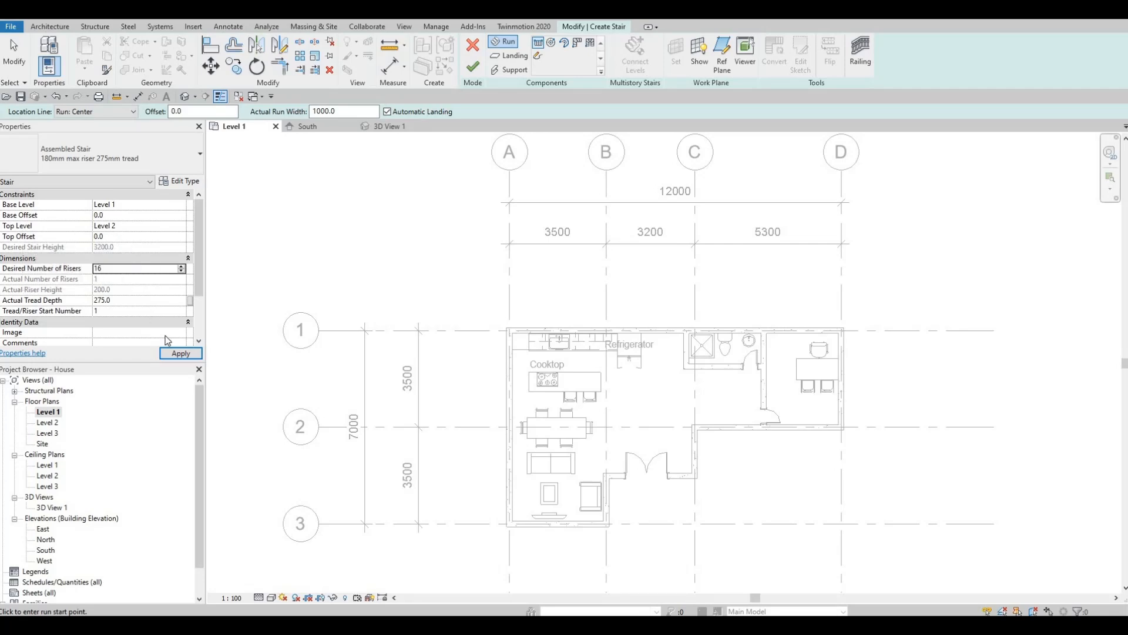
Apply 16 desired risers and place a straight stair run beneath the bathroom, rising from the office side toward the kitchen
left_click(180, 354)
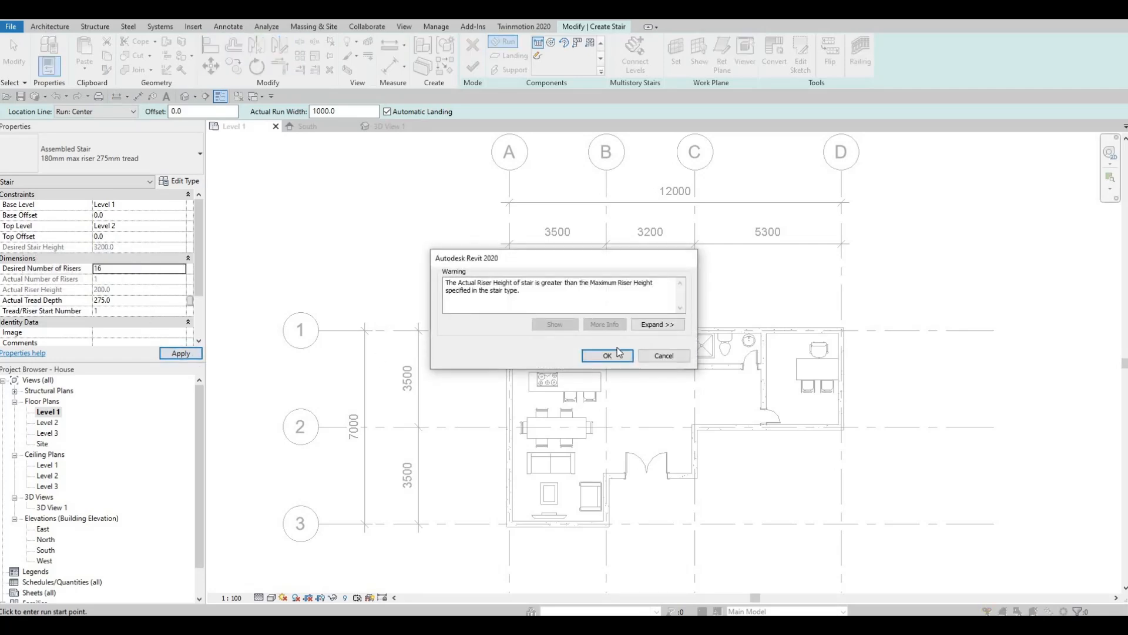
key("Return")
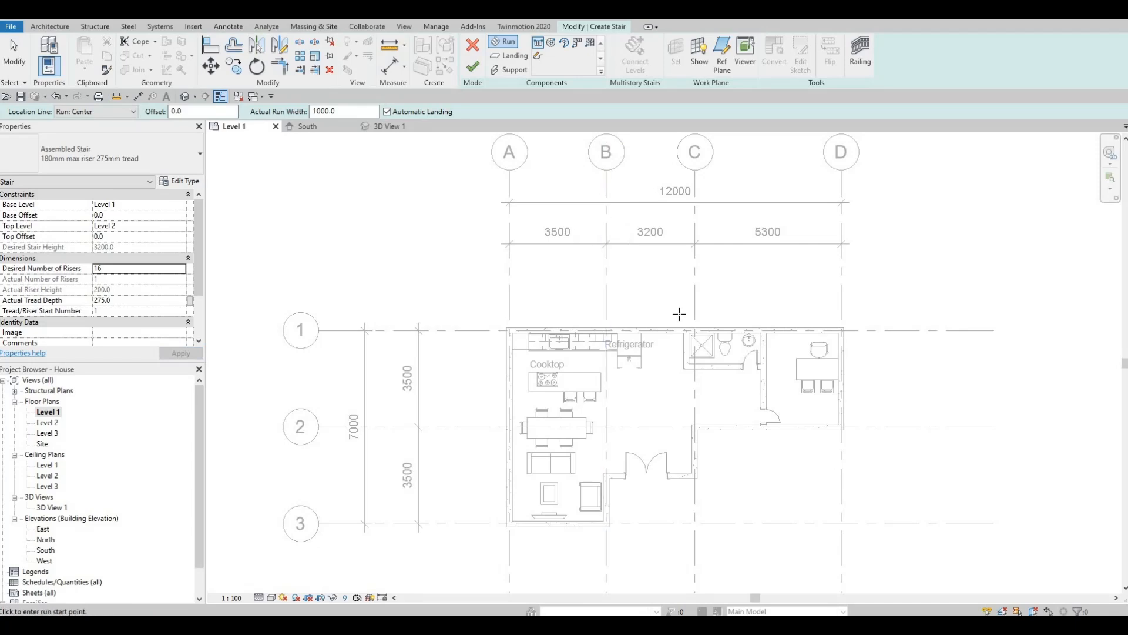
left_click(734, 385)
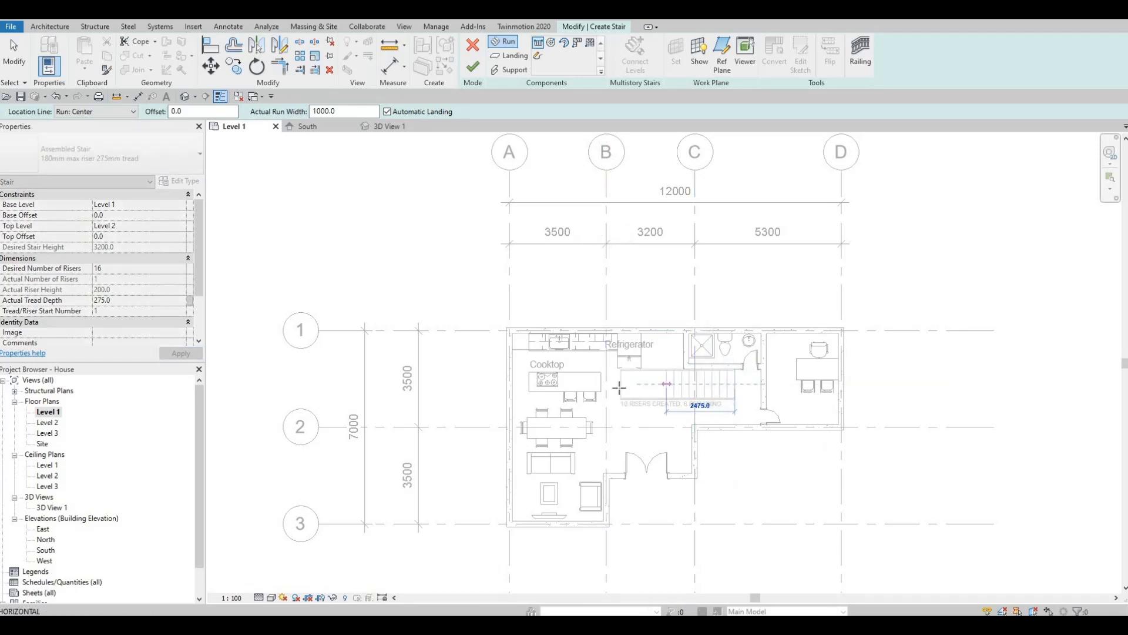
left_click(617, 386)
key("Escape")
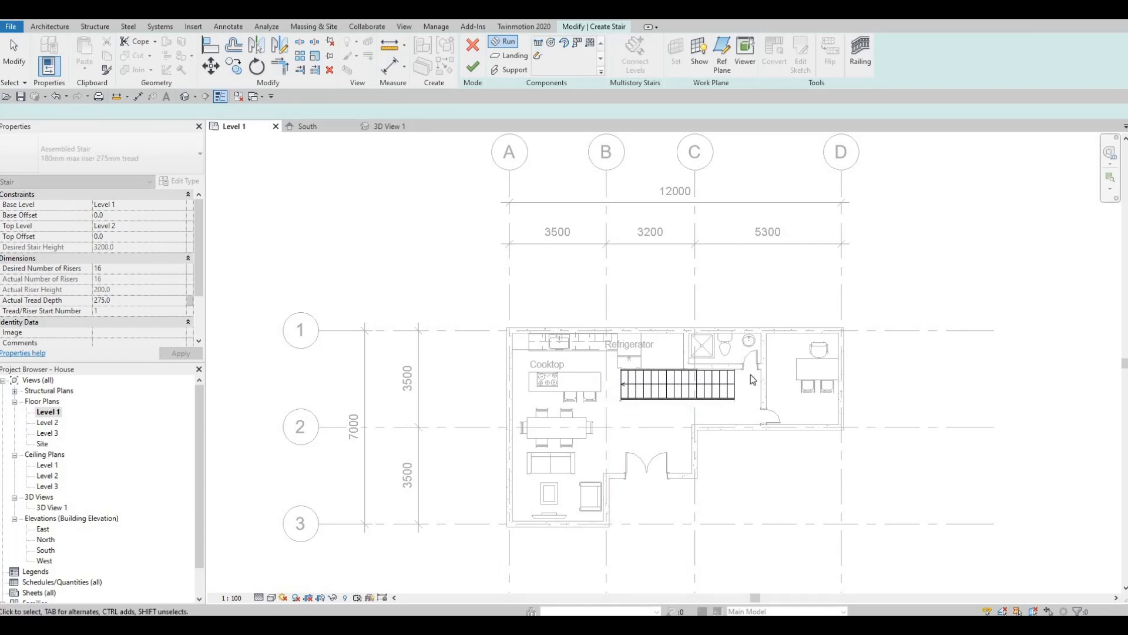
Set the stair run's width to 1200 mm
scroll(736, 387, "up", 5)
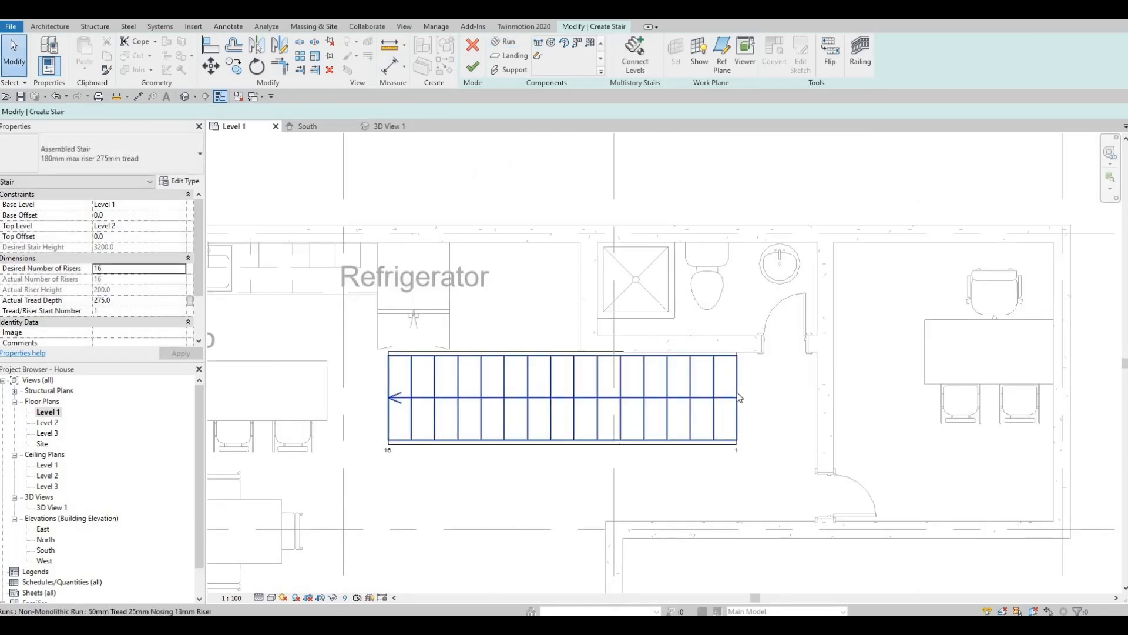
left_click(695, 410)
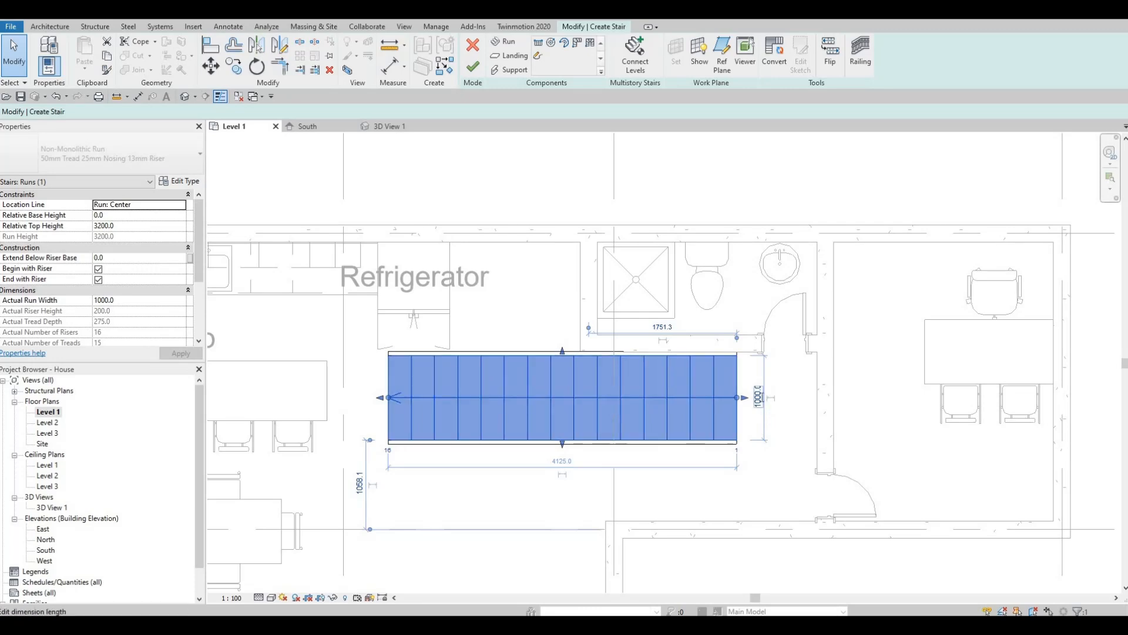
left_click(758, 397)
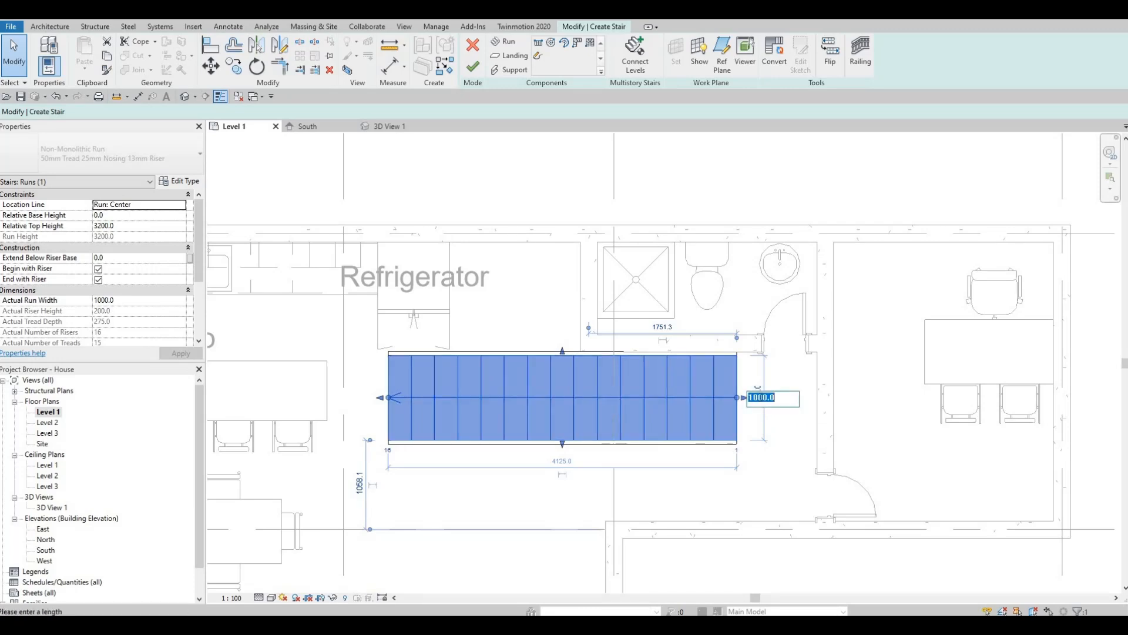
type("1200")
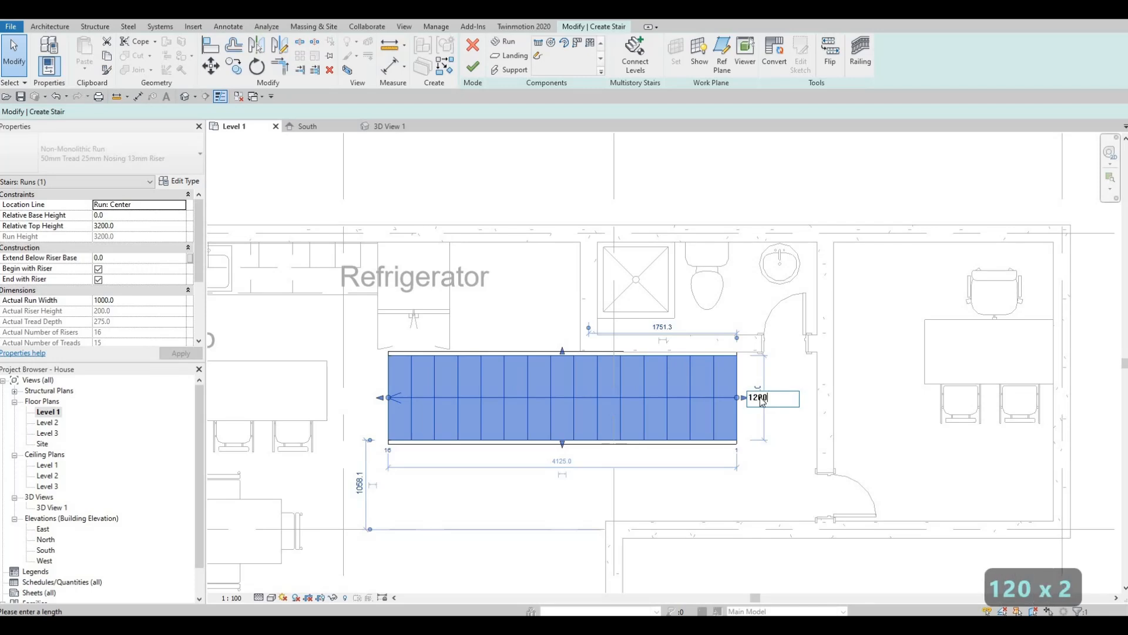
key("Return")
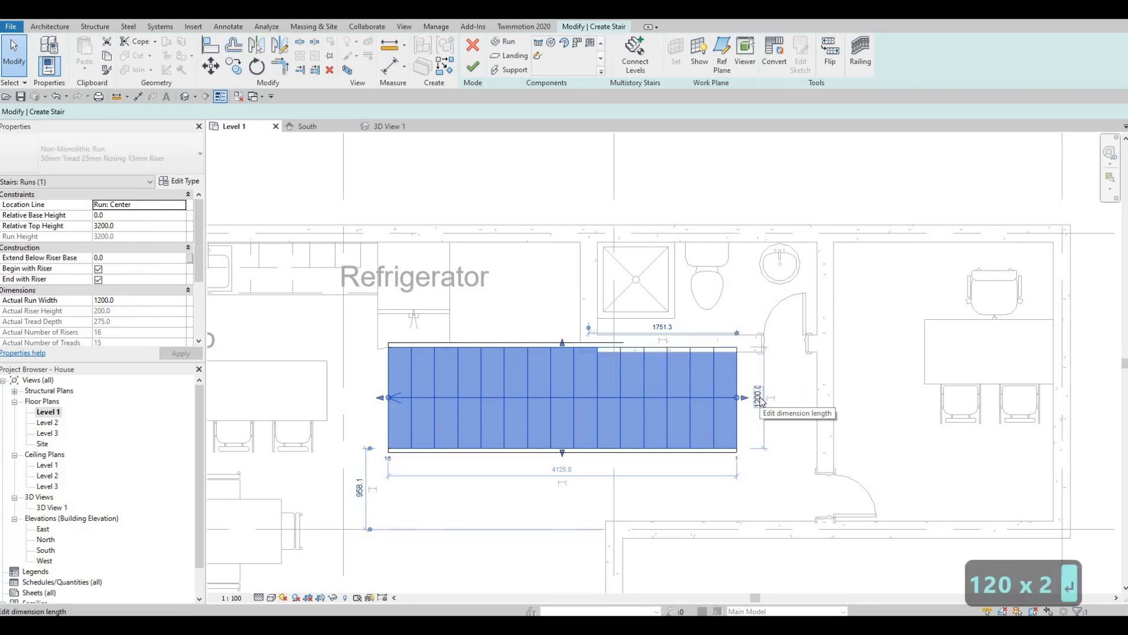
Shift the stair run about 100 mm away from the bathroom wall and 300 mm toward the office, and finish the stair
key("Down")
key("Down")
key("Down")
key("Down")
key("Down")
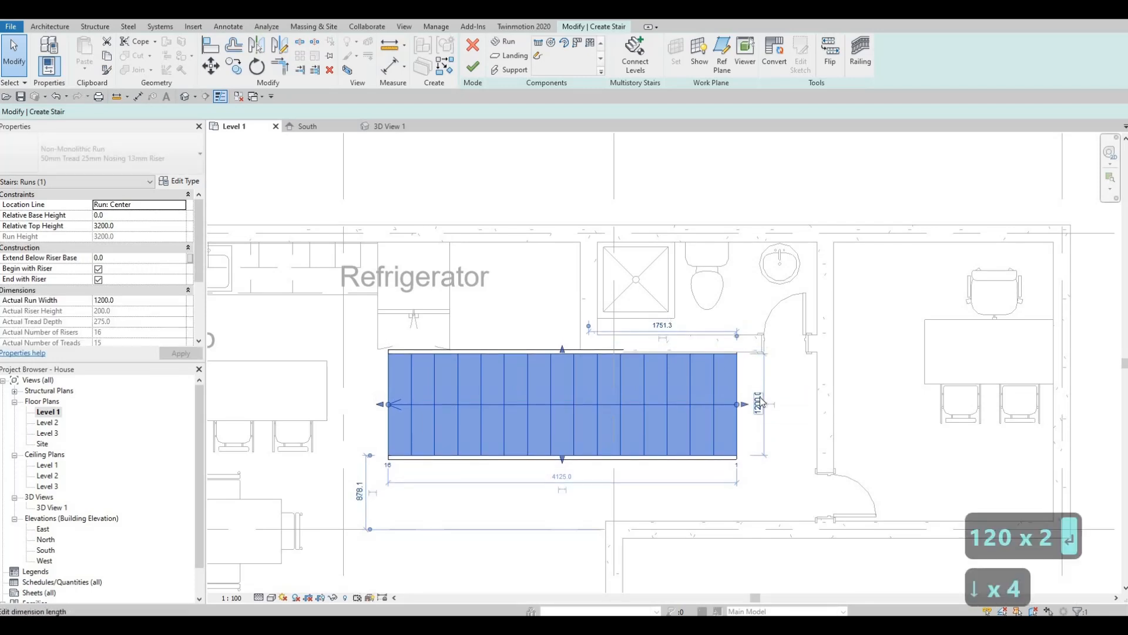
key("Right")
key("Right")
key("Right")
key("Right")
key("Right")
key("Right")
key("Right")
key("Right")
key("Right")
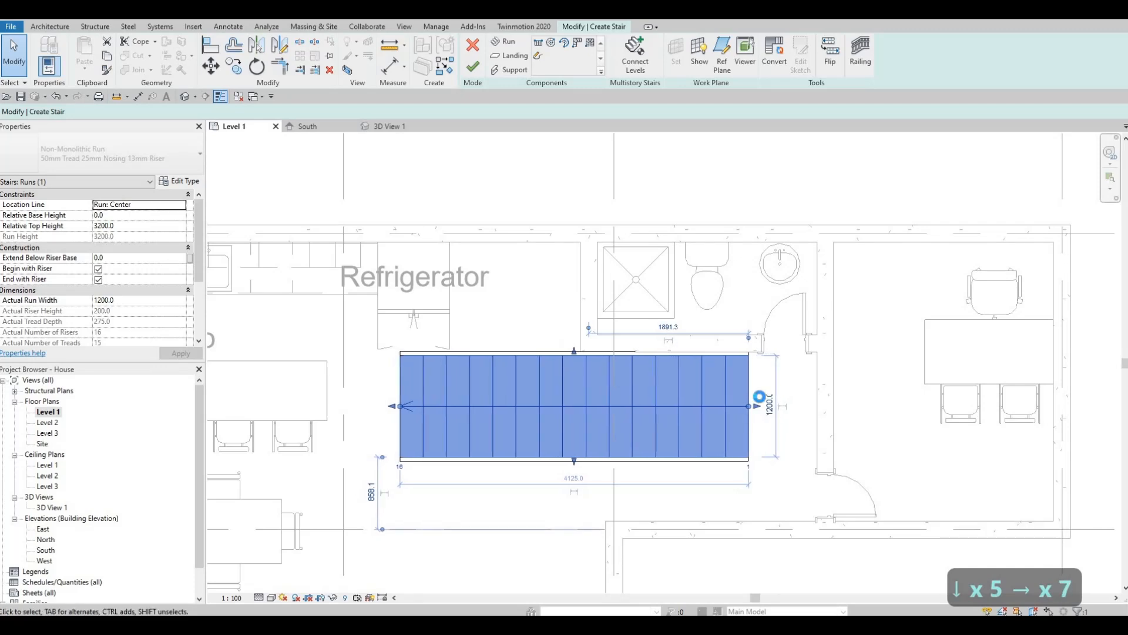
key("Right")
key("Right")
key("Right")
key("Right")
key("Right")
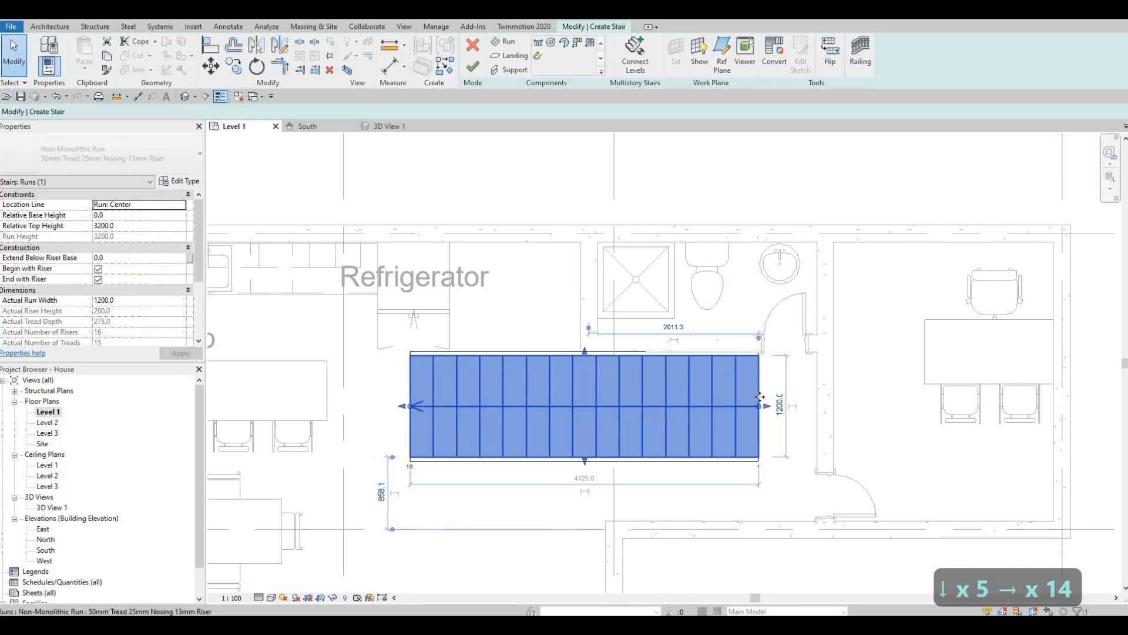
key("Right")
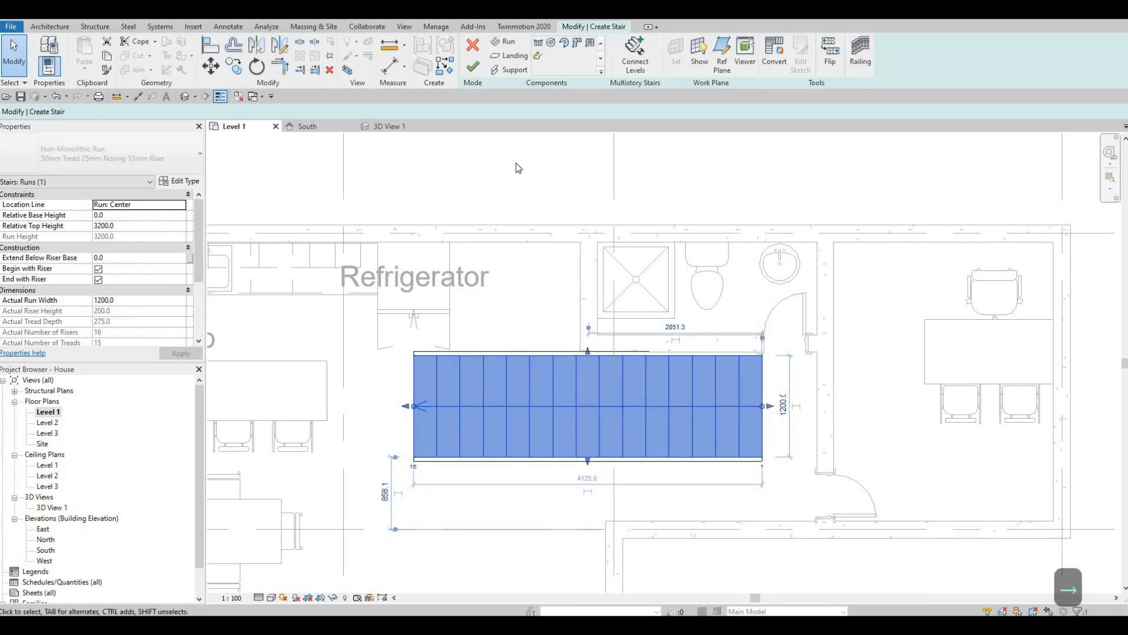
left_click(473, 67)
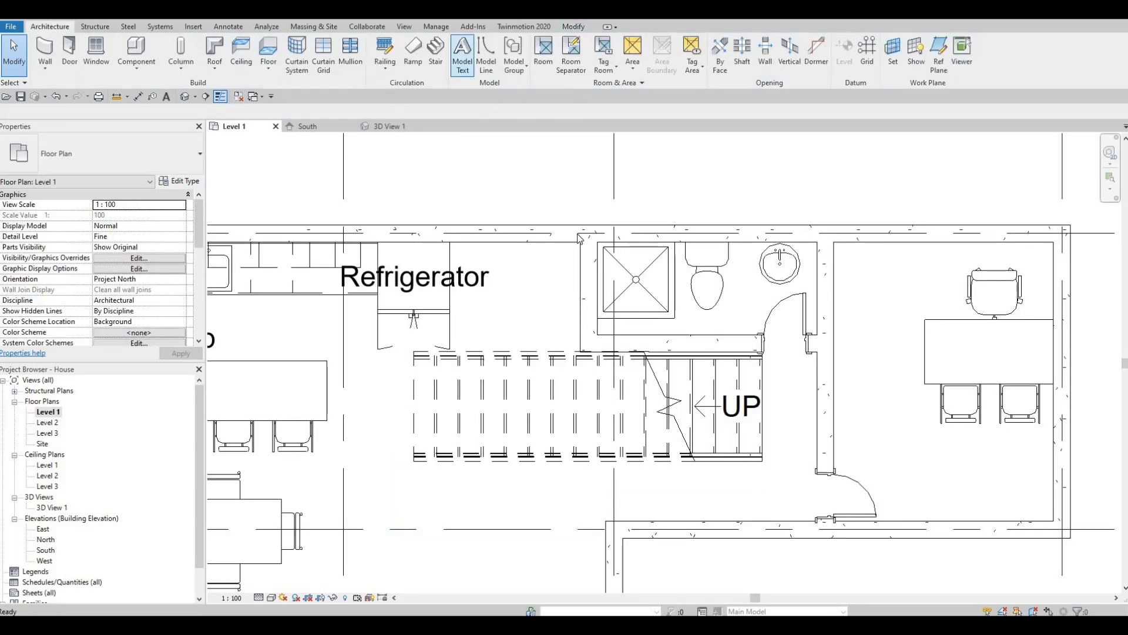
Open 3D View 1 and enlarge its crop region on the stair side, below and above to include the stair and chairs
scroll(630, 266, "down", 4)
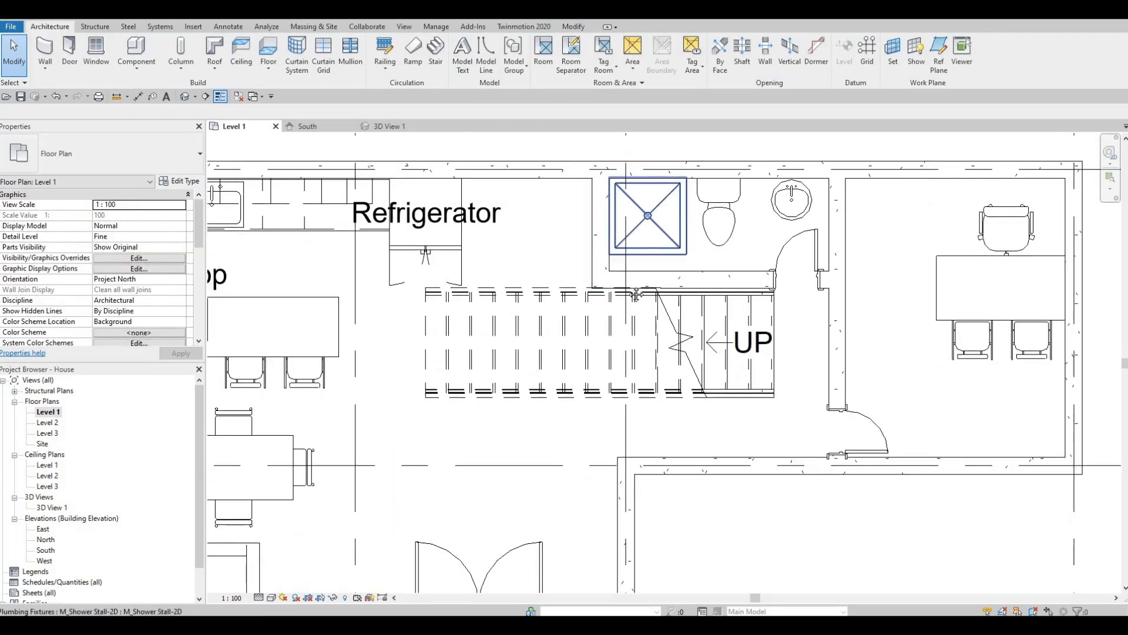
scroll(647, 311, "down", 4)
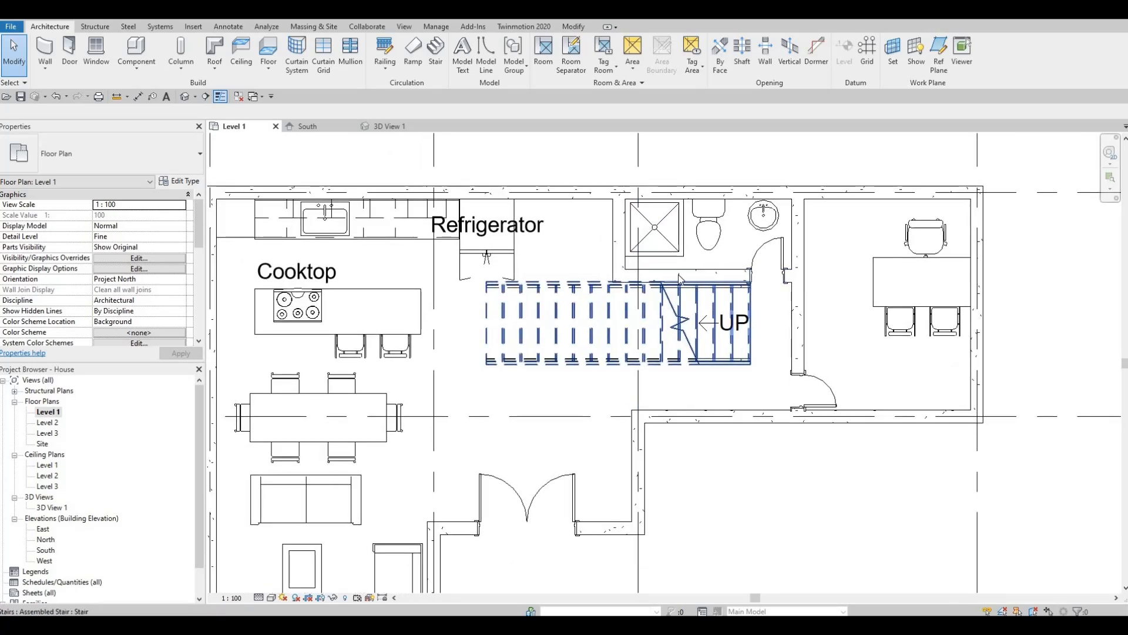
double_click(52, 507)
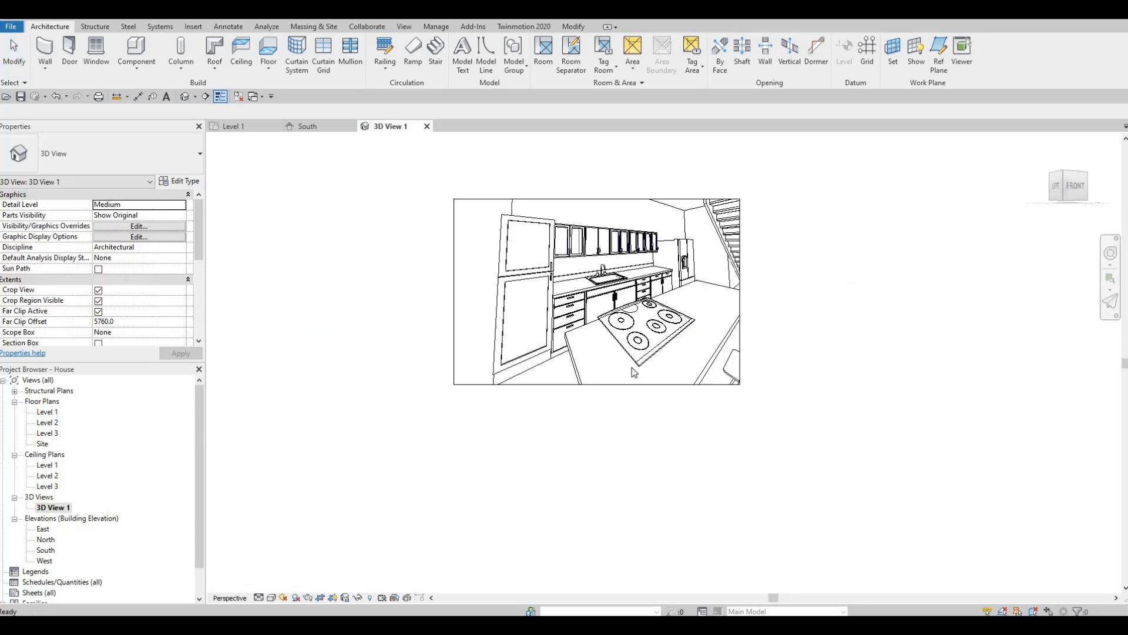
left_click_drag(740, 293, 905, 297)
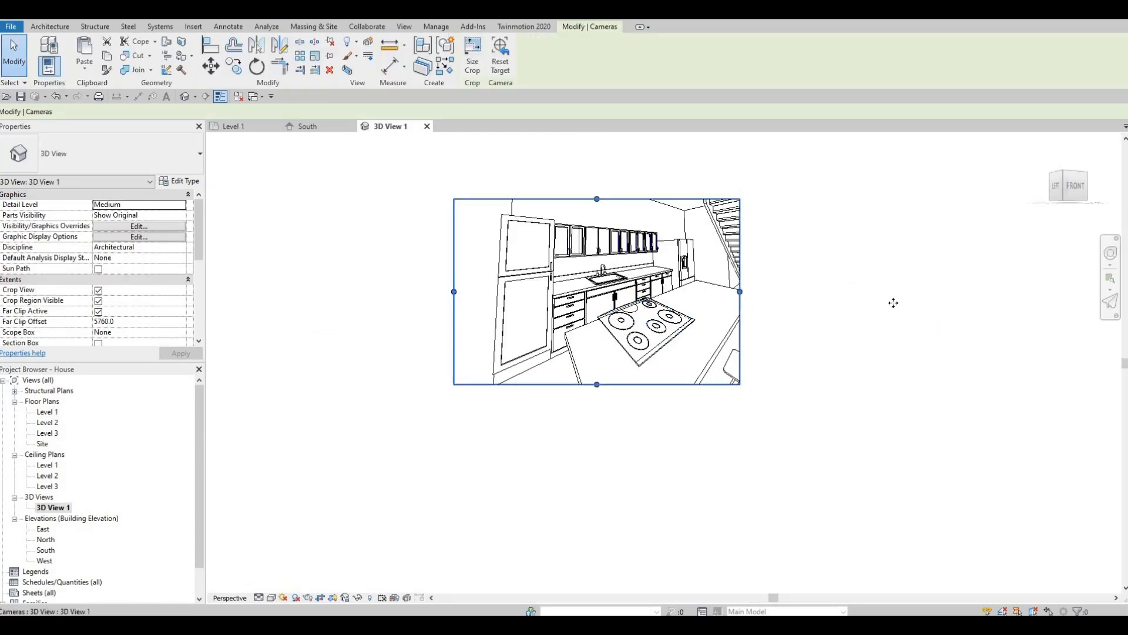
left_click_drag(680, 389, 681, 431)
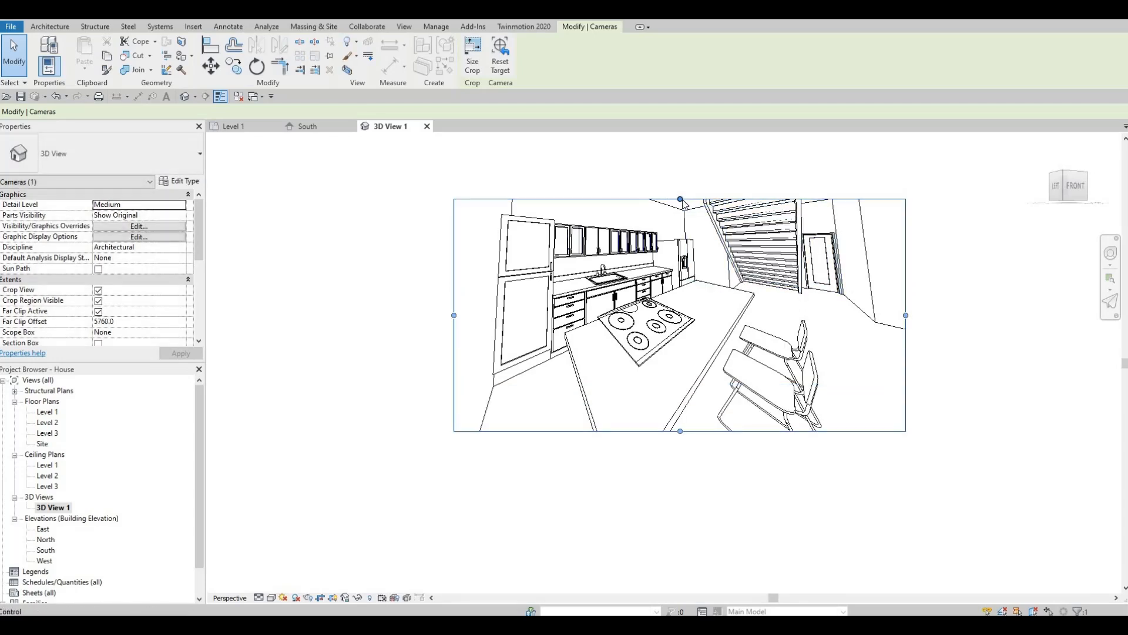
left_click_drag(683, 170, 682, 168)
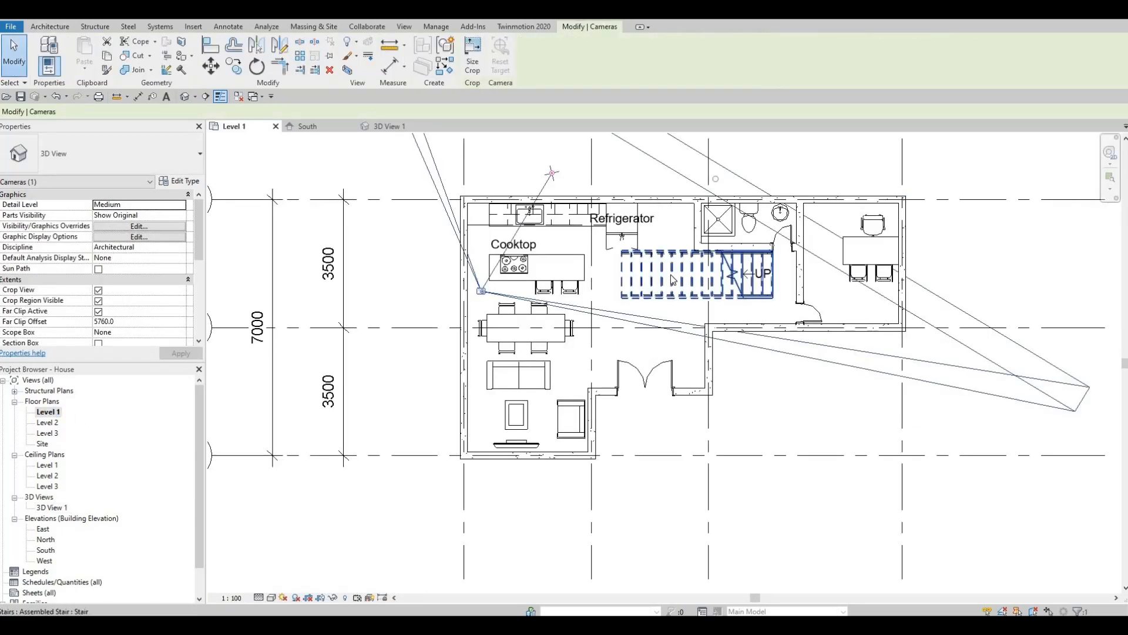
Set both the left and right supports to None in the type of the stair on Level 1
key("Escape")
key("Escape")
left_click(672, 270)
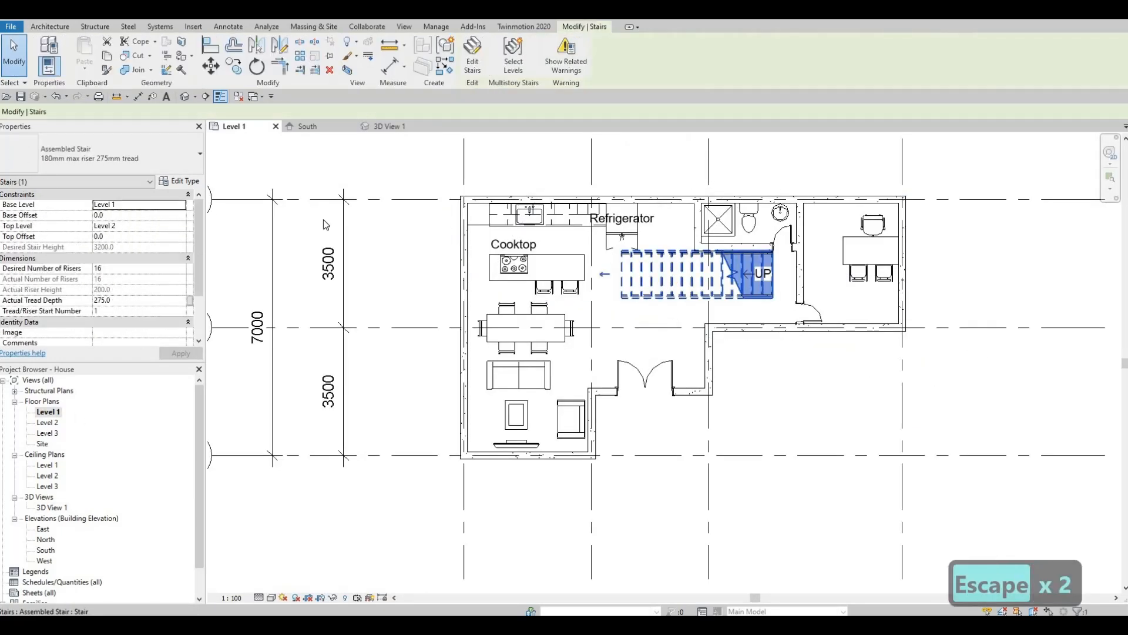
left_click(183, 182)
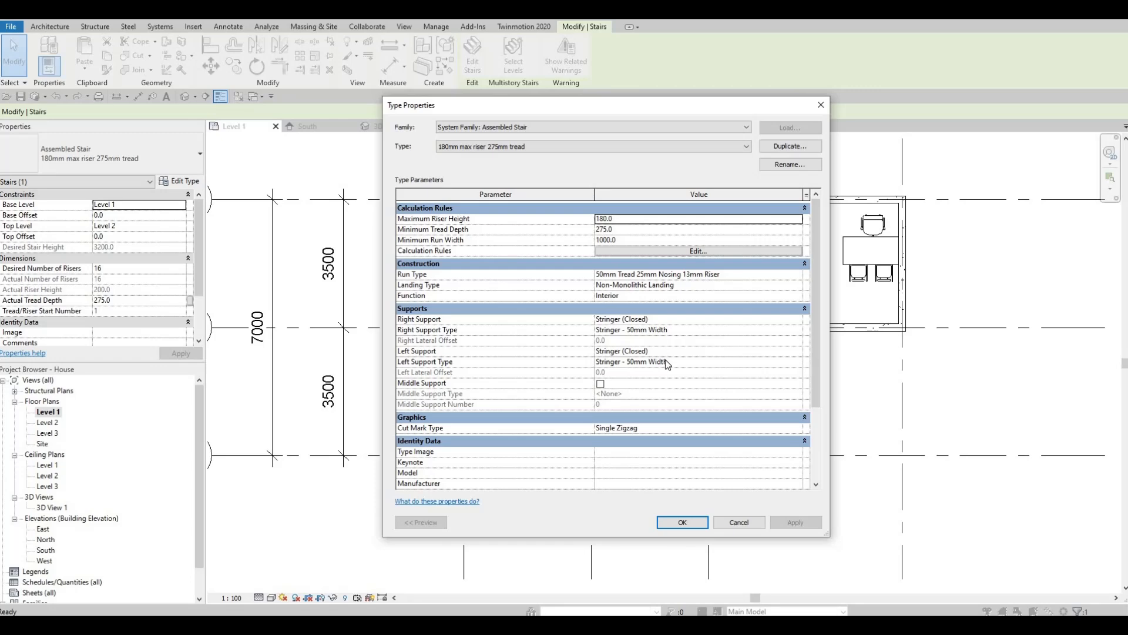
left_click(783, 350)
left_click(797, 351)
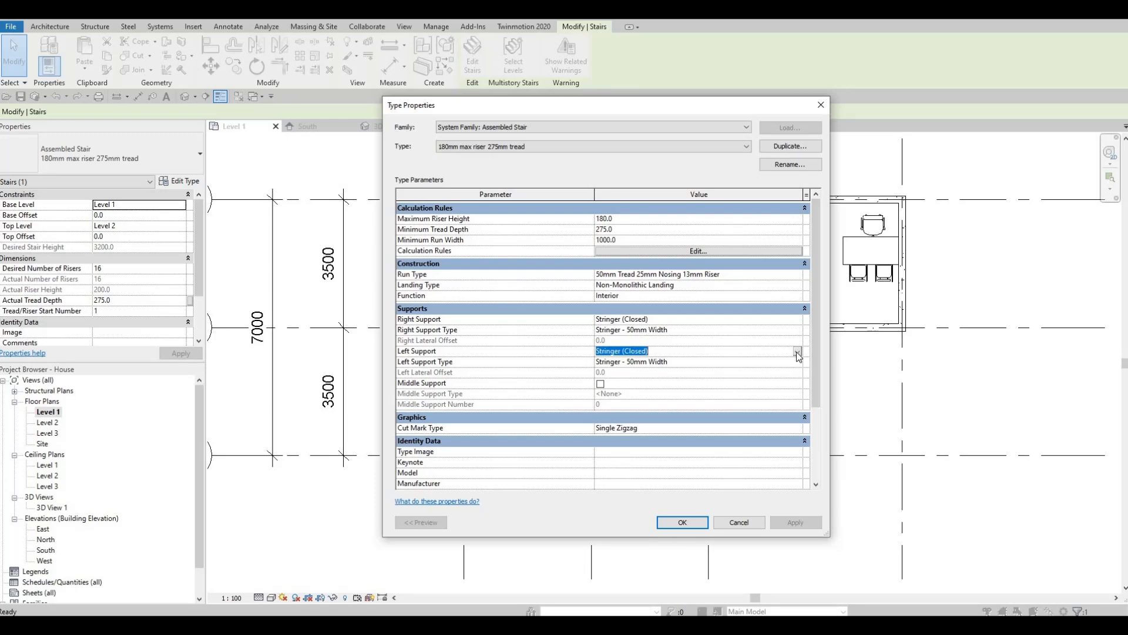
left_click(664, 362)
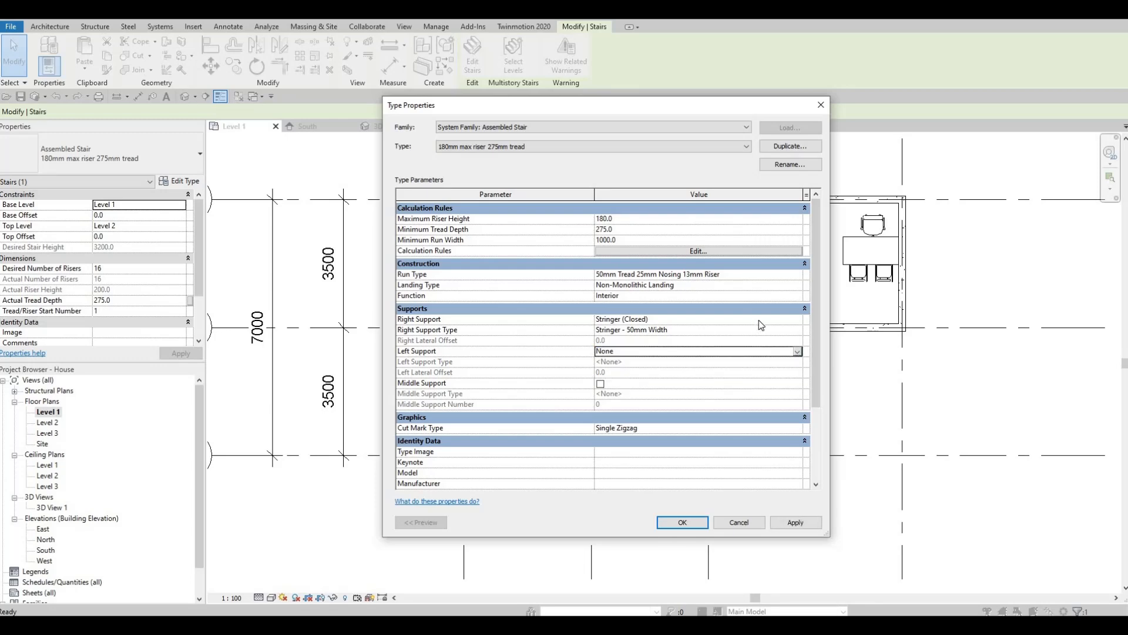
left_click(793, 322)
left_click(664, 327)
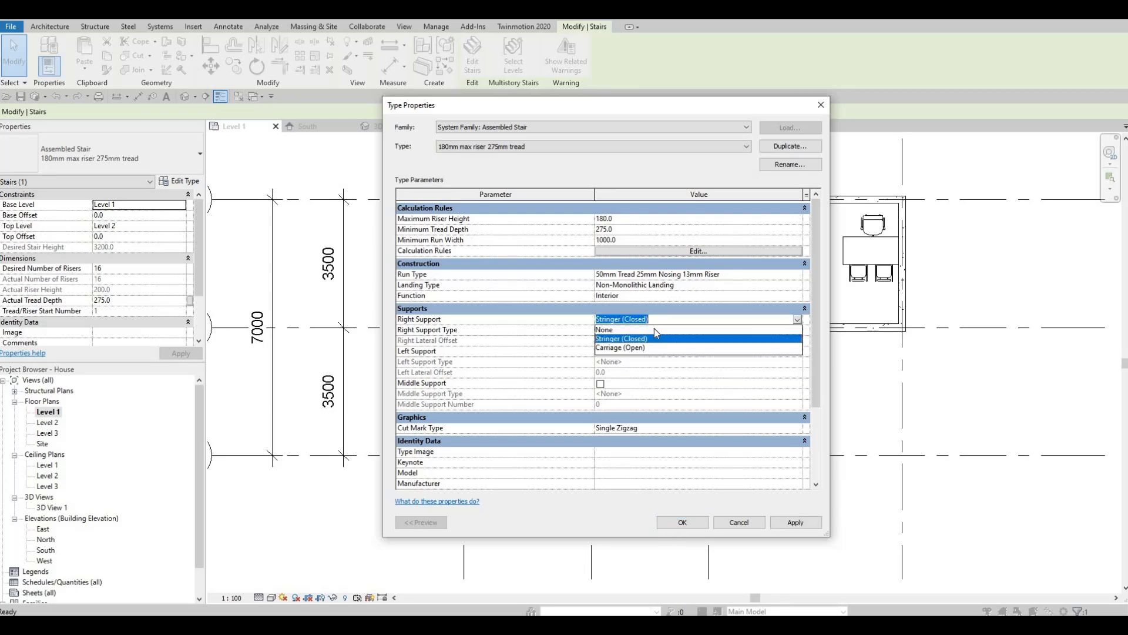
left_click(685, 520)
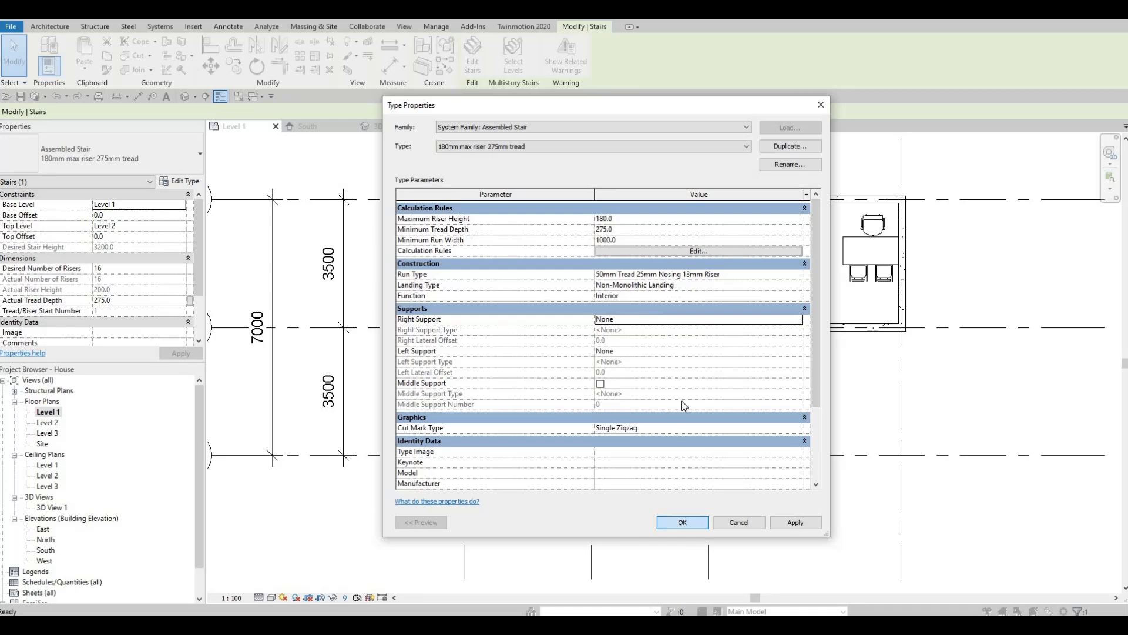
Enable middle support in the stair's type and turn off risers in its run type
left_click(190, 184)
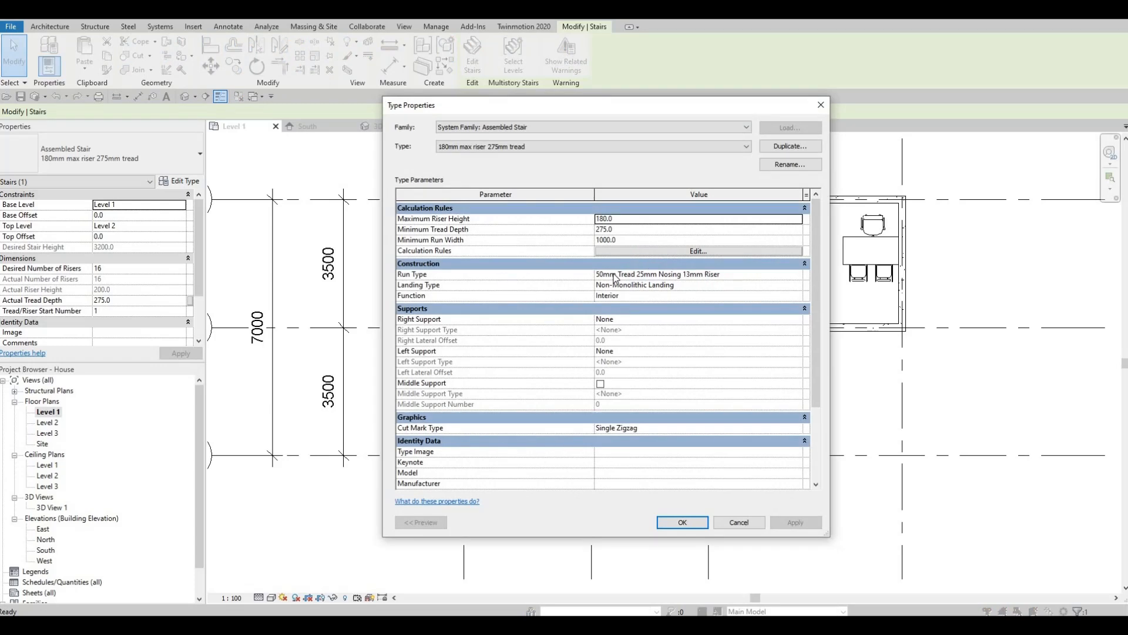
left_click(600, 384)
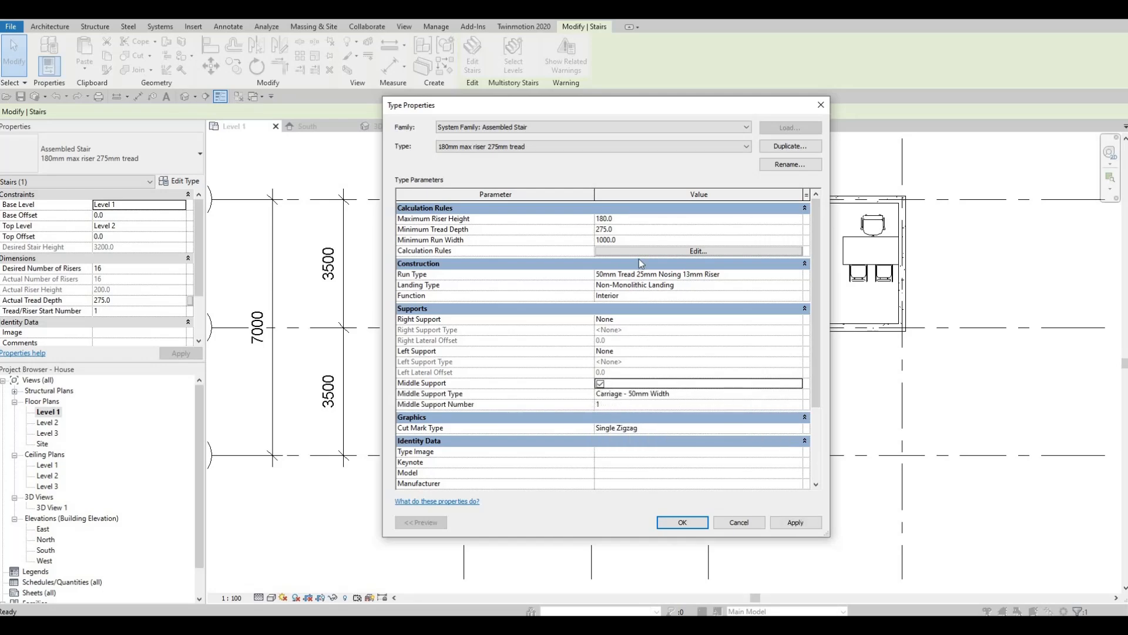
left_click(802, 276)
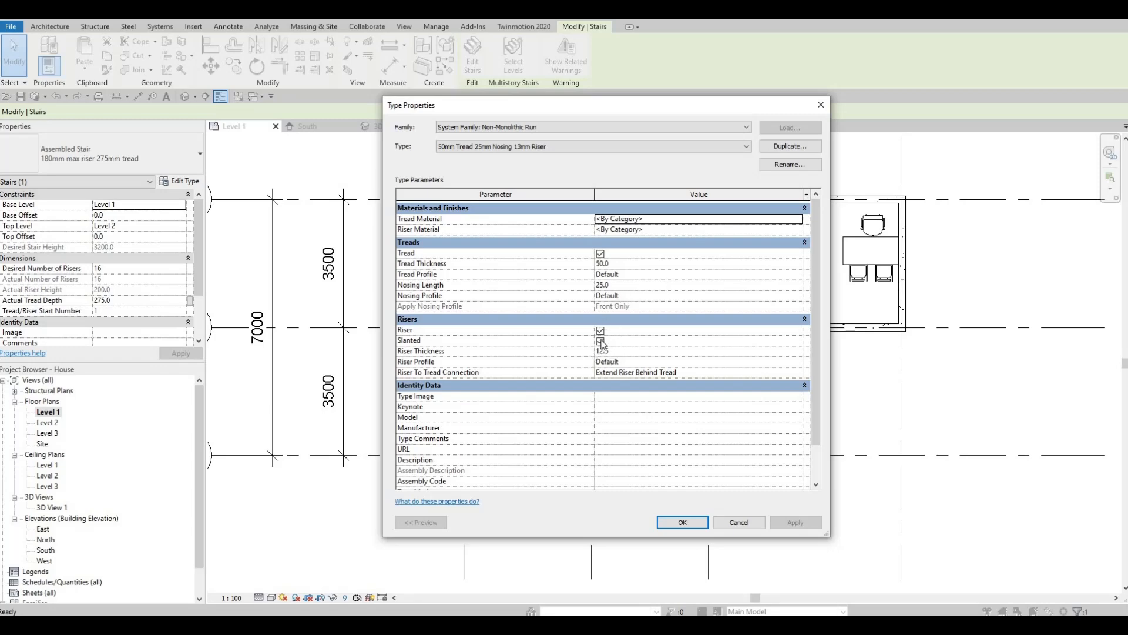
left_click(600, 330)
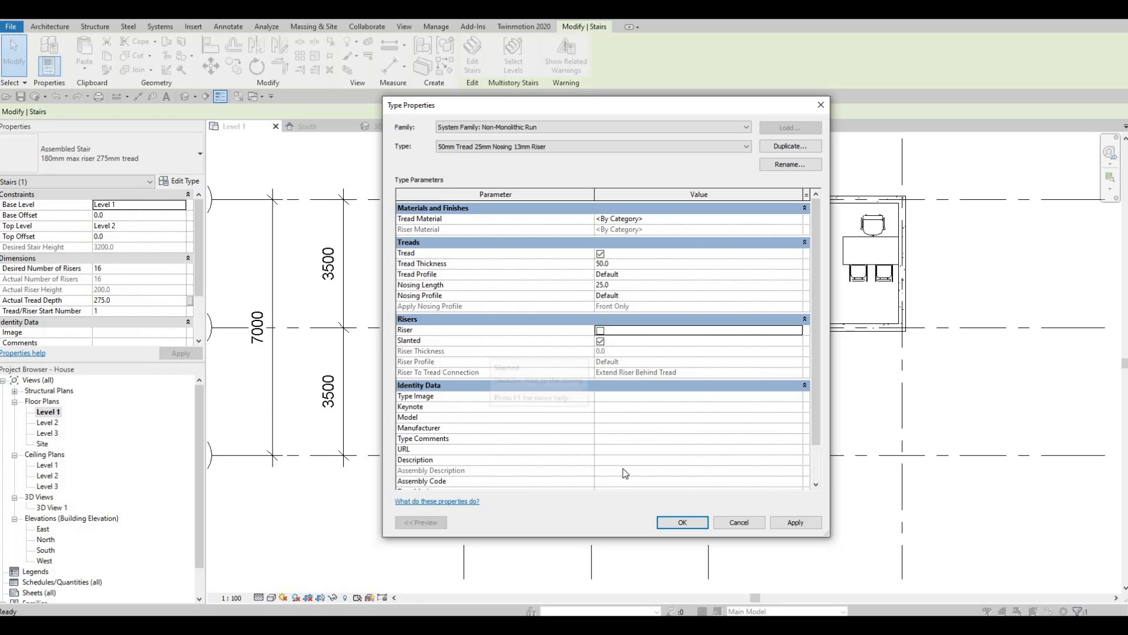
left_click(795, 522)
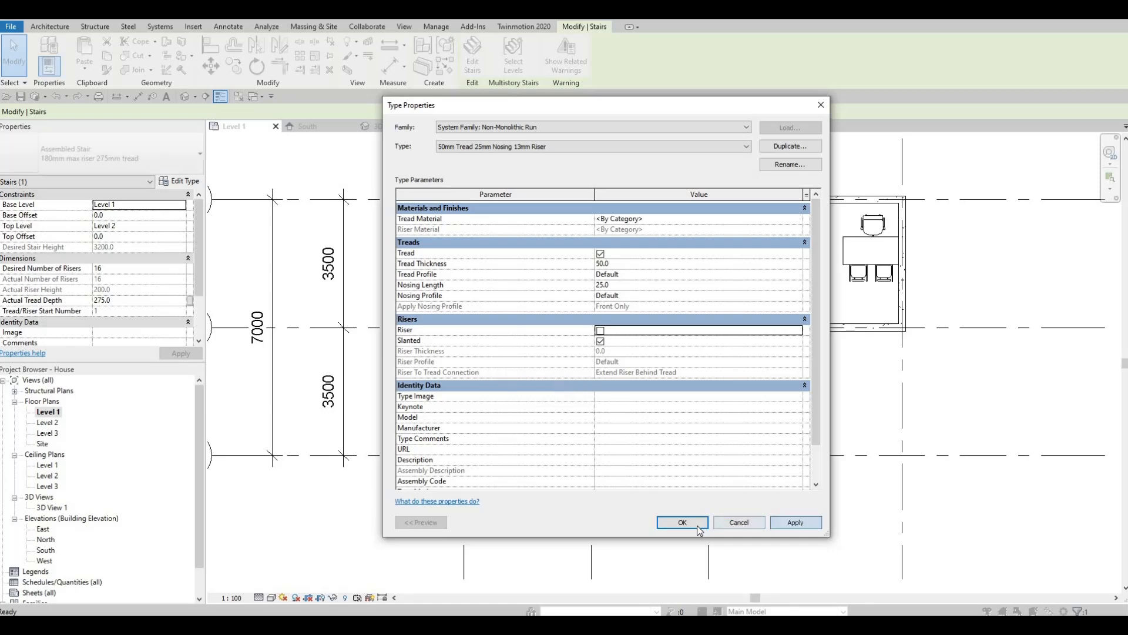
left_click(682, 522)
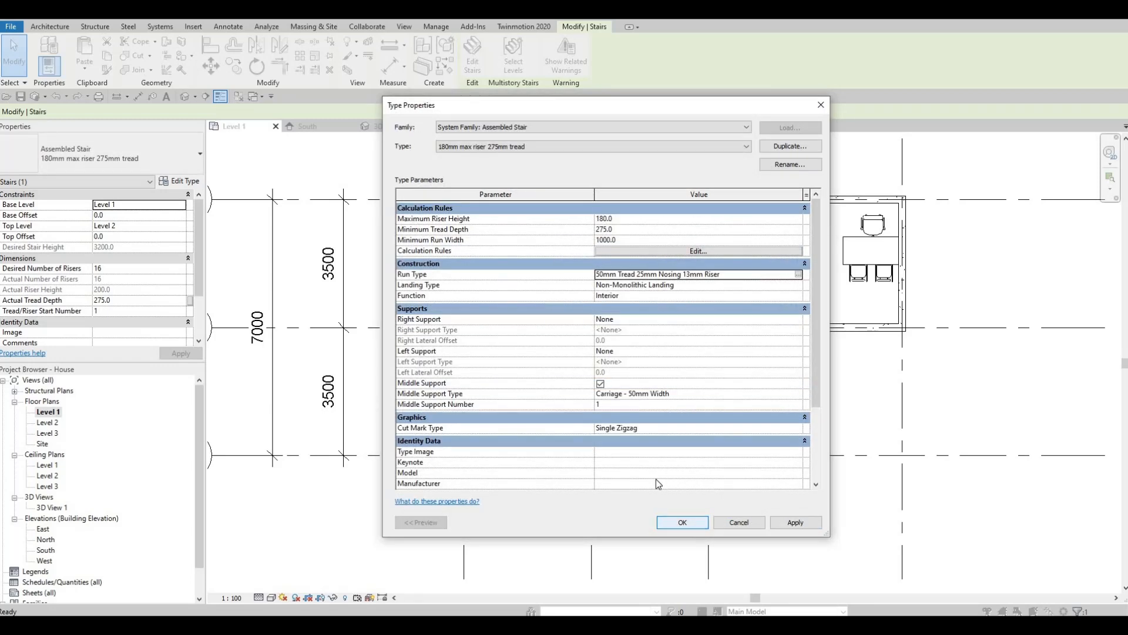
left_click(682, 522)
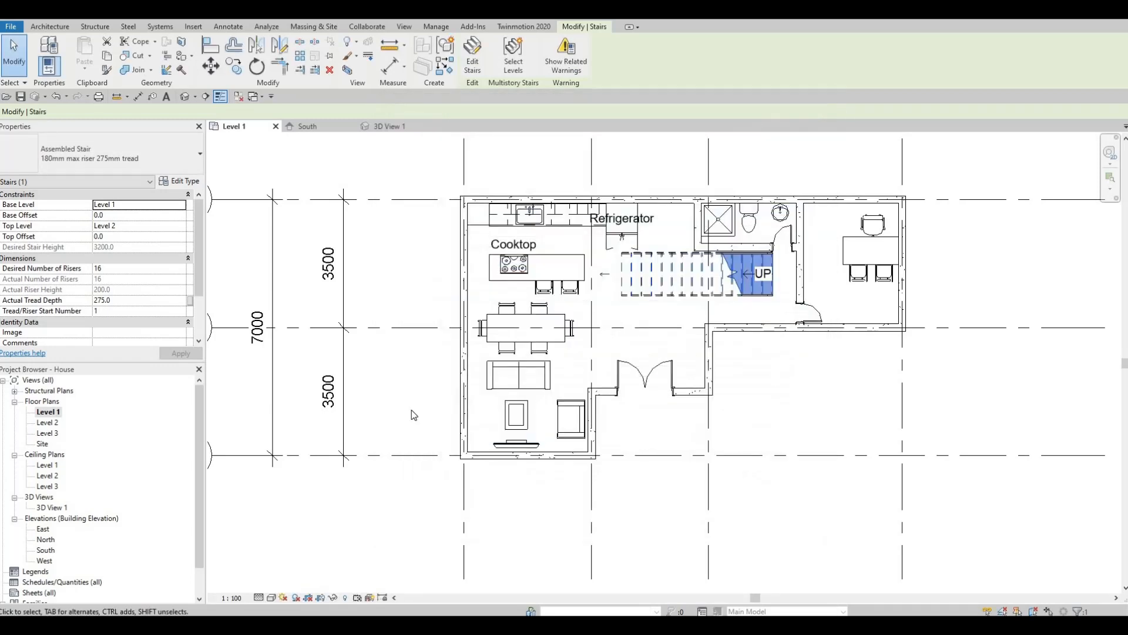
Inspect the stair's treads and supports up close in 3D View 1
double_click(52, 507)
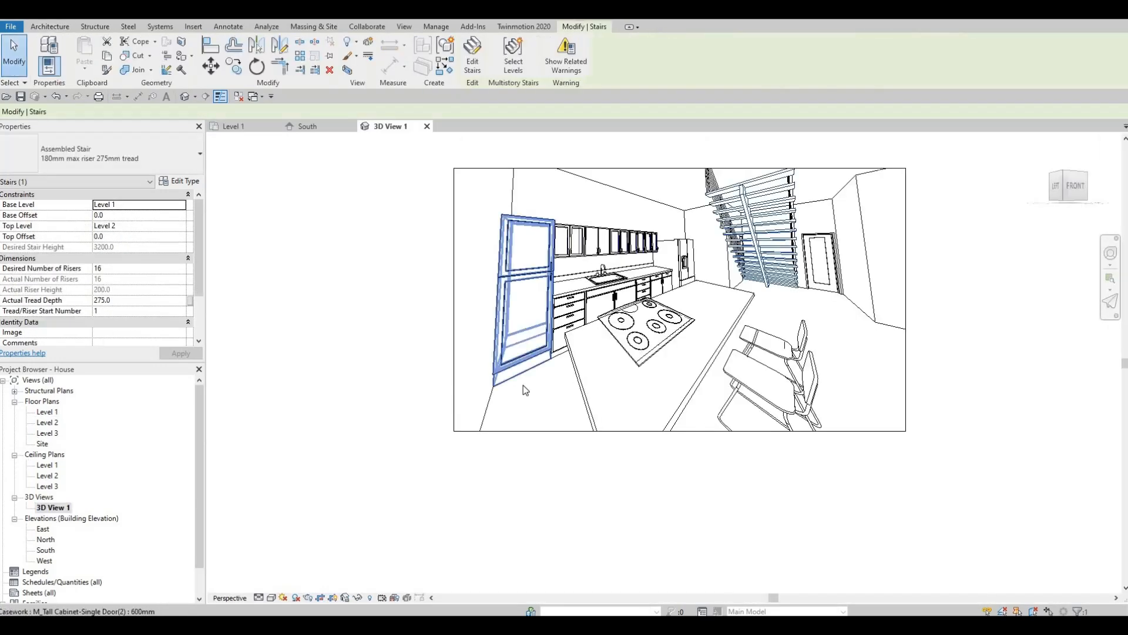
middle_click_drag(673, 229, 521, 265)
scroll(594, 241, "up", 3)
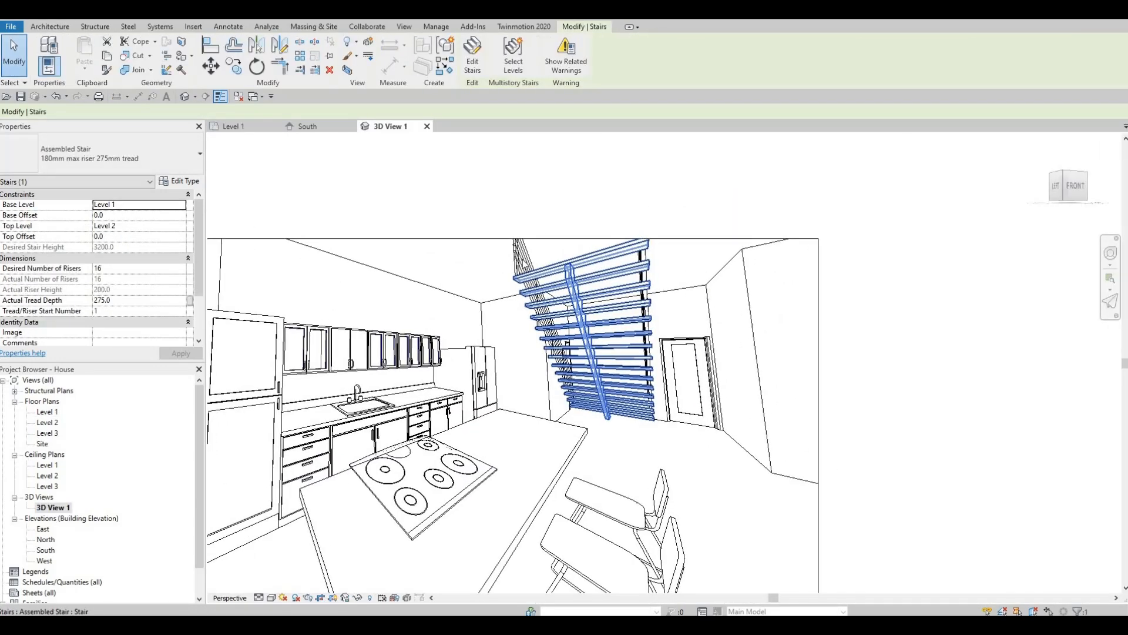
Review the baluster placement in the 900mm Pipe railing type, then delete the stair's wall-side railing in 3D View 1
left_click(525, 263)
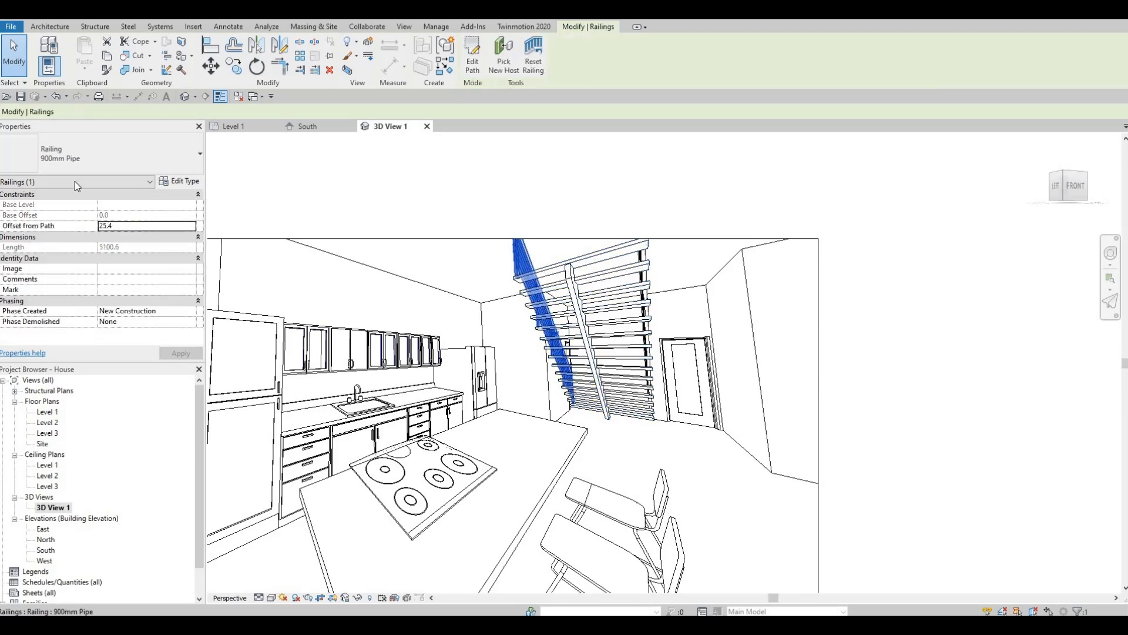
left_click(182, 185)
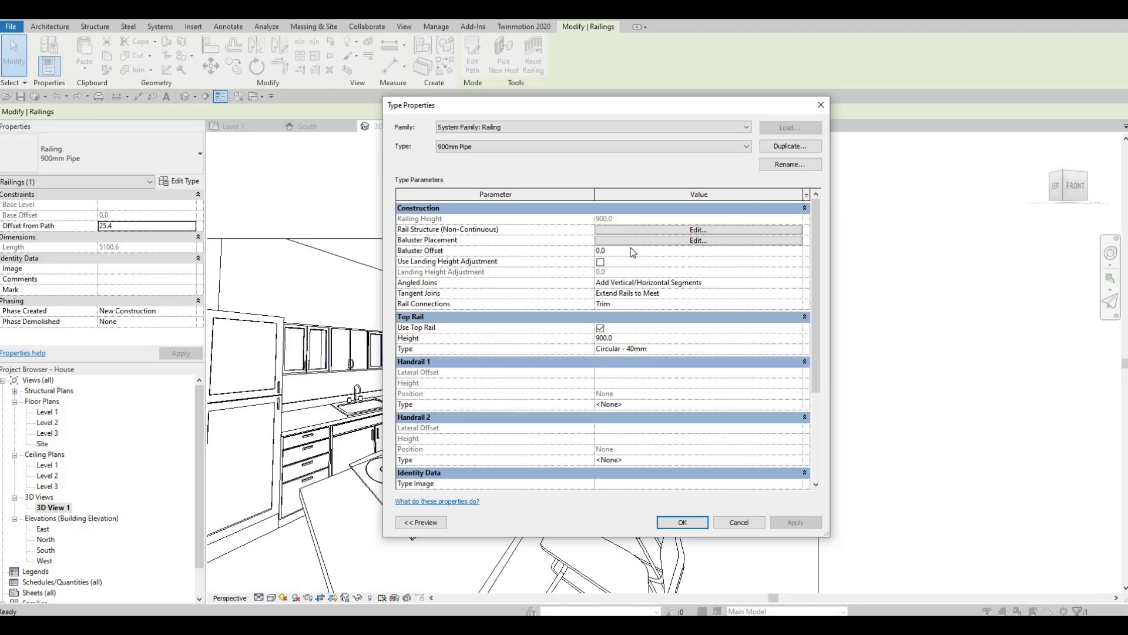
left_click(679, 241)
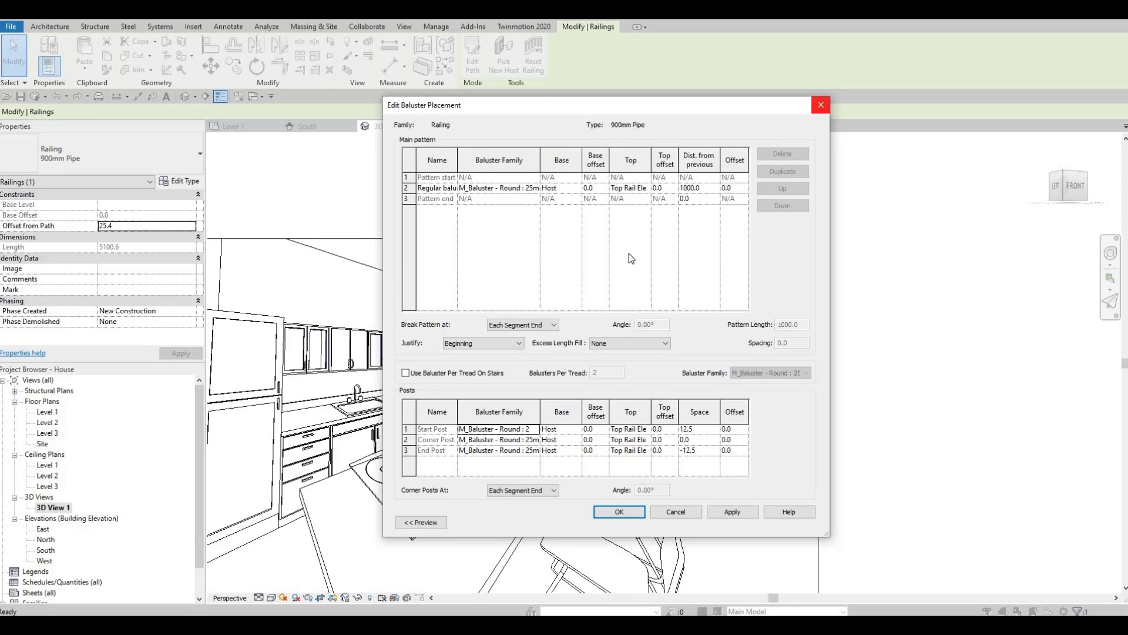
left_click(821, 105)
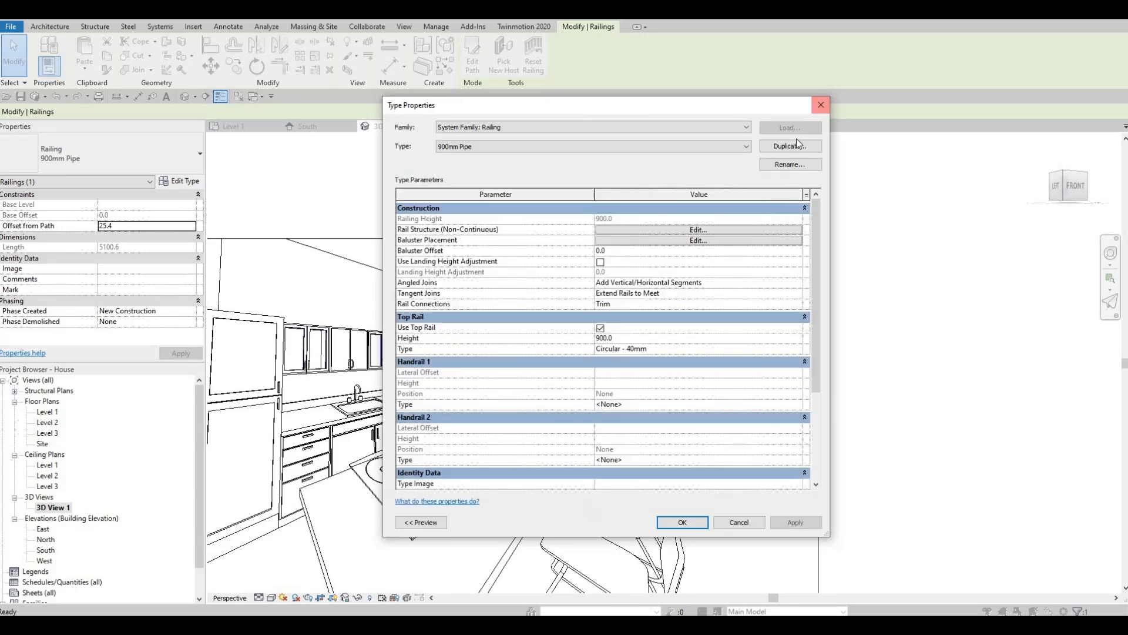
left_click(821, 106)
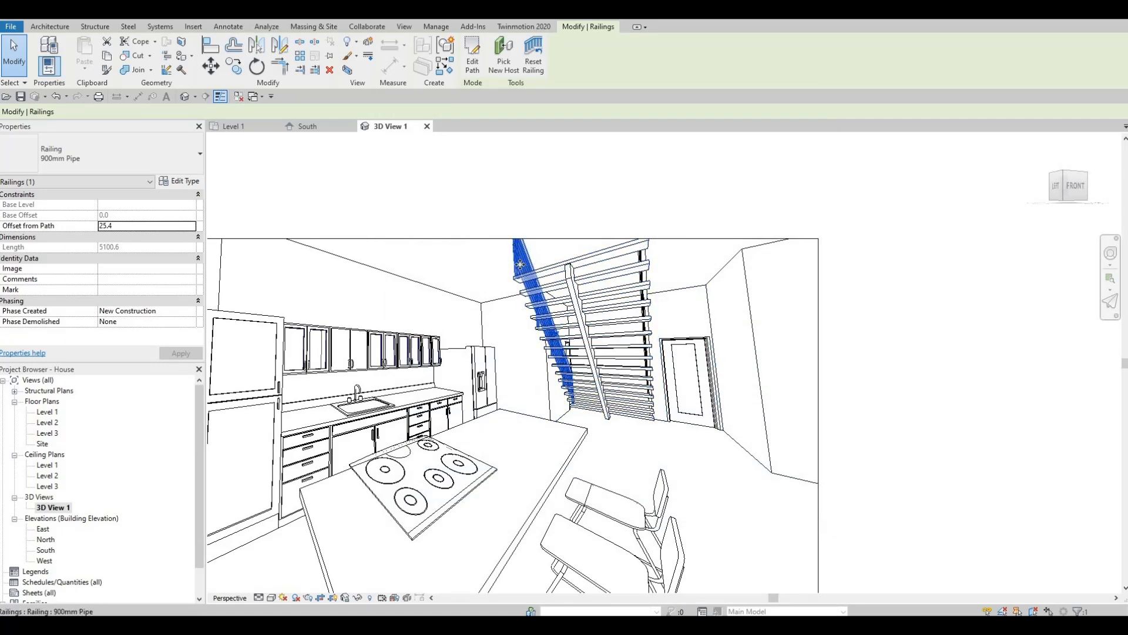
key("Delete")
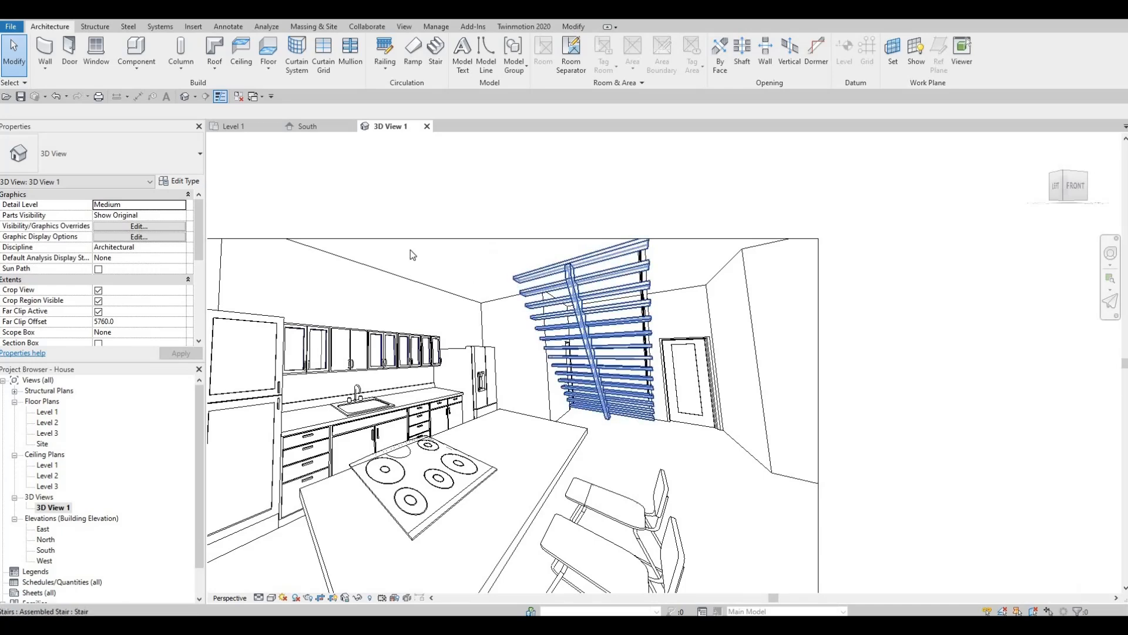
Nudge the stair two increments north in the Level 1 plan to bring it against the bathroom wall
double_click(47, 412)
middle_click_drag(626, 297, 511, 323)
scroll(511, 323, "up", 4)
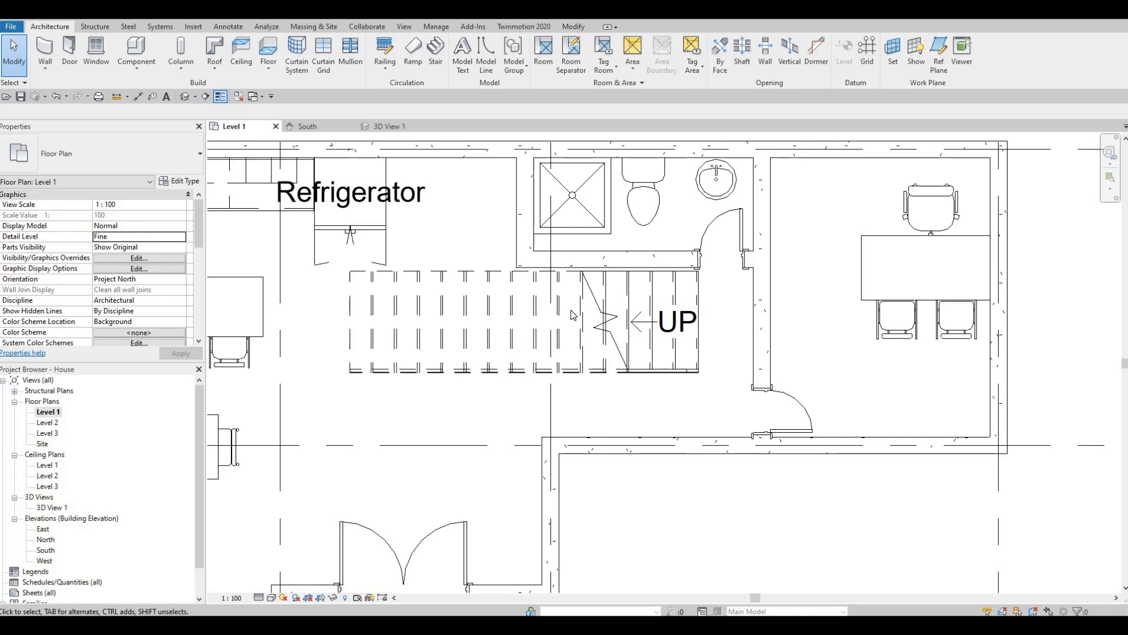
key("Escape")
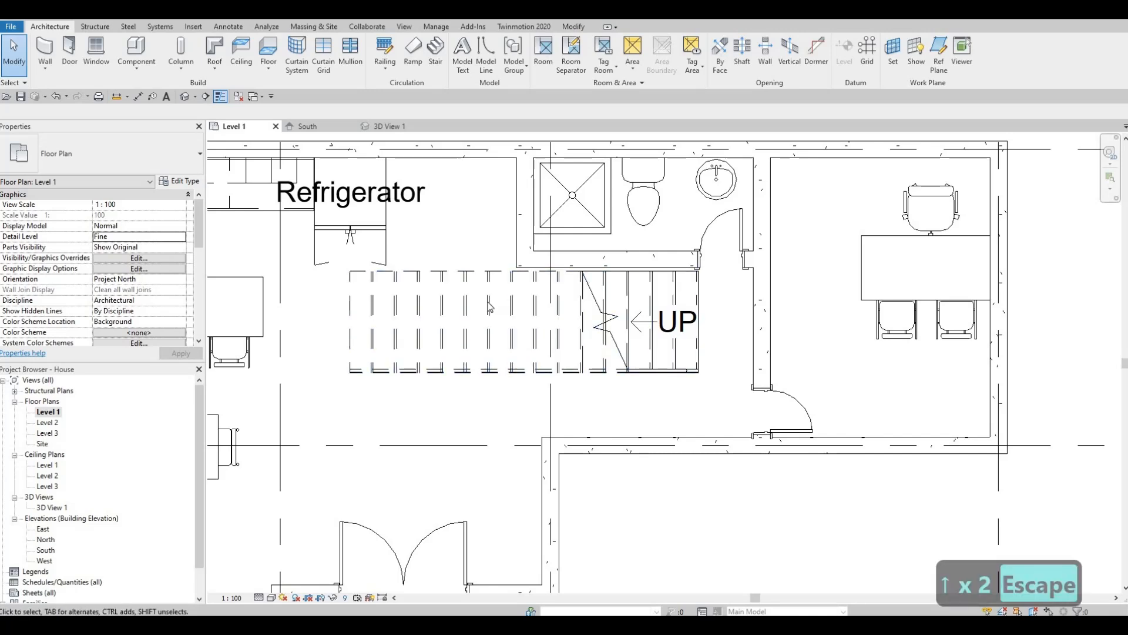
left_click(489, 302)
key("Up")
key("Up")
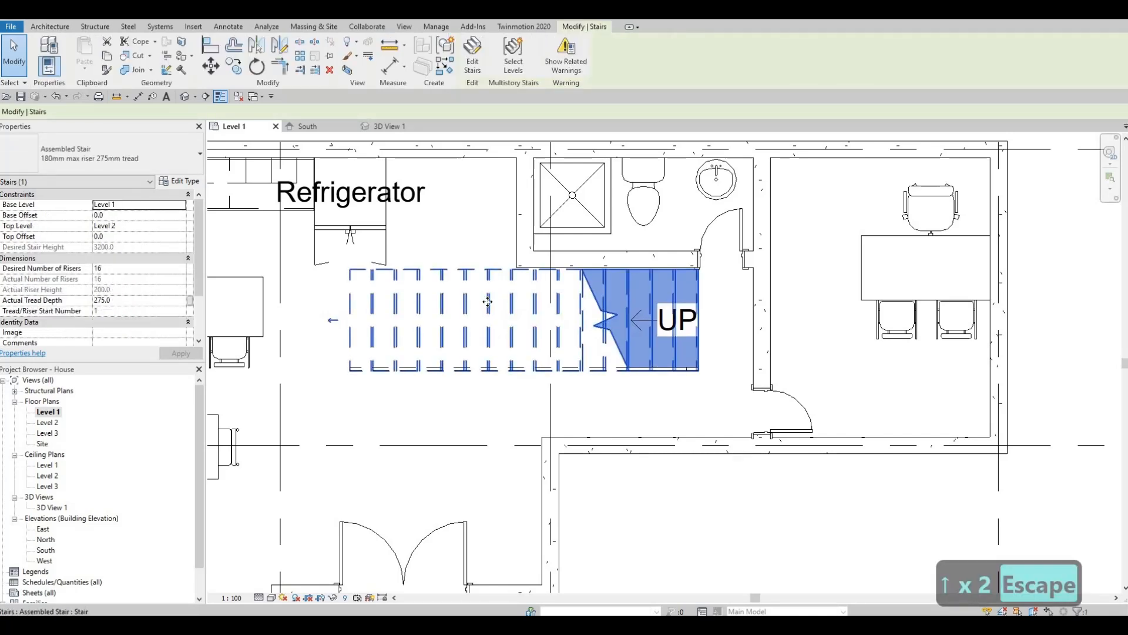
key("Right")
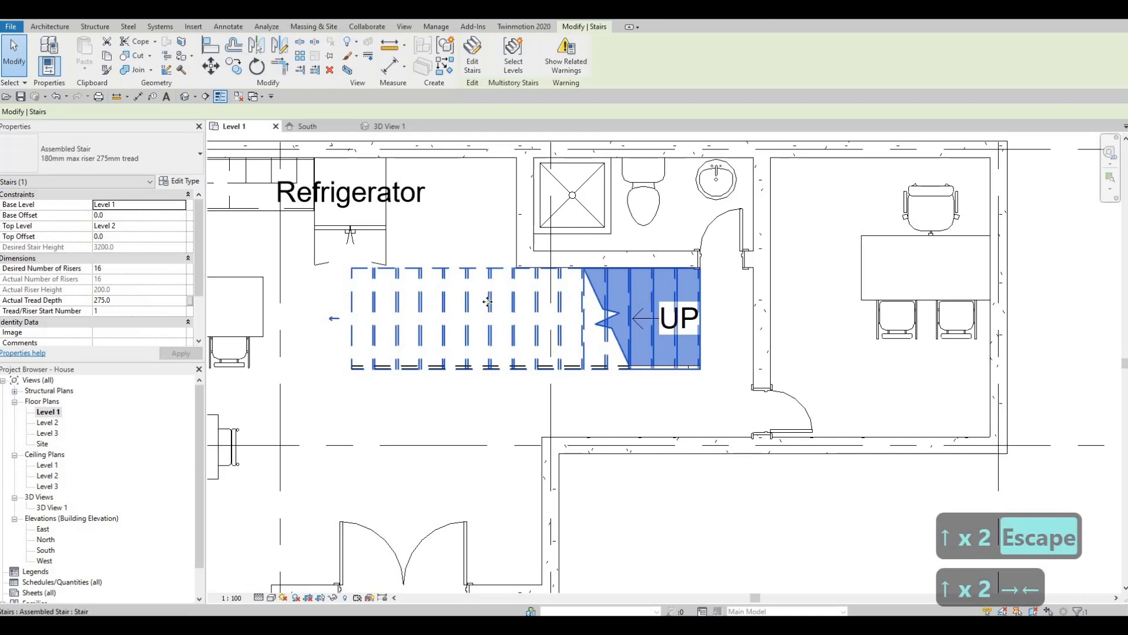
key("Left")
key("Escape")
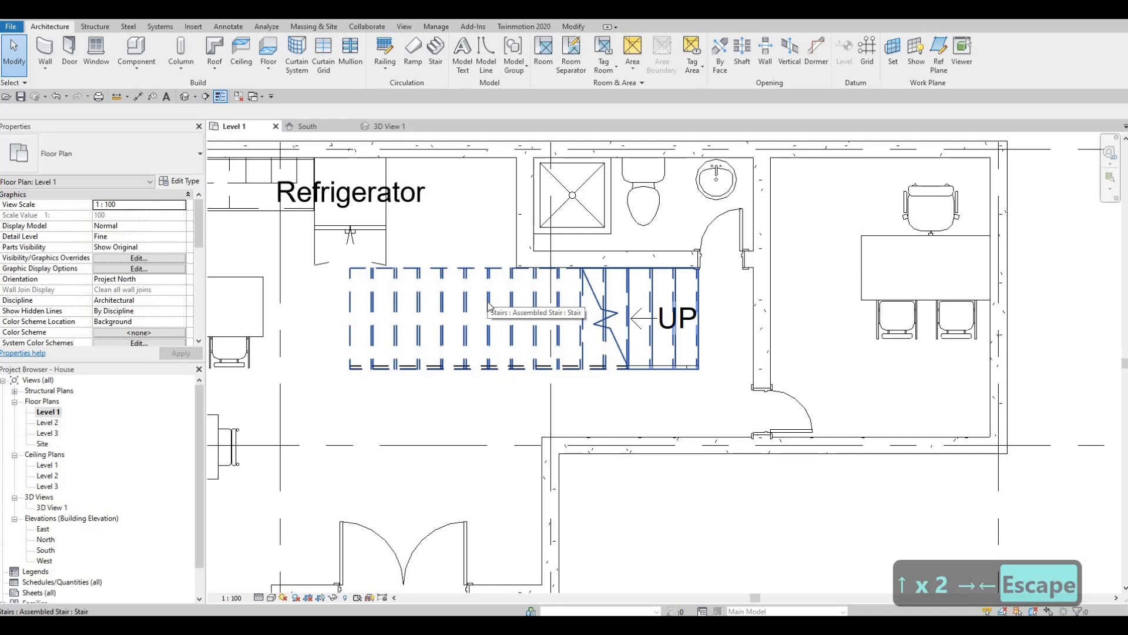
Nudge the stair three increments west, toward the kitchen, in the Level 1 plan
key("Left")
key("Left")
key("Left")
key("Escape")
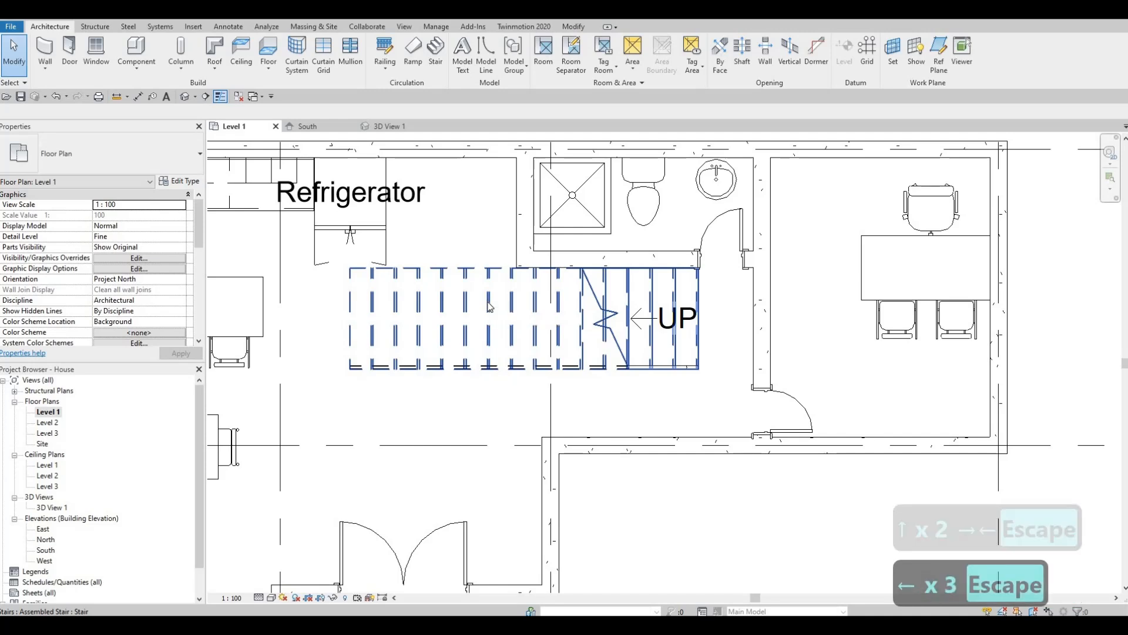
key("Escape")
left_click(488, 303)
key("Left")
key("Left")
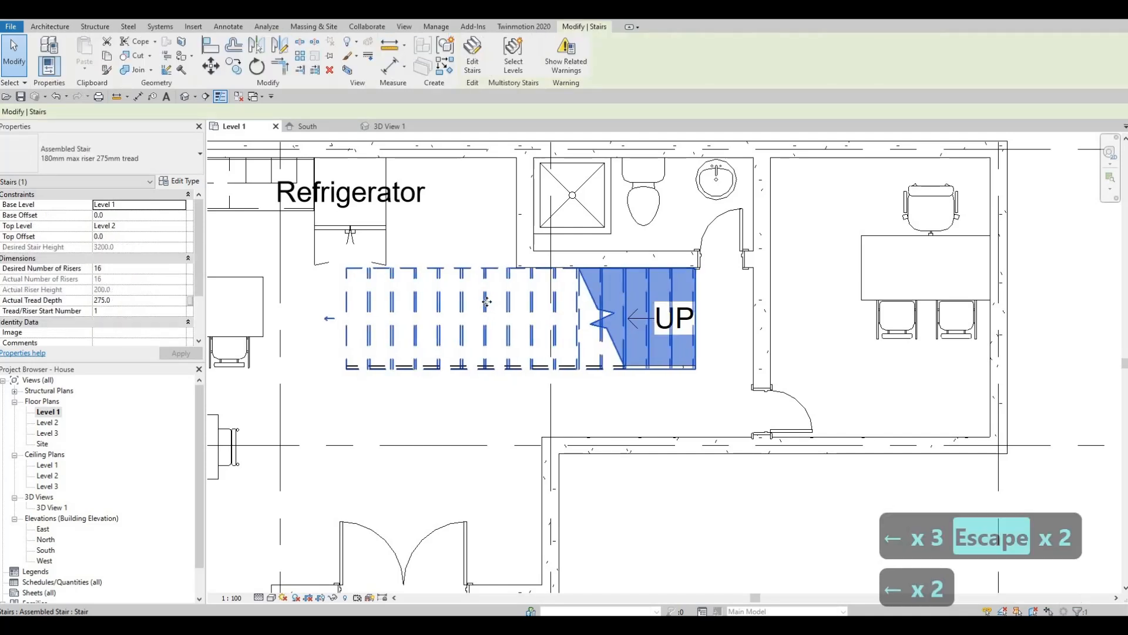
key("Left")
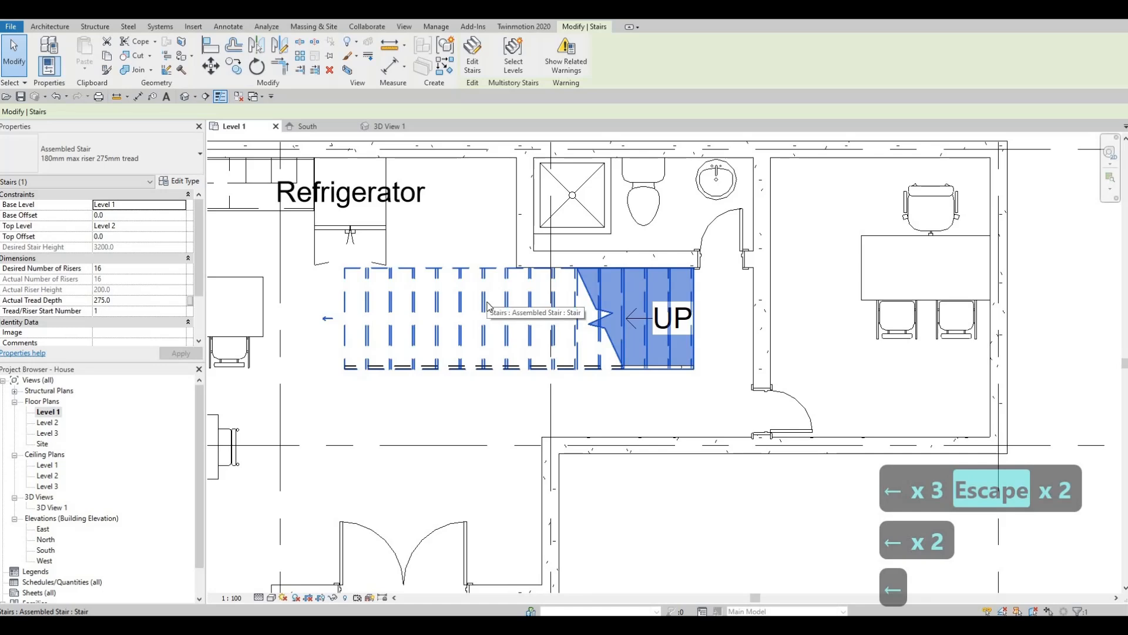
key("Escape")
key("Escape")
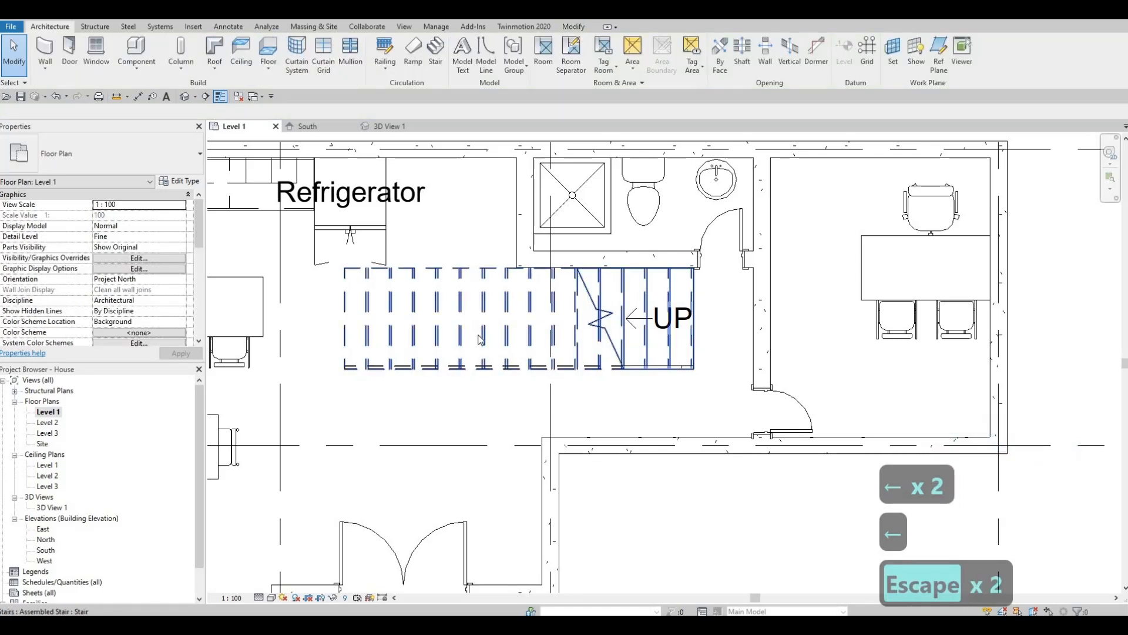
Examine the repositioned stair from the dining area in 3D View 1
scroll(409, 354, "down", 2)
middle_click_drag(410, 353, 625, 288)
scroll(625, 288, "down", 1)
double_click(51, 507)
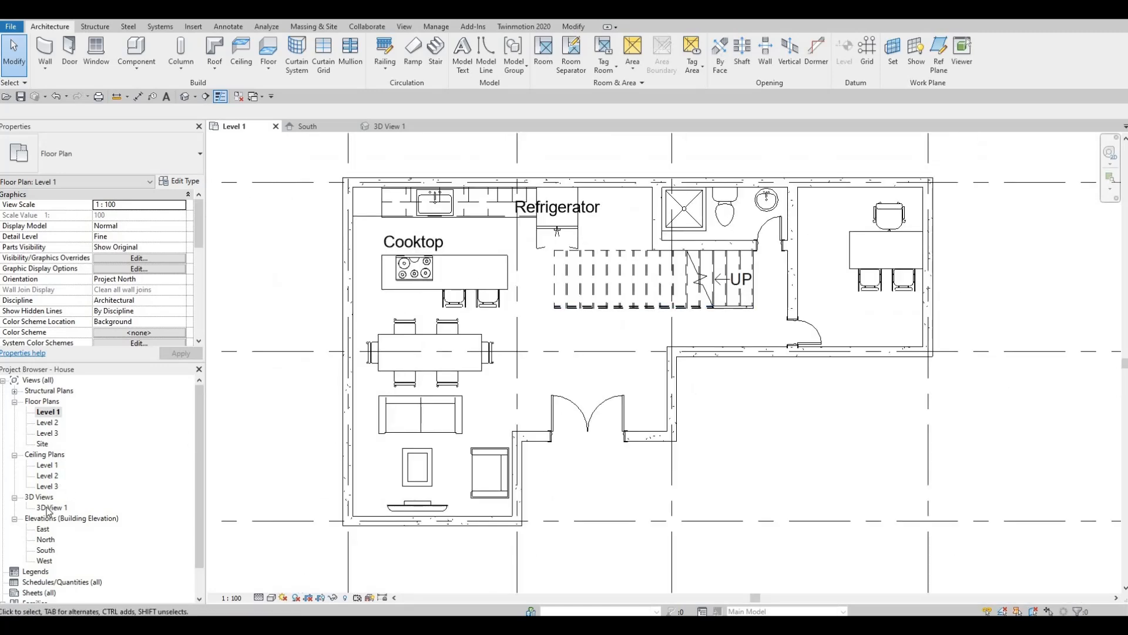
middle_click_drag(565, 407, 468, 376)
scroll(467, 376, "down", 1)
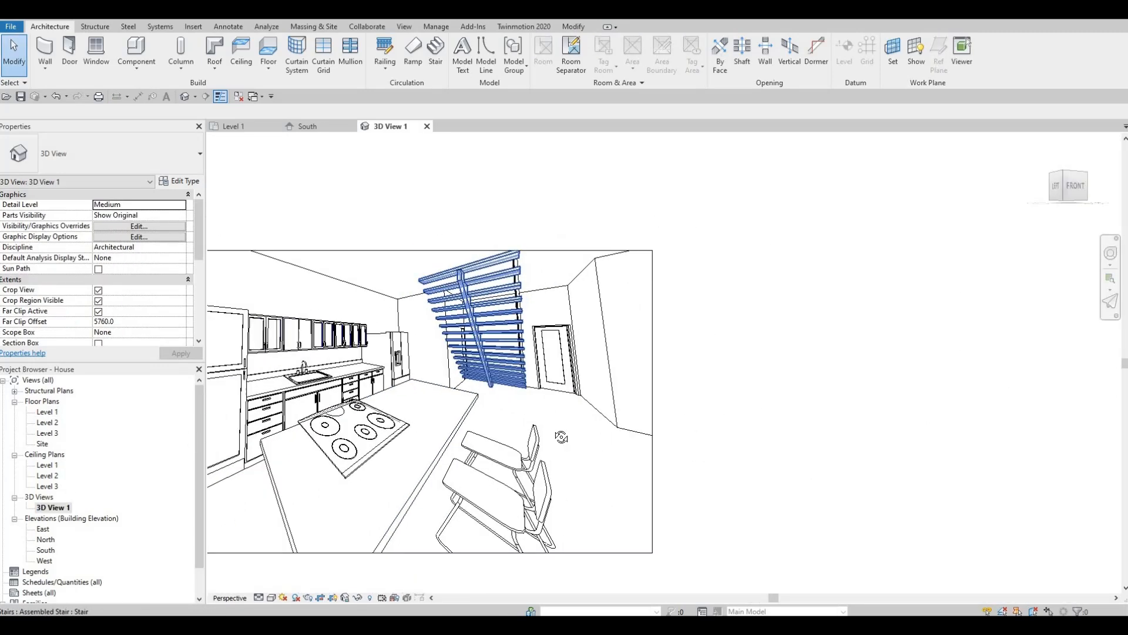
middle_click_drag(531, 439, 544, 322, "shift")
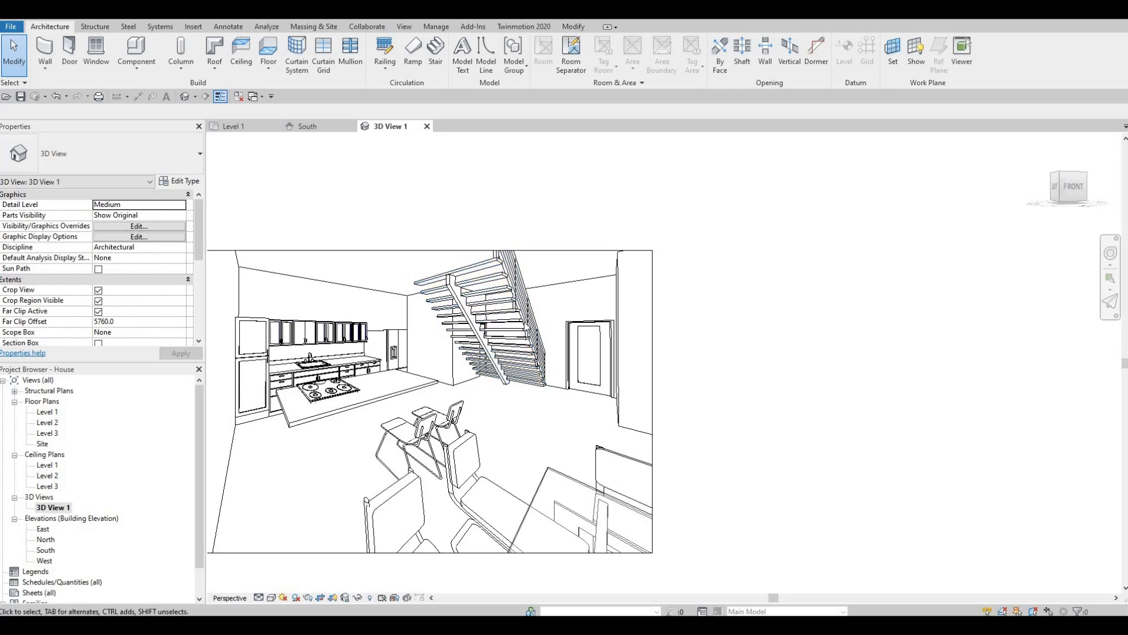
key("Escape")
key("Escape")
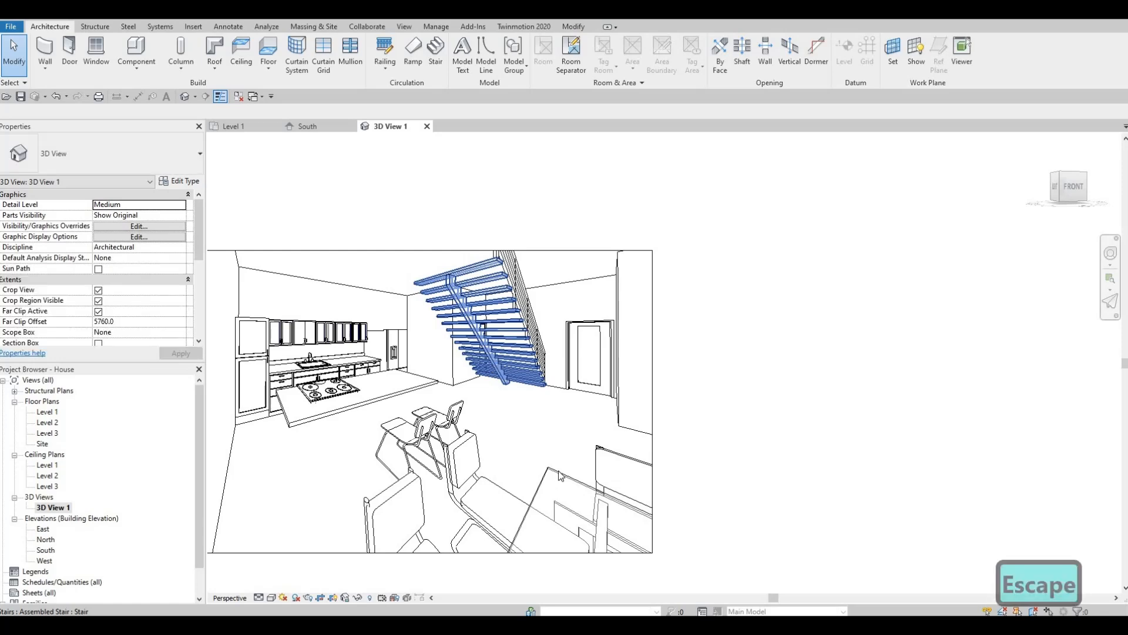
key("Escape")
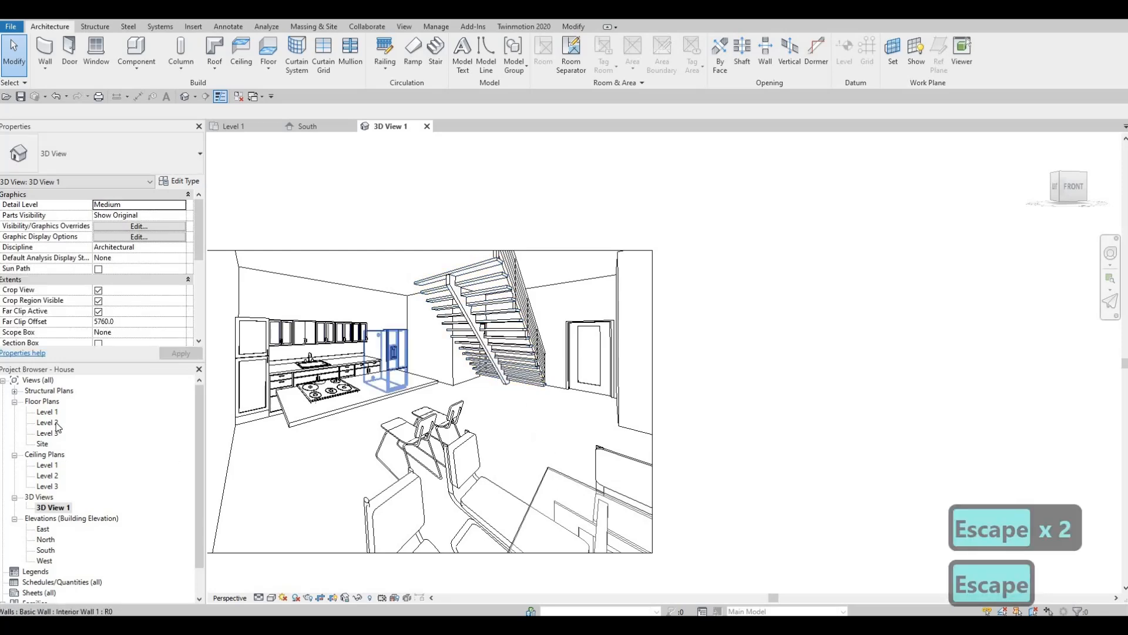
Draw a Curtain Wall from Level 1 to Level 2 within the living room's south exterior wall, behind the TV
scroll(478, 396, "down", 1)
middle_click_drag(456, 382, 475, 393)
middle_click_drag(580, 305, 552, 317)
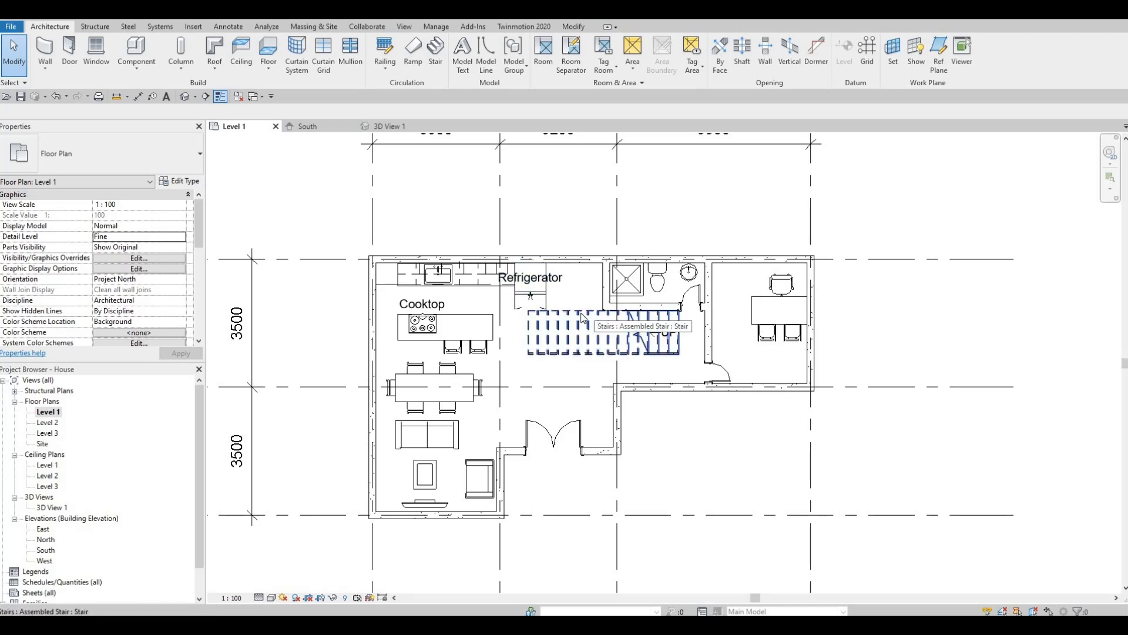
key("F1")
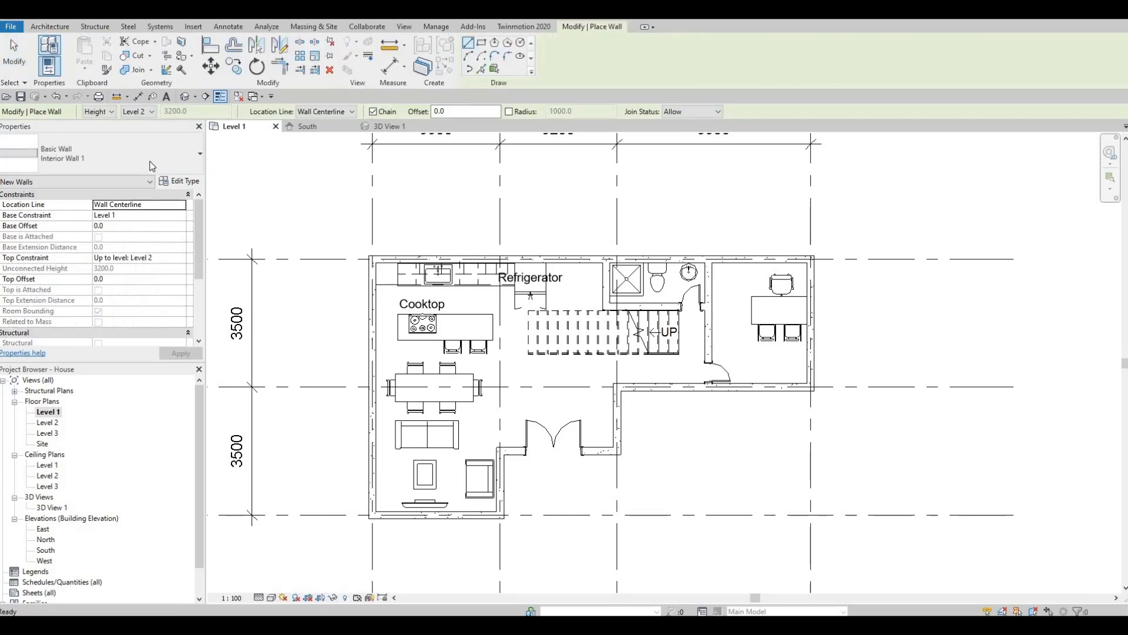
left_click(102, 154)
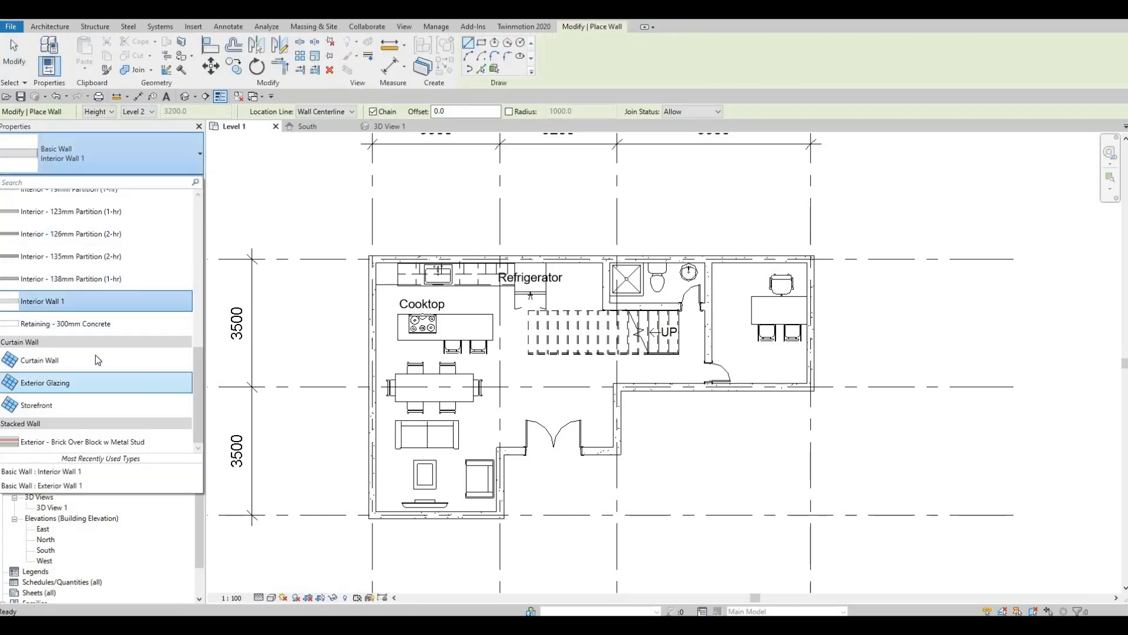
left_click(135, 359)
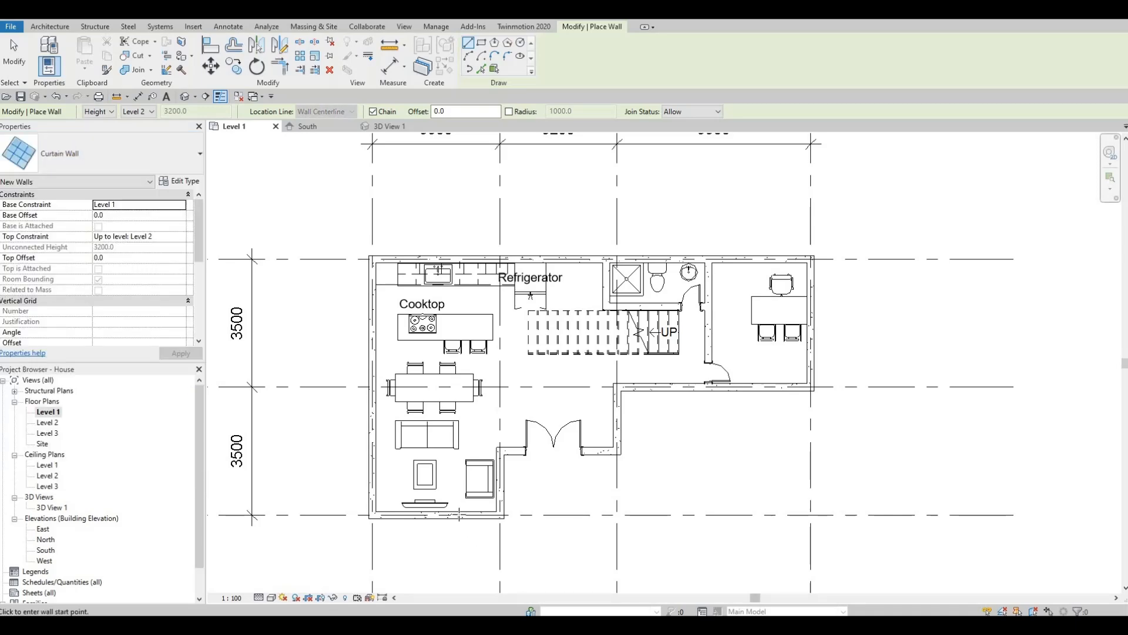
scroll(459, 516, "up", 5)
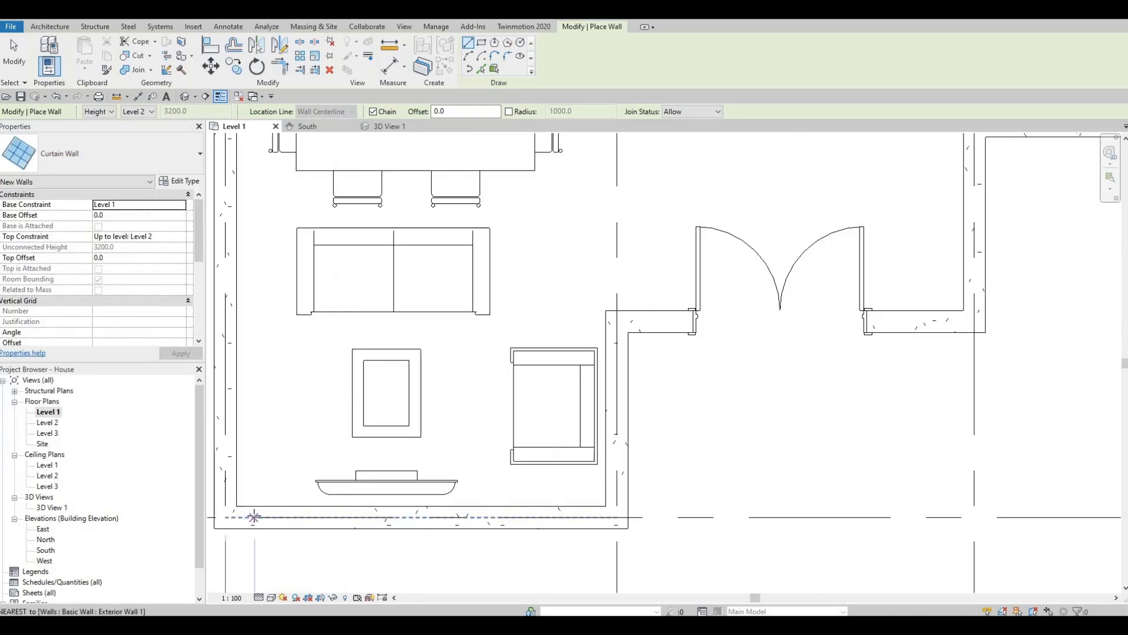
left_click(253, 517)
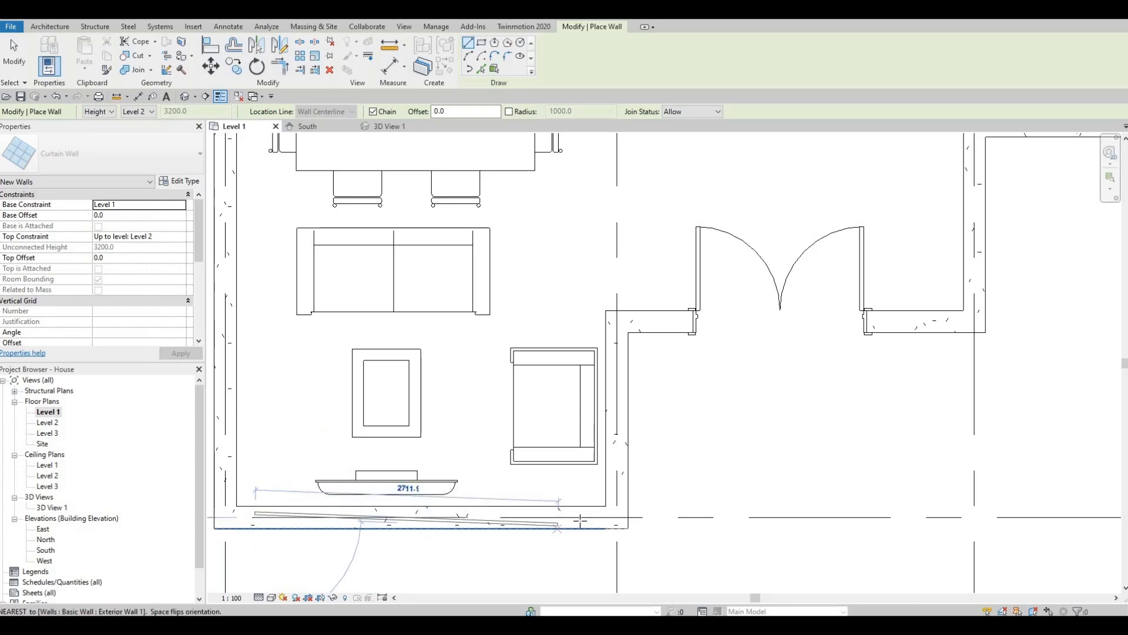
left_click(581, 517)
key("Escape")
Draw a second Curtain Wall within the exterior wall south of the stair, from the entrance corner to just before the office door
scroll(721, 512, "down", 3)
middle_click_drag(721, 506, 679, 505)
scroll(670, 499, "down", 2)
middle_click_drag(756, 489, 634, 534)
middle_click_drag(665, 481, 570, 523)
scroll(599, 472, "up", 4)
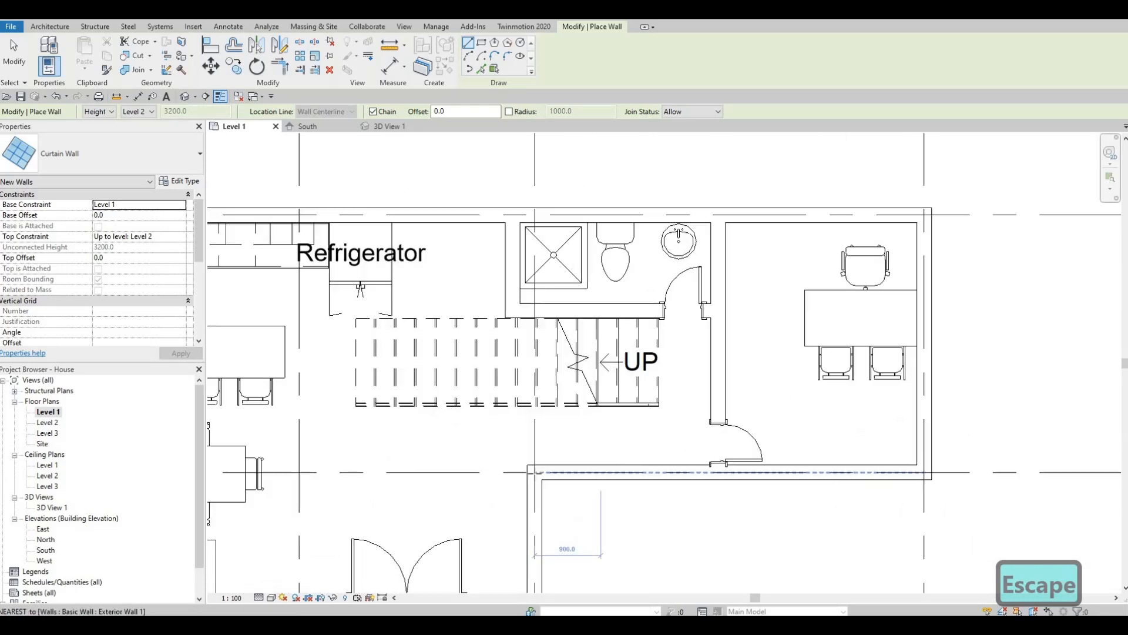
left_click(535, 473)
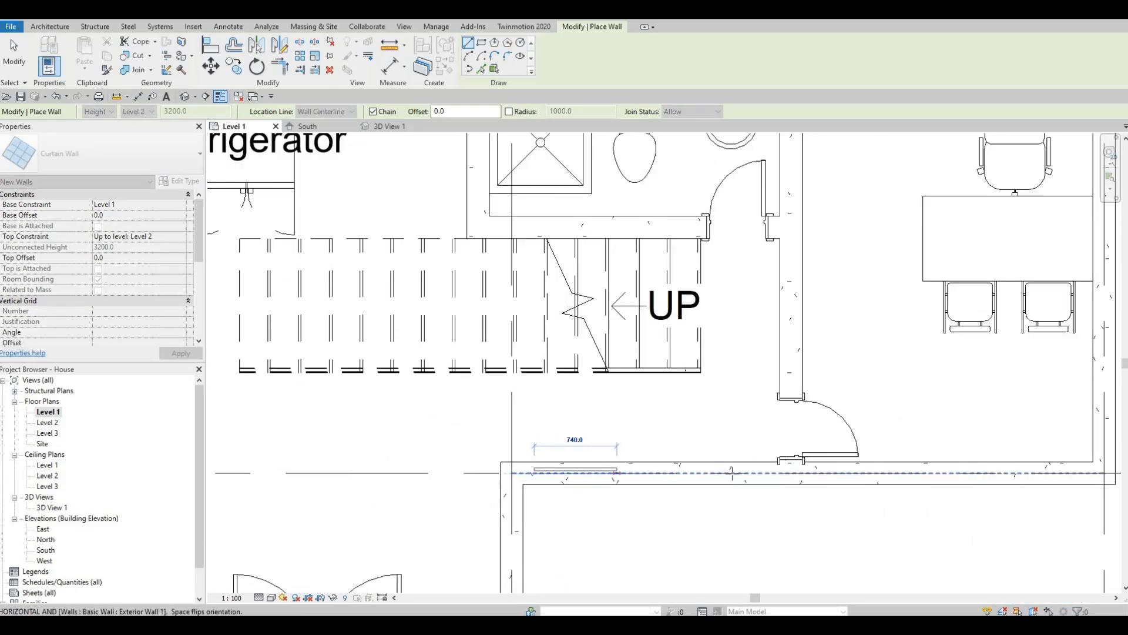
left_click(738, 473)
key("Escape")
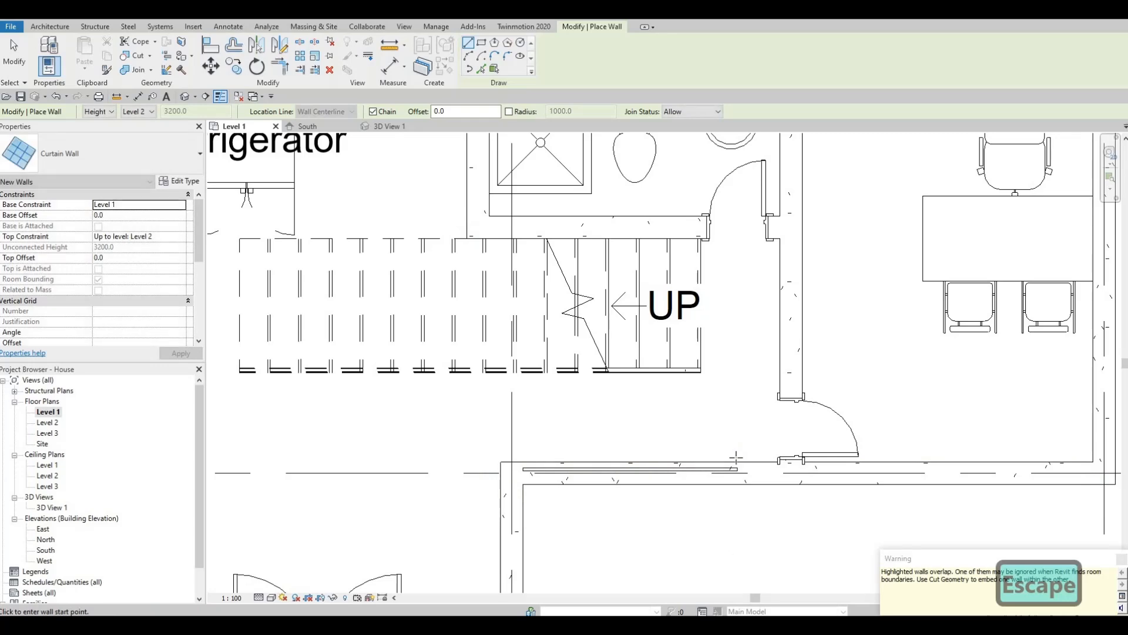
scroll(736, 459, "down", 1)
middle_click_drag(910, 483, 731, 457)
scroll(739, 451, "down", 1)
middle_click_drag(819, 419, 870, 463)
scroll(832, 436, "down", 1)
key("Escape")
key("Escape")
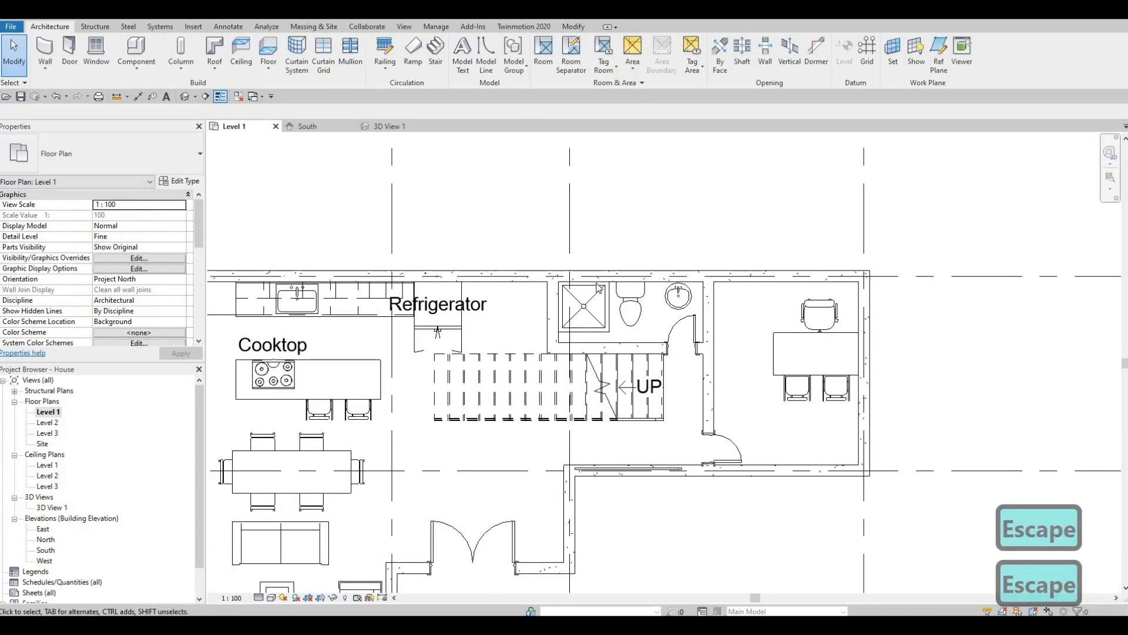
Create two walls similar to the east Exterior Wall 1, running in from that wall and down to the south wall to box off the office corner
left_click(863, 421)
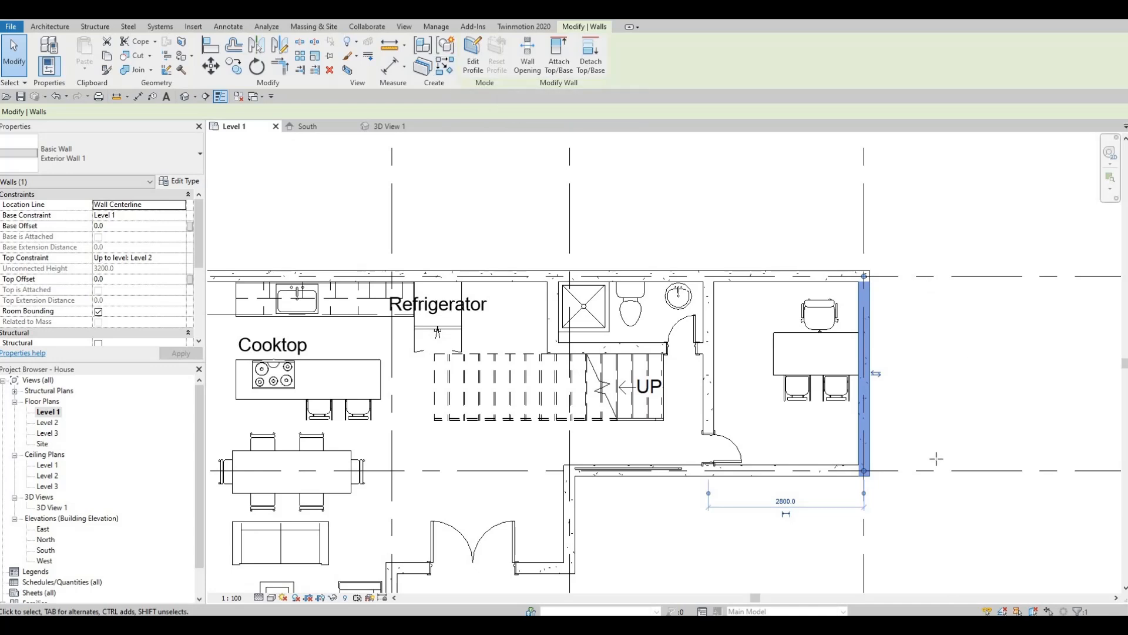
key("c")
key("s")
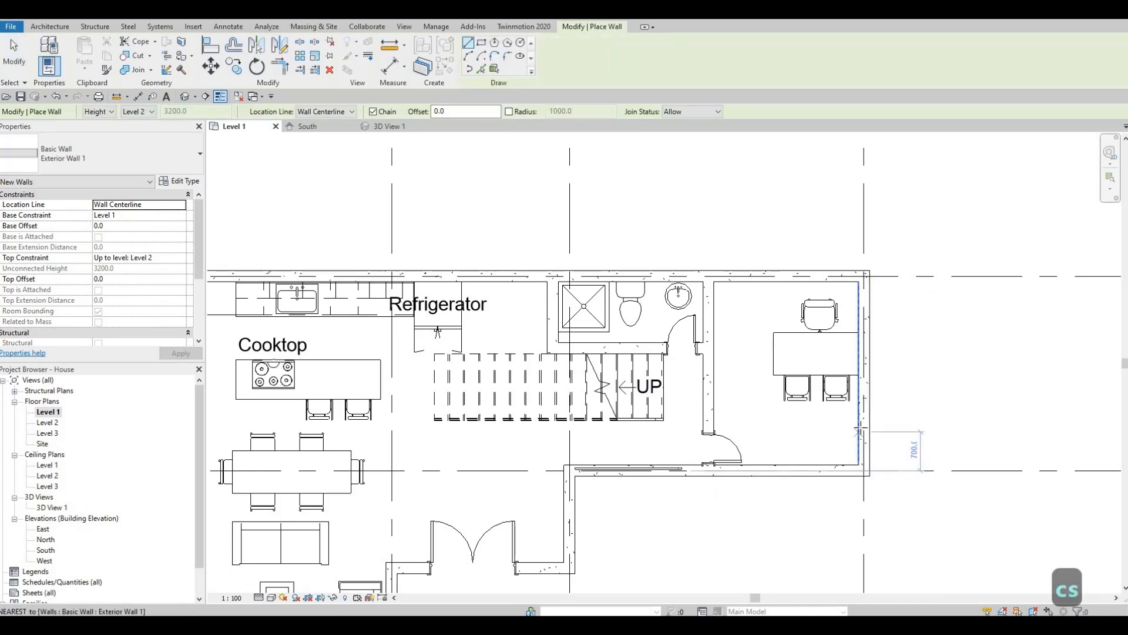
left_click(862, 428)
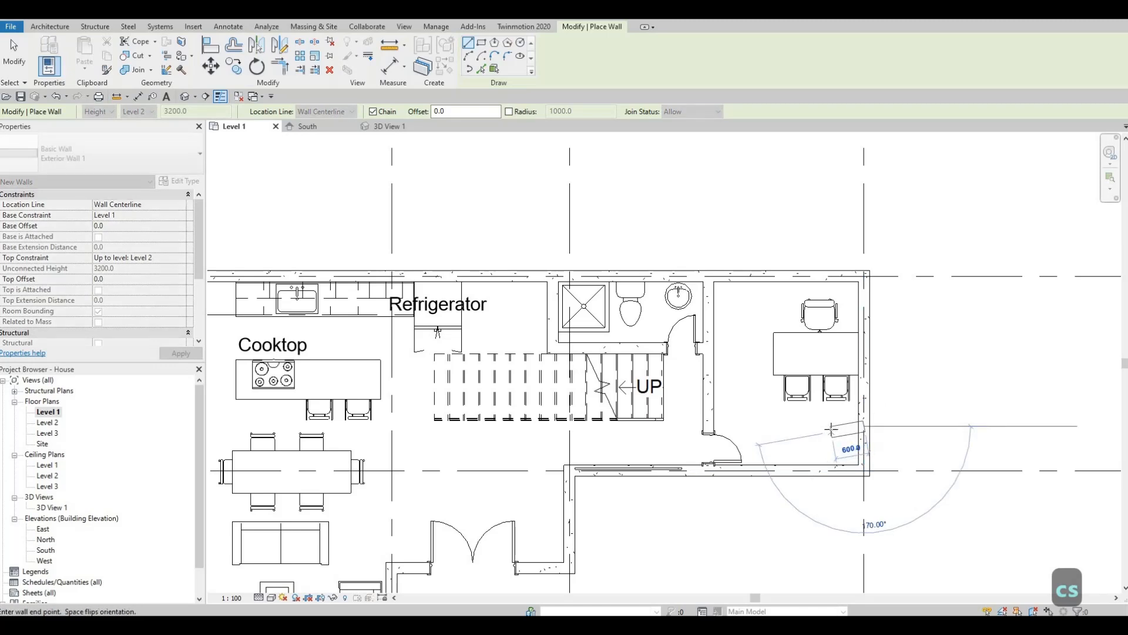
left_click(835, 426)
left_click(839, 472)
key("Escape")
key("Escape")
Trim the east and south exterior walls to the new walls so the office's southeast corner is notched inward
key("t")
key("r")
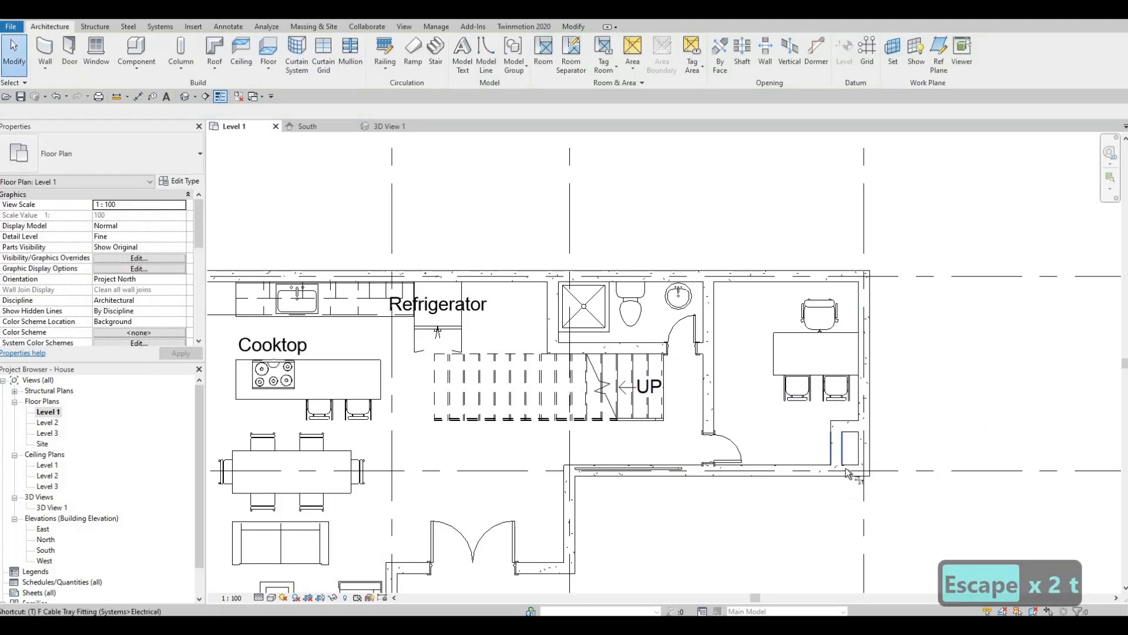
left_click(834, 465)
left_click(862, 429)
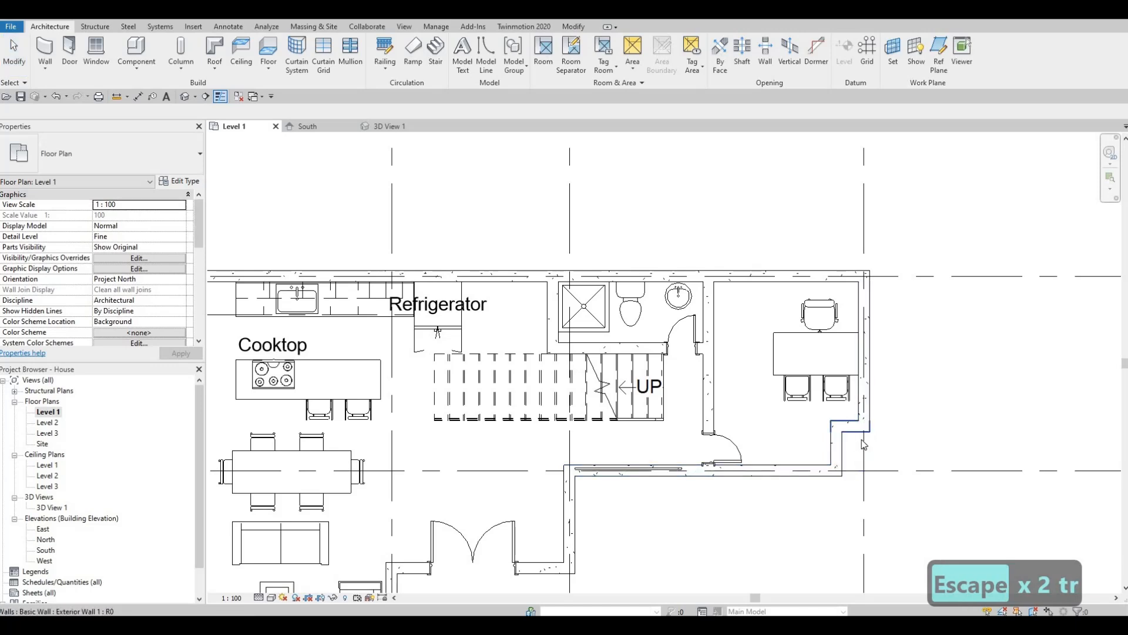
Draw a Curtain Wall within the office's south exterior wall, between the office door and the notched corner
key("Escape")
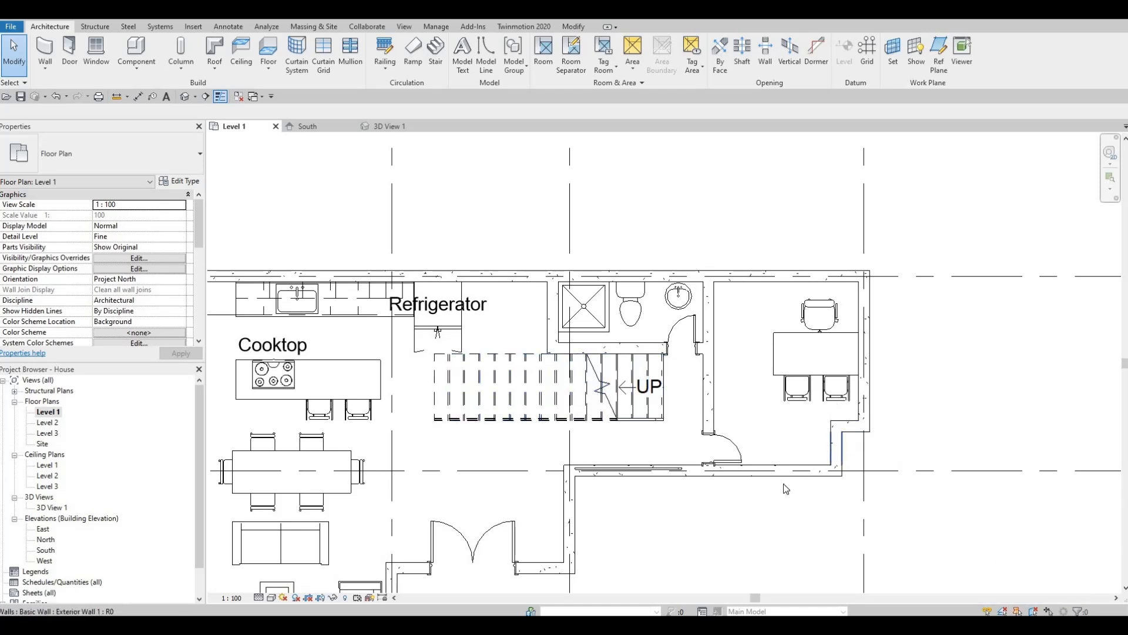
middle_click_drag(751, 437, 787, 422)
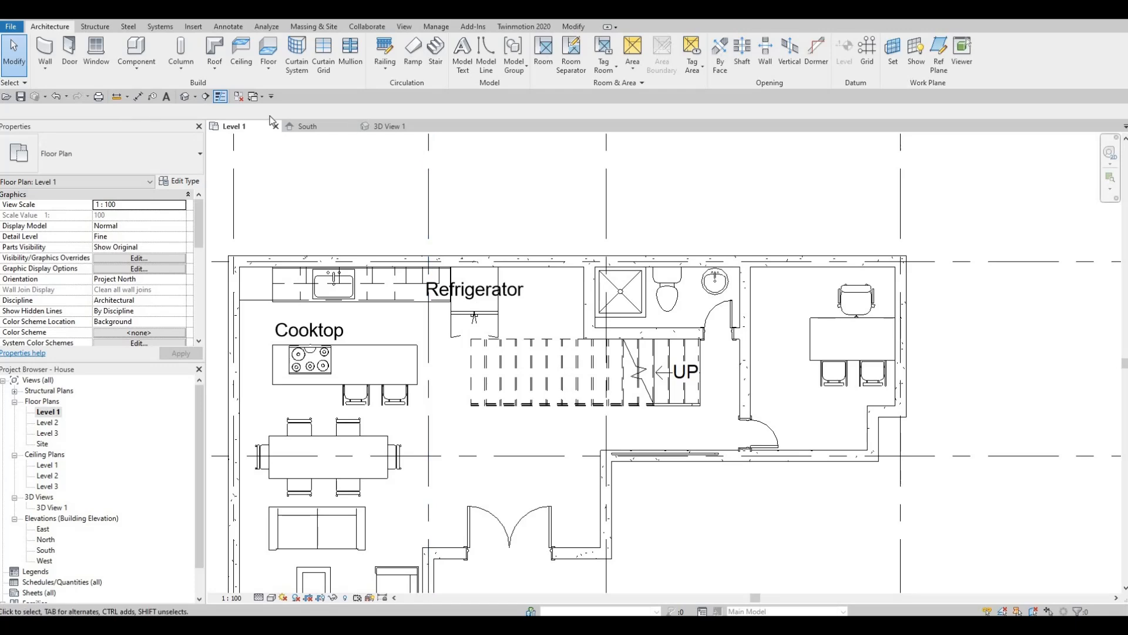
left_click(45, 53)
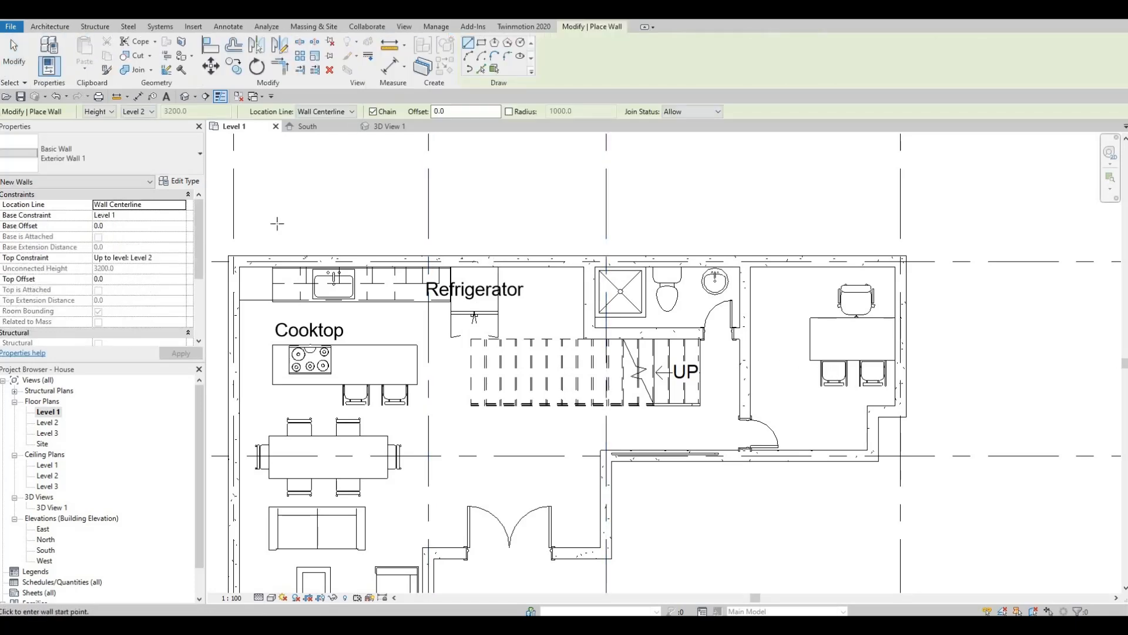
left_click(178, 164)
scroll(108, 360, "down", 8)
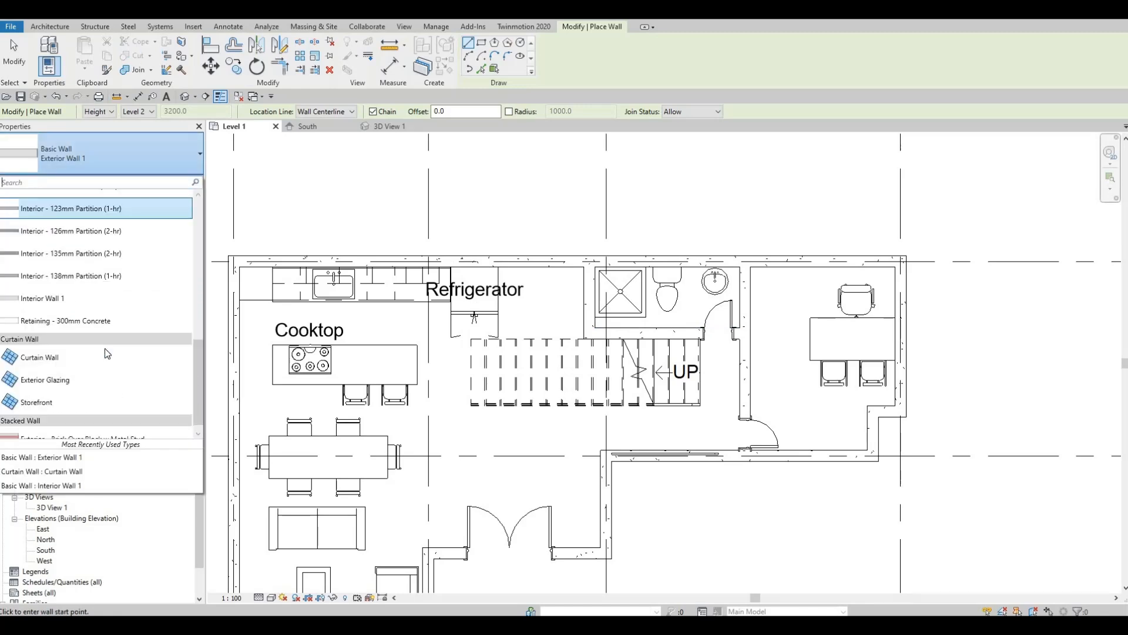
left_click(107, 349)
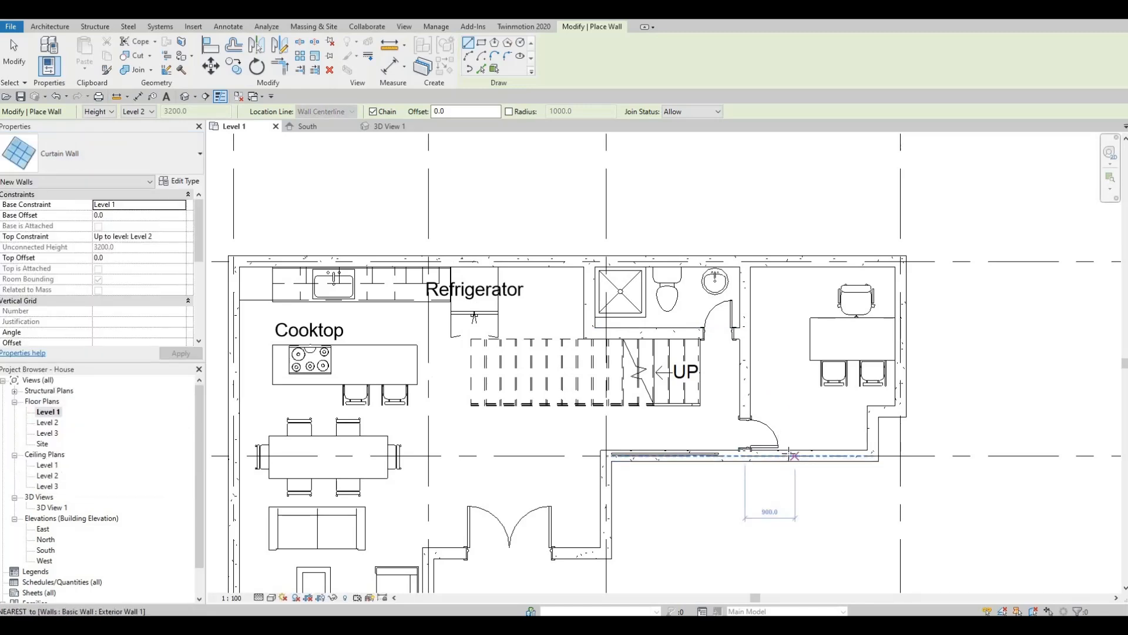
left_click(821, 453)
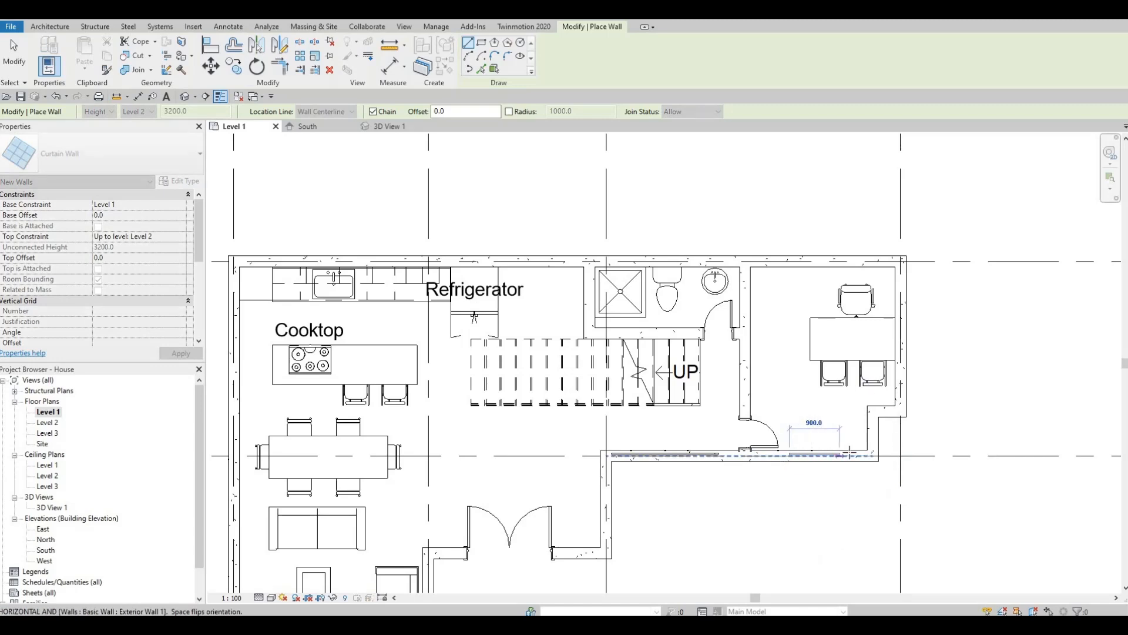
Draw a short Curtain Wall about 400 mm long within the north-south wall of the office's notched corner
left_click(875, 440)
key("Escape")
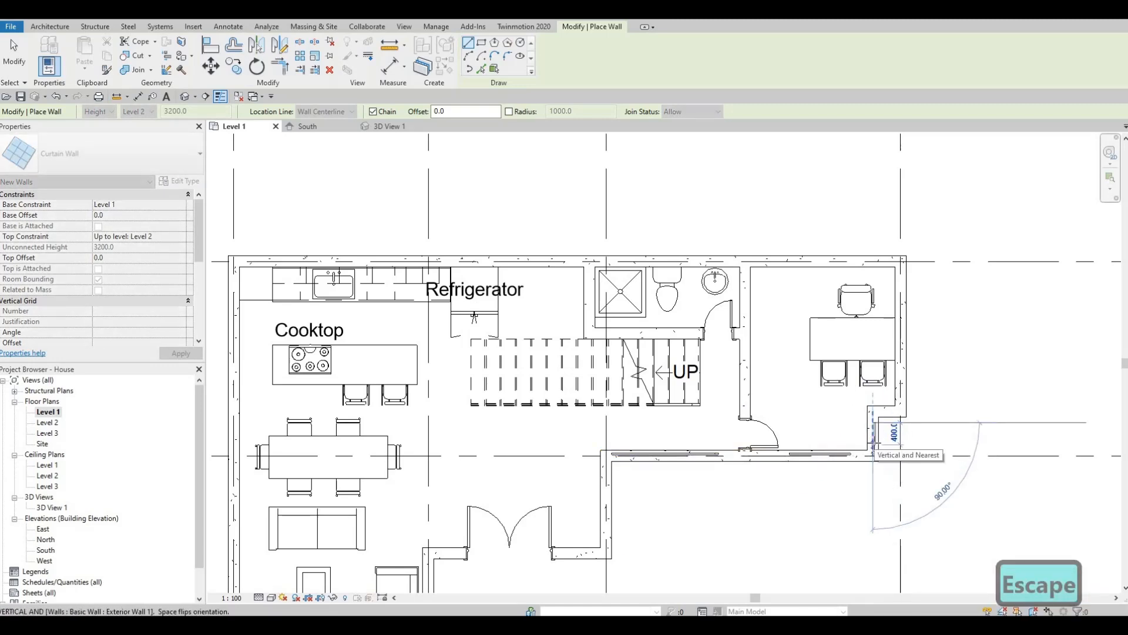
left_click(872, 450)
key("Escape")
Draw a Curtain Wall within the north-south exterior wall on the east side of the entrance
middle_click_drag(823, 455, 824, 378)
middle_click_drag(727, 434, 798, 426)
middle_click_drag(708, 425, 753, 403)
scroll(750, 403, "up", 1)
left_click(761, 333)
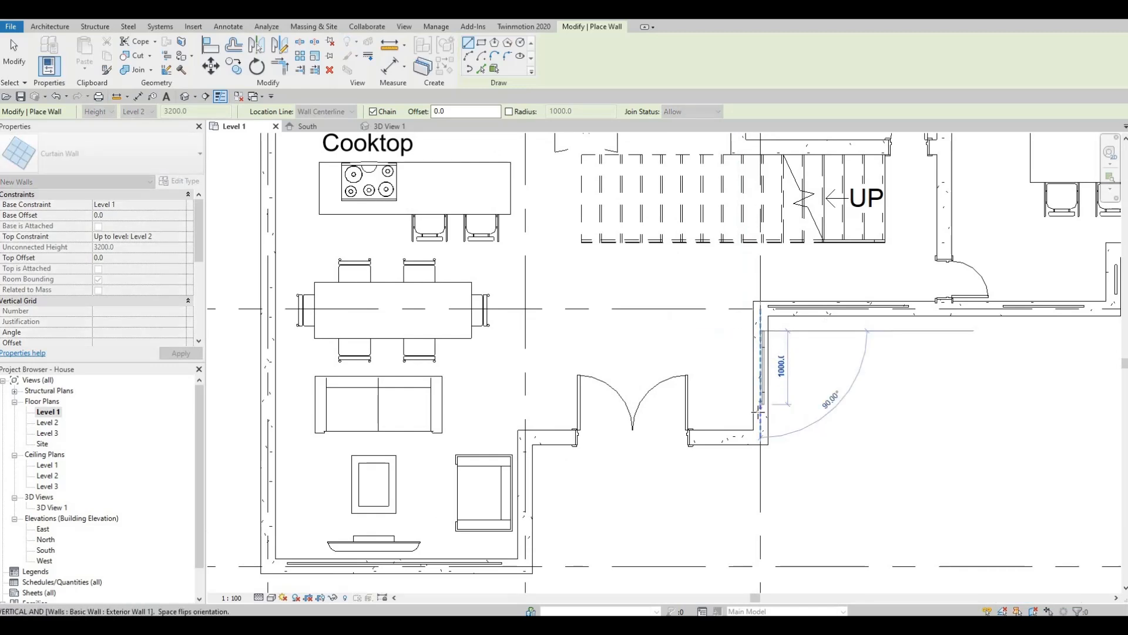
key("Escape")
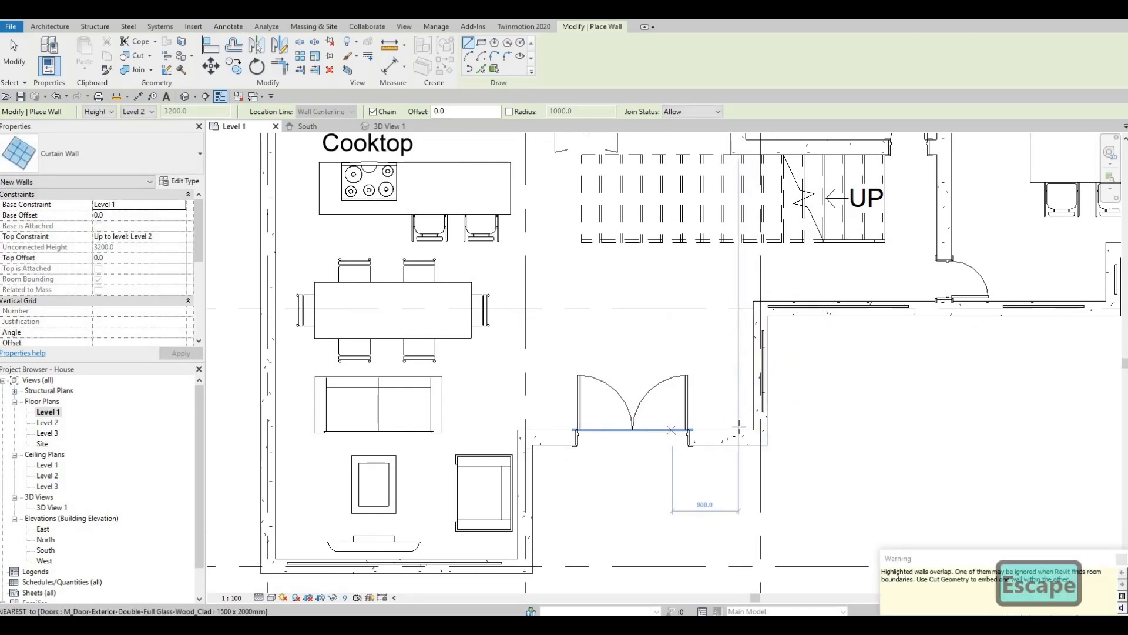
Draw a Curtain Wall about 5500 mm long within the west exterior wall, from beside the kitchen to near the southwest corner
middle_click_drag(643, 436, 716, 422)
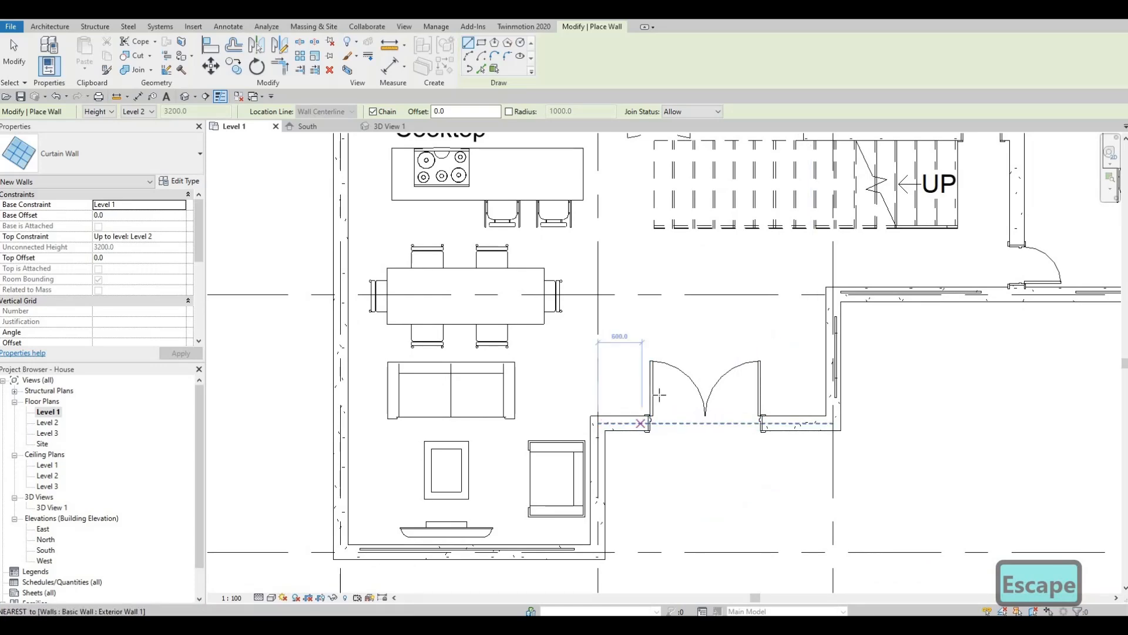
scroll(636, 419, "down", 1)
mouse_move(634, 428)
middle_mouse_down()
mouse_move(639, 382)
mouse_move(630, 418)
middle_mouse_up()
scroll(639, 382, "down", 2)
middle_click_drag(518, 400, 508, 446)
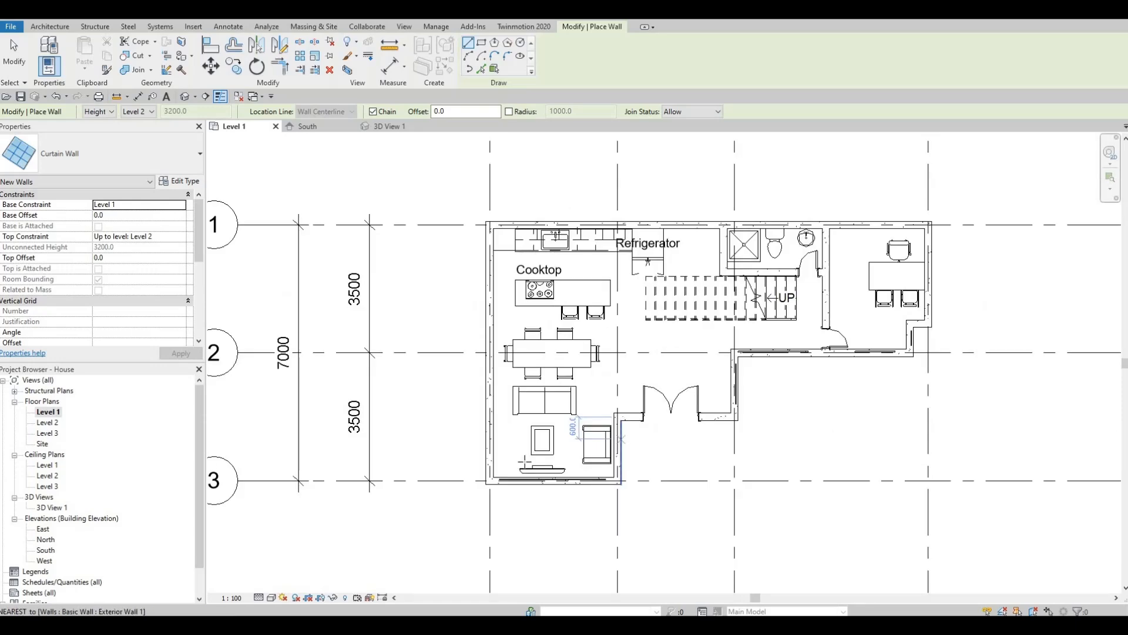
middle_click_drag(520, 402, 523, 444)
scroll(491, 350, "up", 2)
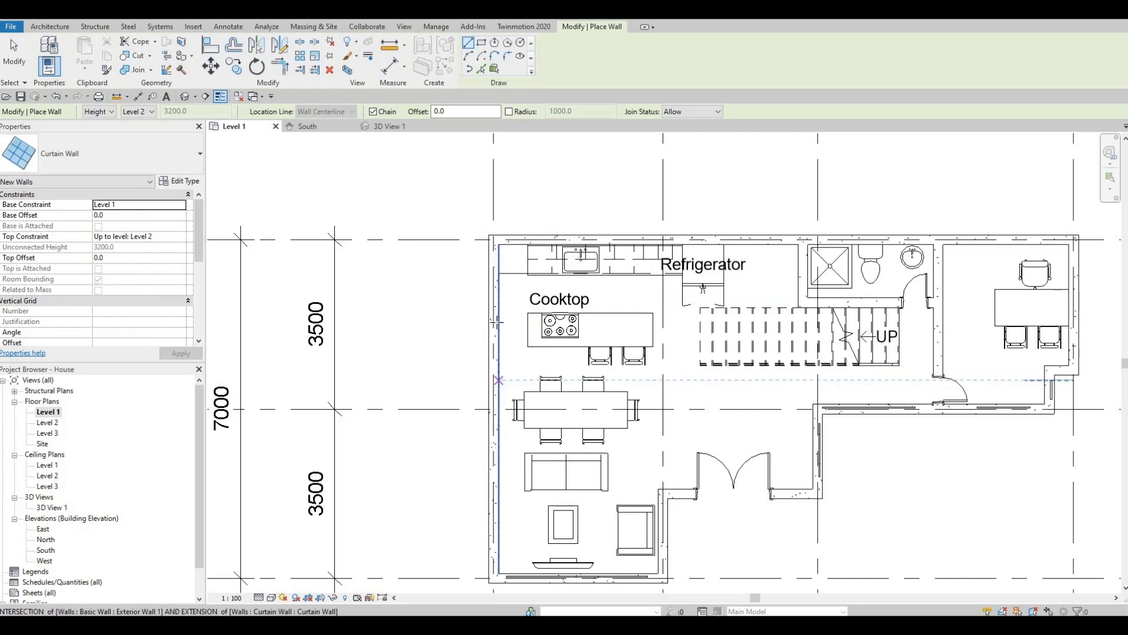
left_click(493, 295)
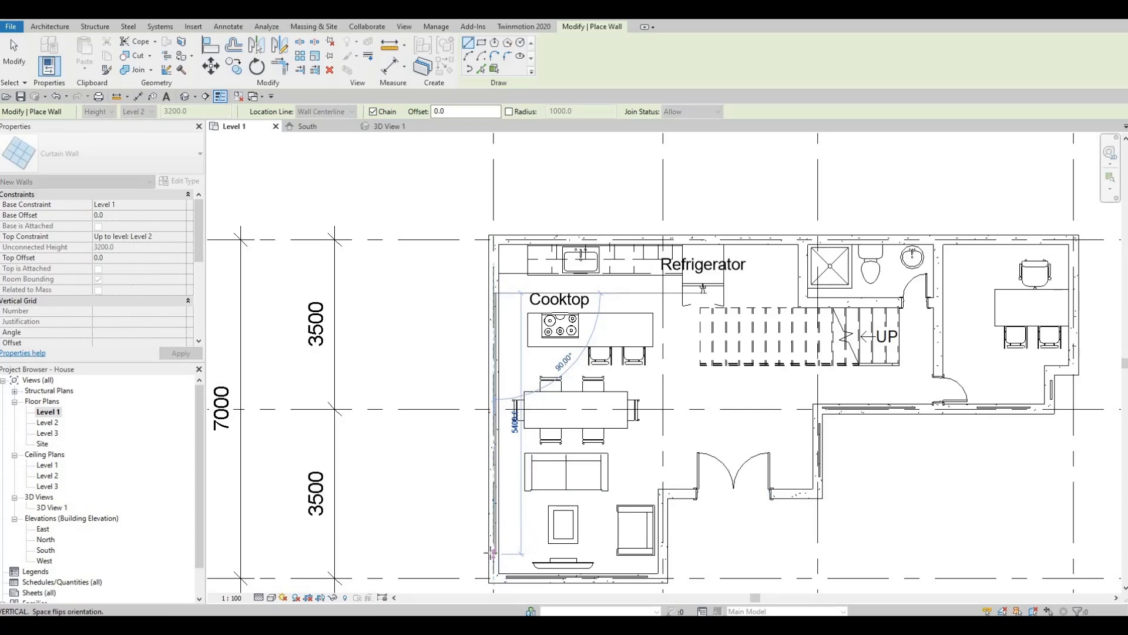
key("Escape")
key("Escape")
scroll(674, 257, "down", 1)
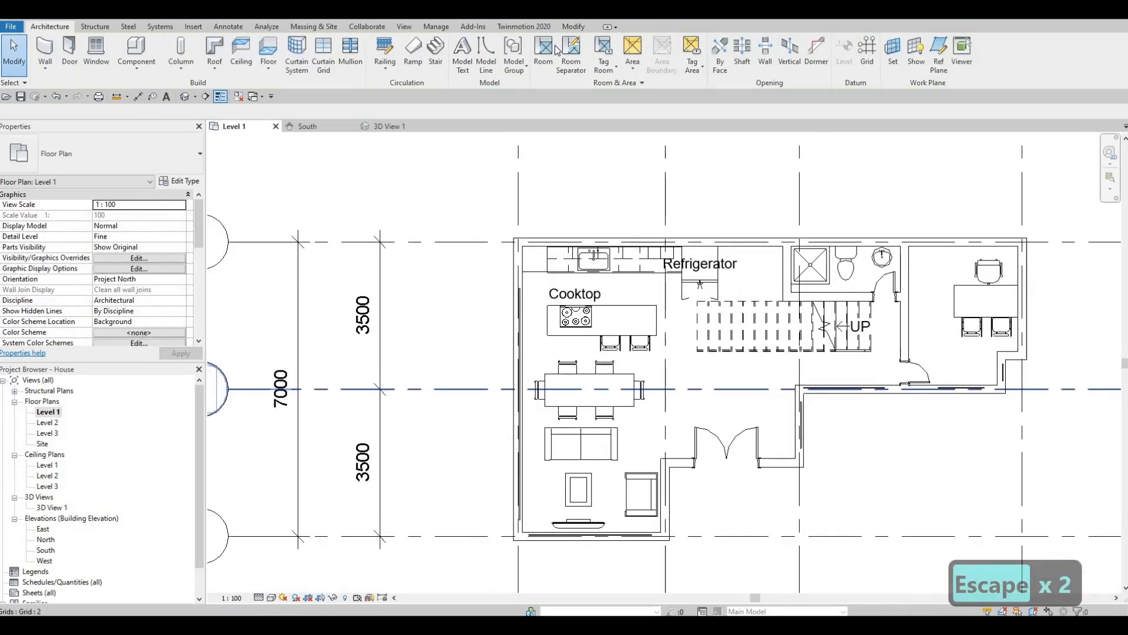
key("Escape")
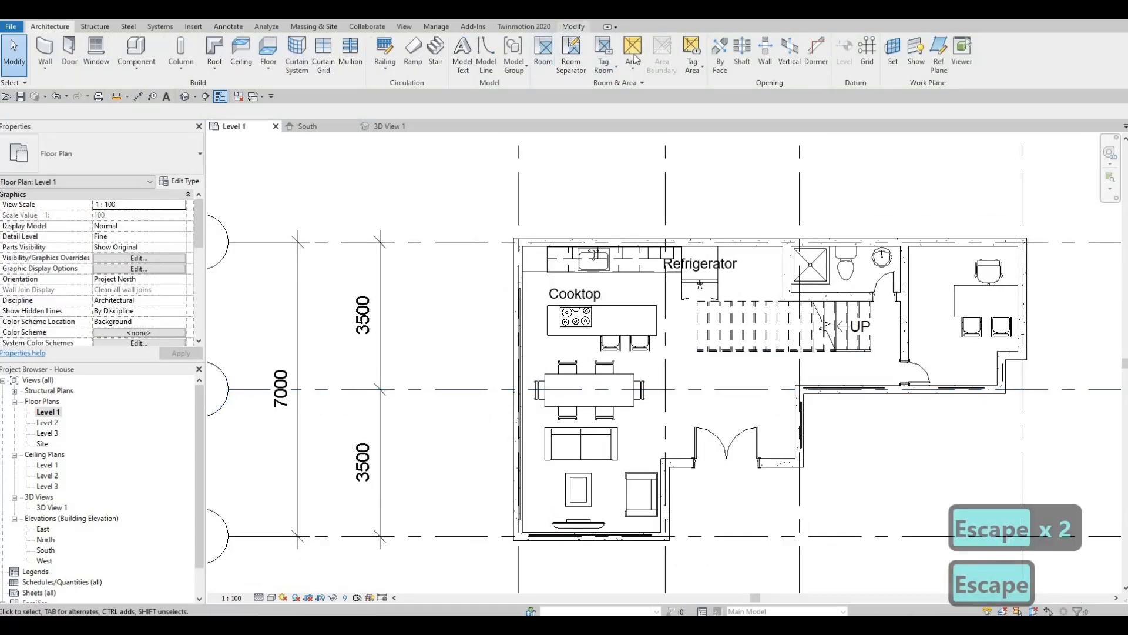
Cut the west exterior wall and the living room's south exterior wall with their embedded Curtain Walls
left_click(573, 27)
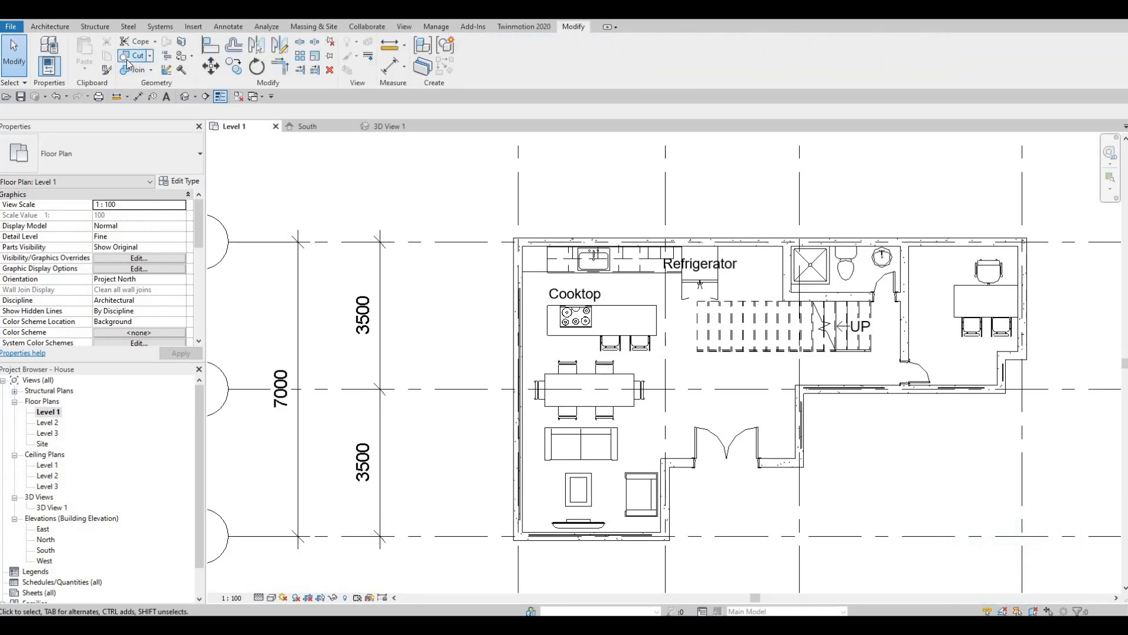
left_click(128, 62)
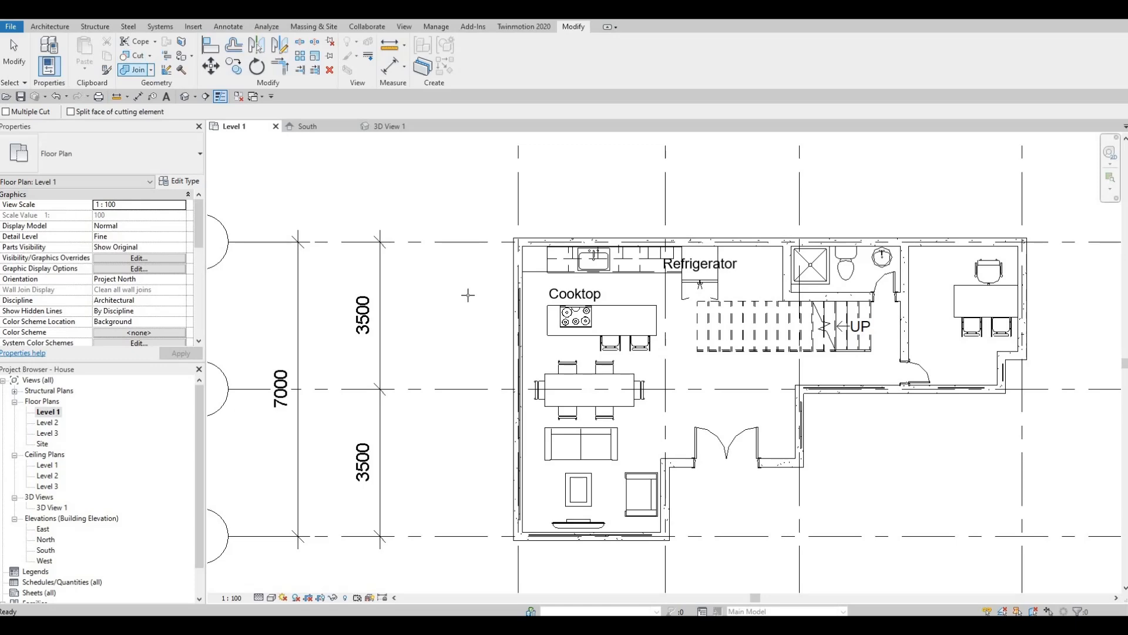
scroll(550, 282, "up", 3)
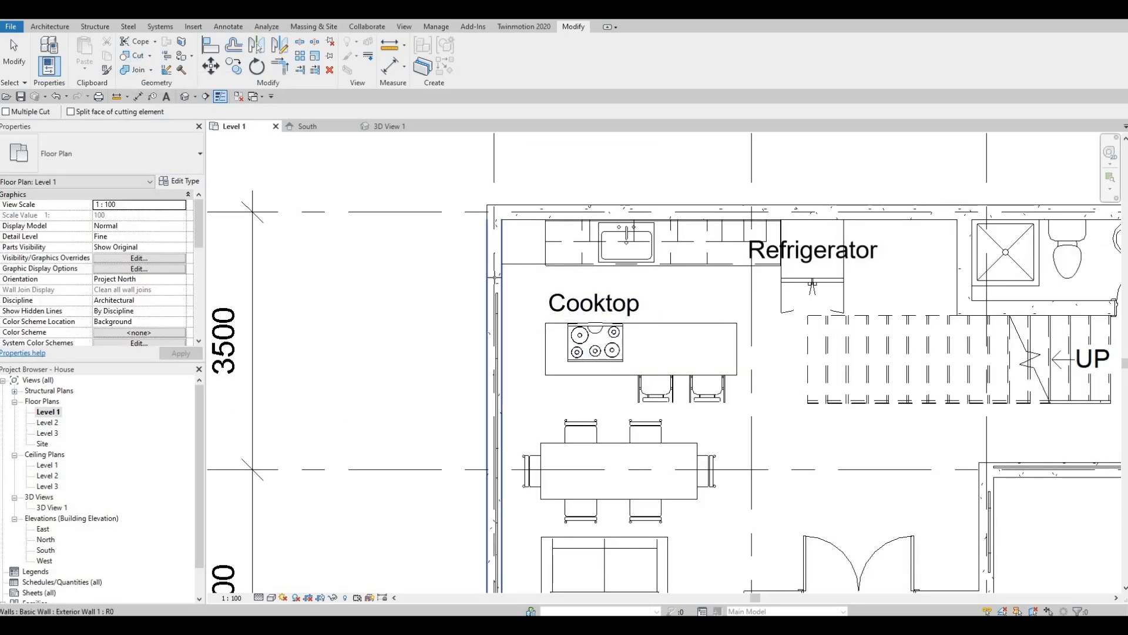
left_click(498, 307)
left_click(498, 389)
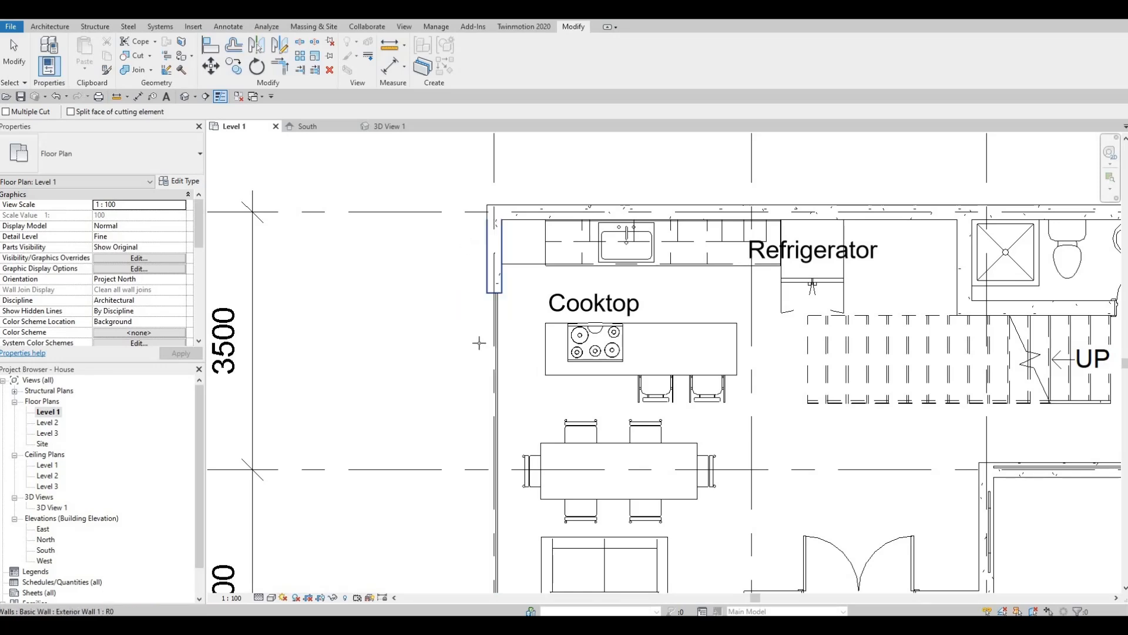
middle_click_drag(502, 416, 500, 365)
scroll(500, 365, "down", 2)
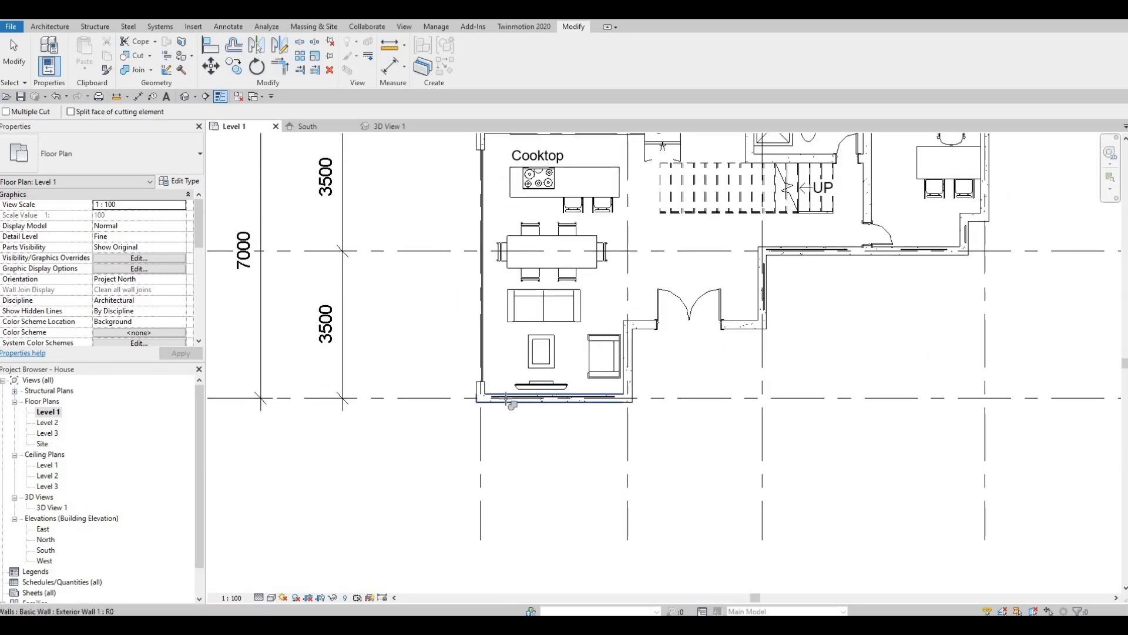
middle_click_drag(771, 323, 691, 349)
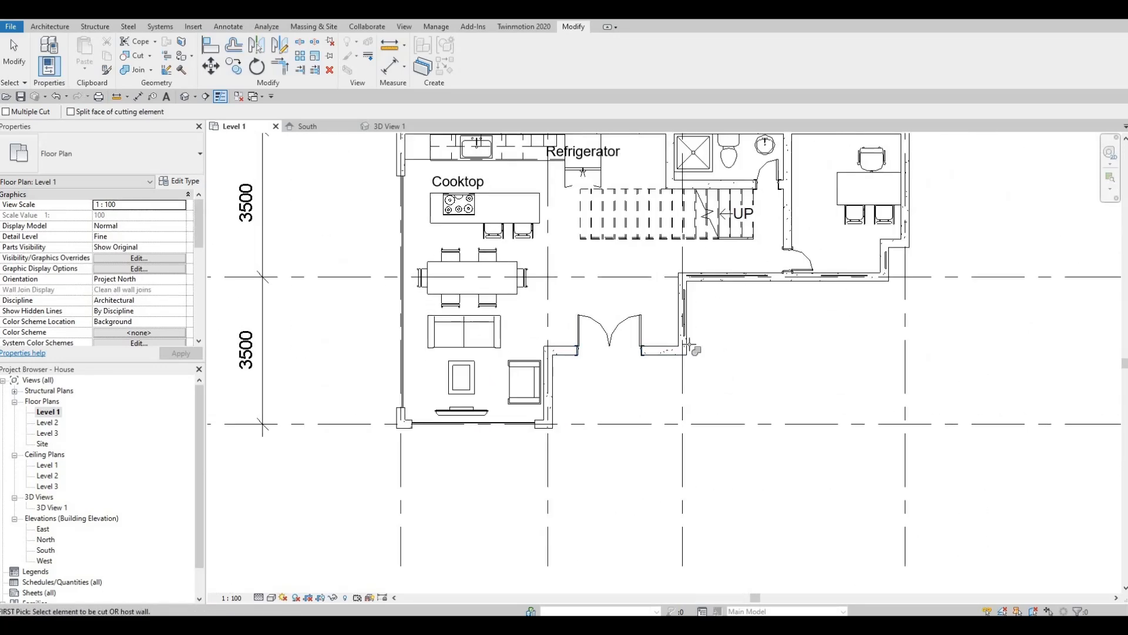
Cut the long exterior wall south of the stair and office with its two embedded Curtain Walls
left_click(729, 276)
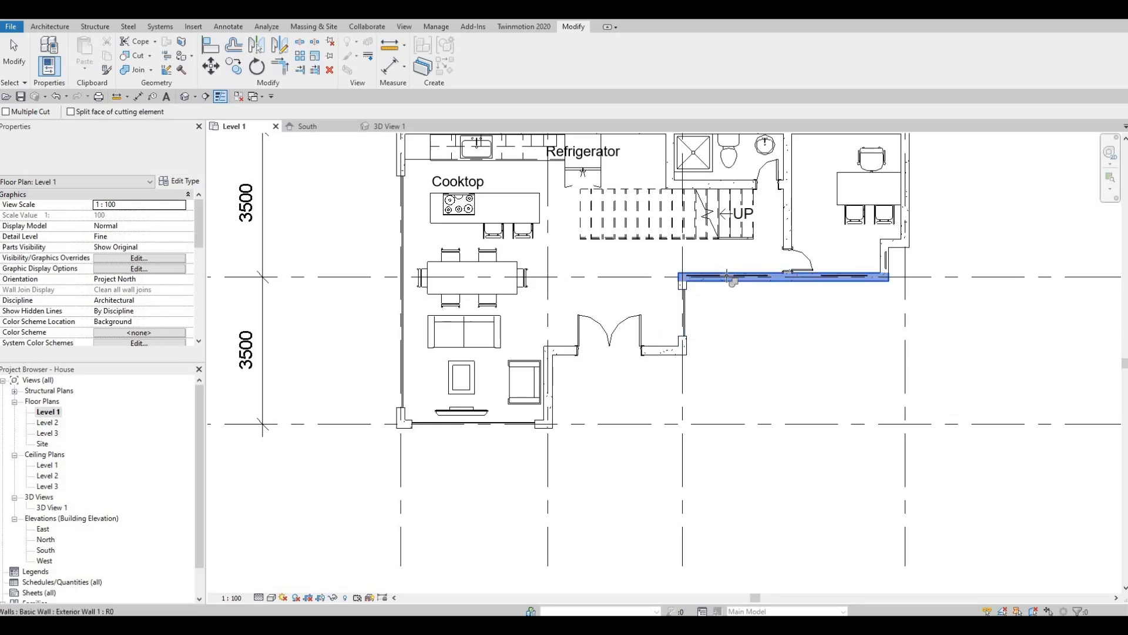
left_click(854, 276)
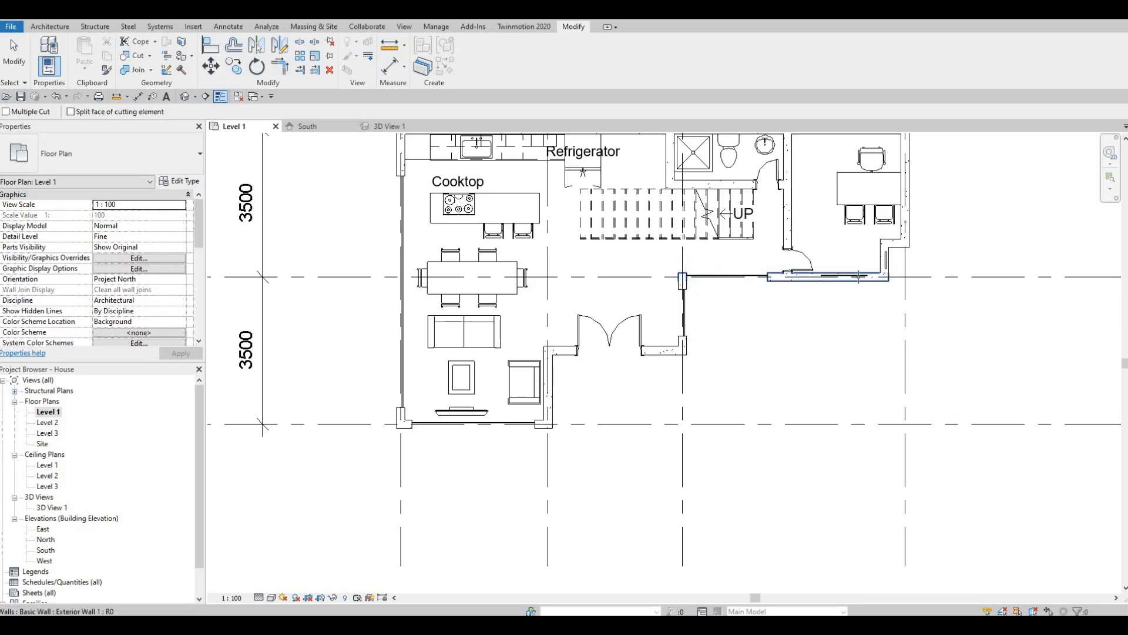
scroll(858, 277, "up", 4)
left_click(832, 285)
left_click(850, 311)
Cut the north-south wall of the office's notched corner with its short Curtain Wall
middle_click_drag(876, 275, 840, 315)
left_click(893, 263)
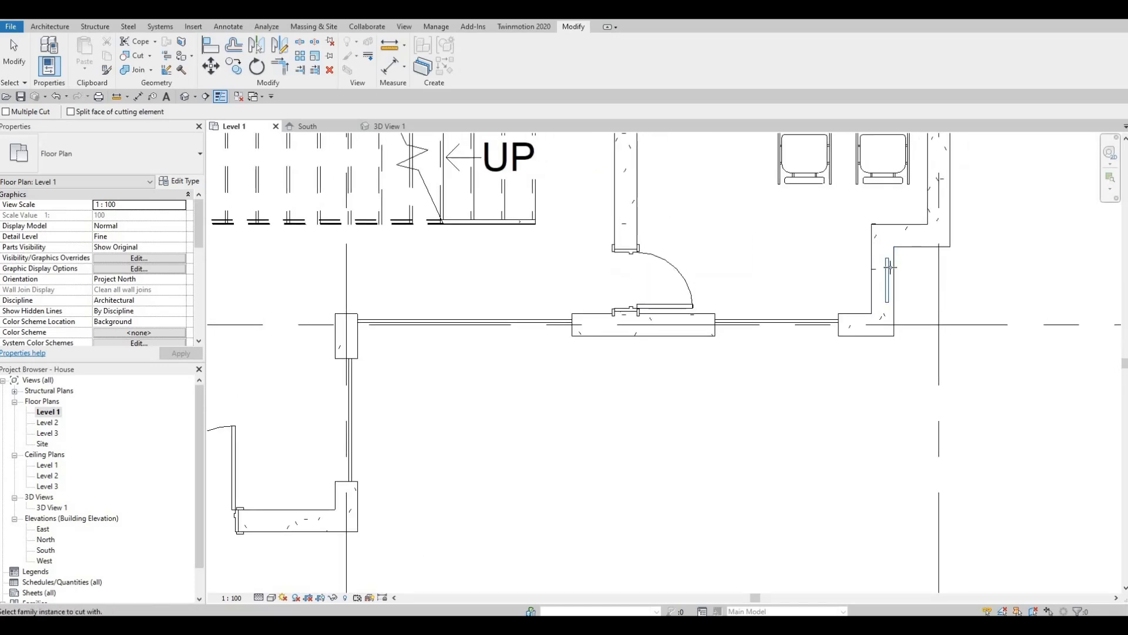
left_click(858, 283)
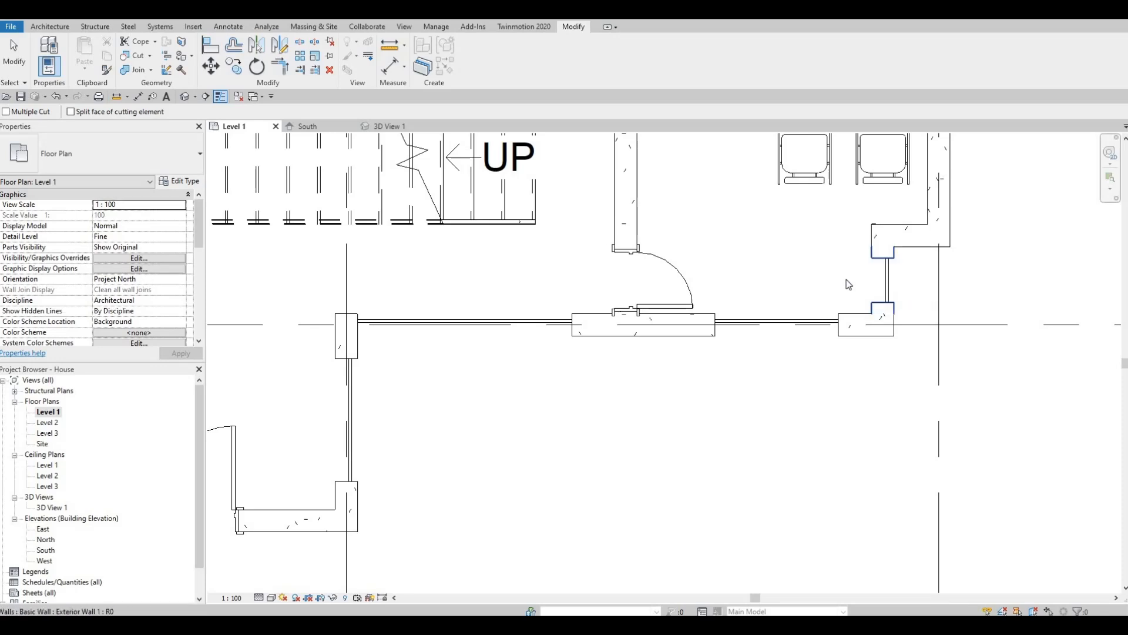
key("Escape")
scroll(732, 315, "down", 2)
scroll(564, 378, "down", 2)
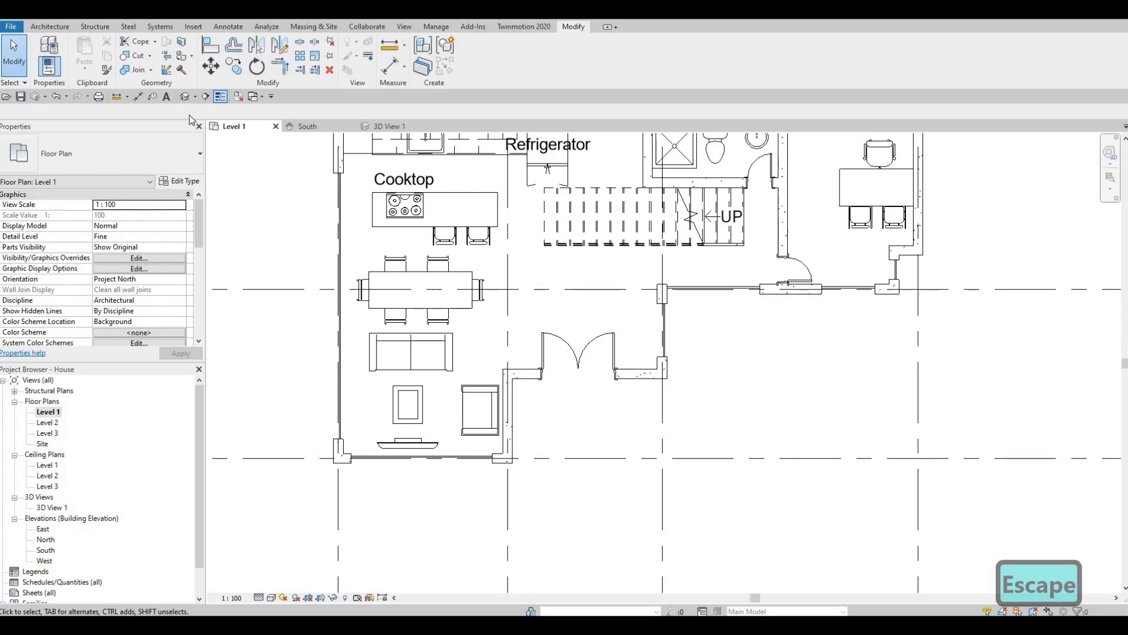
Open the default 3D view and lower the top of the west Curtain Wall to about 201.5 mm below Level 2
middle_click_drag(513, 329, 394, 272)
scroll(492, 309, "up", 5)
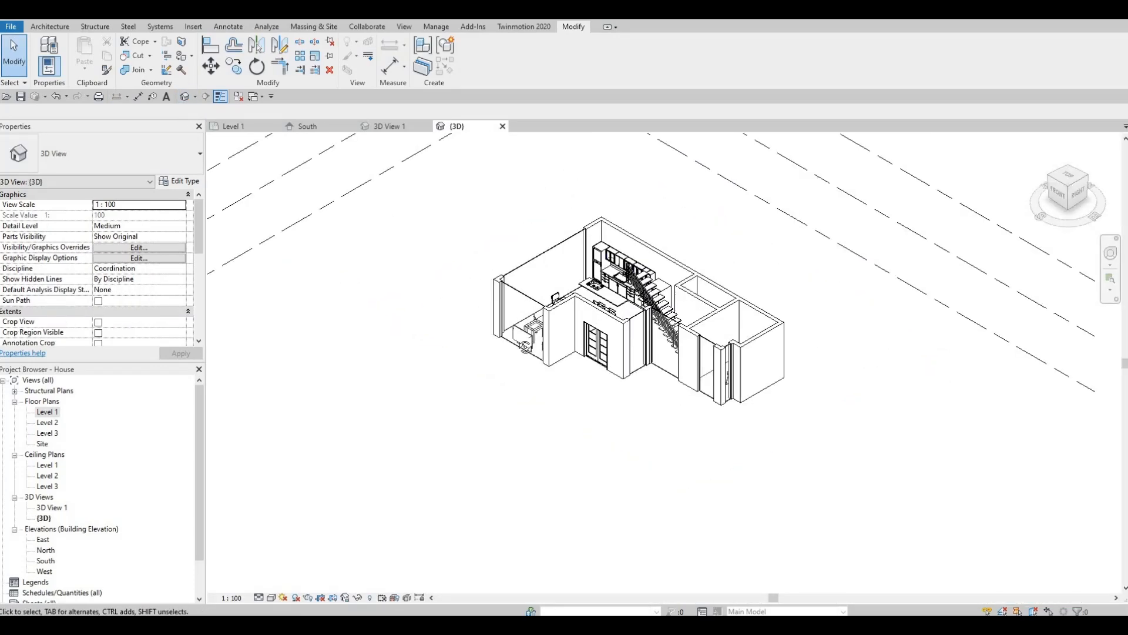
middle_click_drag(495, 309, 590, 299, "shift")
middle_click_drag(514, 354, 547, 299)
scroll(516, 283, "up", 2)
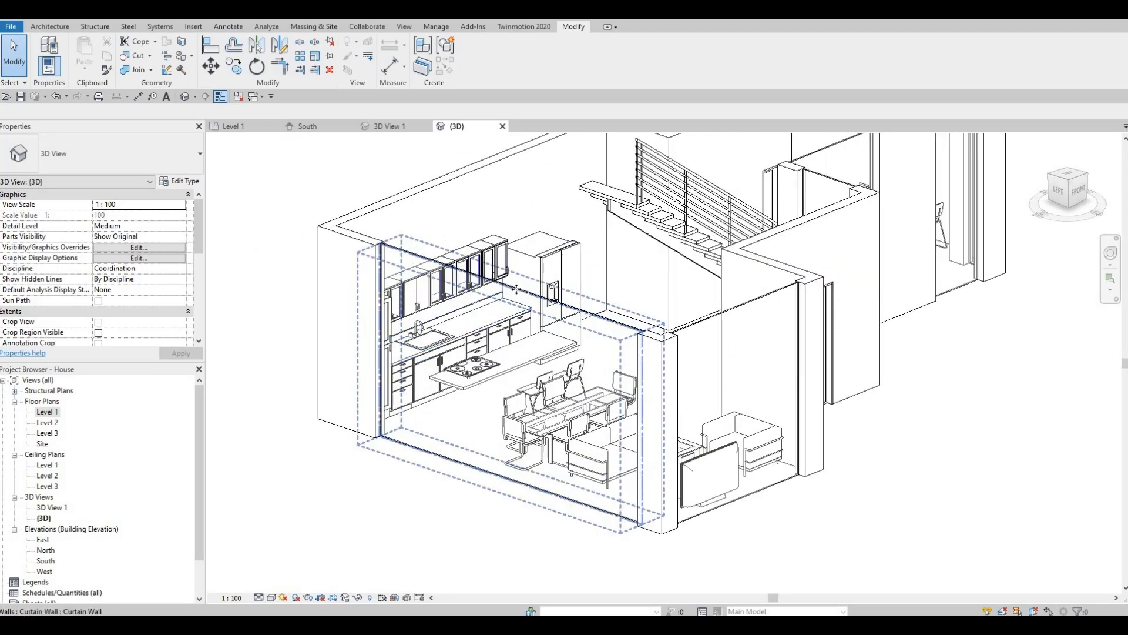
left_click(512, 287)
left_click_drag(512, 298, 554, 308)
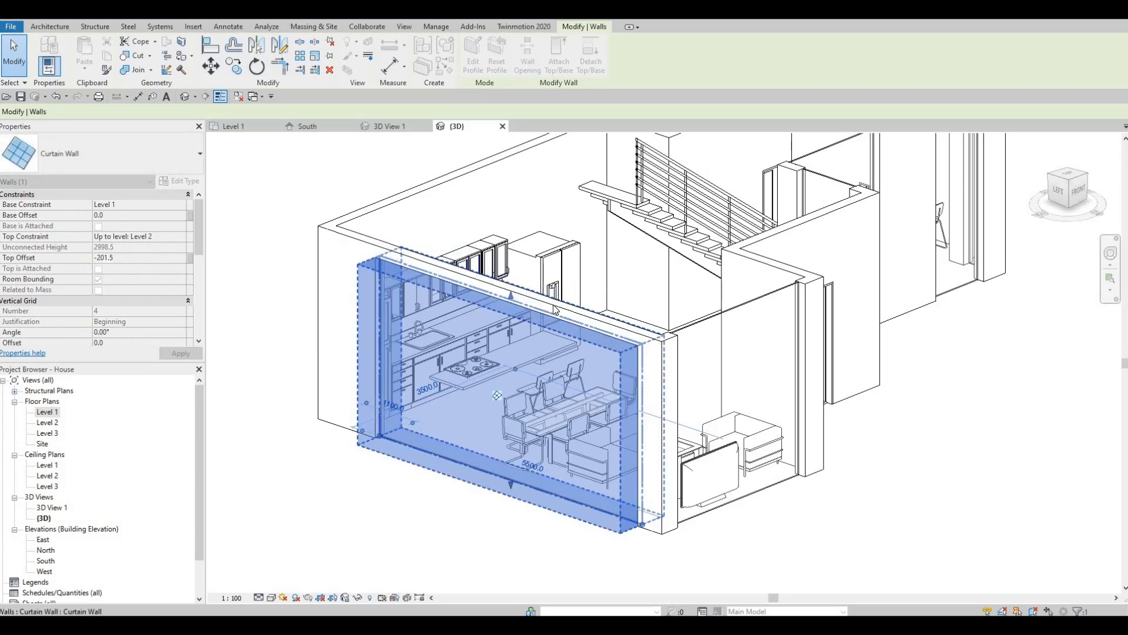
key("Escape")
key("Escape")
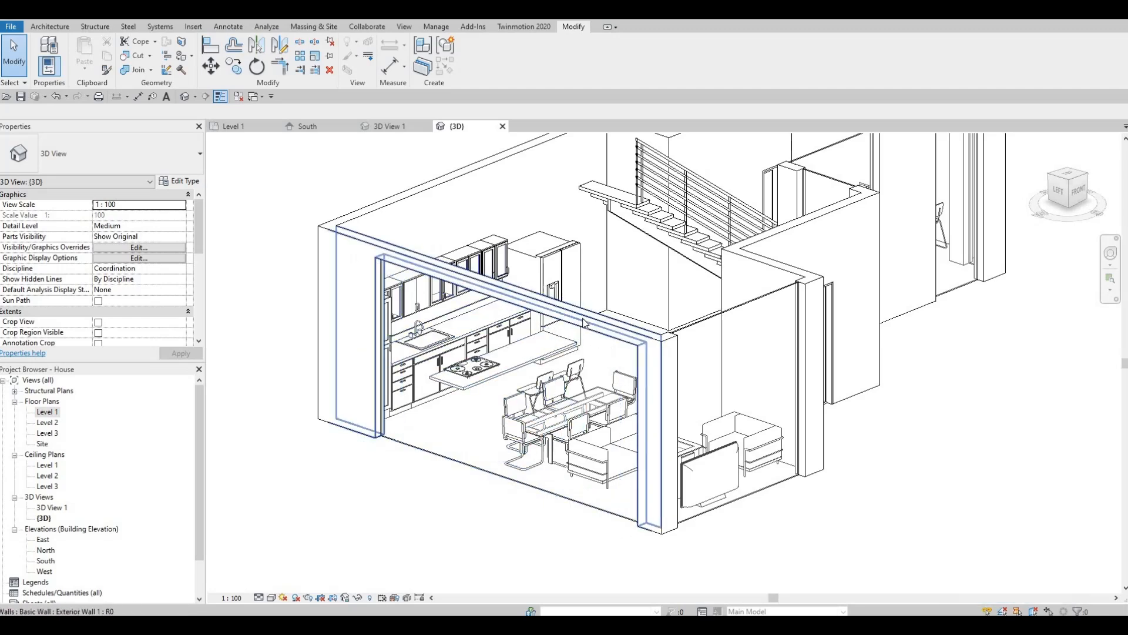
Align the top of the living room's south Curtain Wall with the top of the west Curtain Wall
key("a")
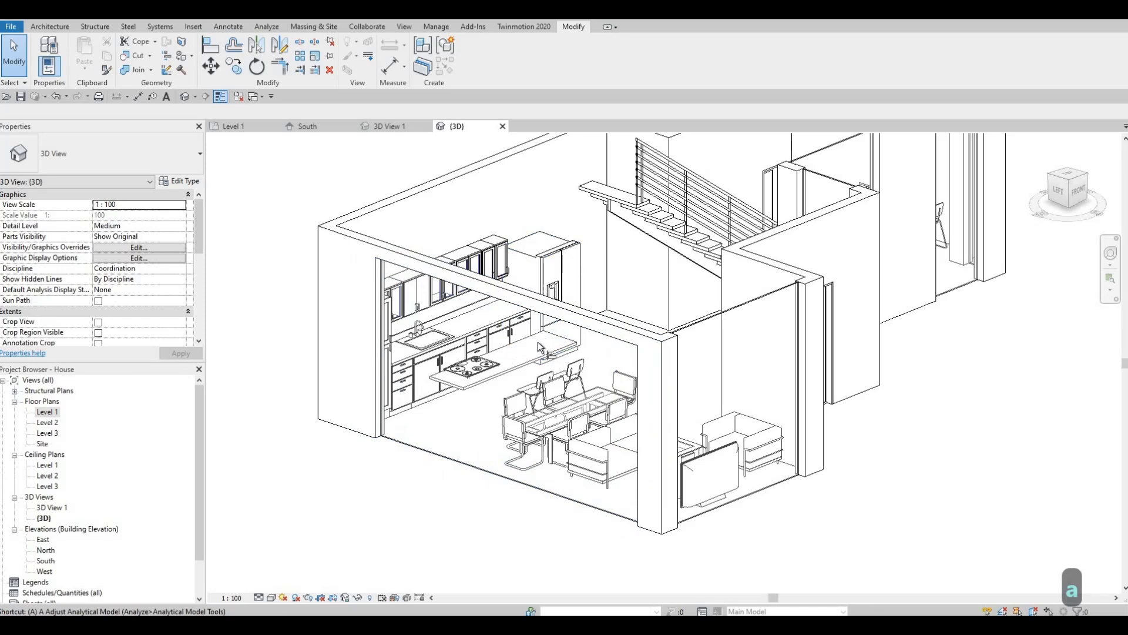
key("l")
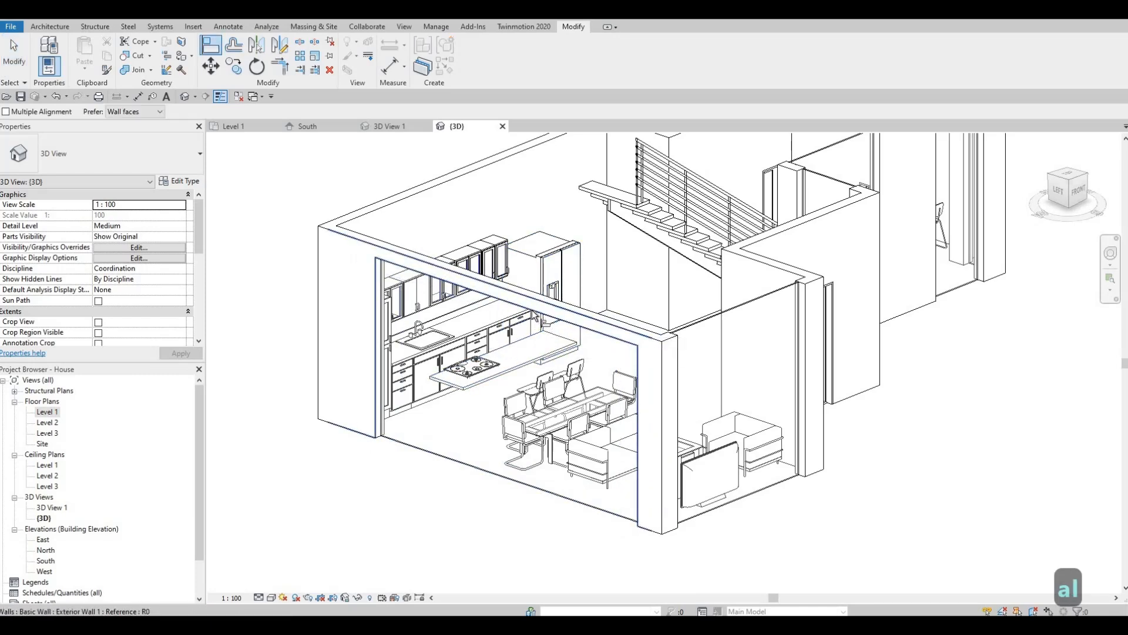
left_click(669, 330)
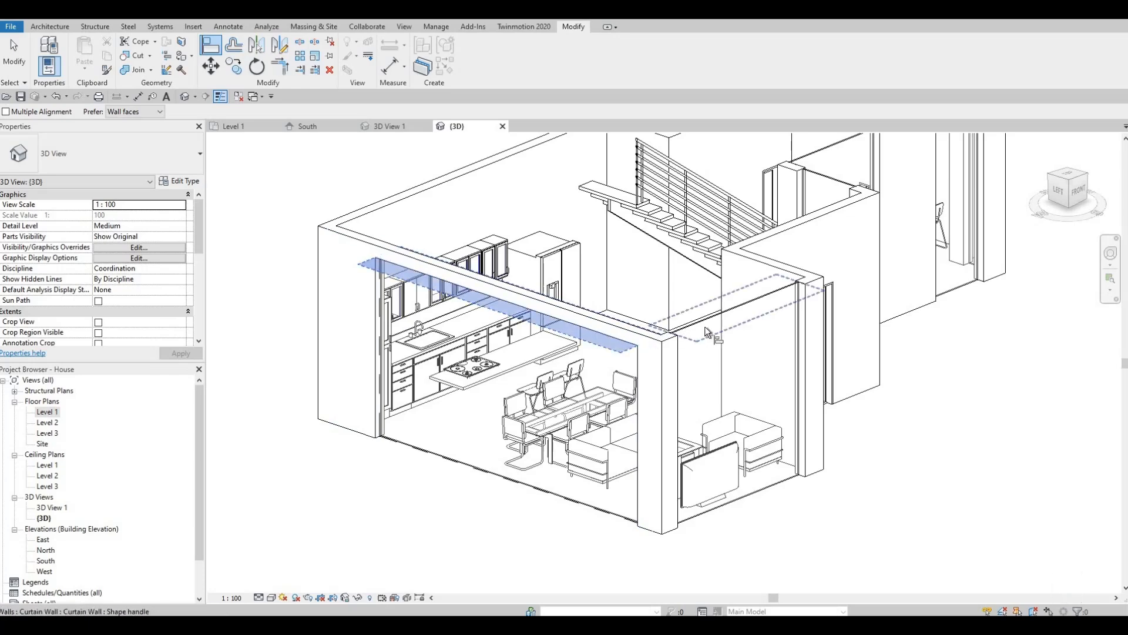
middle_click_drag(649, 424, 639, 372)
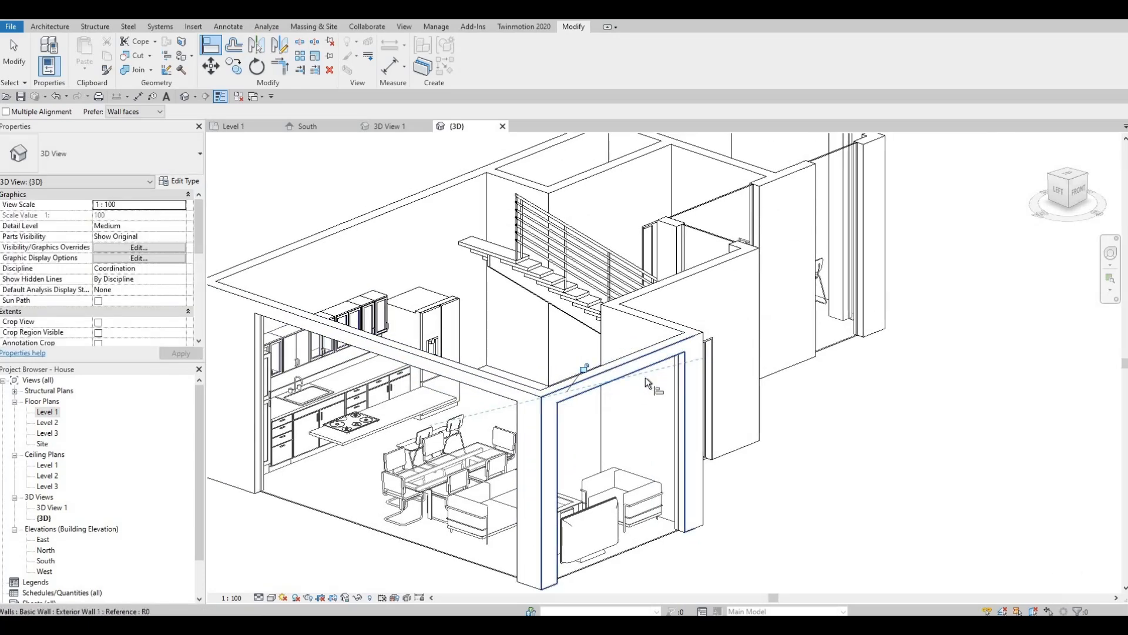
Align the tops of the short Curtain Wall beside the stair and the one south of the stair with the living room's south Curtain Wall
left_click(645, 378)
middle_click_drag(708, 397, 529, 452)
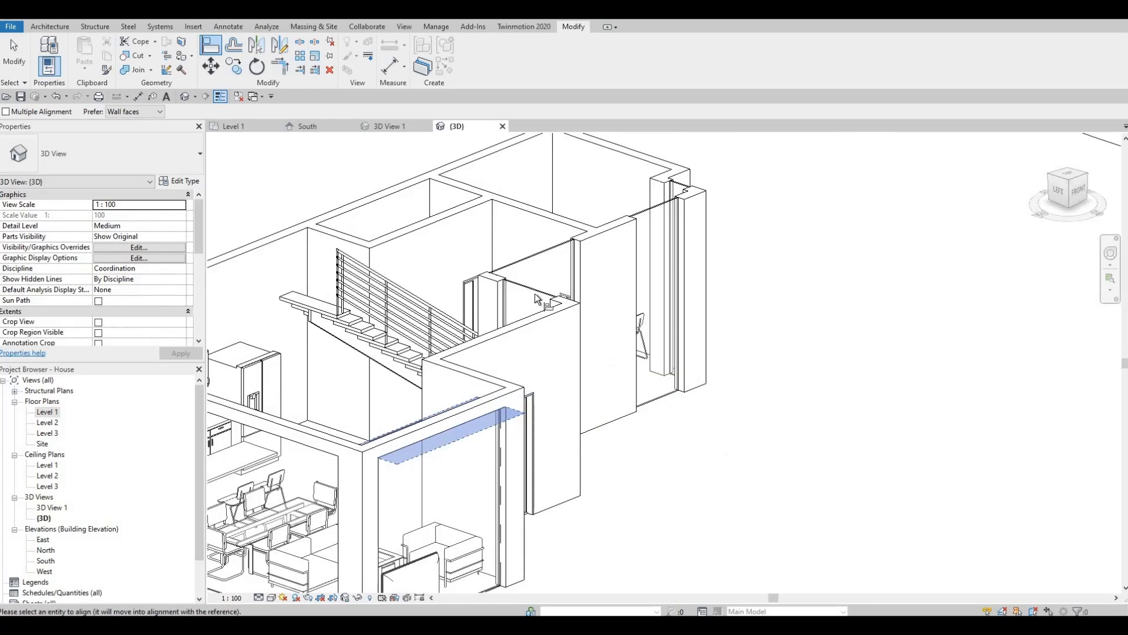
left_click(534, 291)
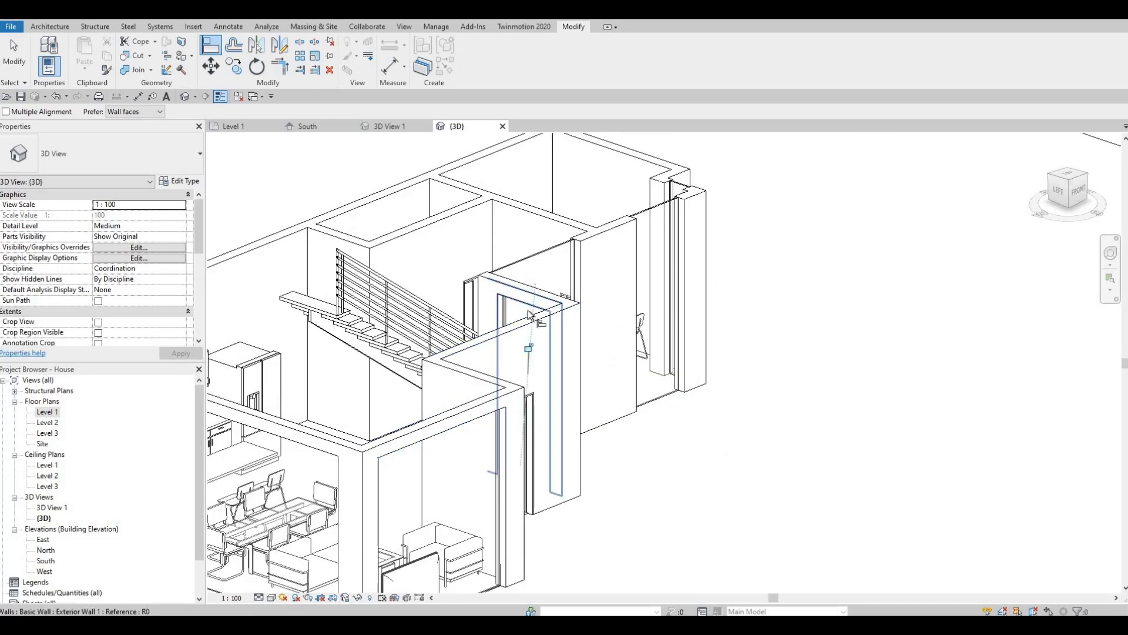
left_click(529, 265)
left_click(540, 257)
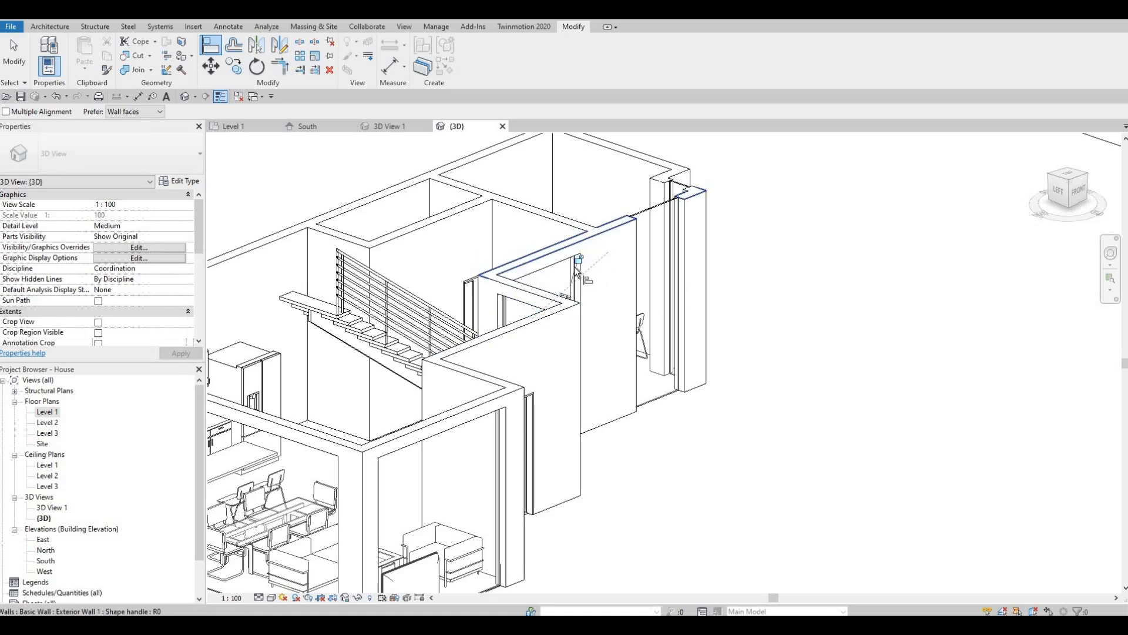
Align the tops of the office's south and notched-corner Curtain Walls with the top of the Curtain Wall south of the stair
key("Tab")
left_click(551, 270)
key("Escape")
key("Escape")
key("l")
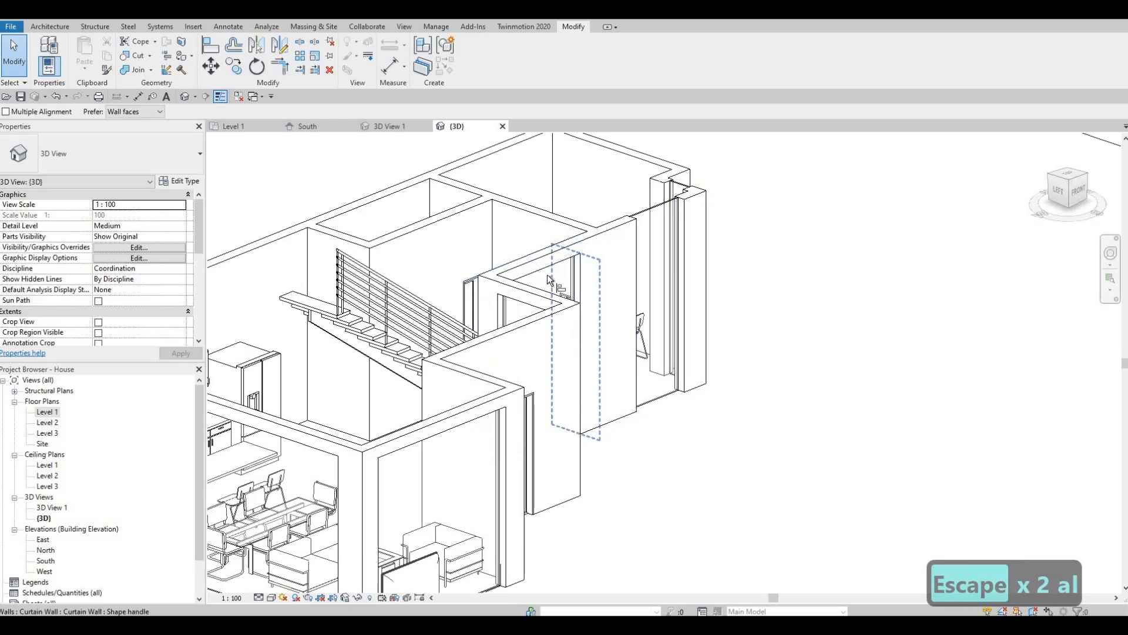
left_click(646, 216)
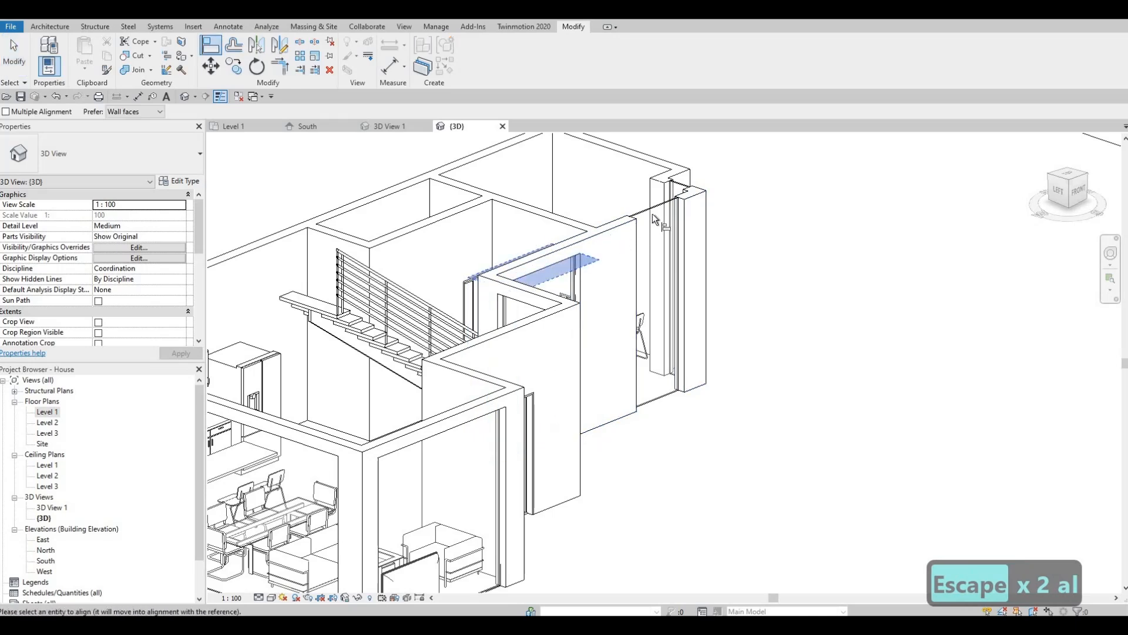
left_click(602, 261)
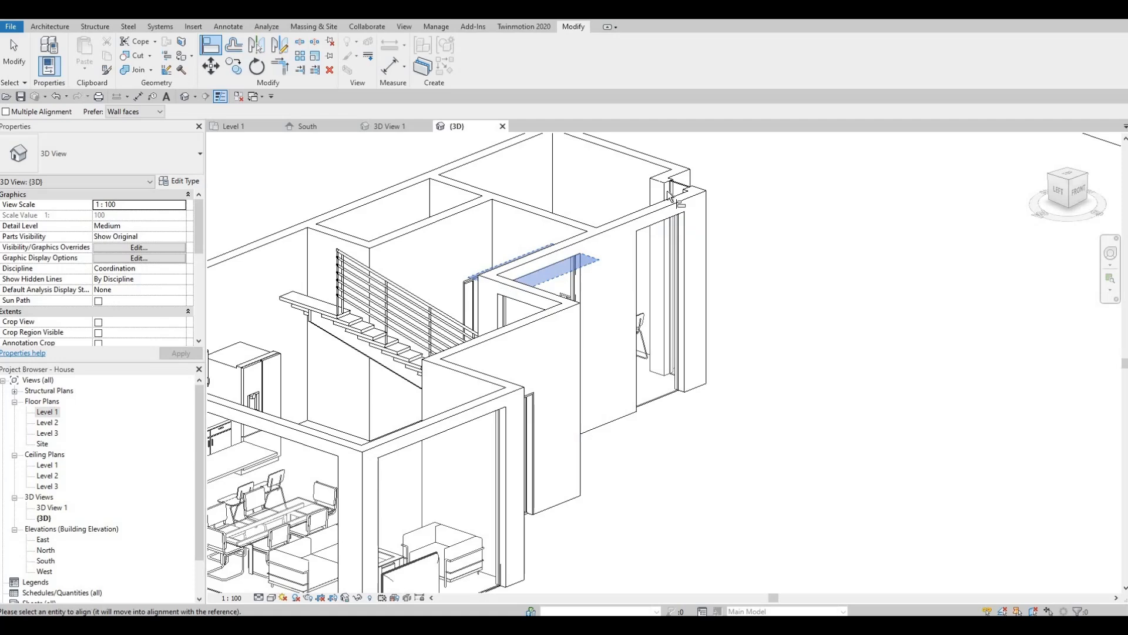
key("Escape")
key("Escape")
Raise the base of the living room's south Curtain Wall to sill height, roughly a third of the way up the host wall
scroll(592, 415, "down", 4)
middle_click_drag(592, 415, 560, 456, "shift")
middle_click_drag(427, 468, 452, 412, "shift")
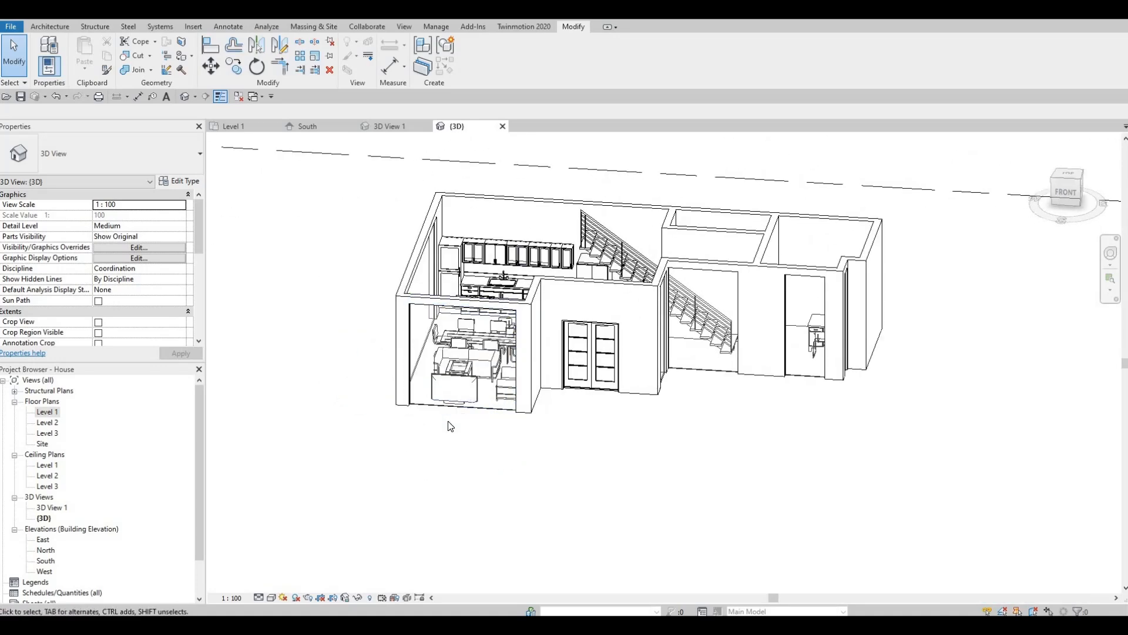
scroll(453, 411, "up", 3)
left_click(480, 391)
left_click_drag(482, 357, 515, 409)
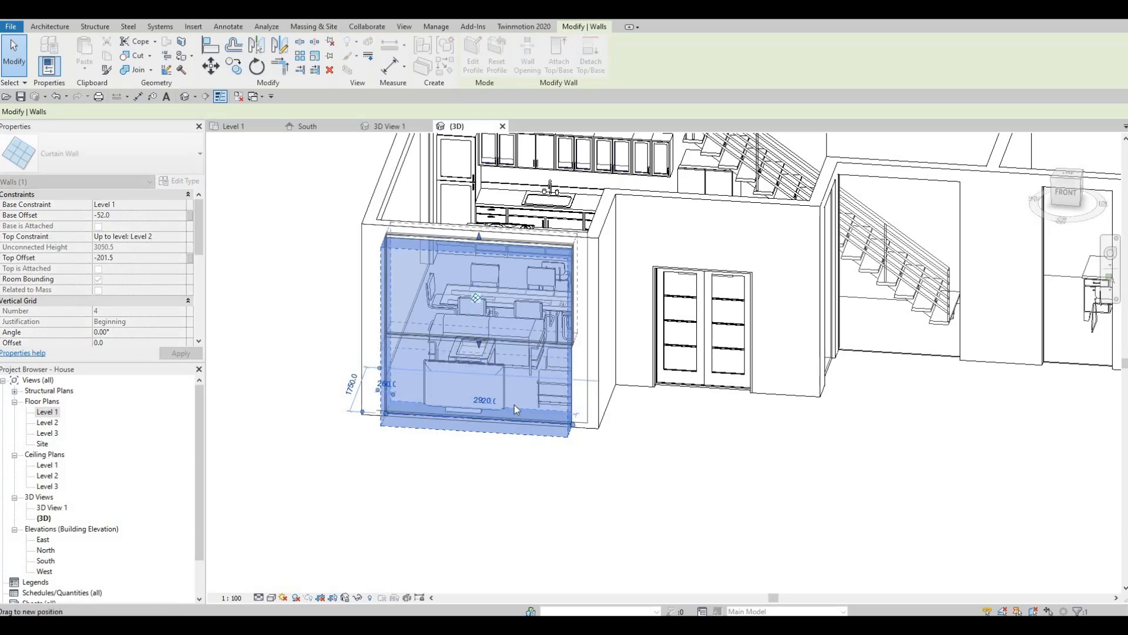
key("Escape")
key("Escape")
Align the base of the office's south Curtain Wall with the raised base of the living room's south Curtain Wall
middle_click_drag(620, 346, 773, 393, "shift")
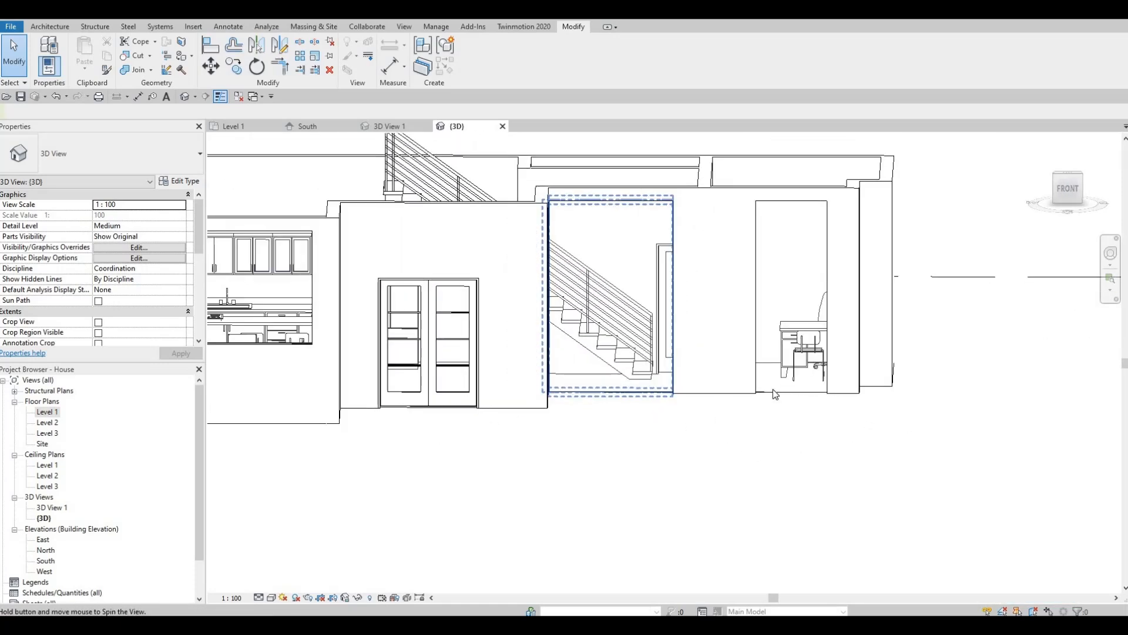
left_click(789, 395)
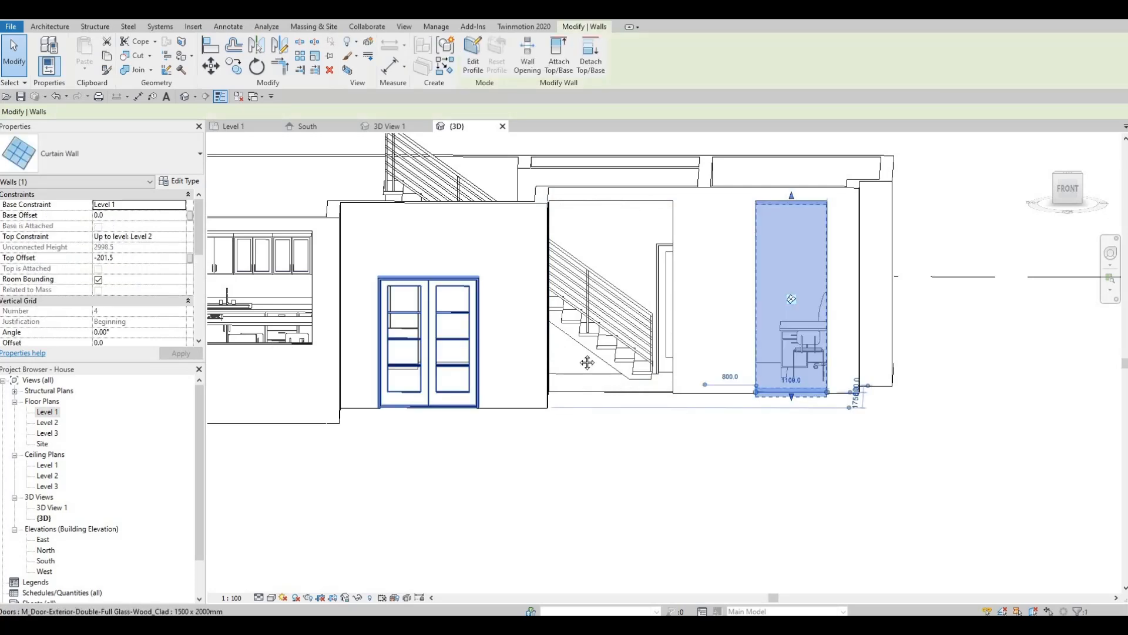
middle_click_drag(245, 360, 533, 353)
key("a")
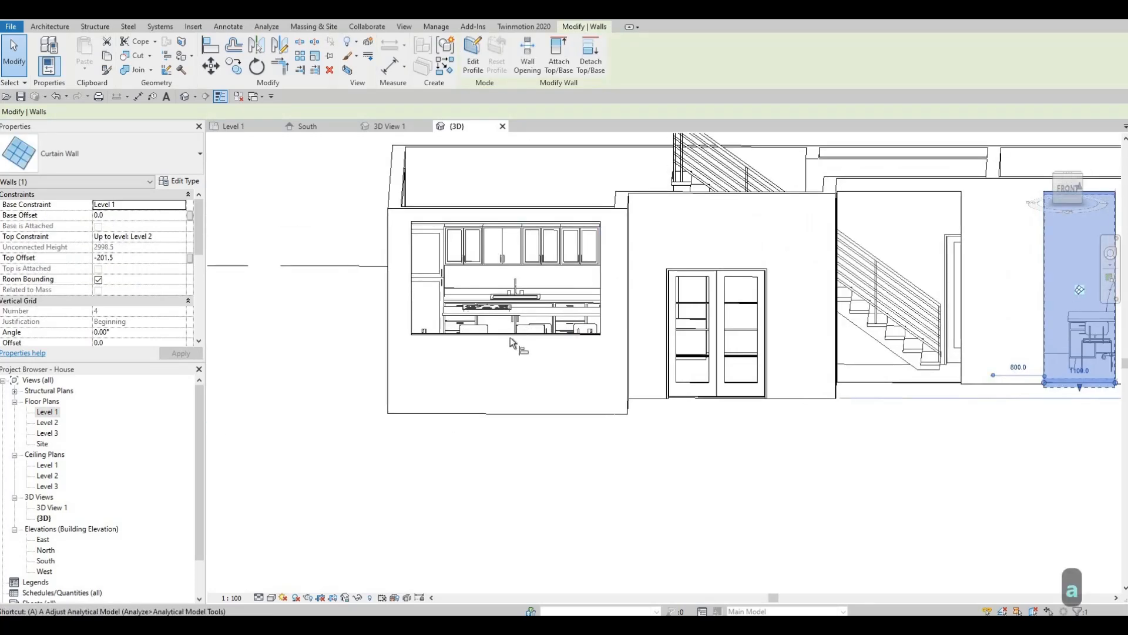
key("l")
middle_click_drag(1075, 373, 811, 369)
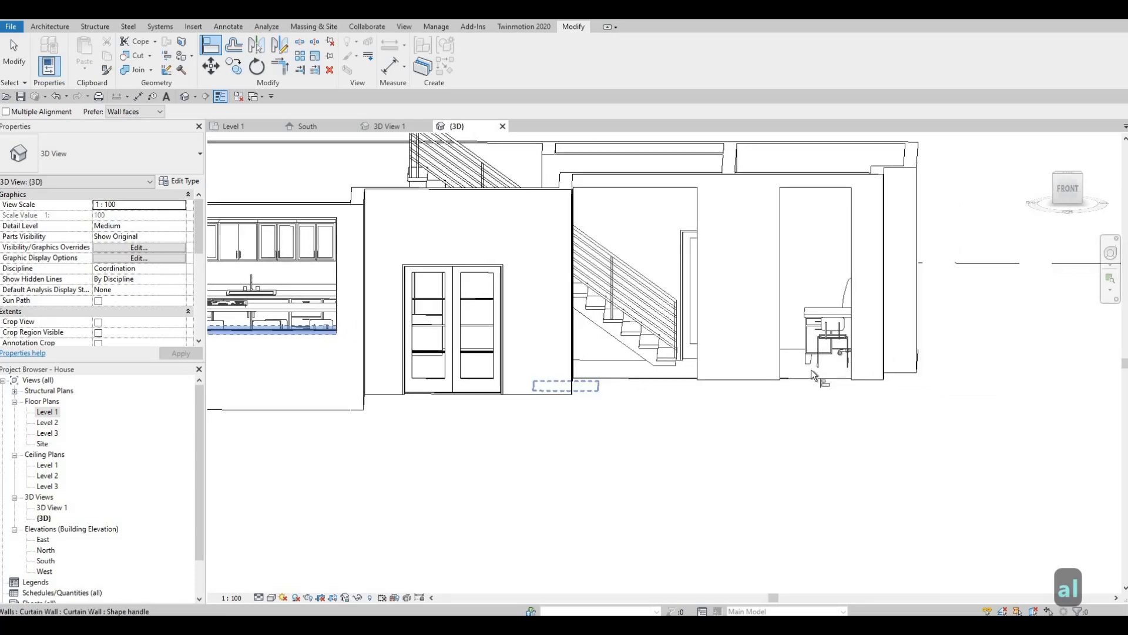
left_click(809, 374)
scroll(752, 386, "down", 3)
key("Escape")
Align the base of the short Curtain Wall between the entrance and the stair with the living room window's raised base
middle_click_drag(738, 421, 649, 400, "shift")
scroll(649, 401, "up", 5)
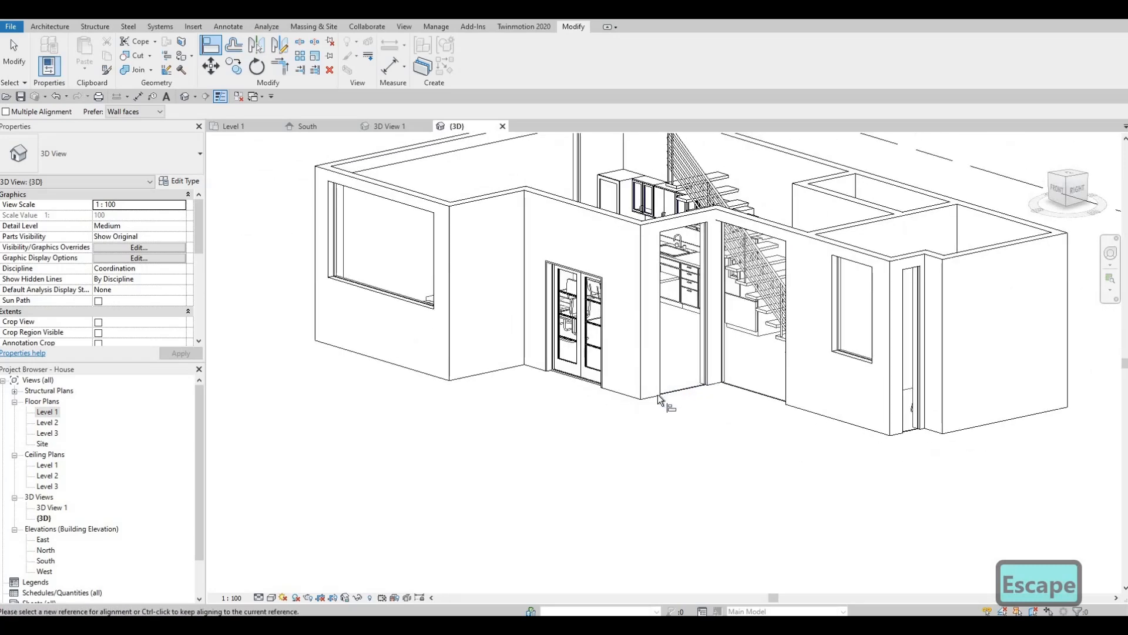
left_click(415, 301)
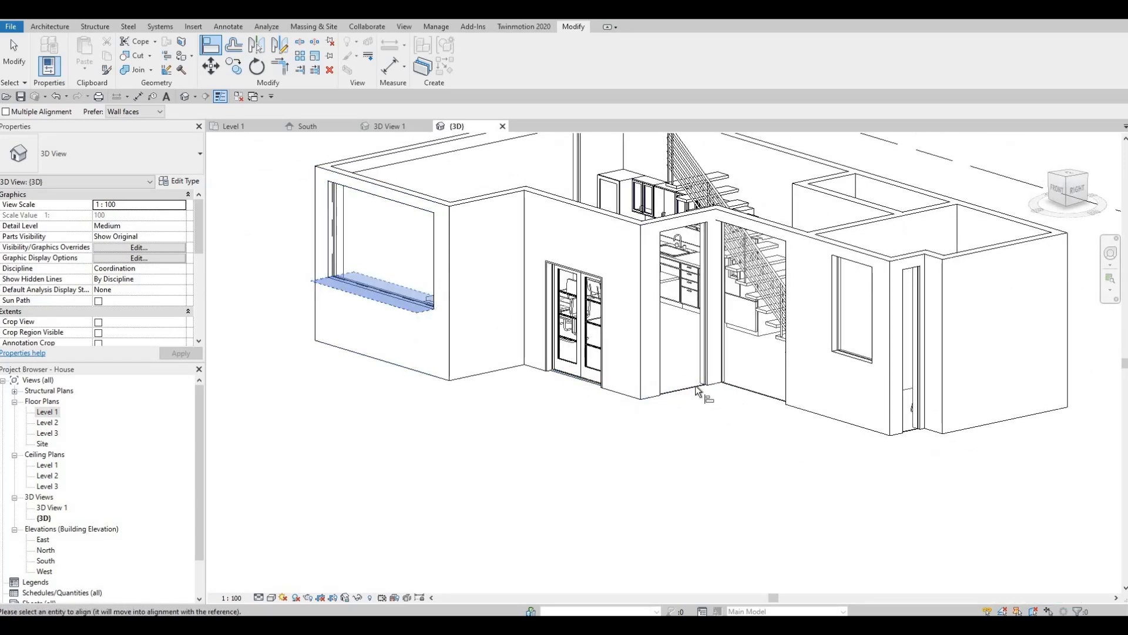
key("Escape")
middle_click_drag(703, 390, 745, 339, "shift")
middle_click_drag(679, 274, 736, 352, "shift")
scroll(718, 366, "up", 3)
scroll(718, 366, "up", 2)
scroll(736, 347, "down", 5)
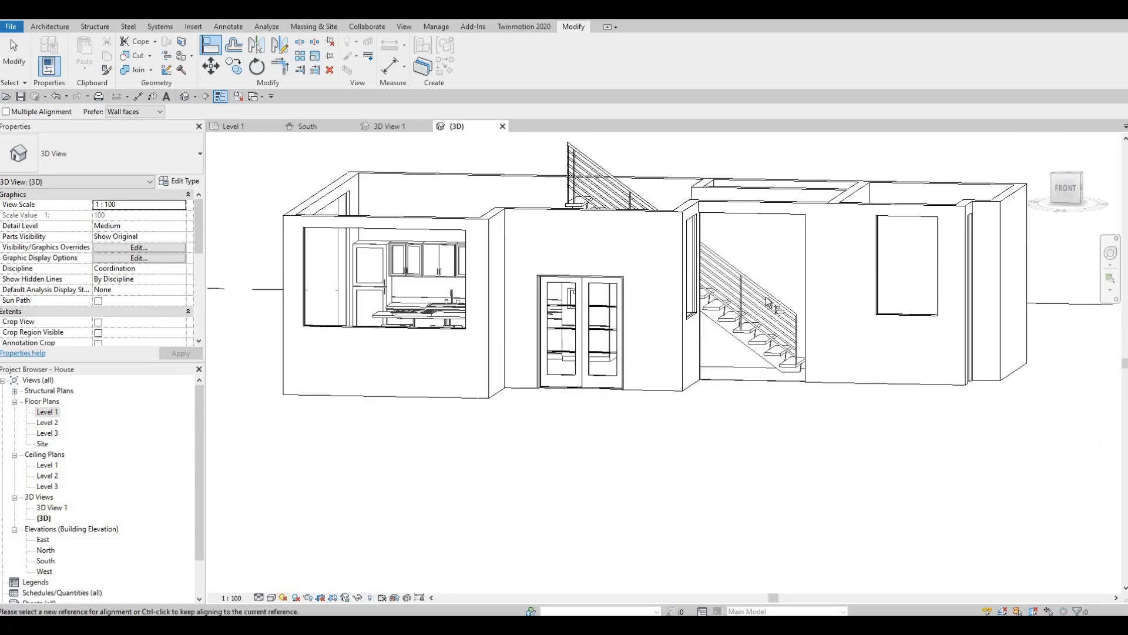
key("Escape")
Change the stair railing's type to Glass Panel - Bottom Fill
left_click(767, 302)
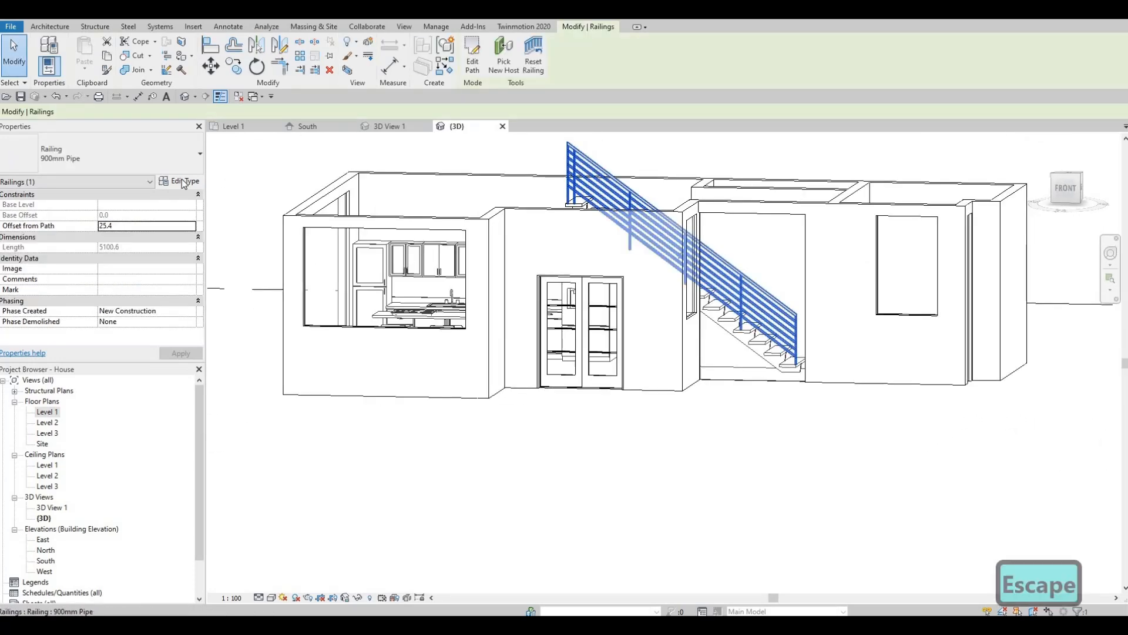
left_click(172, 168)
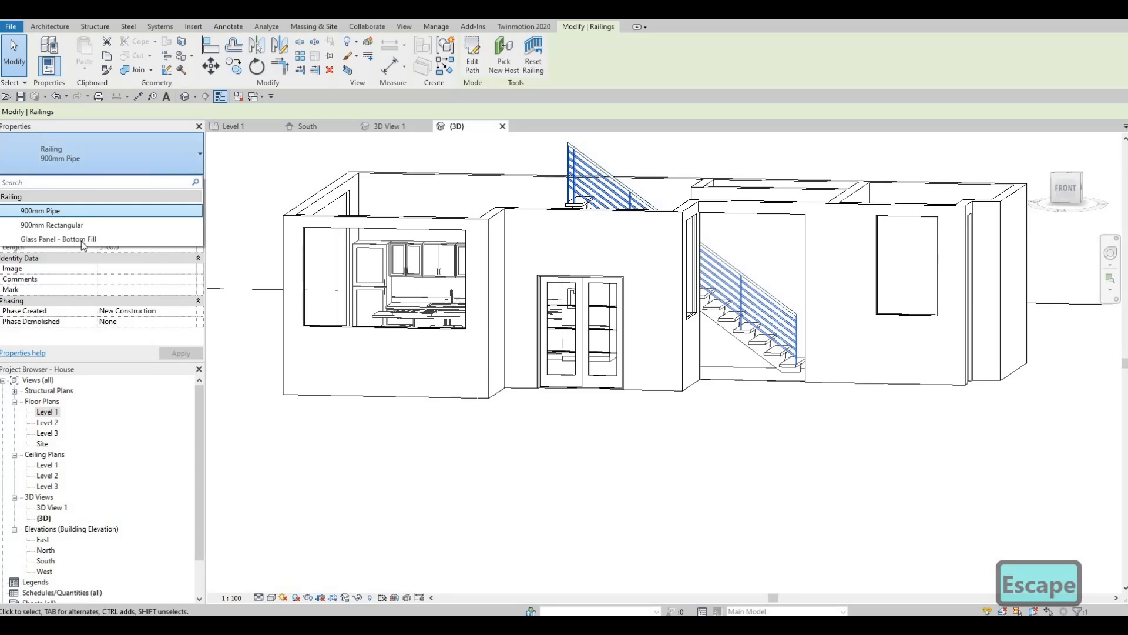
left_click(83, 239)
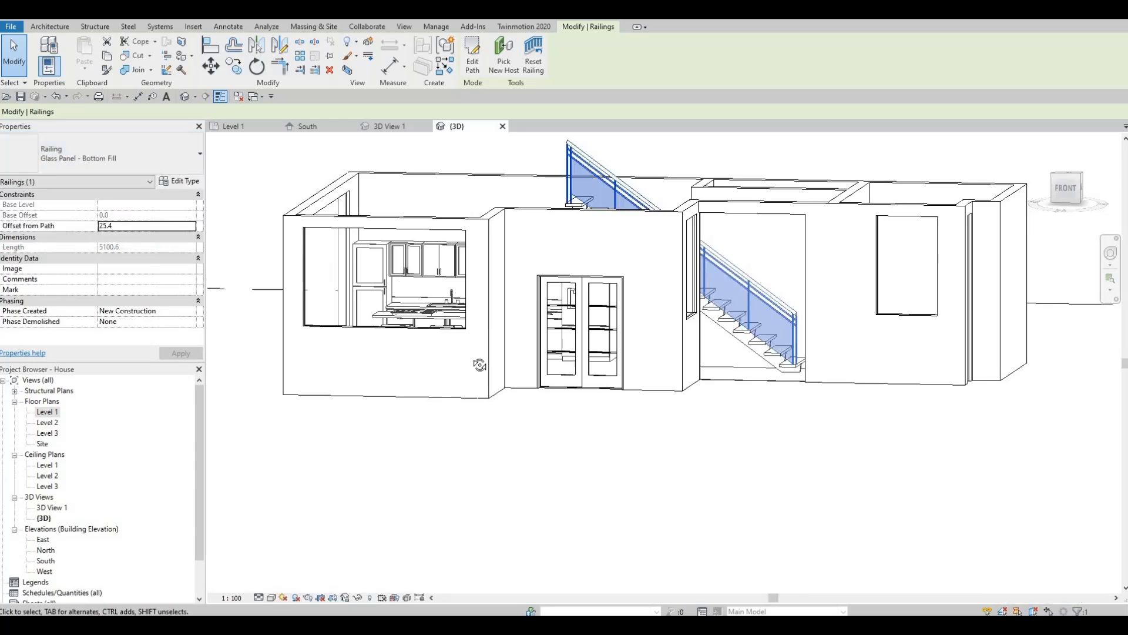
key("Escape")
key("Escape")
Set the profile of the Glass Panel railing's top rail type to M_Rectangular Handrail : 50 x 50mm
middle_click_drag(480, 365, 795, 306, "shift")
scroll(791, 301, "up", 5)
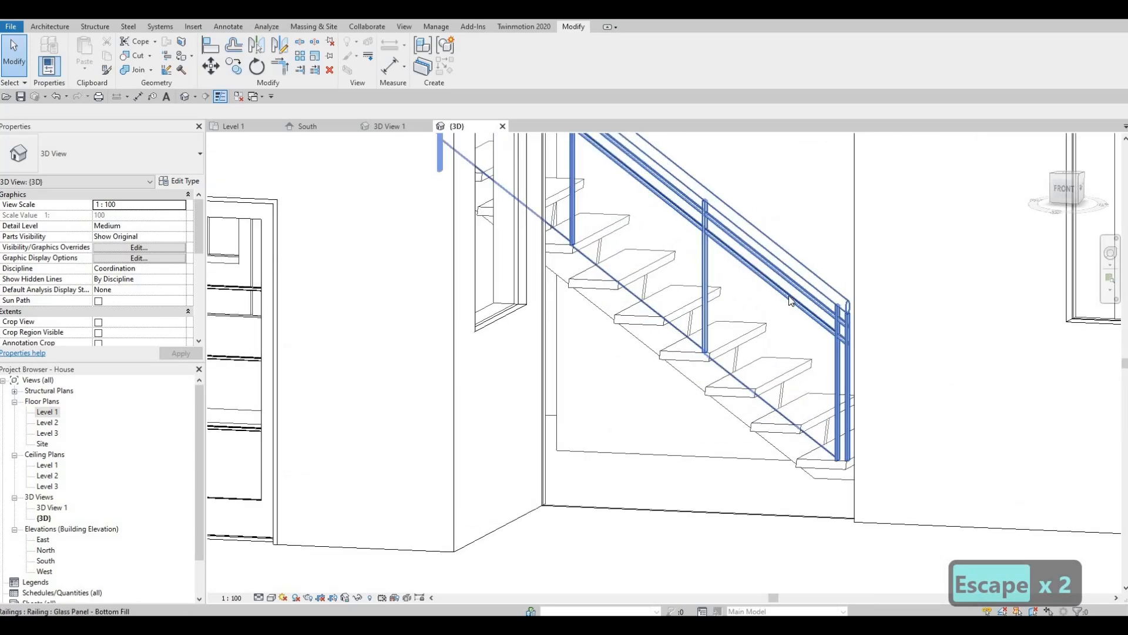
left_click(791, 301)
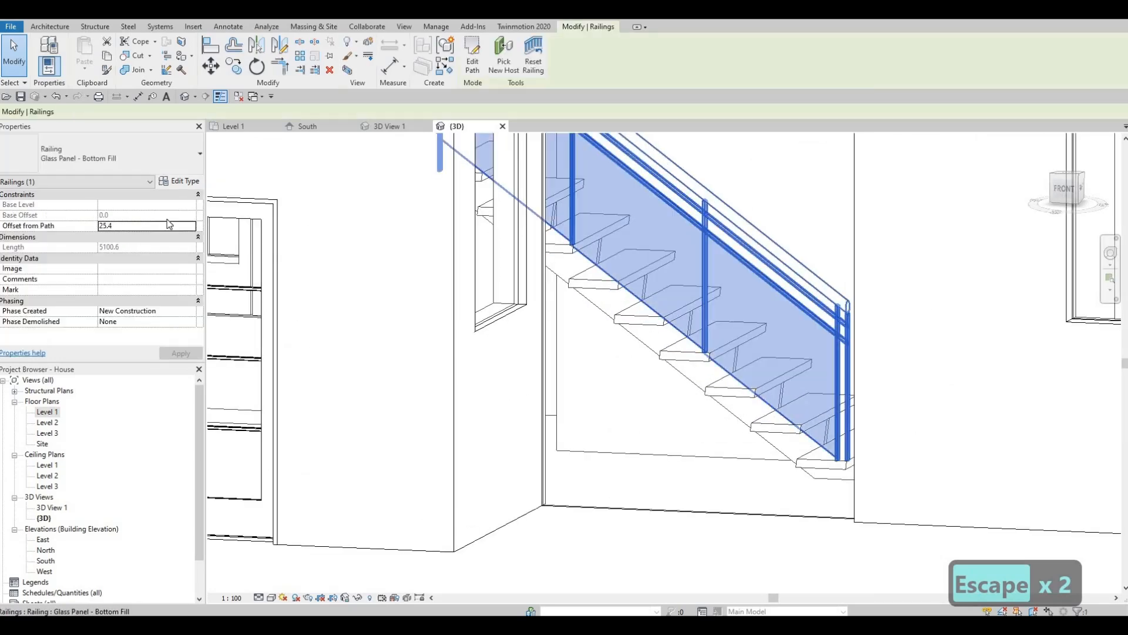
left_click(183, 181)
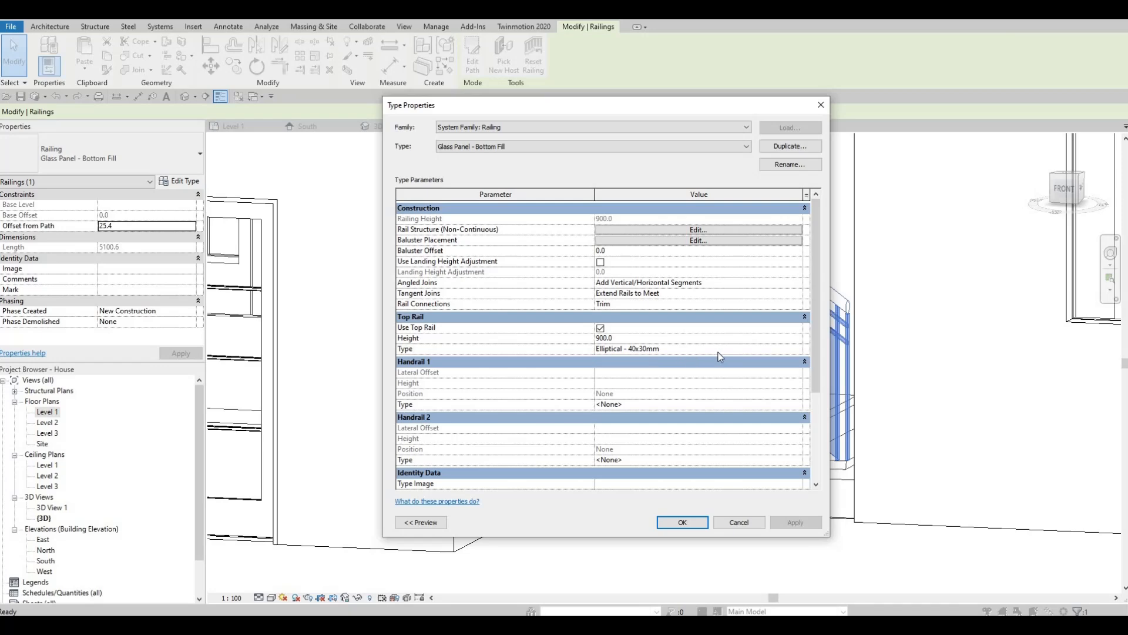
left_click(799, 348)
left_click(799, 348)
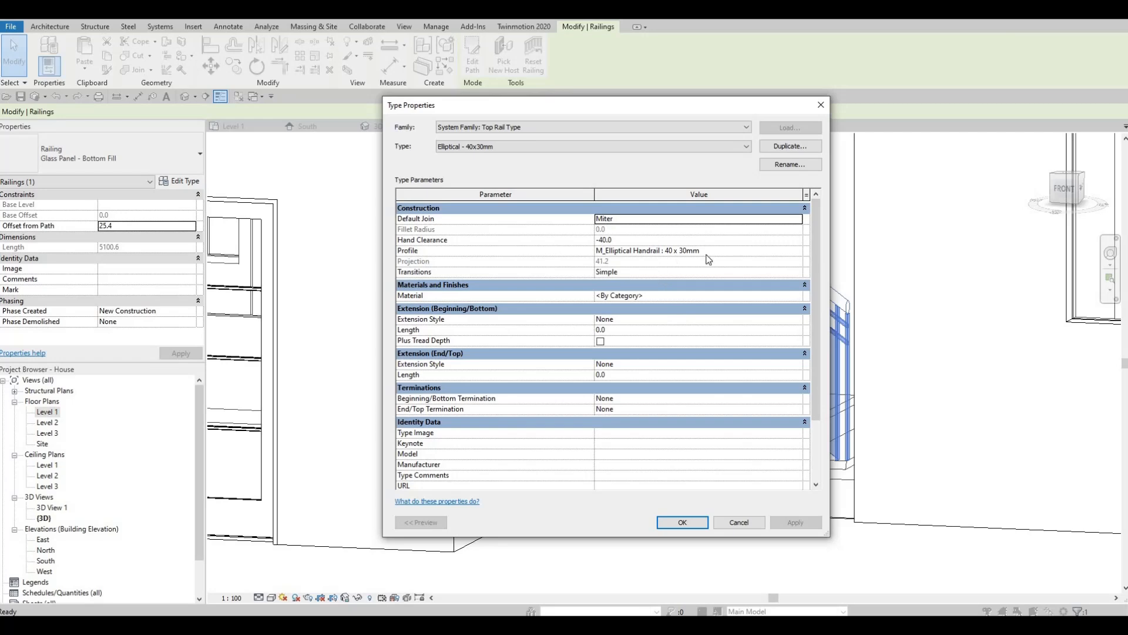
left_click(797, 255)
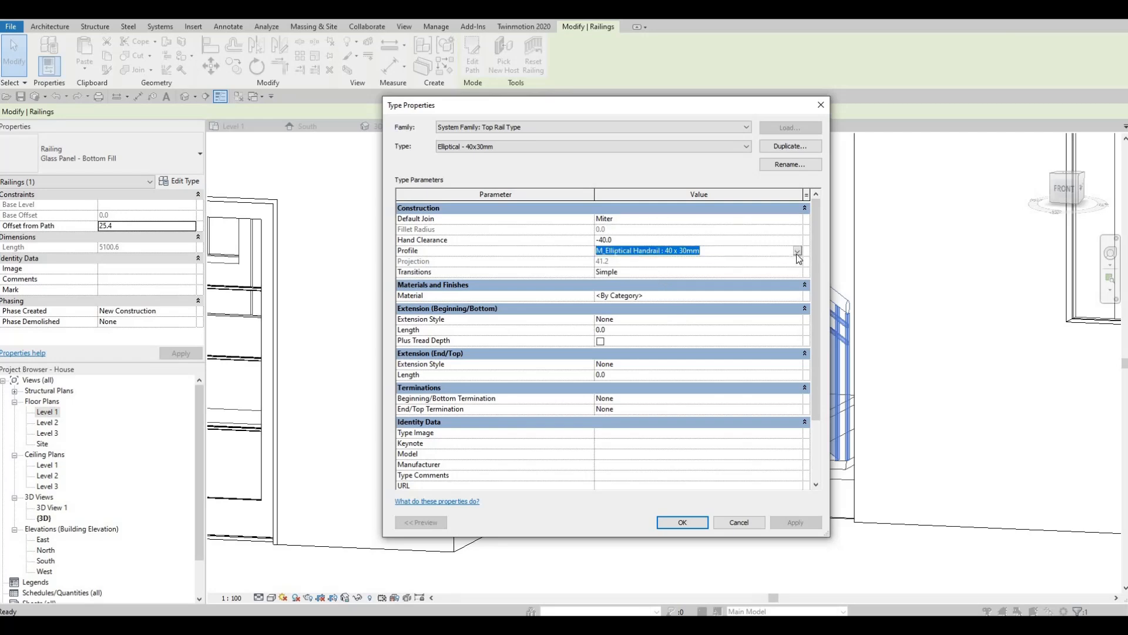
left_click(798, 252)
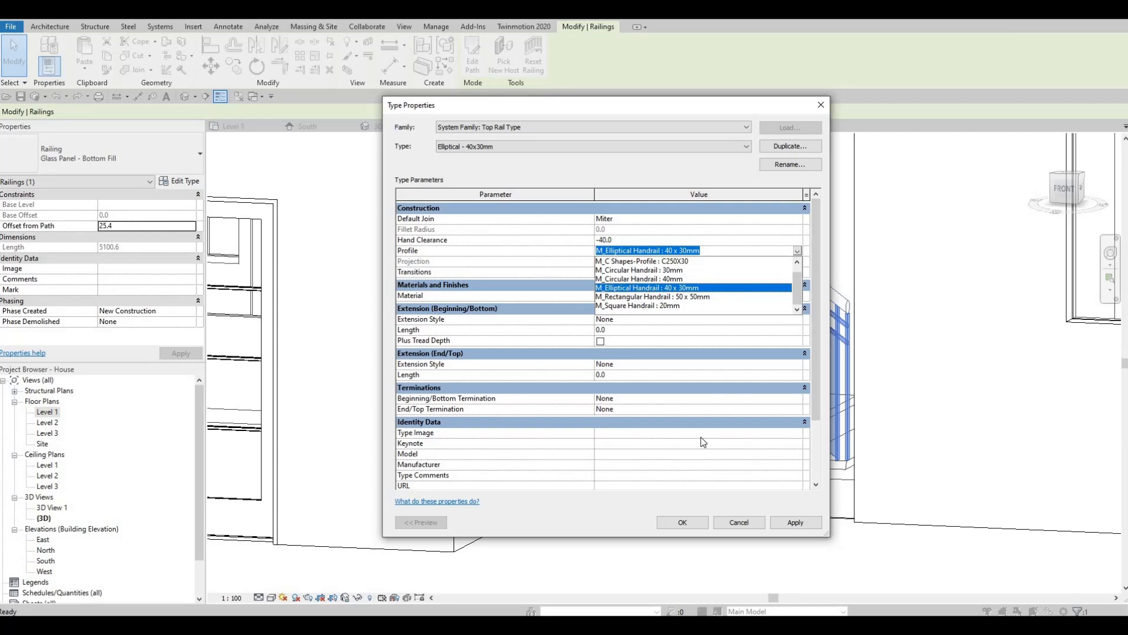
left_click(670, 296)
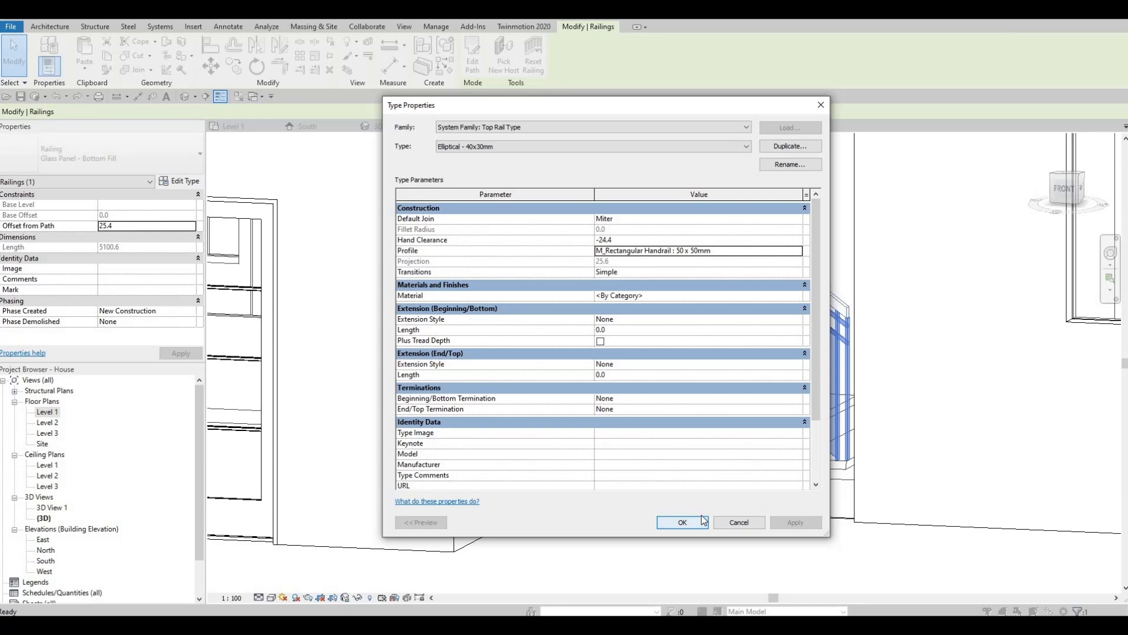
left_click(686, 525)
left_click(686, 527)
key("Escape")
key("Escape")
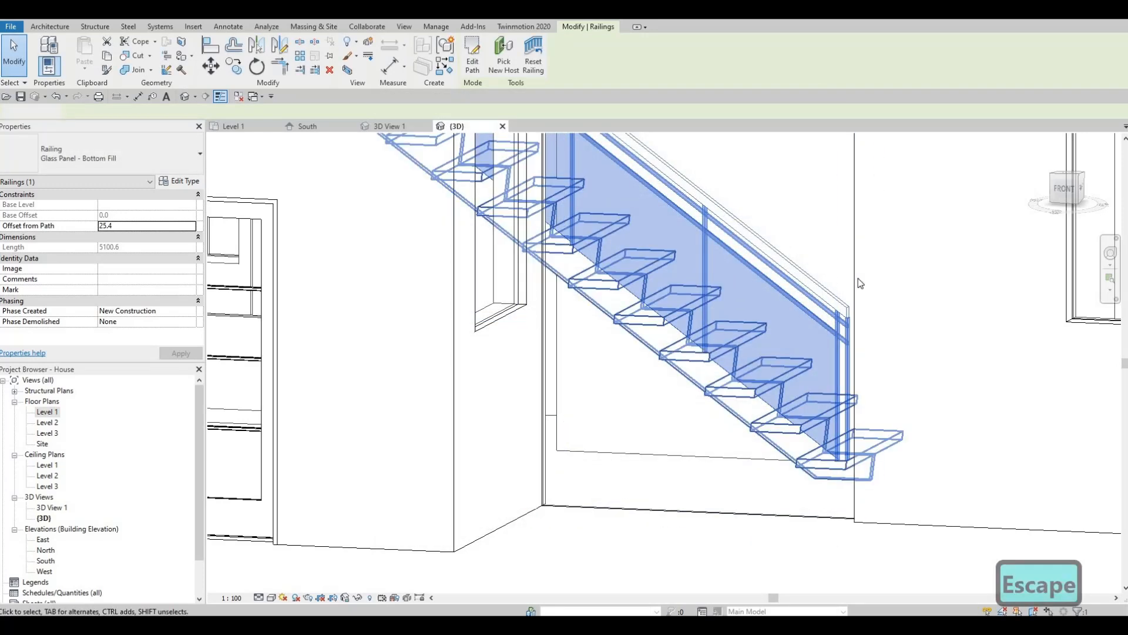
Examine the stair railing's rectangular top rail at its lower and upper ends, and look over the whole house
scroll(831, 313, "up", 5)
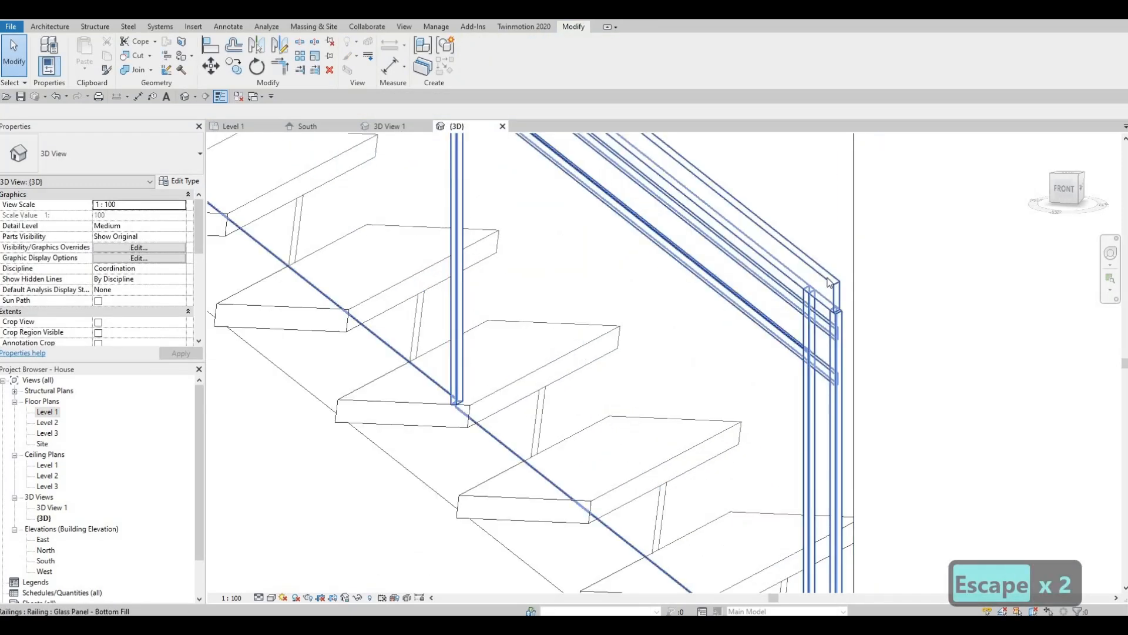
scroll(789, 327, "down", 6)
middle_click_drag(791, 349, 737, 374, "shift")
scroll(682, 375, "down", 5)
key("Escape")
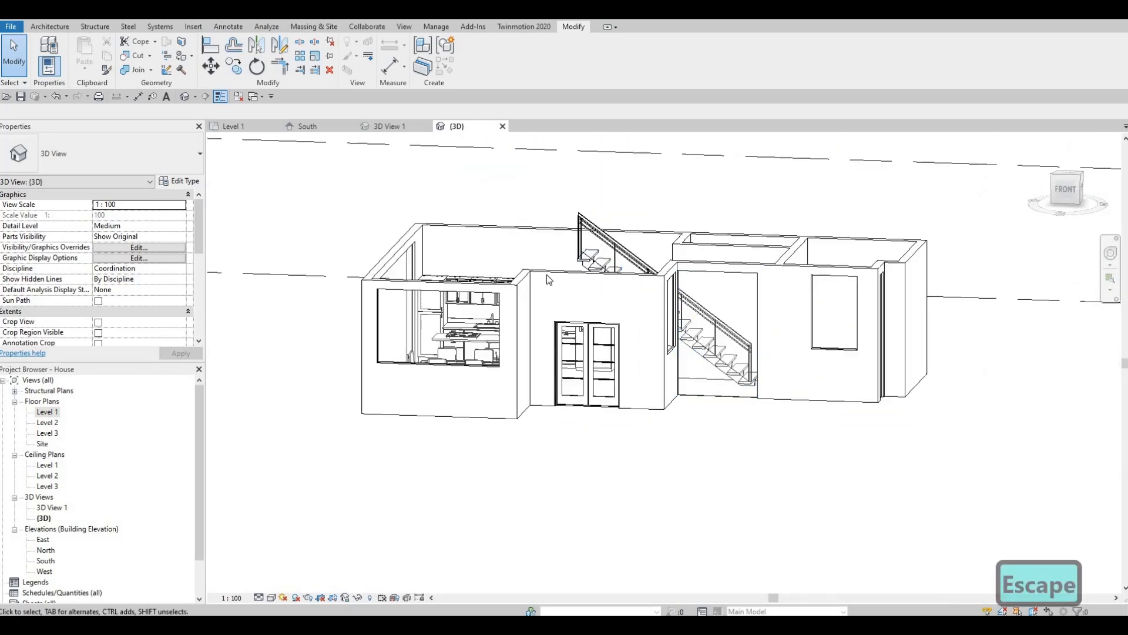
scroll(548, 275, "up", 8)
scroll(276, 450, "up", 2)
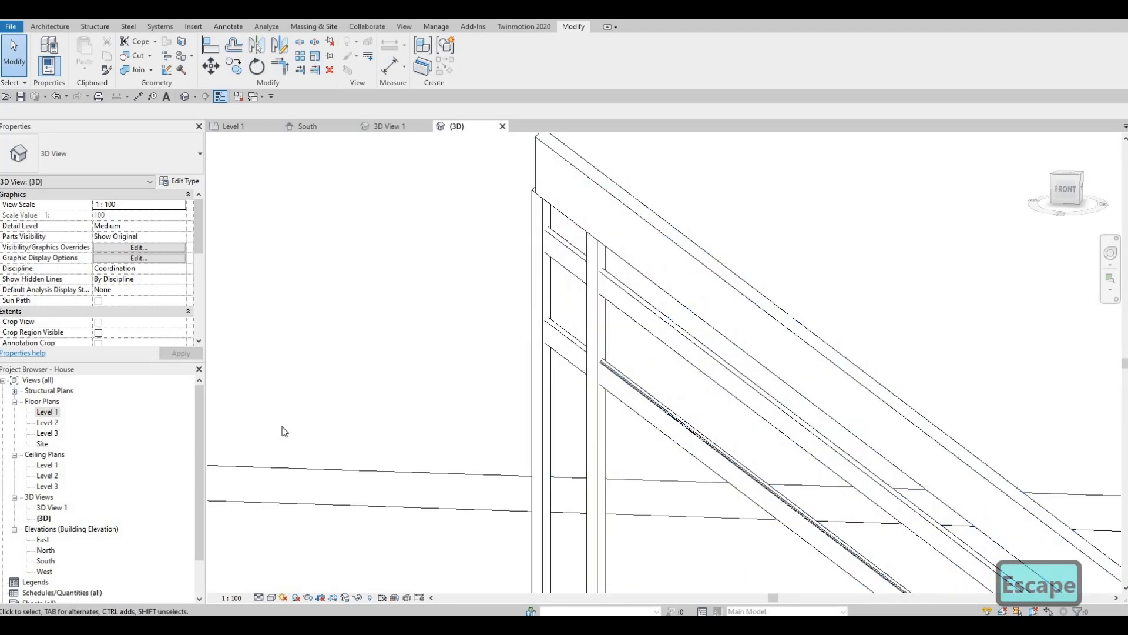
scroll(462, 232, "down", 8)
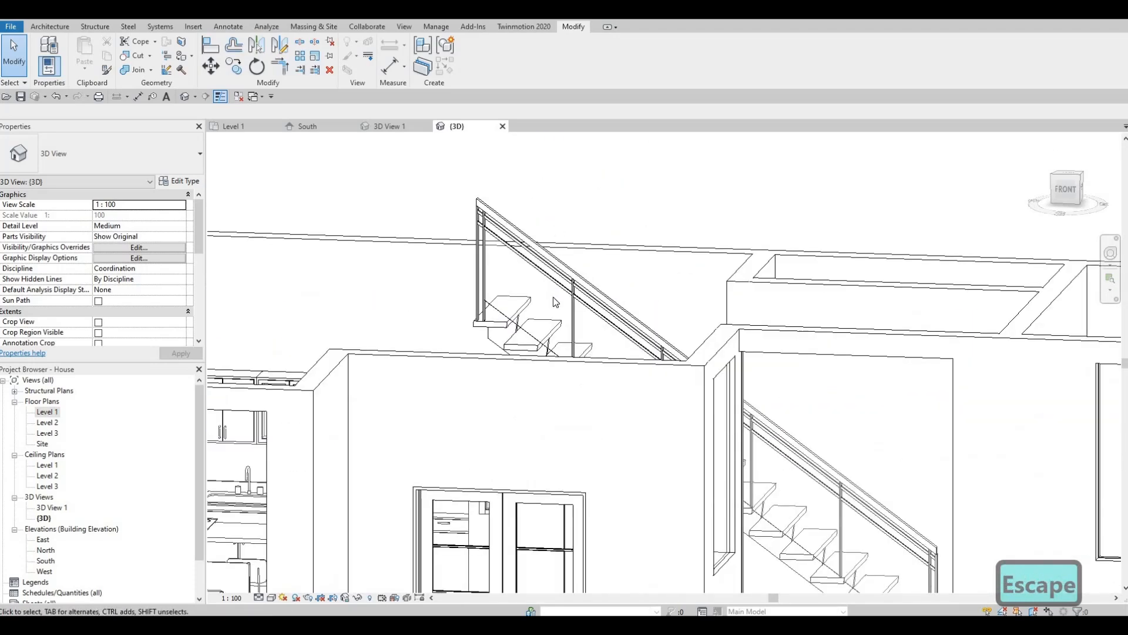
key("Escape")
middle_click_drag(552, 339, 508, 433, "shift")
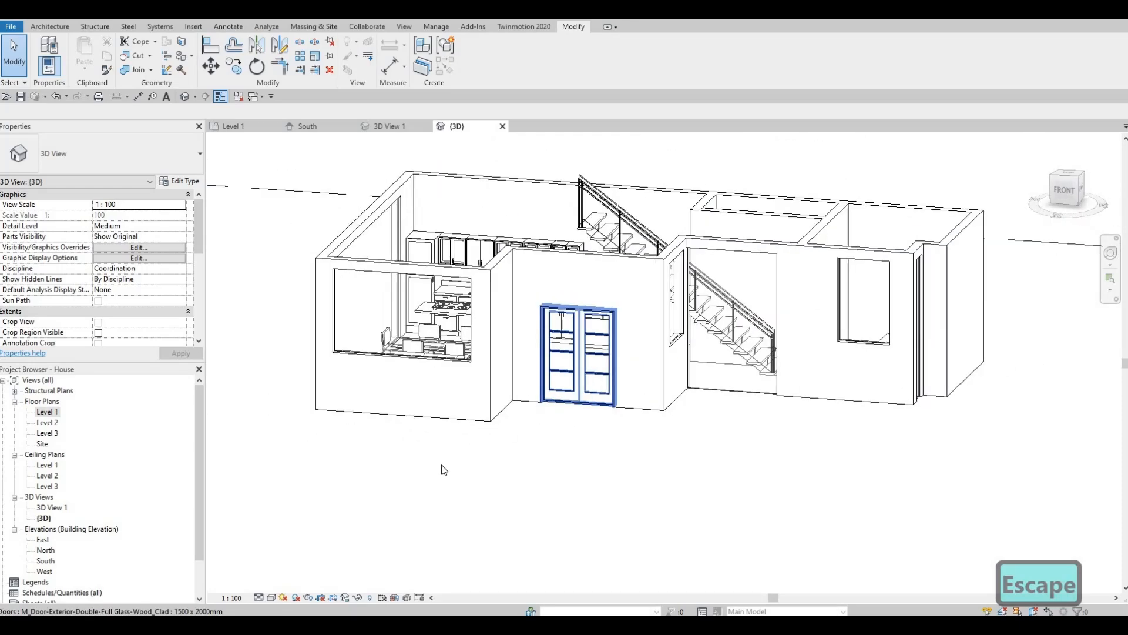
Set the 3D view's detail level to Fine to show the entrance door's hardware
left_click(259, 597)
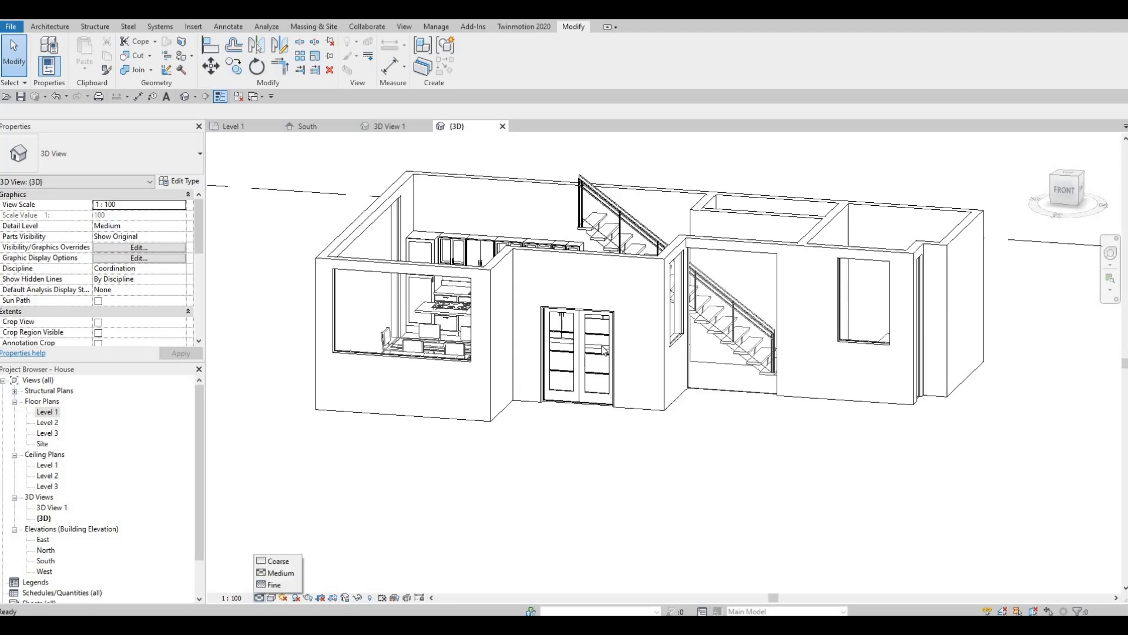
key("Escape")
scroll(604, 351, "up", 5)
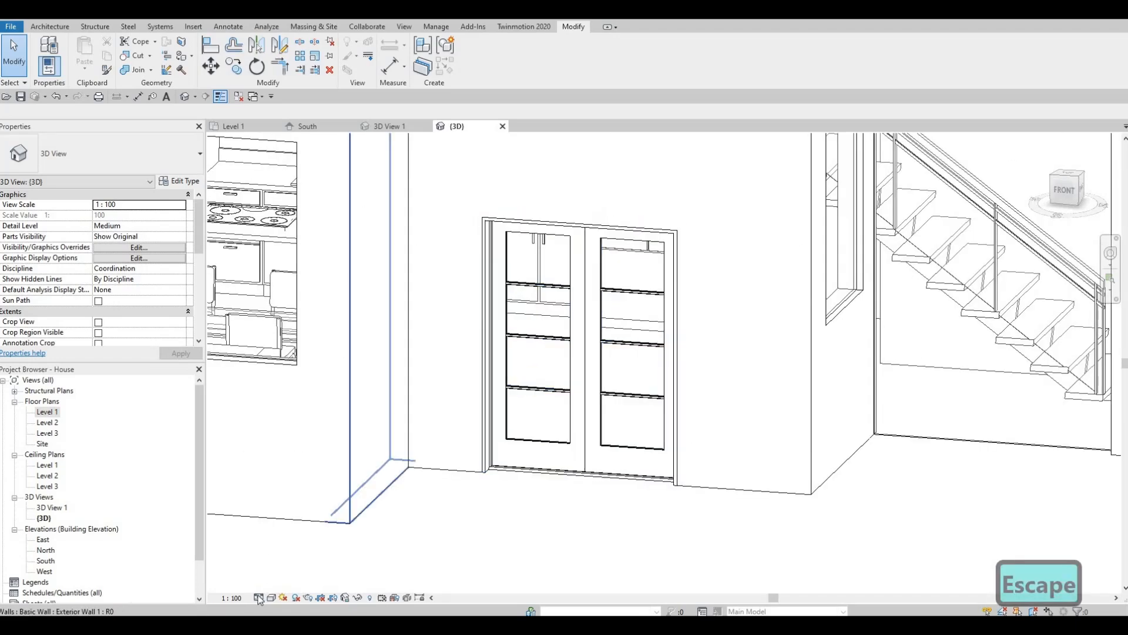
left_click(259, 598)
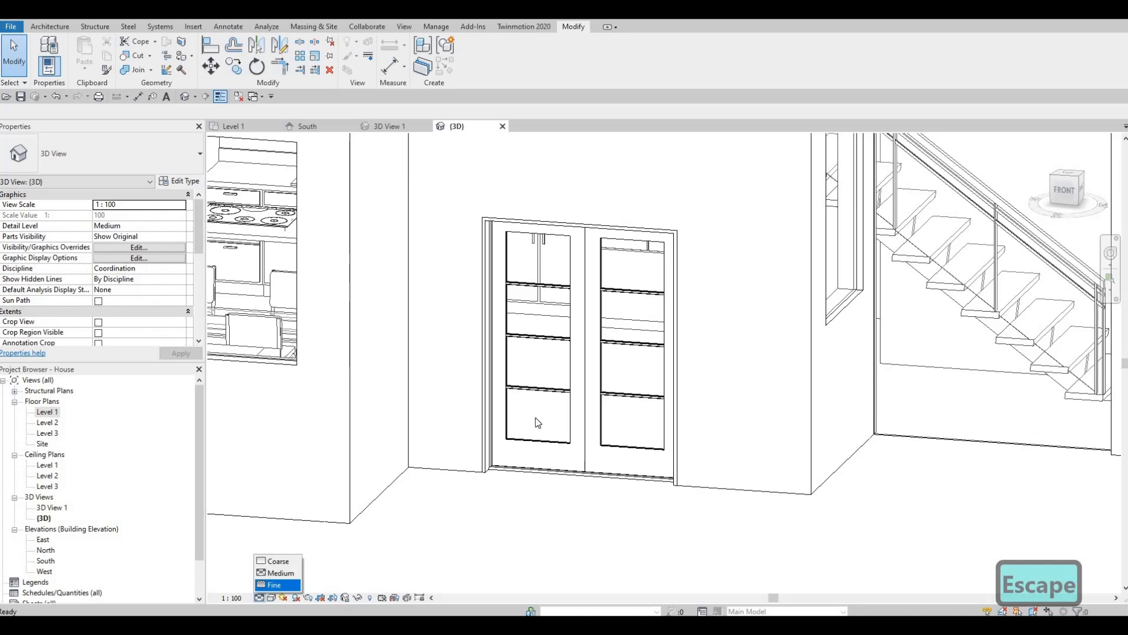
scroll(522, 447, "down", 3)
middle_click_drag(525, 482, 528, 495, "shift")
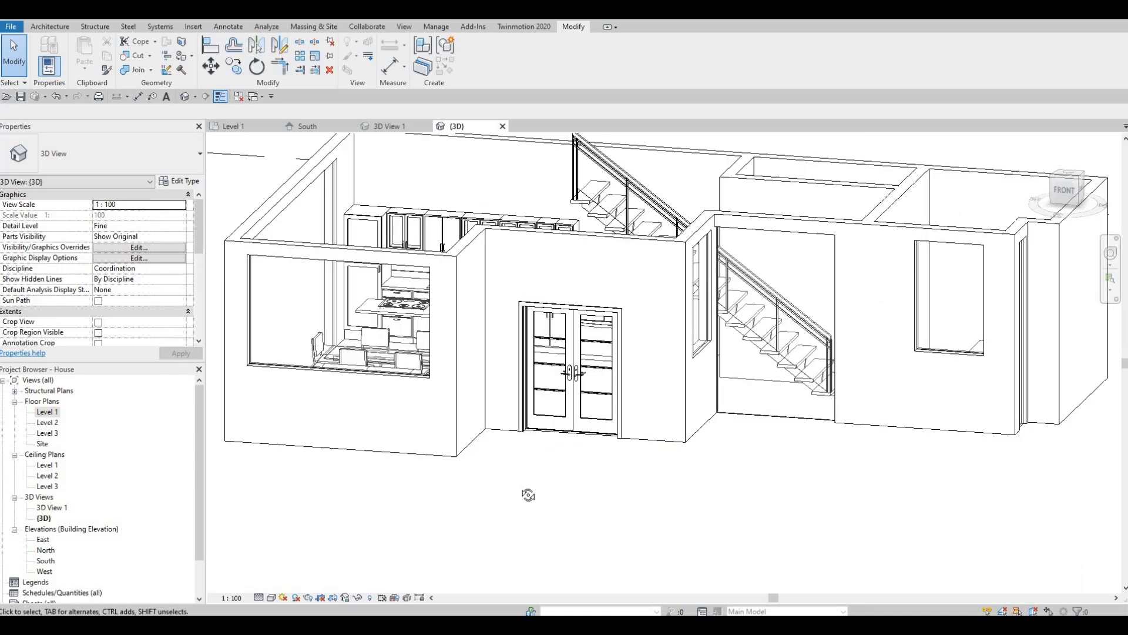
Examine the entrance door's hardware and the staircase from the front at Fine detail, and look over the whole house
key("Escape")
middle_click_drag(617, 466, 793, 239, "shift")
scroll(765, 291, "up", 5)
middle_click_drag(529, 349, 535, 355)
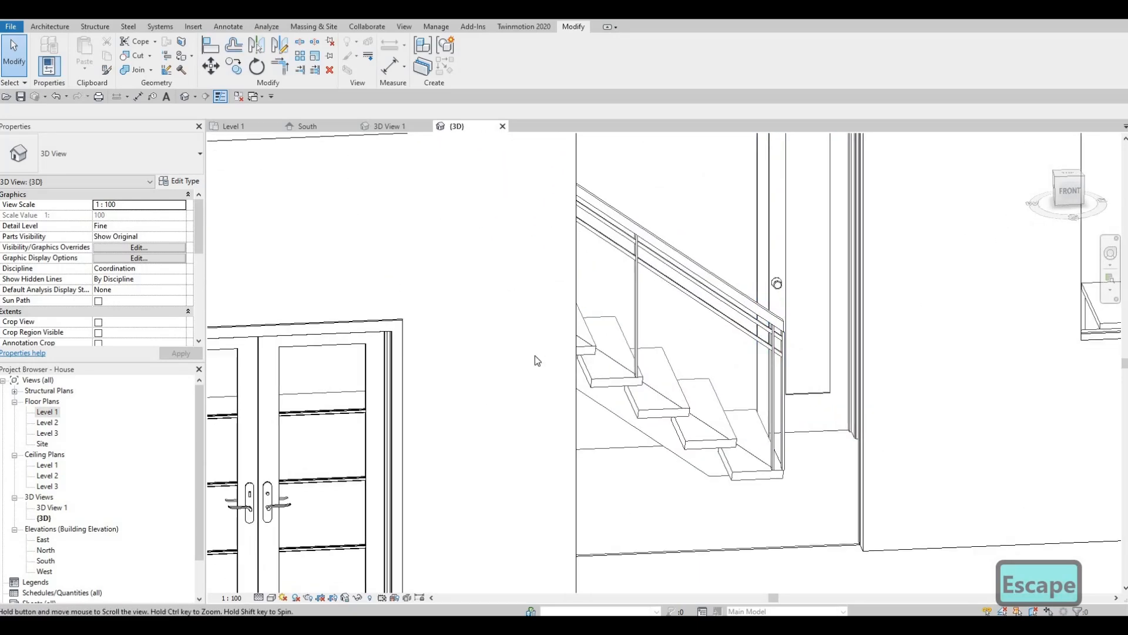
scroll(535, 355, "down", 3)
scroll(500, 445, "down", 3)
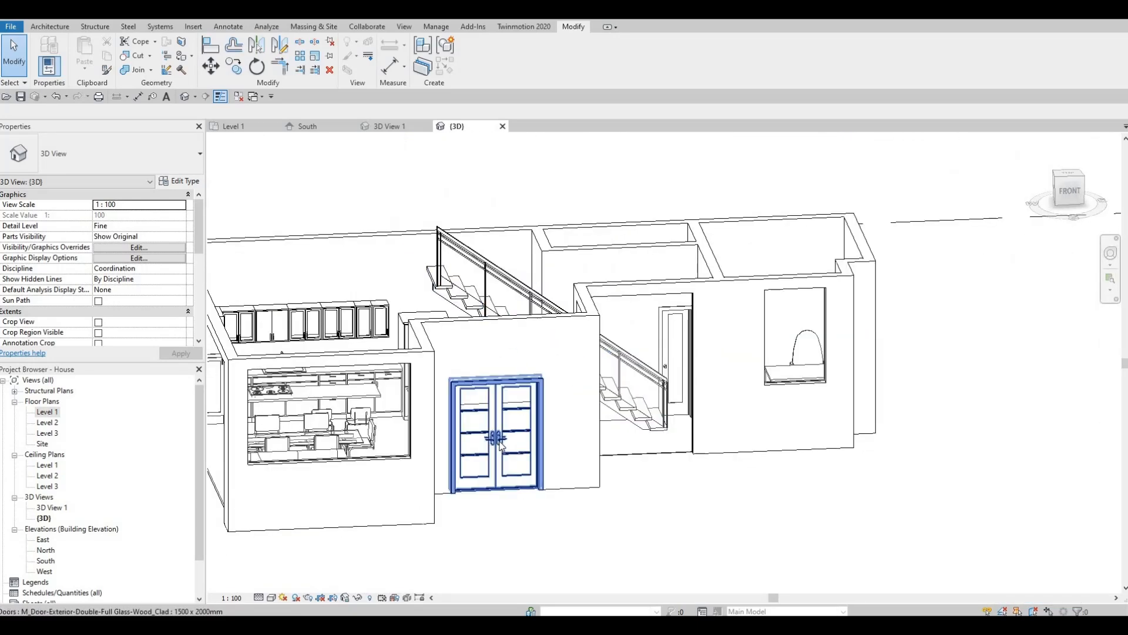
scroll(500, 442, "up", 3)
scroll(497, 442, "down", 4)
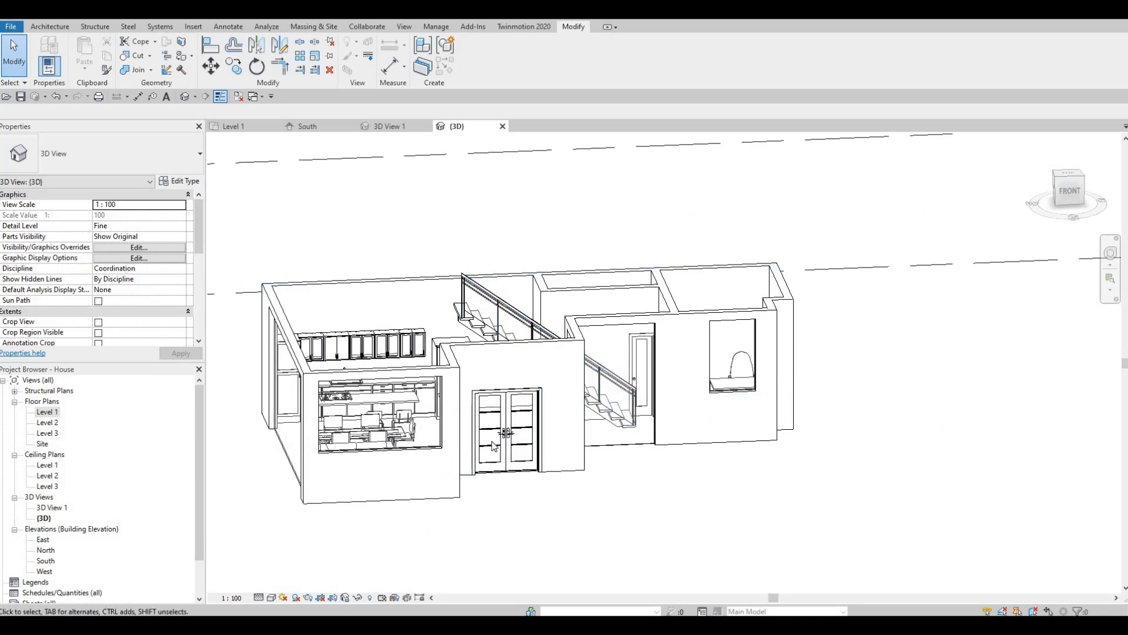
scroll(512, 433, "up", 5)
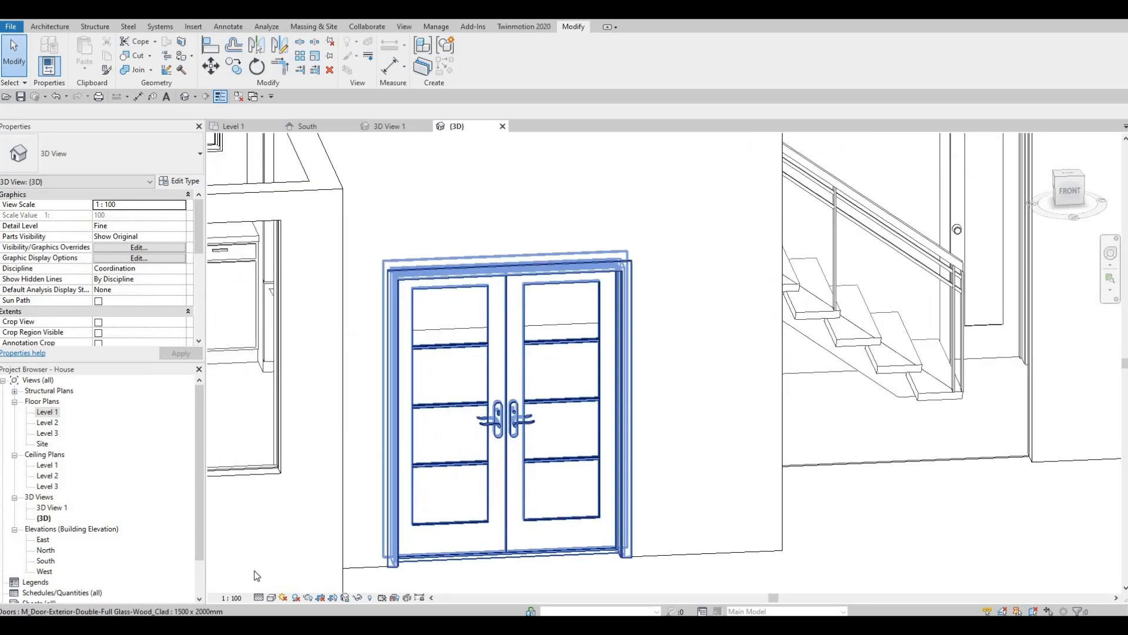
left_click(265, 593)
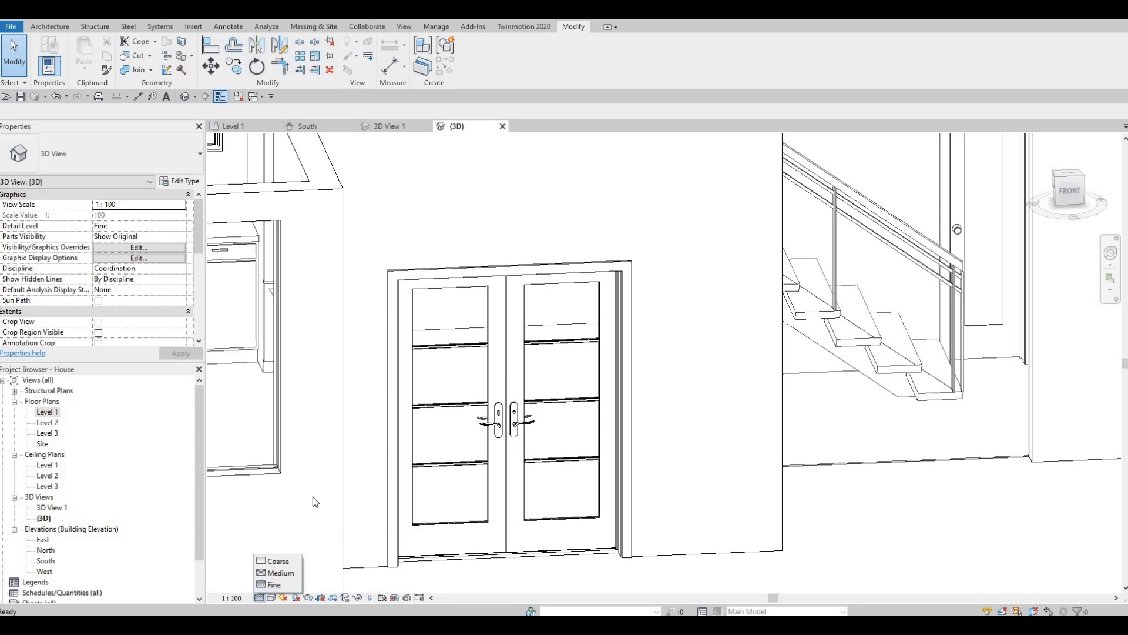
key("Escape")
key("Escape")
scroll(470, 423, "down", 5)
middle_click_drag(330, 500, 512, 456, "shift")
scroll(511, 454, "down", 1)
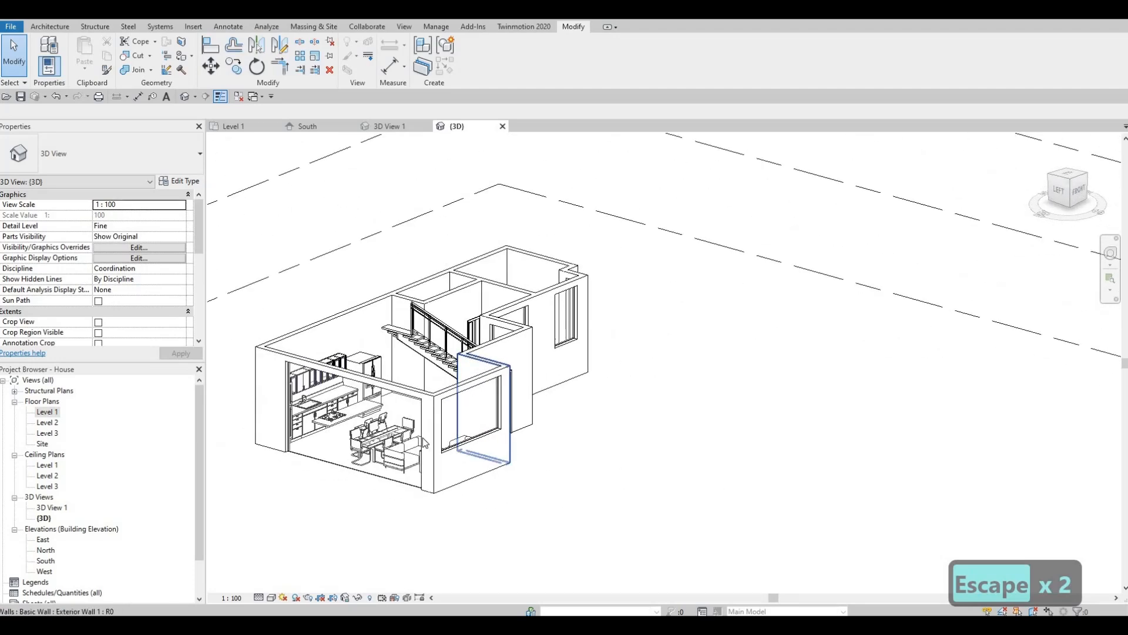
Examine the kitchen island with its cooktop and the space beneath the countertop
scroll(425, 442, "up", 2)
scroll(421, 409, "up", 1)
scroll(419, 403, "up", 1)
middle_click_drag(420, 403, 554, 389)
scroll(517, 393, "down", 2)
scroll(406, 386, "up", 1)
scroll(399, 413, "up", 1)
scroll(400, 391, "up", 2)
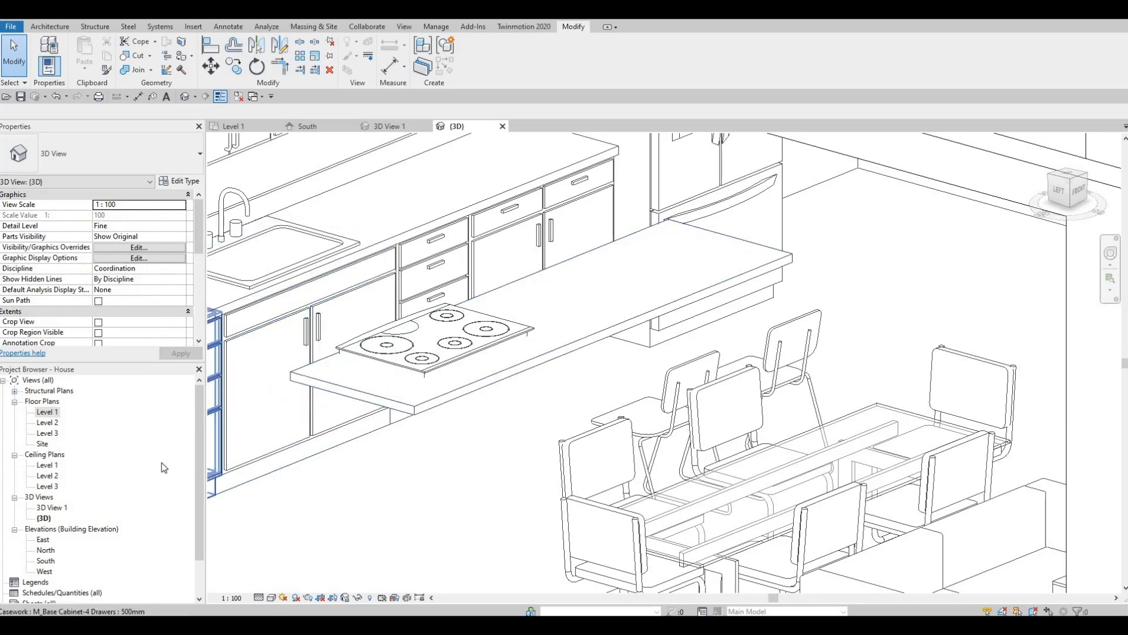
middle_click_drag(309, 188, 303, 272)
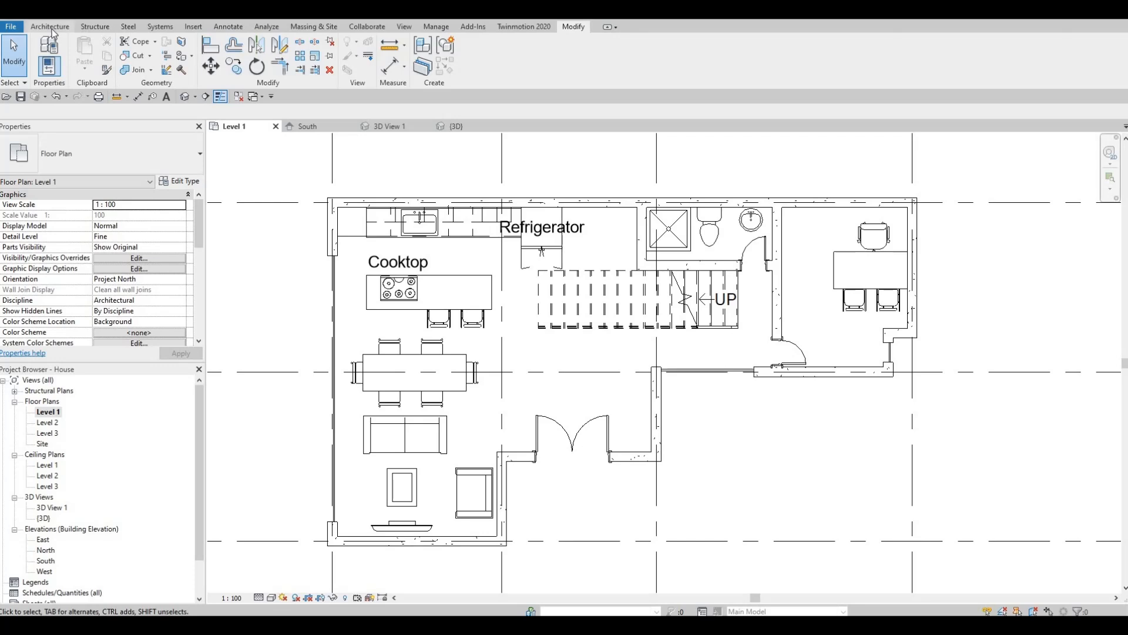
Start an in-place model in the Generic Models category on the Level 1 plan, accepting its default name
left_click(50, 26)
left_click(139, 67)
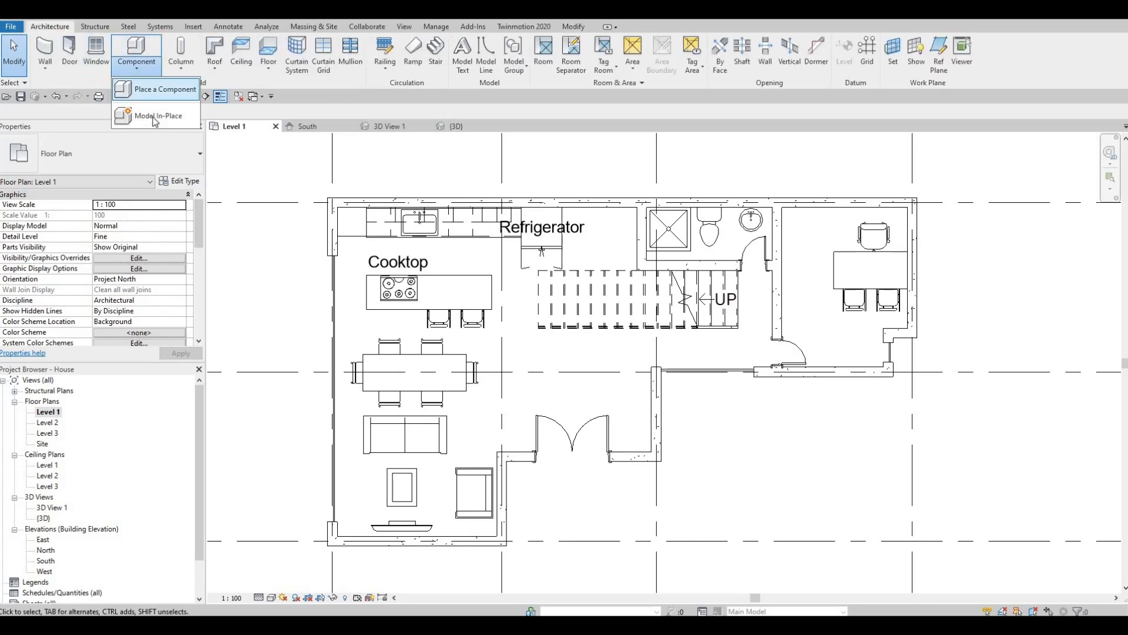
left_click(156, 118)
scroll(513, 306, "down", 10)
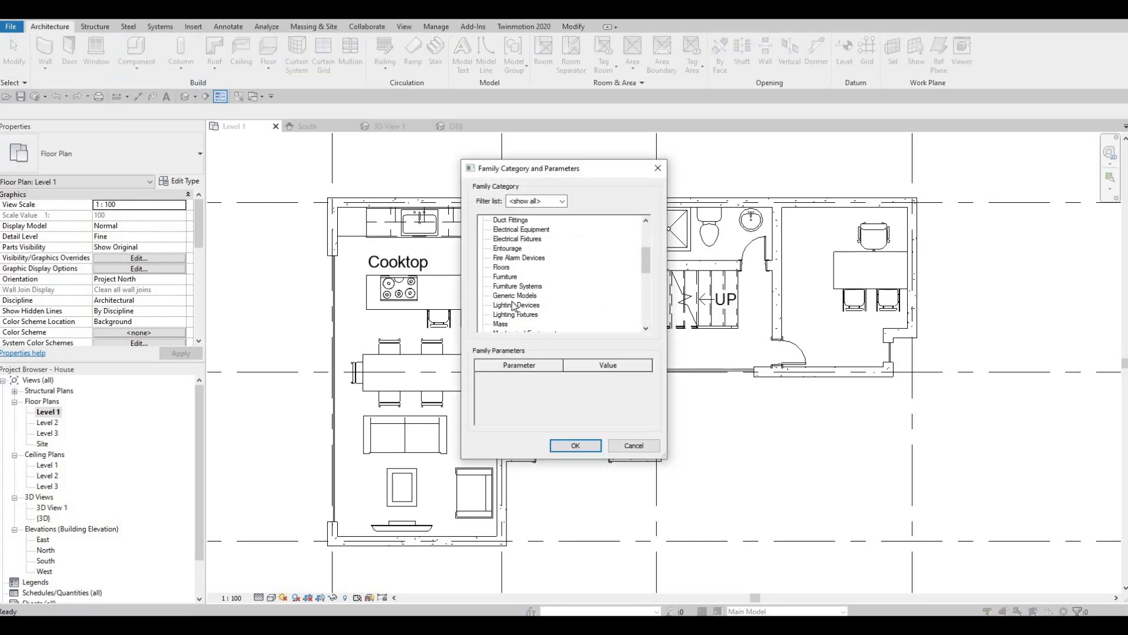
scroll(513, 318, "down", 2)
scroll(505, 319, "up", 6)
scroll(517, 303, "down", 1)
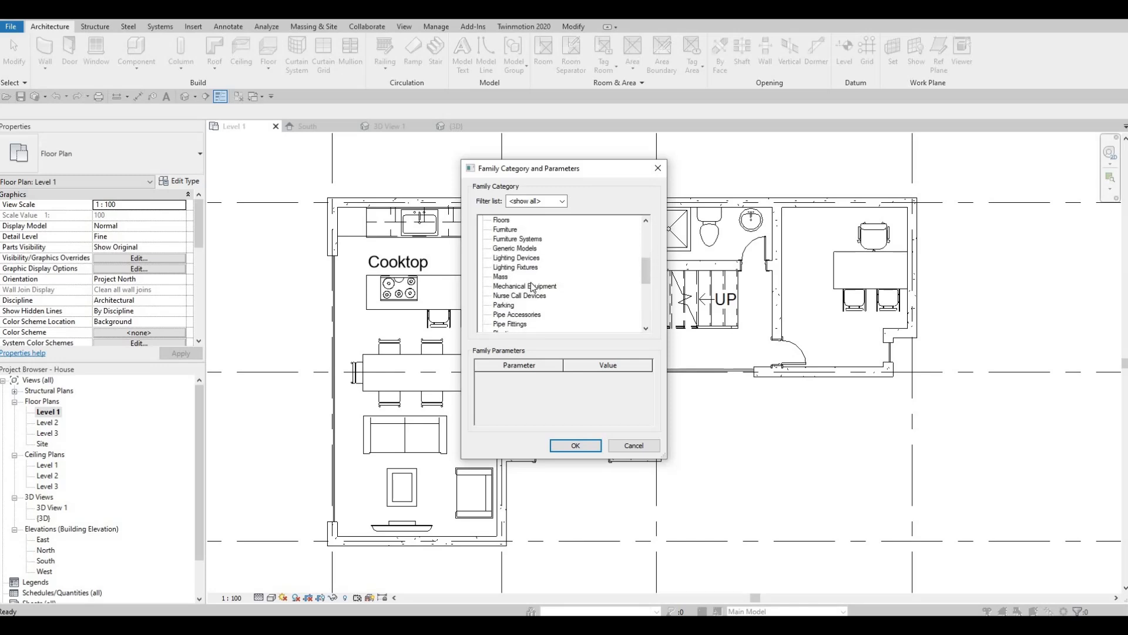
scroll(523, 260, "up", 1)
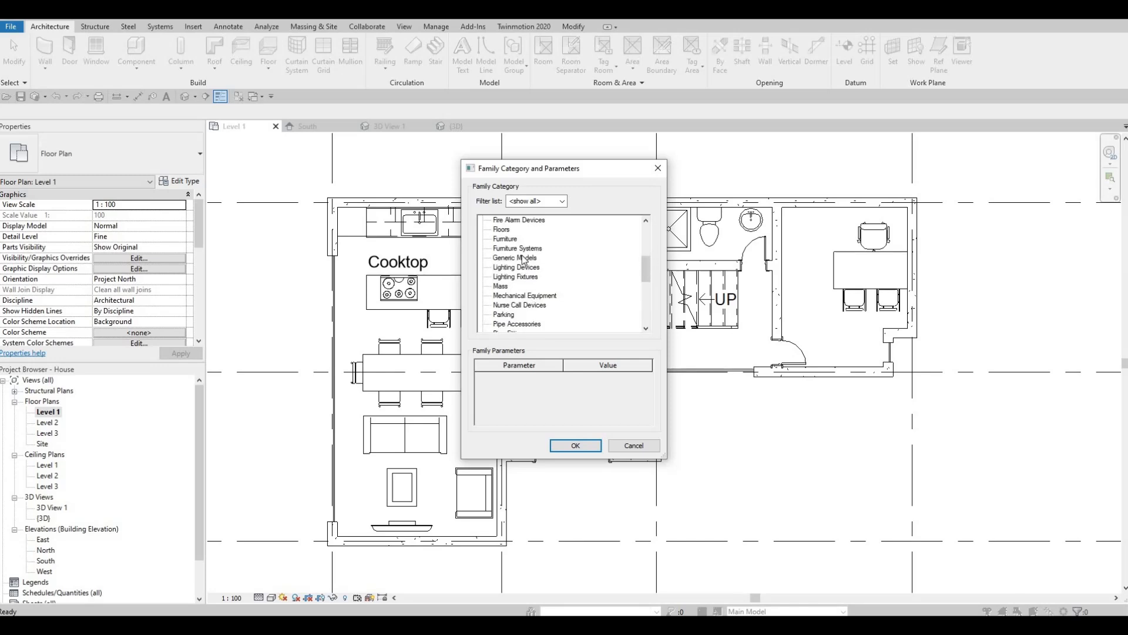
left_click(575, 445)
key("Return")
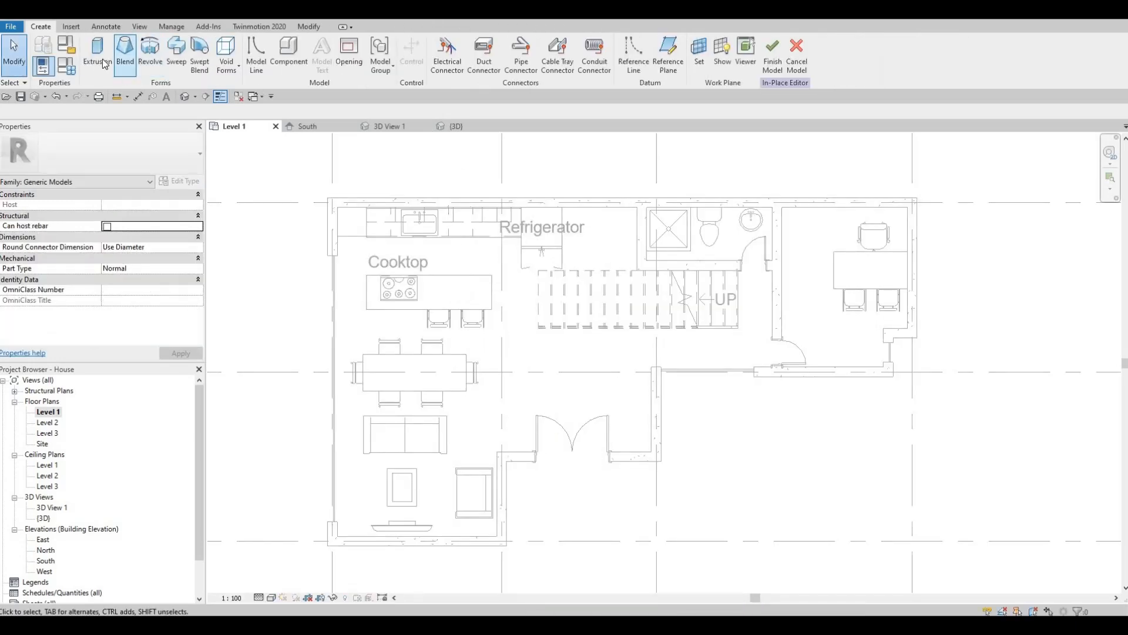
Create an extrusion from a rectangle about 520 mm deep, sketched just inside the kitchen island countertop's outline
left_click(98, 56)
scroll(379, 255, "up", 3)
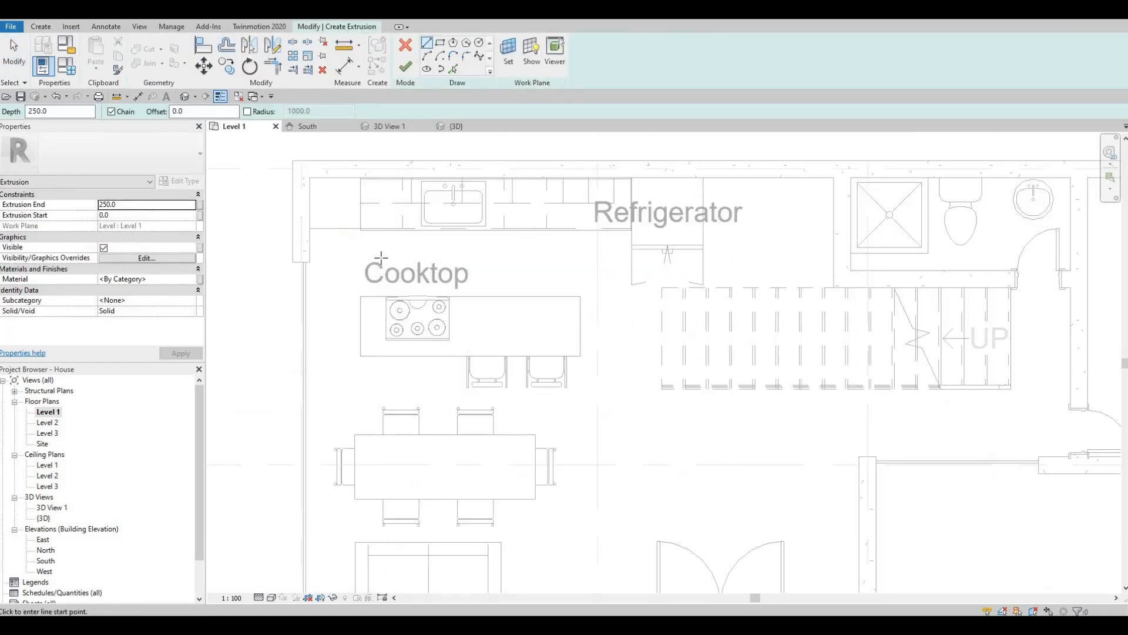
scroll(334, 325, "up", 2)
left_click(326, 318)
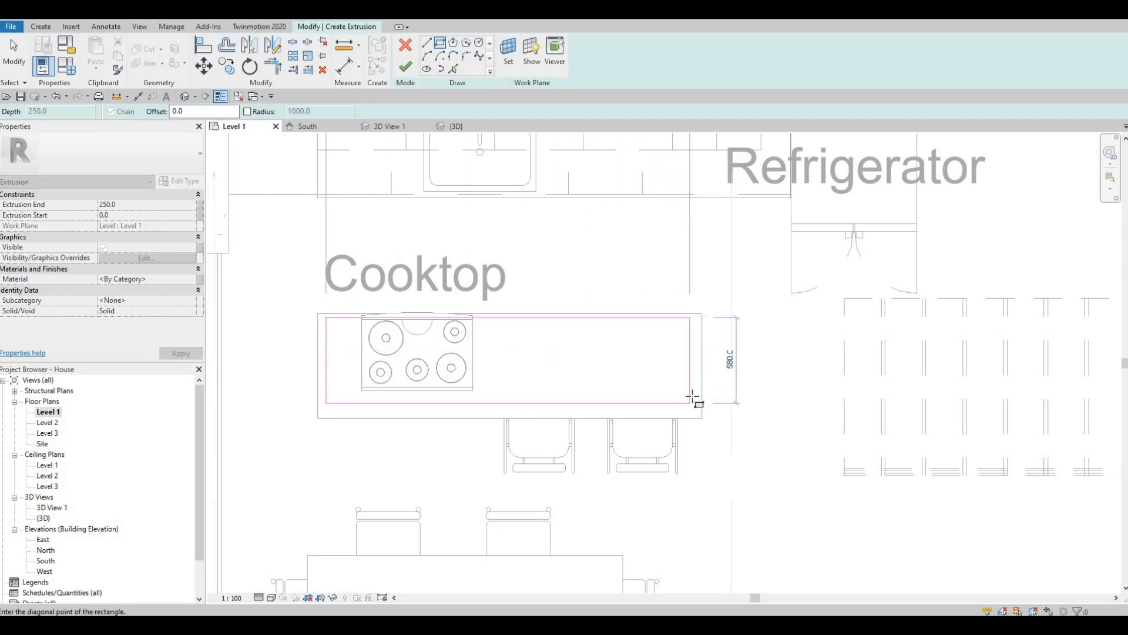
left_click(696, 395)
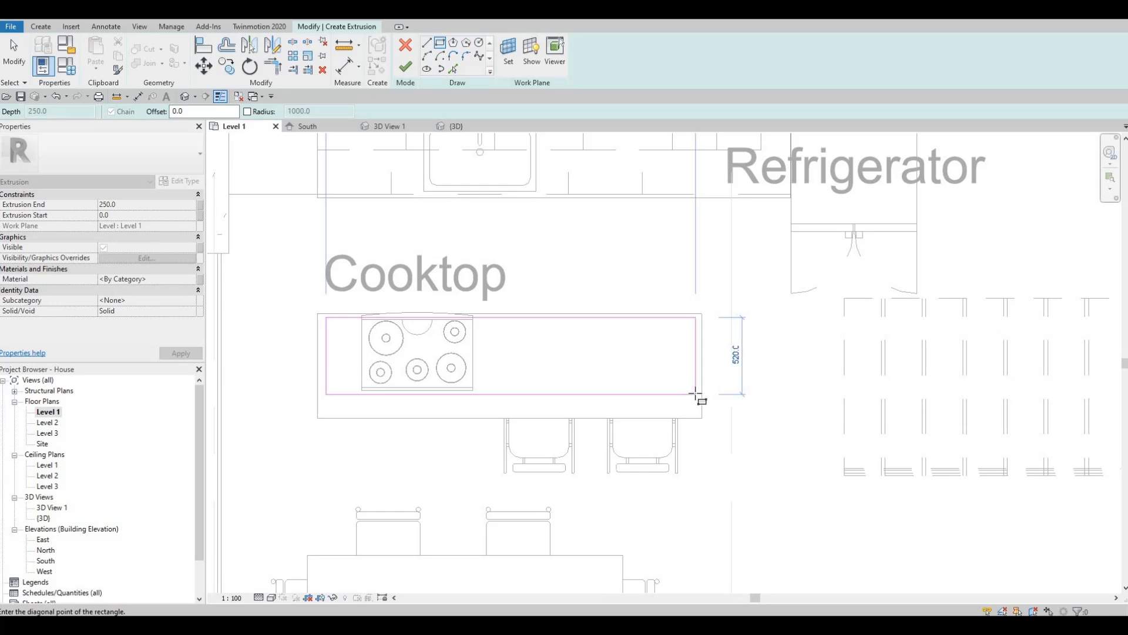
key("Escape")
key("Escape")
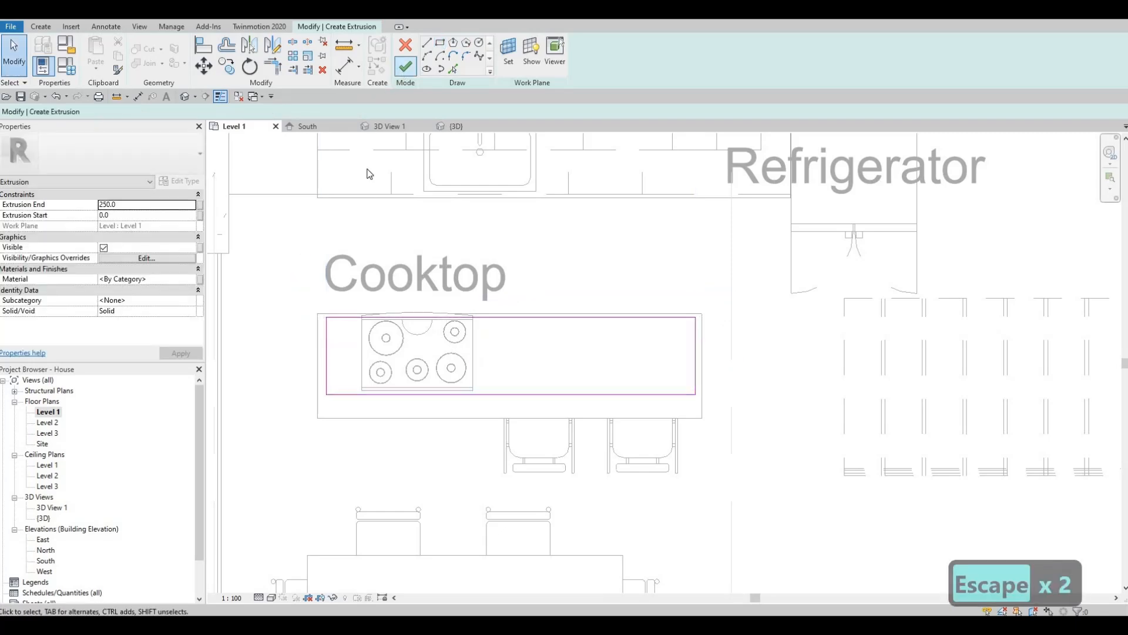
left_click(405, 67)
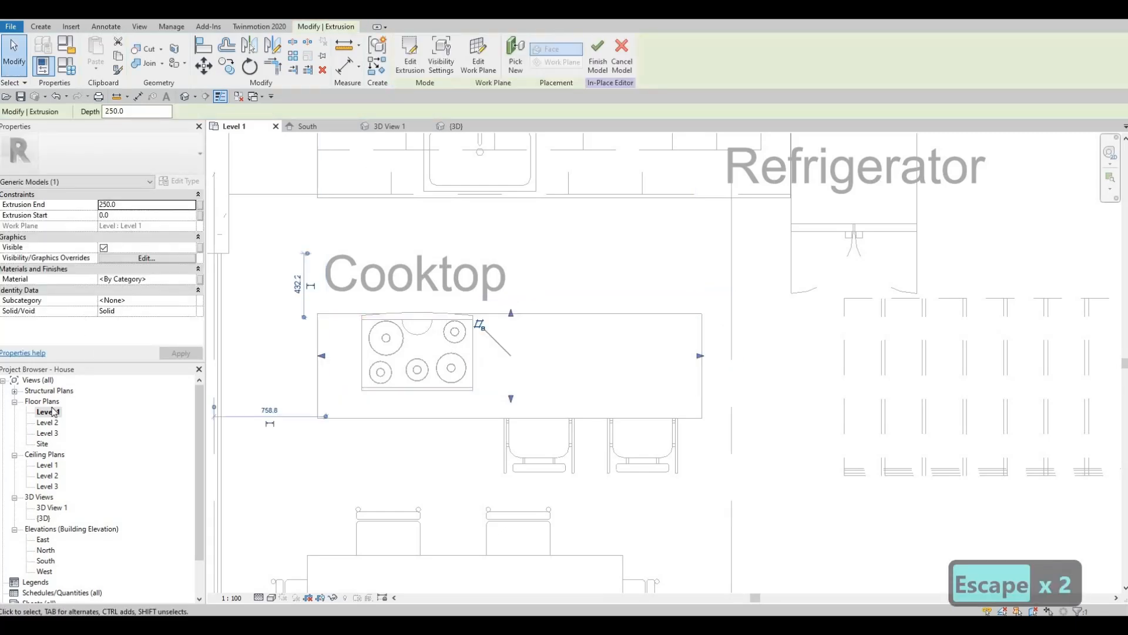
Stretch the extrusion in the 3D view to a height of 841 mm, meeting the countertop's underside, and finish the model
left_click(457, 127)
middle_click_drag(545, 360, 548, 246)
left_click_drag(544, 333, 549, 212)
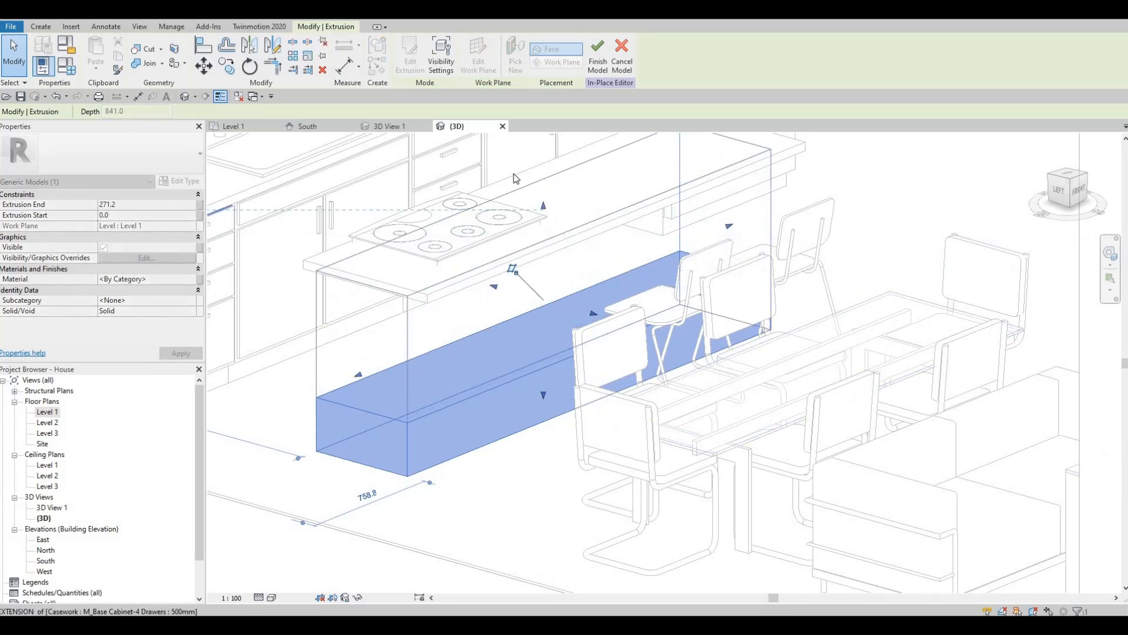
key("Escape")
left_click(403, 53)
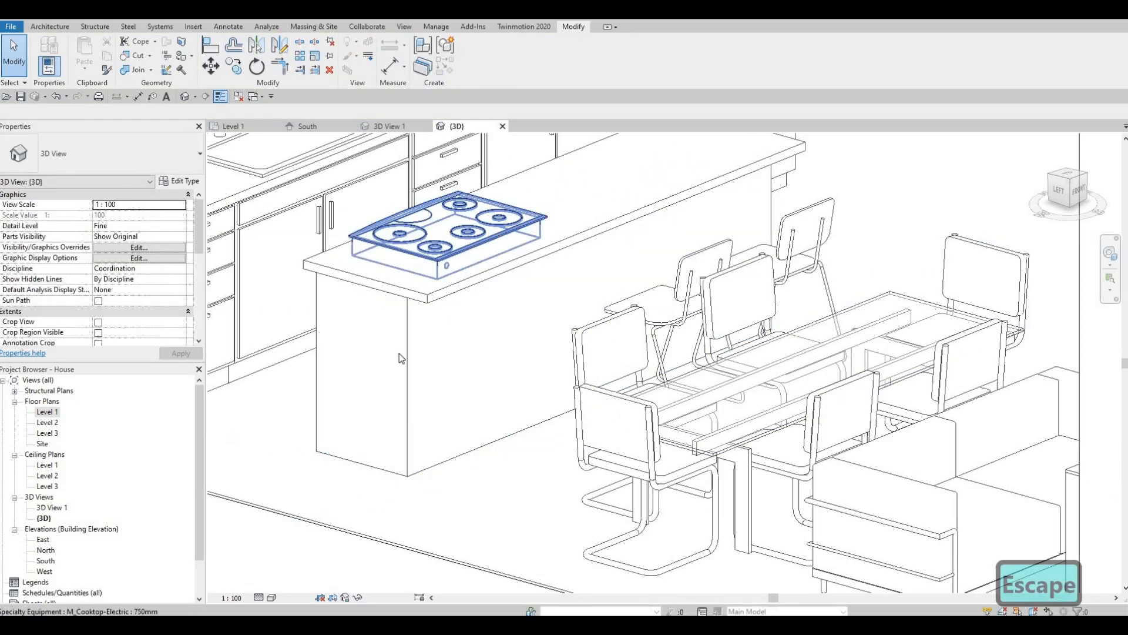
Reopen the kitchen island's base for in-place editing
key("Escape")
left_click(367, 341)
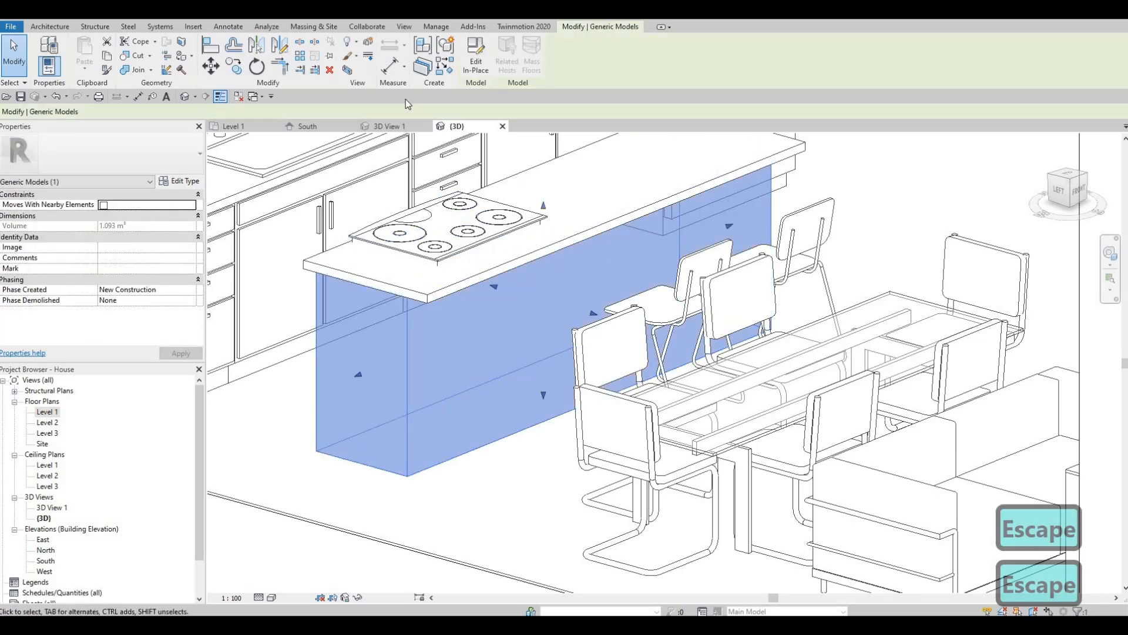
left_click(476, 59)
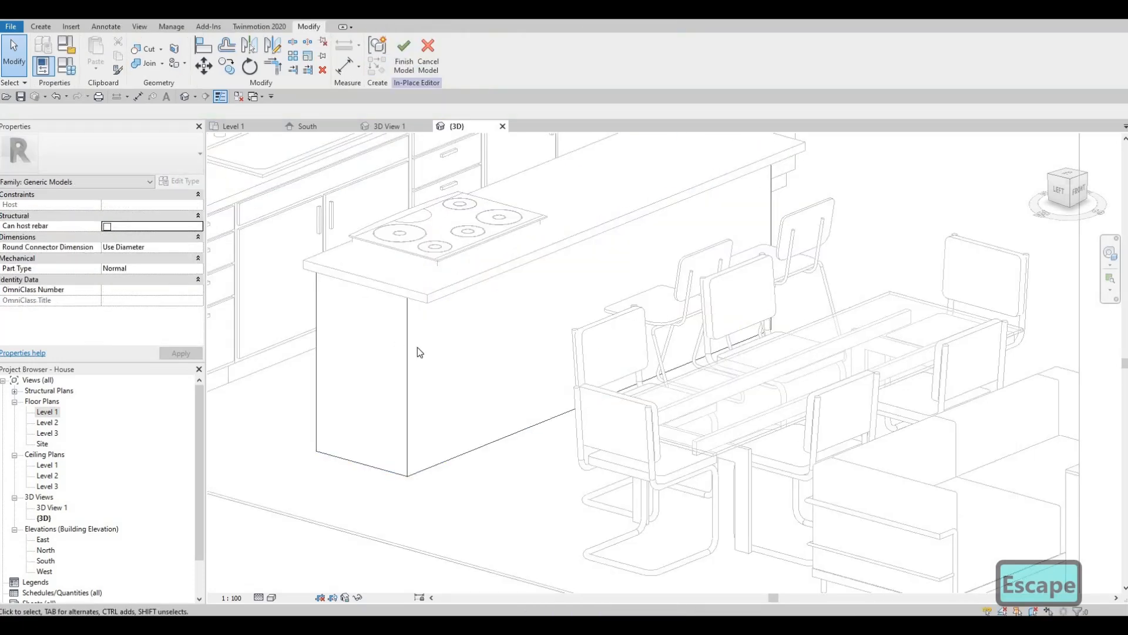
Assign the Oak Flooring material to the island base extrusion and finish the in-place model
left_click(320, 329)
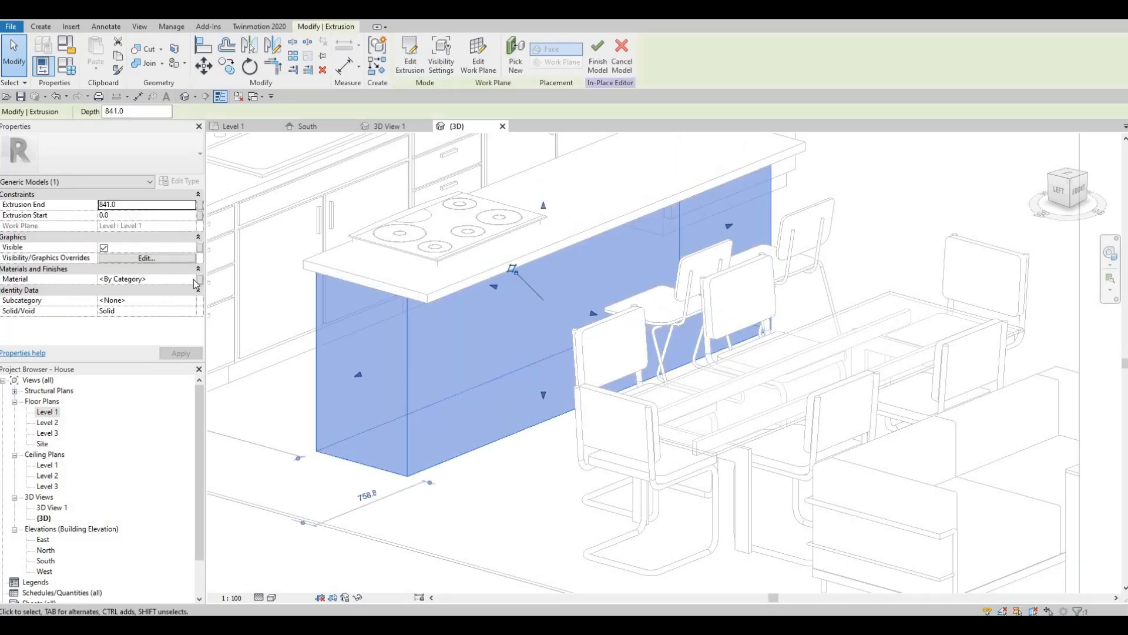
left_click(194, 280)
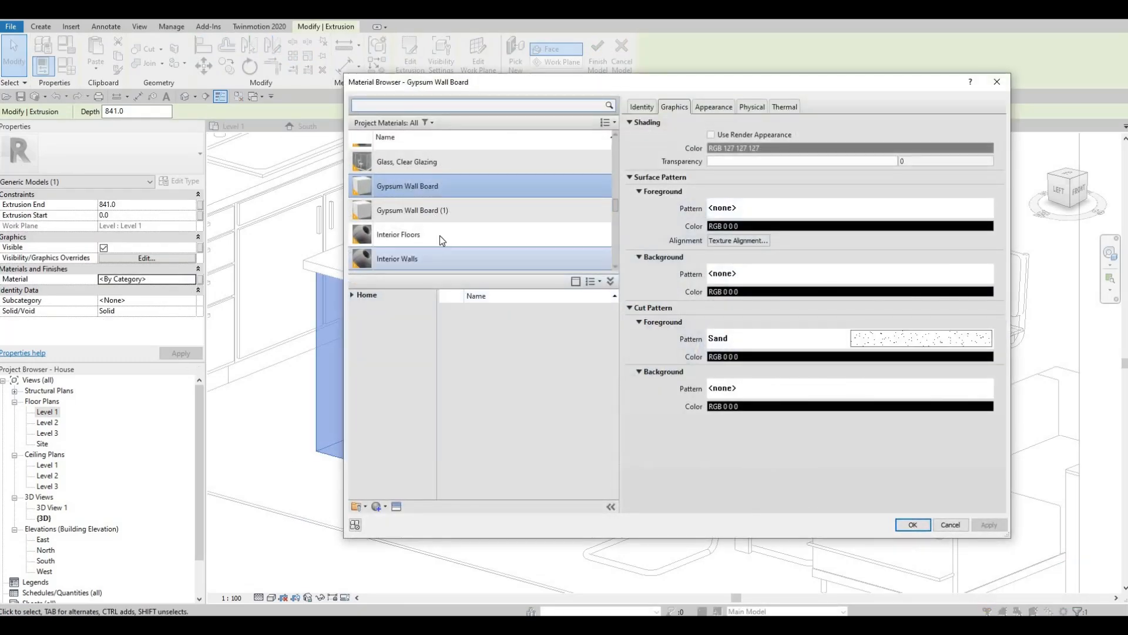
scroll(441, 238, "down", 3)
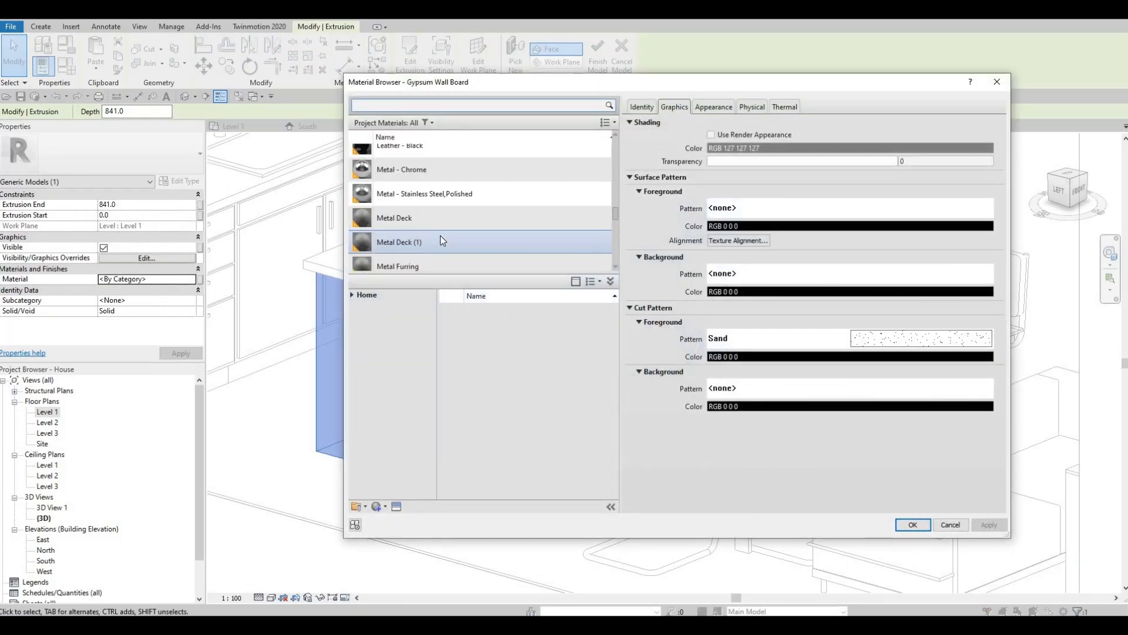
scroll(441, 238, "up", 10)
scroll(440, 235, "down", 5)
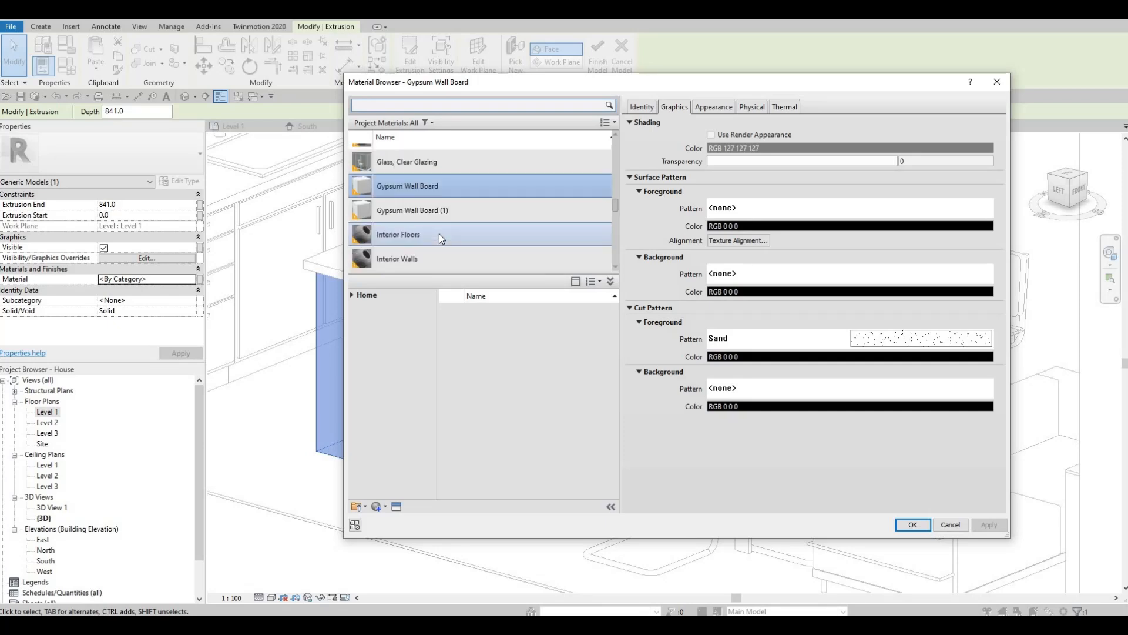
scroll(439, 234, "down", 5)
scroll(439, 232, "up", 2)
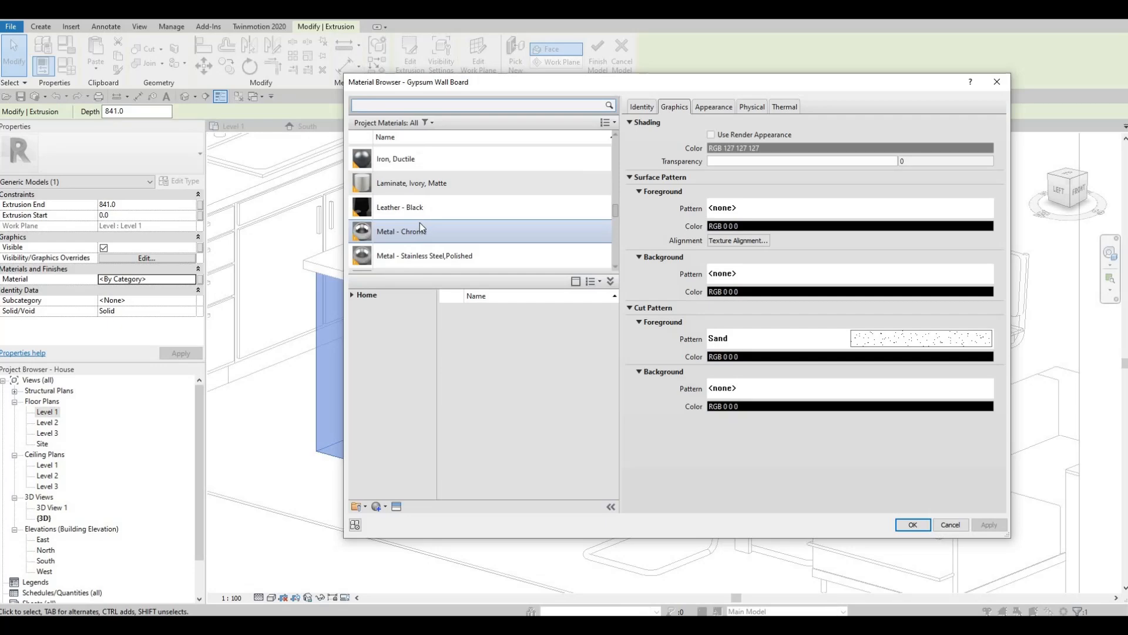
scroll(420, 224, "down", 3)
left_click(414, 252)
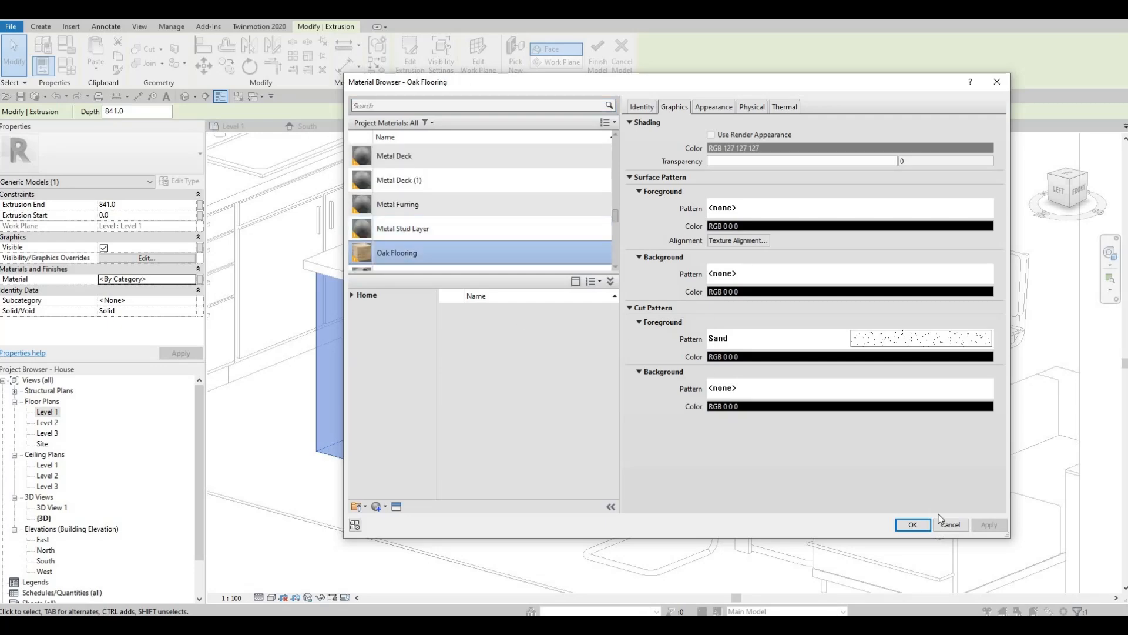
left_click(913, 524)
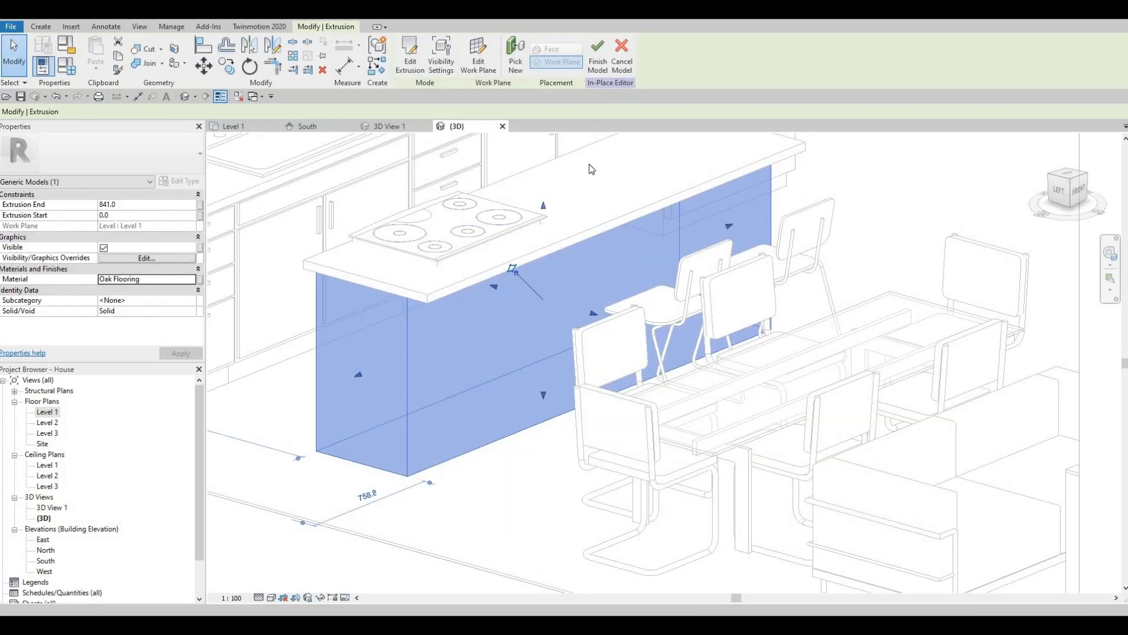
key("Escape")
key("Escape")
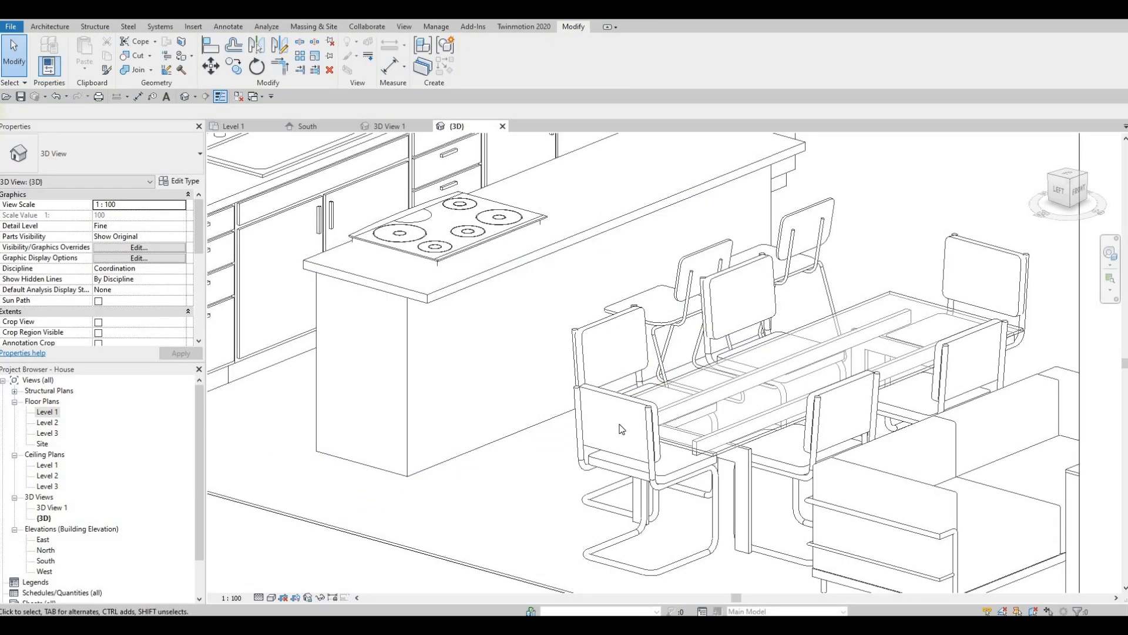
Set the electric cooktop's elevation from Level 1 to 900 mm so it sits into the island countertop
scroll(538, 403, "down", 5)
scroll(646, 415, "up", 3)
scroll(647, 415, "up", 4)
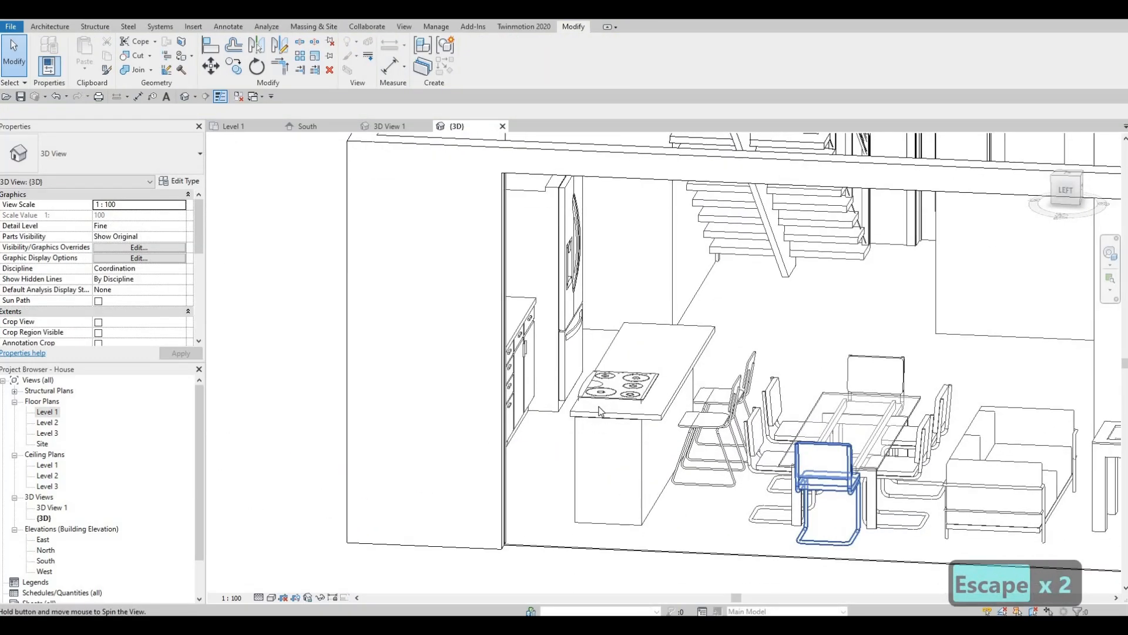
middle_click_drag(646, 415, 469, 283, "shift")
left_click(469, 284)
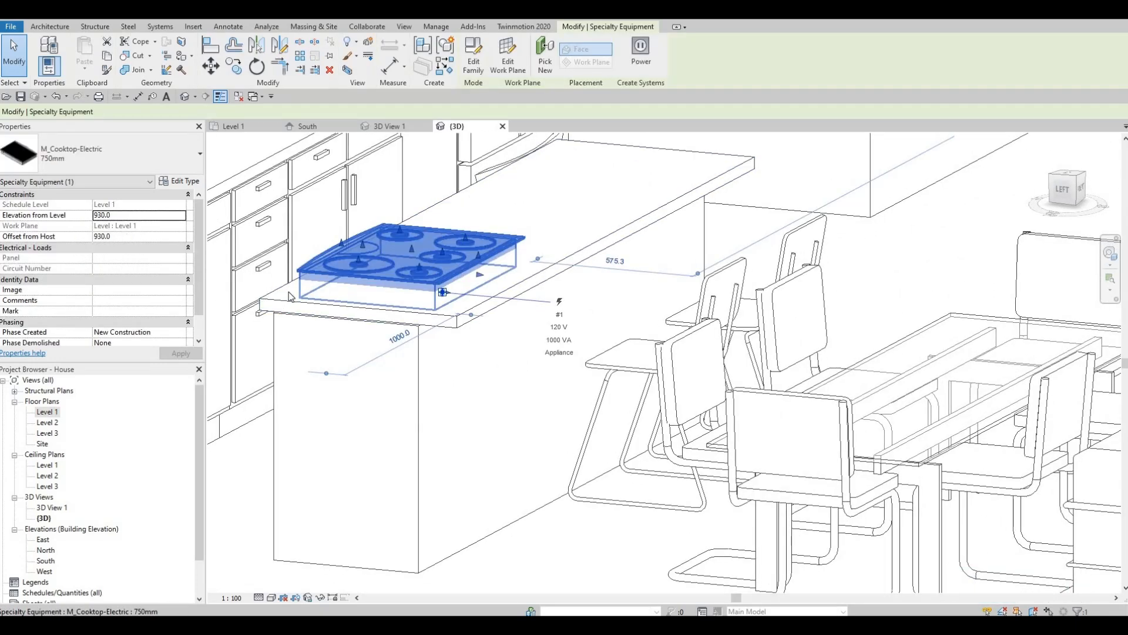
left_click(125, 215)
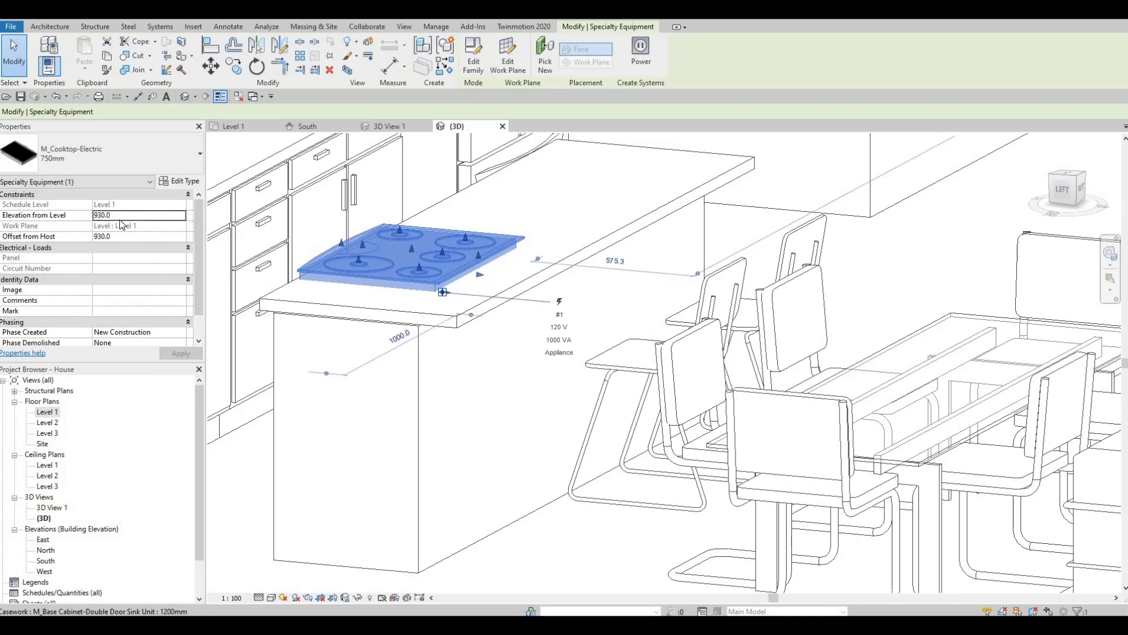
key("9")
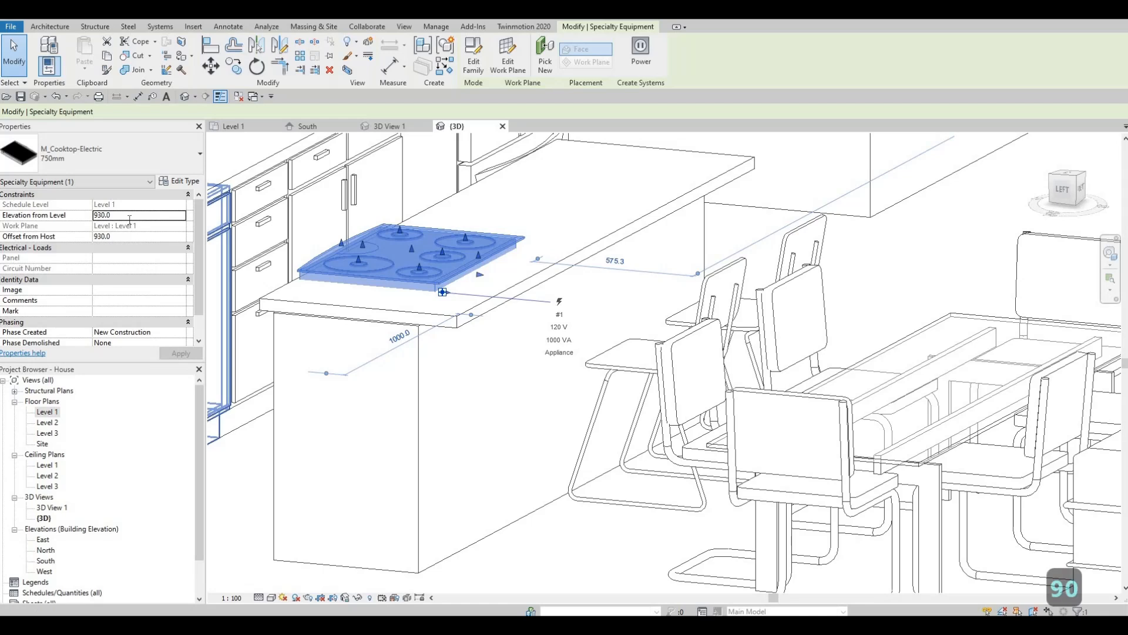
left_click(130, 218)
type("90")
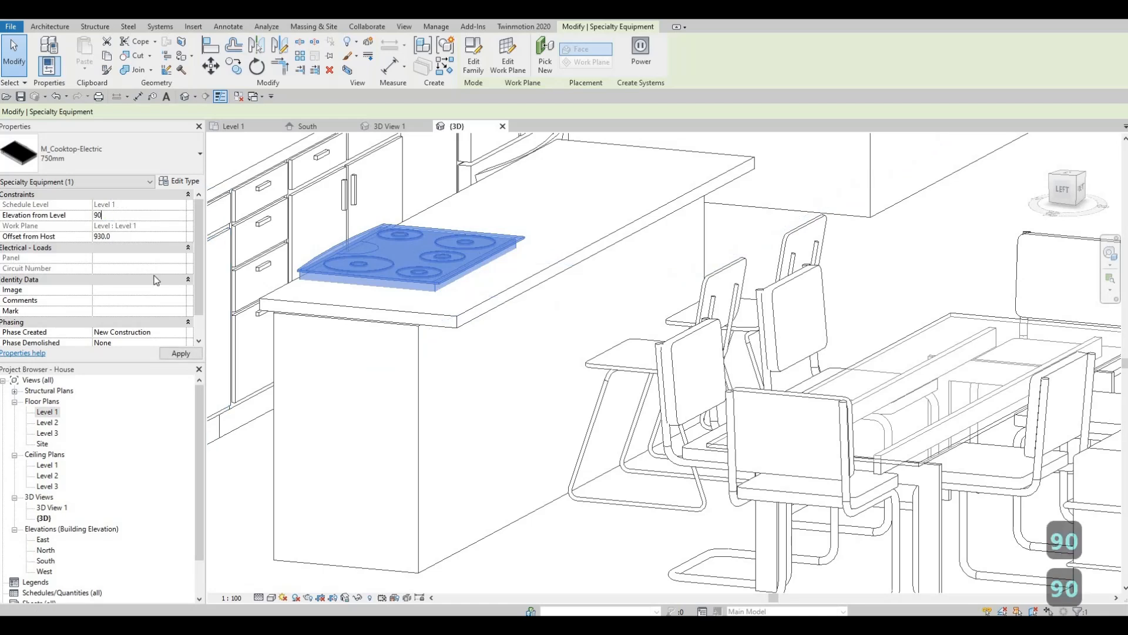
type("0")
left_click(177, 354)
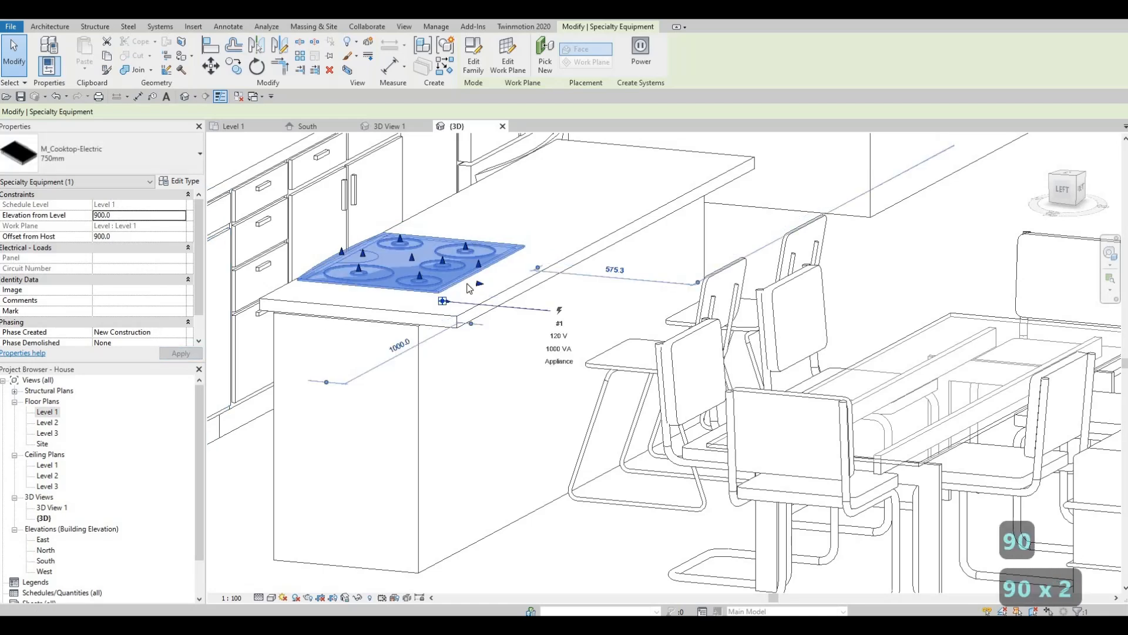
key("Escape")
key("Escape")
key("Escape")
Examine the kitchen, the stair railing and the whole ground floor from several angles in the 3D view
scroll(474, 458, "down", 4)
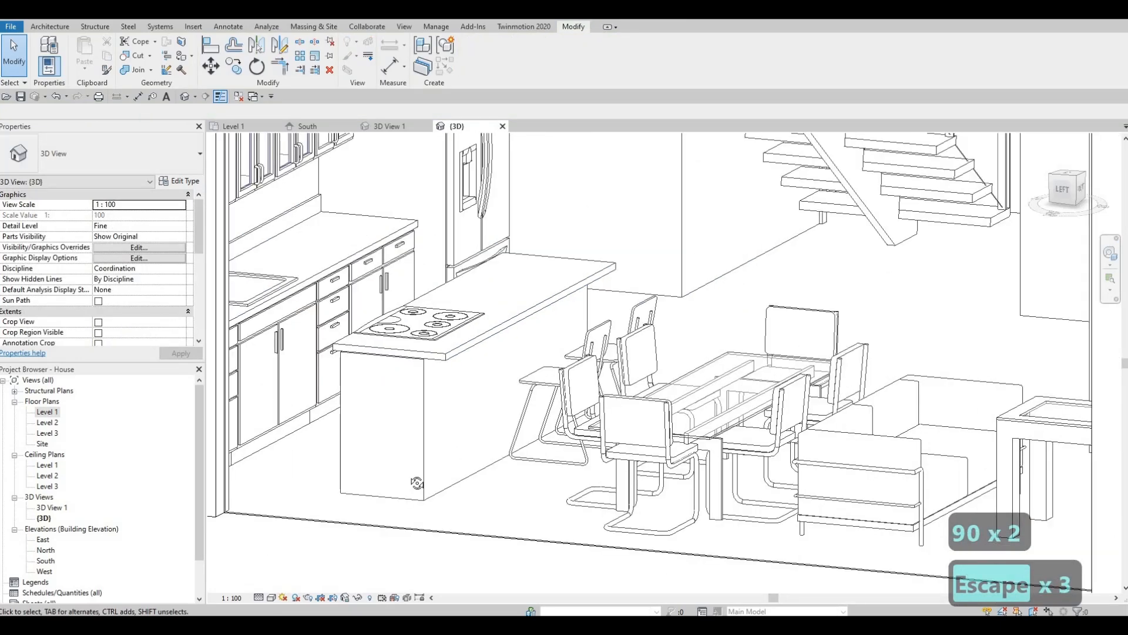
scroll(426, 482, "down", 3)
middle_click_drag(320, 433, 382, 473, "shift")
middle_click_drag(422, 435, 421, 548, "shift")
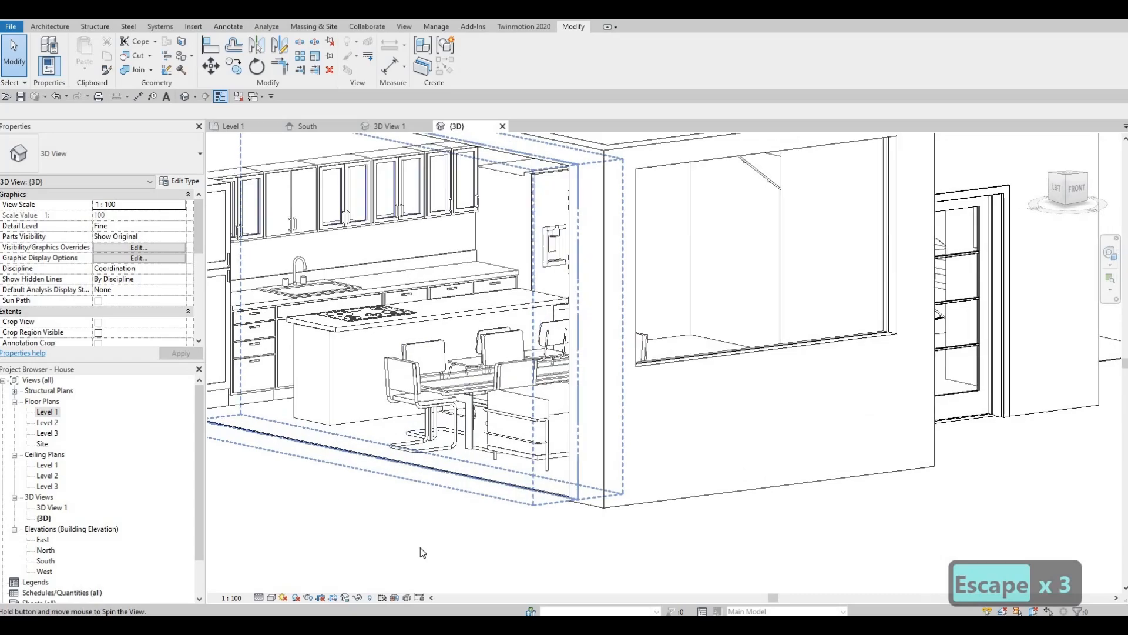
middle_click_drag(378, 501, 338, 500, "shift")
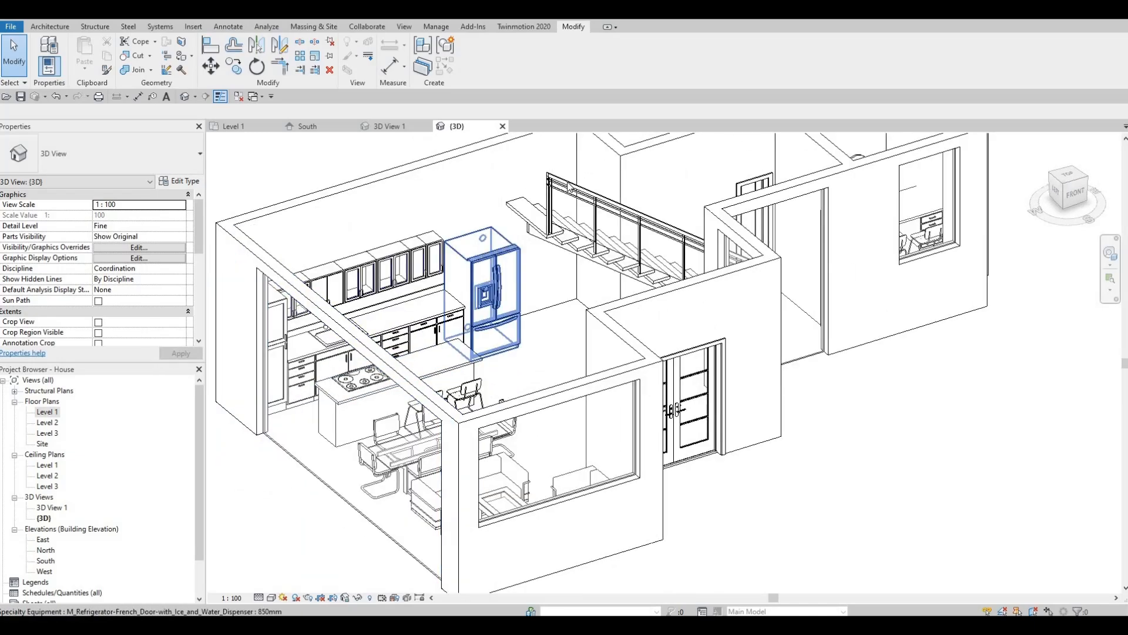
scroll(529, 200, "up", 3)
middle_click_drag(567, 185, 498, 269)
scroll(498, 268, "up", 3)
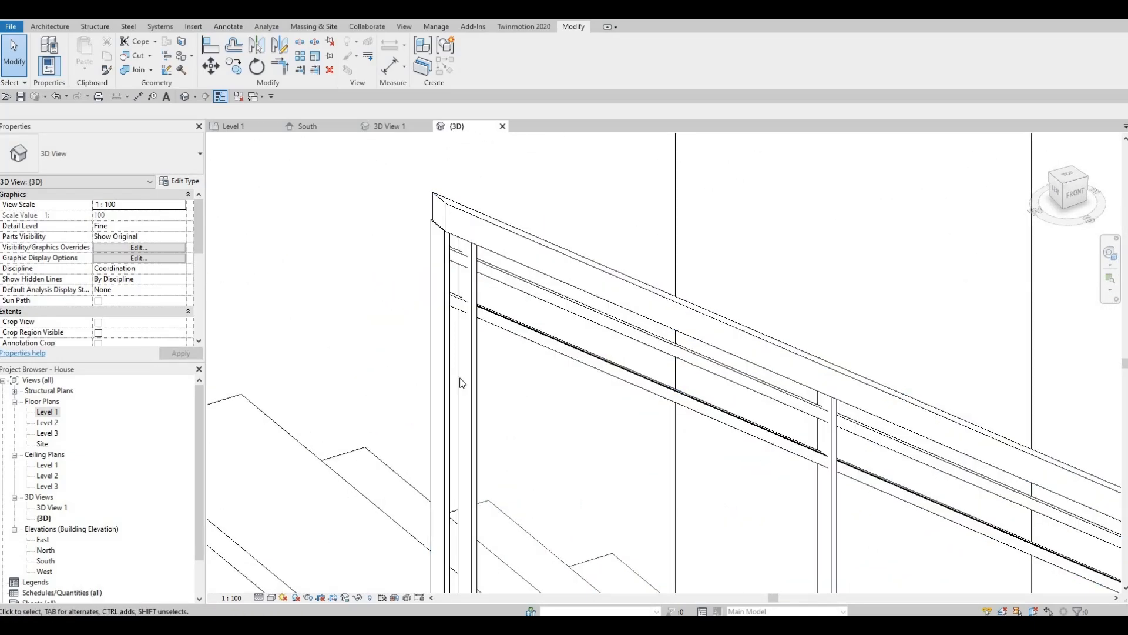
scroll(498, 423, "down", 3)
middle_click_drag(677, 448, 573, 306, "shift")
scroll(573, 306, "up", 2)
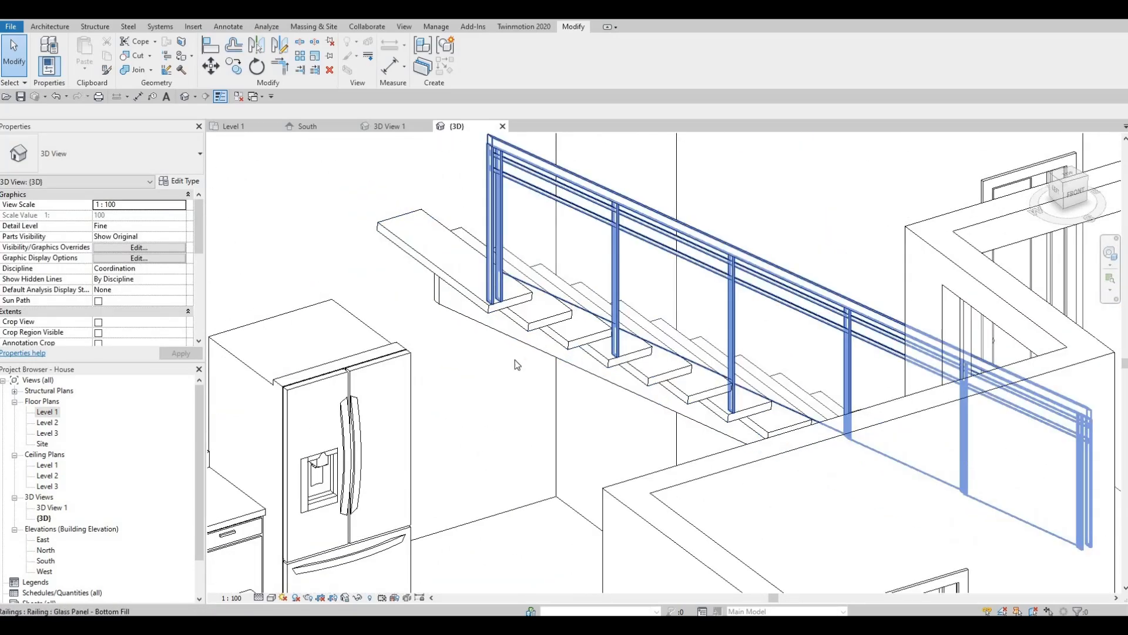
scroll(516, 365, "down", 6)
key("Escape")
middle_click_drag(517, 352, 541, 484, "shift")
scroll(573, 414, "down", 1)
middle_click_drag(573, 414, 528, 465)
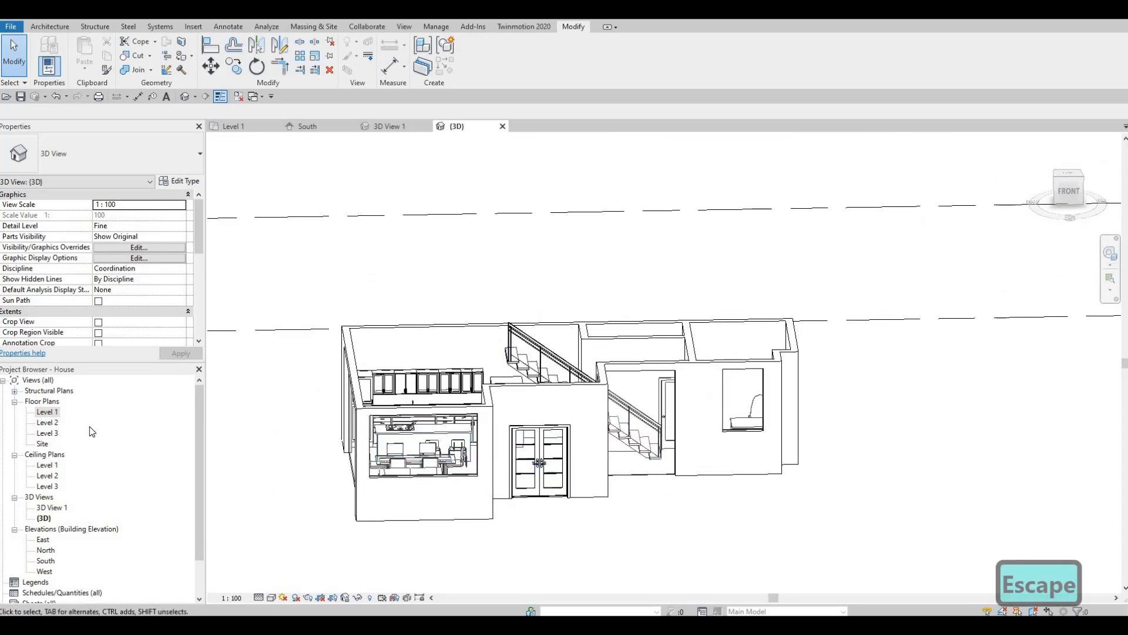
Review the finished ground floor in the Level 1 floor plan and from the front in the 3D view
double_click(48, 412)
scroll(538, 486, "down", 5)
middle_click_drag(596, 511, 677, 401)
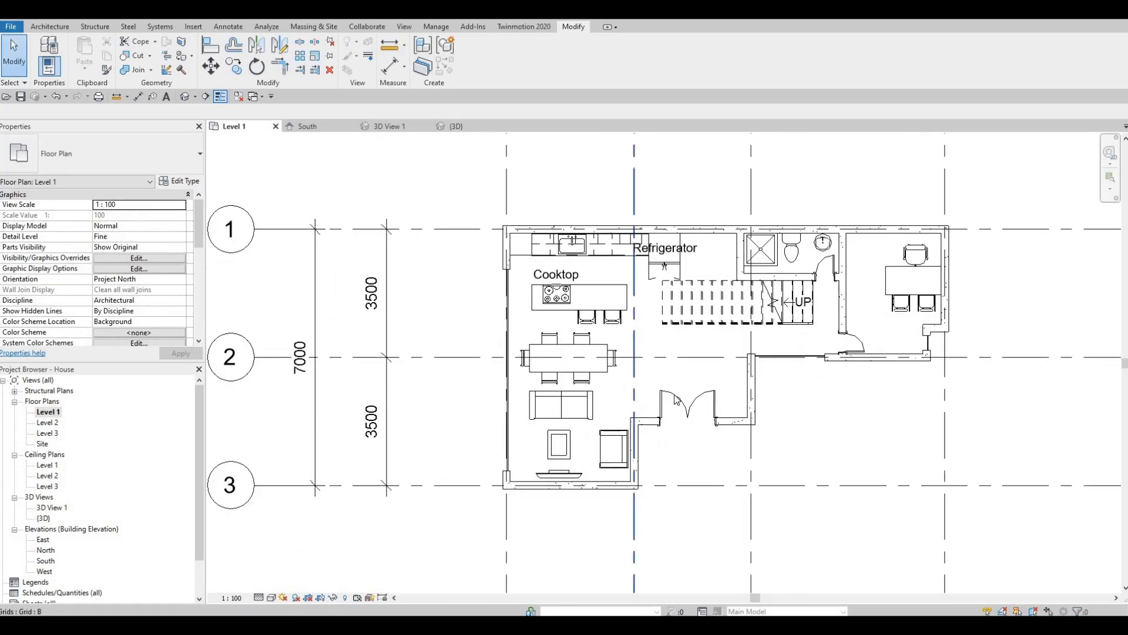
scroll(867, 365, "up", 5)
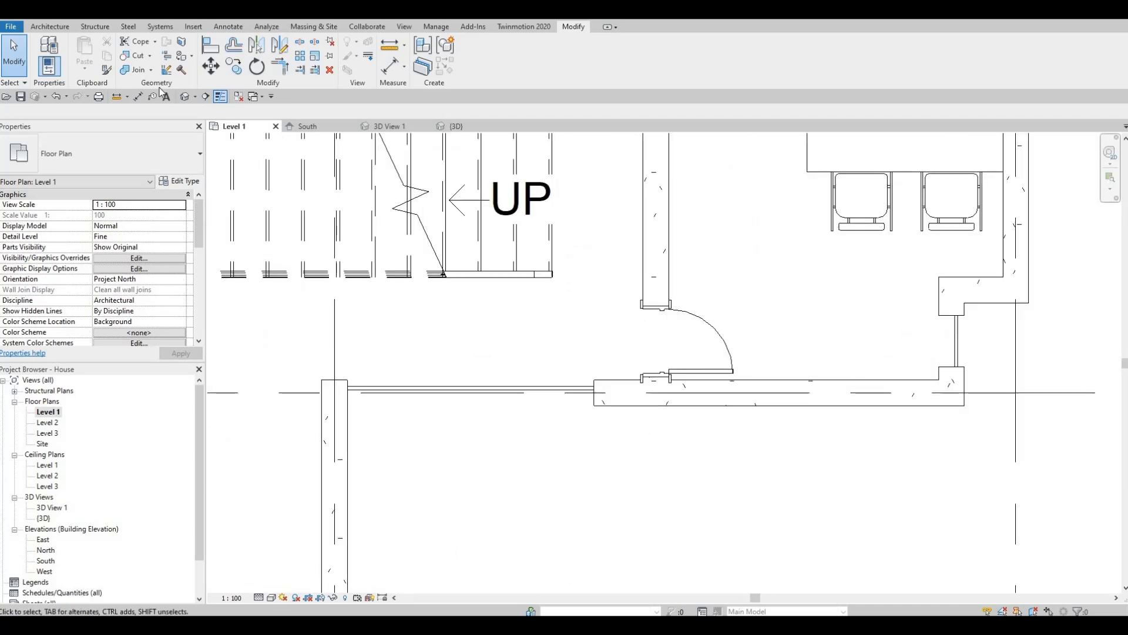
left_click(185, 97)
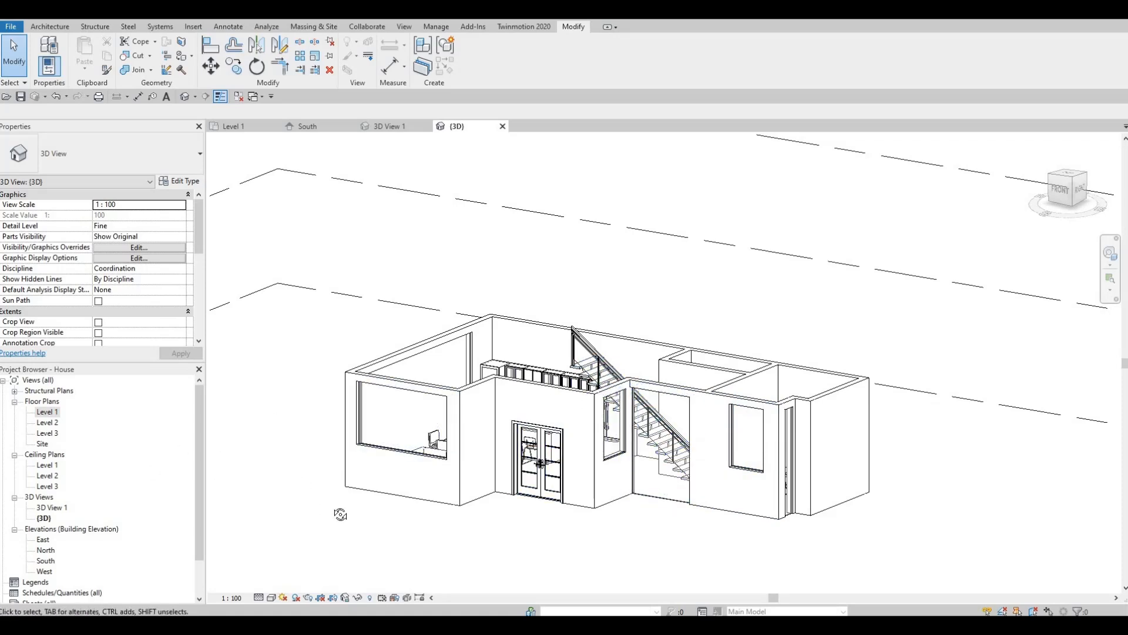
middle_click_drag(355, 491, 600, 497, "shift")
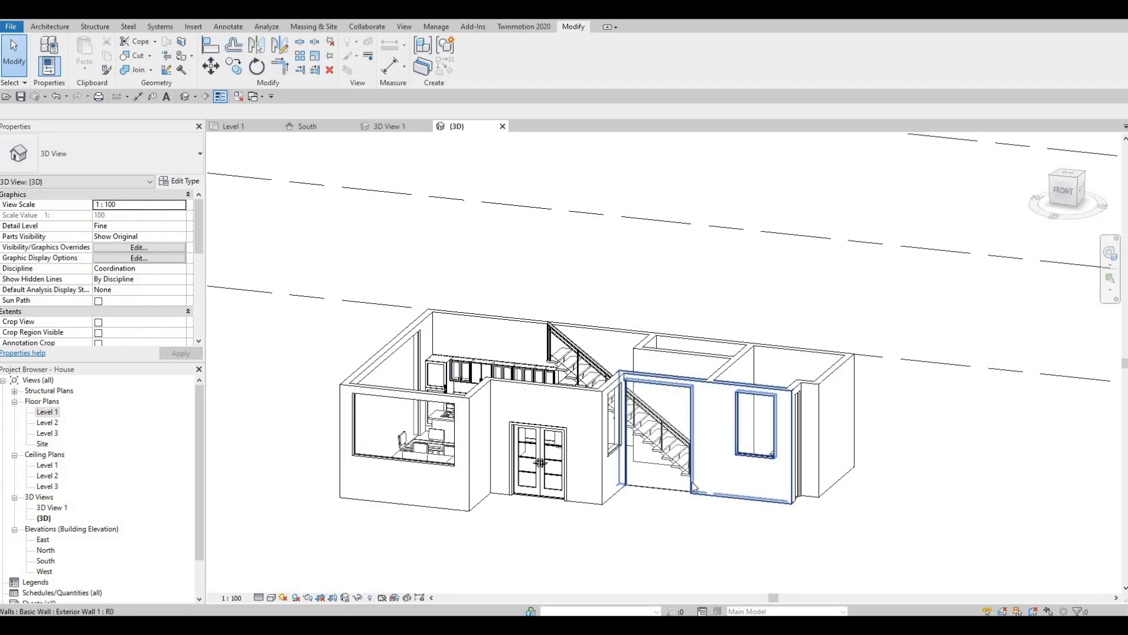
middle_click_drag(724, 552, 213, 520, "shift")
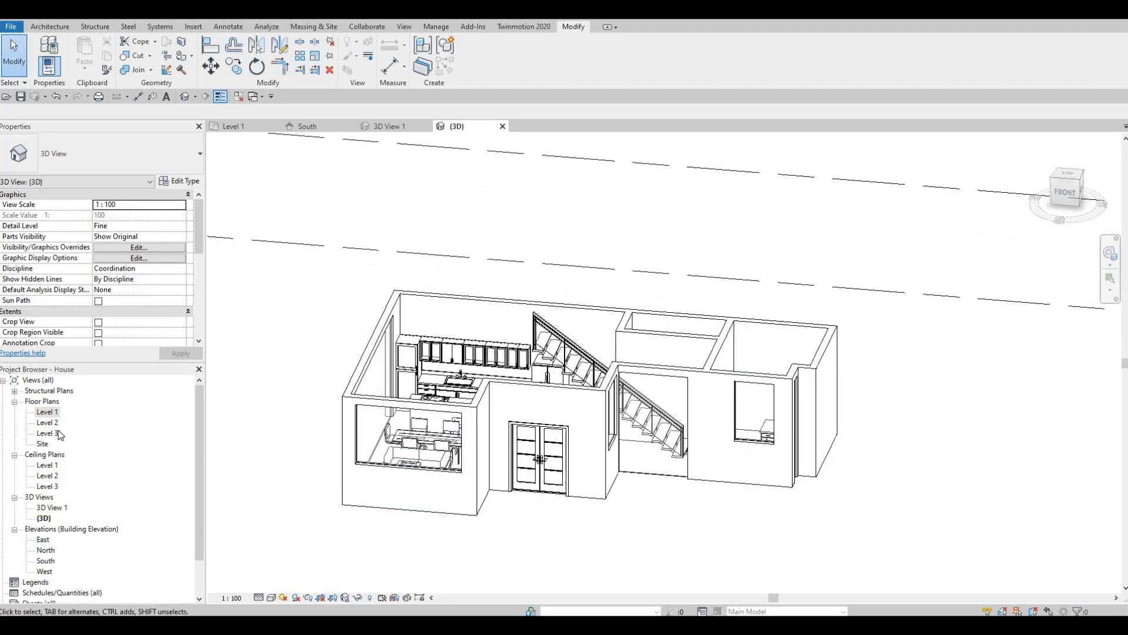
double_click(50, 413)
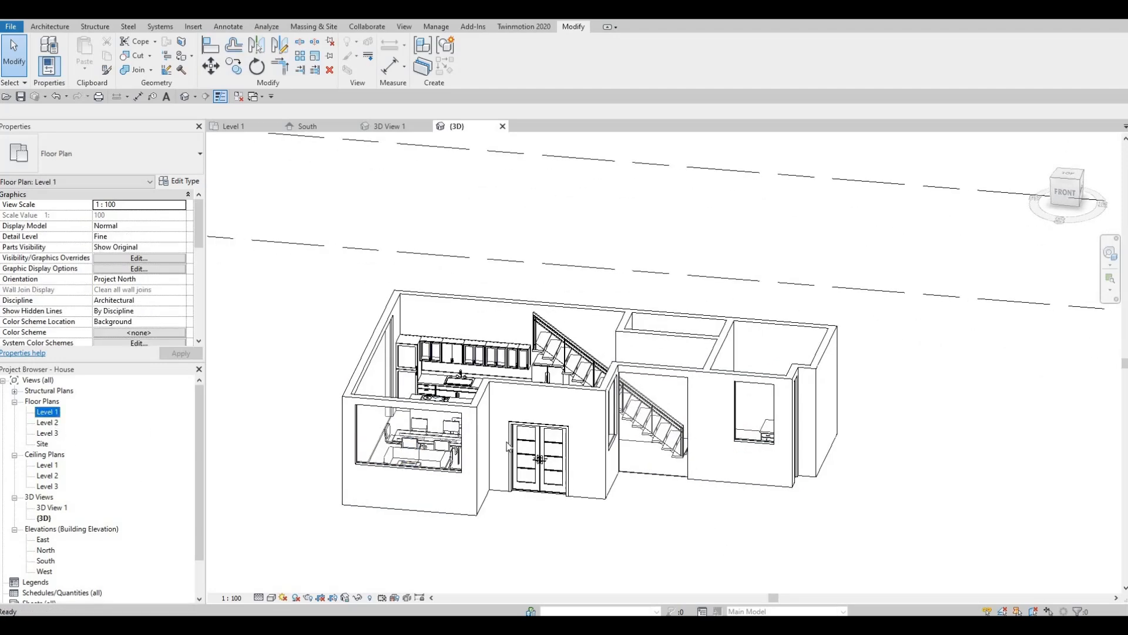
scroll(504, 445, "down", 5)
middle_click_drag(450, 355, 559, 271)
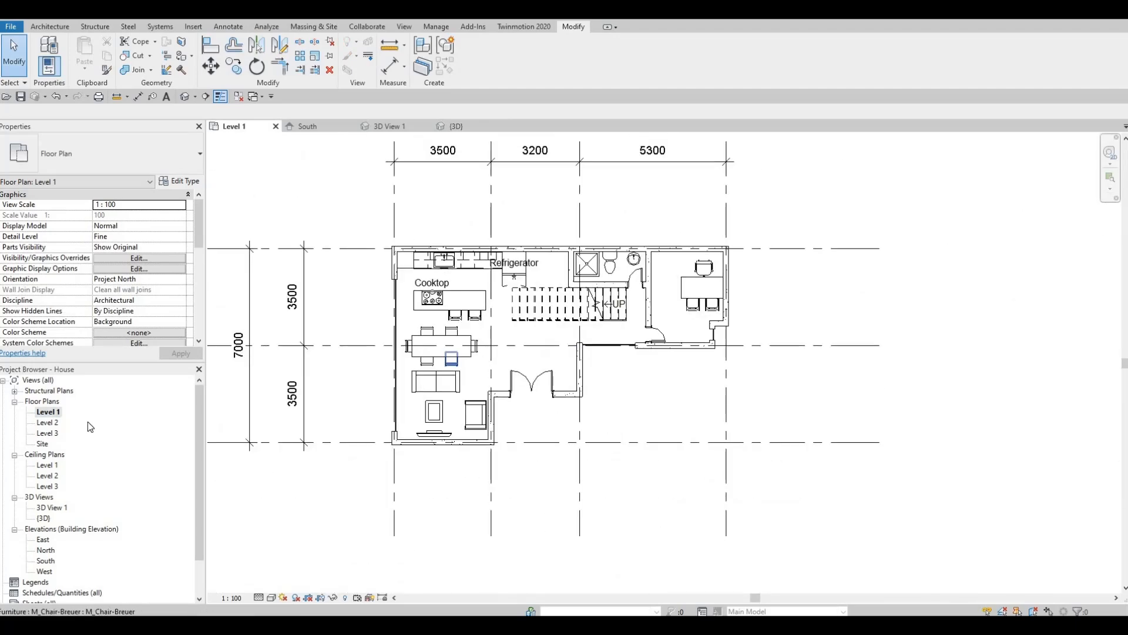
Open the Level 2 floor plan
double_click(53, 423)
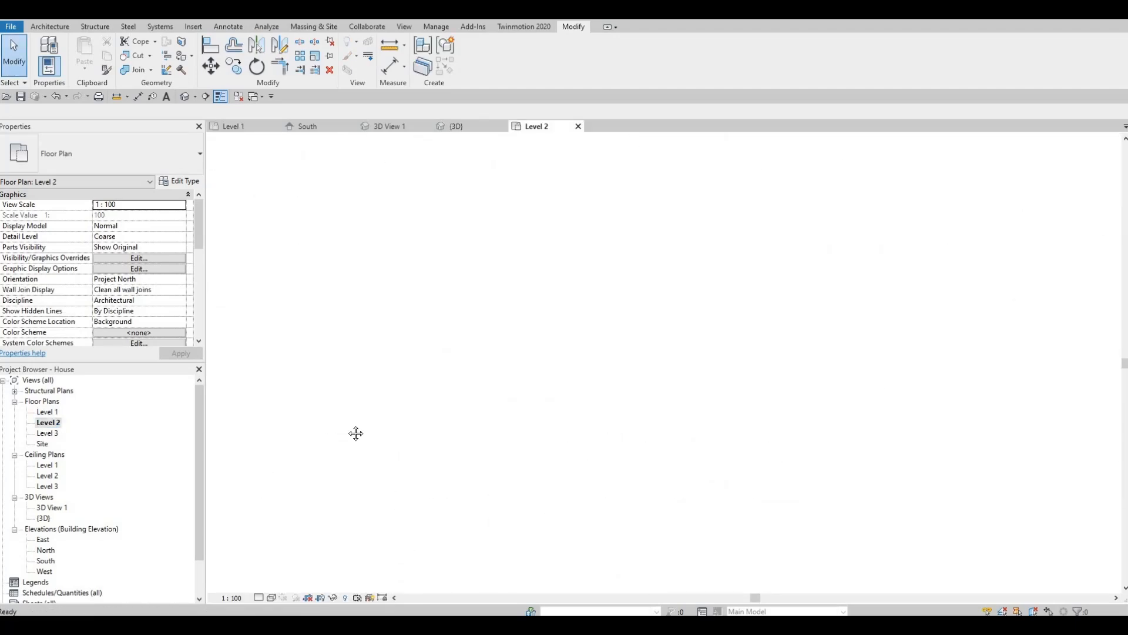
scroll(485, 361, "up", 3)
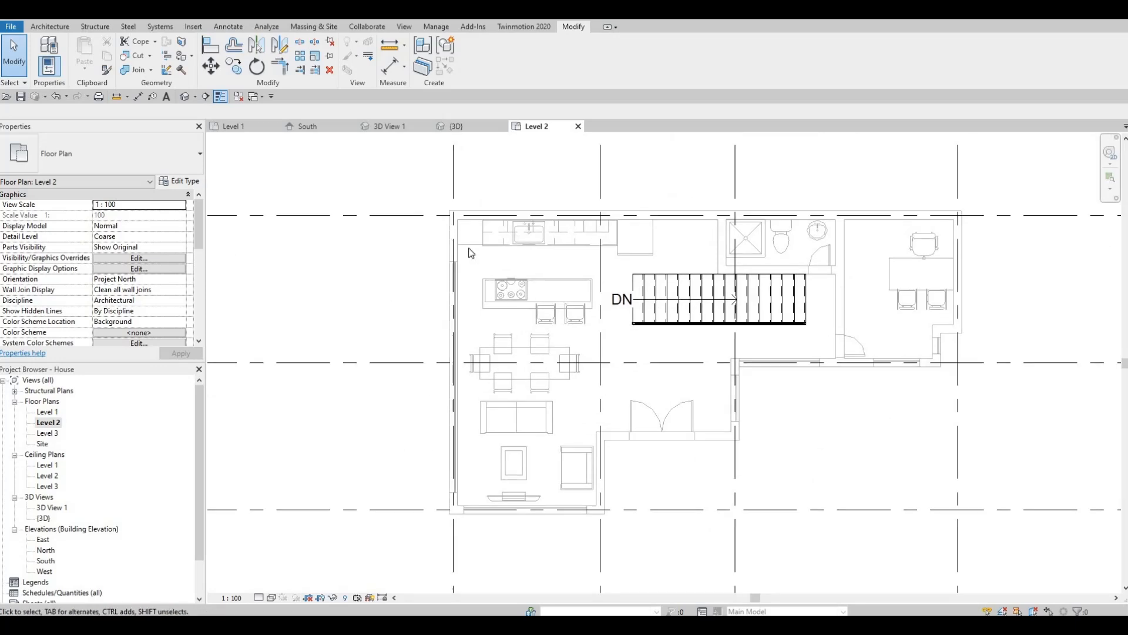
scroll(461, 241, "up", 1)
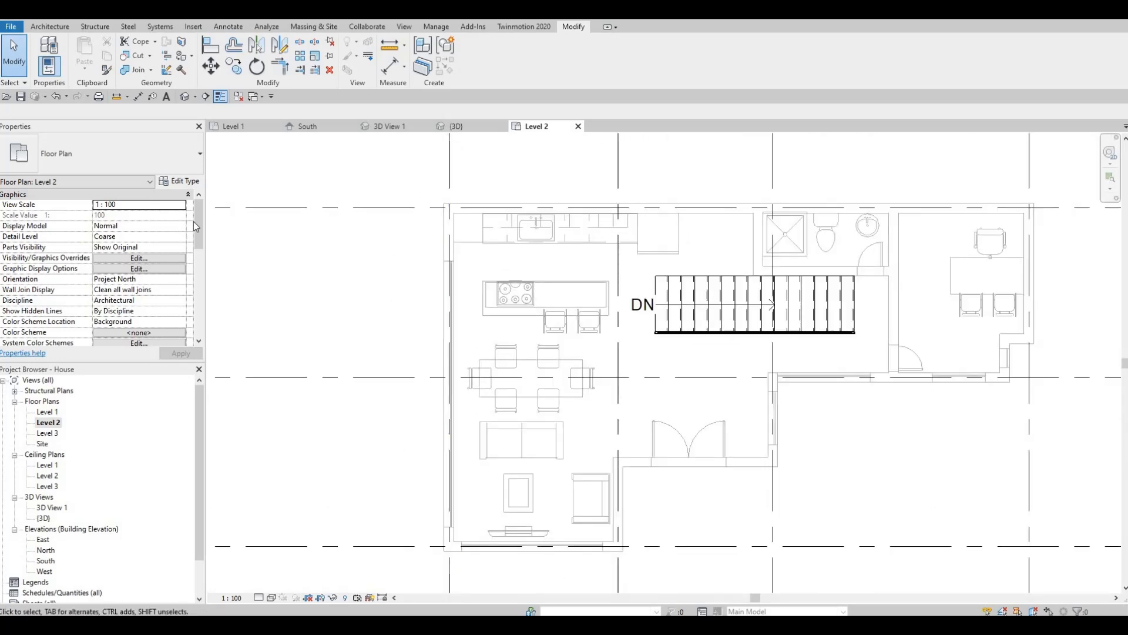
Switch the Level 2 plan's underlay base level to None and restore it to Level 1
scroll(202, 280, "down", 6)
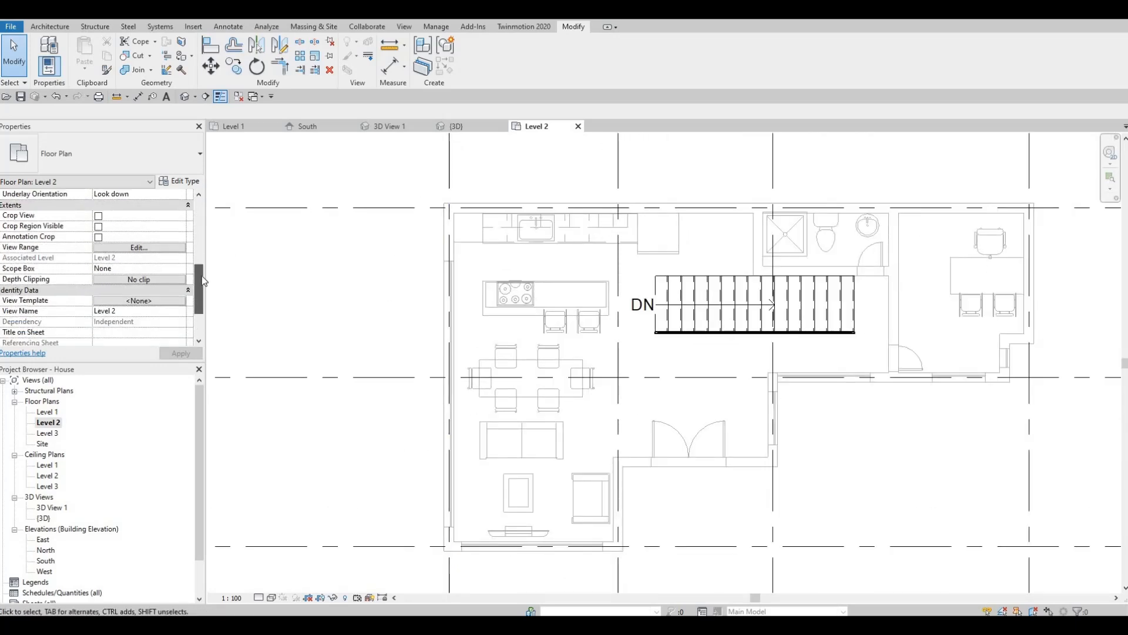
scroll(202, 262, "up", 3)
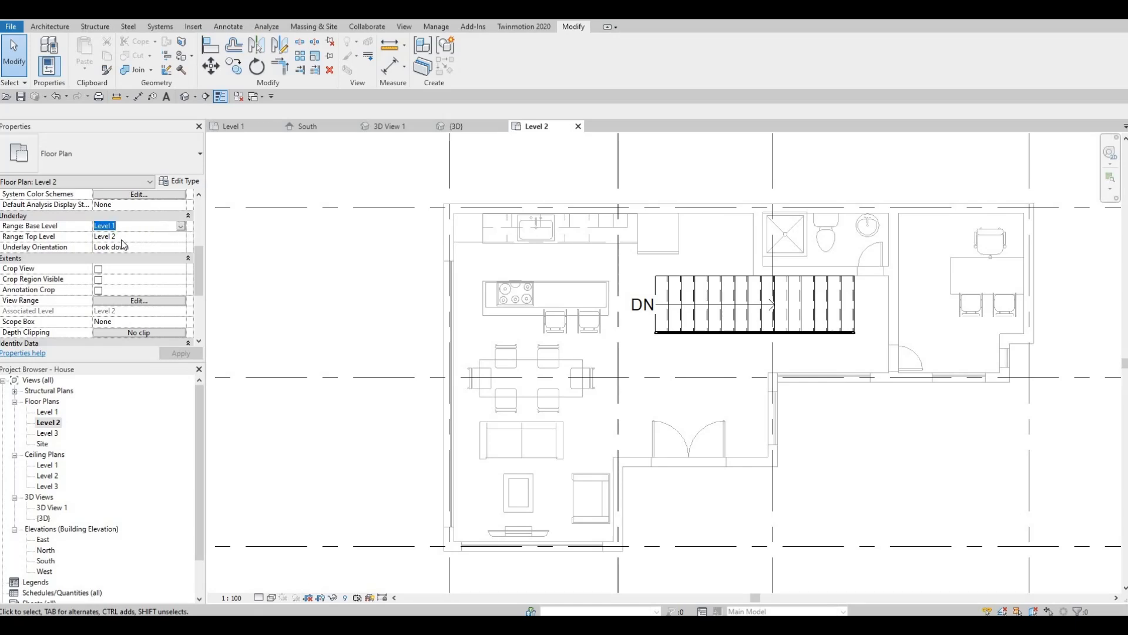
left_click(141, 237)
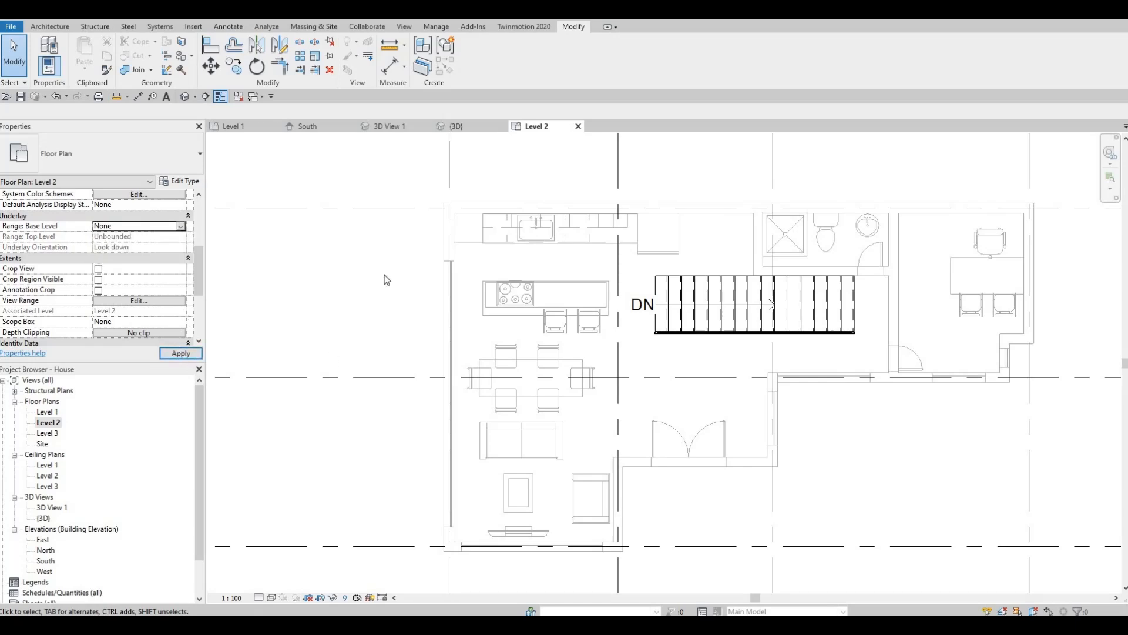
left_click(180, 227)
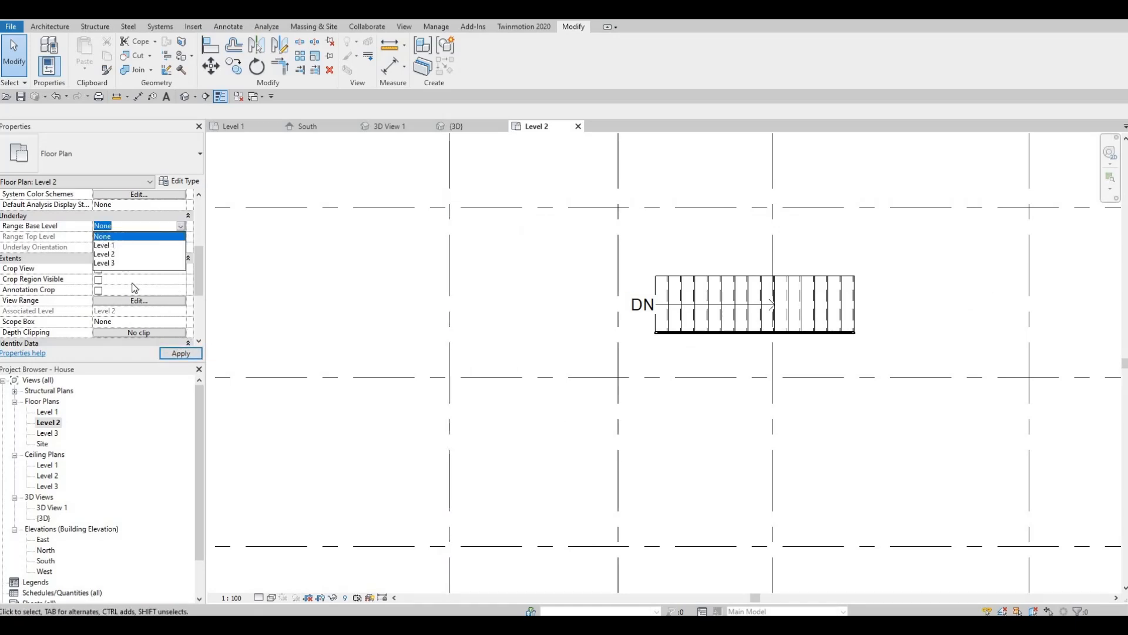
left_click(109, 245)
left_click(175, 354)
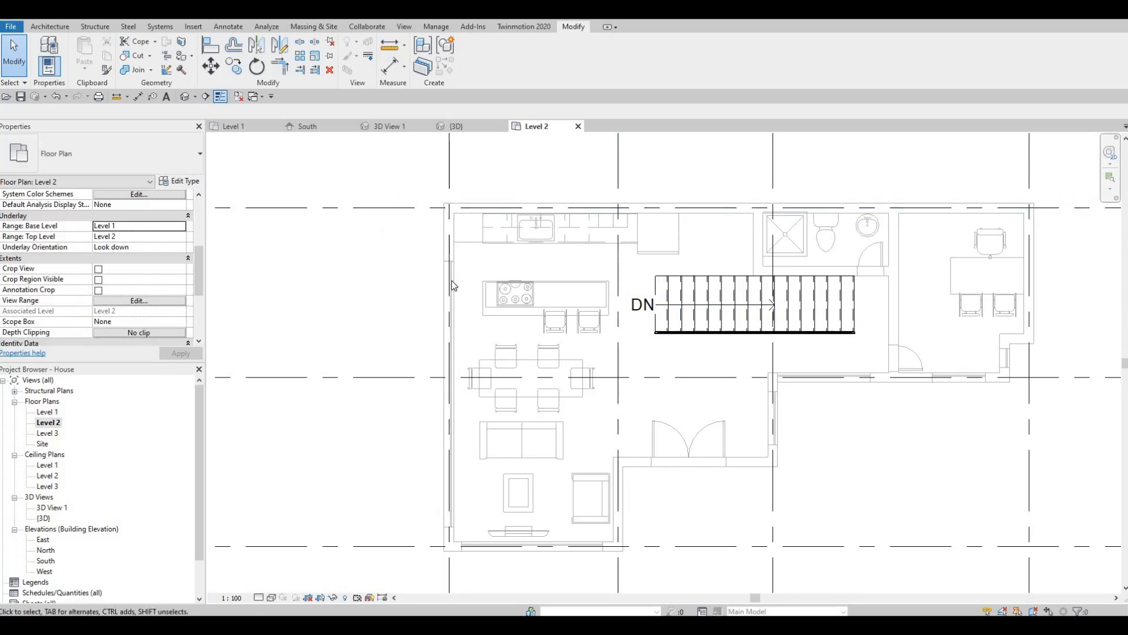
Start a new wall on Level 2 with the Basic Wall type Exterior Wall 1
middle_click_drag(449, 325, 453, 302)
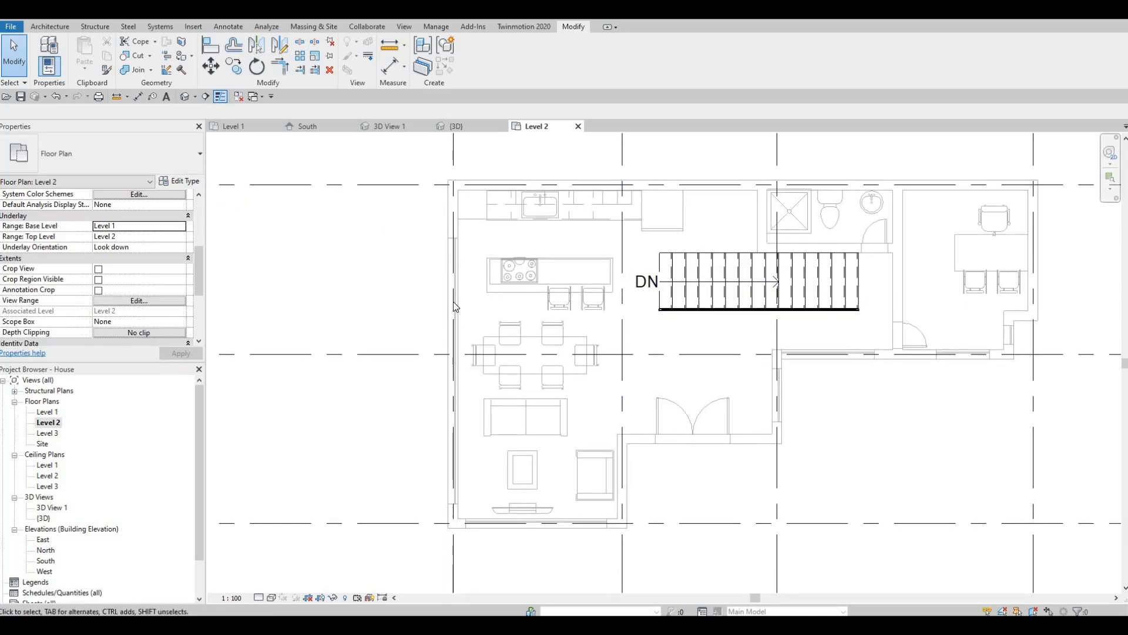
left_click(51, 27)
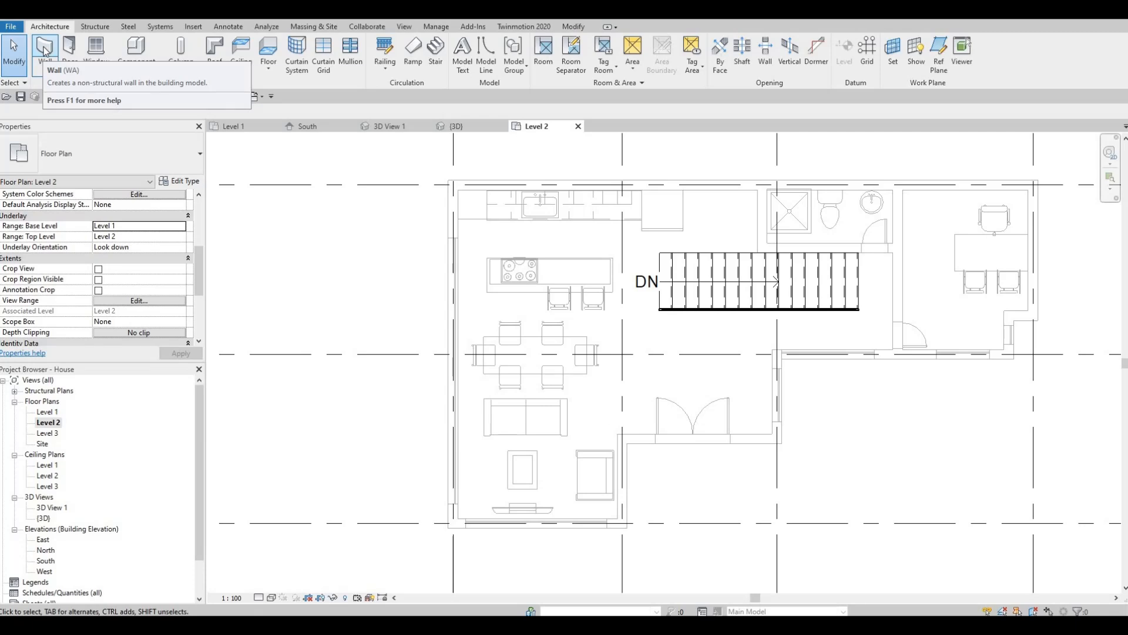
left_click(44, 49)
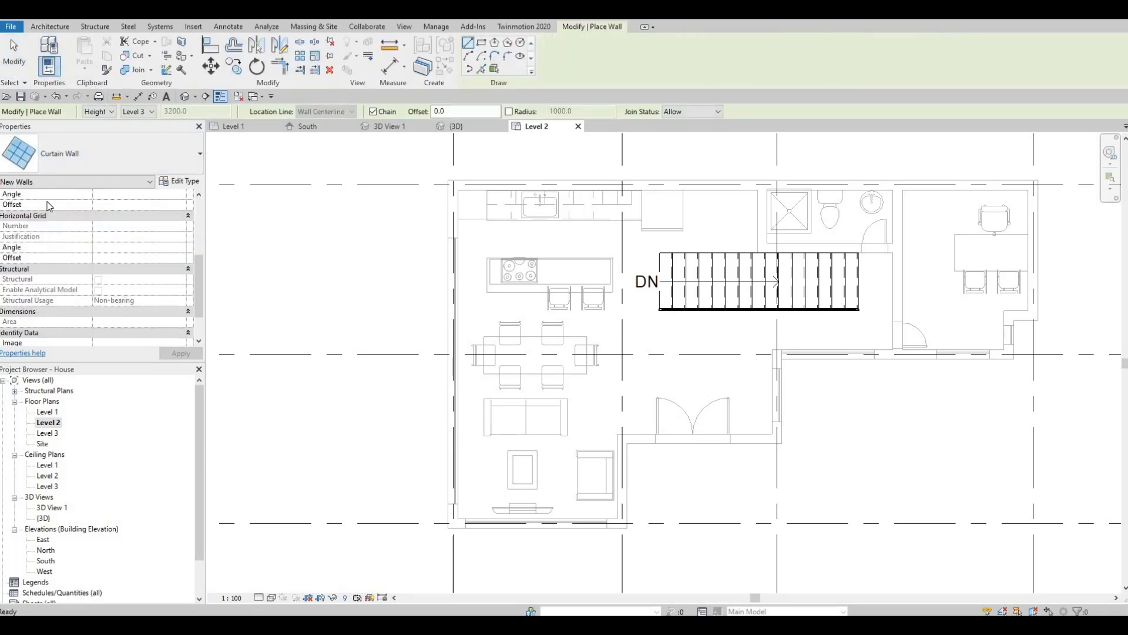
left_click(101, 154)
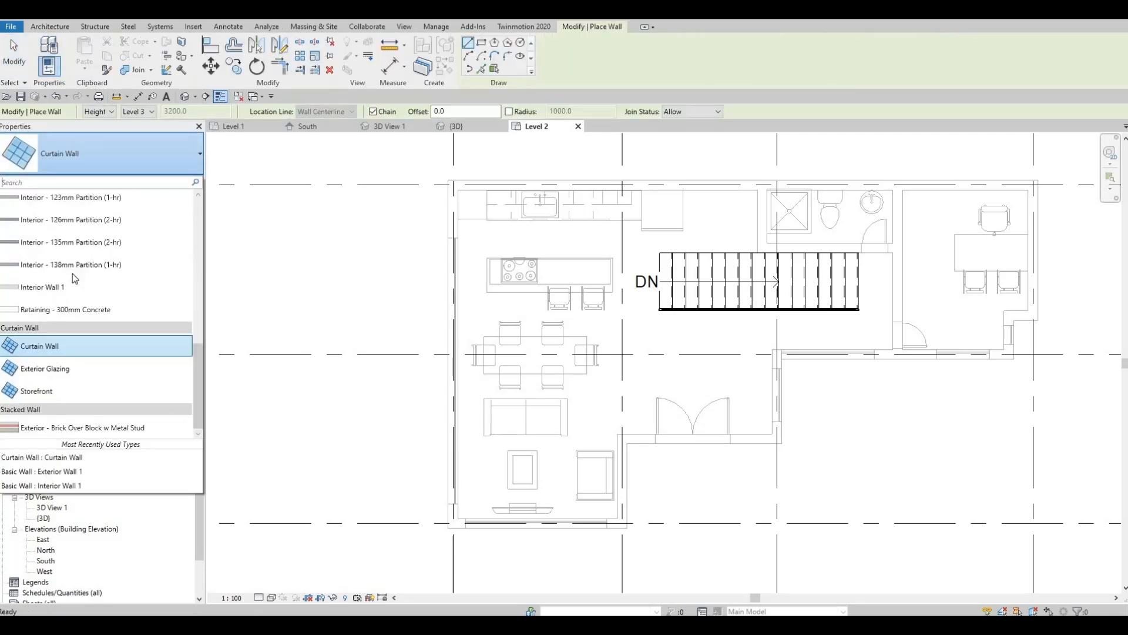
scroll(80, 317, "up", 4)
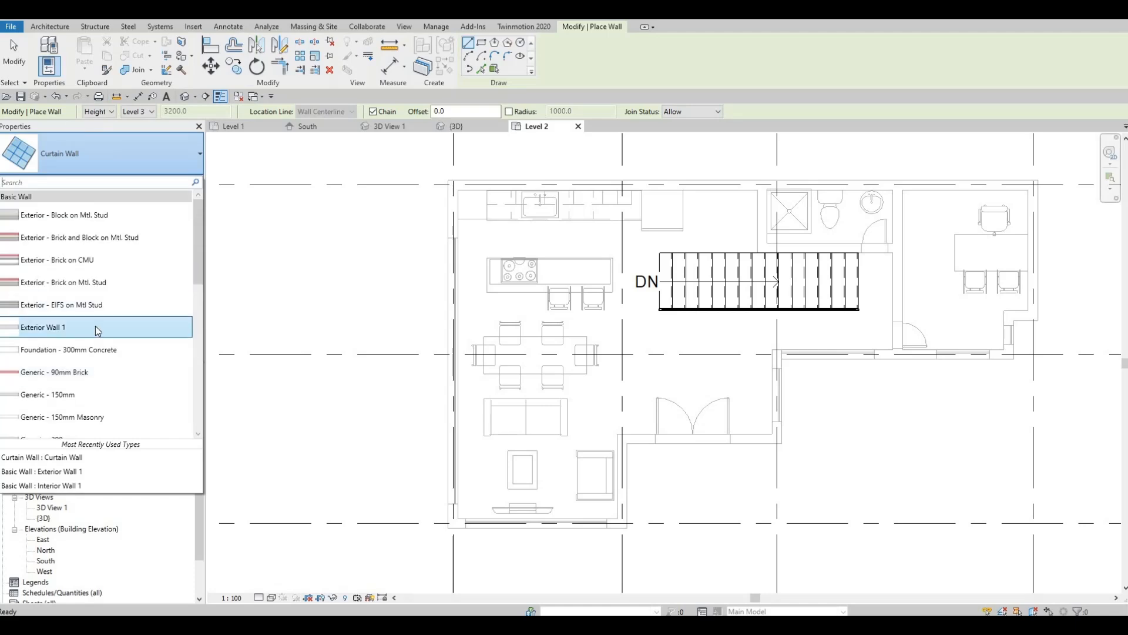
Draw the north exterior wall along grid 1, from grid A to grid D, over the Level 1 underlay
scroll(454, 224, "up", 1)
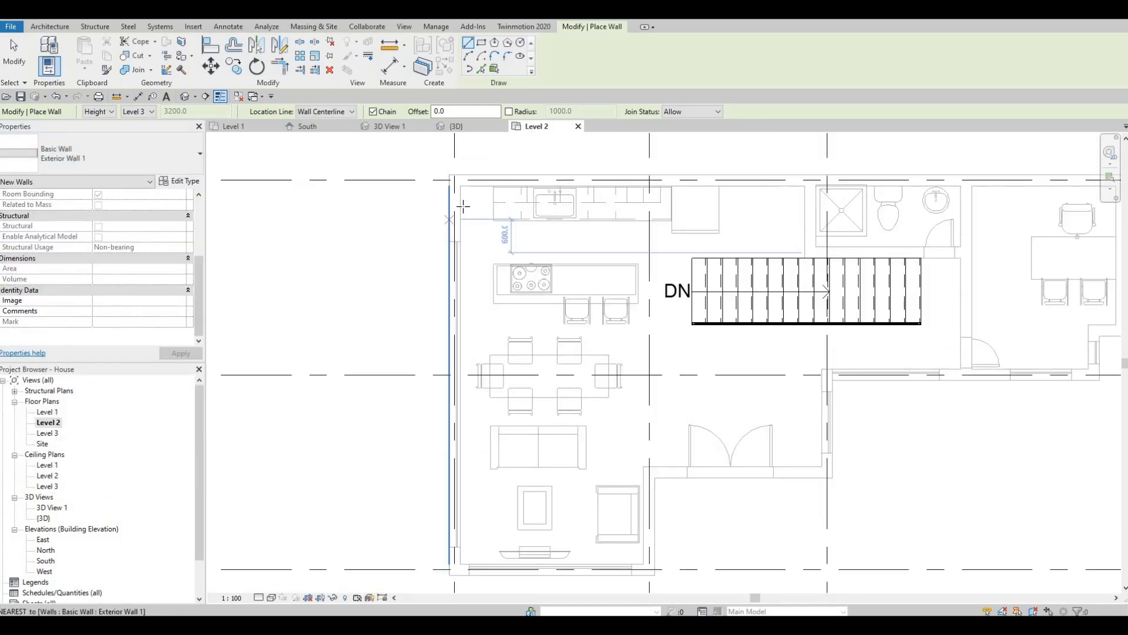
scroll(456, 235, "down", 3)
scroll(450, 288, "down", 4)
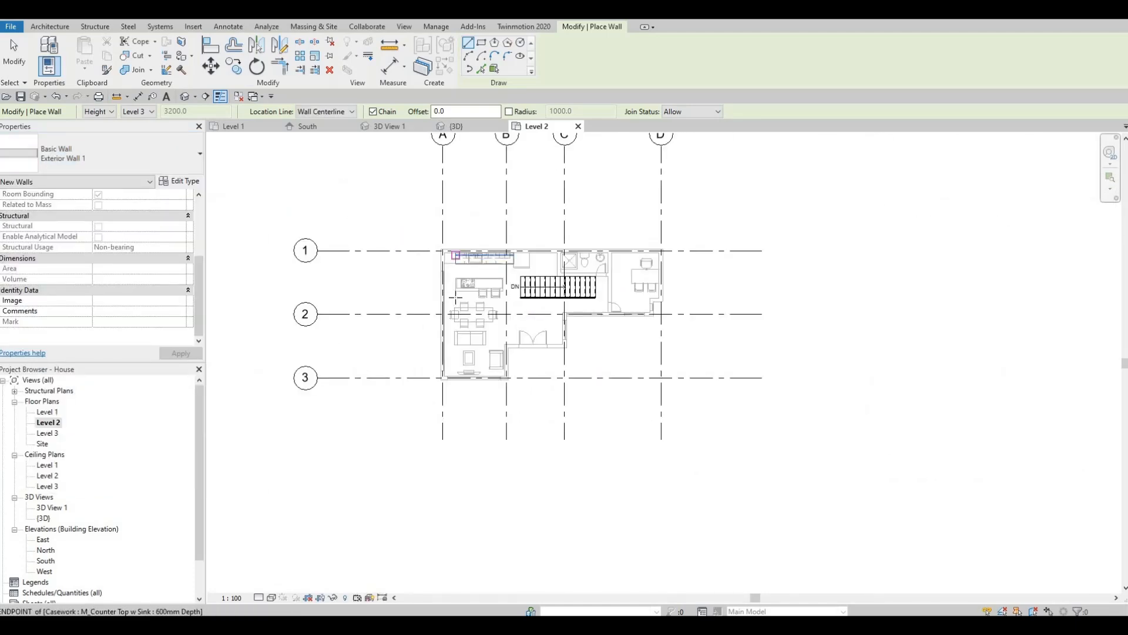
scroll(446, 290, "up", 5)
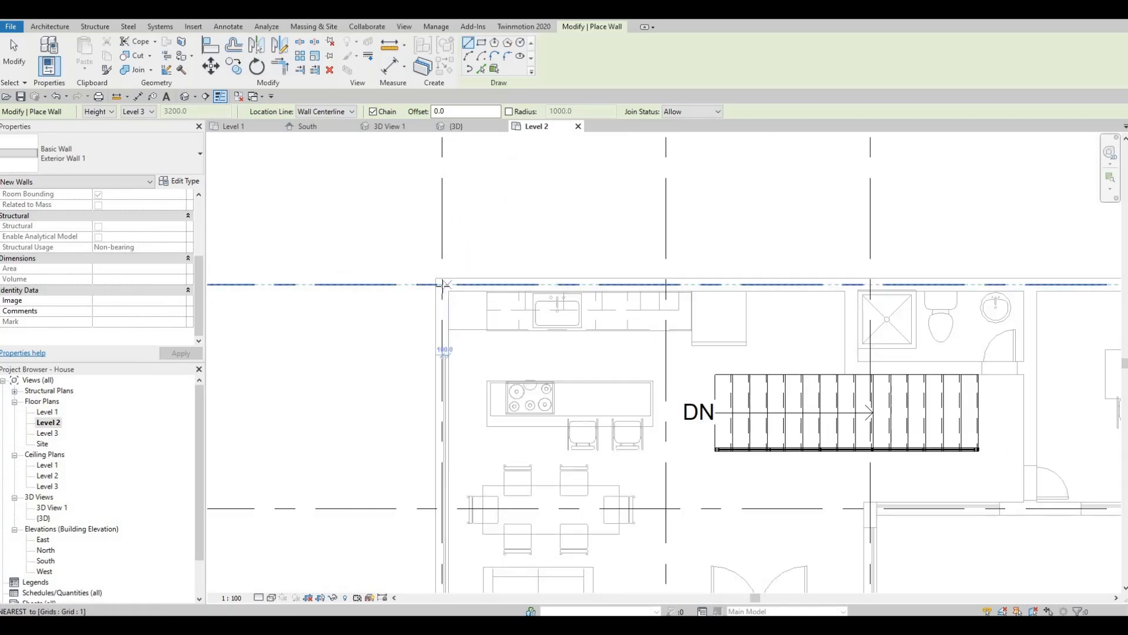
left_click(523, 270)
scroll(587, 276, "down", 5)
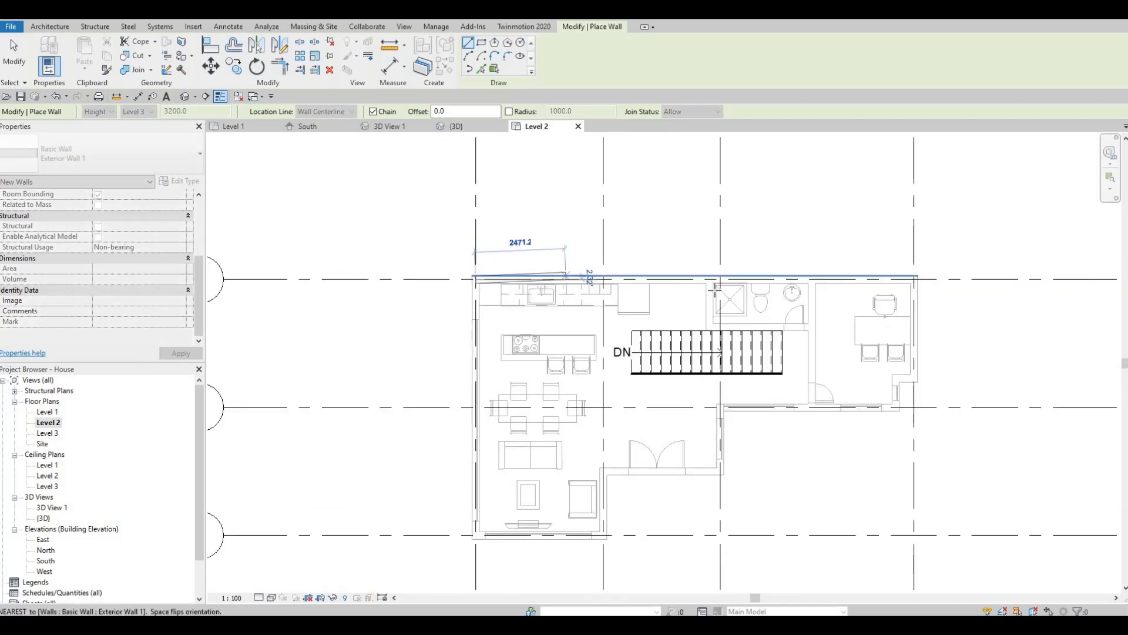
middle_click_drag(717, 312, 630, 349)
scroll(710, 318, "up", 3)
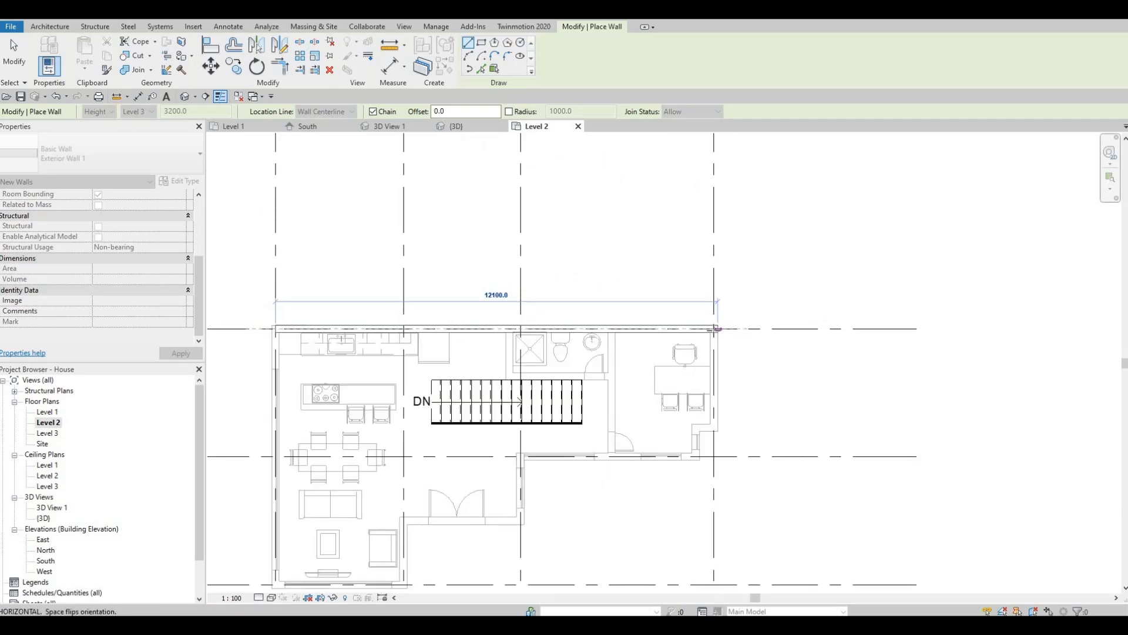
left_click(715, 407)
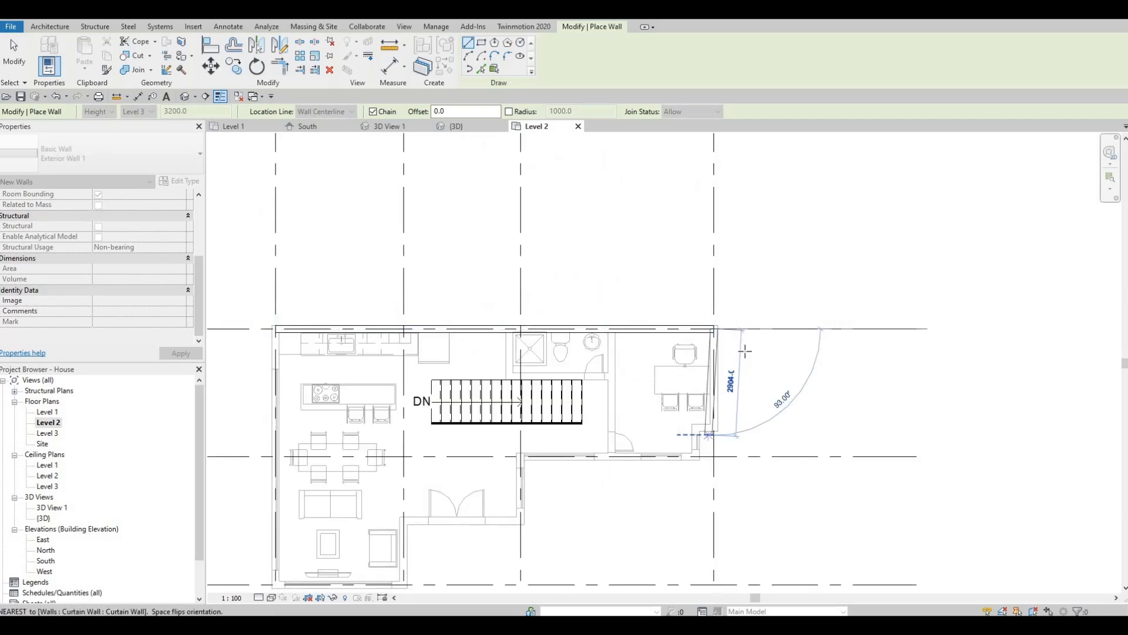
Continue the exterior wall 2700 mm south along grid D, 500 mm west, and south to grid 2, tracing the jog below
scroll(741, 377, "down", 2)
scroll(739, 379, "up", 4)
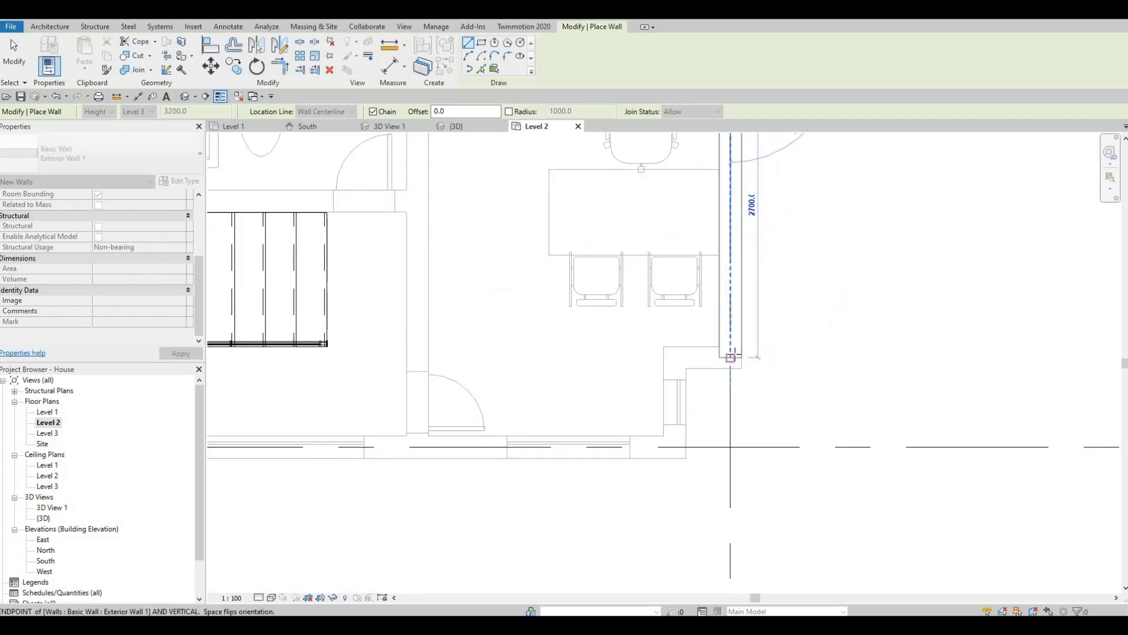
left_click(679, 356)
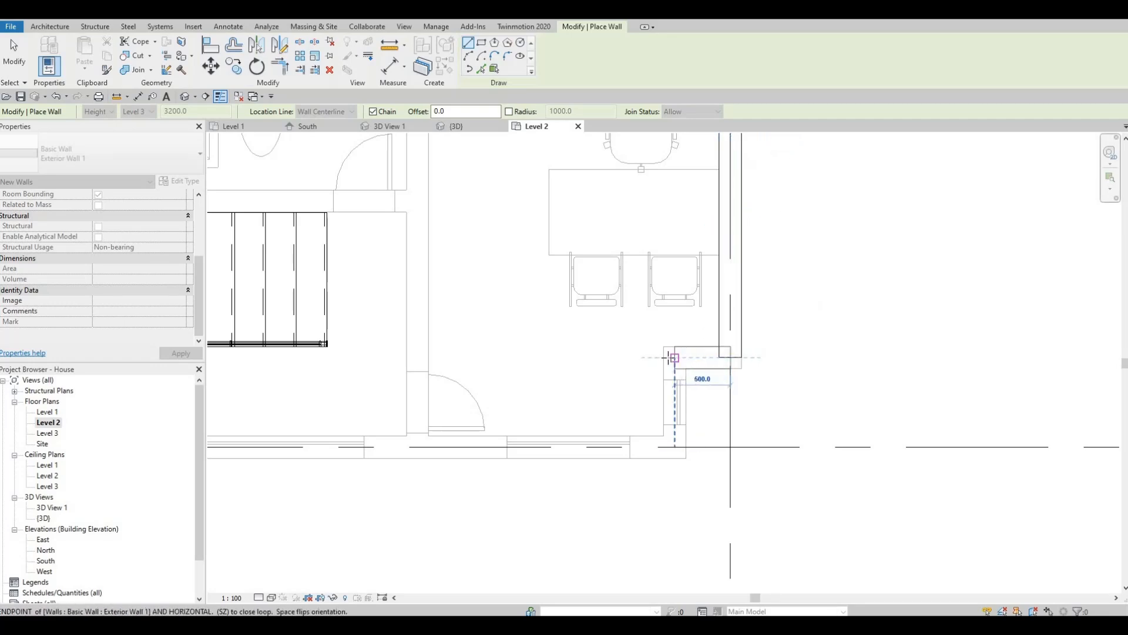
left_click(675, 358)
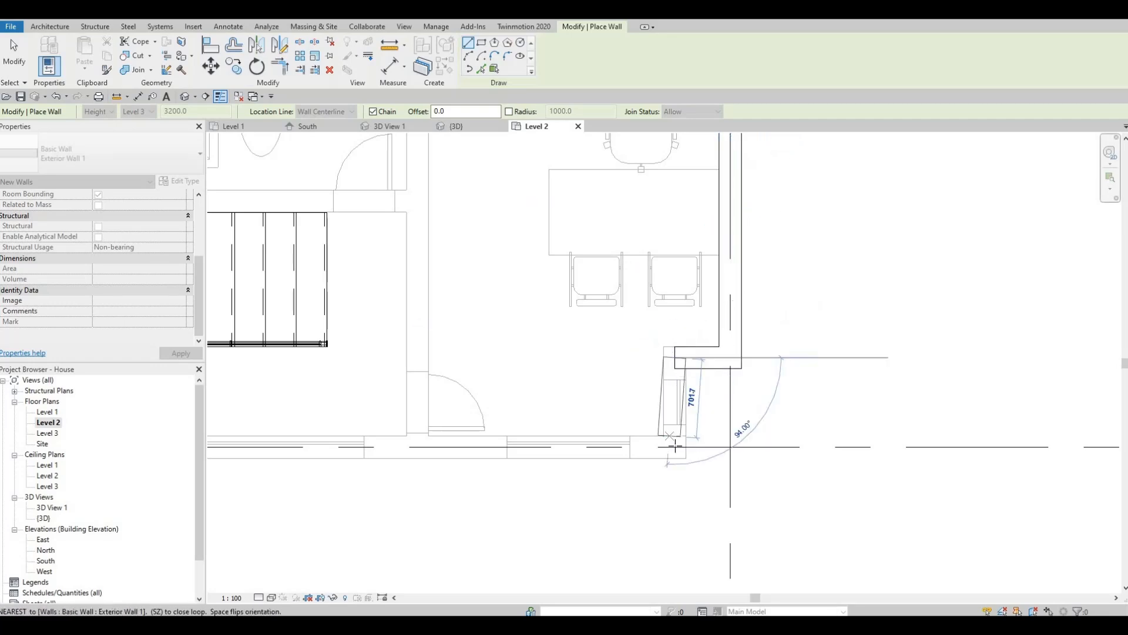
left_click(526, 430)
Continue the exterior wall 8000 mm west along grid 2 to its intersection with grid B
scroll(588, 456, "down", 4)
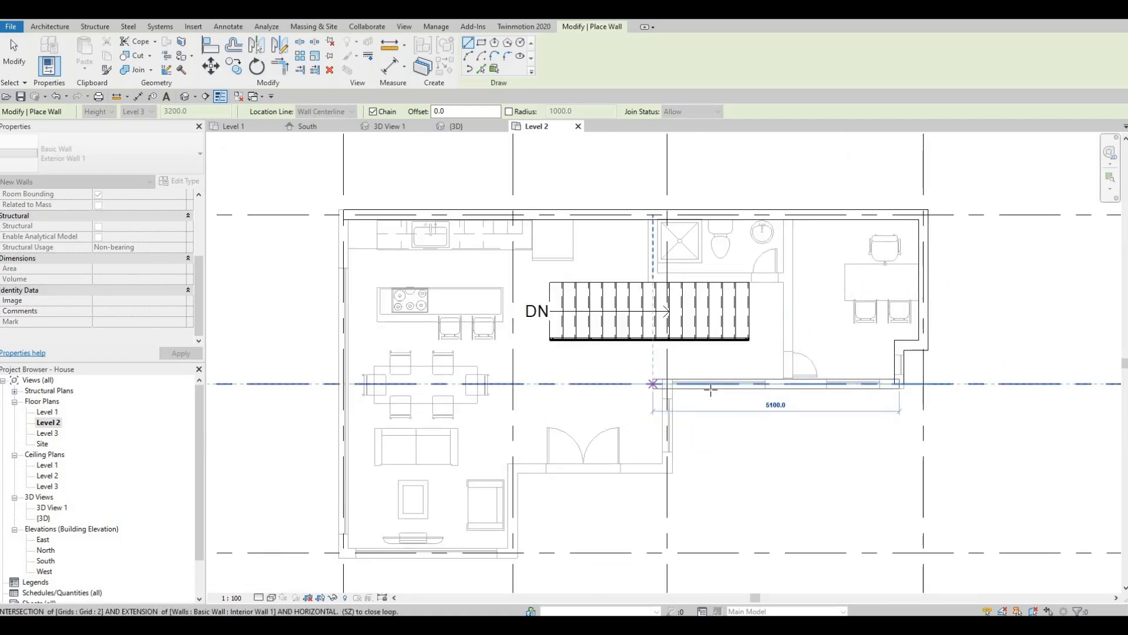
middle_click_drag(683, 386, 709, 391)
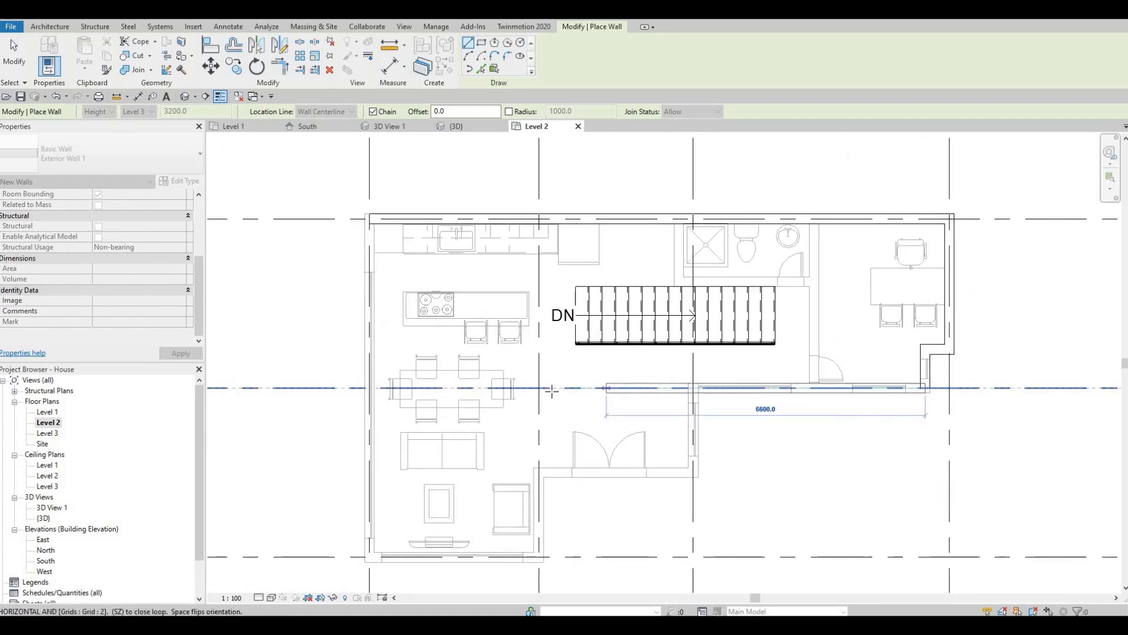
scroll(540, 389, "up", 2)
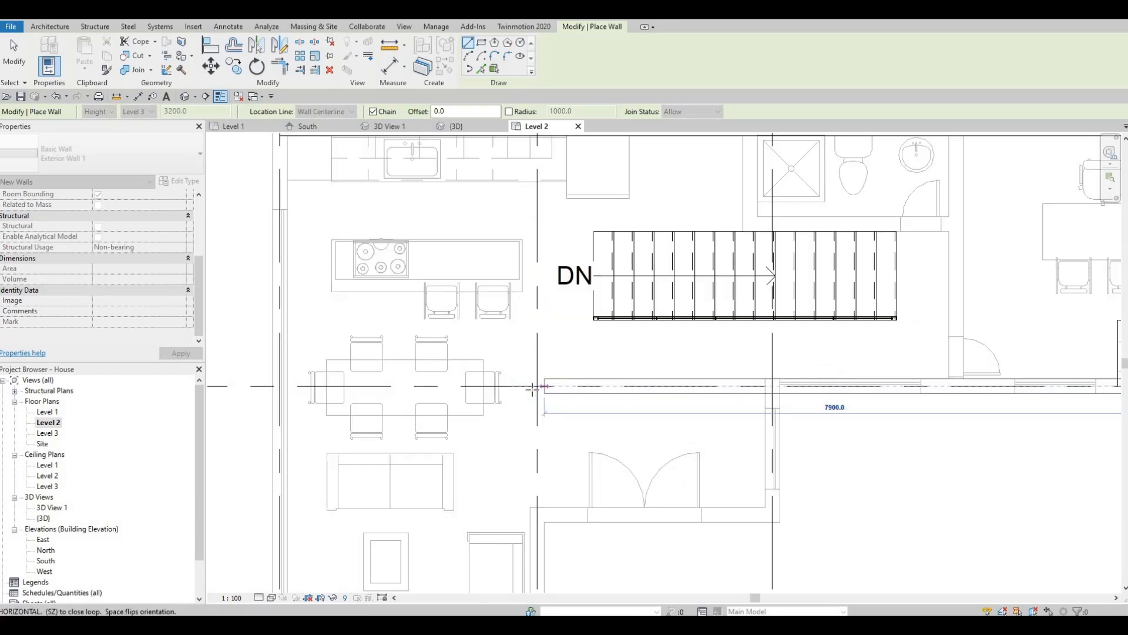
scroll(538, 388, "down", 4)
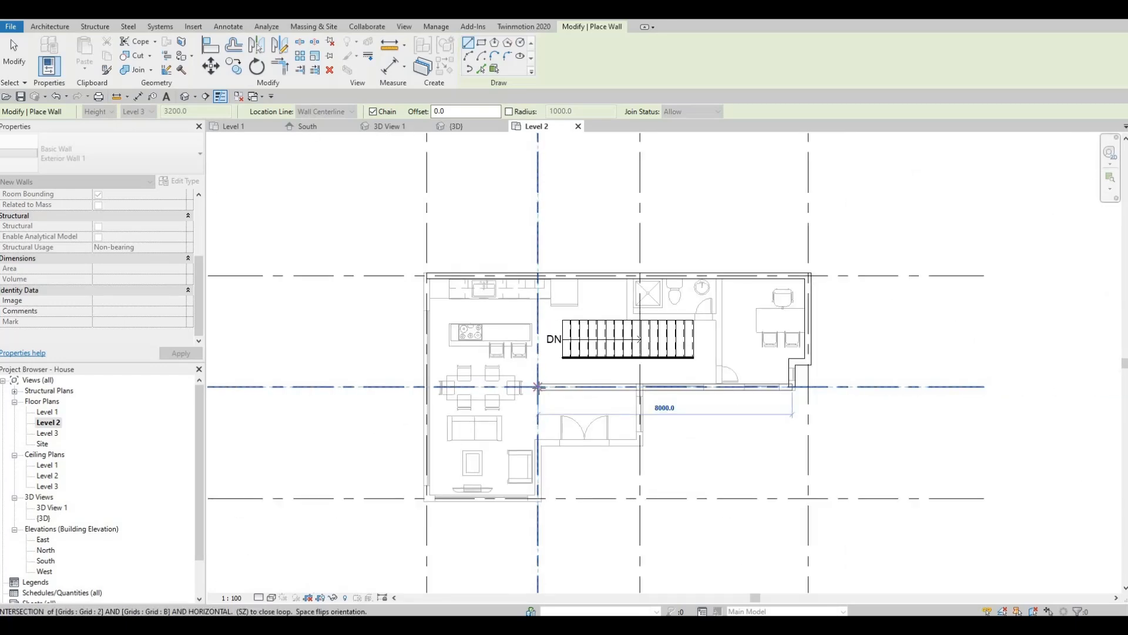
scroll(539, 387, "up", 2)
scroll(690, 364, "down", 1)
middle_click_drag(538, 388, 707, 260)
left_click(691, 364)
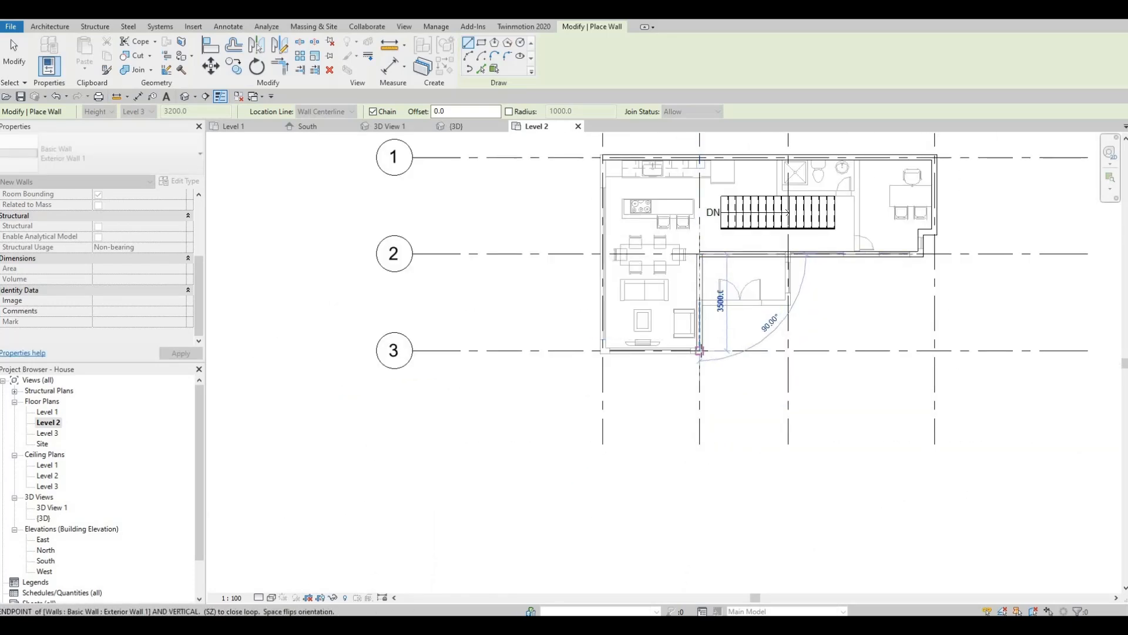
Continue the exterior wall 3500 mm south along grid B to grid 3, and west along grid 3 to grid A
scroll(699, 352, "down", 2)
scroll(711, 371, "up", 3)
scroll(693, 347, "up", 2)
left_click(698, 357)
scroll(743, 374, "down", 4)
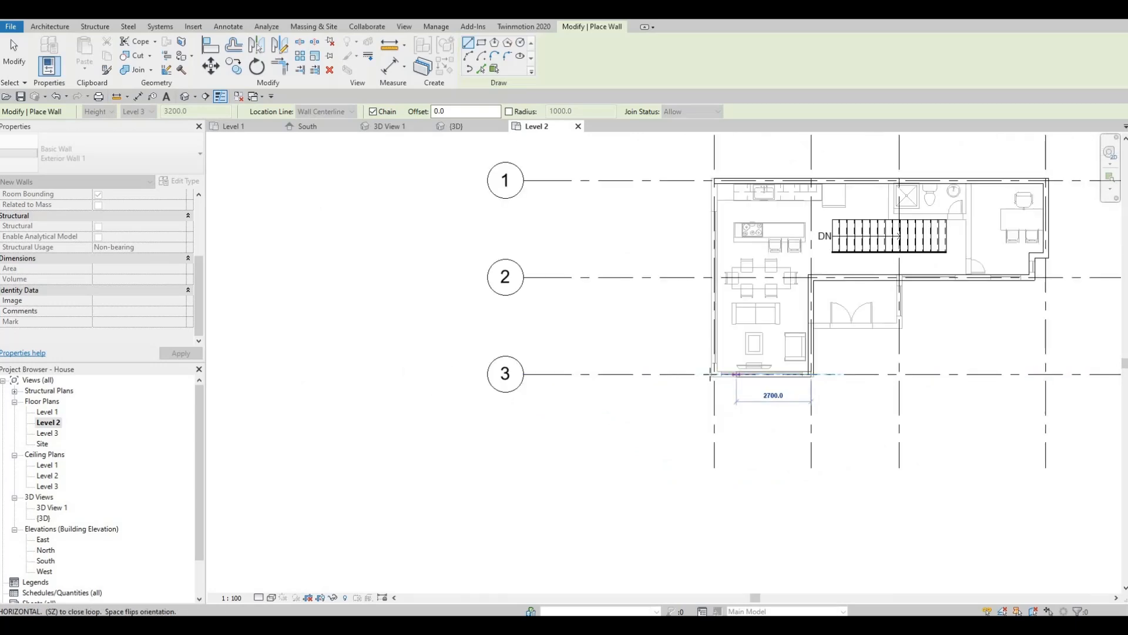
scroll(710, 375, "up", 5)
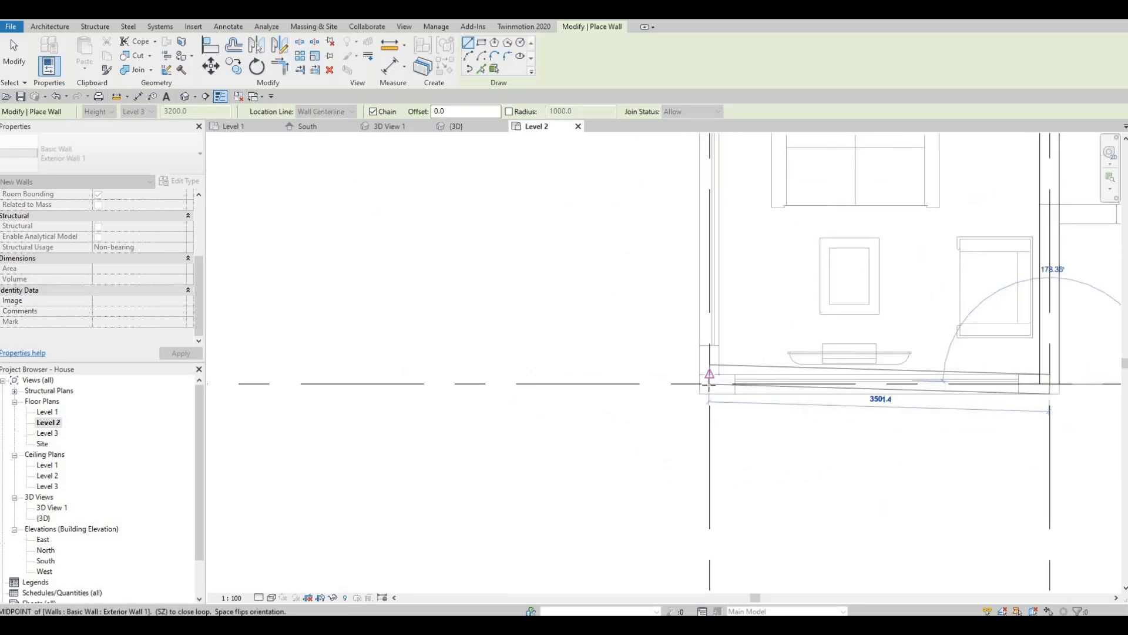
left_click(709, 383)
Close the exterior wall loop by drawing the west wall along grid A up to grid 1, and finish the command
scroll(700, 400, "down", 5)
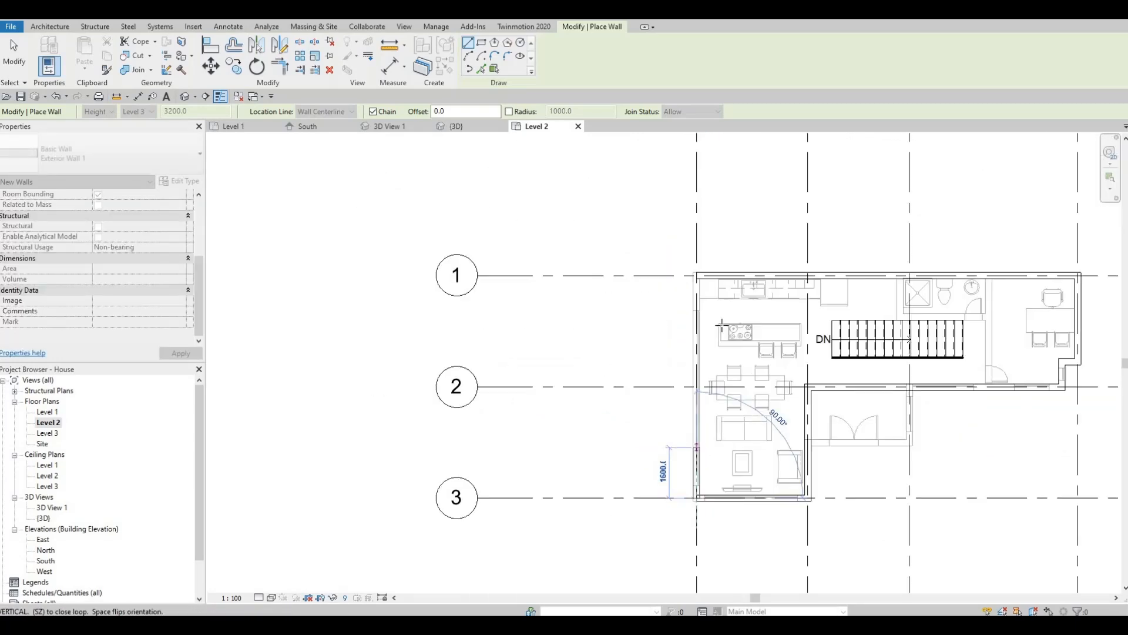
scroll(699, 299, "up", 5)
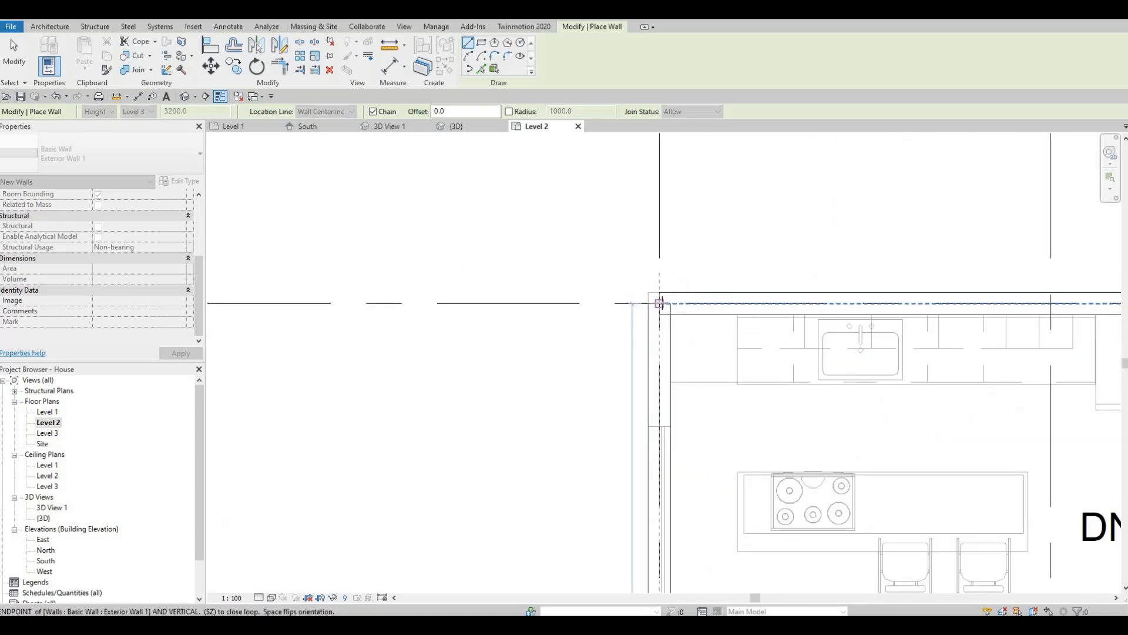
left_click(661, 304)
scroll(713, 327, "down", 5)
key("Escape")
key("Escape")
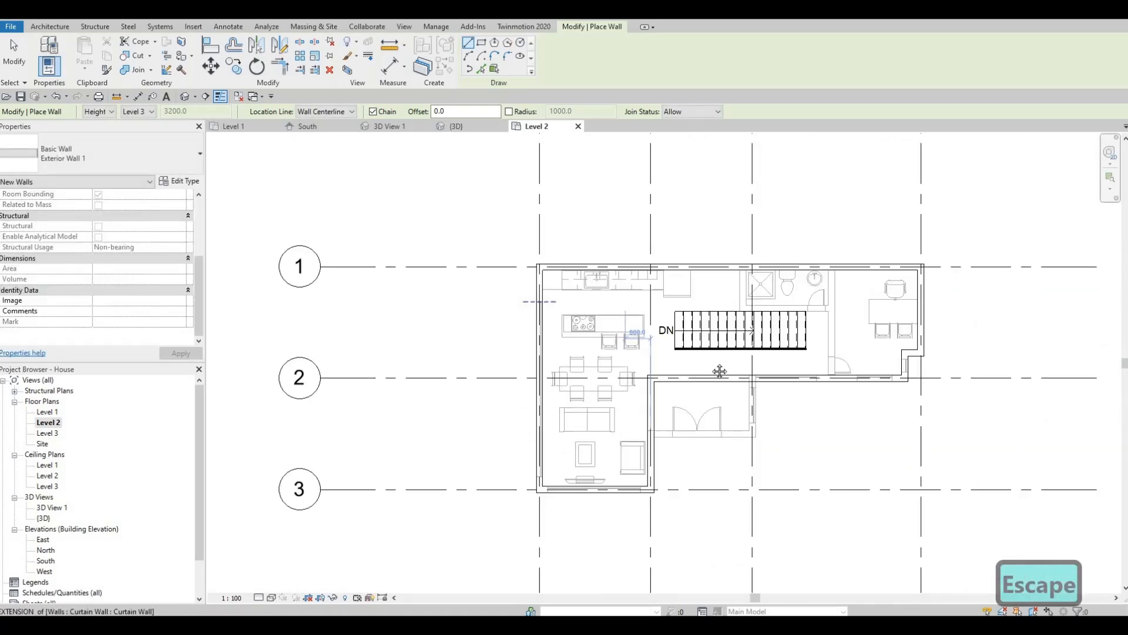
Start another wall on Level 2 with the Curtain Wall type
middle_click_drag(920, 364, 831, 343)
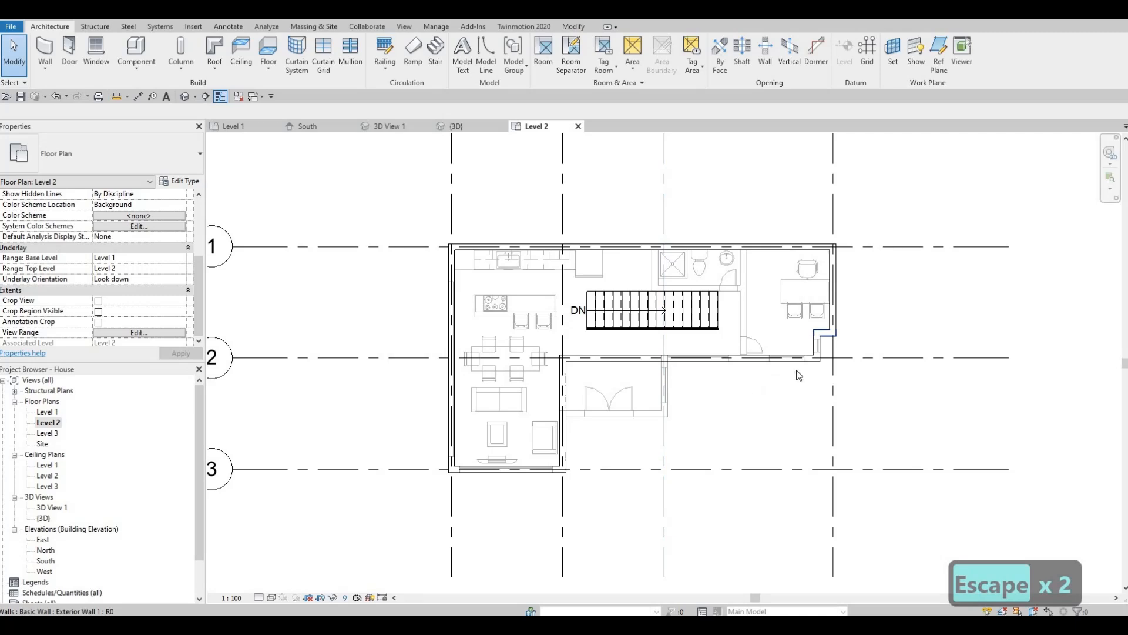
middle_click_drag(674, 381, 712, 365)
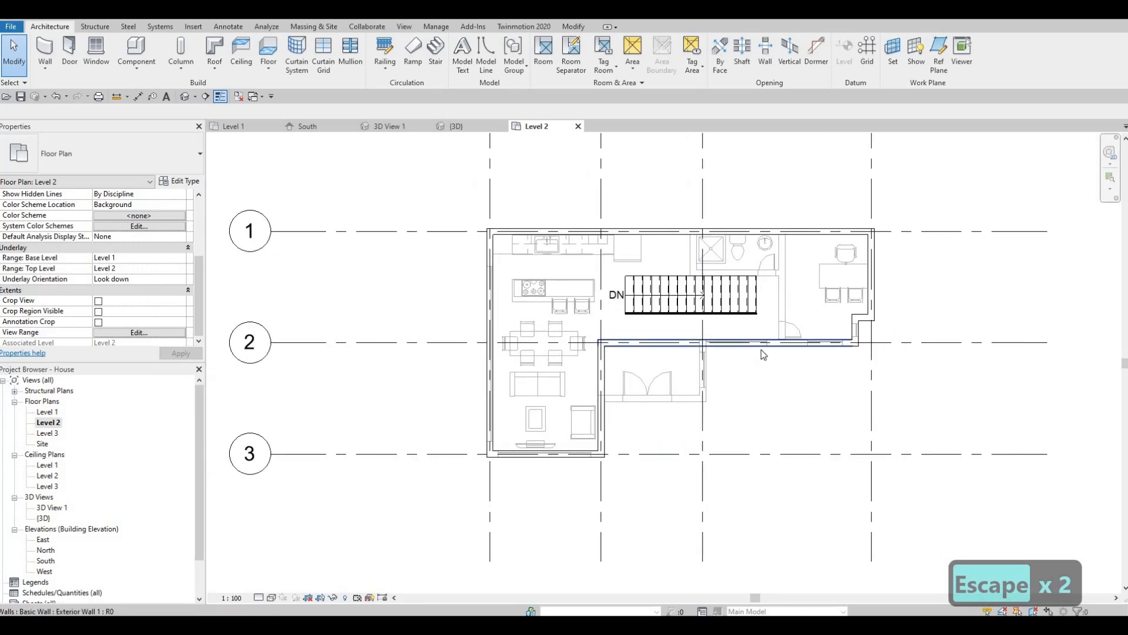
scroll(736, 360, "up", 4)
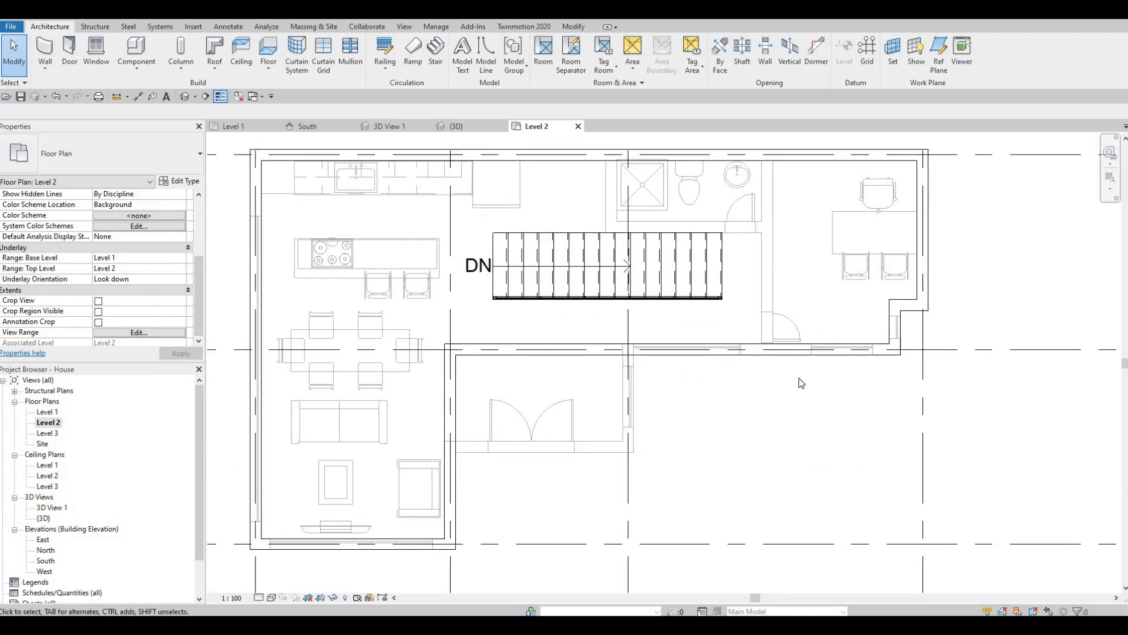
scroll(800, 375, "up", 3)
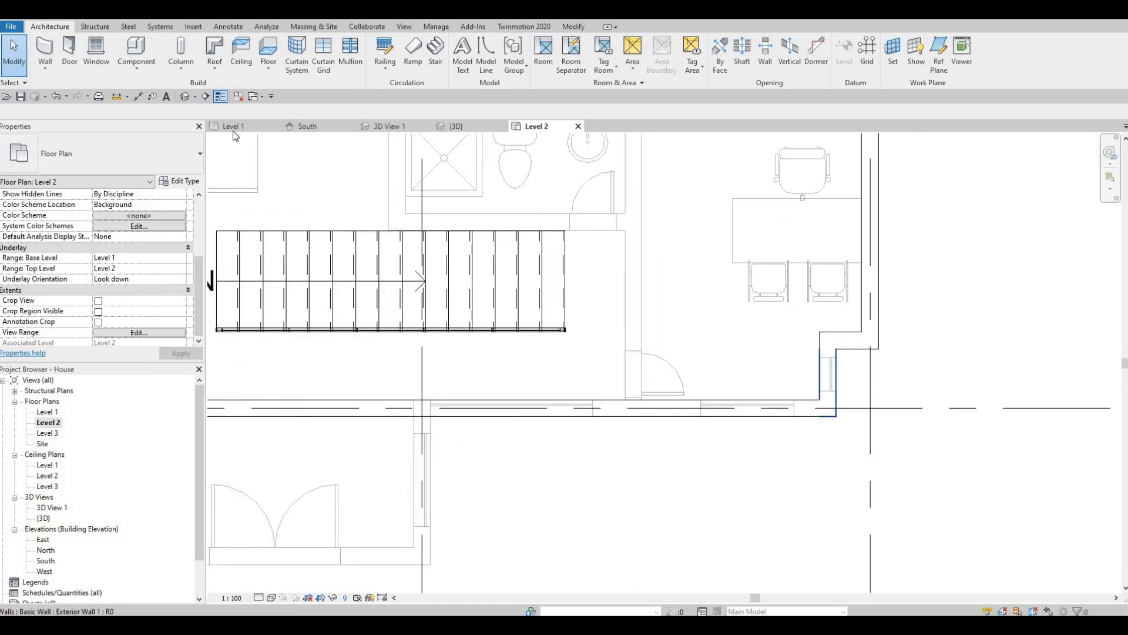
left_click(45, 50)
left_click(106, 159)
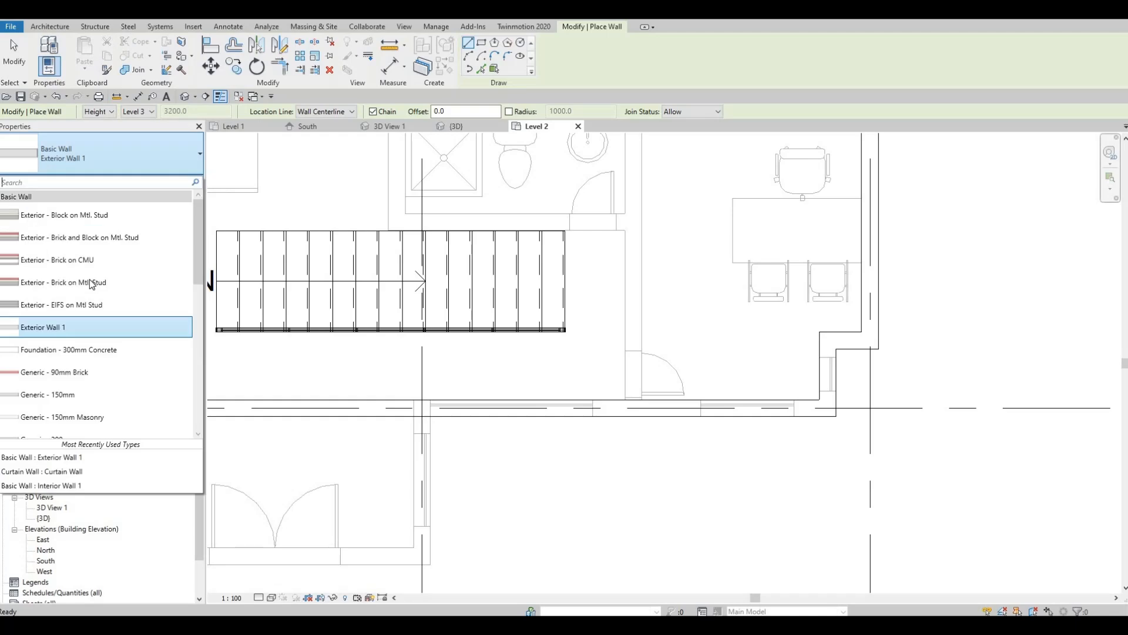
scroll(60, 349, "down", 3)
scroll(59, 349, "down", 1)
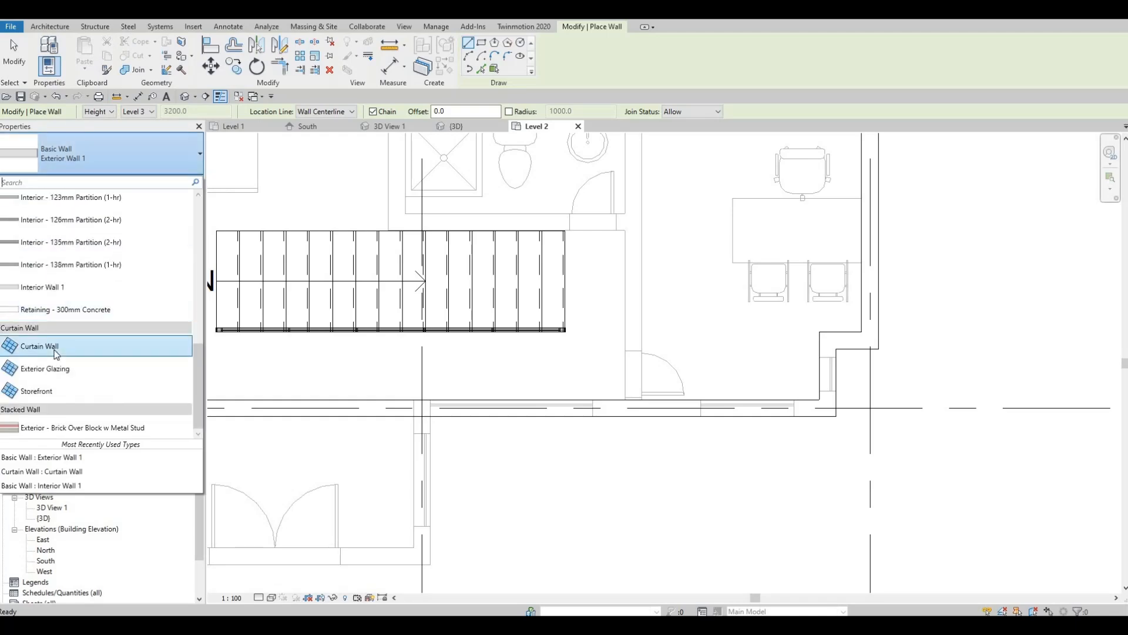
left_click(60, 347)
Draw a curtain wall in the short east jog wall above grid 2, matching the underlay's window opening
scroll(866, 400, "up", 3)
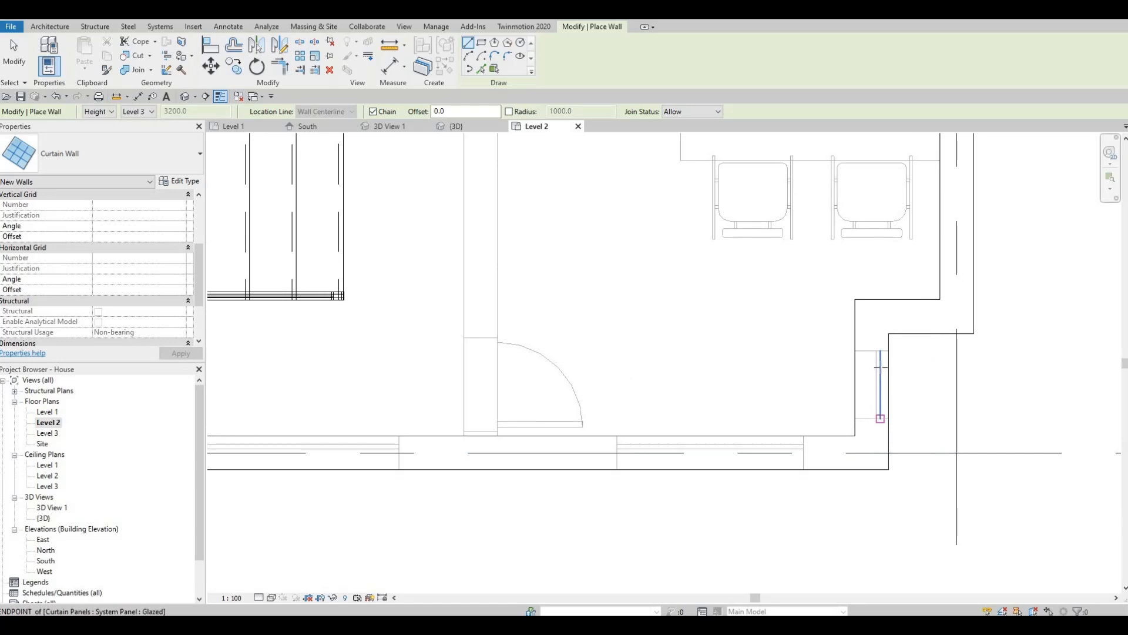
left_click(881, 419)
key("Escape")
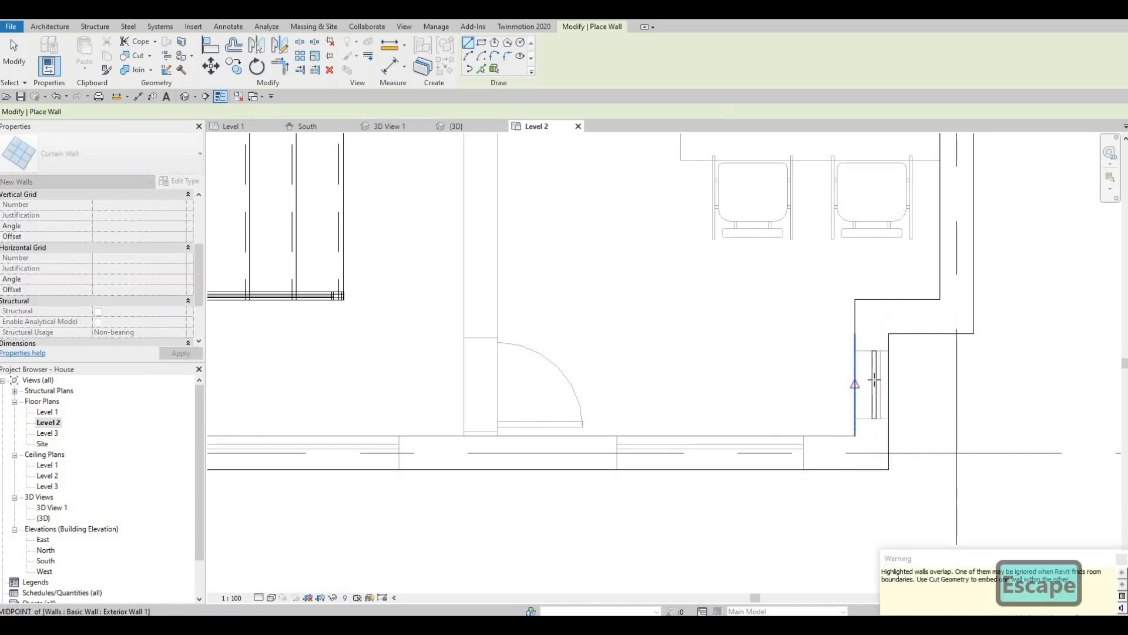
Draw a curtain wall along the exterior wall on grid 2, matching the easternmost underlay window opening
middle_click_drag(864, 338, 875, 292)
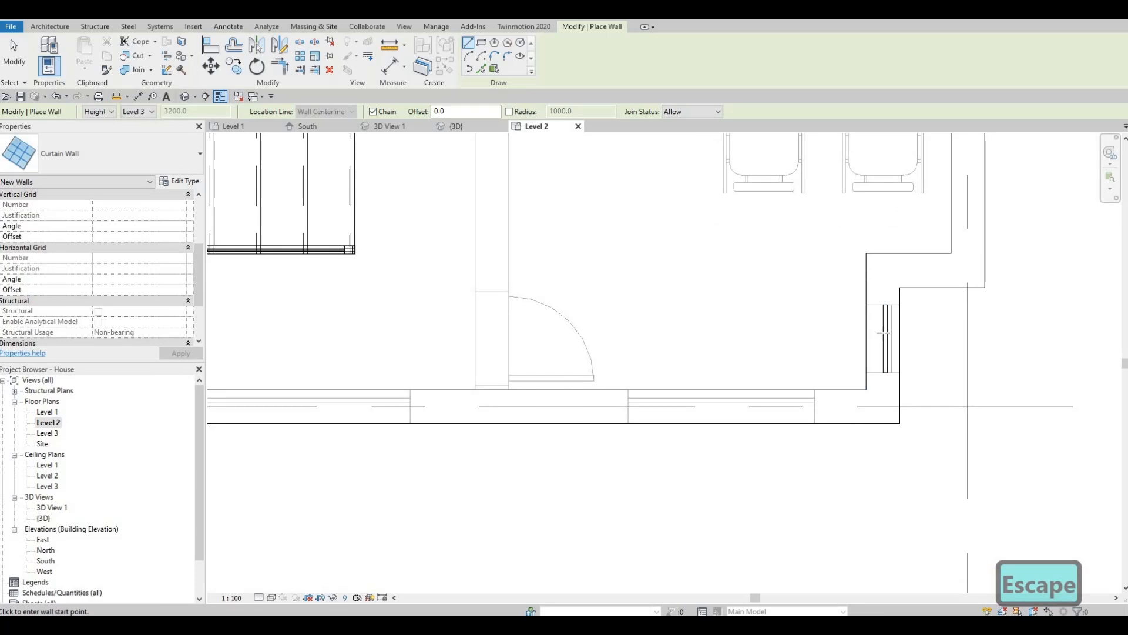
scroll(811, 370, "down", 2)
scroll(713, 378, "up", 4)
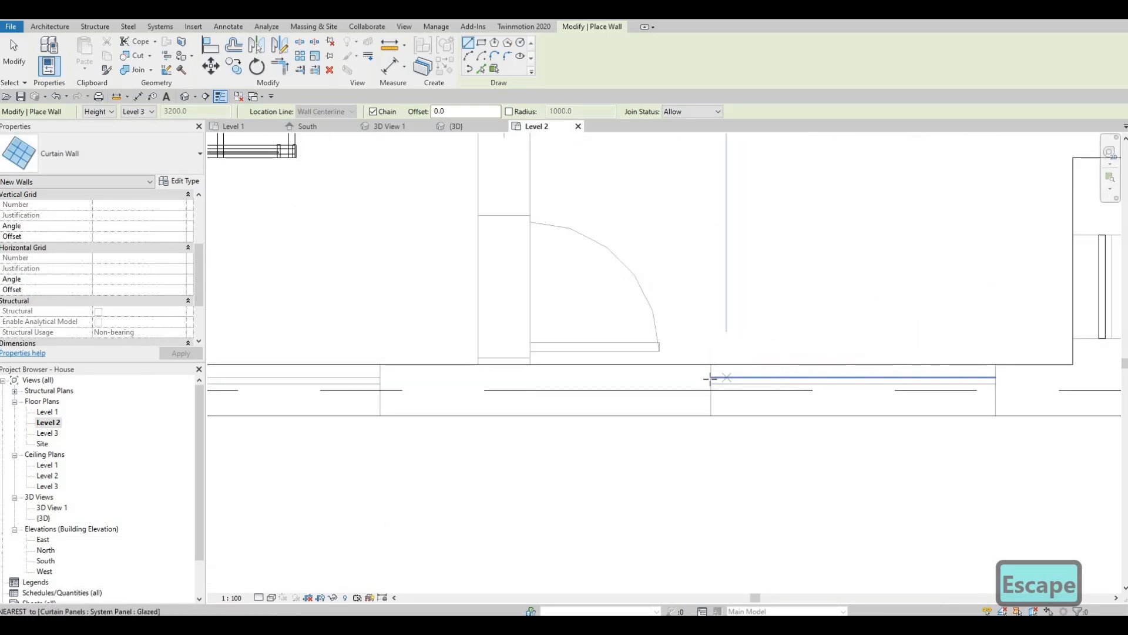
left_click(985, 383)
key("Escape")
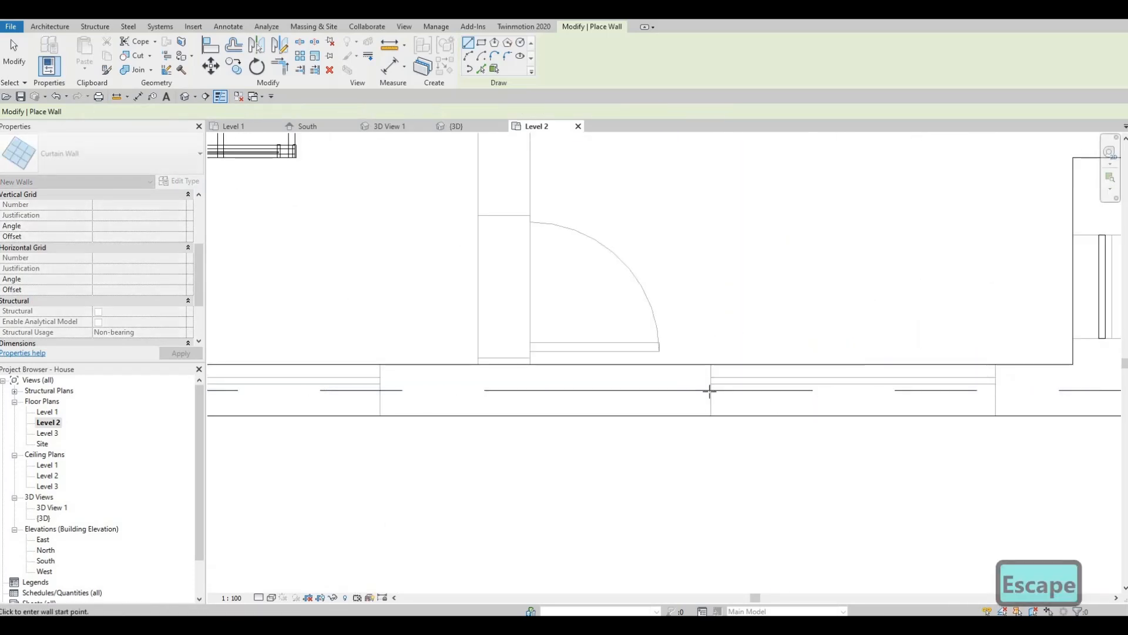
left_click(989, 389)
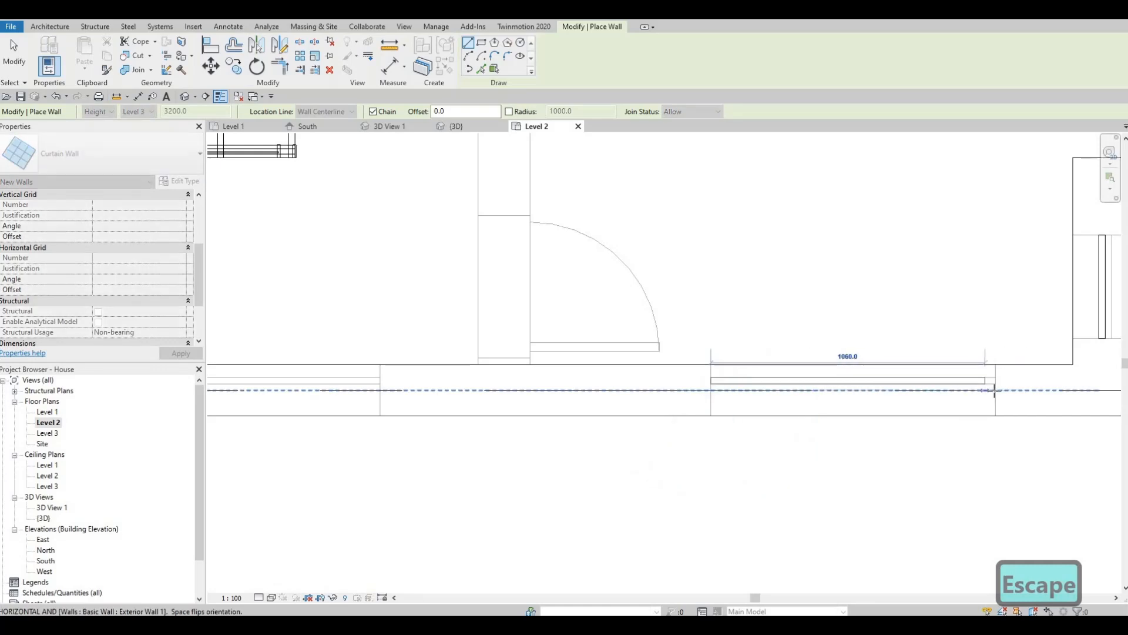
key("Escape")
Draw a curtain wall along grid 2 filling the underlay's window opening just east of grid C
middle_click_drag(603, 375, 959, 362)
middle_click_drag(235, 373, 635, 342)
left_click(633, 343)
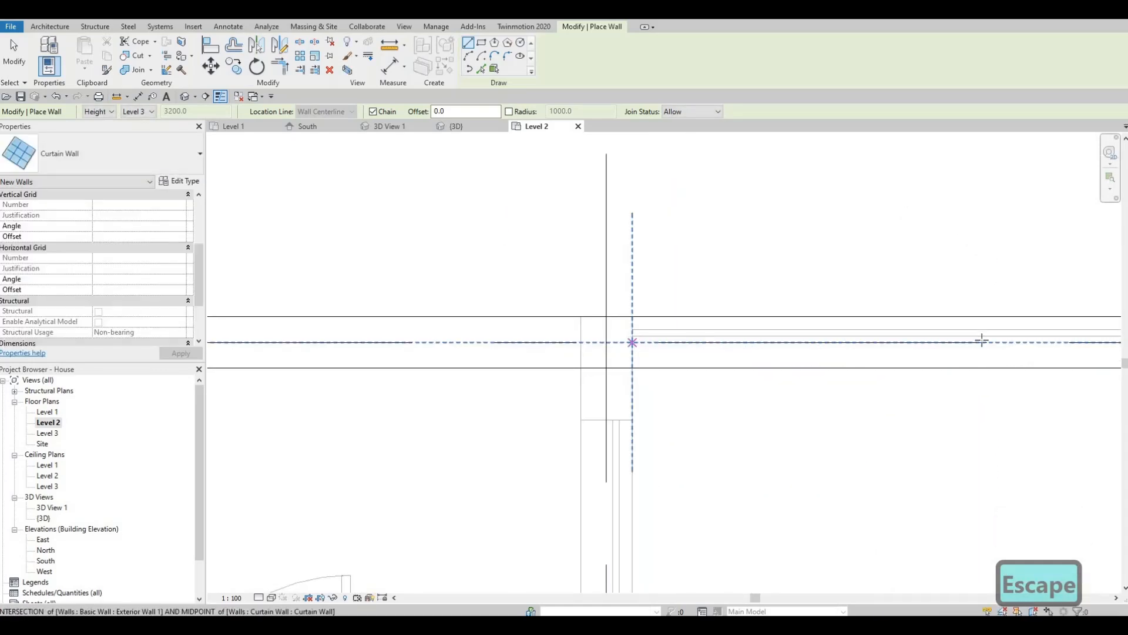
middle_click_drag(986, 306, 671, 267)
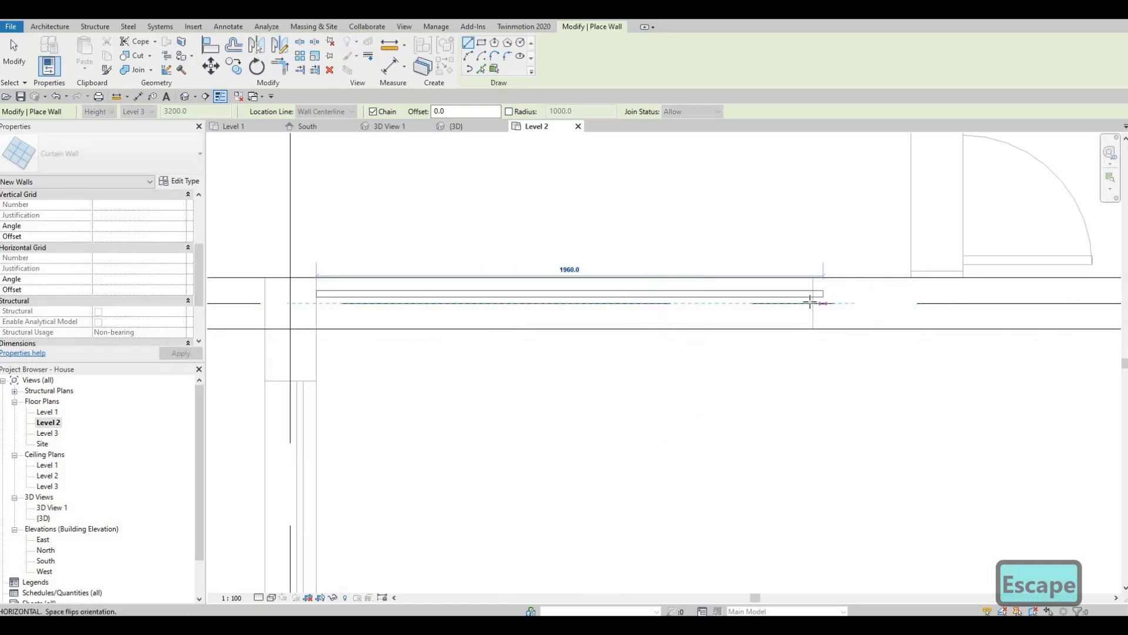
left_click(813, 304)
scroll(575, 297, "down", 1)
middle_click_drag(543, 298, 690, 288)
key("Escape")
Draw a 2920 mm curtain wall in the south exterior wall on grid 3, matching the underlay's window opening
scroll(690, 288, "down", 6)
middle_click_drag(424, 295, 674, 263)
scroll(674, 262, "down", 1)
middle_click_drag(499, 352, 574, 335)
middle_click_drag(535, 406, 556, 342)
scroll(481, 414, "up", 4)
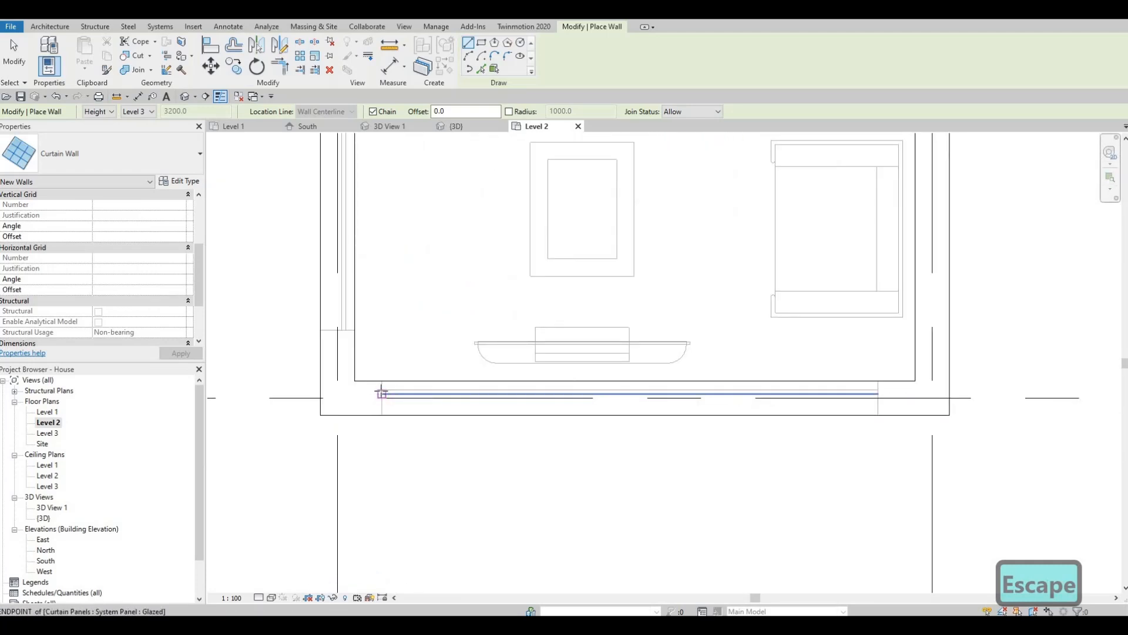
left_click(824, 407)
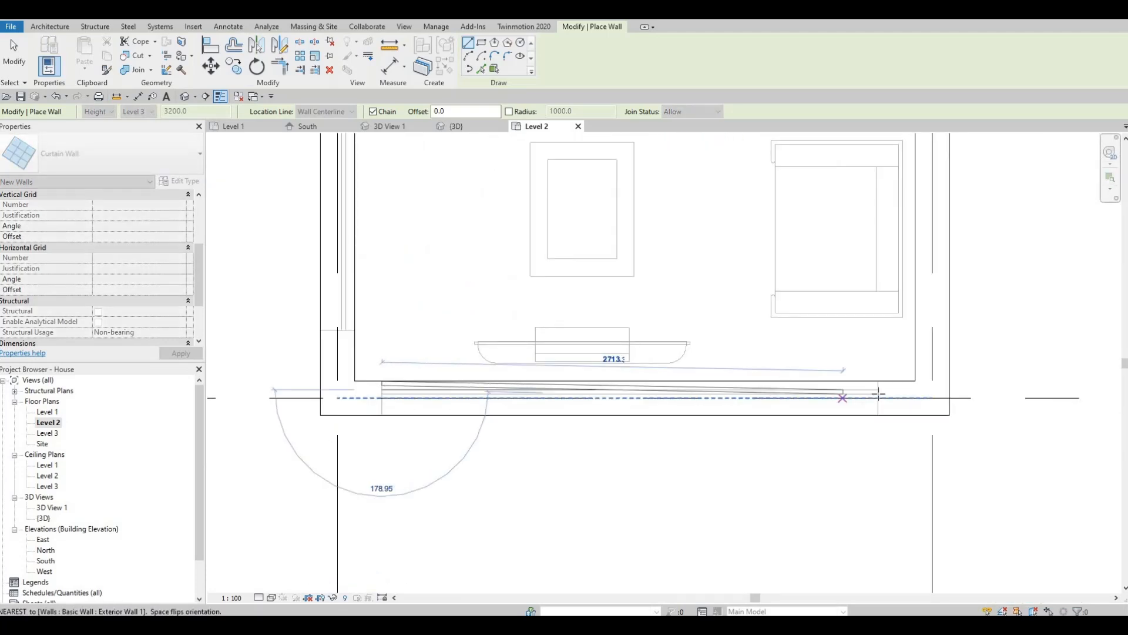
key("Escape")
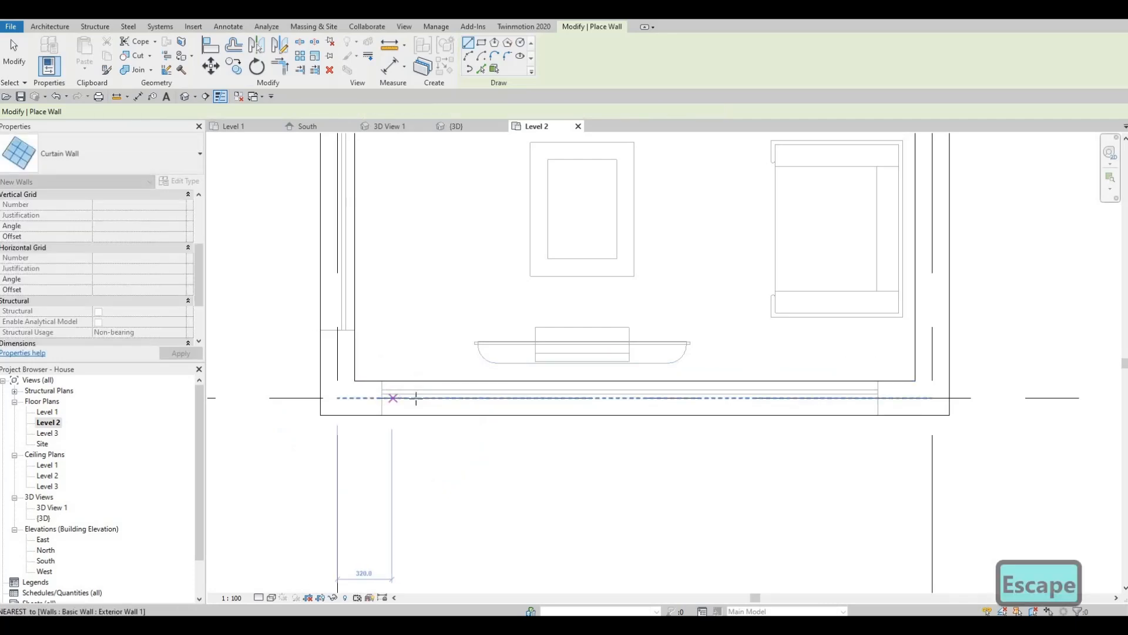
left_click(383, 394)
left_click(877, 400)
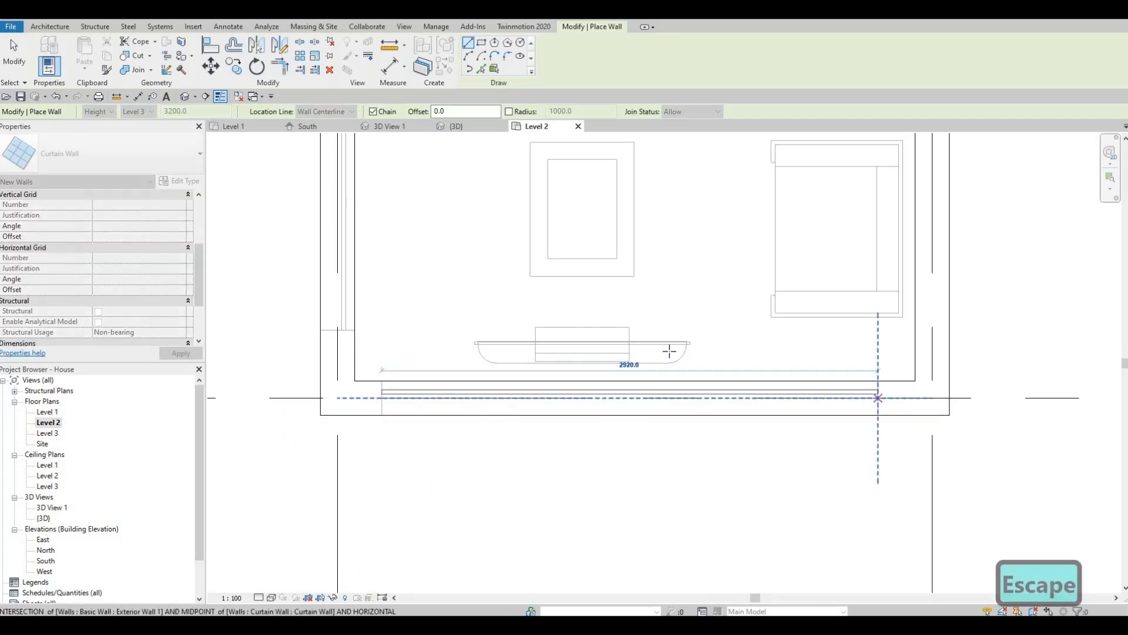
key("Escape")
Review the Level 2 plan against the underlay's window openings and finish the wall command
scroll(595, 356, "down", 2)
scroll(595, 357, "down", 4)
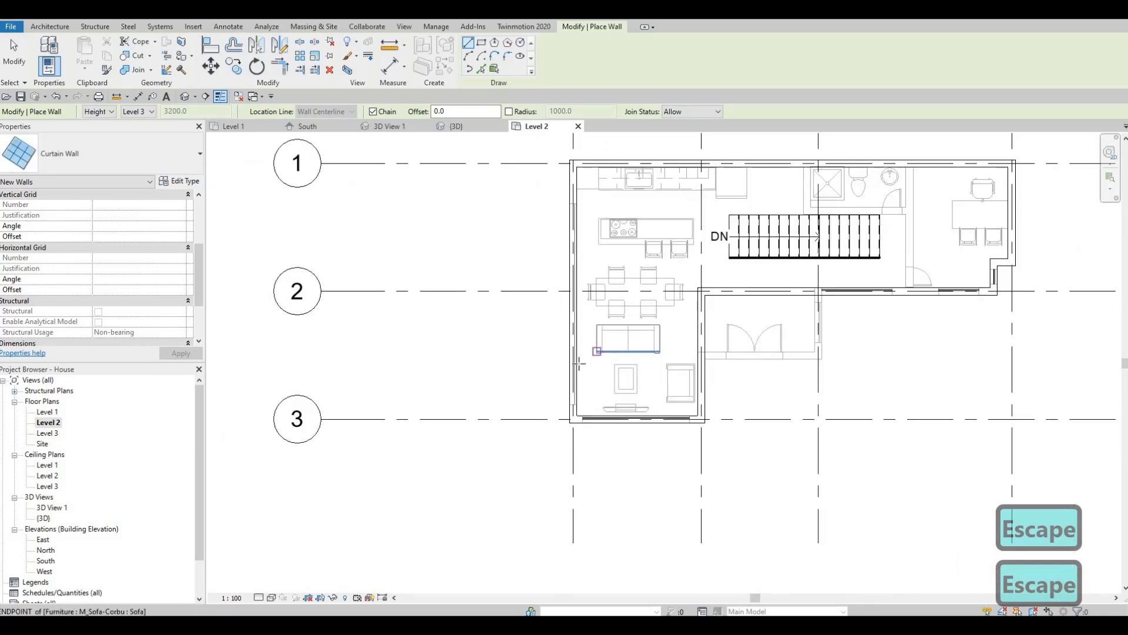
middle_click_drag(567, 299, 554, 336)
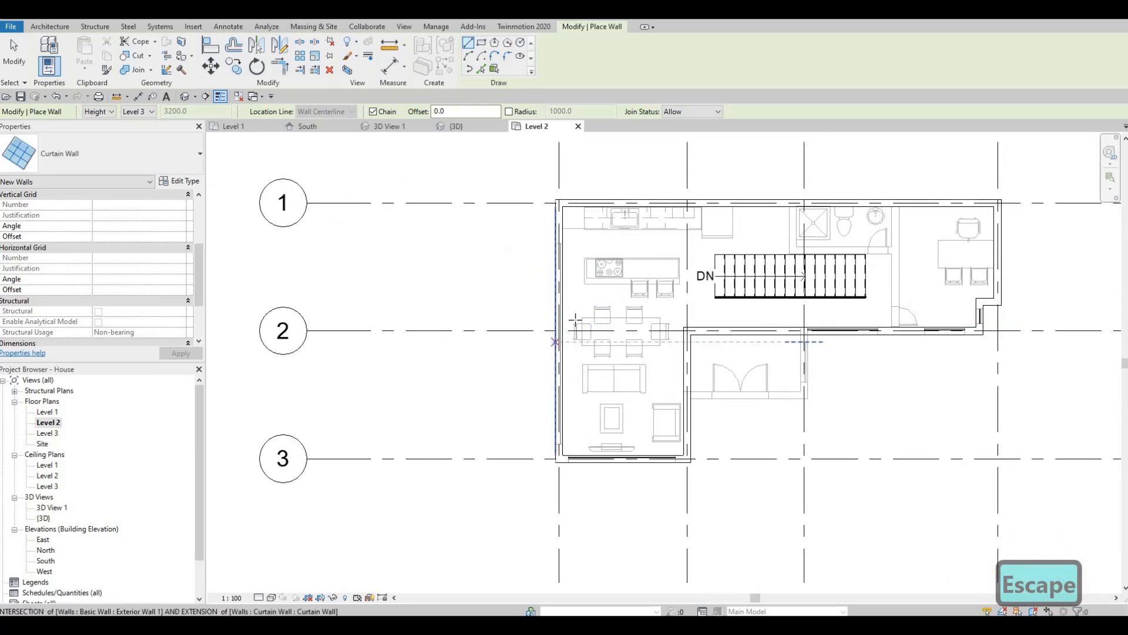
middle_click_drag(596, 356, 592, 329)
scroll(642, 453, "up", 3)
middle_click_drag(741, 421, 726, 454)
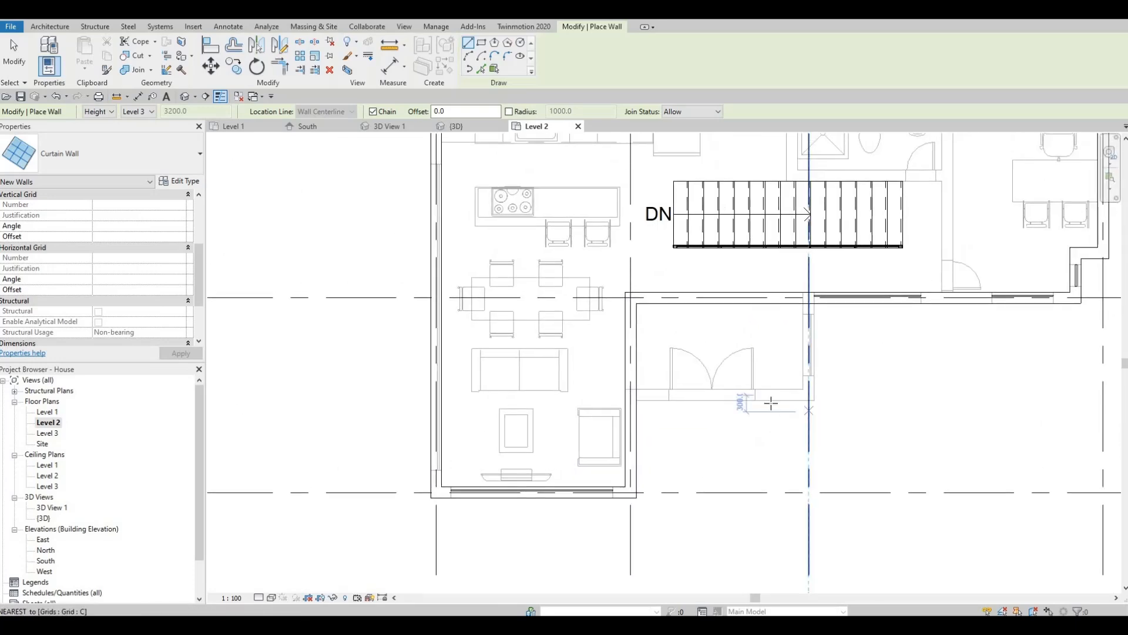
middle_click_drag(800, 432, 766, 443)
middle_click_drag(752, 303, 667, 336)
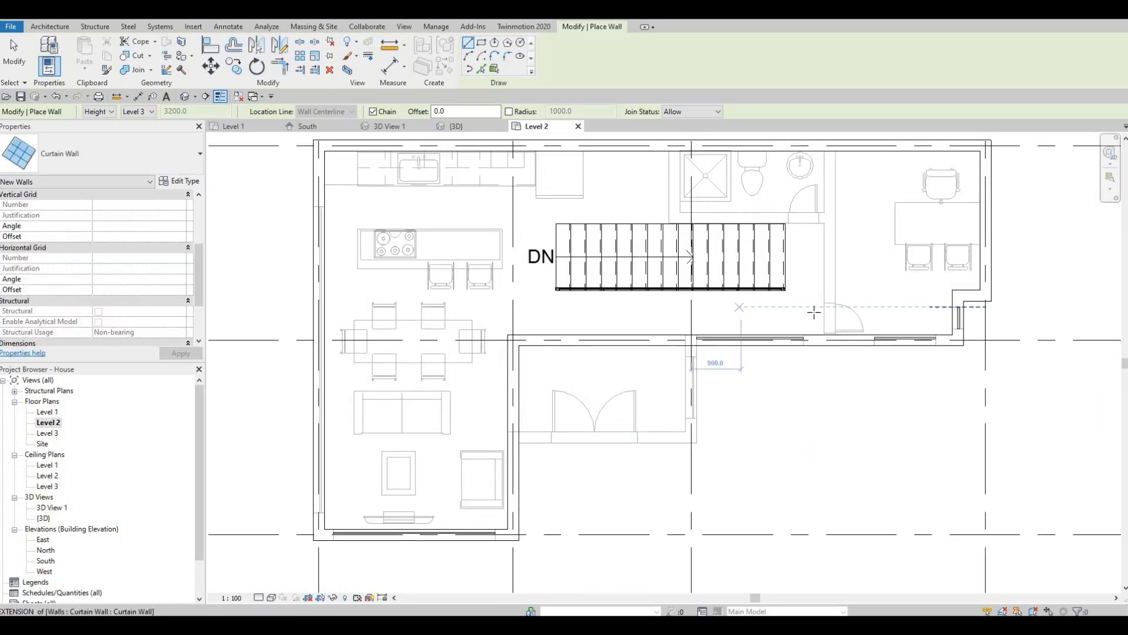
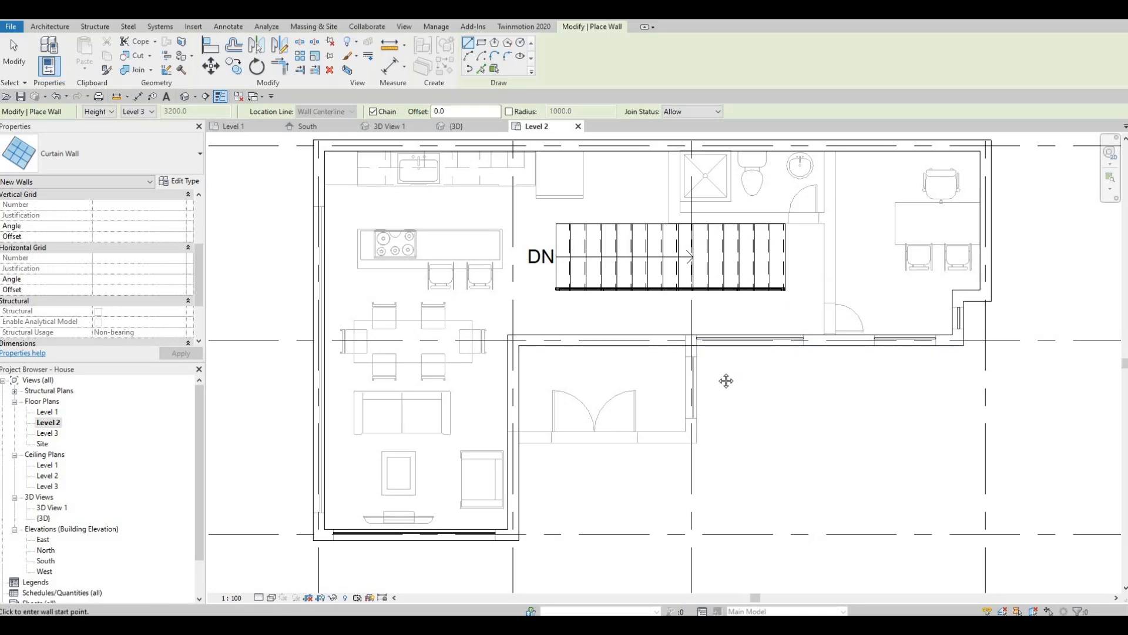
middle_click_drag(738, 428, 731, 403)
key("Escape")
key("Escape")
scroll(905, 377, "up", 5)
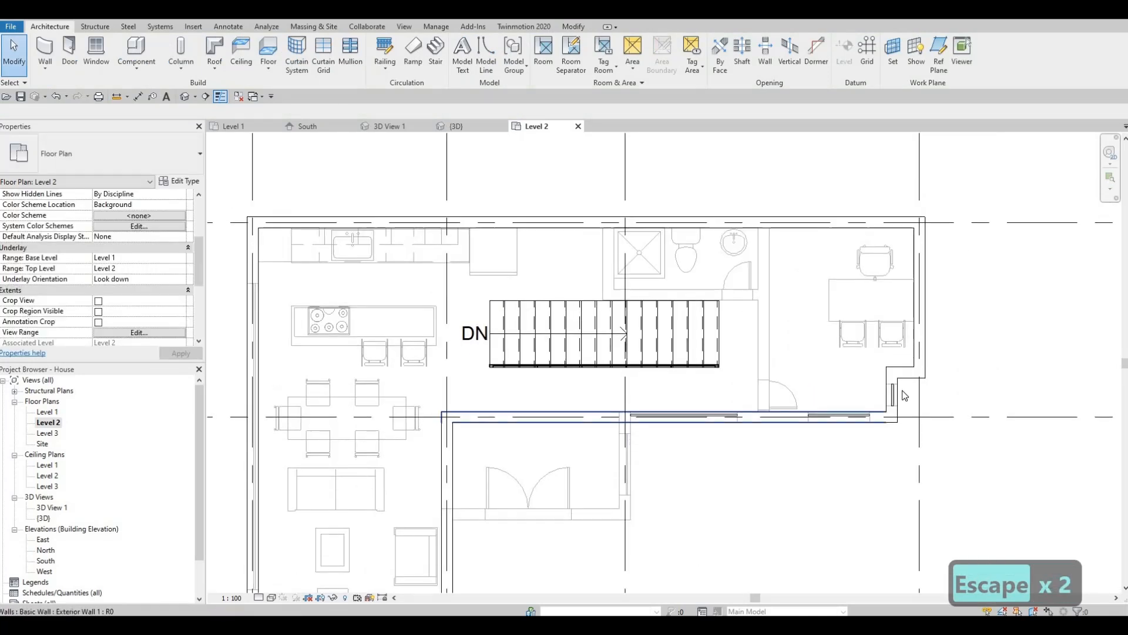
key("Escape")
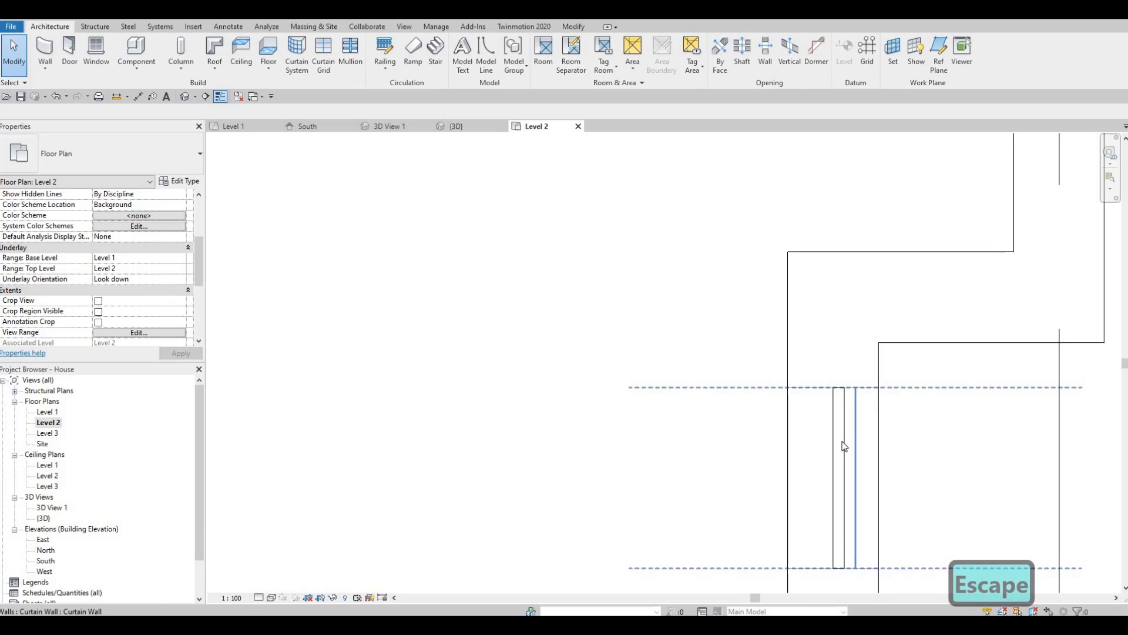
key("a")
key("l")
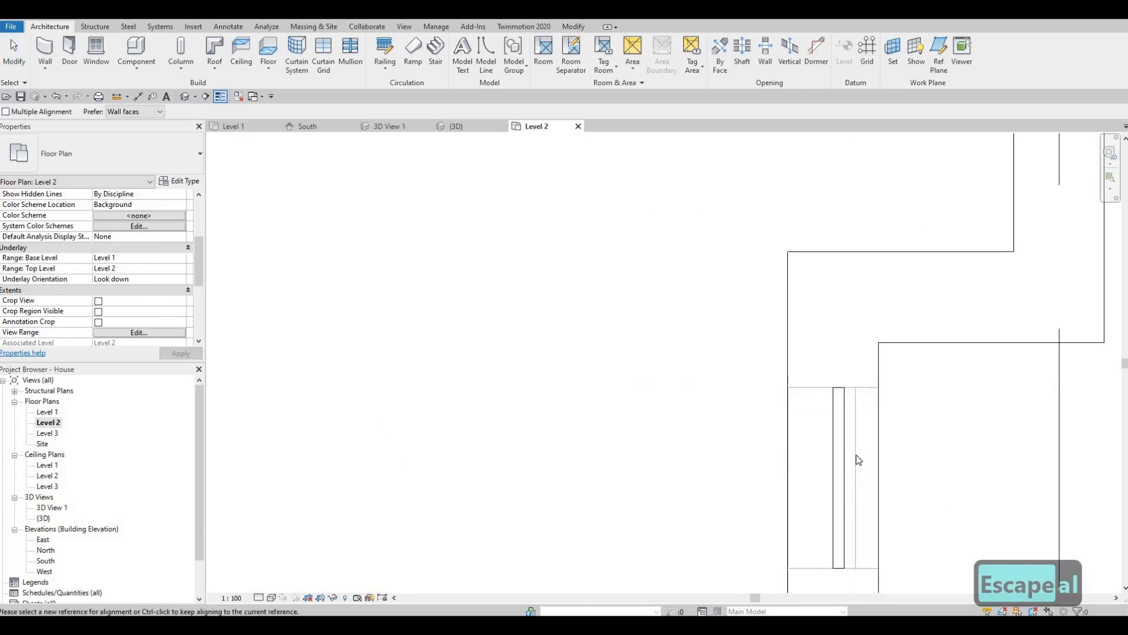
key("Escape")
key("Escape")
Flip the orientation of the curtain wall in the short east jog wall
left_click(855, 446)
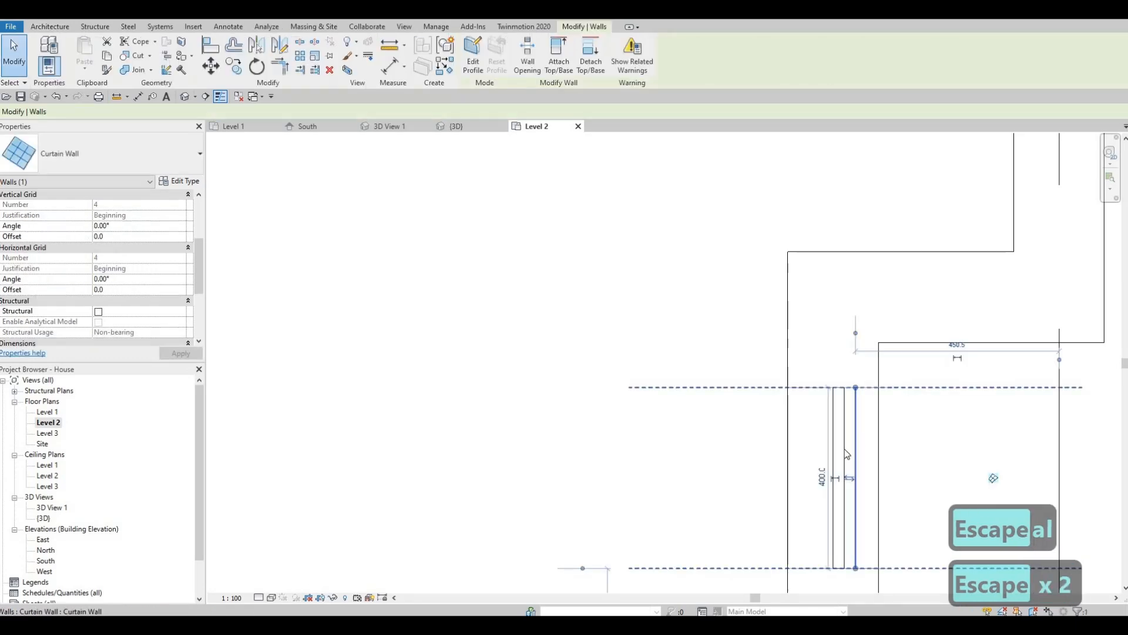
key("Escape")
left_click(848, 479)
left_click(849, 479)
key("Escape")
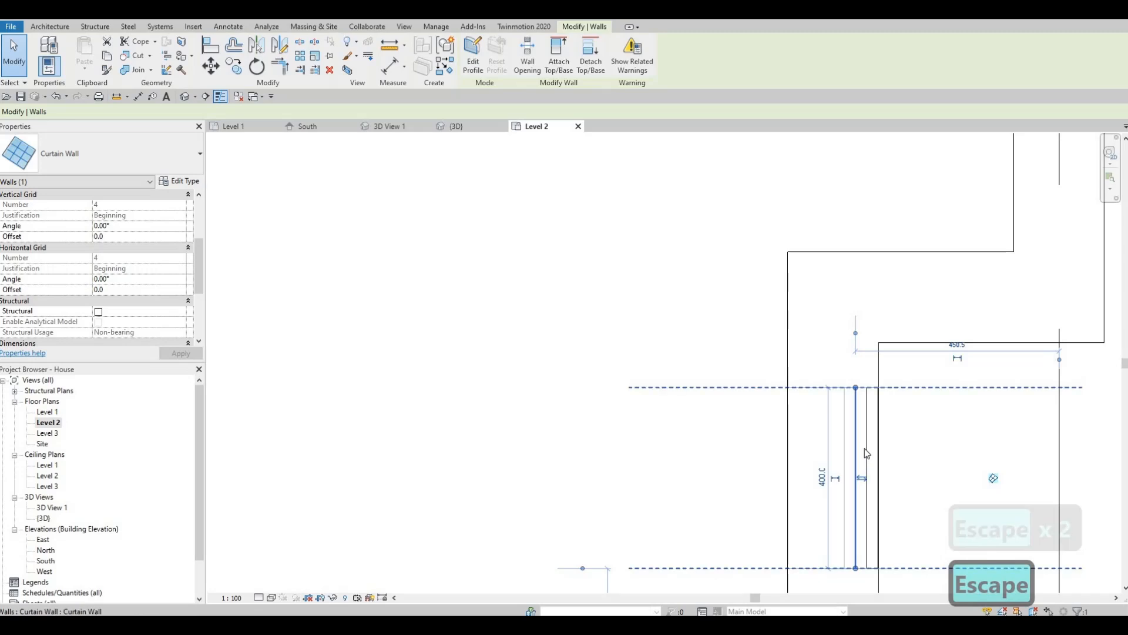
Nudge the east jog's curtain wall 14 increments west, toward the interior of the exterior wall
left_click(863, 452)
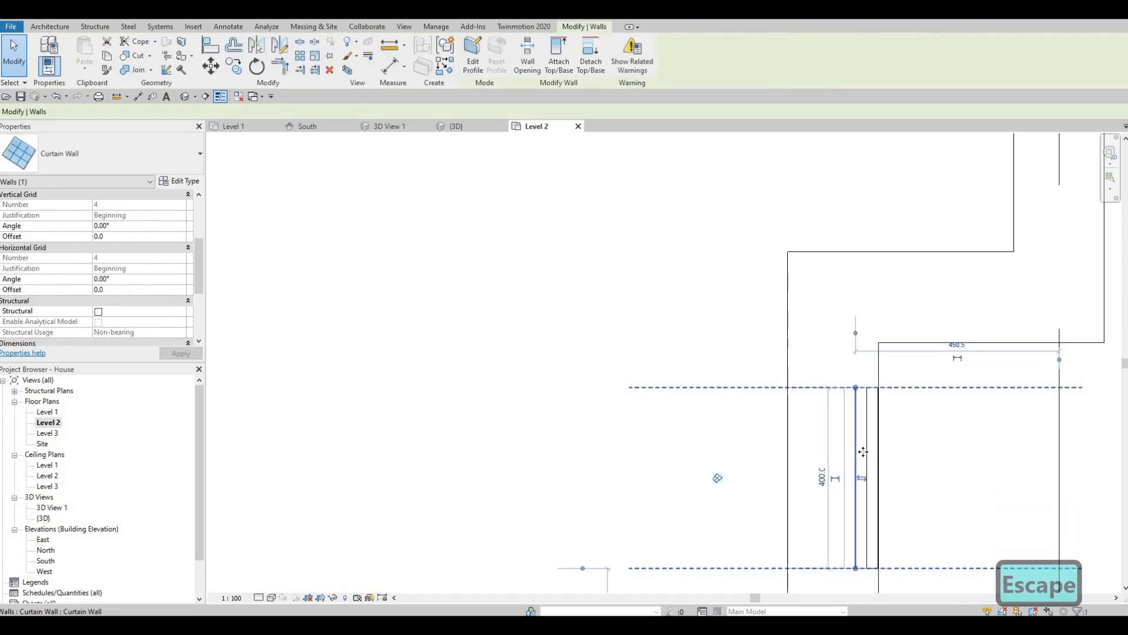
key("Left")
key("Left")
key("Left")
key("Left")
key("Left")
key("Left")
key("Left")
key("Left")
key("Left")
key("Left")
key("Left")
key("Left")
key("Left")
key("Left")
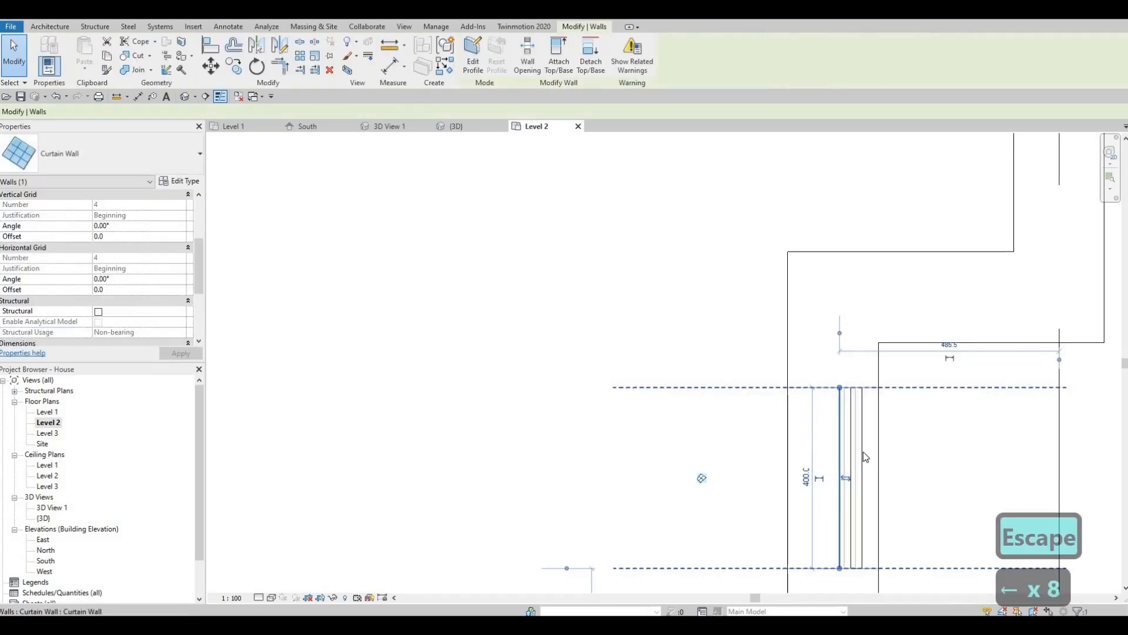
key("Escape")
key("a")
key("l")
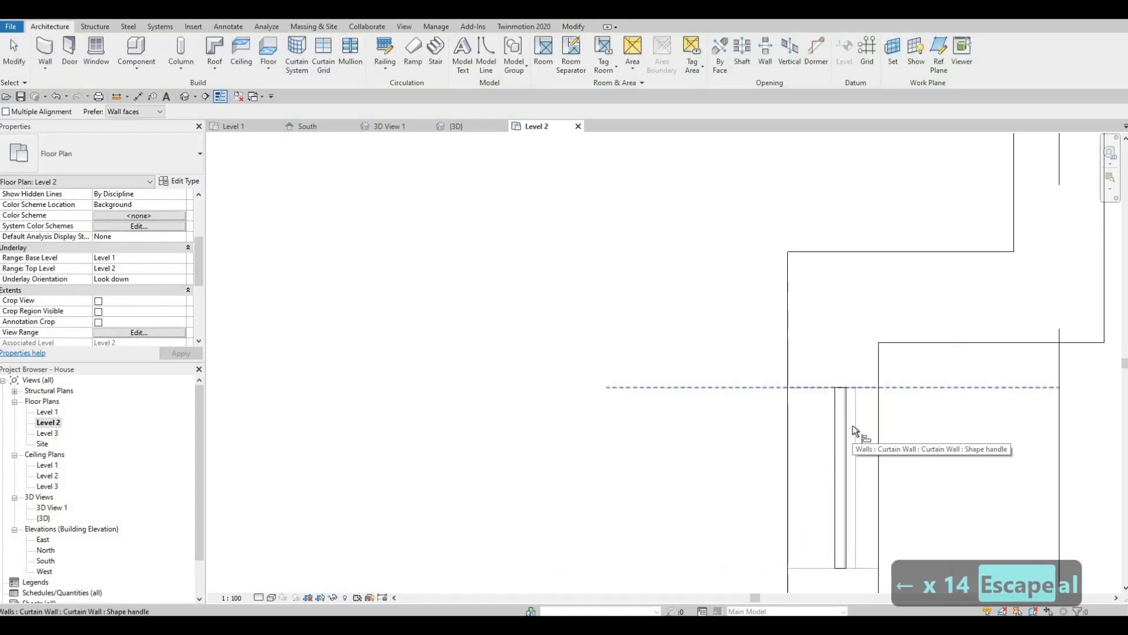
key("Tab")
left_click(844, 428)
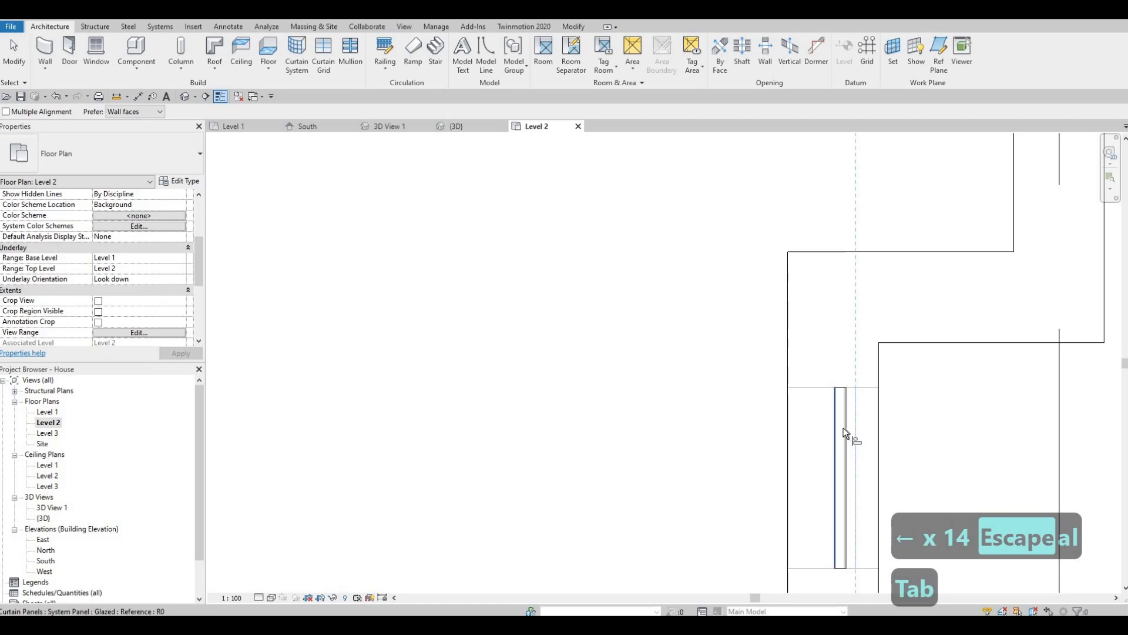
key("Escape")
key("Escape")
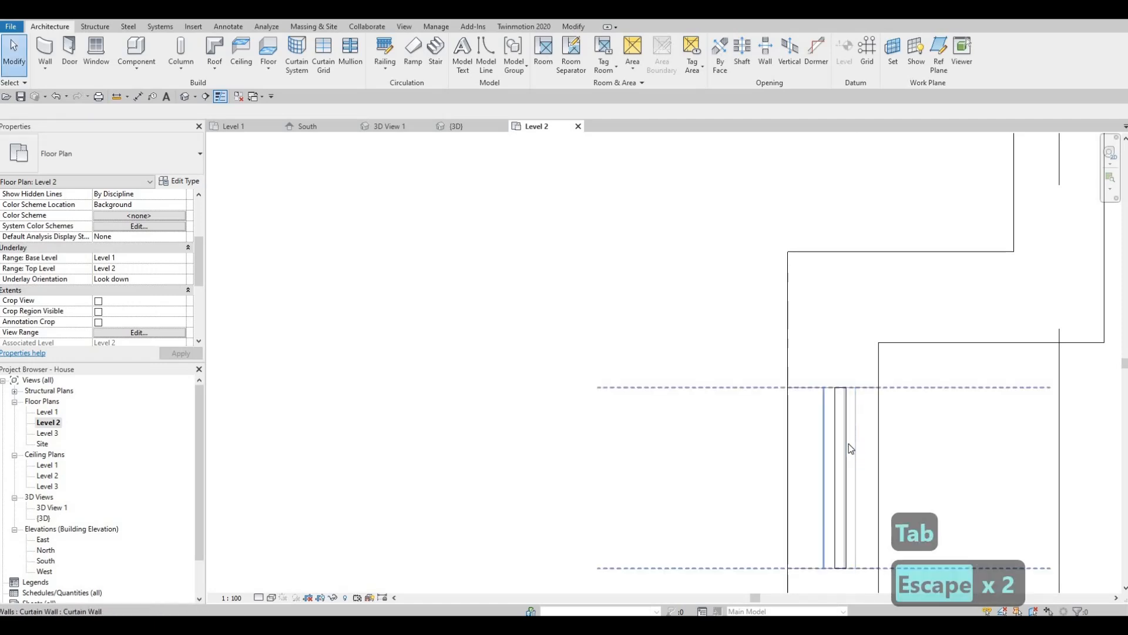
Nudge the east jog's curtain wall four increments back east to the wall's centreline, and flip its orientation
left_click(839, 442)
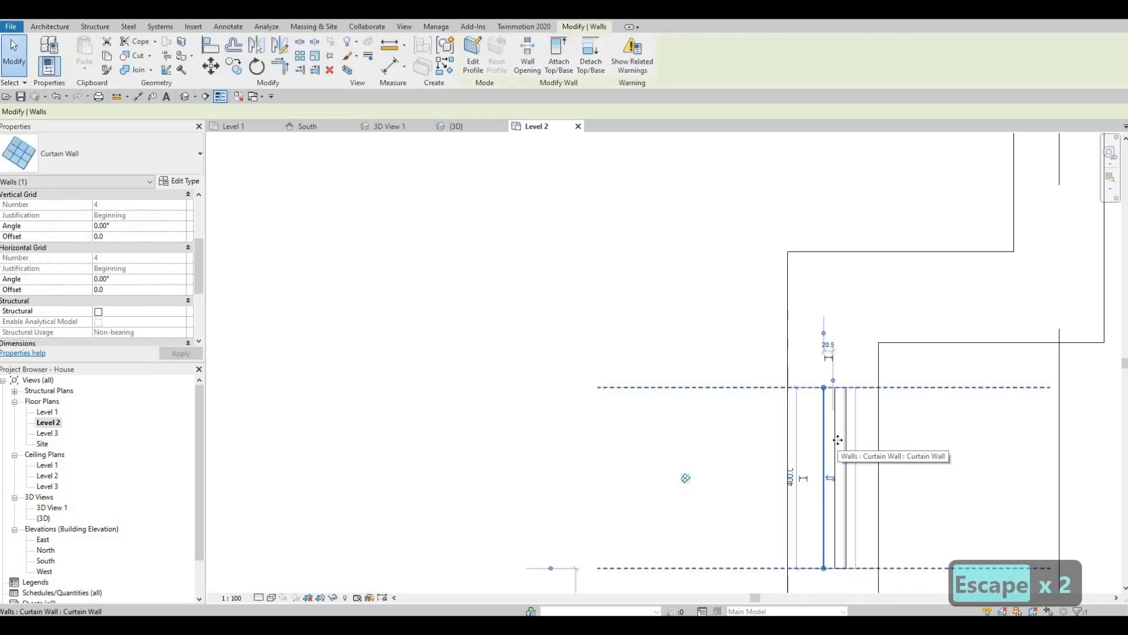
key("Right")
key("Right")
key("Right")
key("Right")
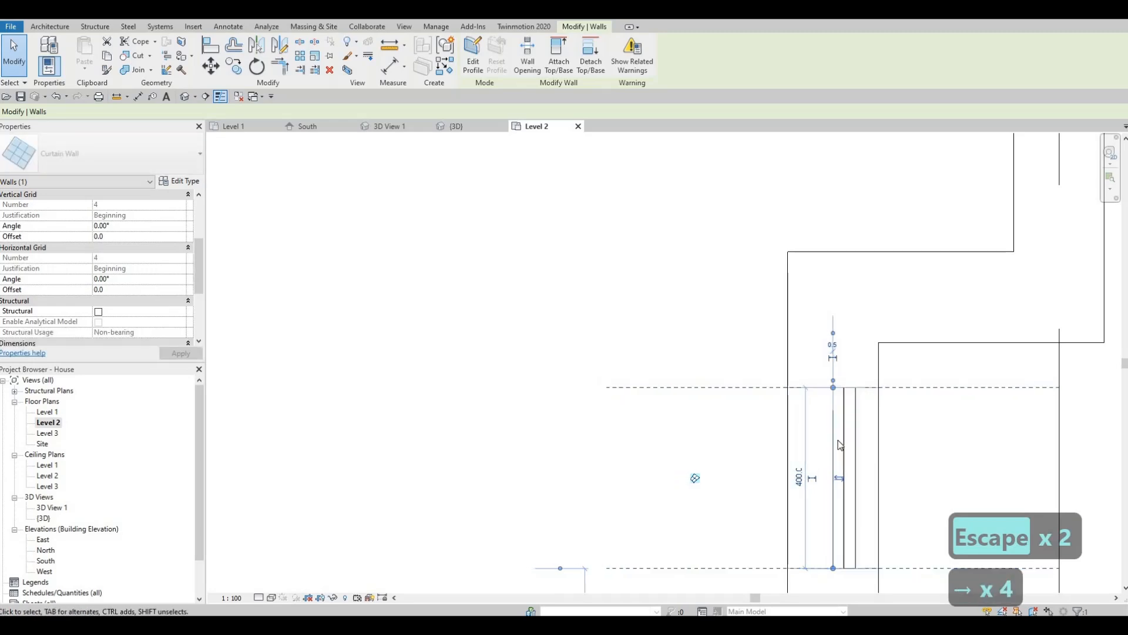
key("Escape")
key("Escape")
scroll(876, 375, "down", 4)
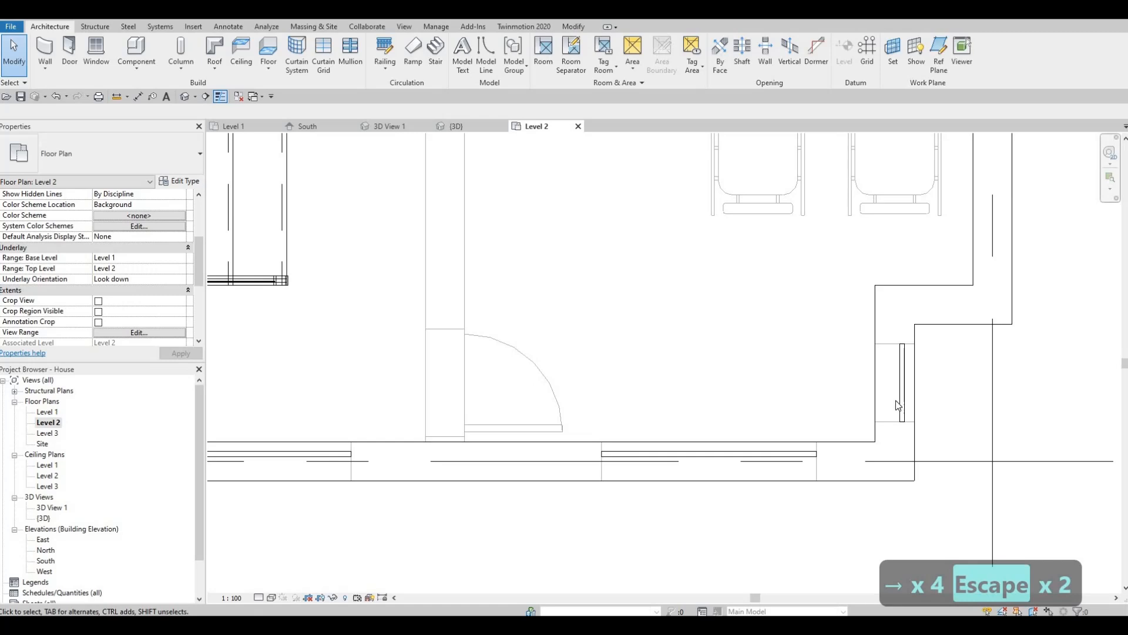
left_click(903, 394)
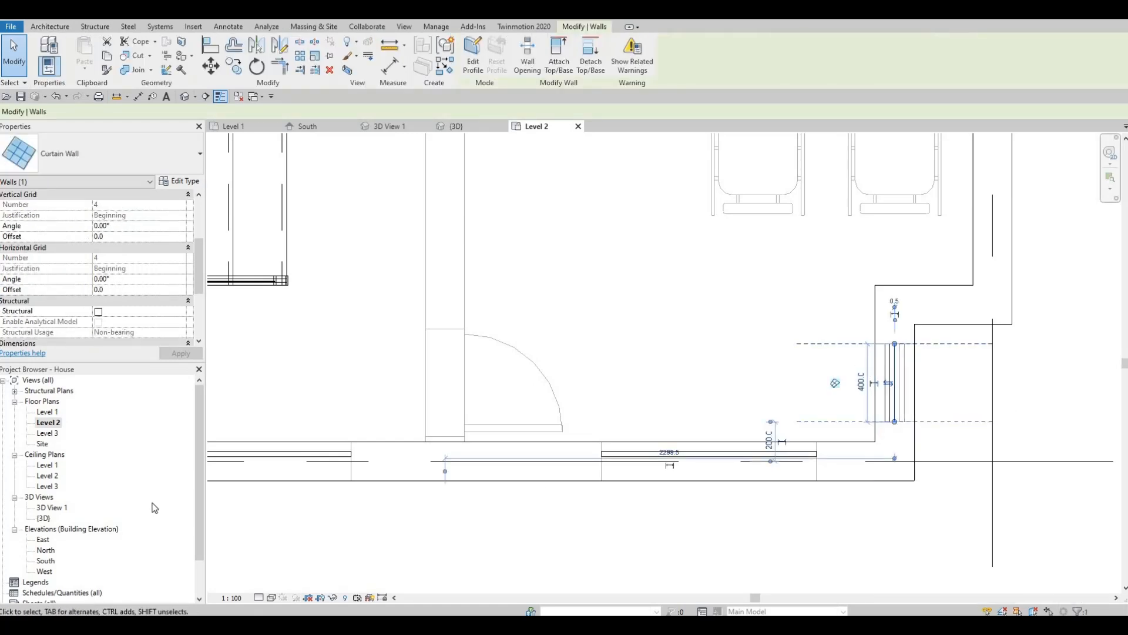
Open the Level 1 plan and examine how the curtain wall in the east jog is positioned within its wall
double_click(54, 413)
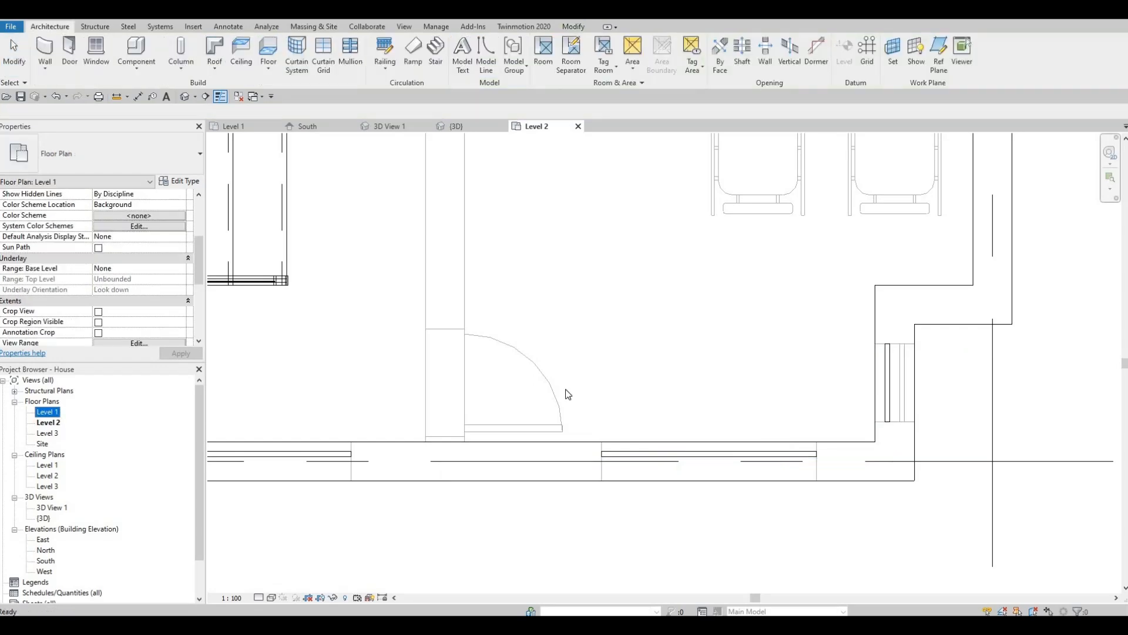
scroll(729, 320, "up", 5)
scroll(626, 311, "up", 2)
left_click(627, 317)
middle_click_drag(616, 343, 722, 328)
scroll(464, 440, "down", 2)
middle_click_drag(465, 441, 578, 394)
scroll(486, 380, "down", 3)
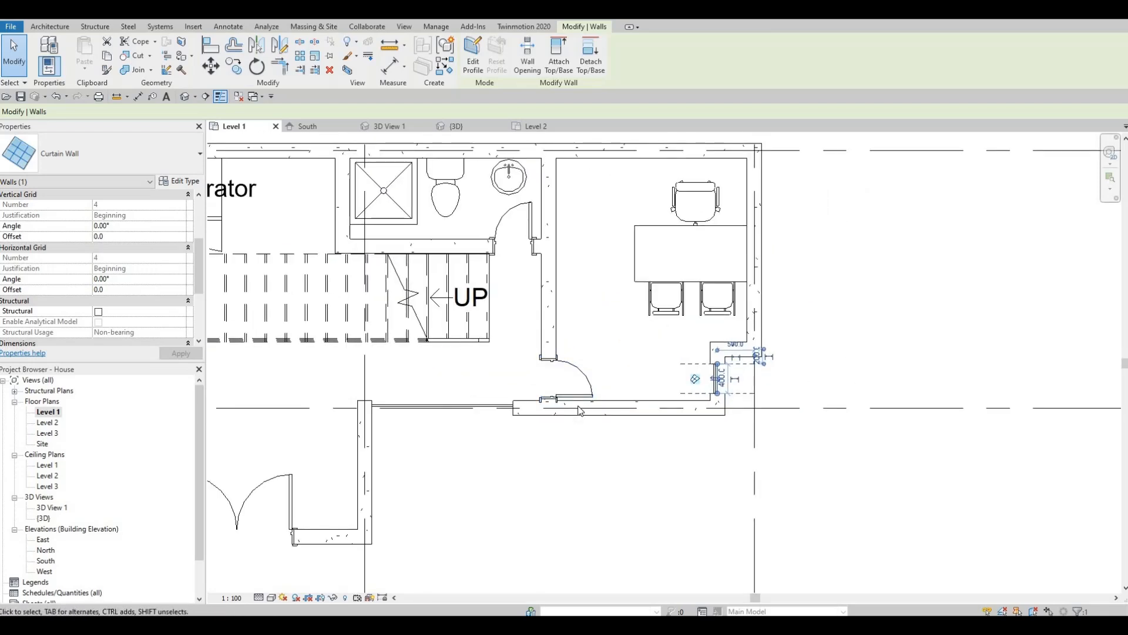
Return to the Level 2 plan, review the whole floor's walls and windows, and clear the selection
left_click(46, 423)
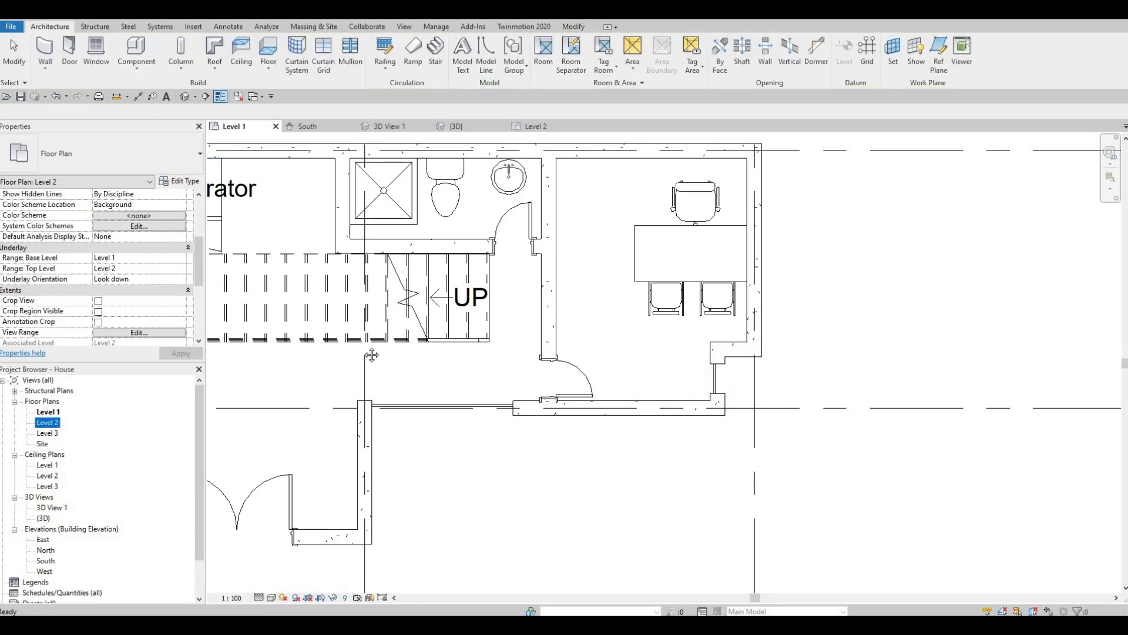
middle_click_drag(371, 354, 491, 365)
middle_click_drag(315, 402, 559, 358)
scroll(559, 358, "down", 4)
middle_click_drag(492, 385, 598, 406)
scroll(601, 405, "down", 2)
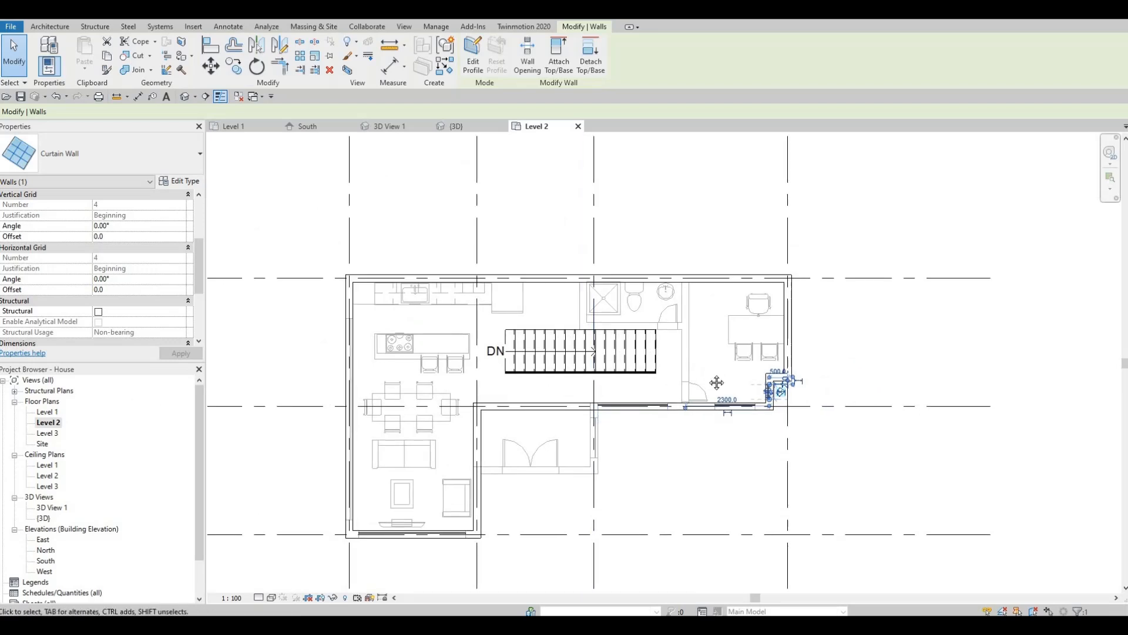
key("Escape")
scroll(728, 372, "up", 3)
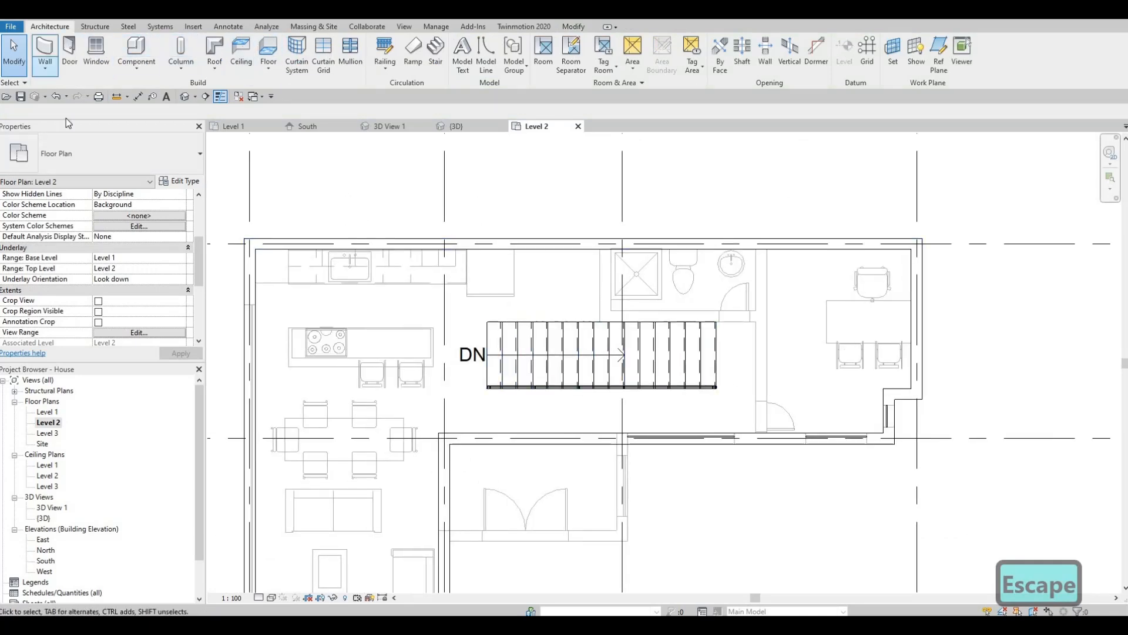
Draw an Interior Wall 1 about 3000 mm long northward from the south exterior wall, along the stair's east end
key("w")
key("a")
left_click(71, 151)
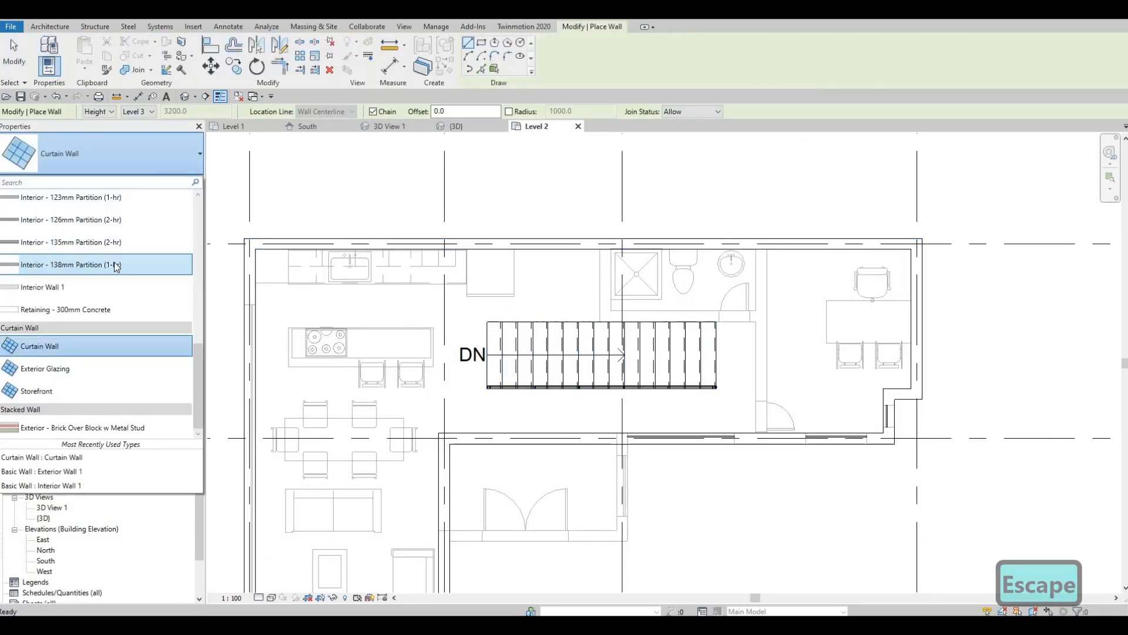
scroll(135, 276, "down", 3)
scroll(110, 289, "up", 3)
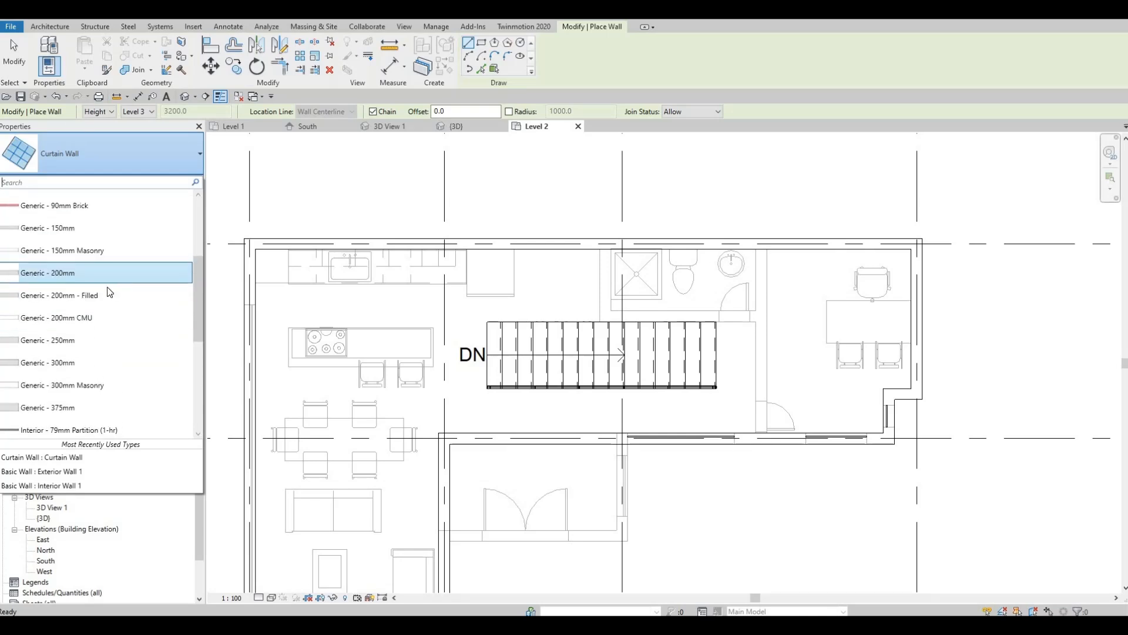
scroll(106, 286, "up", 3)
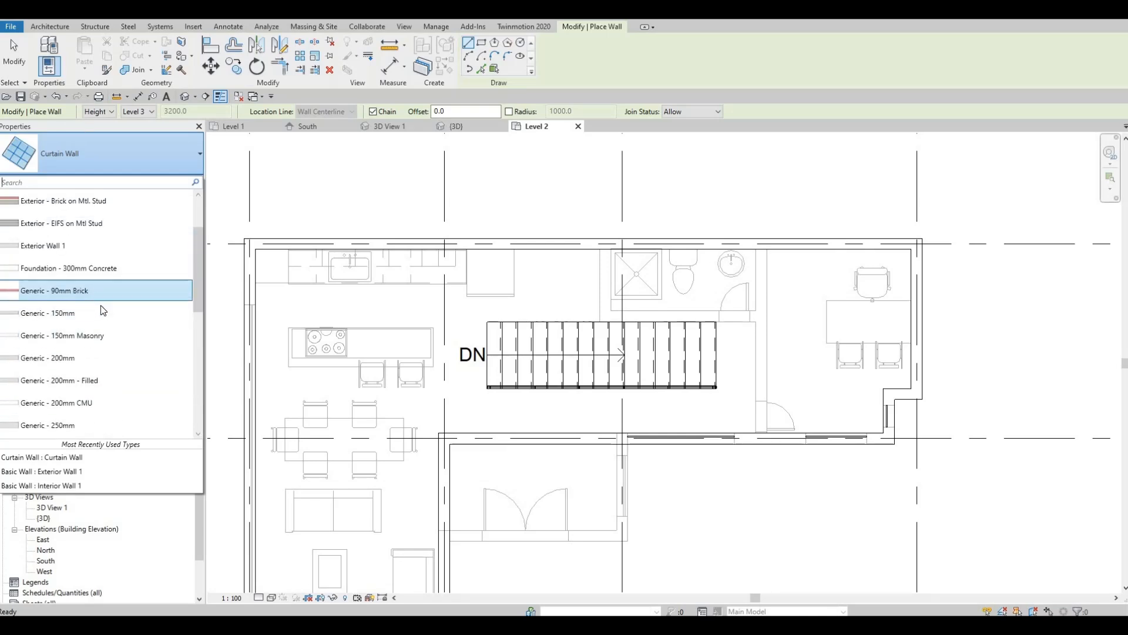
scroll(67, 380, "down", 5)
left_click(66, 400)
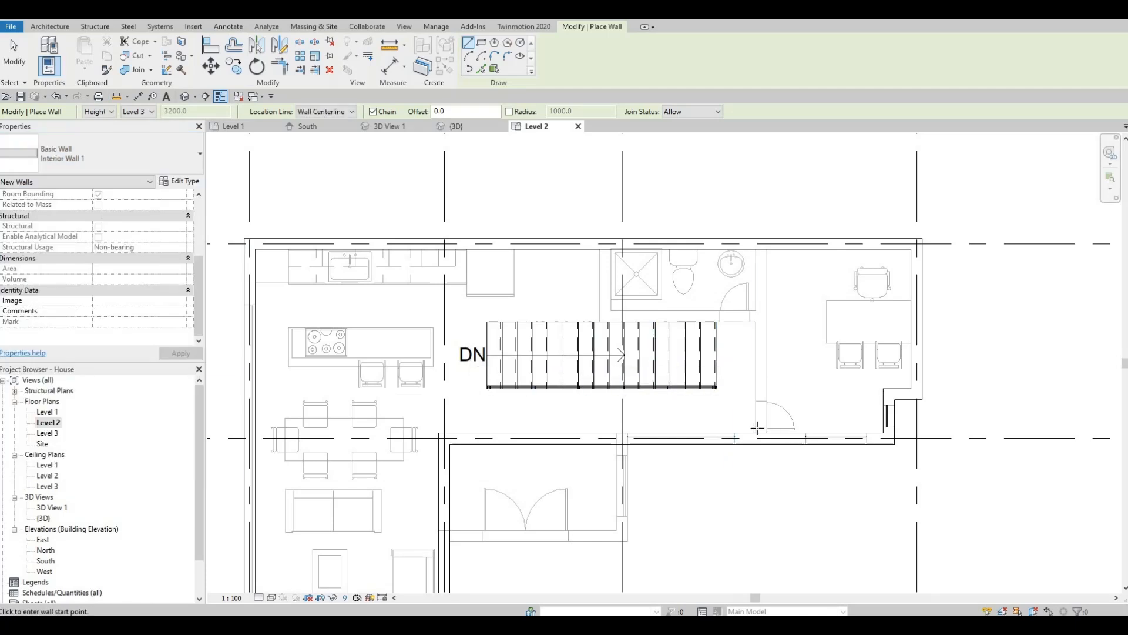
left_click(715, 433)
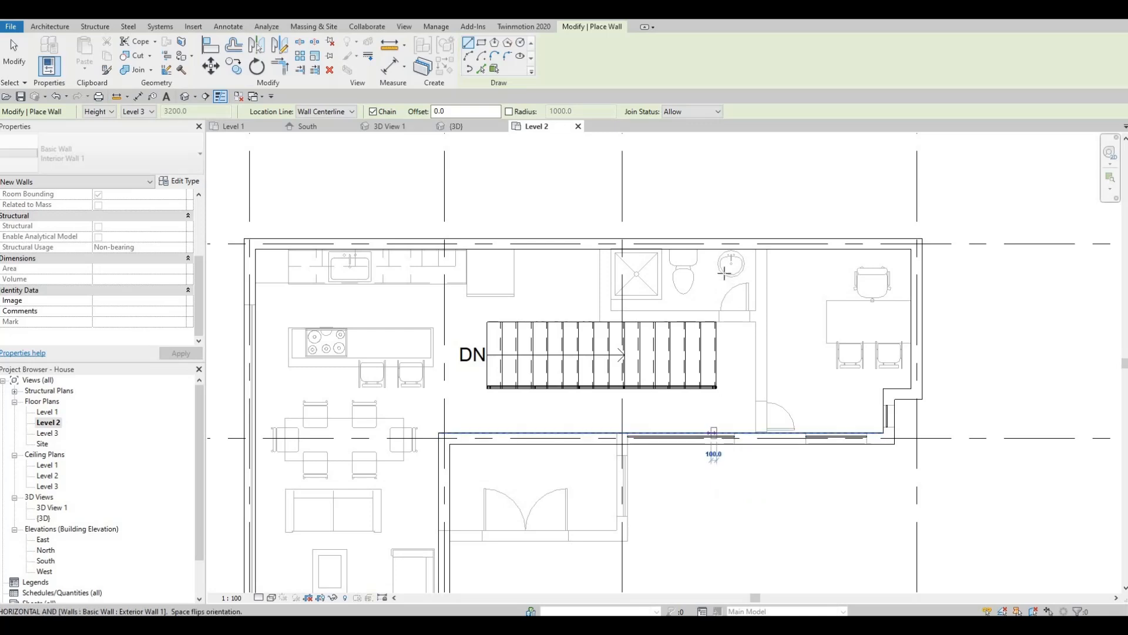
left_click(716, 273)
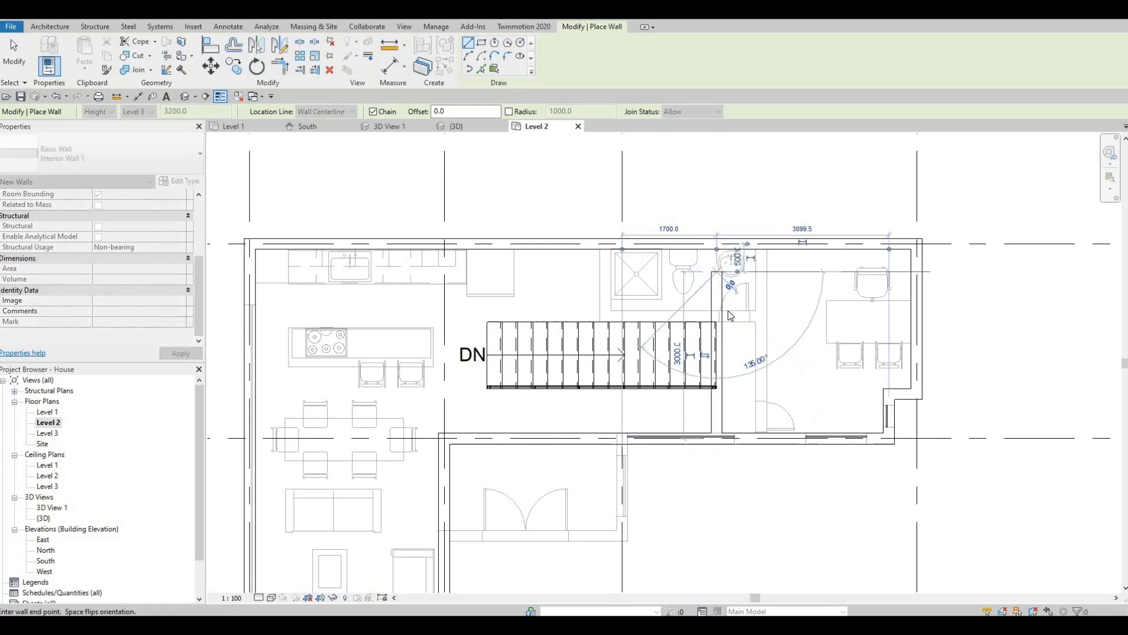
key("Escape")
key("Escape")
key("Escape")
Extend the new interior wall's north end to the north exterior wall
left_click(716, 276)
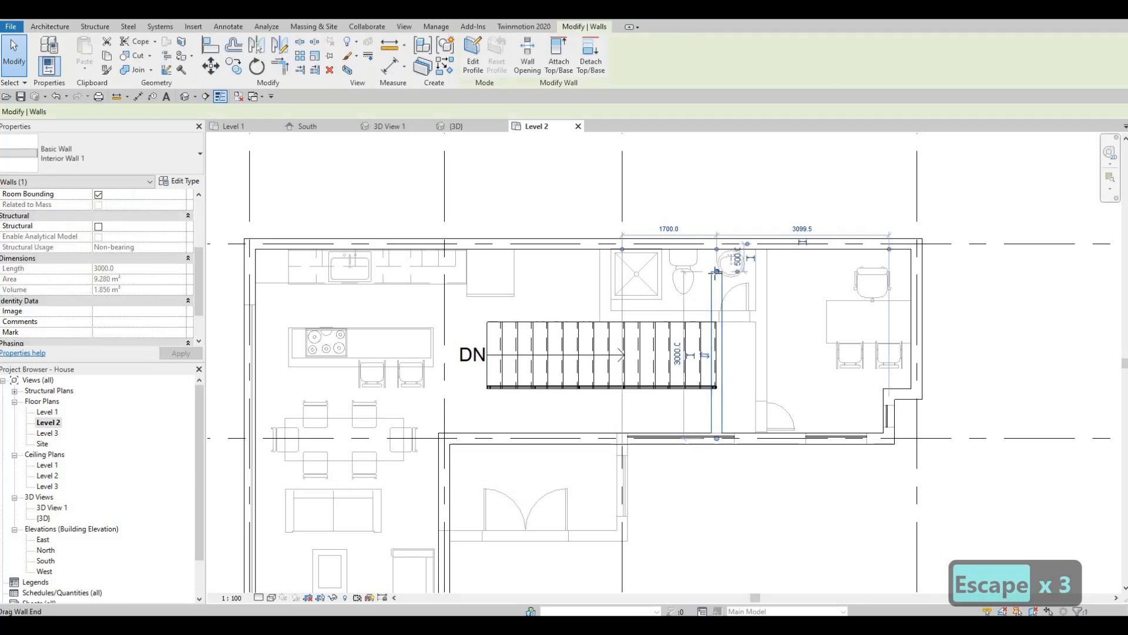
left_click_drag(716, 273, 718, 251)
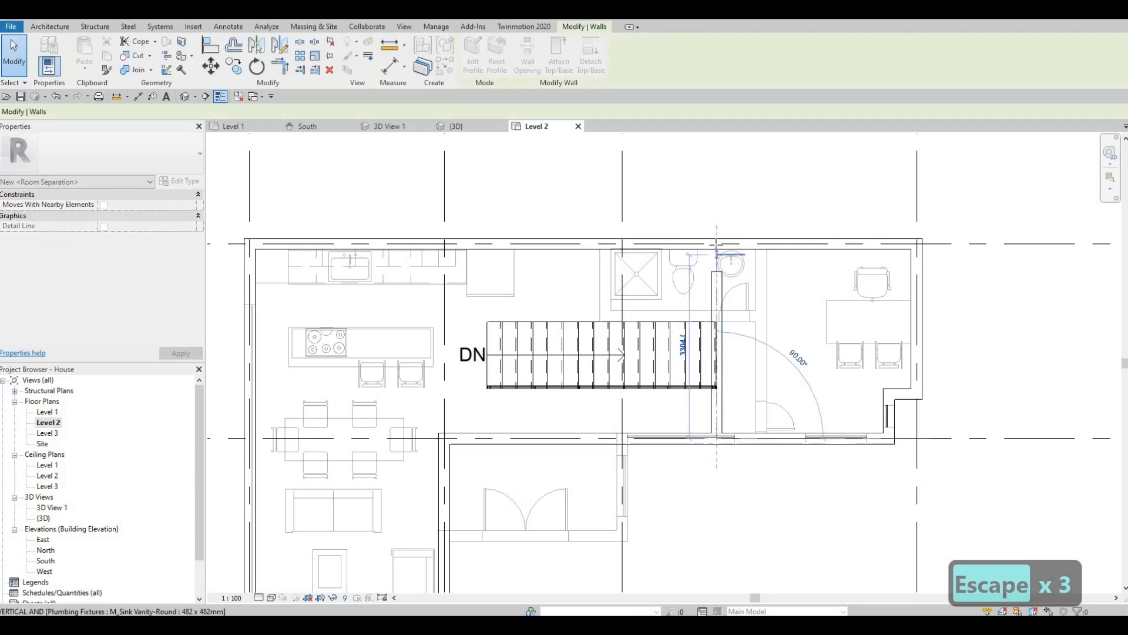
key("Escape")
Measure the distance from the interior wall beside the stair to the easternmost grid line
left_click(728, 305)
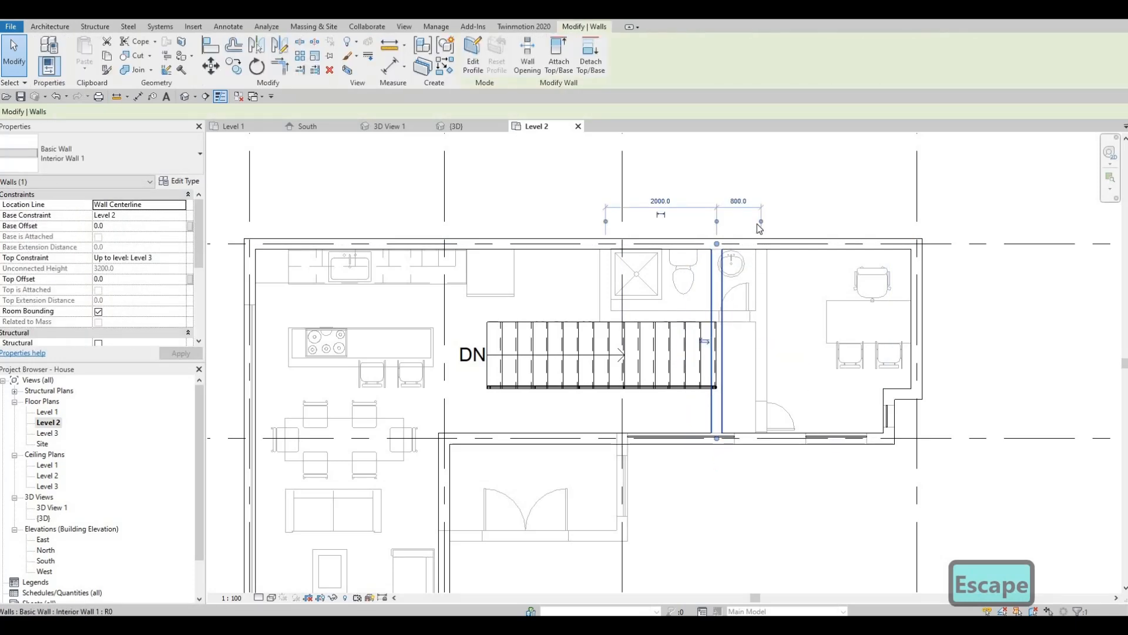
left_click_drag(921, 241, 920, 238)
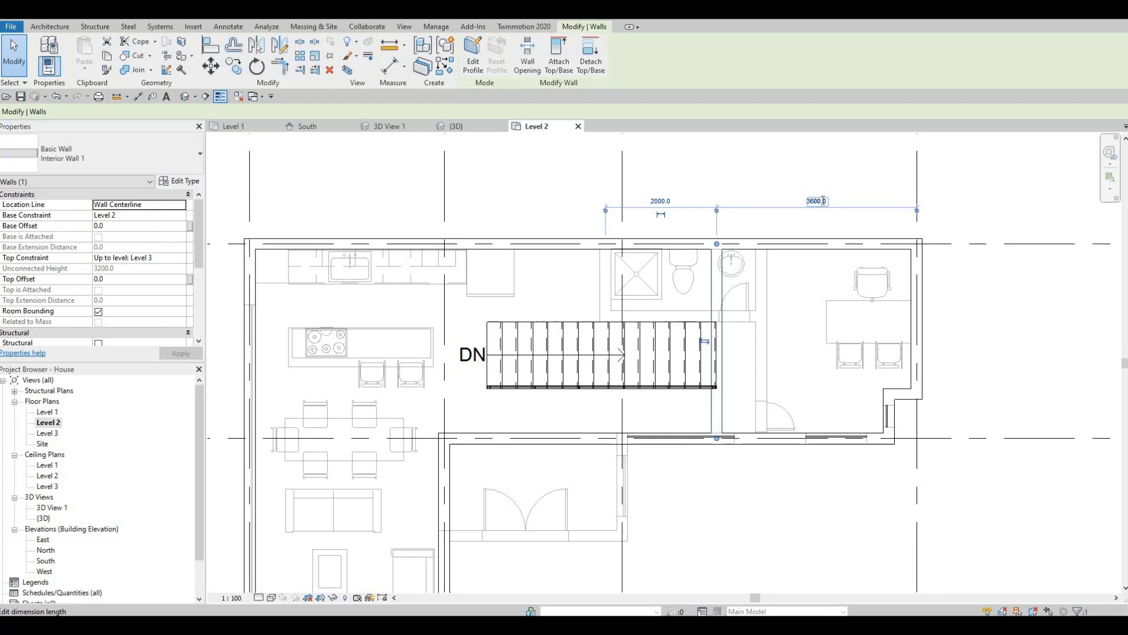
left_click(823, 200)
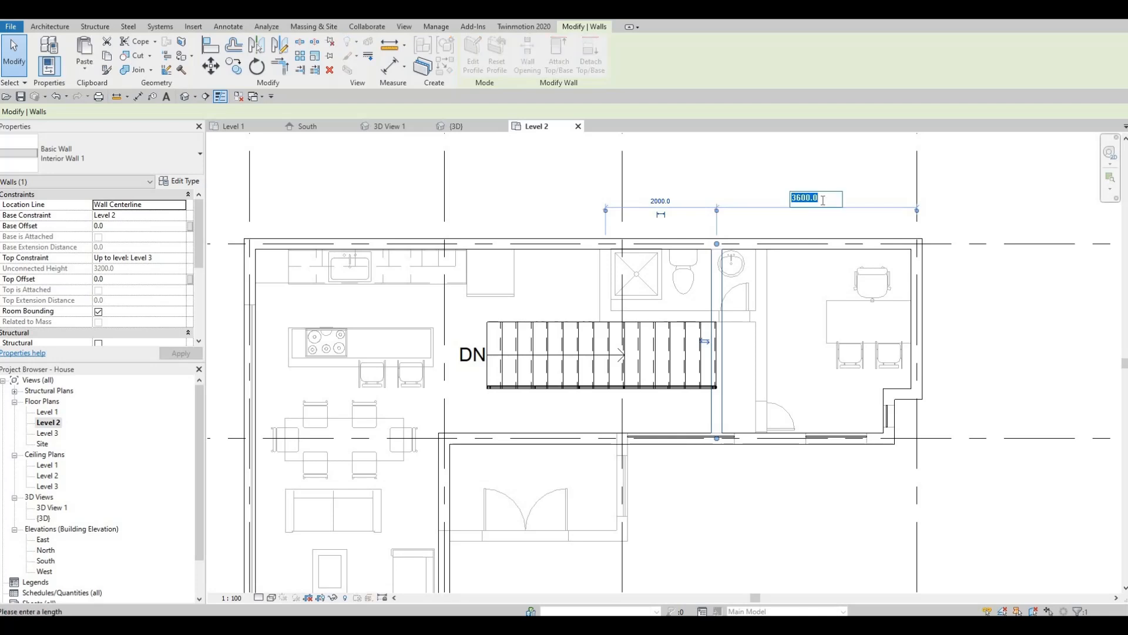
key("Escape")
key("Escape")
Move the interior wall east, clear of the stair, and align its west face with the stair's east end
left_click(727, 304)
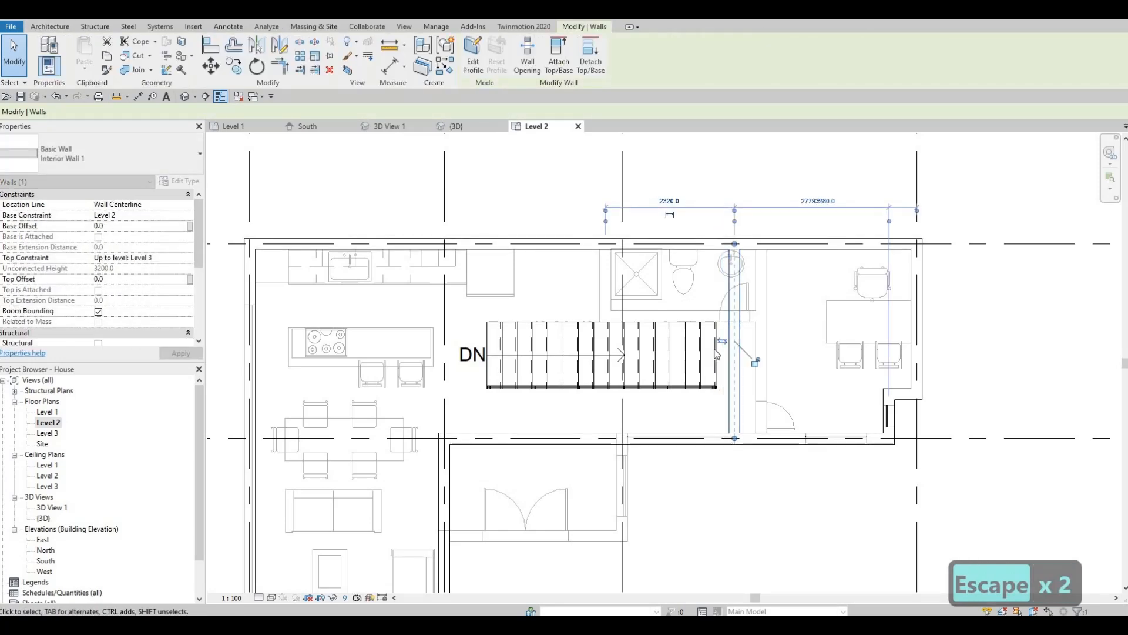
scroll(715, 353, "up", 3)
key("Escape")
key("a")
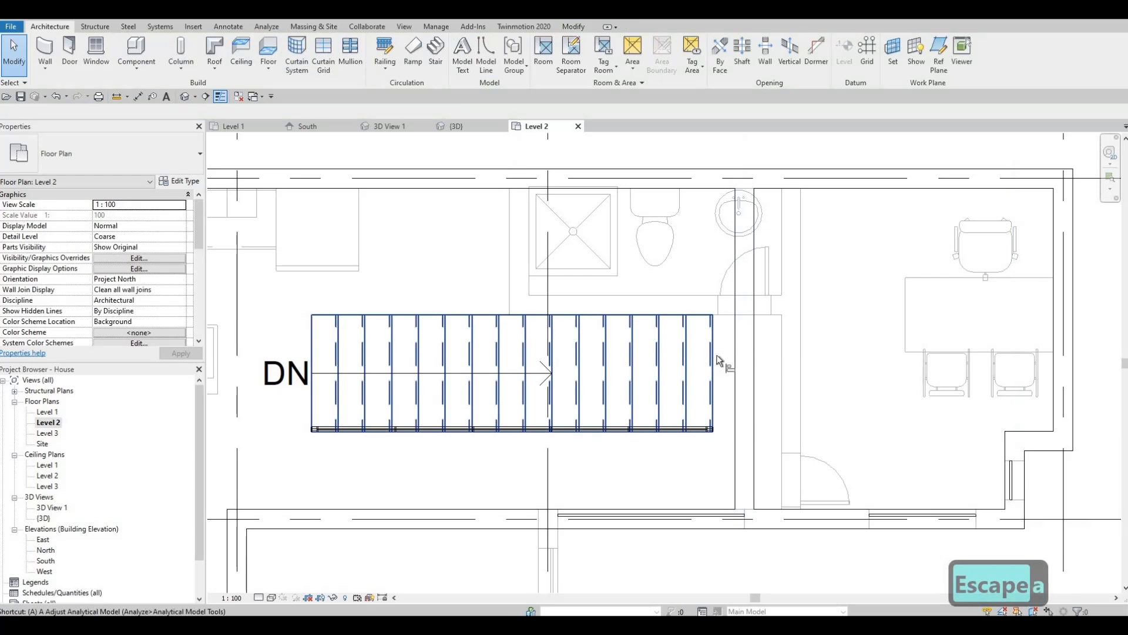
key("l")
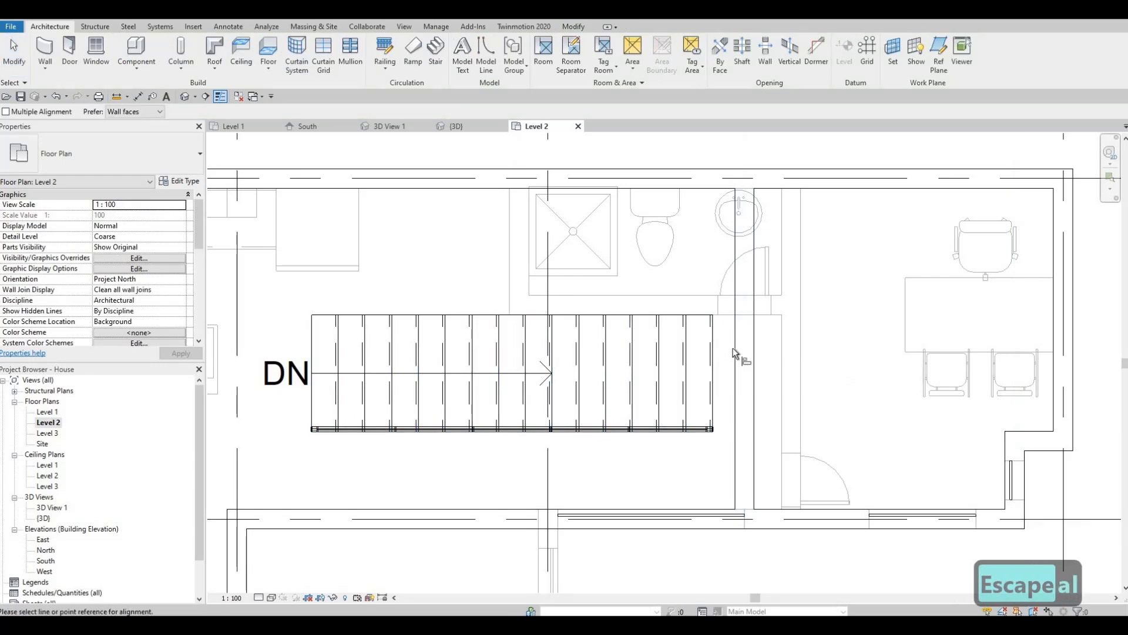
left_click(730, 363)
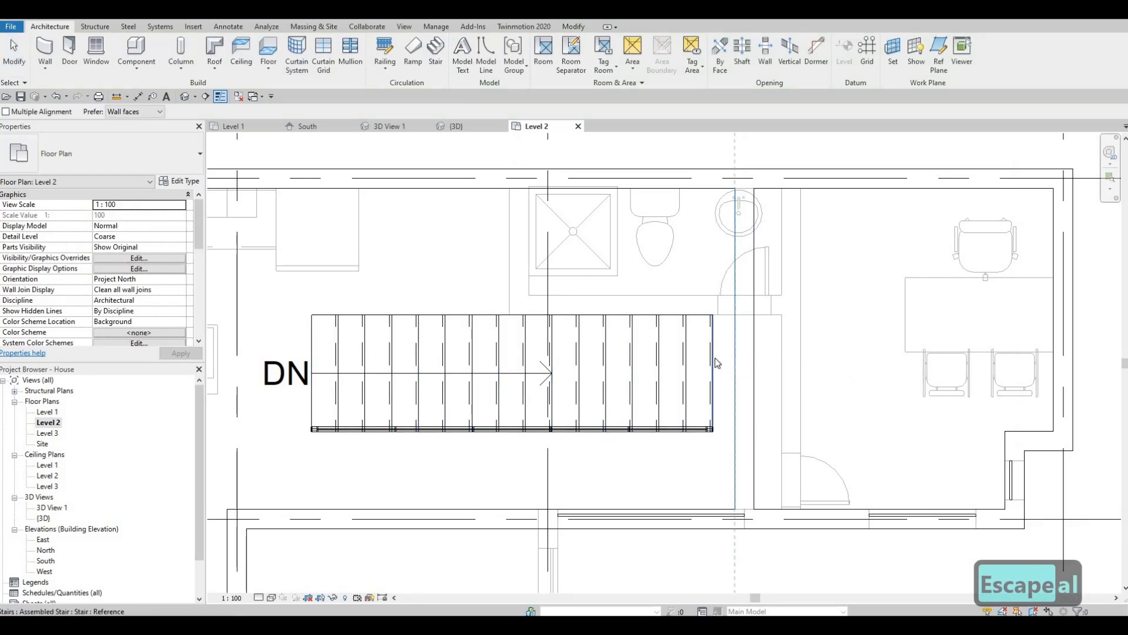
key("Escape")
key("Escape")
left_click(717, 356)
left_click(738, 353)
key("Escape")
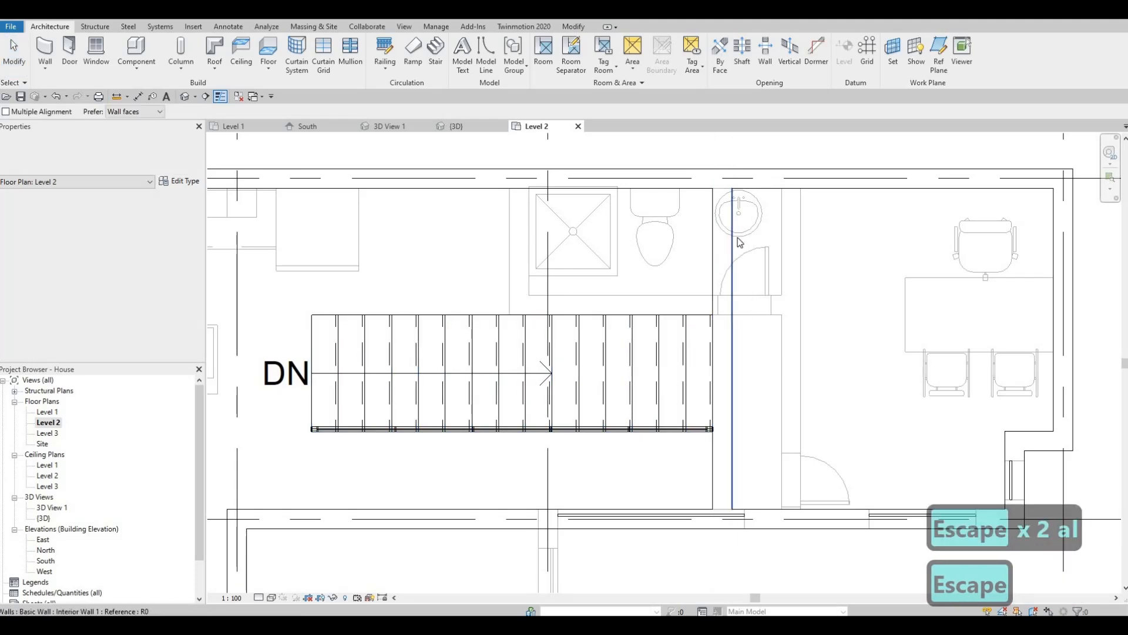
key("Escape")
scroll(788, 281, "down", 2)
middle_click_drag(798, 314, 797, 365)
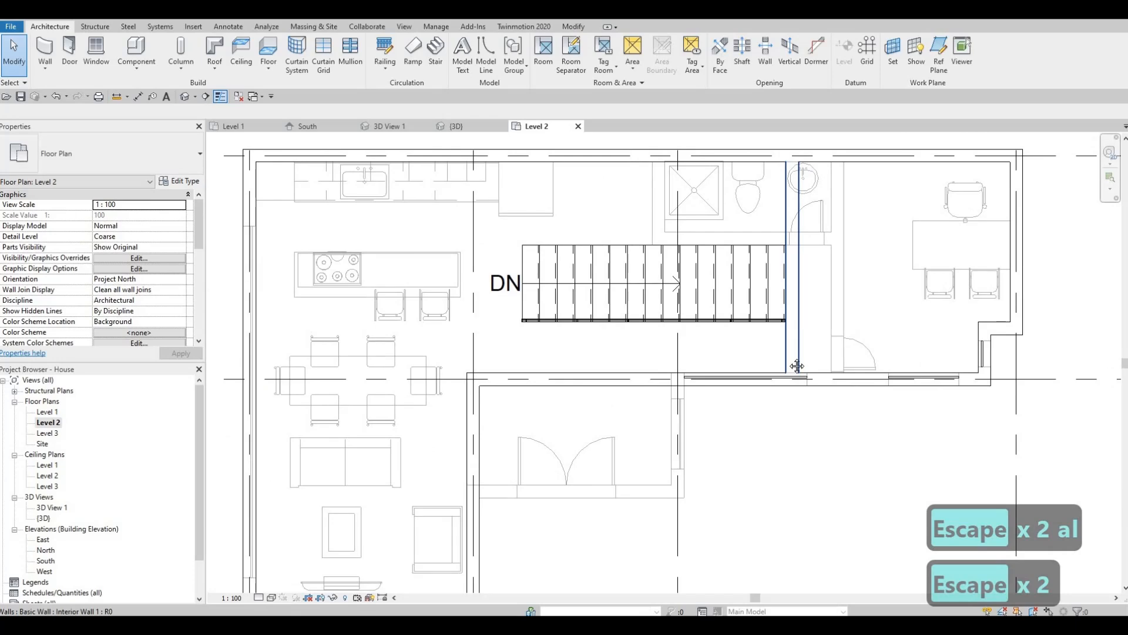
key("Escape")
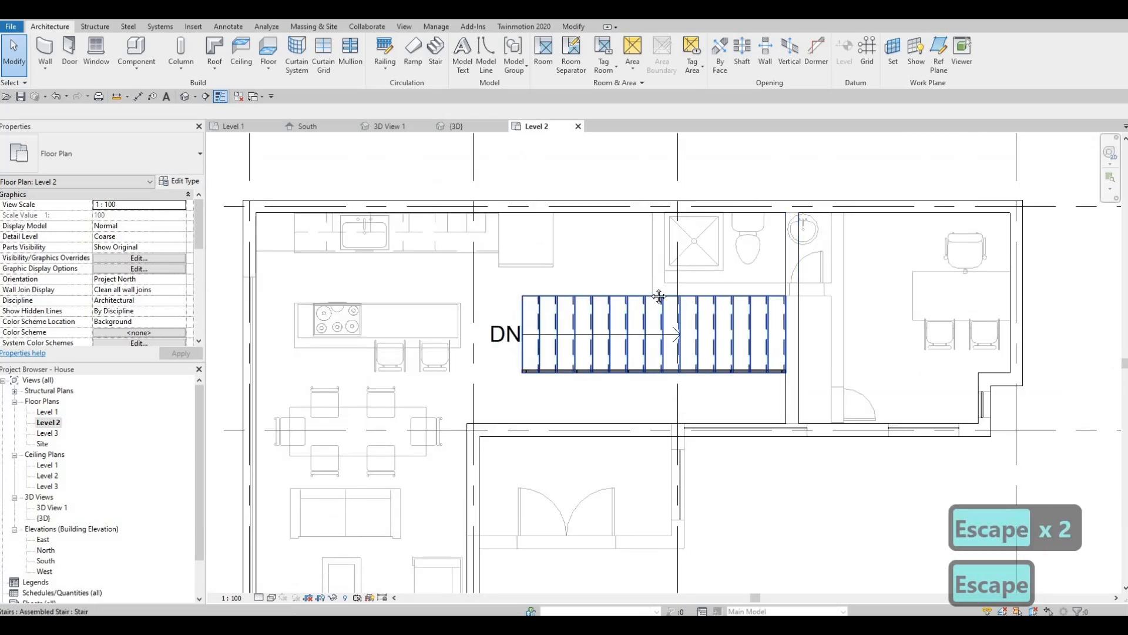
Draw Interior Wall 1 walls around the underlay bathroom from the north exterior wall and back, about 2800 mm wide and 1300 mm deep
scroll(654, 238, "down", 2)
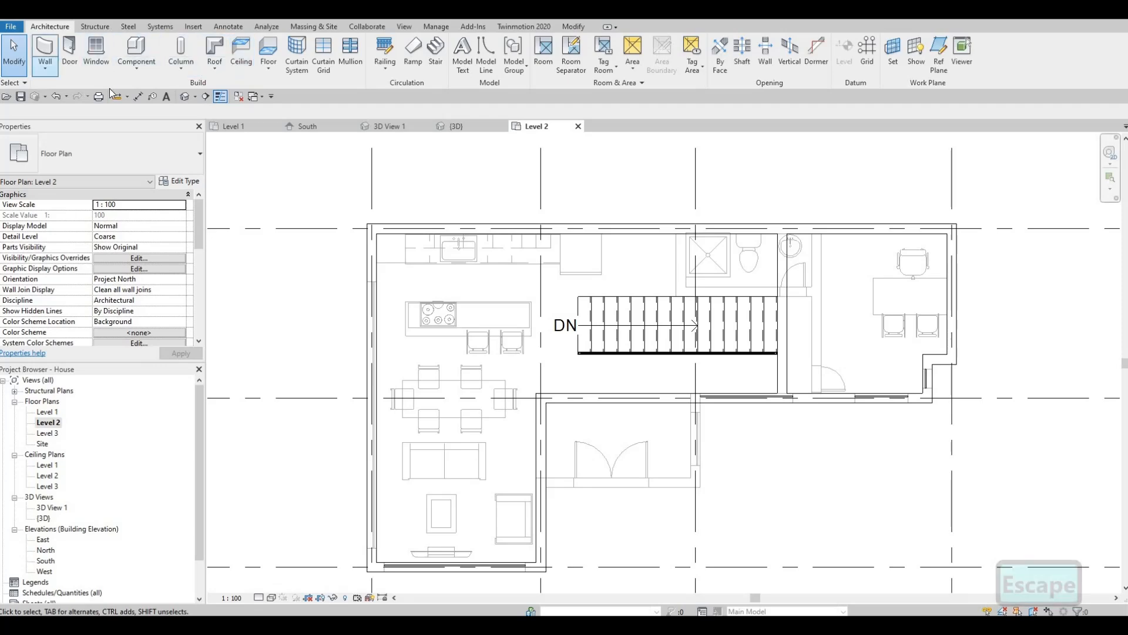
left_click(46, 48)
middle_click_drag(601, 286, 678, 231)
middle_click_drag(777, 219, 779, 294)
scroll(782, 287, "up", 2)
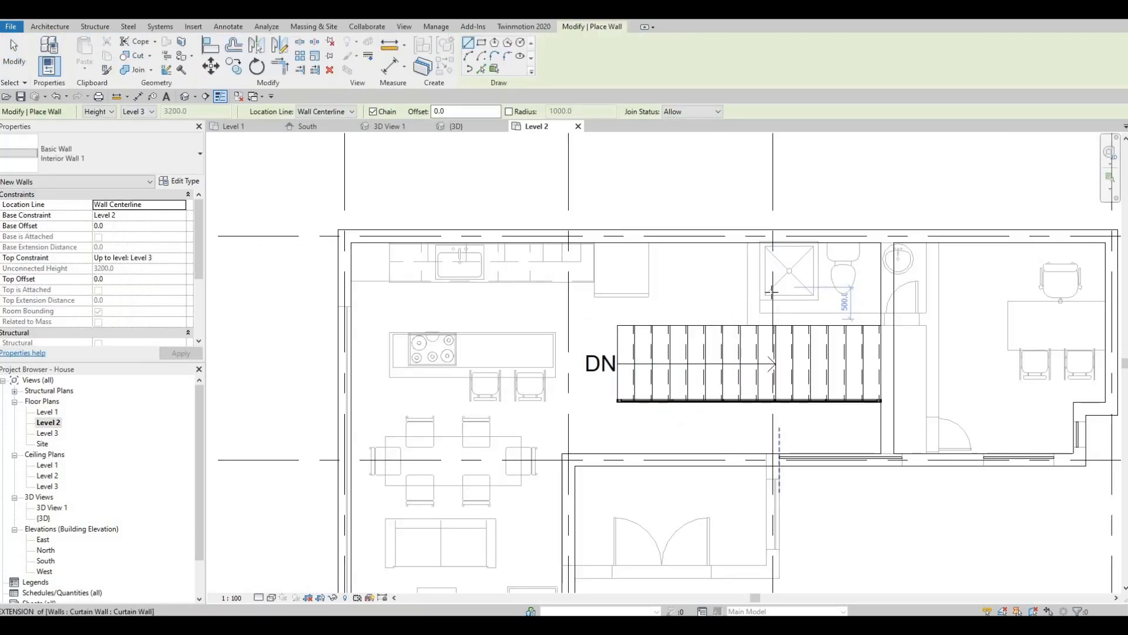
scroll(770, 291, "up", 1)
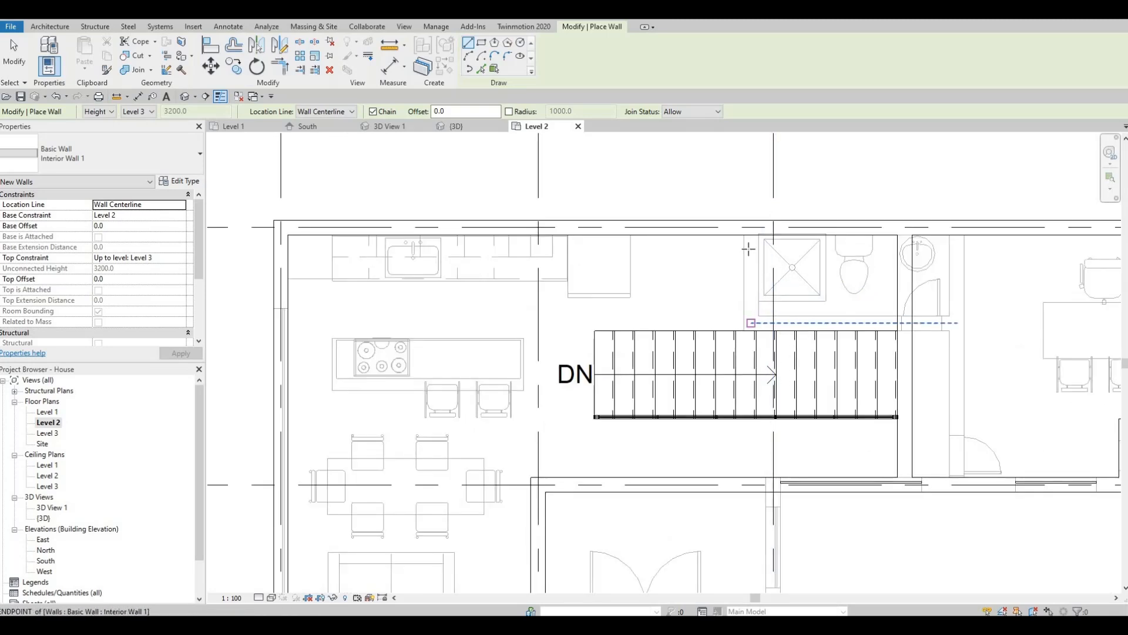
left_click(752, 235)
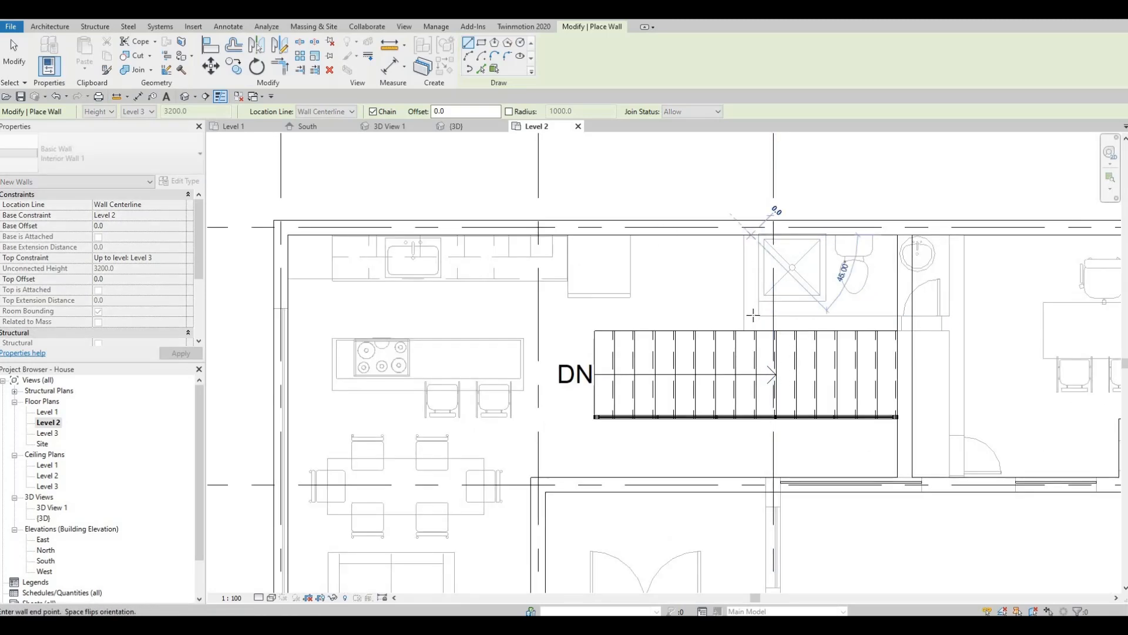
left_click(843, 317)
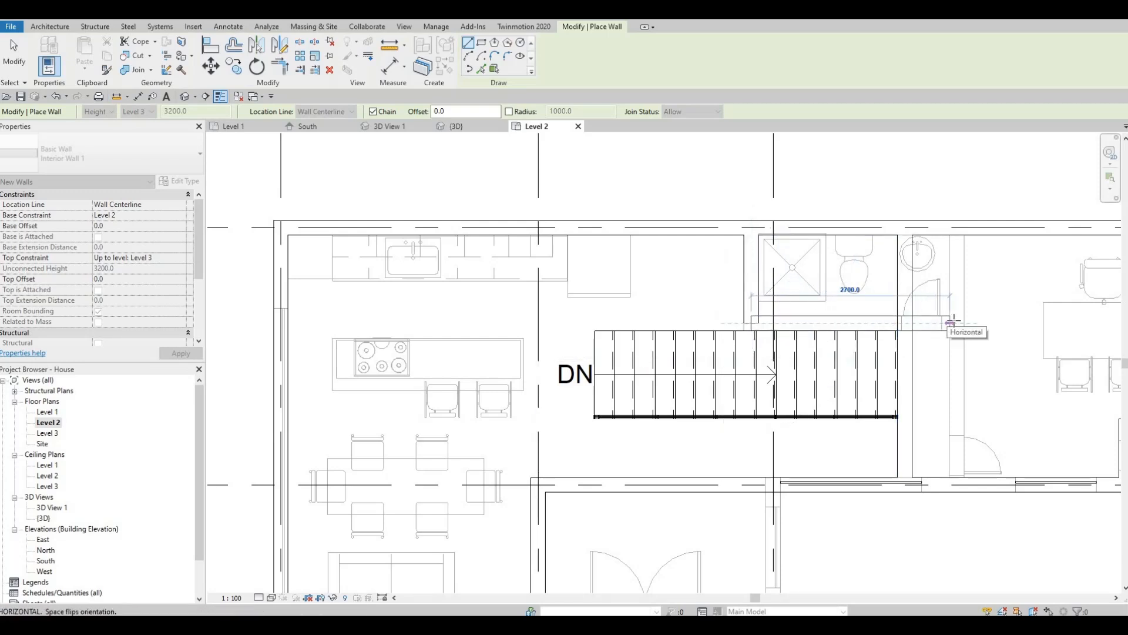
left_click(955, 244)
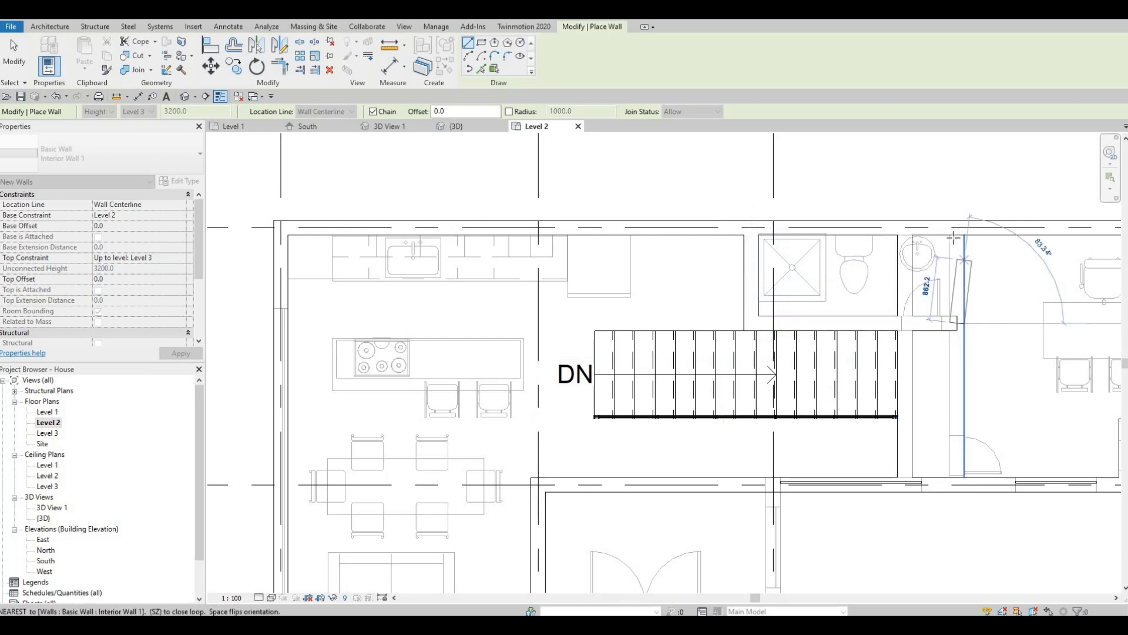
middle_click_drag(820, 287, 785, 236)
key("Escape")
key("Escape")
key("Escape")
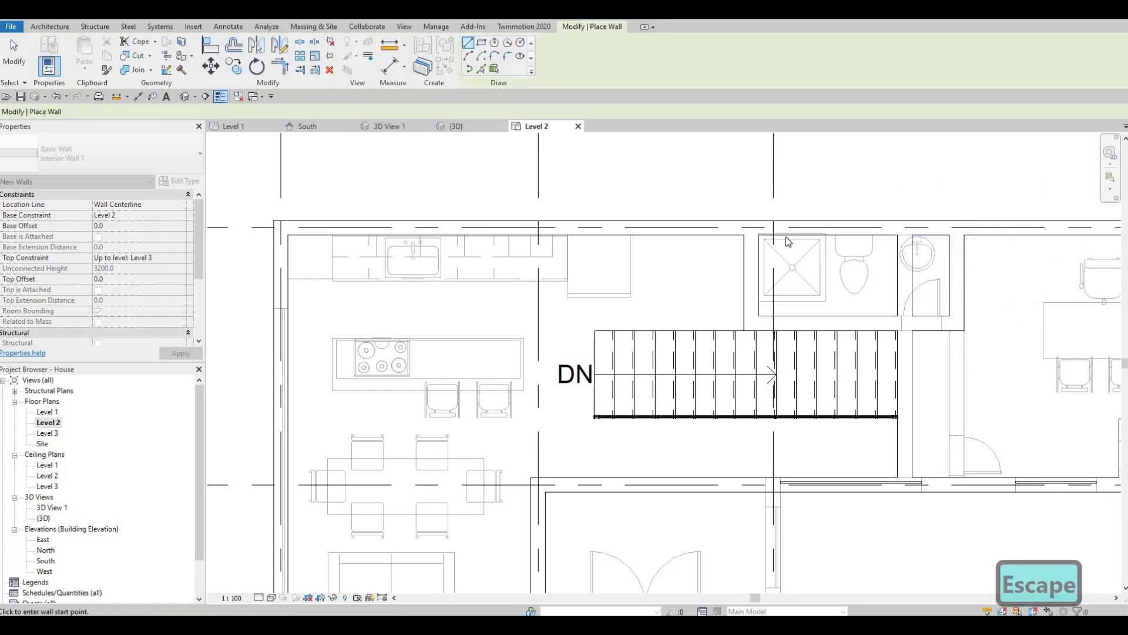
Shorten the interior wall at the stair's east end so that its north end stops at the bathroom's south wall
left_click(784, 231)
left_click_drag(784, 197, 788, 292)
left_click_drag(780, 241, 784, 292)
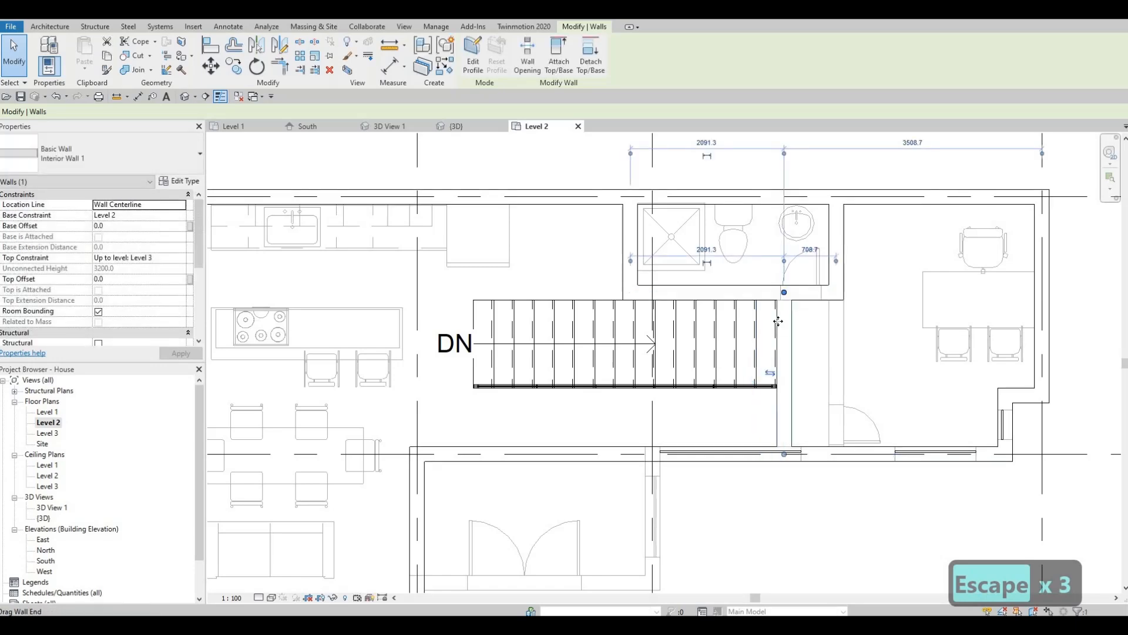
key("Escape")
Extend the bathroom's south wall westward along the stair to near the stair's west end
scroll(841, 317, "down", 2)
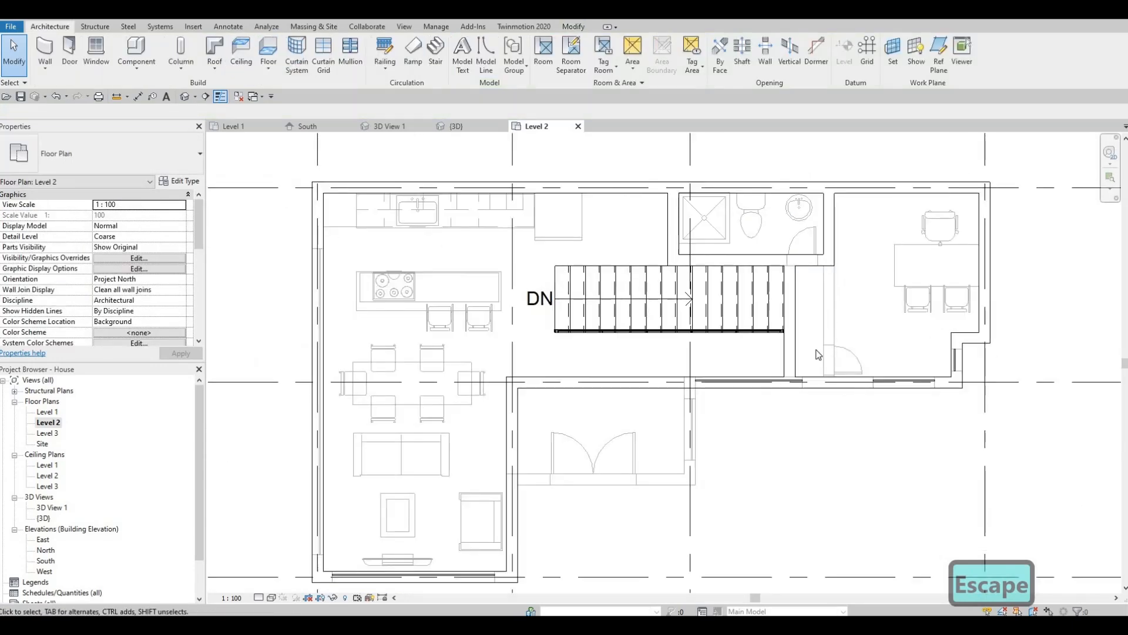
scroll(842, 313, "up", 1)
middle_click_drag(840, 308, 870, 341)
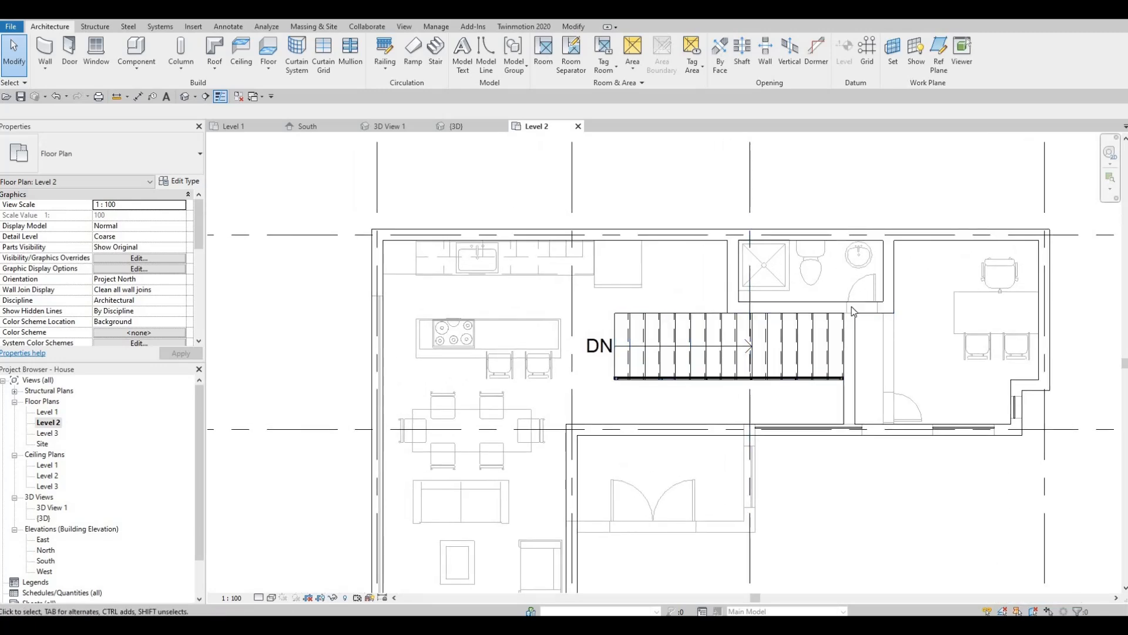
middle_click_drag(798, 333, 821, 417)
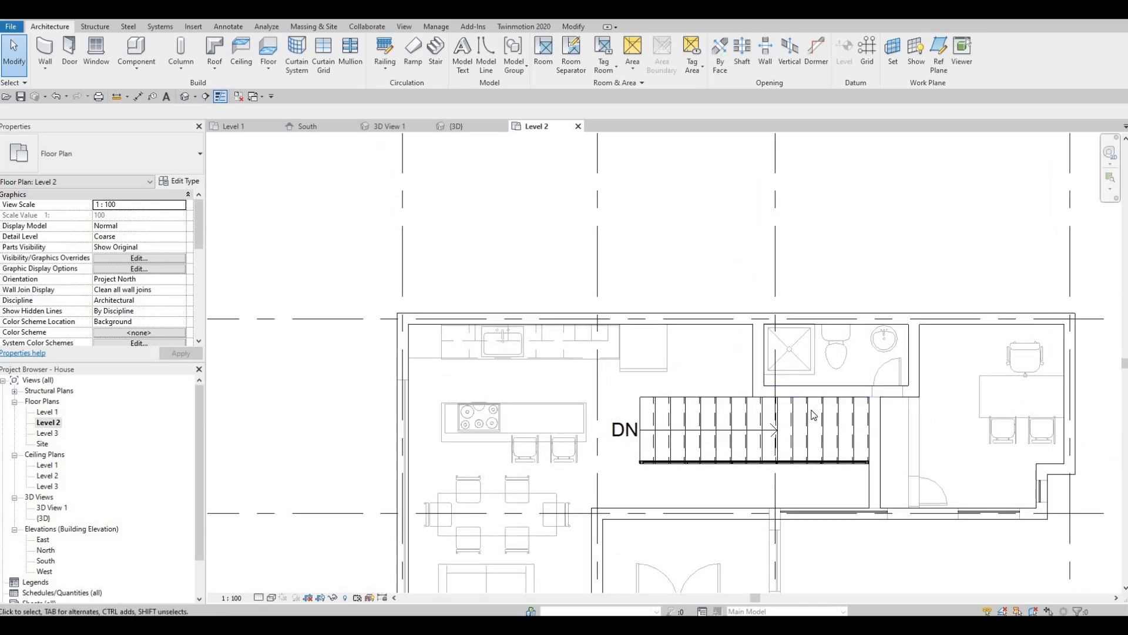
middle_click_drag(760, 383, 829, 350)
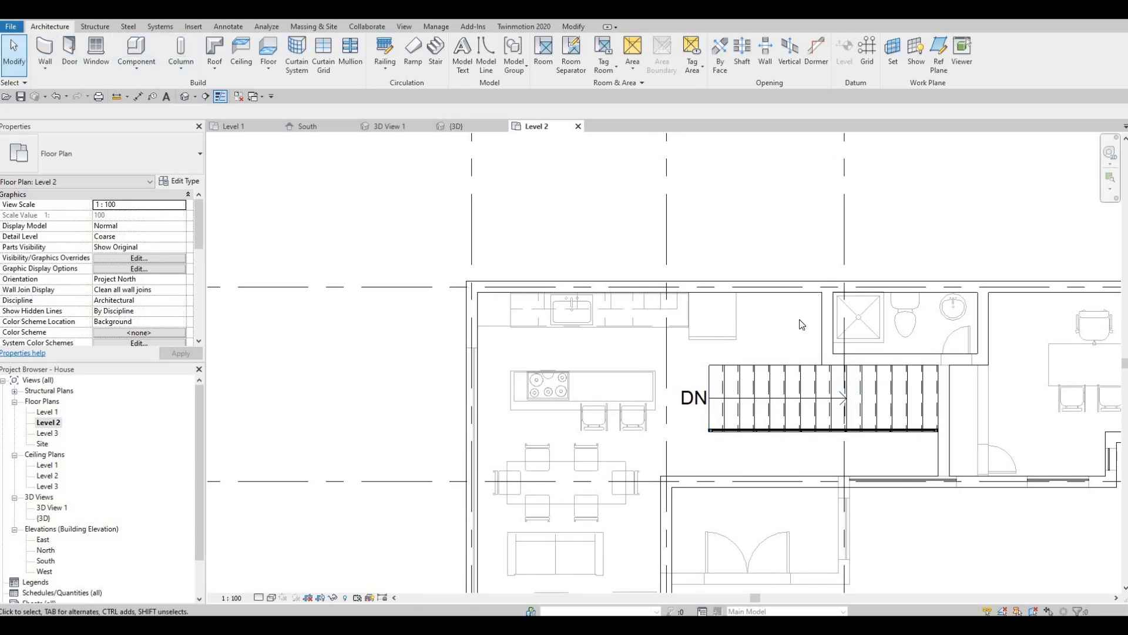
left_click(841, 356)
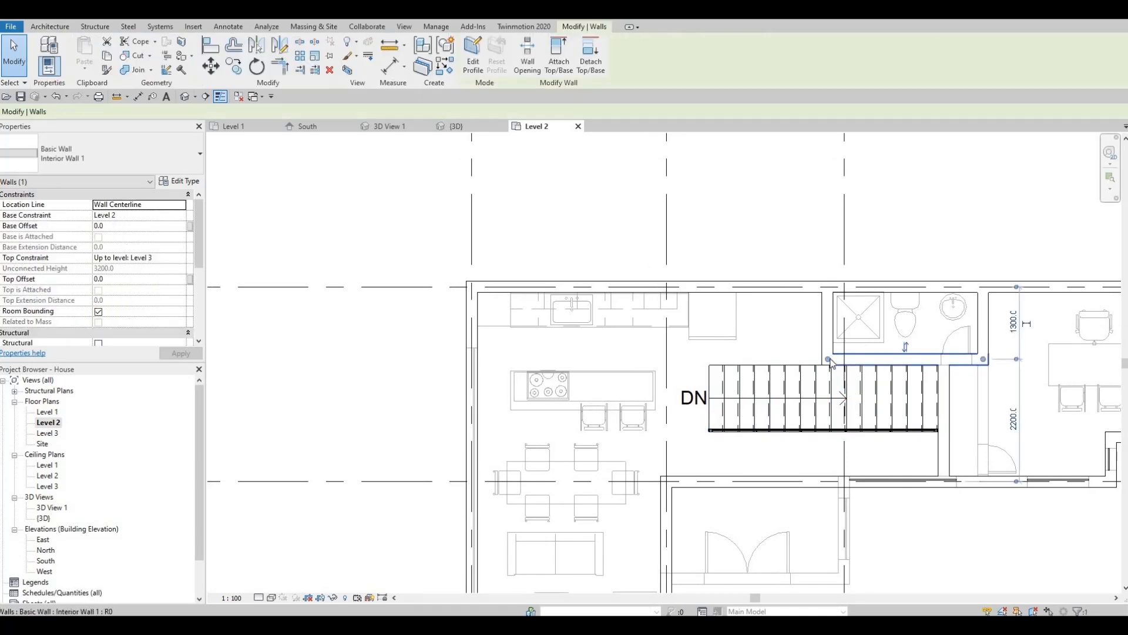
key("r")
key("s")
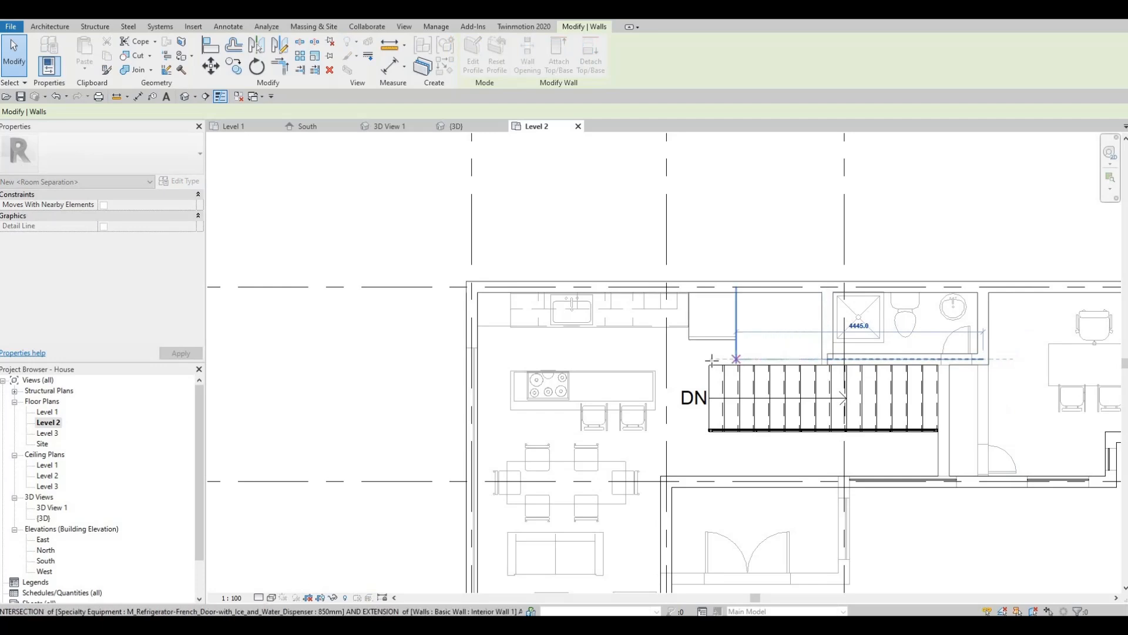
key("Escape")
Measure the bathroom's width between its west and east walls
left_click(984, 312)
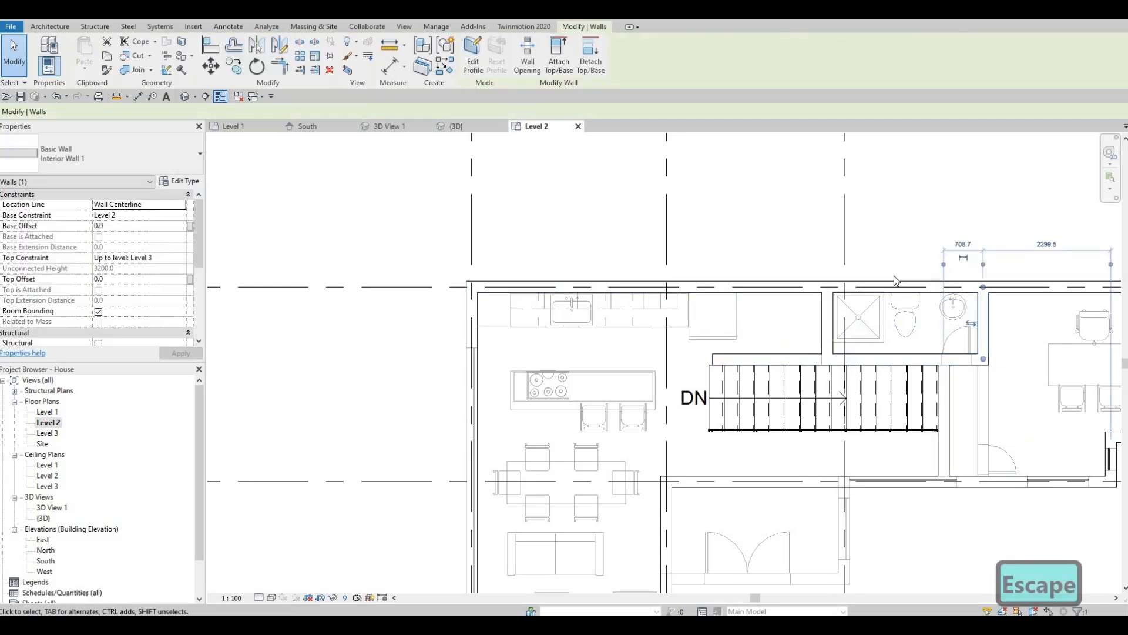
left_click_drag(827, 288, 831, 288)
left_click_drag(925, 288, 894, 294)
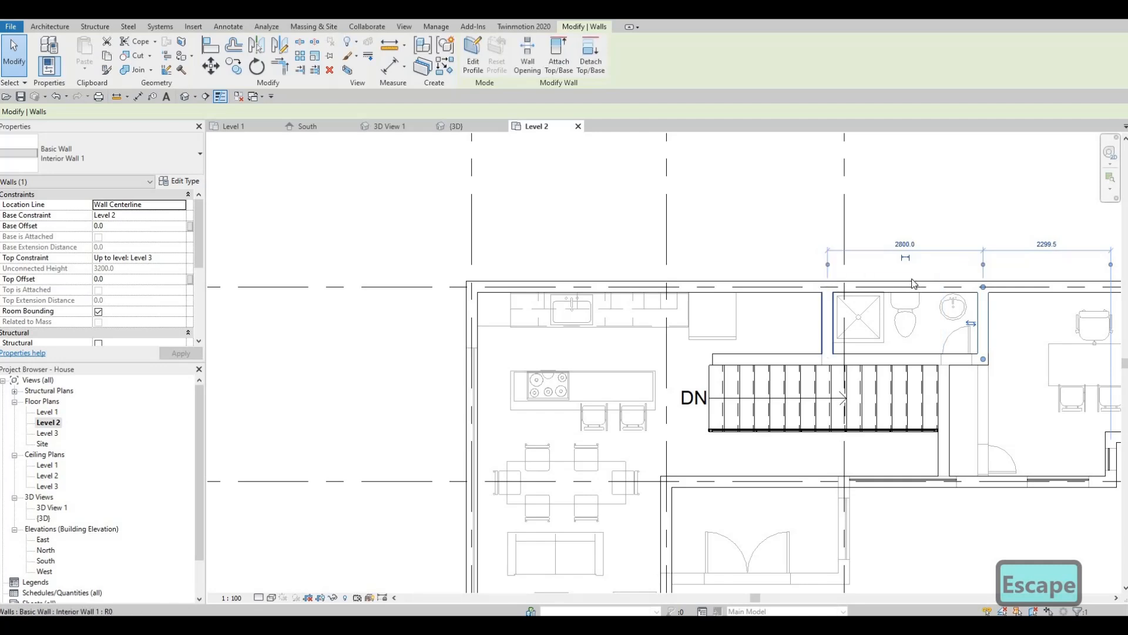
key("Escape")
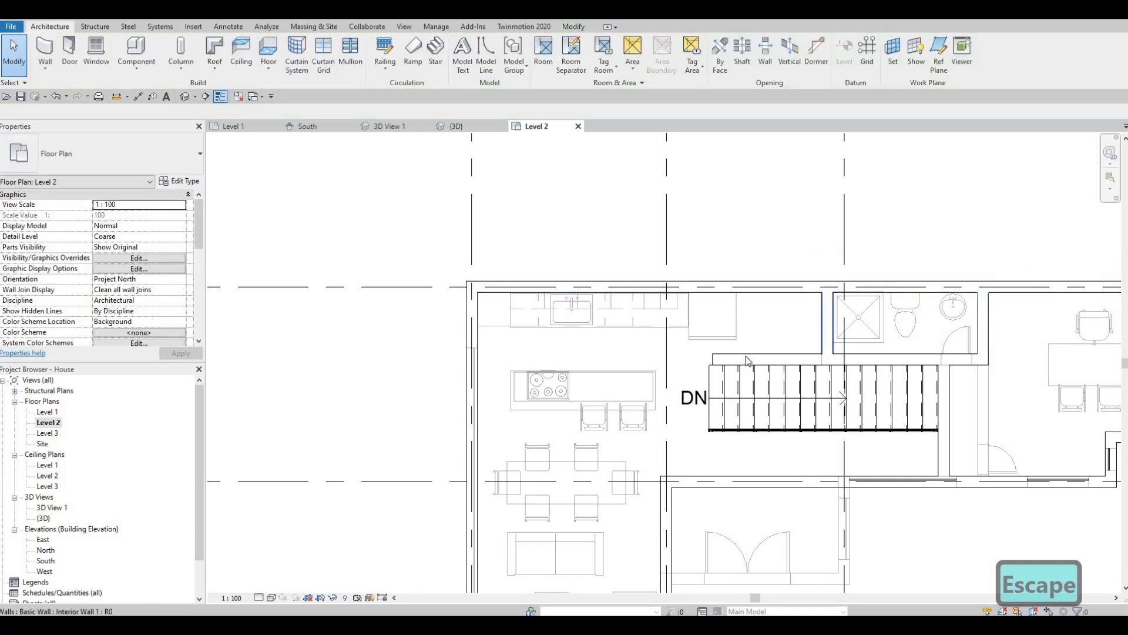
Try to shorten the bathroom's south wall by moving its east end back to the bathroom's west wall
left_click(772, 353)
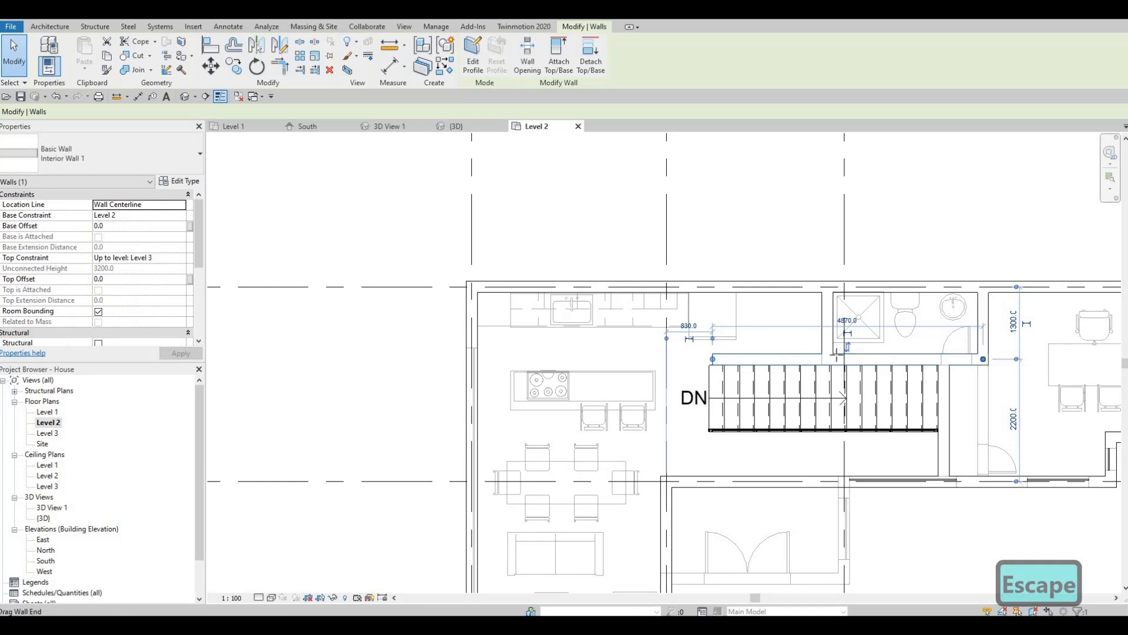
left_click_drag(837, 354, 829, 358)
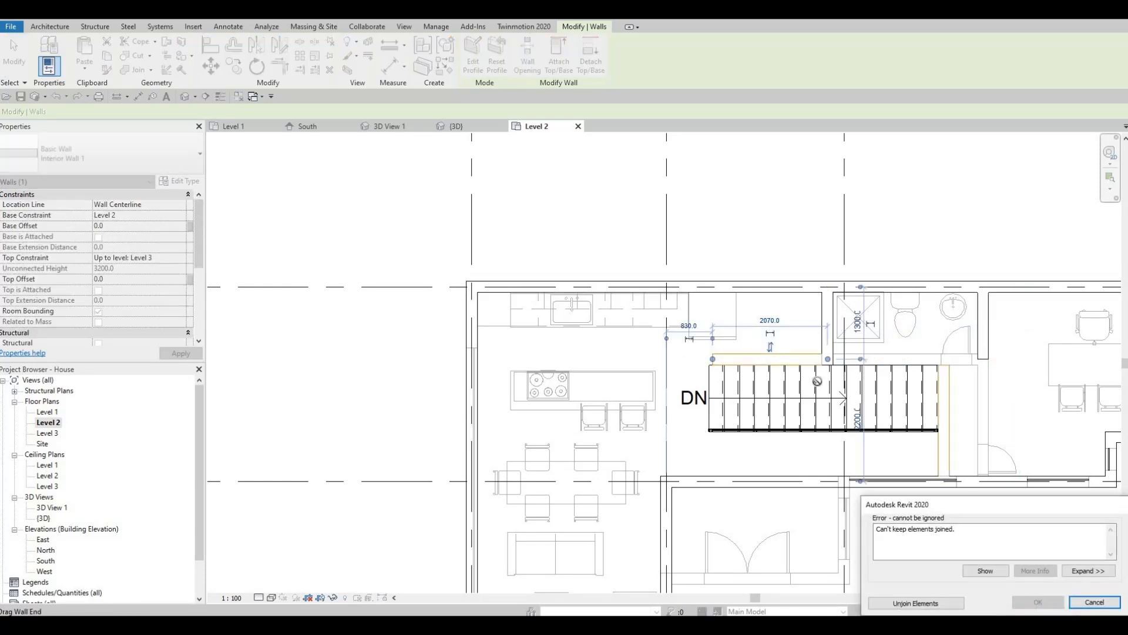
key("Escape")
key("Escape")
left_click(740, 353)
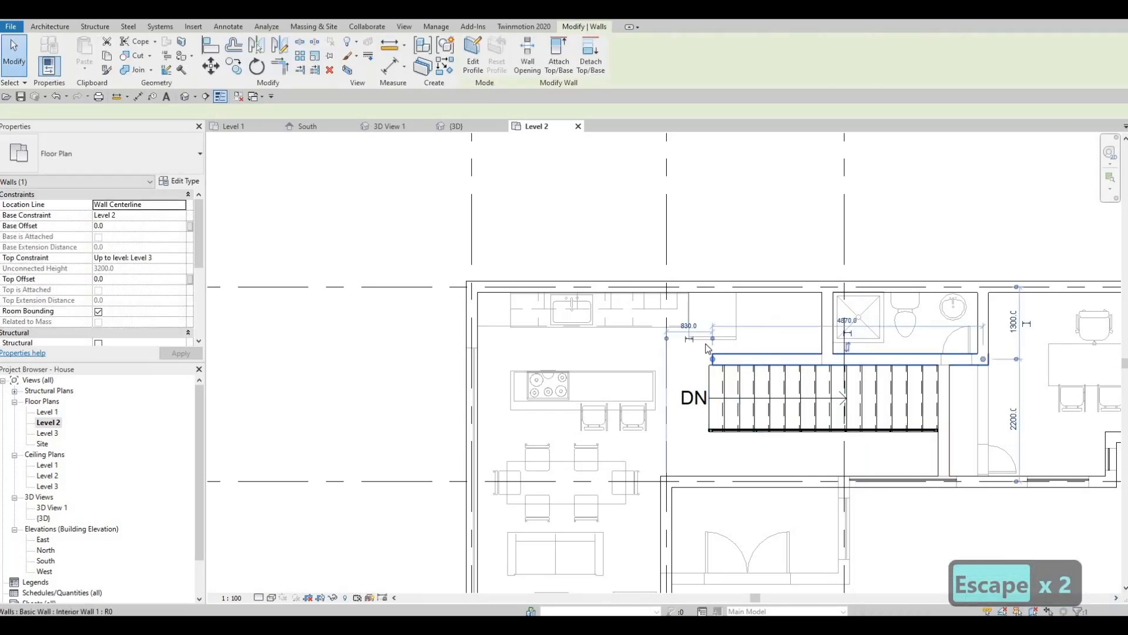
key("Escape")
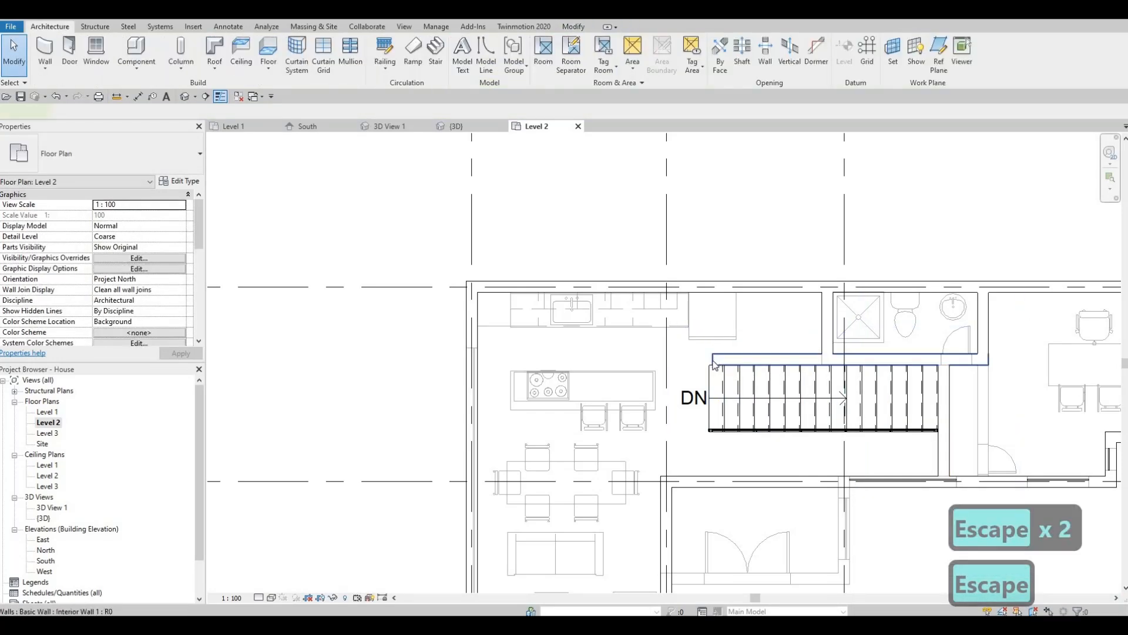
Extend the west end of the interior wall along the stair's north side to grid line B
left_click(715, 357)
left_click_drag(713, 358, 667, 360)
key("Escape")
Try again to pull the east end of the extended stair wall back to the bathroom's west wall
left_click(832, 352)
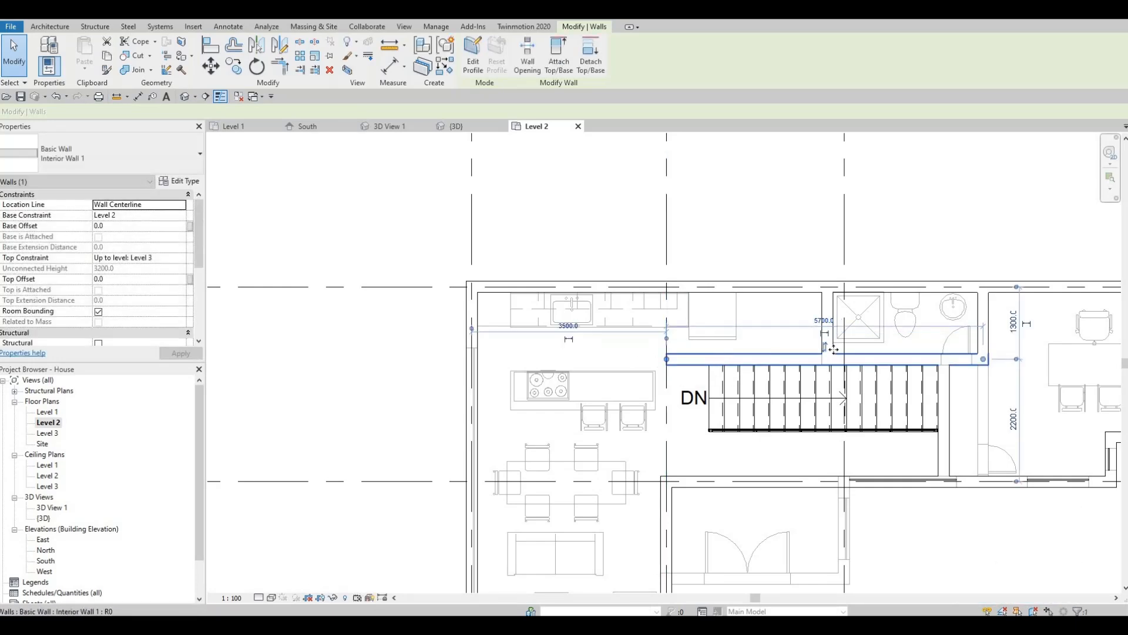
left_click_drag(984, 358, 772, 347)
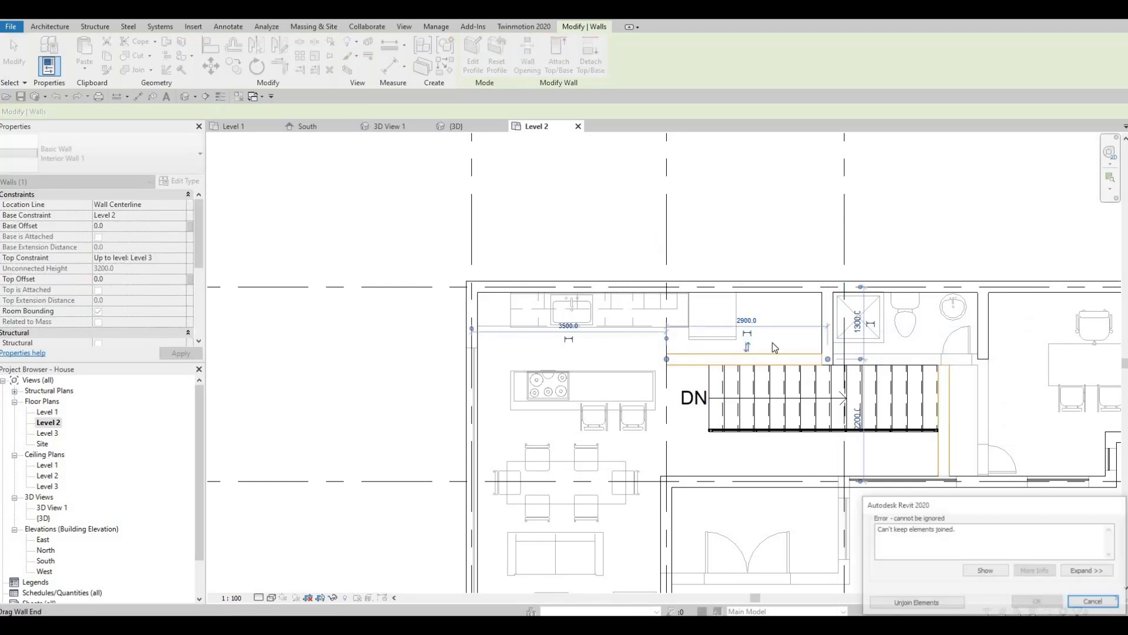
key("Escape")
key("F1")
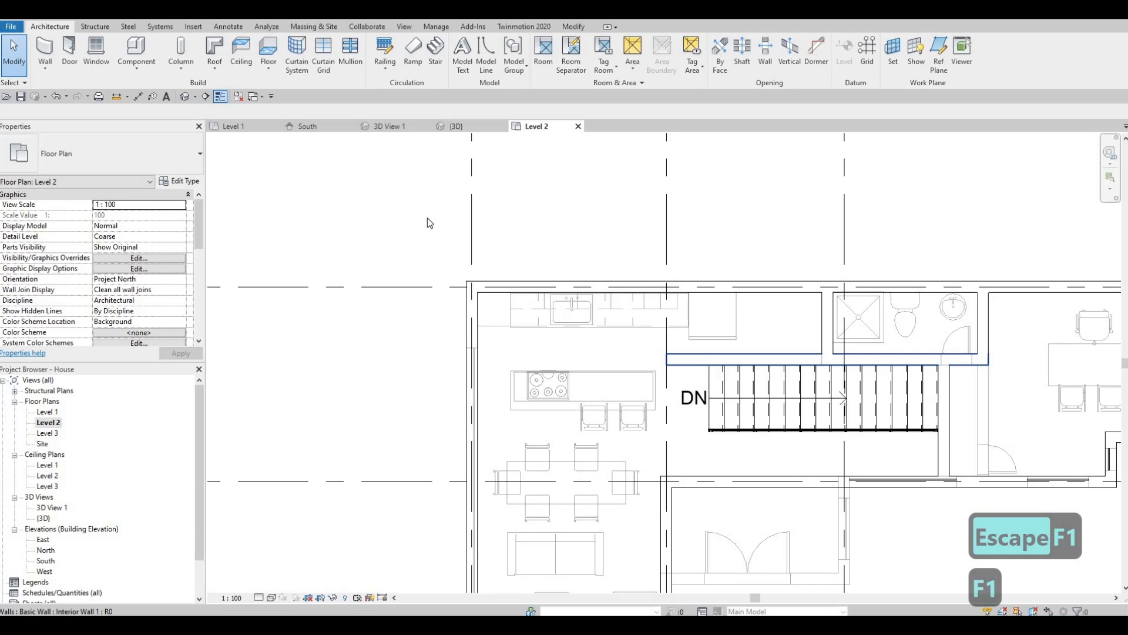
Draw an Interior Wall 1 wall about 1300 mm long on grid B from the stair wall's west end to the north exterior wall
left_click(47, 26)
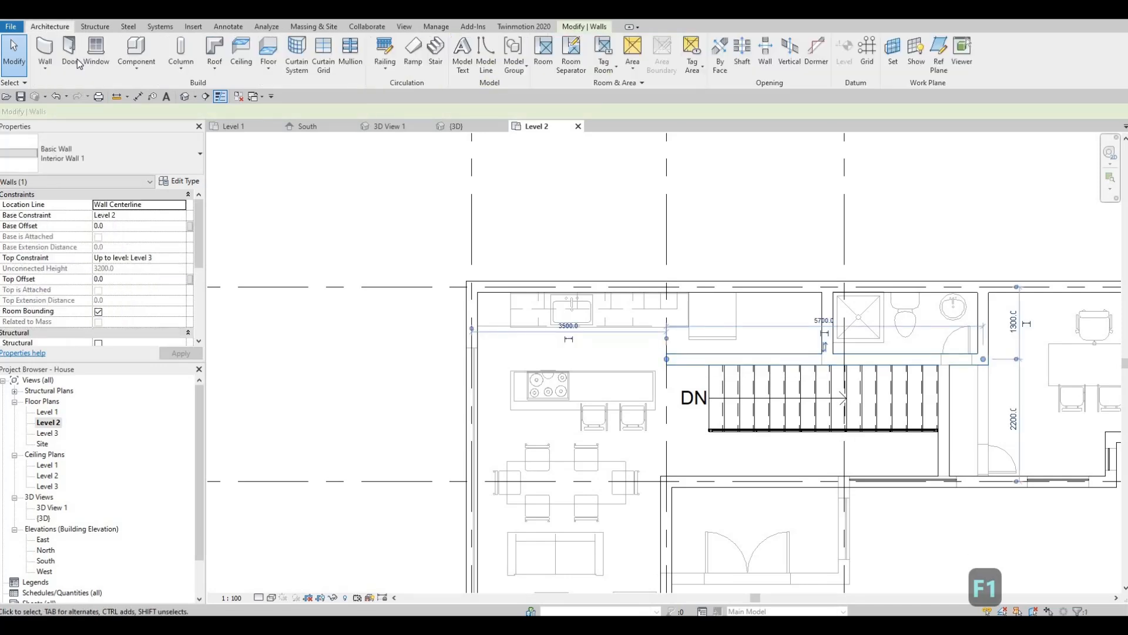
left_click(46, 50)
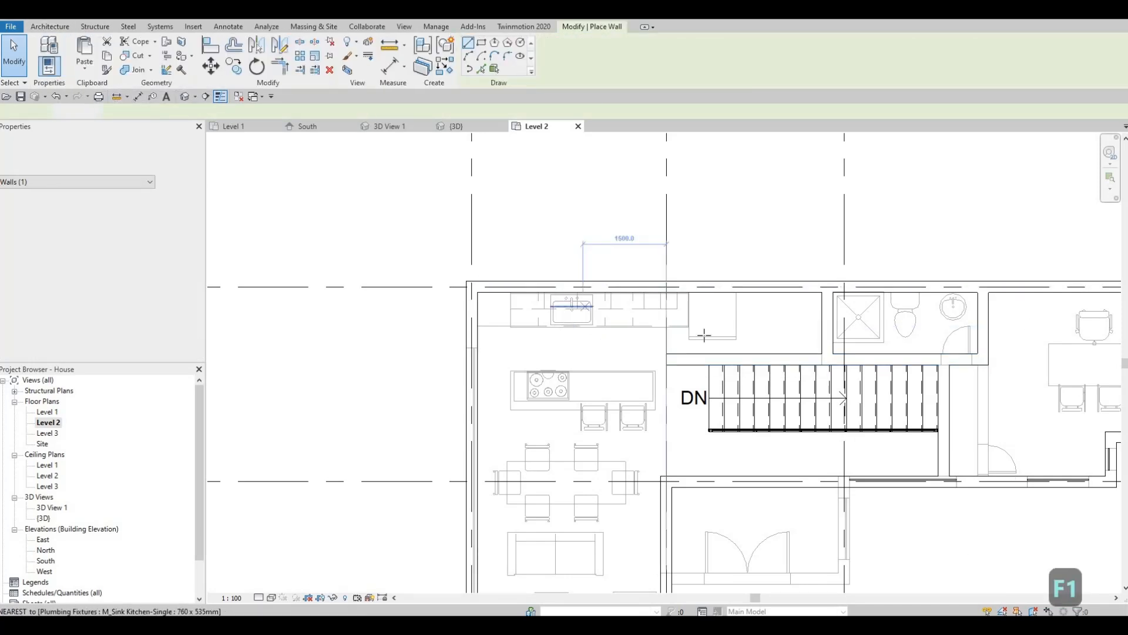
scroll(611, 337, "up", 2)
left_click(710, 376)
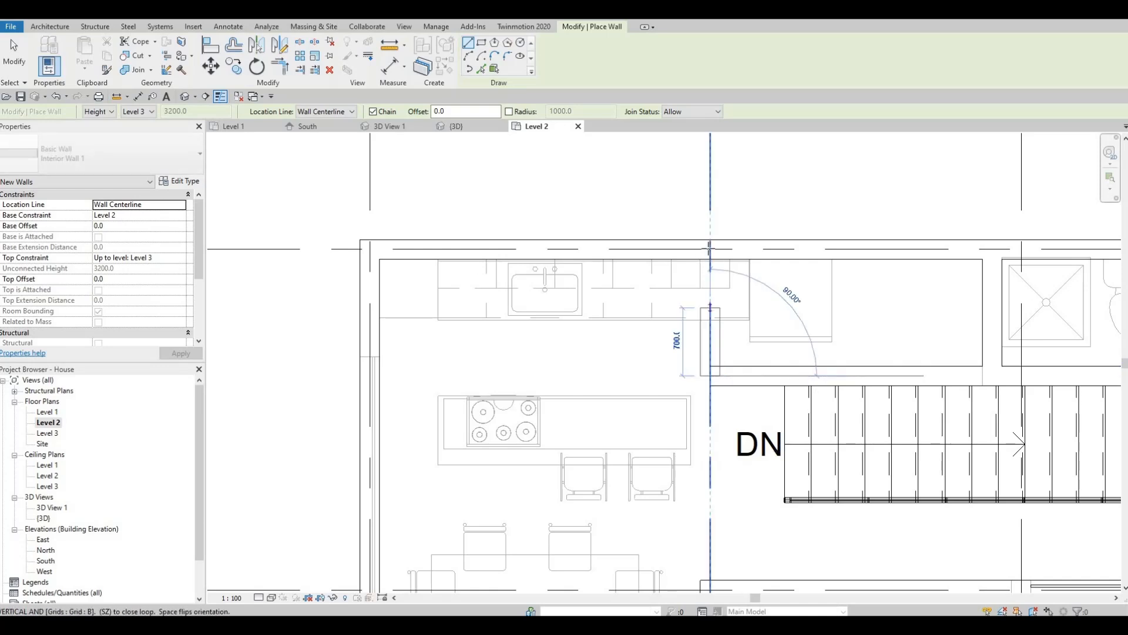
left_click(709, 247)
key("Escape")
scroll(889, 350, "down", 1)
scroll(889, 350, "down", 1)
middle_click_drag(830, 386, 796, 398)
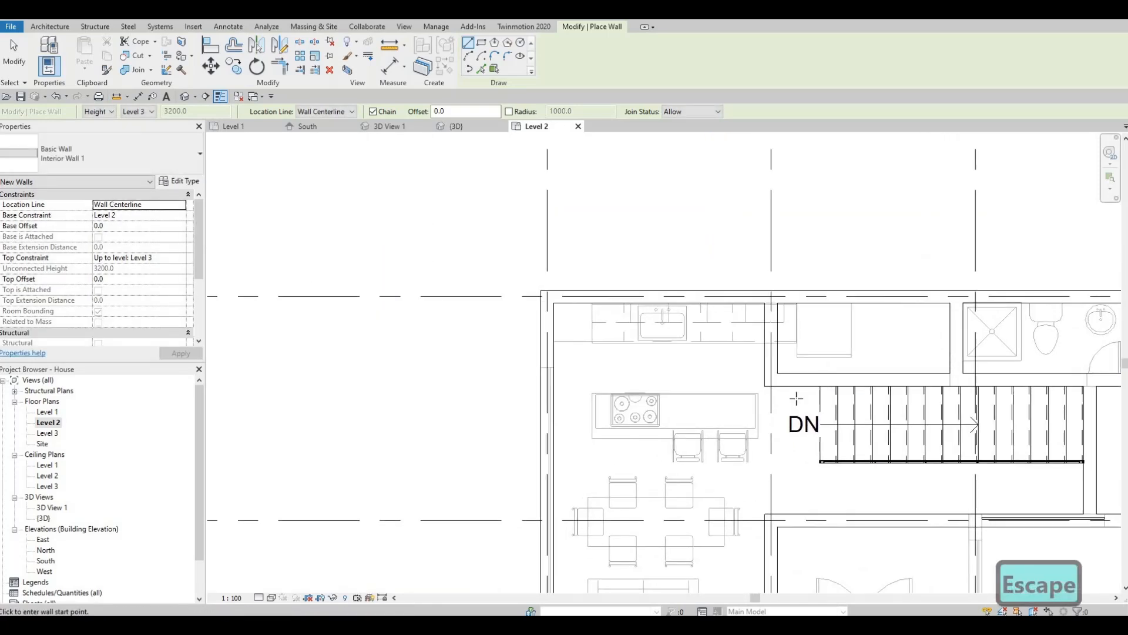
Draw an Interior Wall 1 wall along grid line 2, from the wall corner at grid line B to the west exterior wall
middle_click_drag(472, 381, 590, 367)
scroll(591, 367, "down", 1)
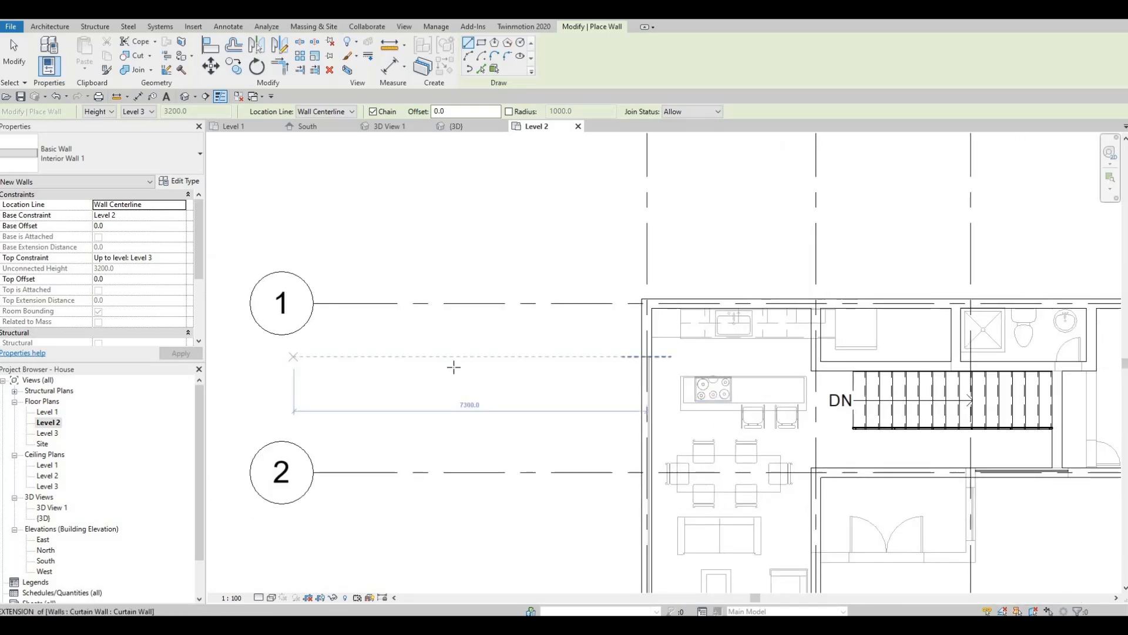
middle_click_drag(440, 341, 136, 309)
middle_click_drag(793, 381, 769, 374)
scroll(679, 347, "up", 1)
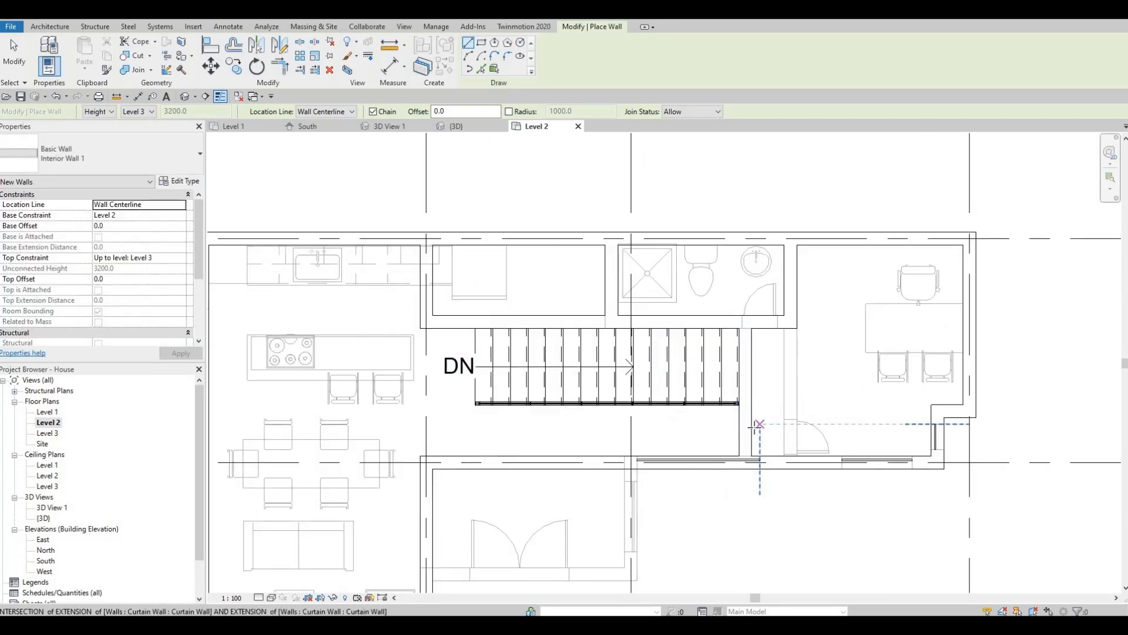
middle_click_drag(471, 411, 726, 441)
scroll(727, 441, "down", 1)
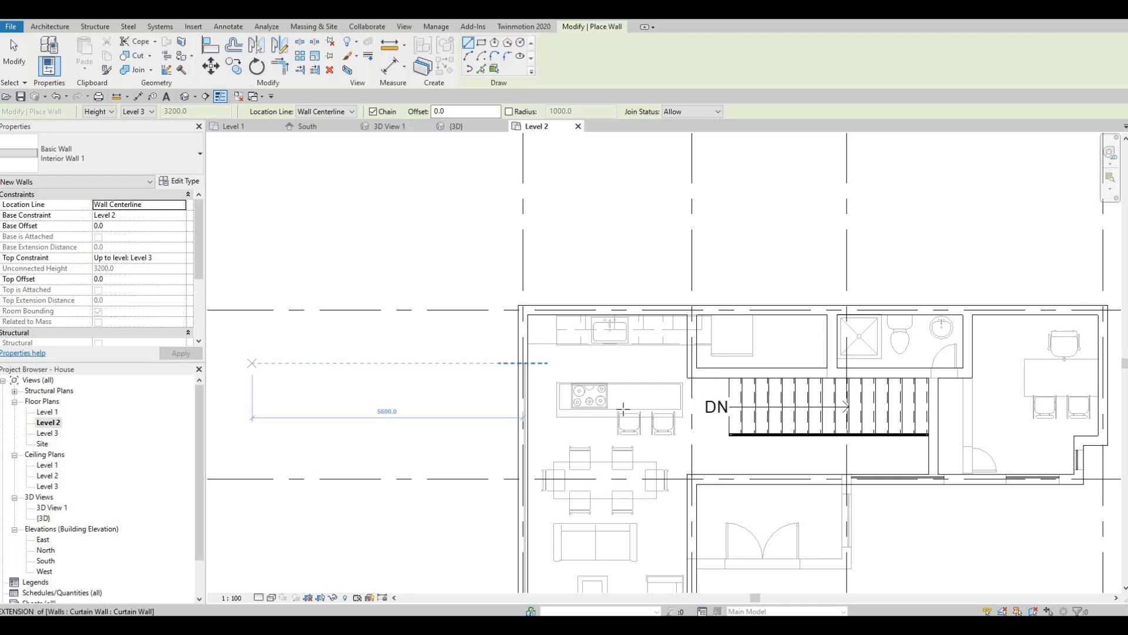
scroll(663, 297, "down", 3)
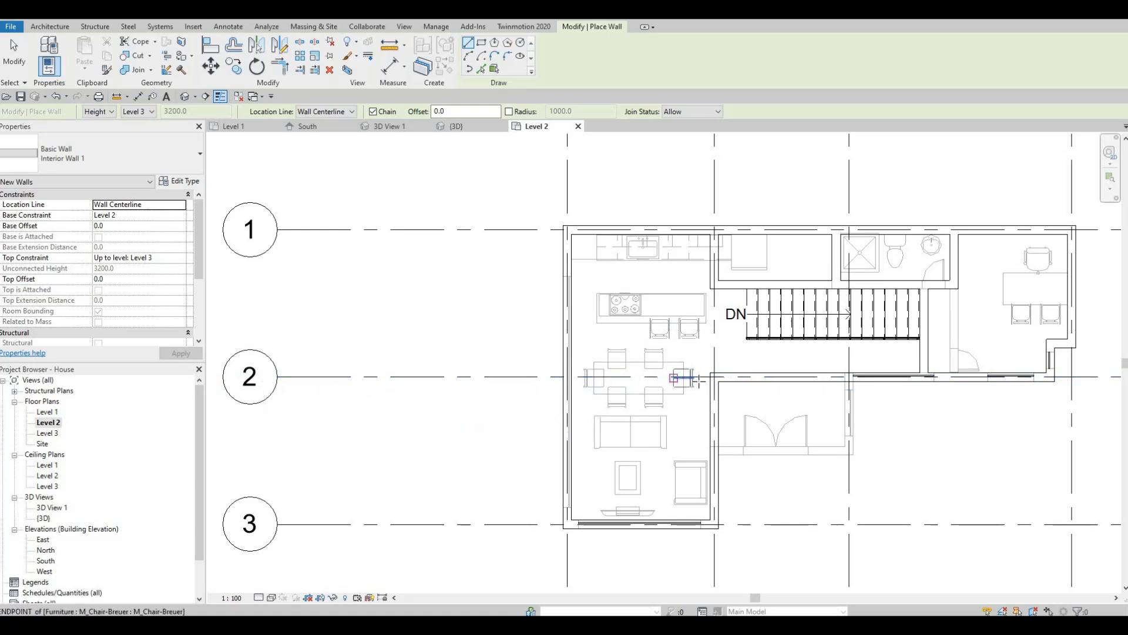
scroll(715, 377, "up", 2)
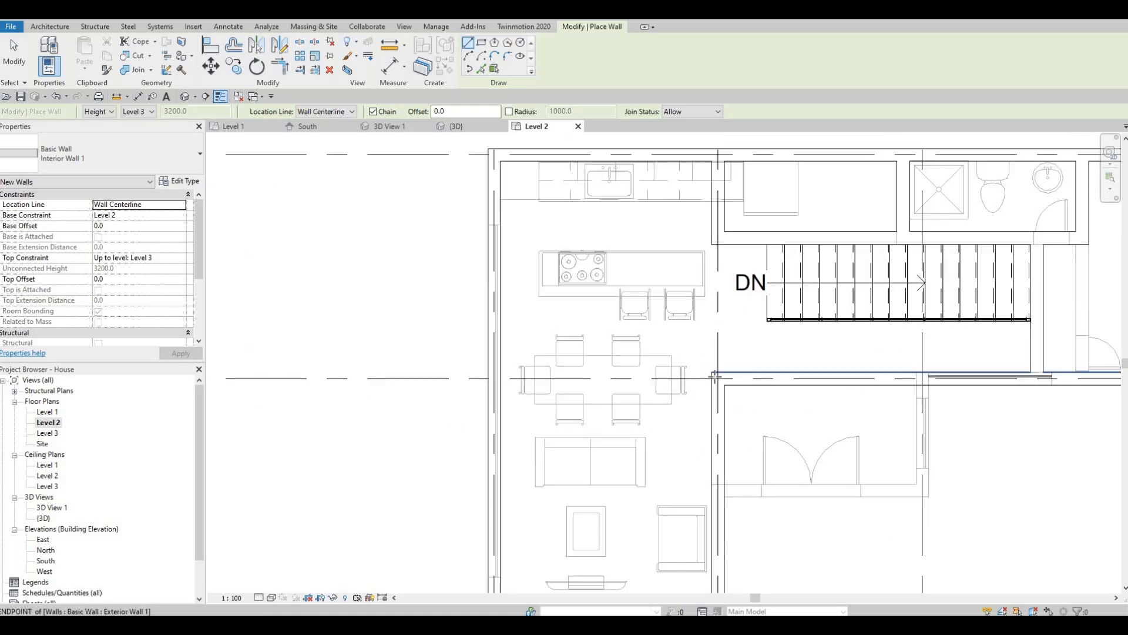
scroll(715, 377, "up", 2)
left_click(716, 380)
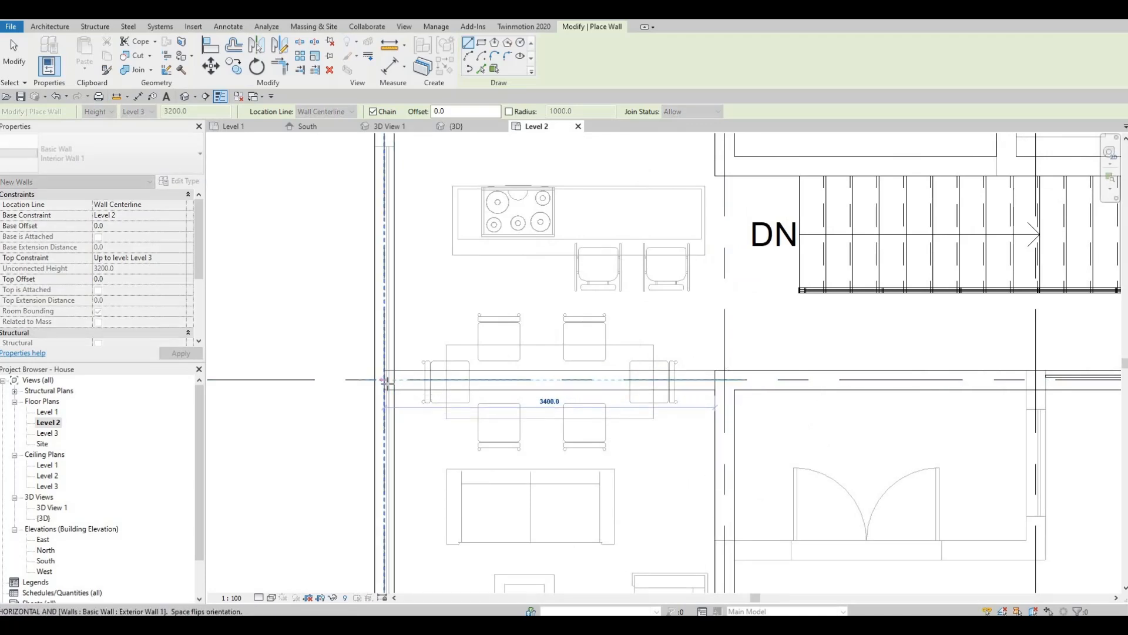
left_click(515, 376)
key("Escape")
key("Escape")
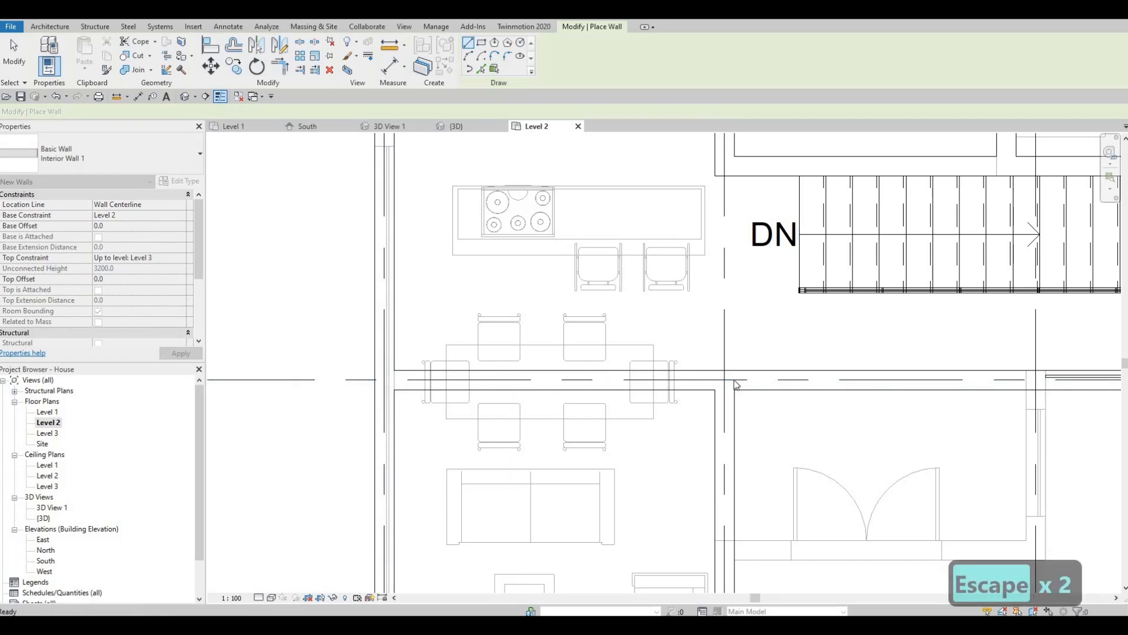
Try to extend the short interior wall on grid line B southward beside the stairs, to about 2600 mm long
scroll(672, 283, "down", 3)
middle_click_drag(553, 455, 572, 393)
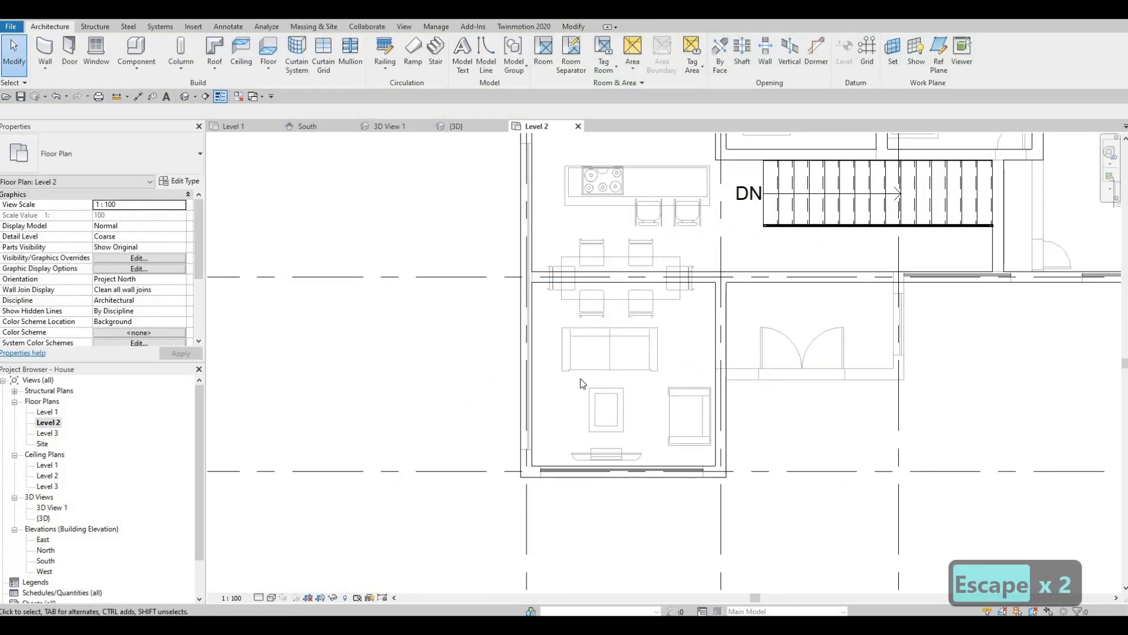
middle_click_drag(696, 139, 700, 286)
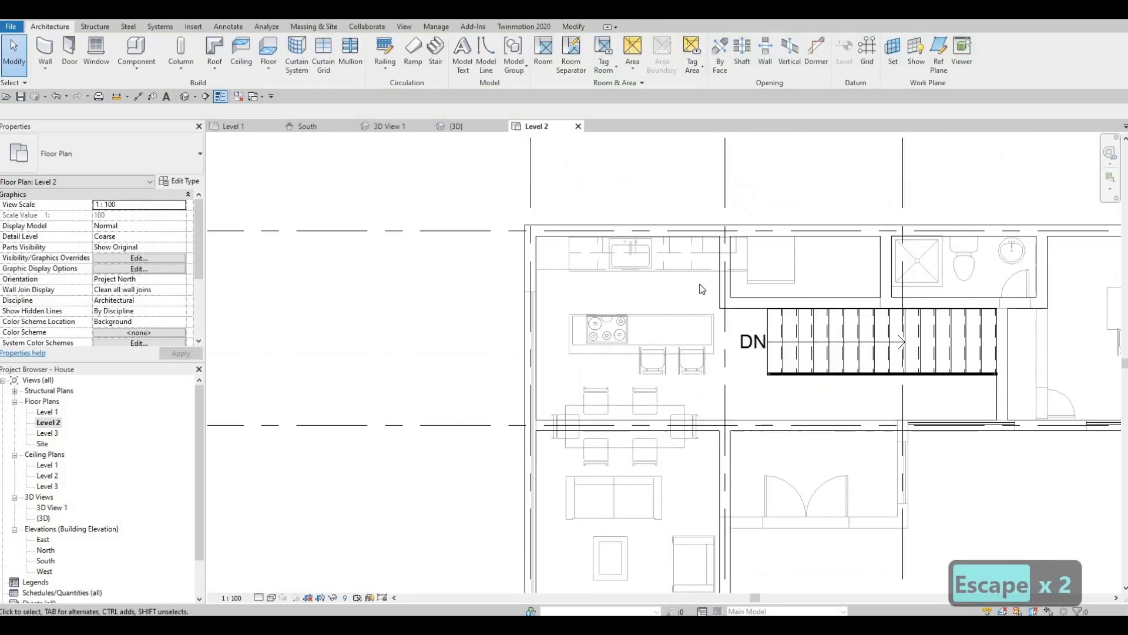
left_click(727, 309)
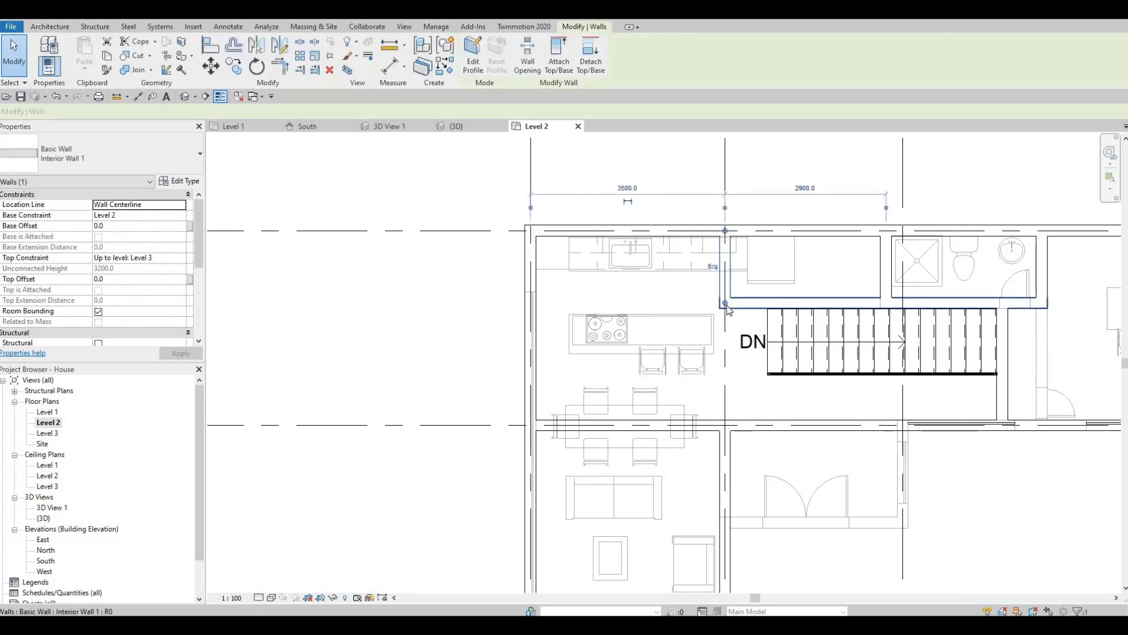
left_click_drag(726, 303, 726, 375)
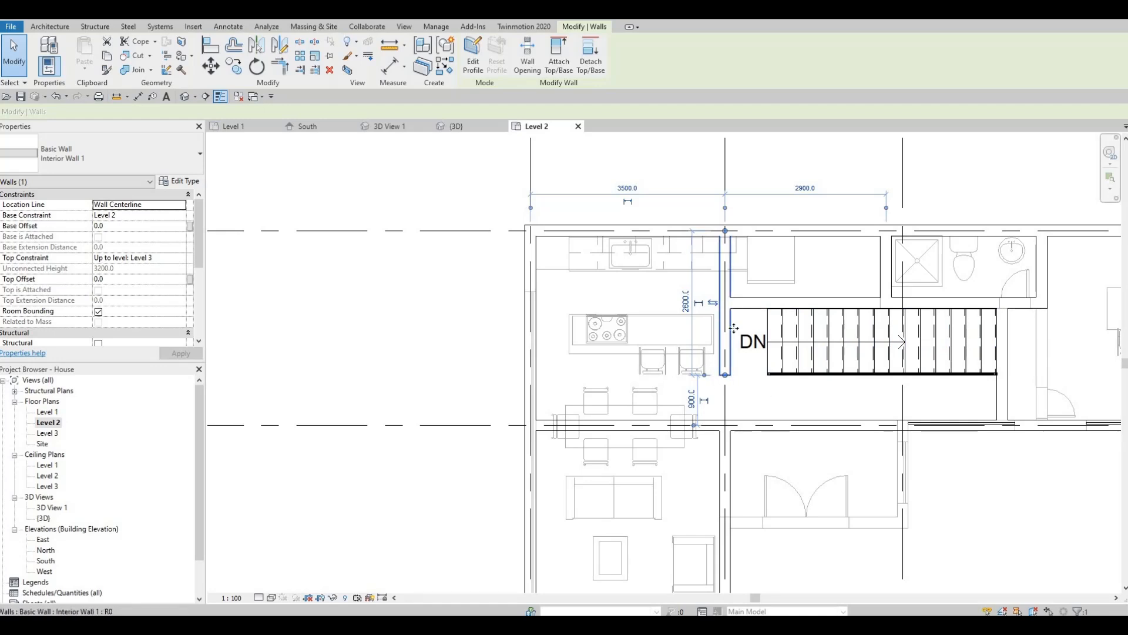
key("Escape")
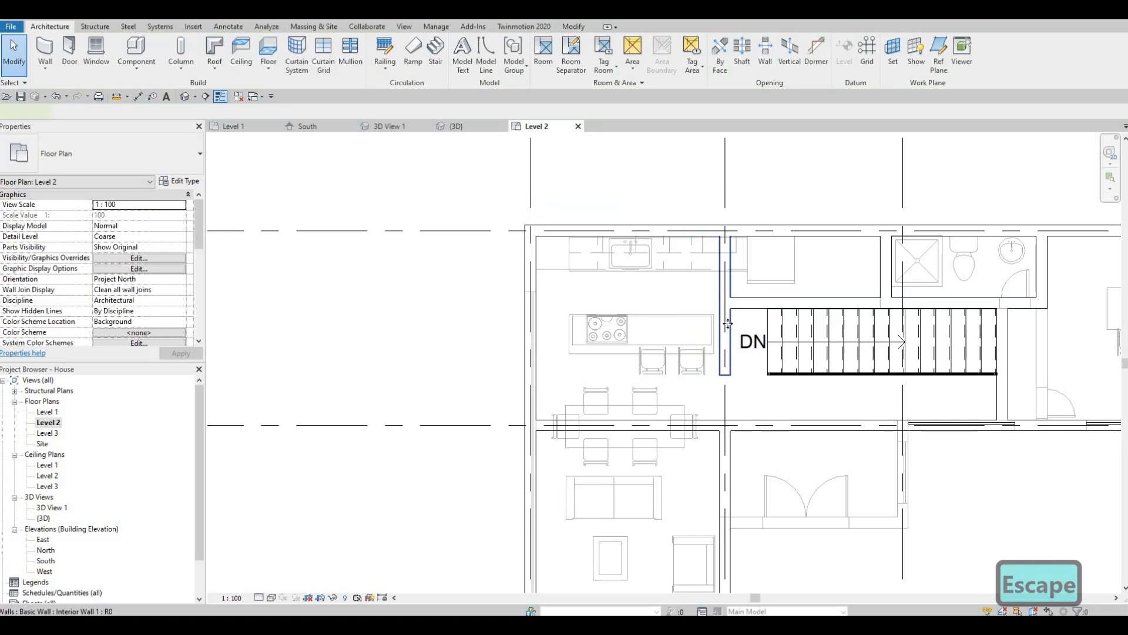
left_click(727, 323)
key("t")
key("r")
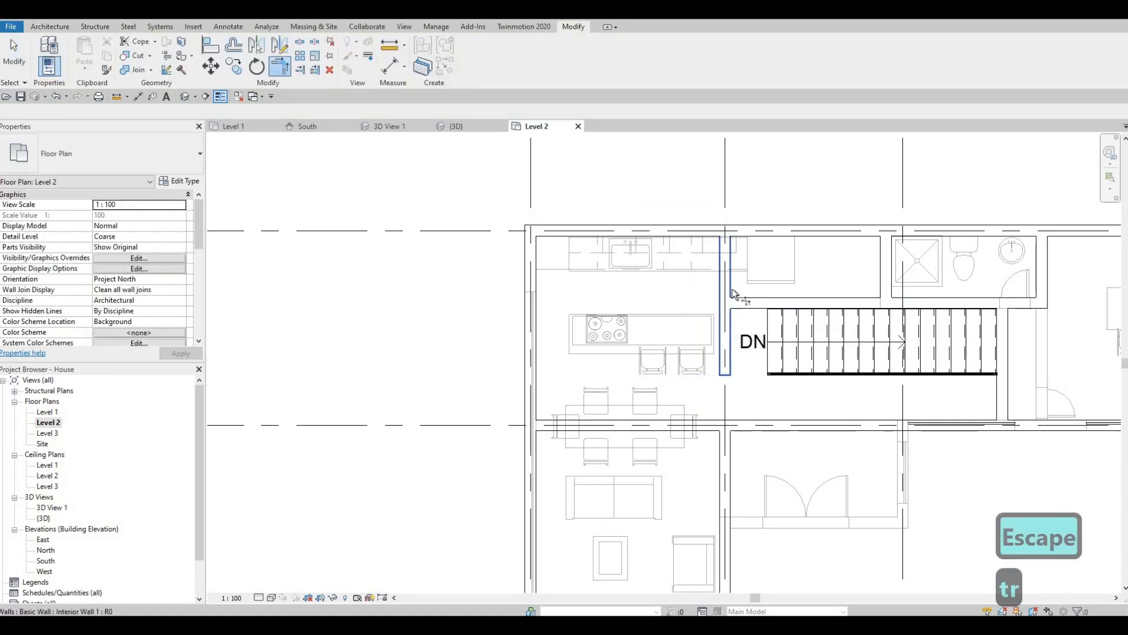
key("Escape")
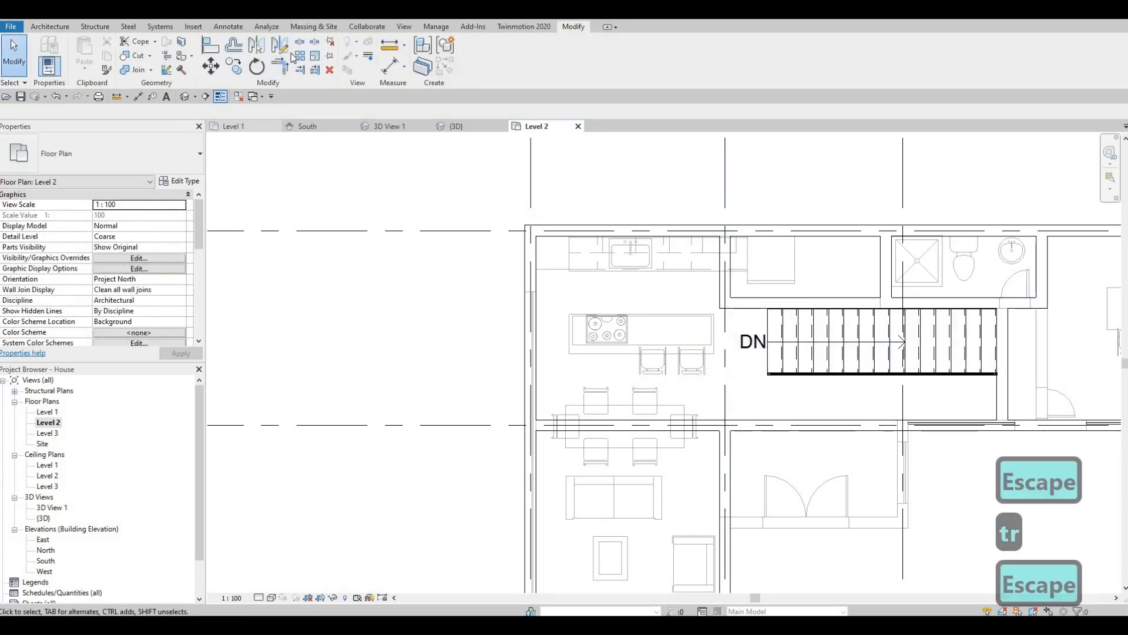
Measure the distance from the west end of the stairs to the corner of the interior wall at grid line B
left_click(390, 66)
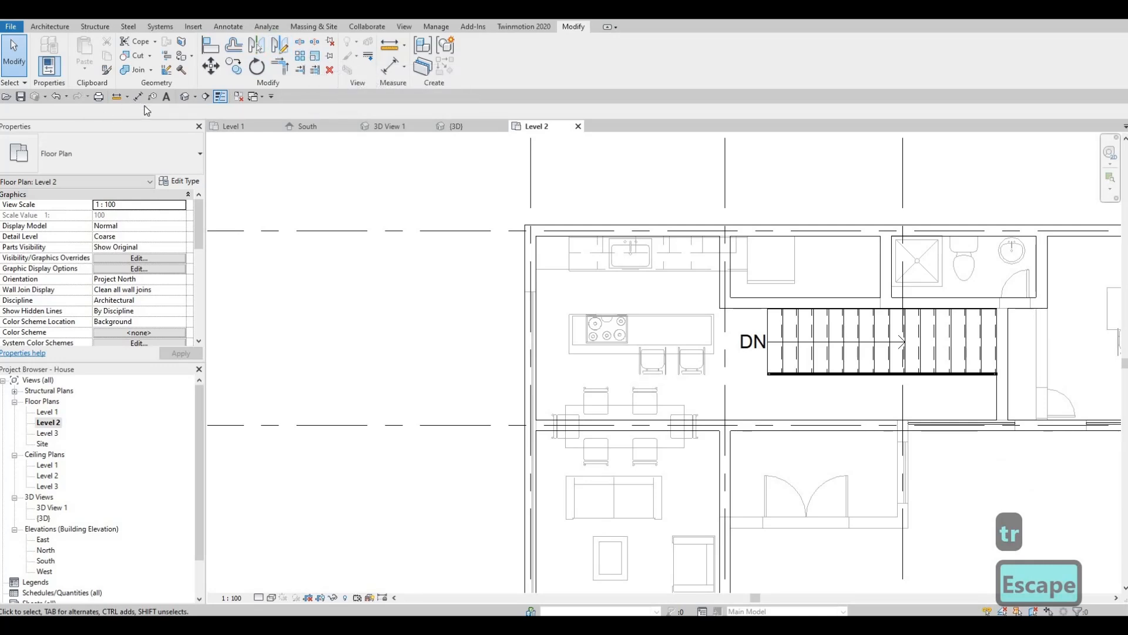
left_click(767, 333)
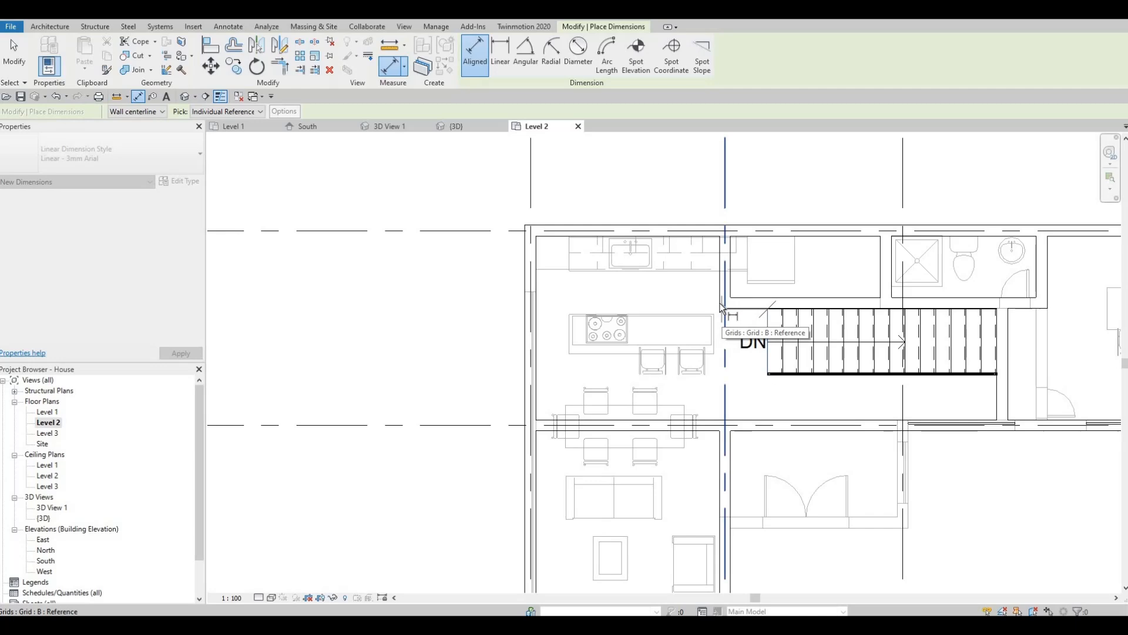
left_click(724, 352)
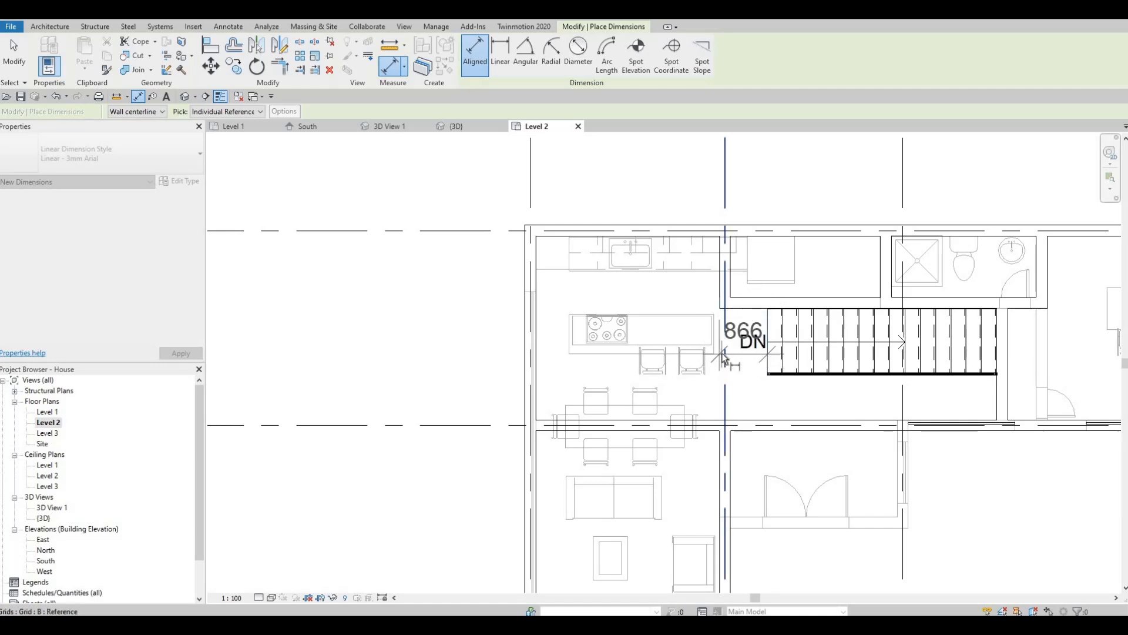
key("Escape")
key("Escape")
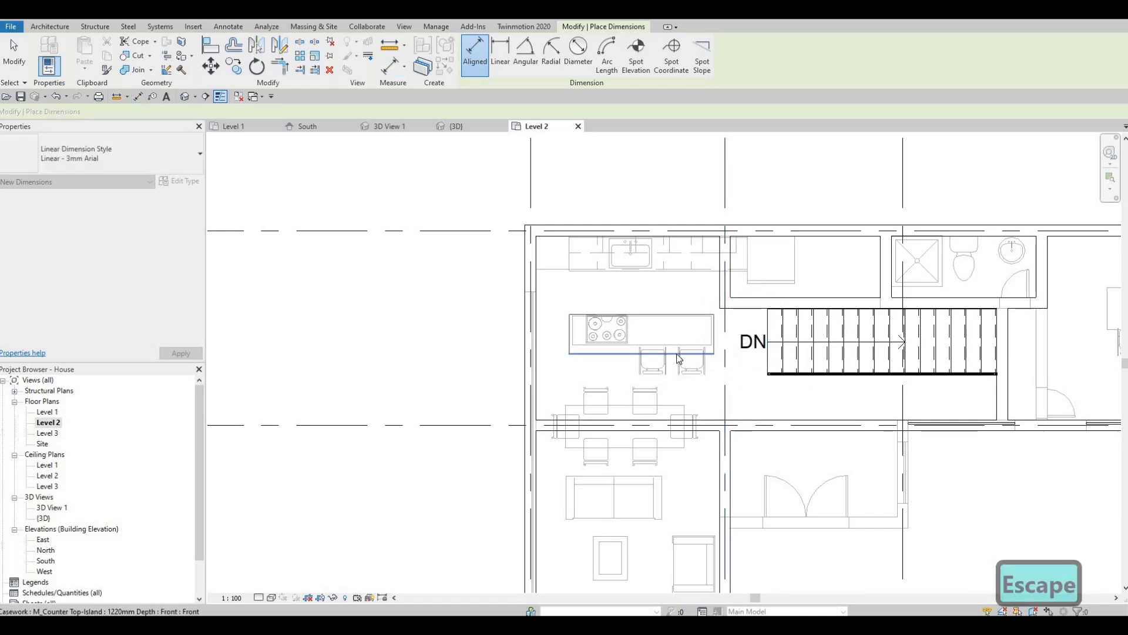
Stretch the west end of the interior wall north of the stairs to about 320 mm past grid line B
left_click(734, 303)
left_click_drag(725, 304, 720, 384)
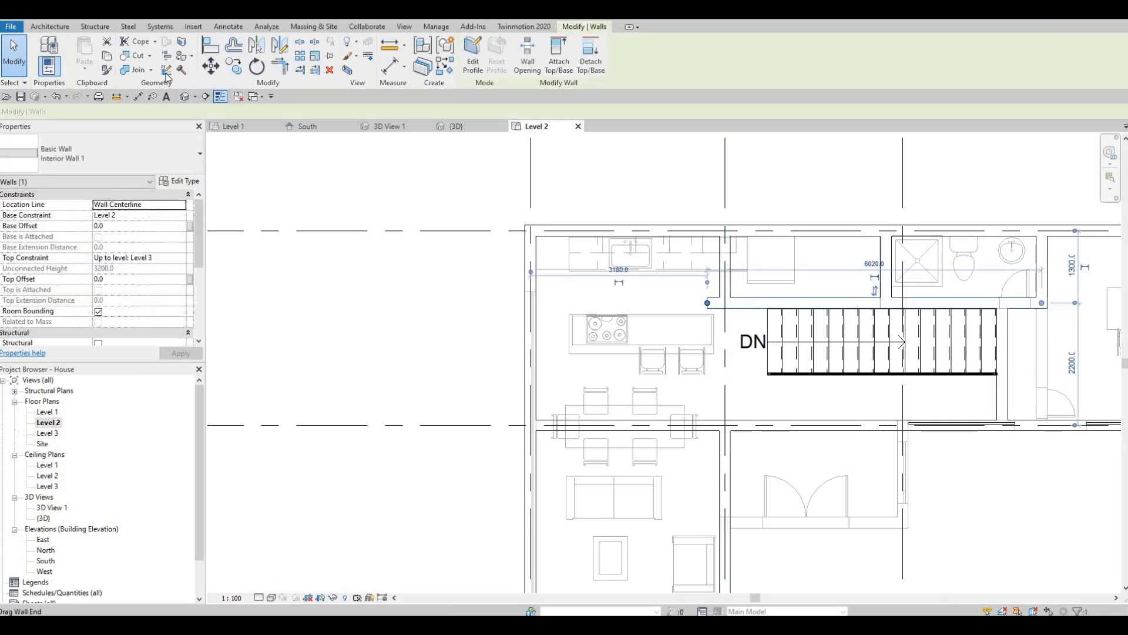
key("Escape")
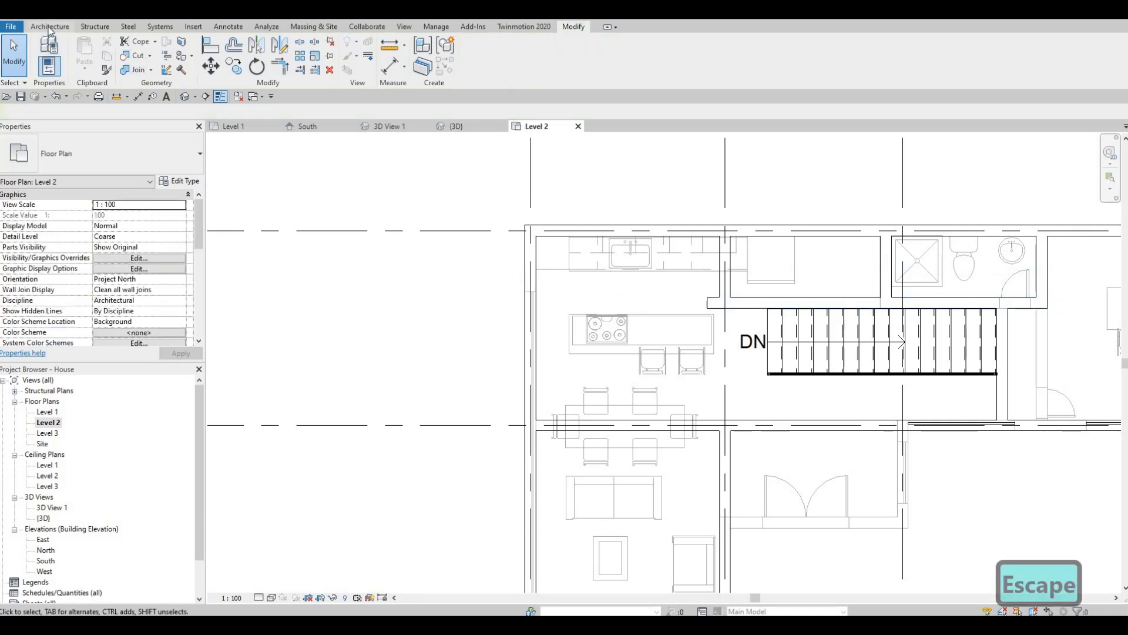
Draw an Interior Wall 1 wall from the stretched wall's west end straight south to the wall on grid line 2
left_click(50, 27)
key("w")
key("a")
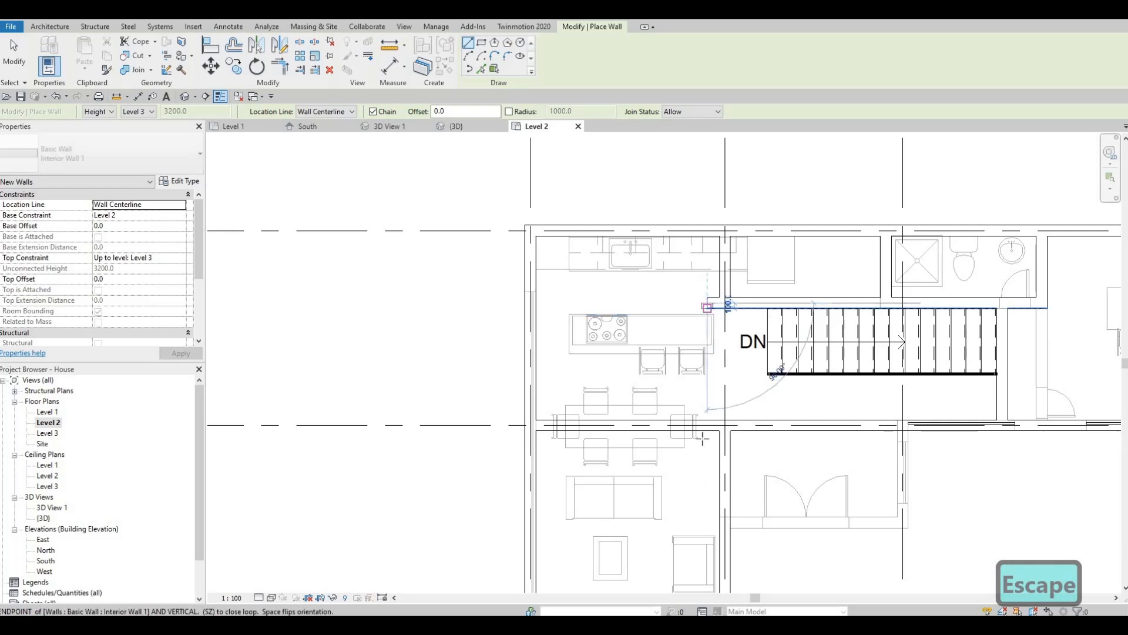
left_click(707, 303)
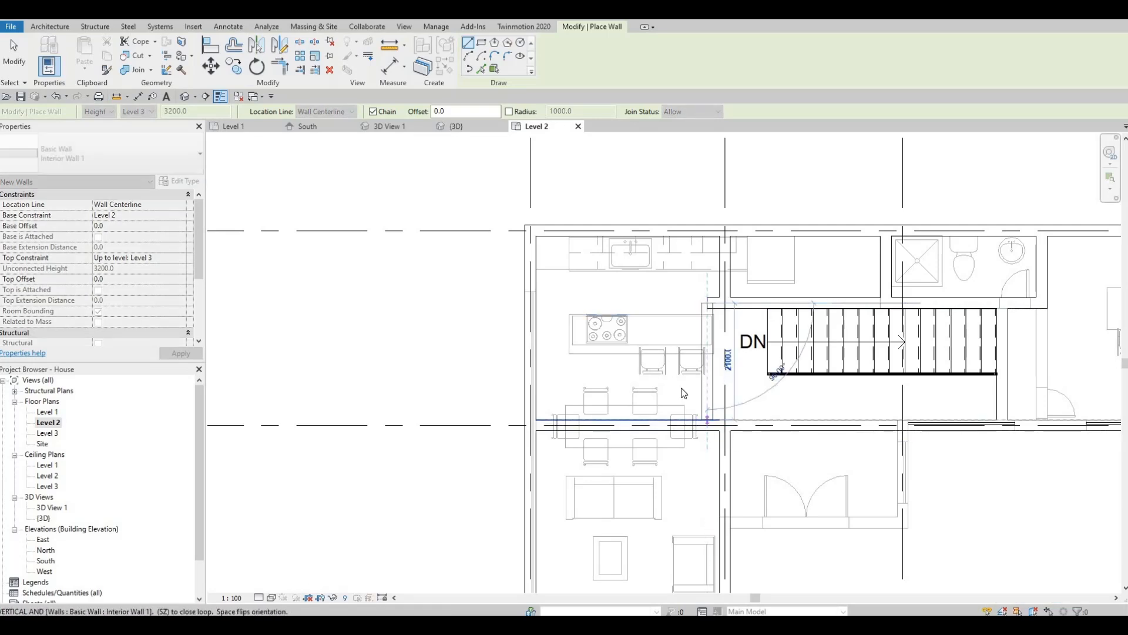
key("Escape")
middle_click_drag(694, 391, 782, 388)
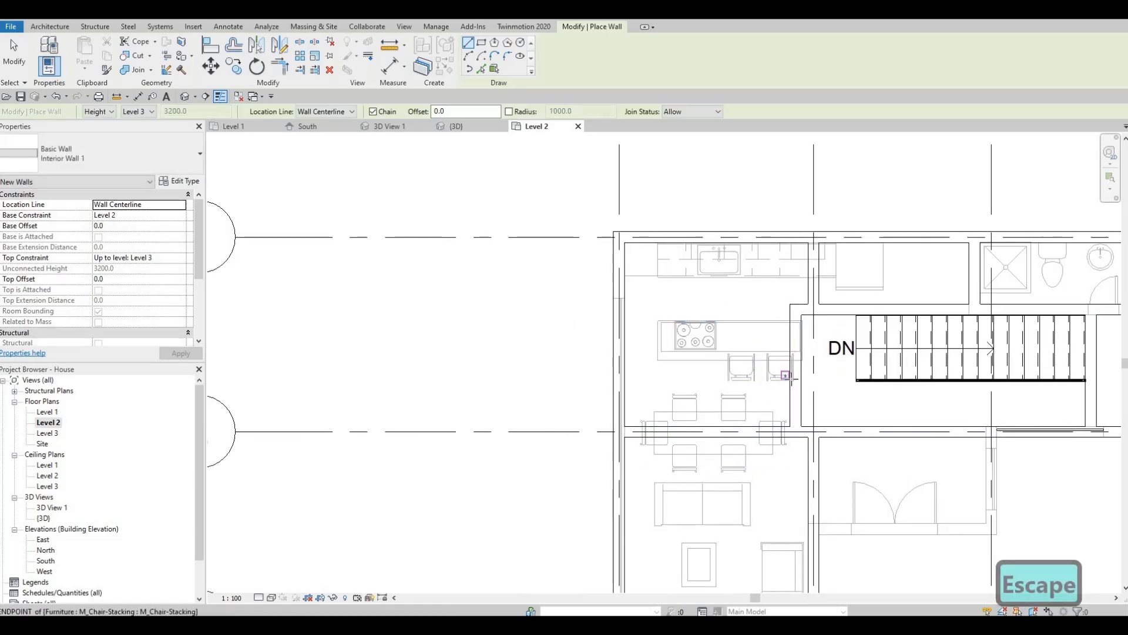
key("Escape")
Nudge the new north-south wall west until it stands 920 mm from grid line B
left_click(795, 375)
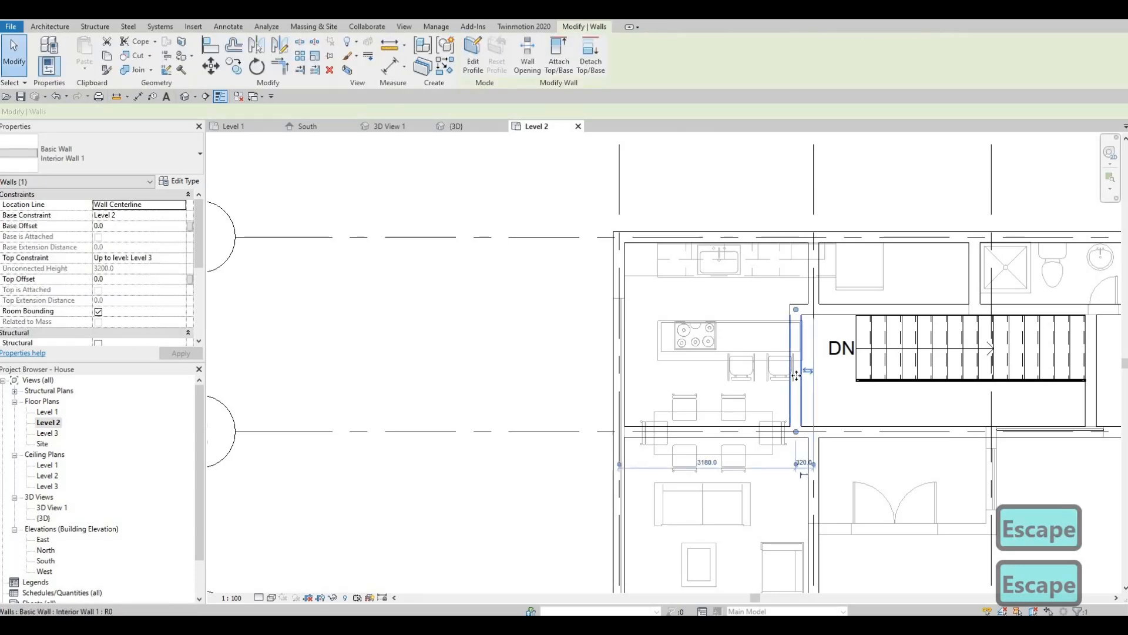
key("Left")
key("Left")
key("Left")
key("Left")
key("Left")
key("Left")
key("Left")
key("Left")
key("Left")
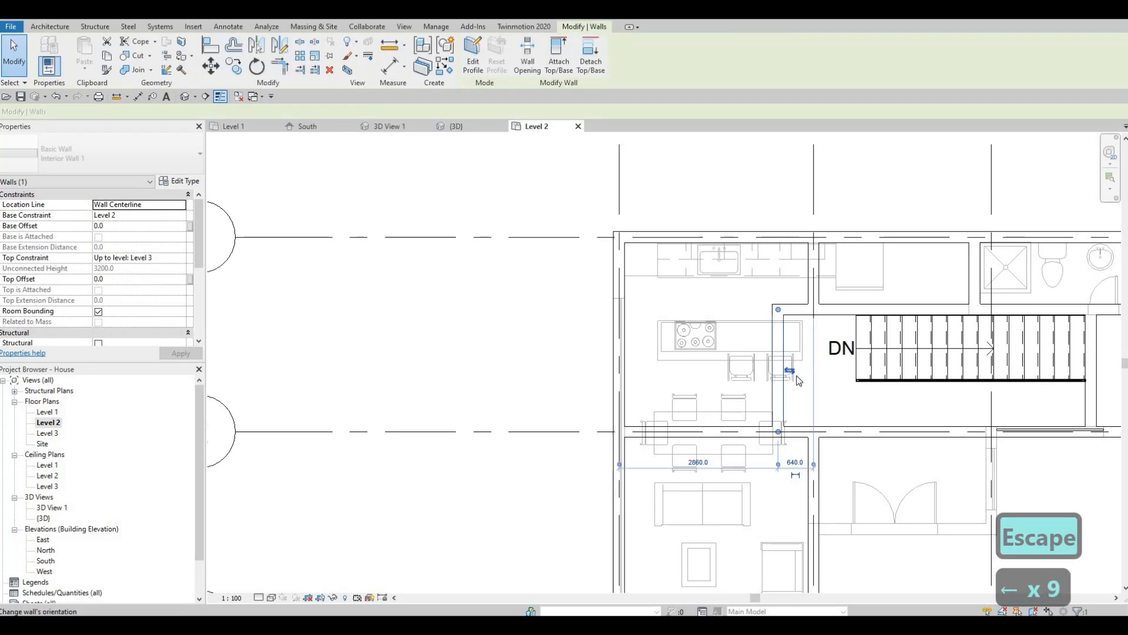
key("Left")
key("Left")
key("Left")
key("Left")
key("Left")
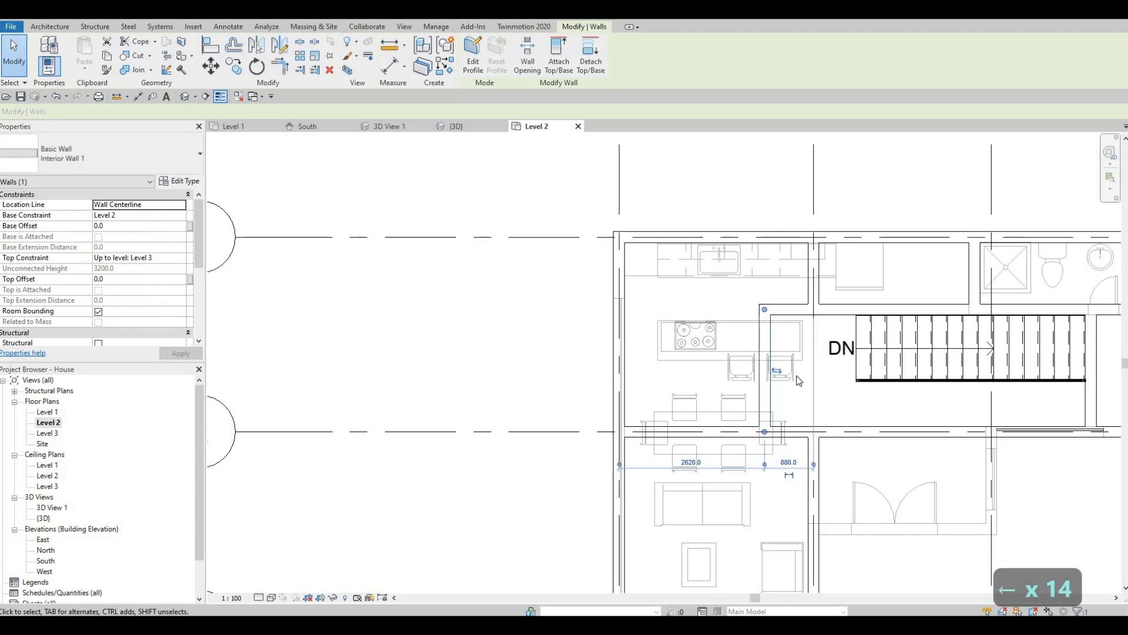
key("Left")
key("Left")
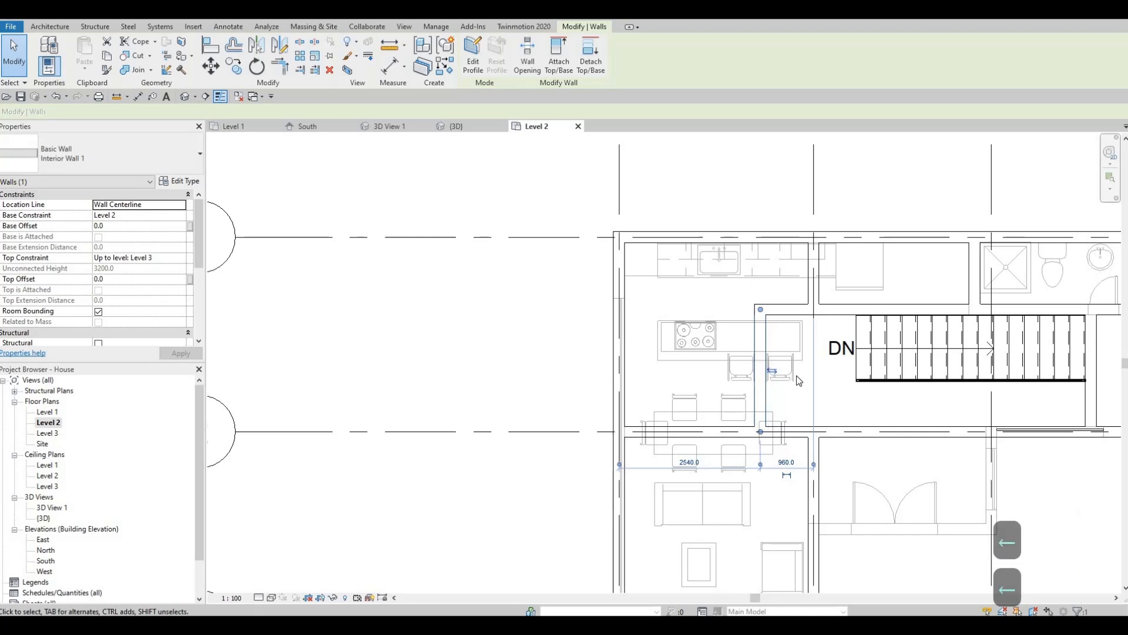
key("Right")
key("Escape")
middle_click_drag(789, 408, 718, 367)
key("Escape")
Nudge the short interior wall on grid line B two increments west and two back east, and undo the last three nudges
scroll(717, 367, "up", 3)
middle_click_drag(782, 343, 750, 335)
scroll(754, 330, "up", 1)
middle_click_drag(759, 262, 746, 317)
scroll(746, 317, "down", 1)
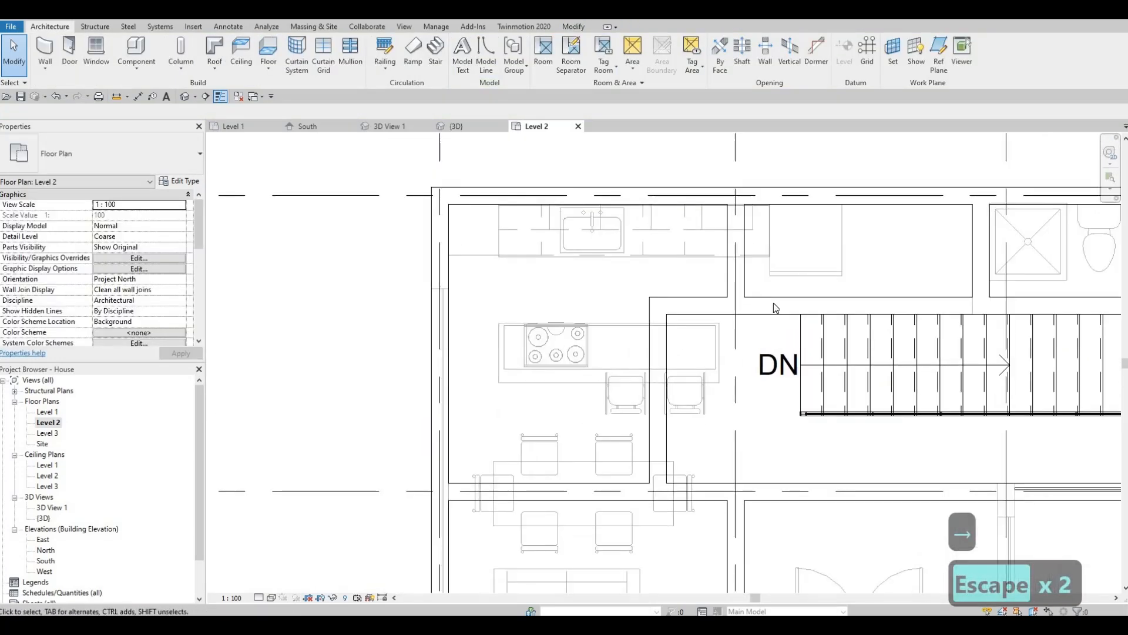
left_click(746, 264)
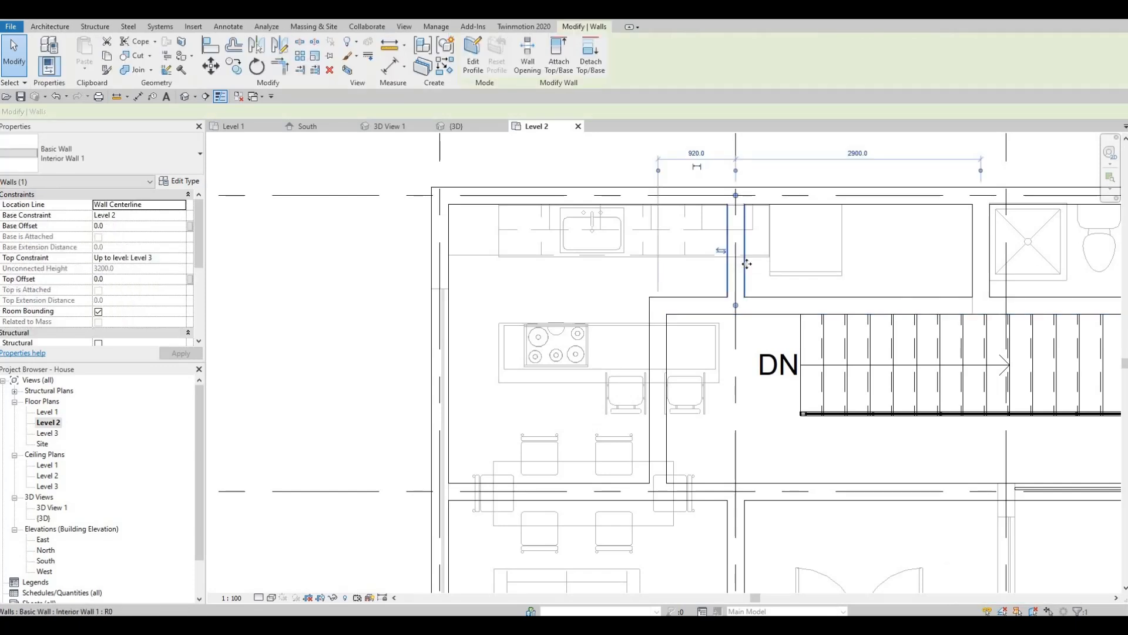
key("Left")
key("Left")
key("Right")
key("Right")
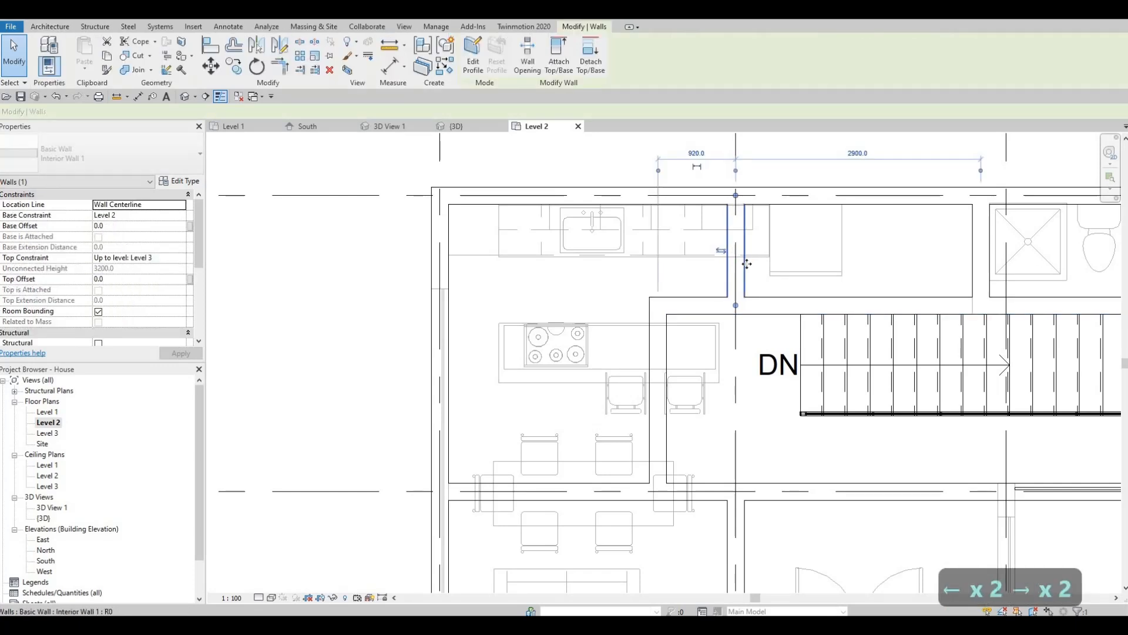
key("ctrl+z")
key("ctrl+z")
key("ctrl+z")
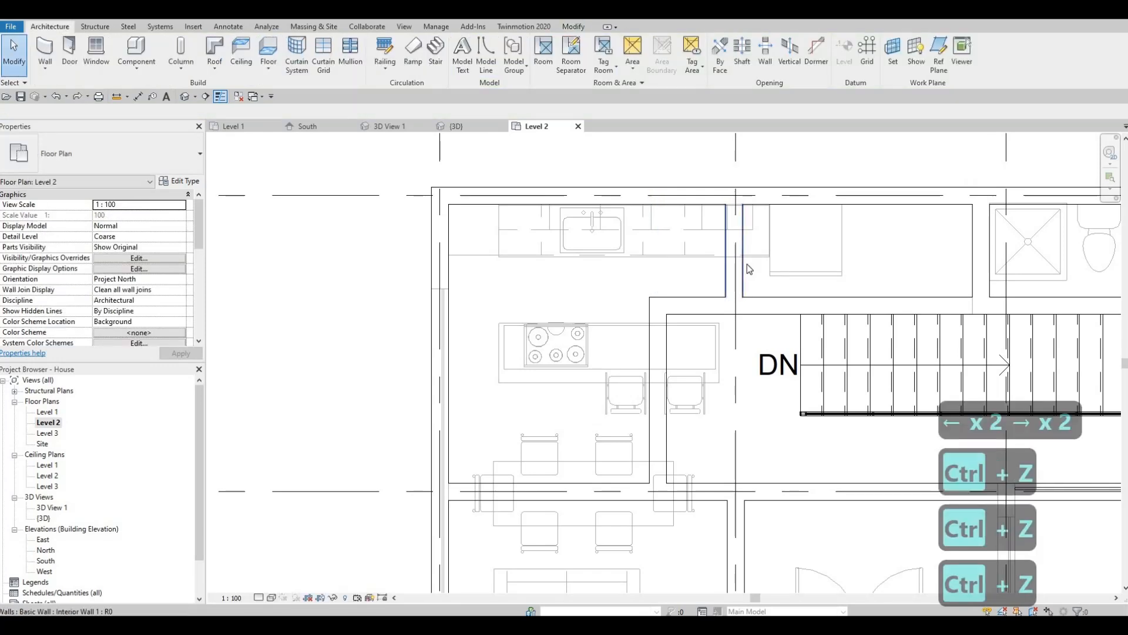
key("Escape")
key("Escape")
Pick up the interior door type M_Door-Interior-Single-1_Panel-Wood 500 x 2000mm from Level 1 and start placing doors on Level 2
left_click(69, 52)
key("Escape")
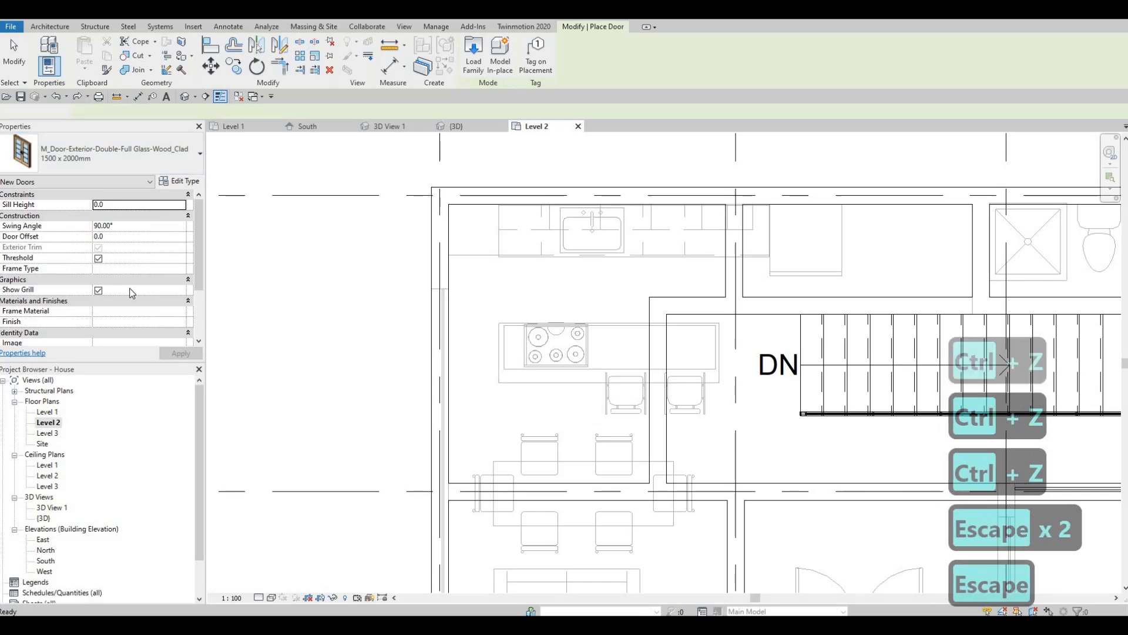
double_click(47, 412)
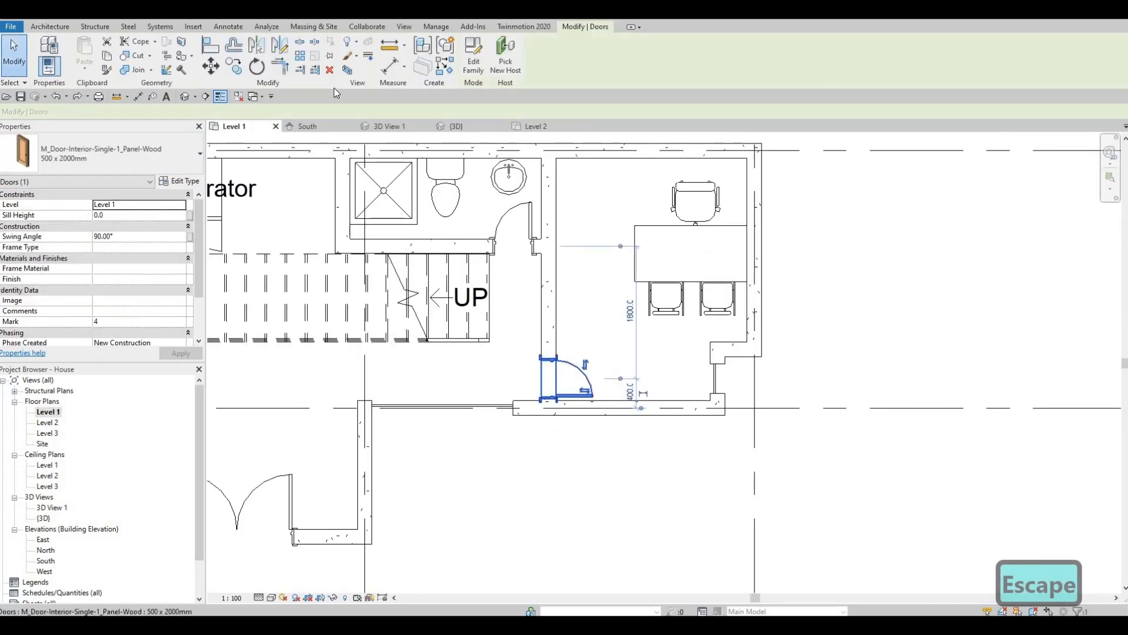
left_click(451, 71)
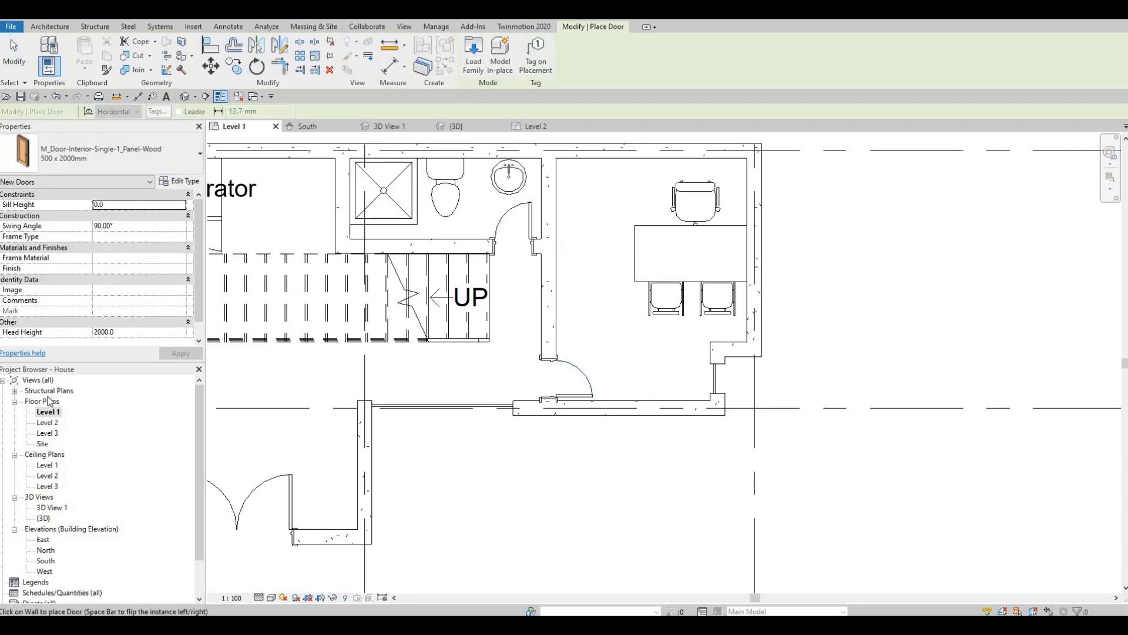
double_click(47, 422)
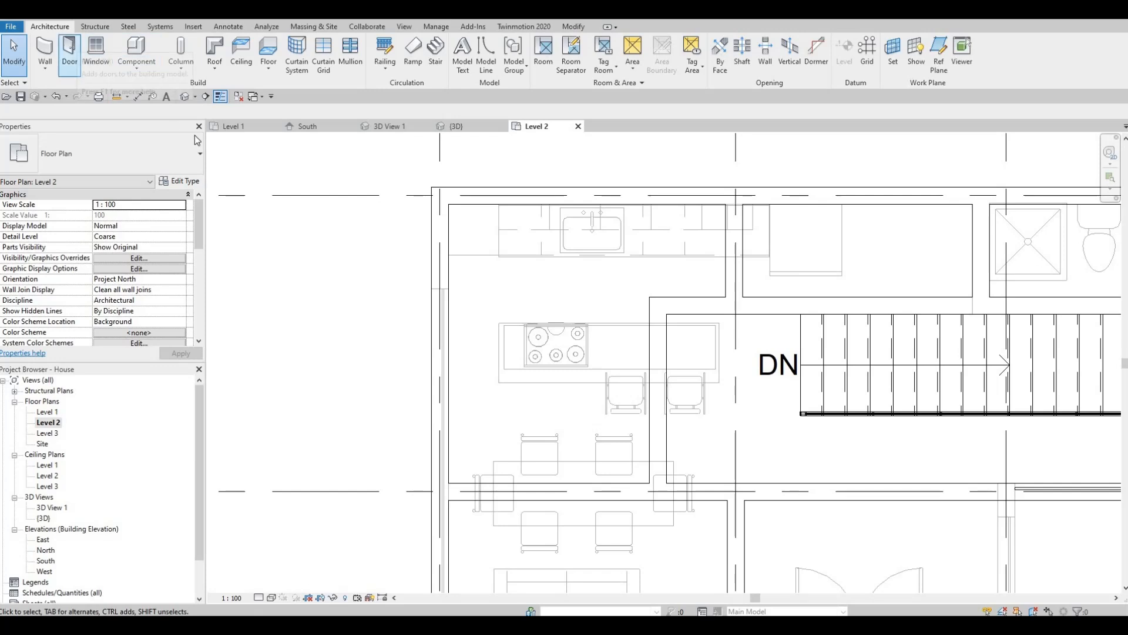
left_click(69, 50)
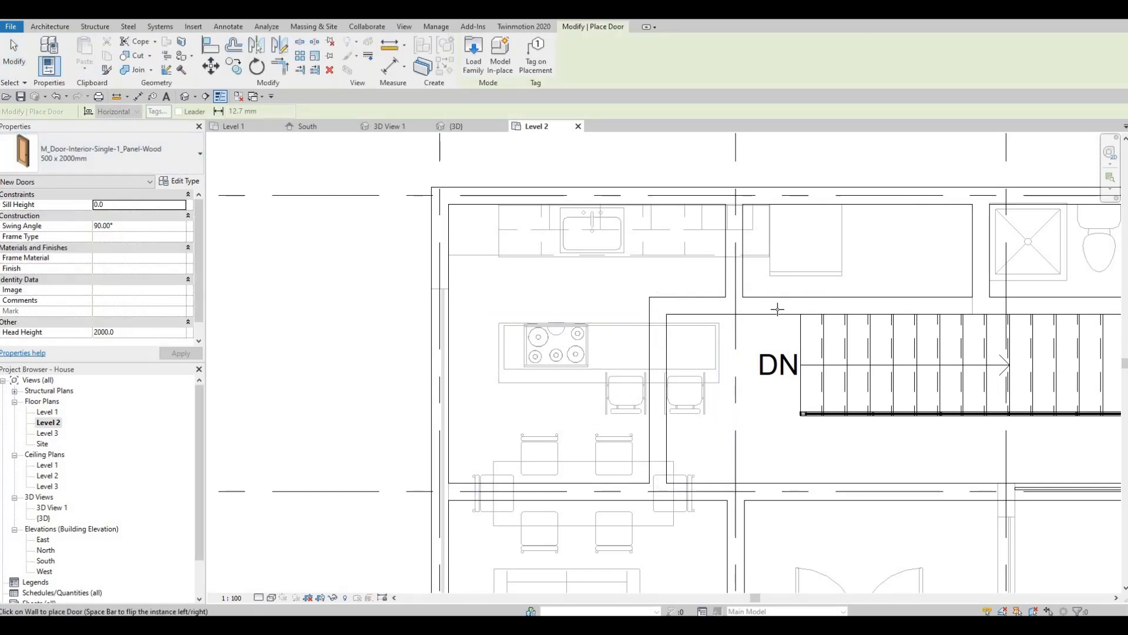
Place an interior door in the wall north of the stairs, 400 mm east of grid line B and swinging north
key("space")
middle_click_drag(691, 294, 705, 262)
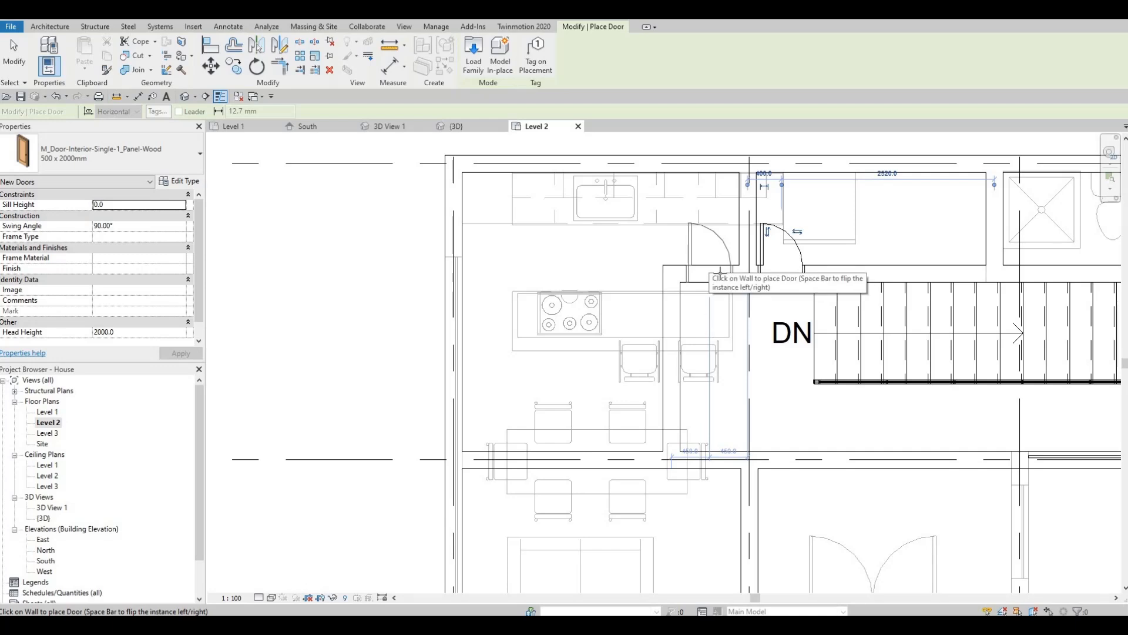
middle_click_drag(720, 265, 717, 254)
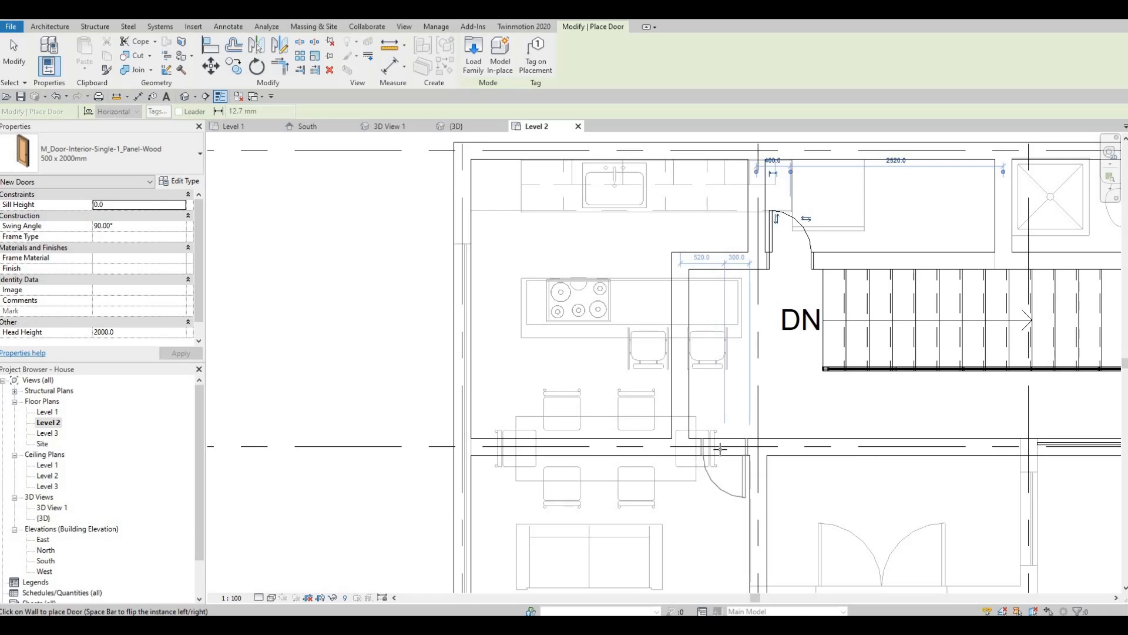
Place a south-swinging door in the grid line 2 wall just west of grid line B and a north-swinging one in the opposite wall
left_click(718, 445)
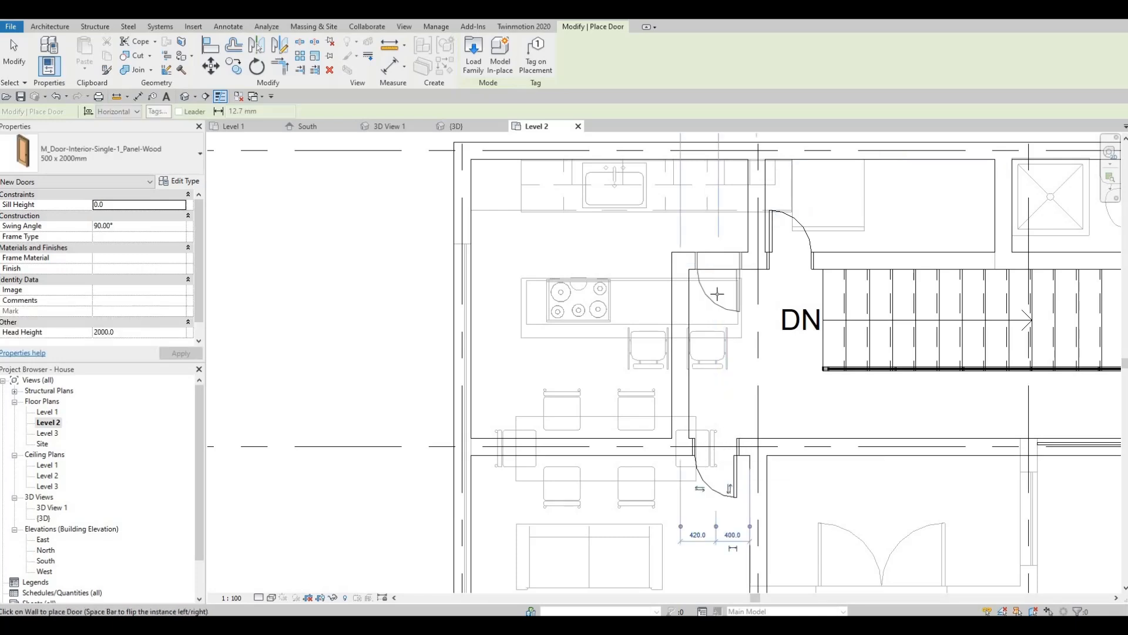
middle_click_drag(718, 255, 718, 291)
key("space")
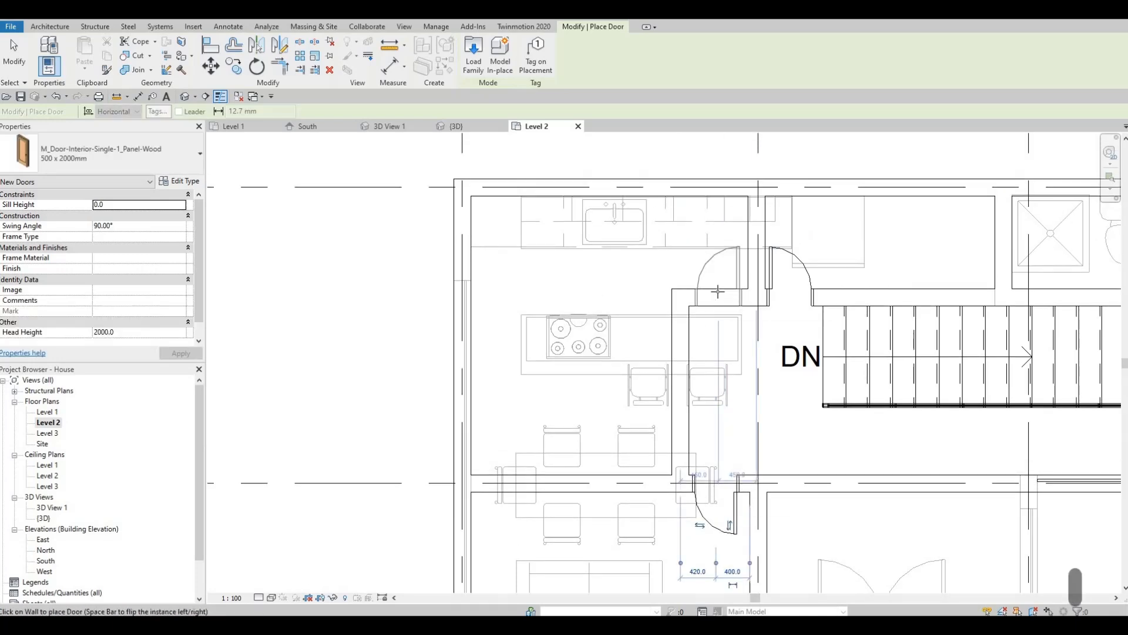
left_click(717, 292)
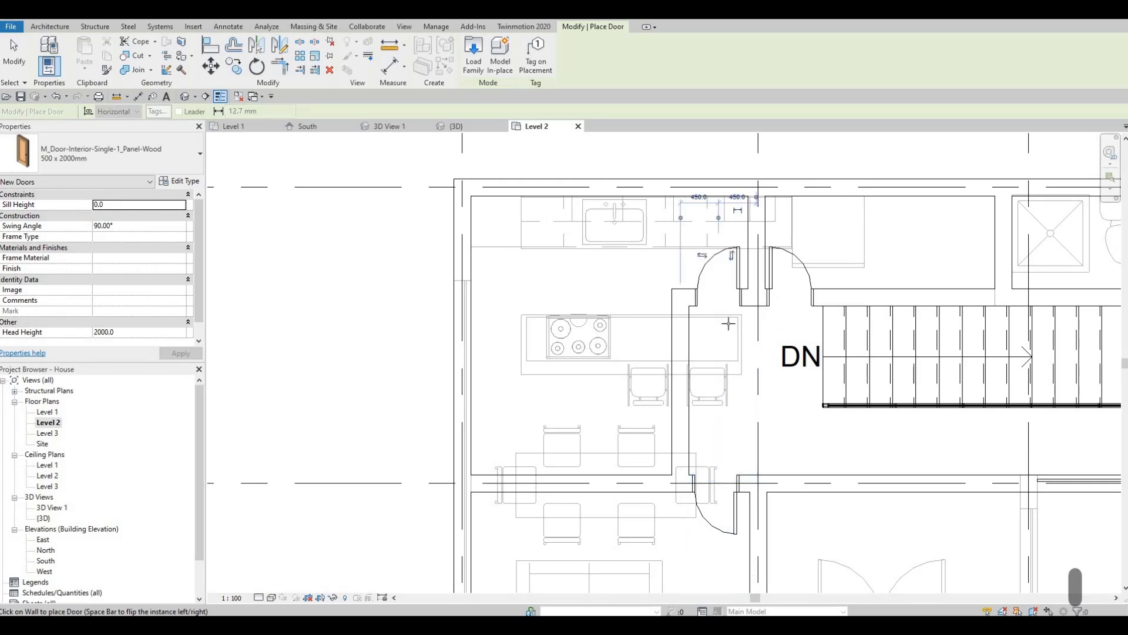
middle_click_drag(616, 434, 656, 404)
key("Escape")
scroll(712, 378, "down", 3)
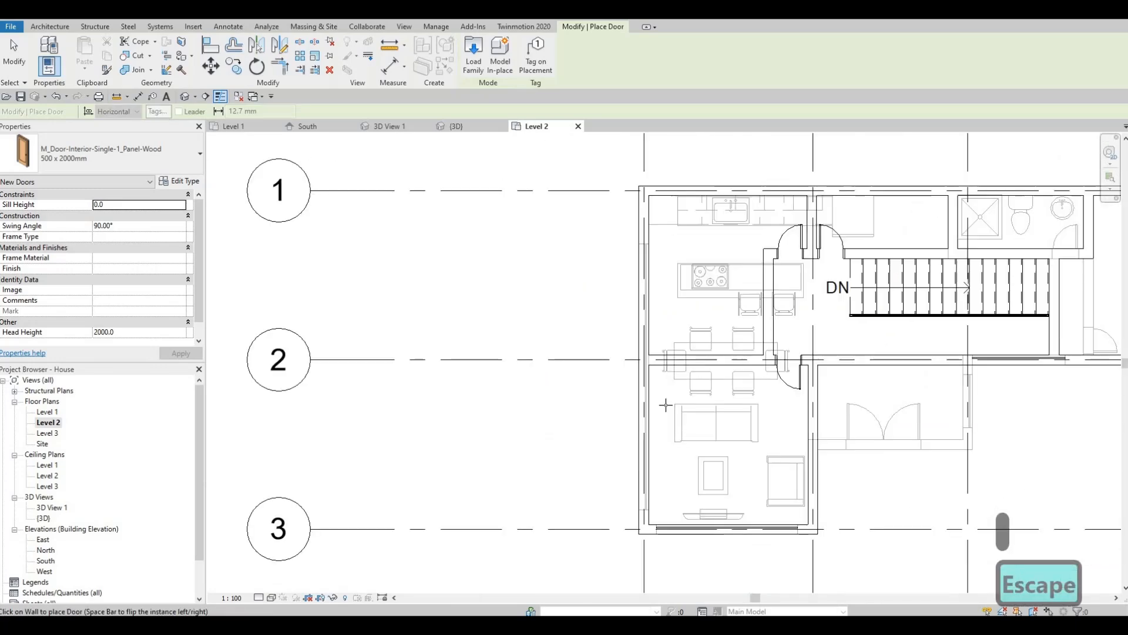
scroll(692, 265, "up", 3)
key("Escape")
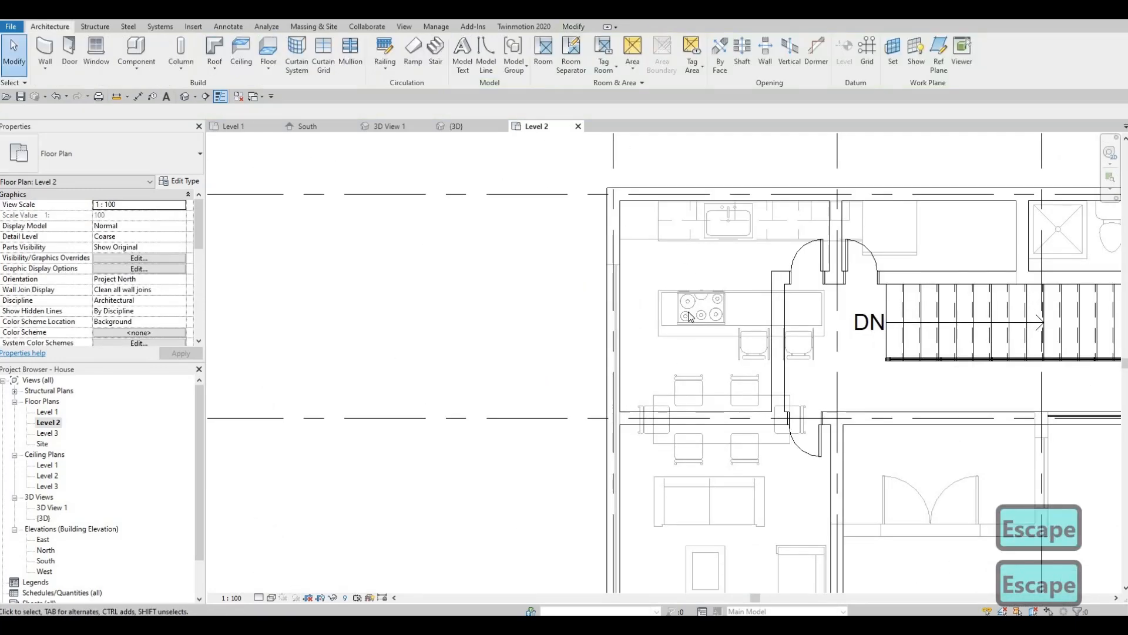
scroll(663, 387, "down", 2)
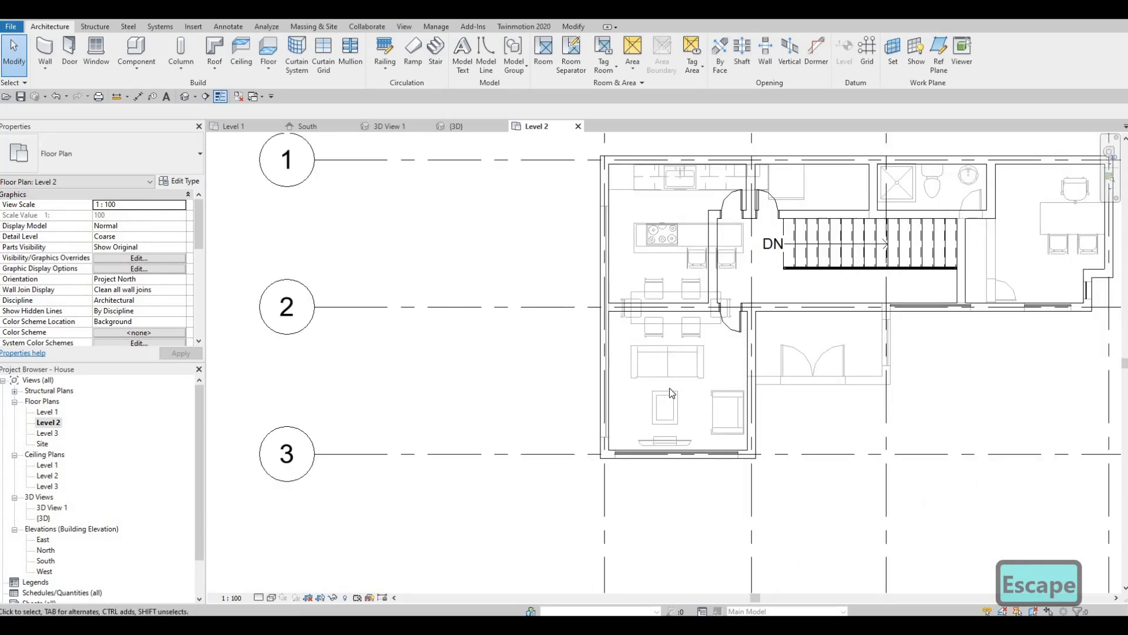
key("F1")
scroll(704, 282, "up", 1)
scroll(704, 282, "up", 2)
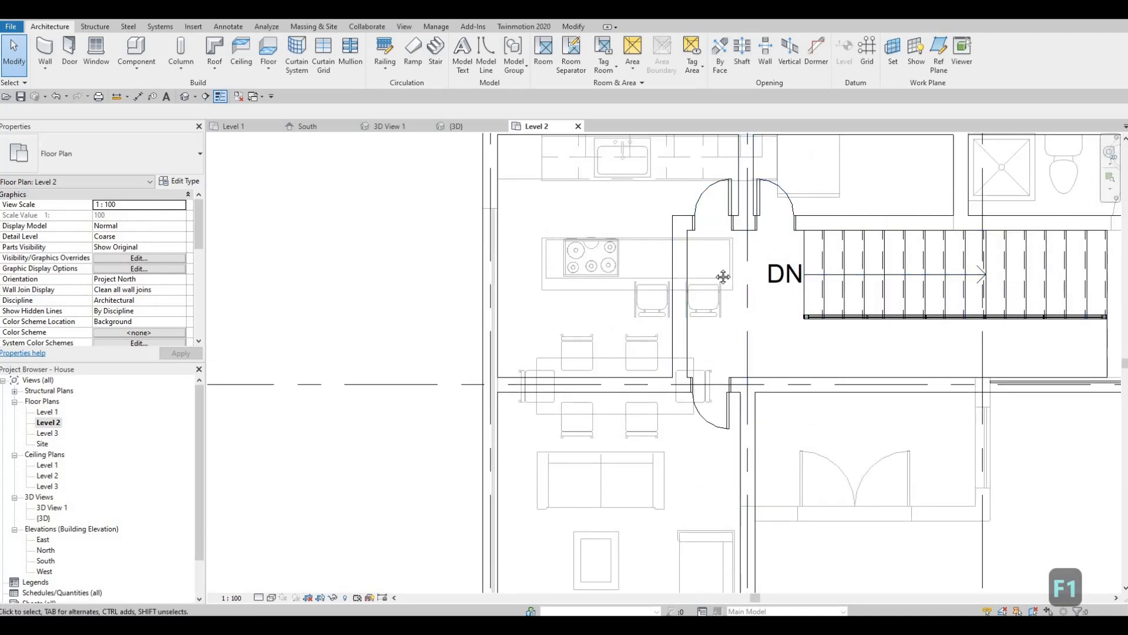
scroll(723, 276, "down", 2)
mouse_move(731, 346)
middle_mouse_down()
mouse_move(745, 334)
mouse_move(736, 357)
middle_mouse_up()
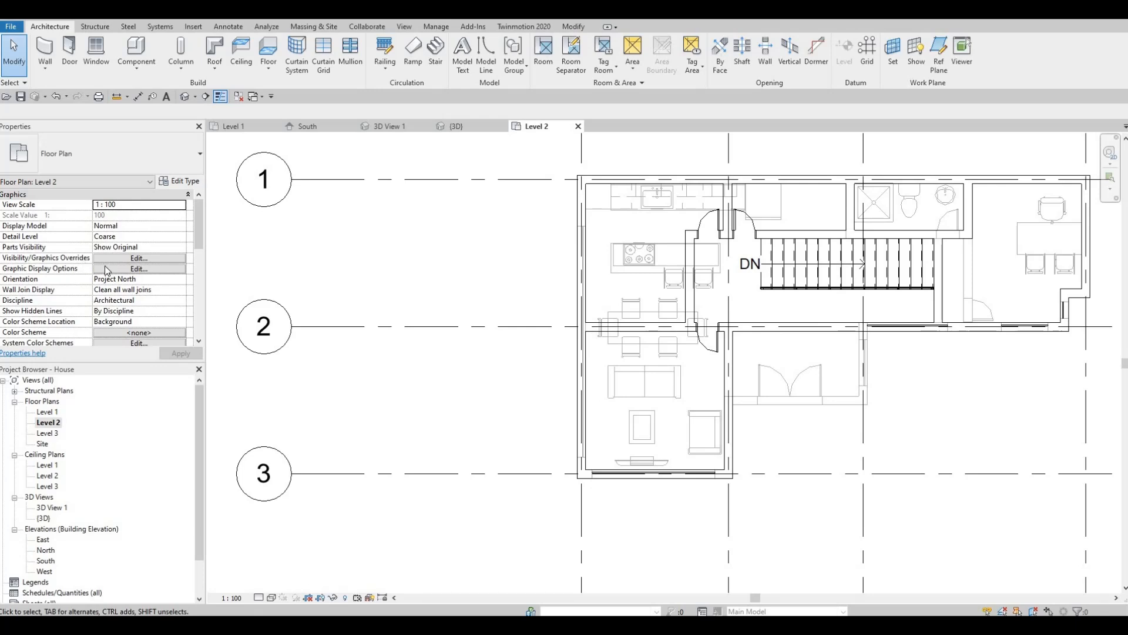
Set the underlay's base level to None for the Level 2 floor plan
scroll(112, 270, "down", 5)
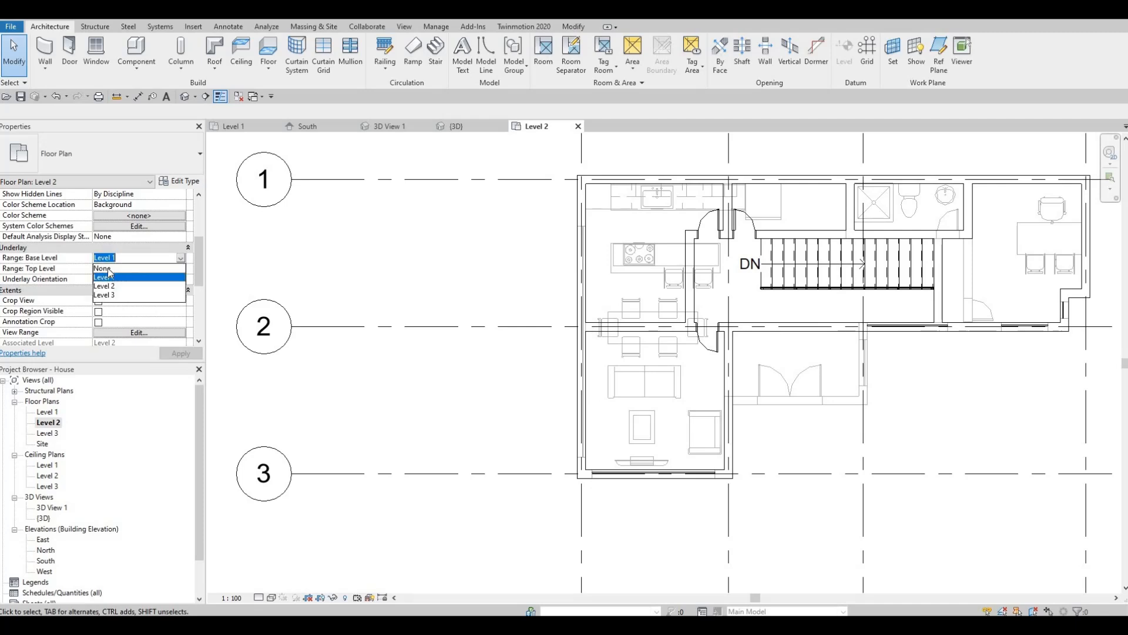
key("Up")
key("Return")
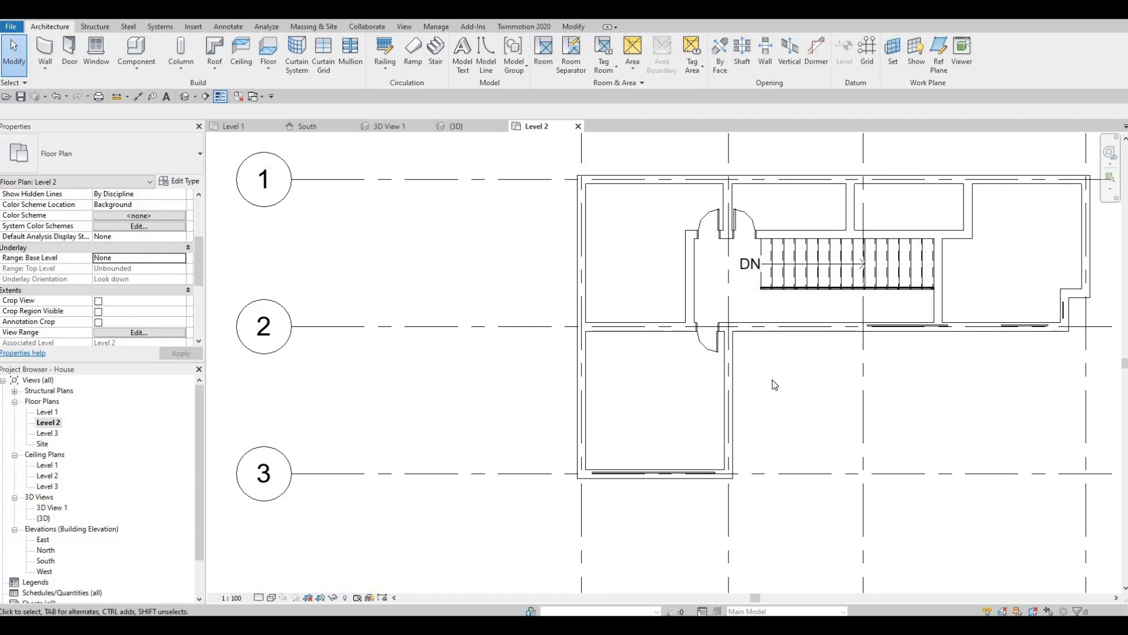
Stretch the curtain wall south of the stairs to 420 mm from grid line B and pull its east end back to the interior wall
scroll(808, 334, "up", 3)
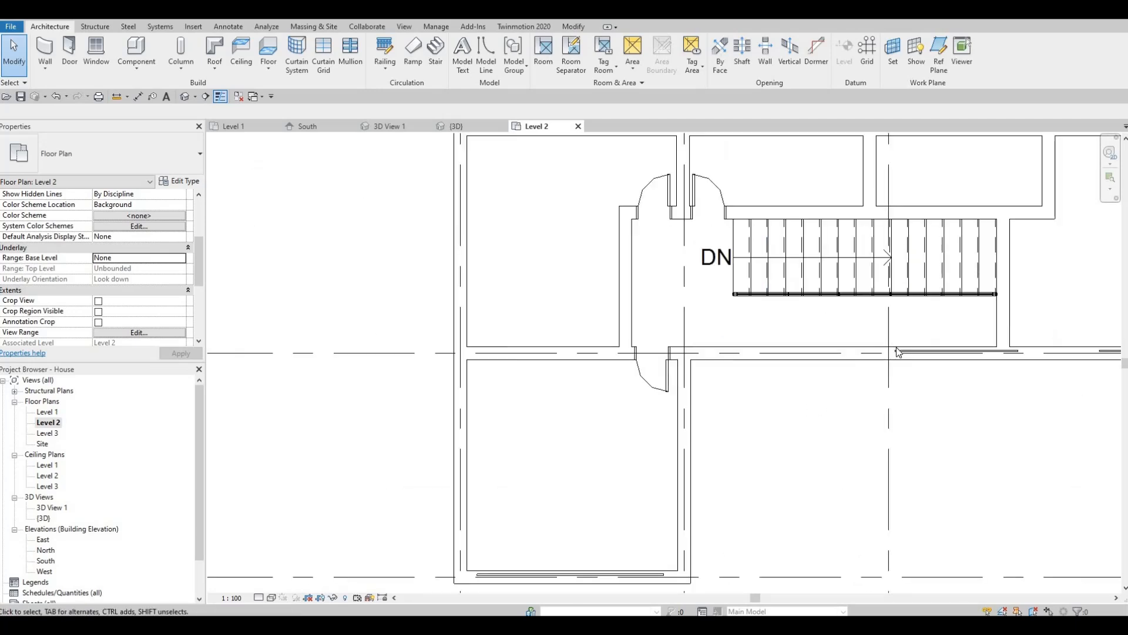
left_click(892, 356)
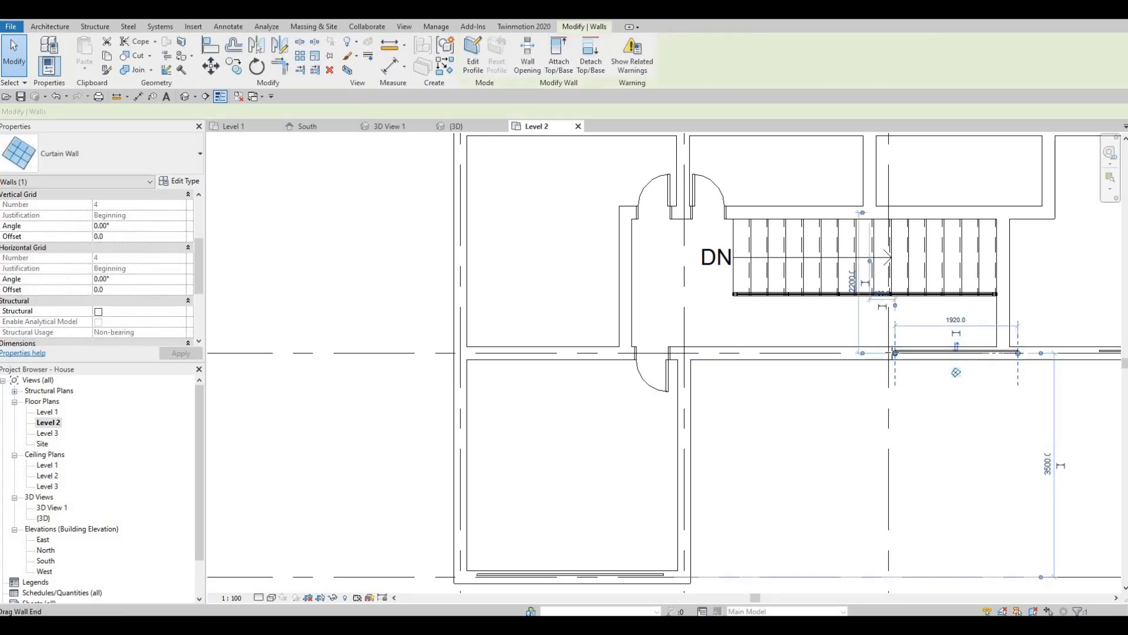
key("r")
key("s")
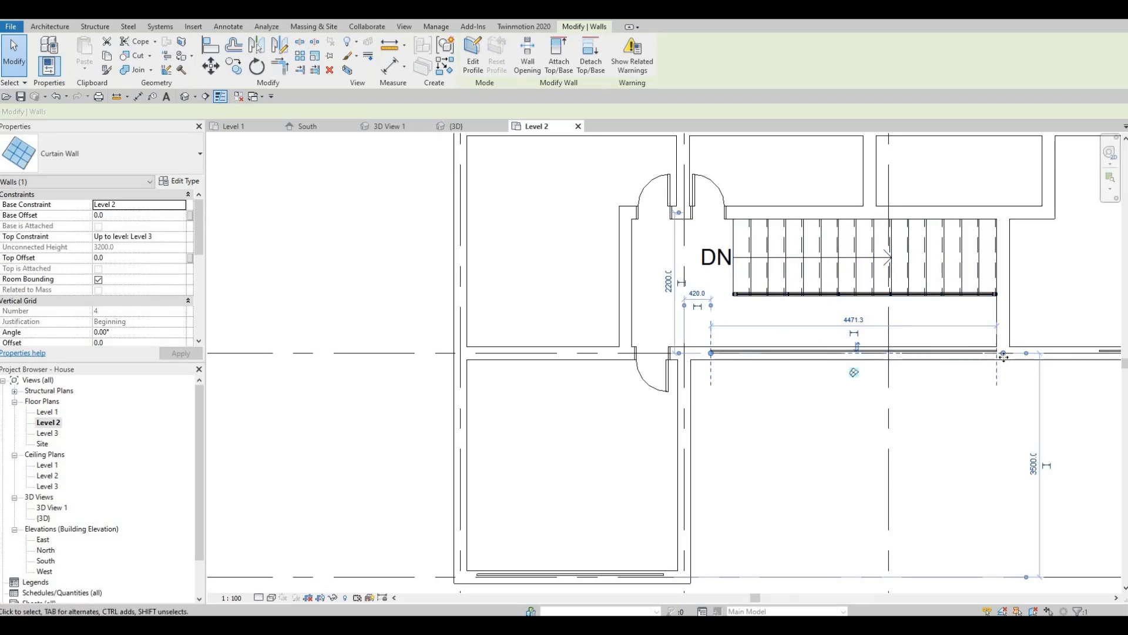
Shorten the curtain wall south of the stairs from its east end to a length of 4160 mm
scroll(1017, 368, "up", 5)
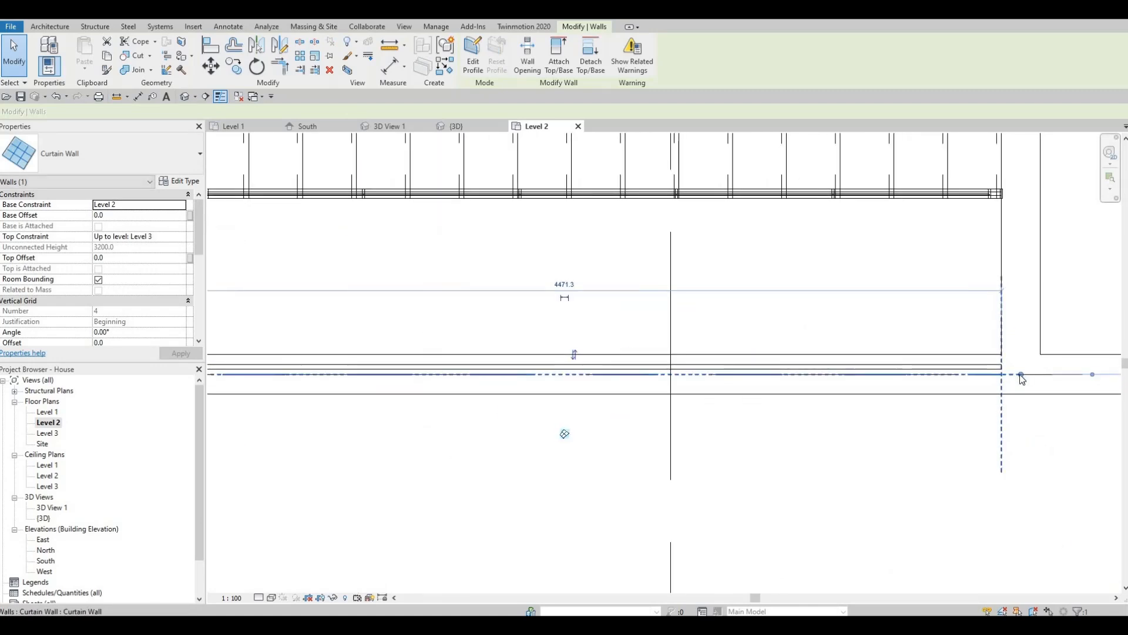
left_click_drag(967, 374, 1002, 340)
scroll(968, 348, "down", 3)
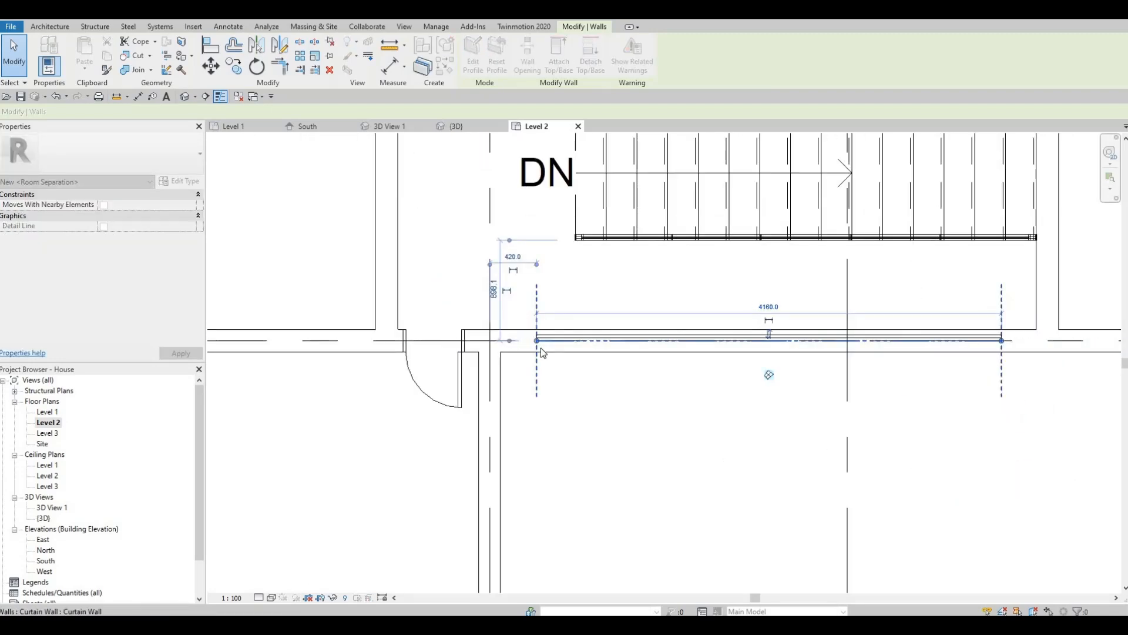
scroll(590, 348, "down", 3)
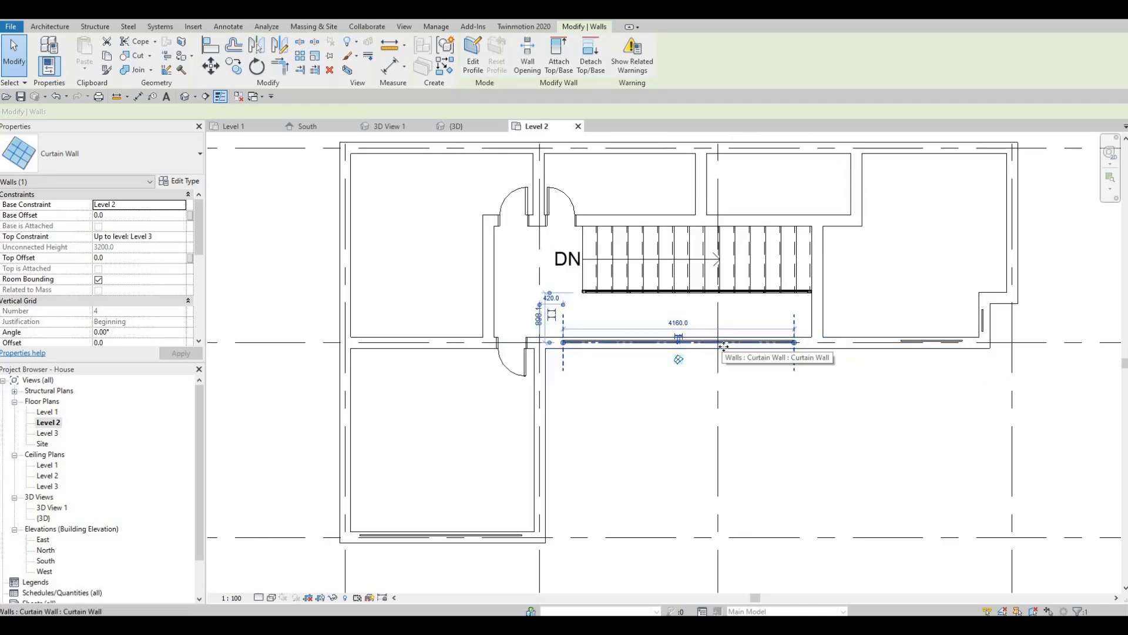
middle_click_drag(675, 318, 672, 328)
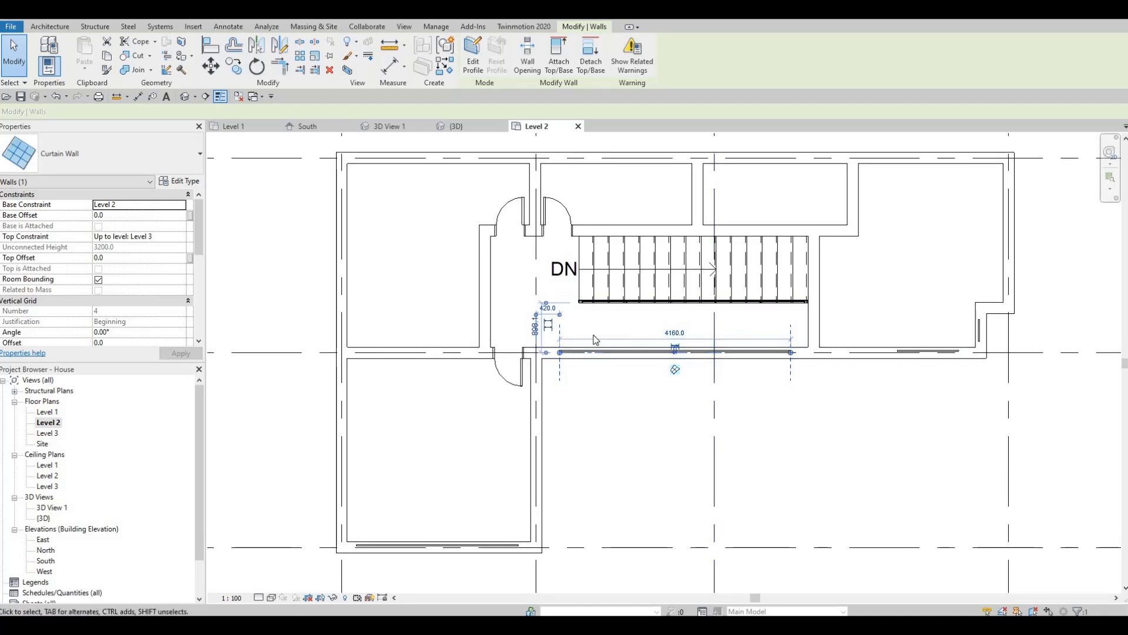
middle_click_drag(634, 352, 626, 347)
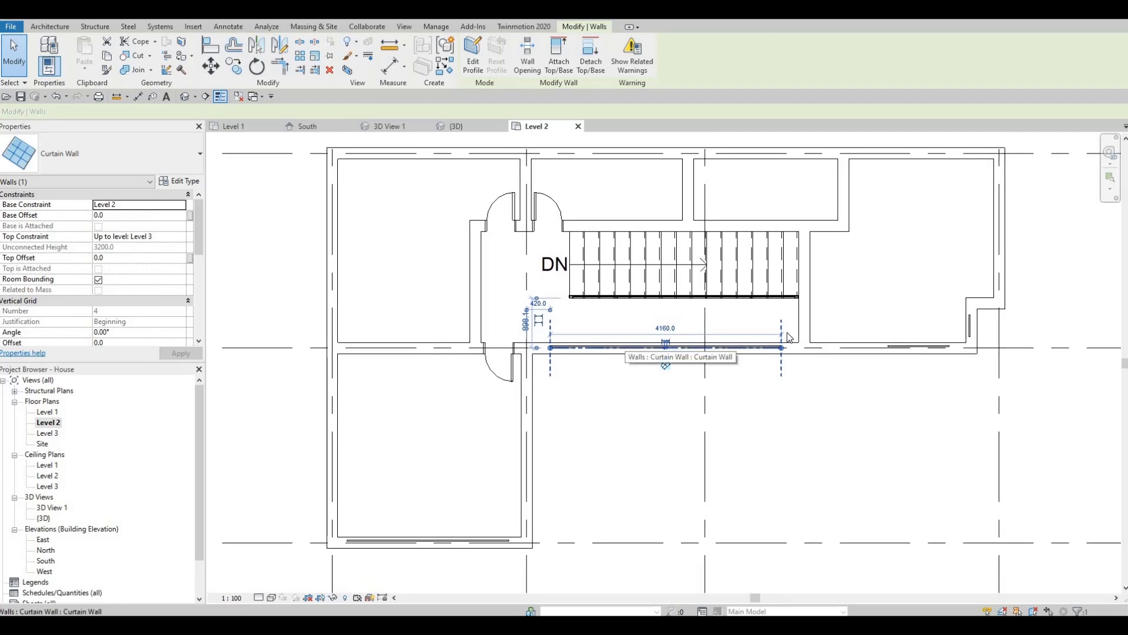
Pull the east end of the curtain wall south of the stairs west until it is 3580 mm long
scroll(782, 350, "up", 2)
mouse_move(762, 355)
left_mouse_down()
mouse_move(729, 356)
mouse_move(736, 372)
mouse_move(781, 359)
left_mouse_up()
middle_click_drag(782, 358, 808, 347)
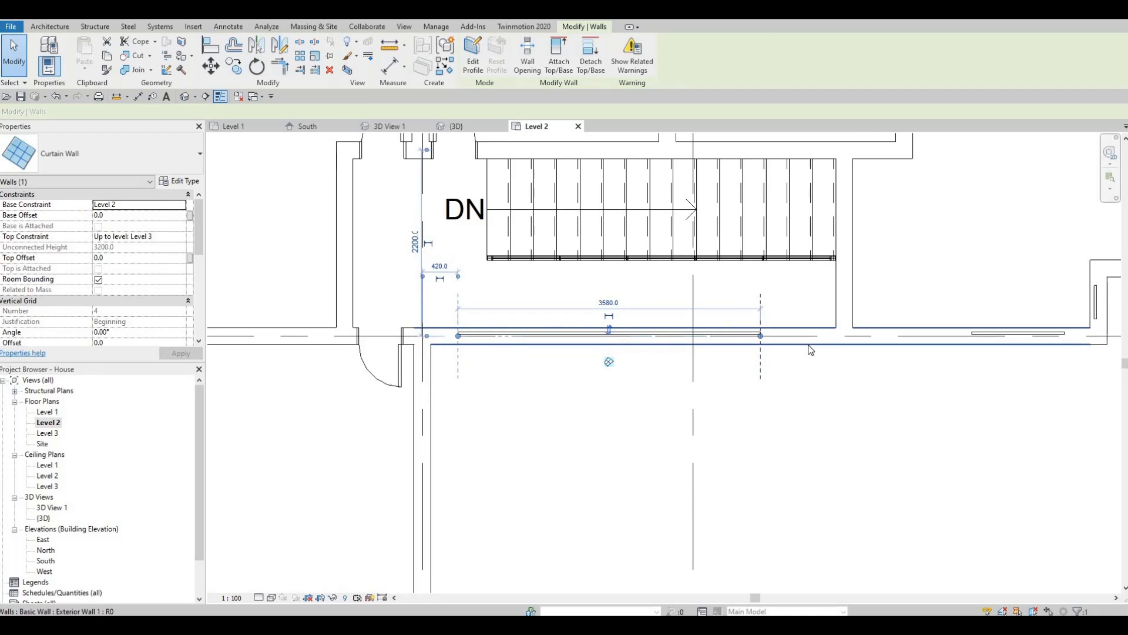
scroll(811, 353, "down", 3)
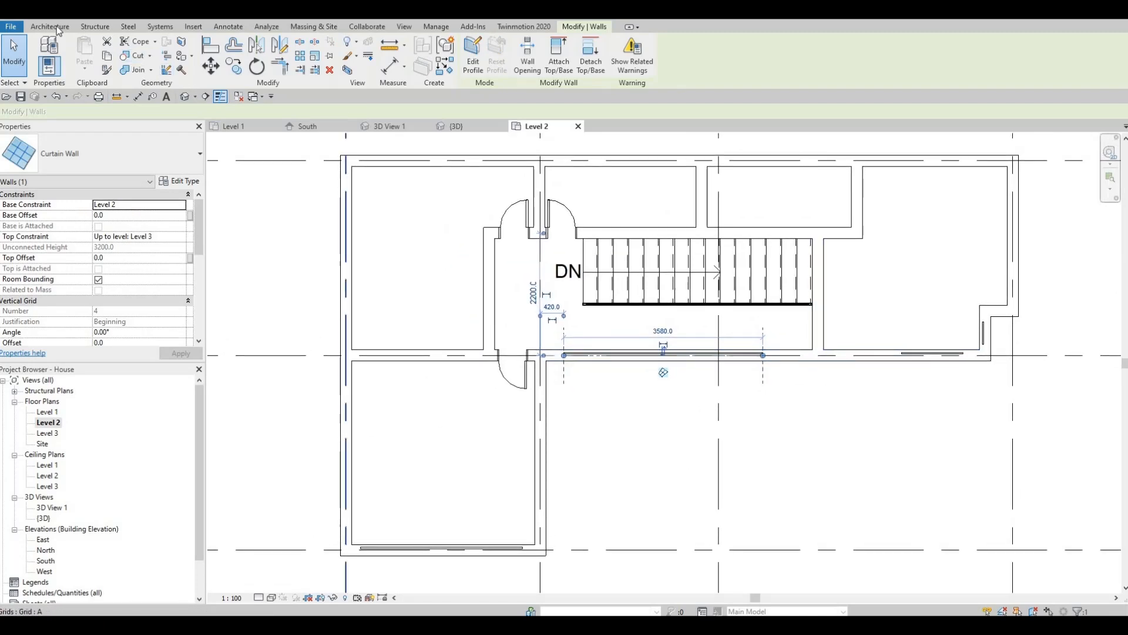
key("Escape")
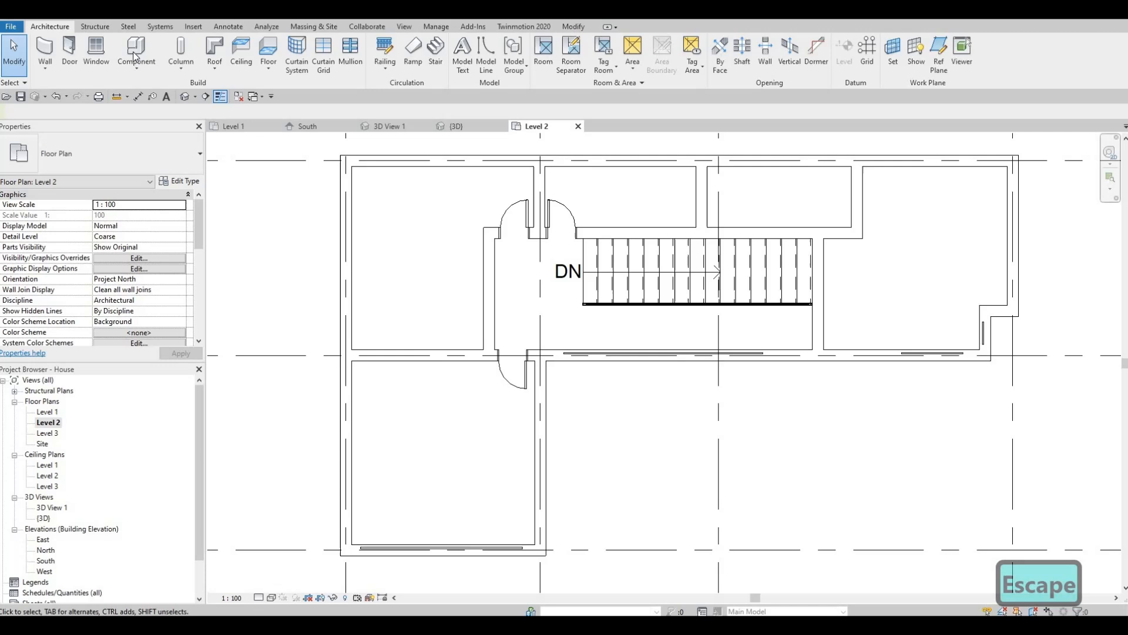
Place an interior door in the north-south wall at the stairs' east end, 500 mm north of grid line 2 and swinging east
left_click(70, 50)
scroll(819, 326, "up", 2)
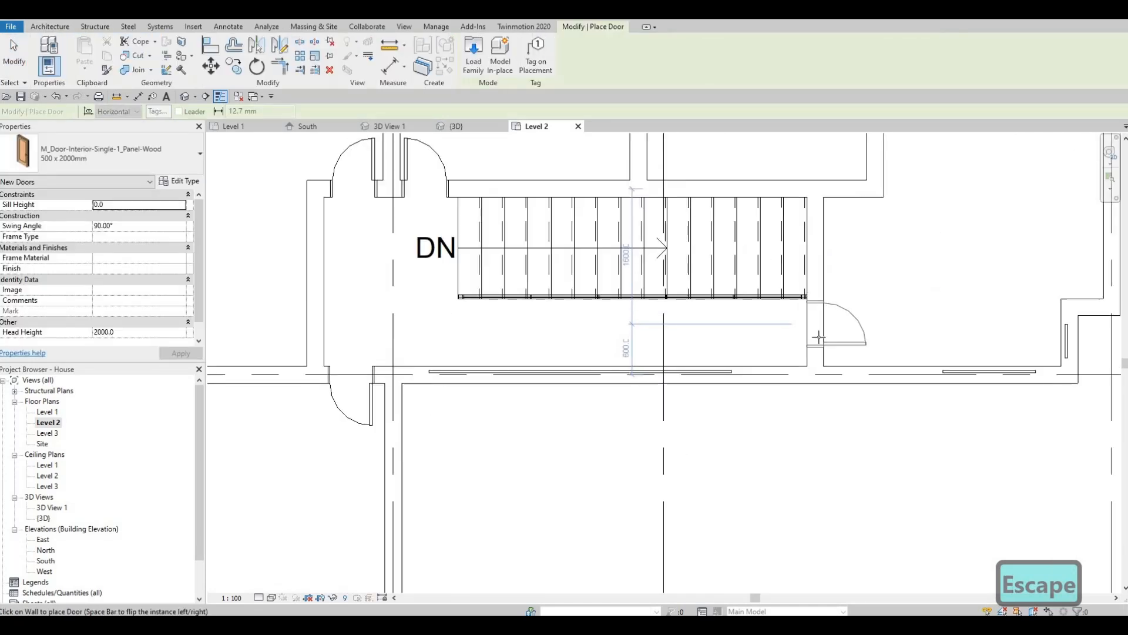
left_click(819, 320)
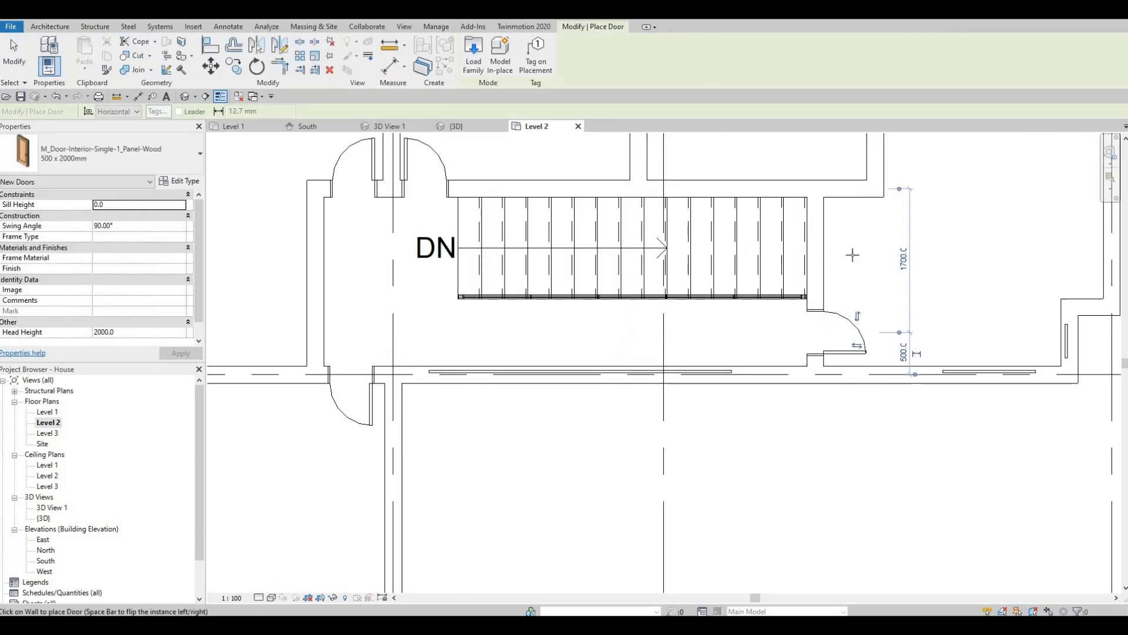
Place a west-swinging door between the small northern room and the east room, 400 mm from the wall north of the stairs
middle_click_drag(851, 254, 837, 351)
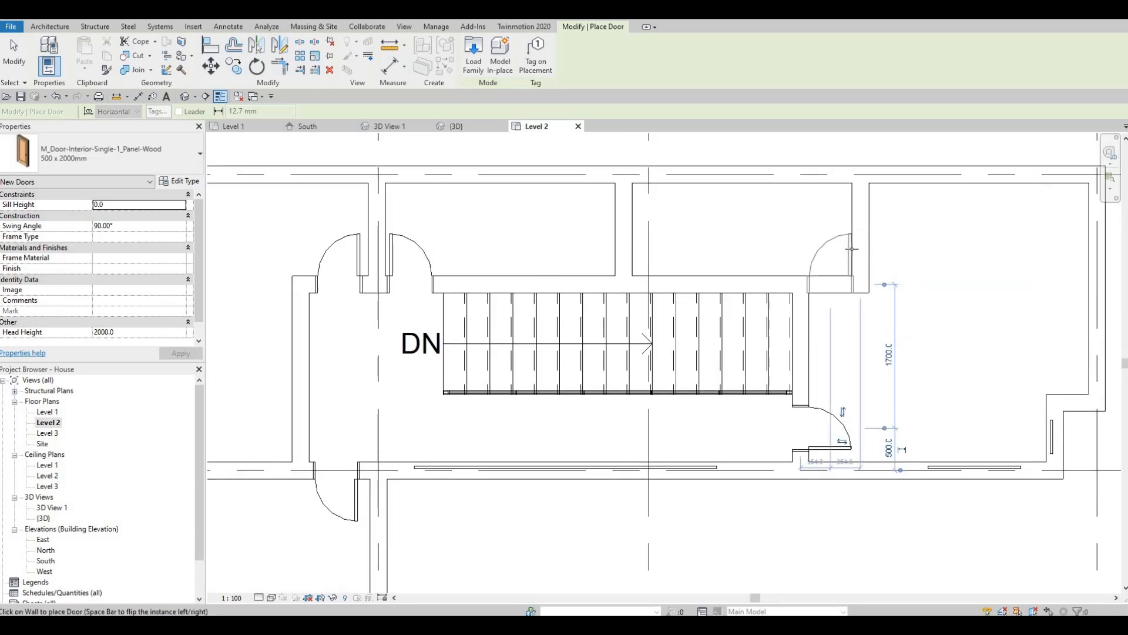
left_click(852, 248)
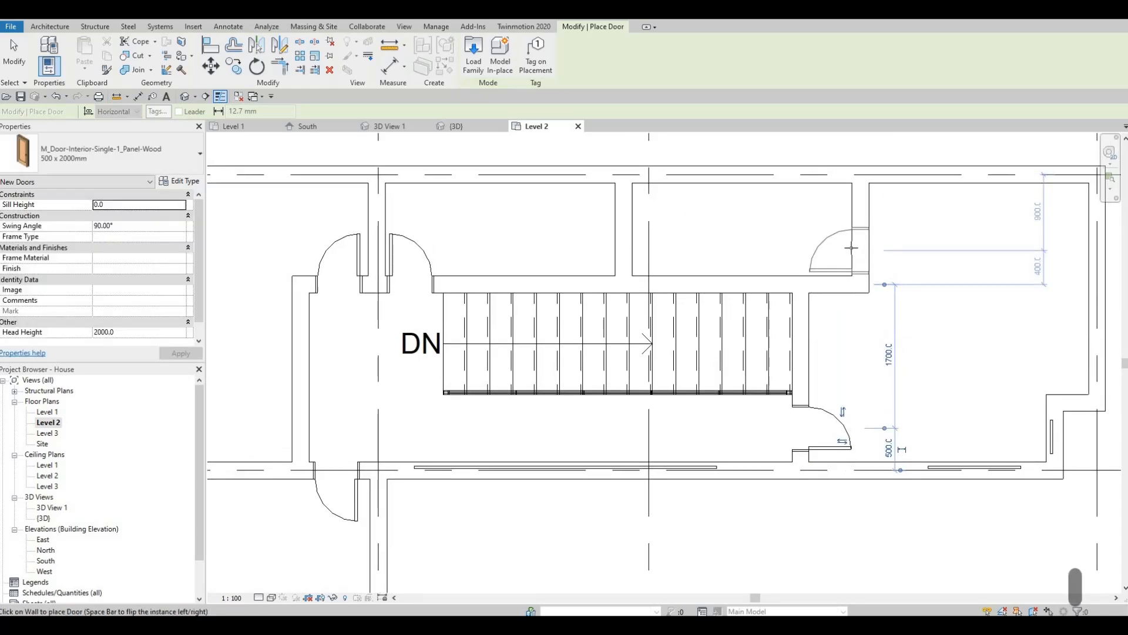
scroll(561, 286, "down", 5)
middle_click_drag(681, 345, 694, 324)
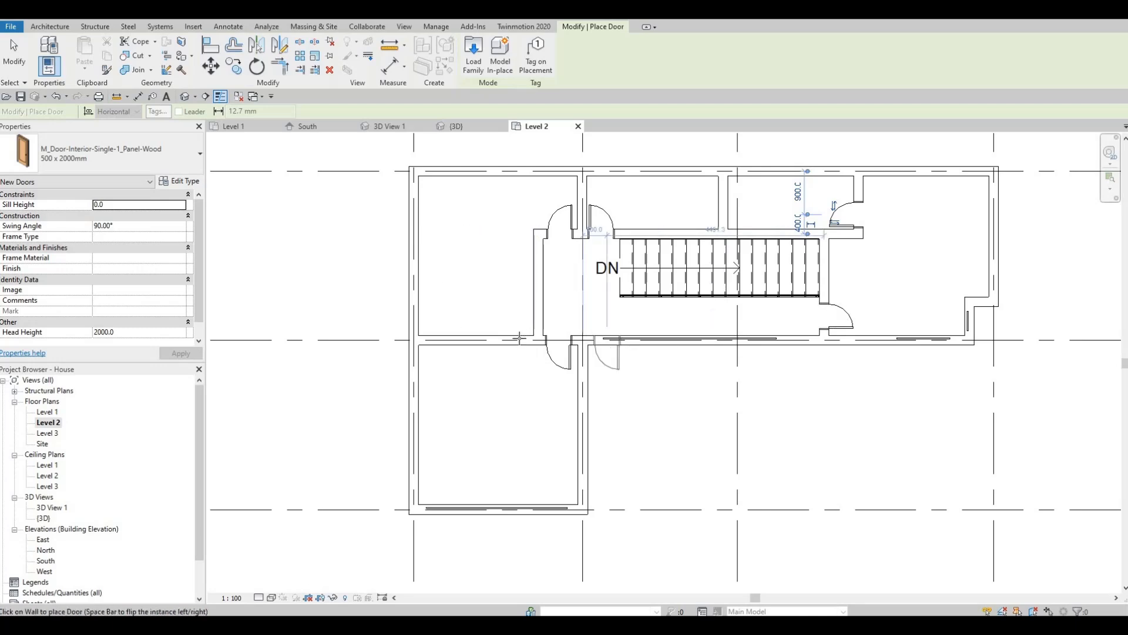
middle_click_drag(477, 356, 494, 349)
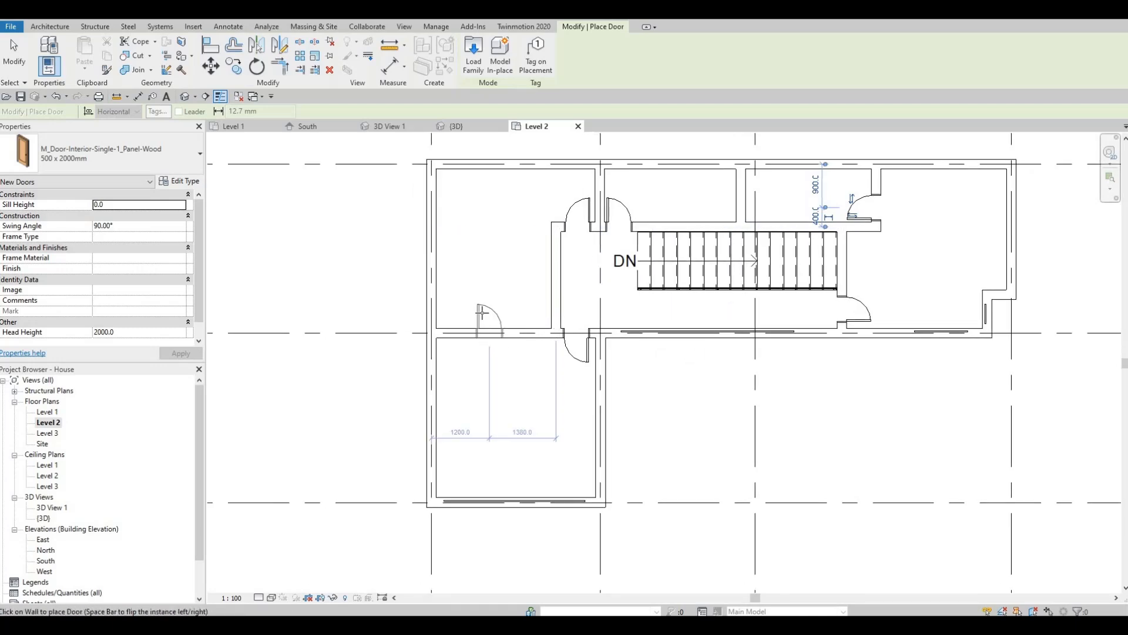
scroll(488, 358, "down", 2)
key("Escape")
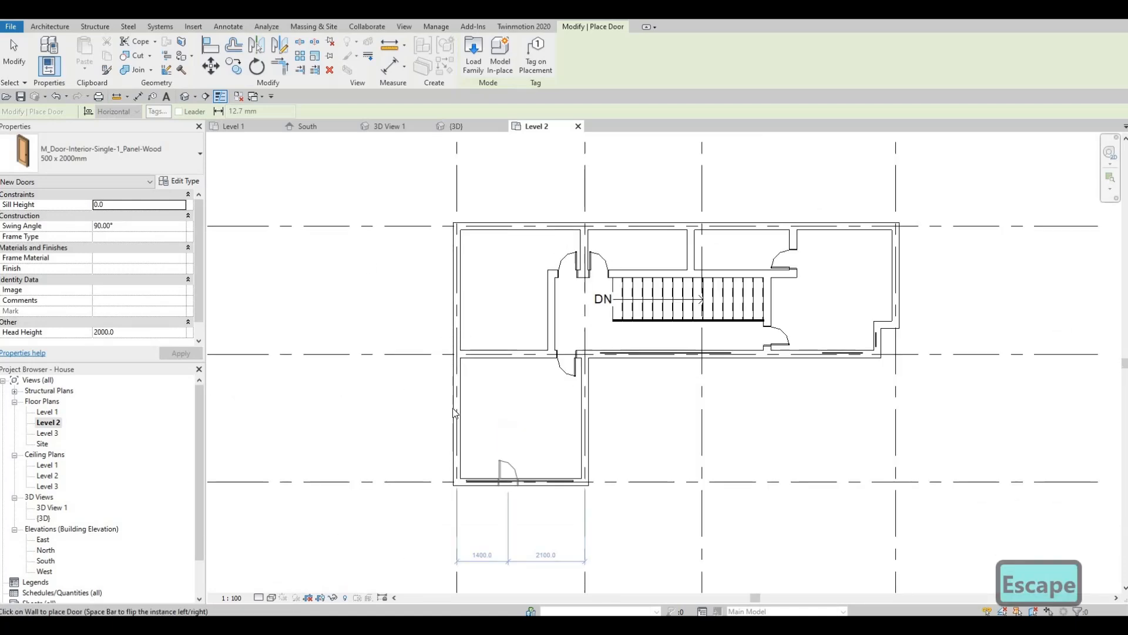
End door placement and examine the Level 2 plan, including the curtain wall south of the east room
key("Escape")
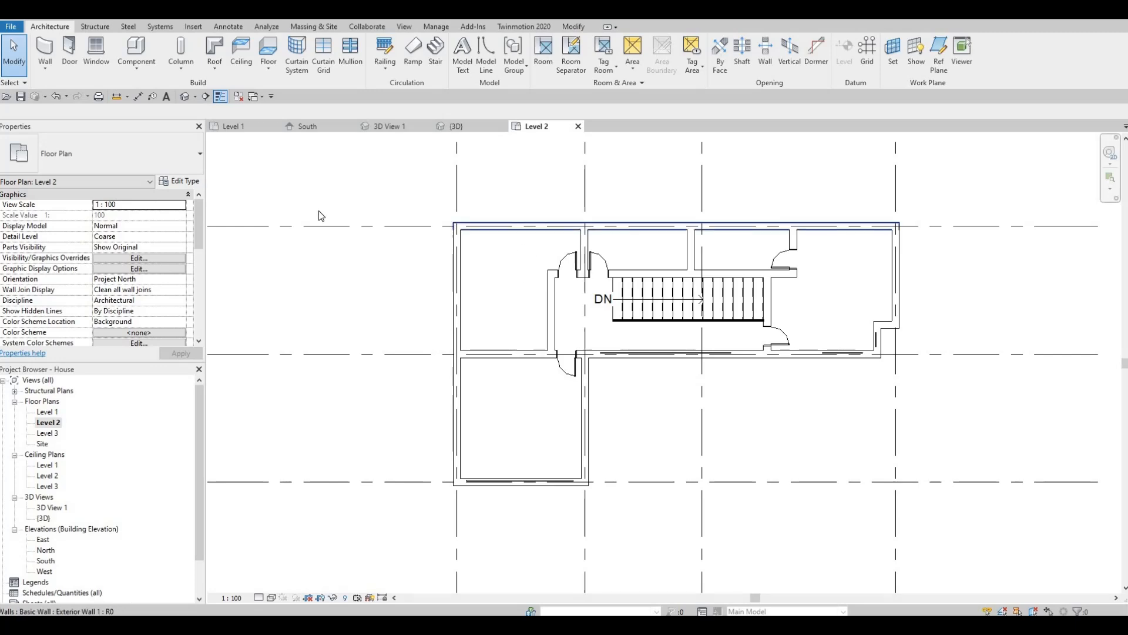
middle_click_drag(318, 210, 309, 251)
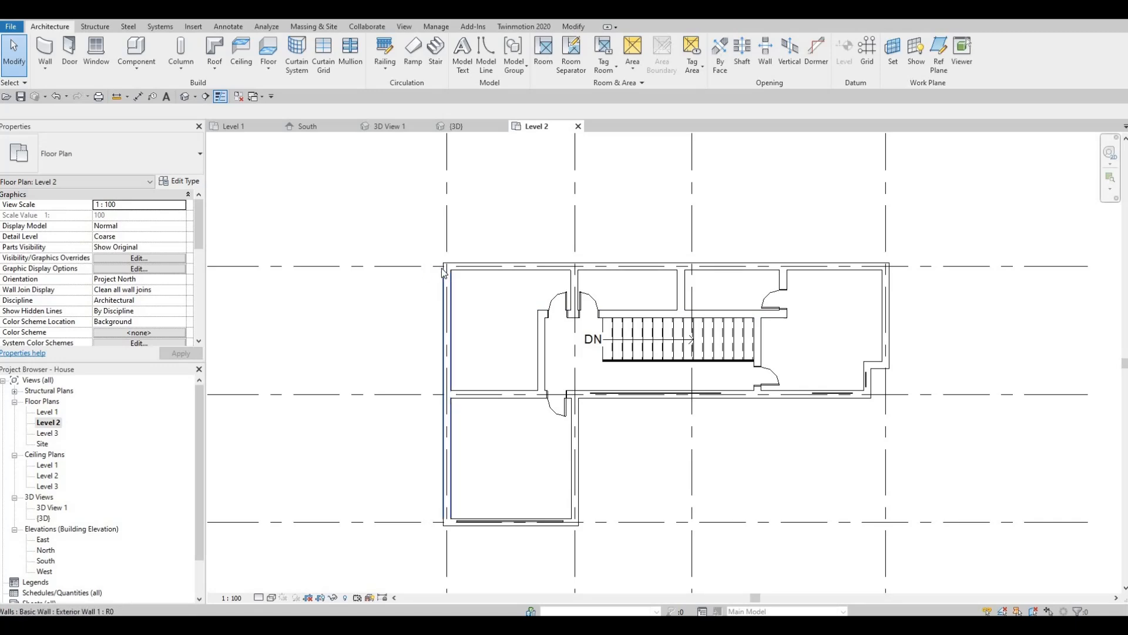
middle_click_drag(584, 369, 593, 370)
middle_click_drag(556, 335, 660, 335)
scroll(719, 379, "down", 1)
middle_click_drag(719, 379, 689, 332)
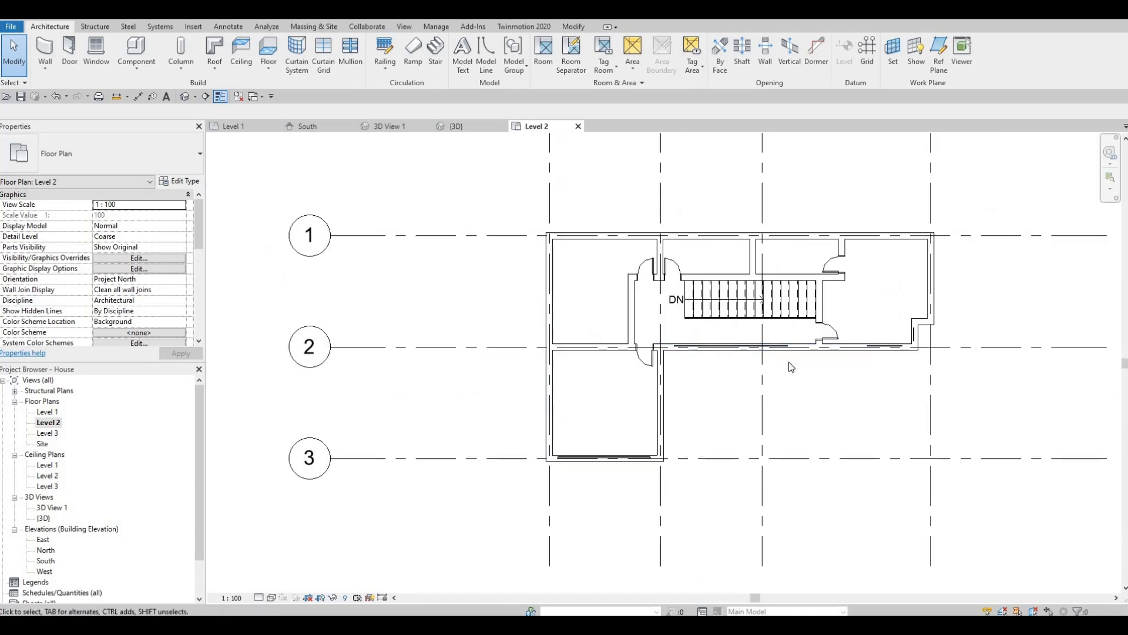
scroll(872, 347, "up", 4)
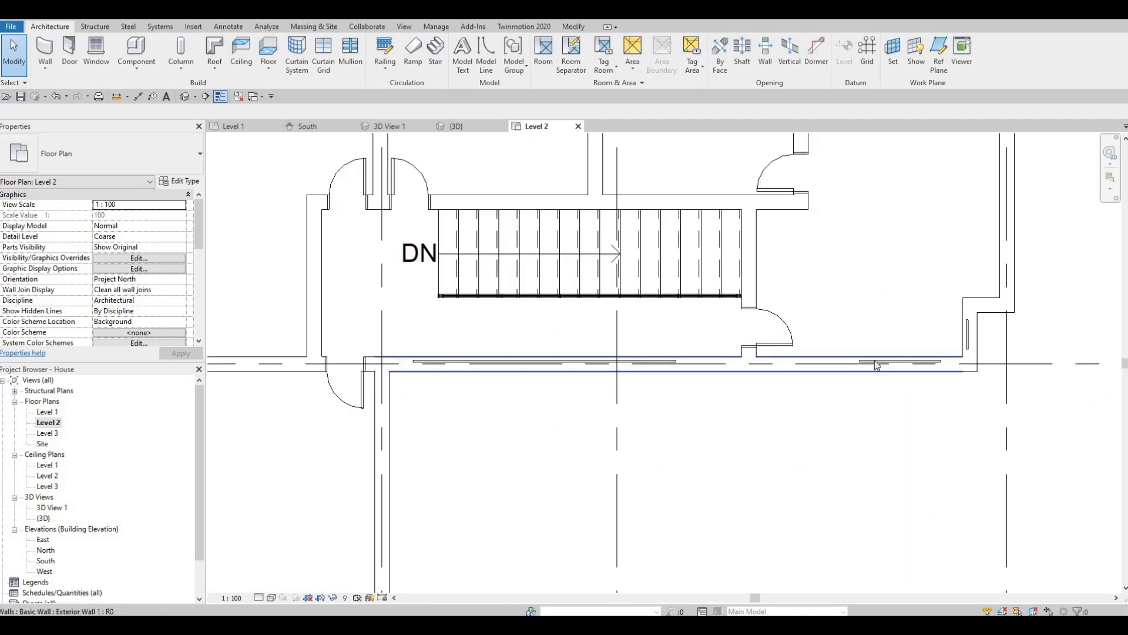
scroll(876, 364, "down", 1)
left_click(881, 351)
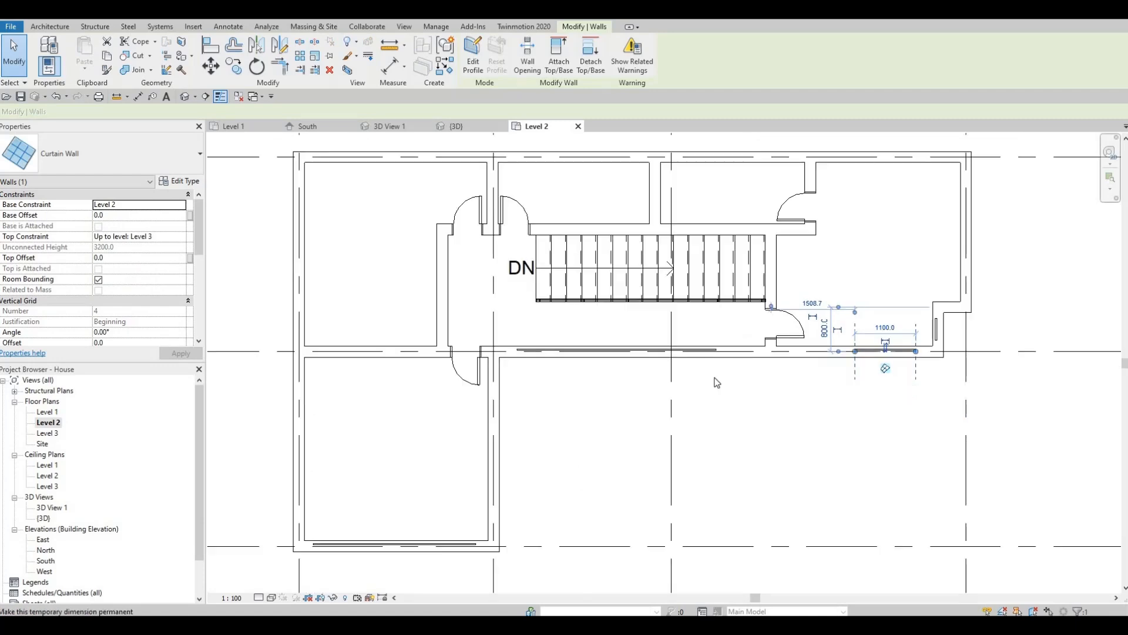
middle_click_drag(715, 378, 694, 428)
scroll(695, 428, "down", 1)
scroll(837, 400, "up", 2)
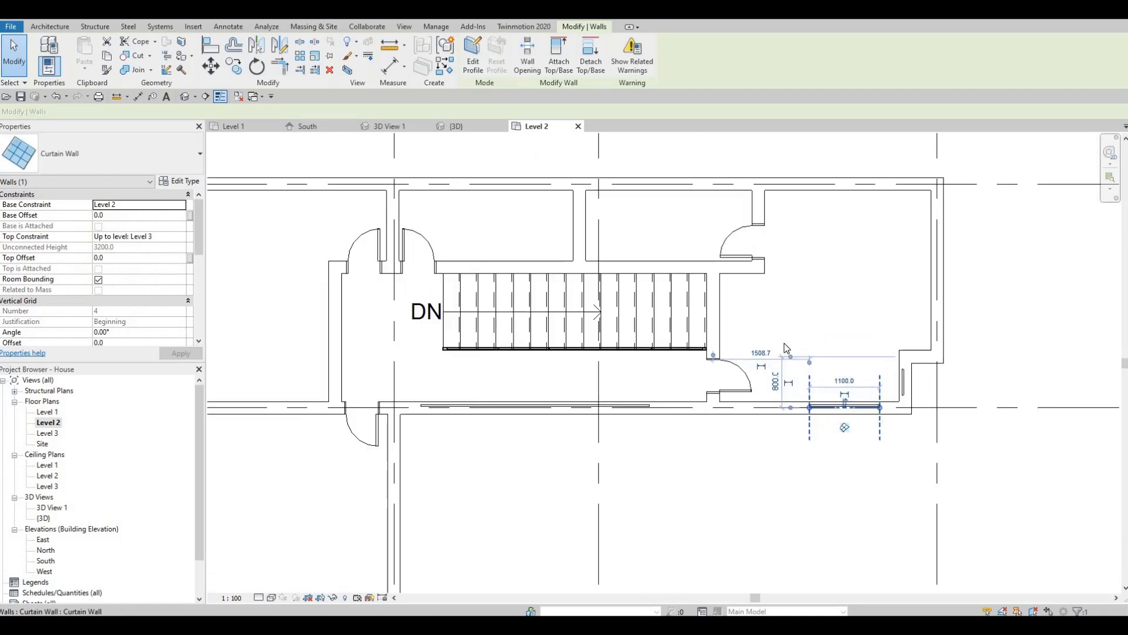
middle_click_drag(846, 323, 849, 352)
key("Escape")
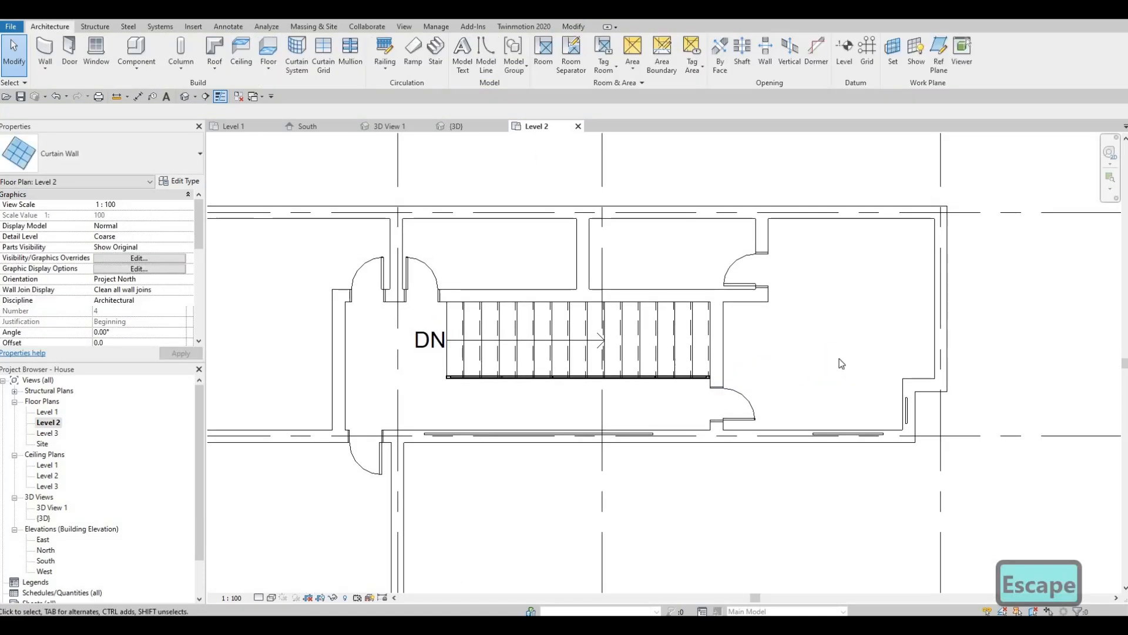
Extend the west end of the curtain wall south of the east room until it is 2080 mm long
middle_click_drag(846, 436, 829, 423)
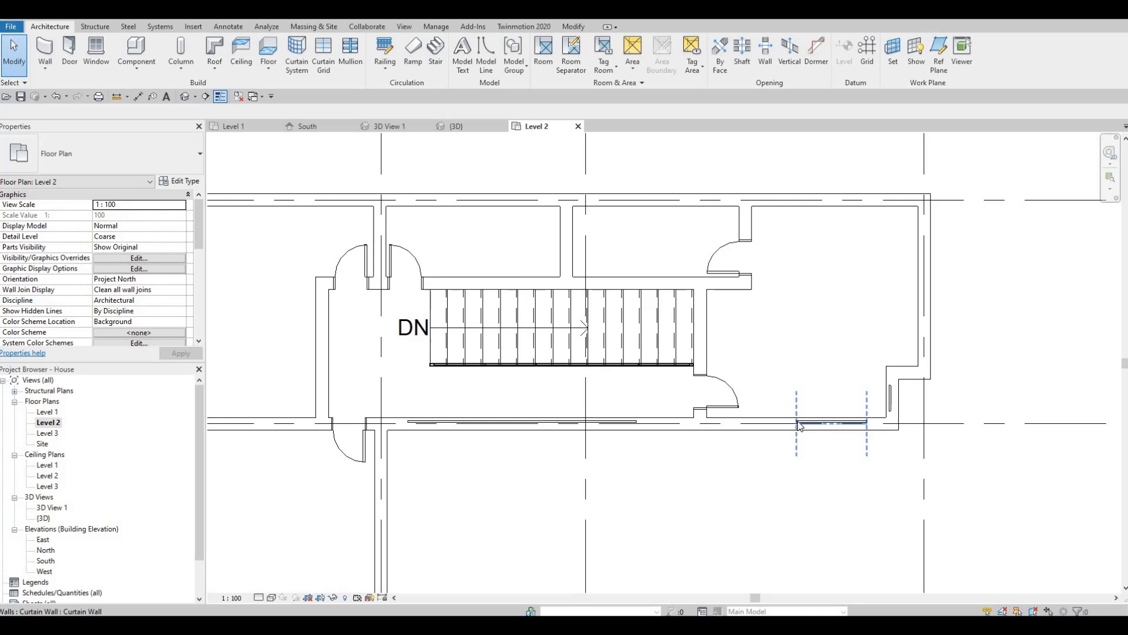
scroll(804, 428, "up", 4)
key("Escape")
left_click(797, 441)
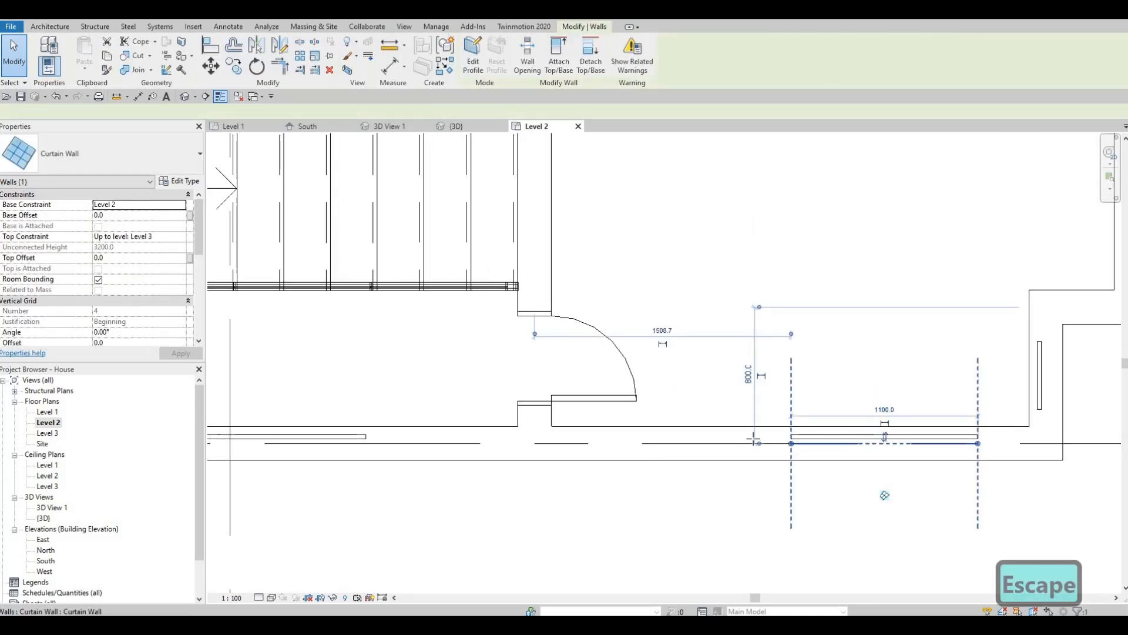
left_click_drag(639, 436, 626, 443)
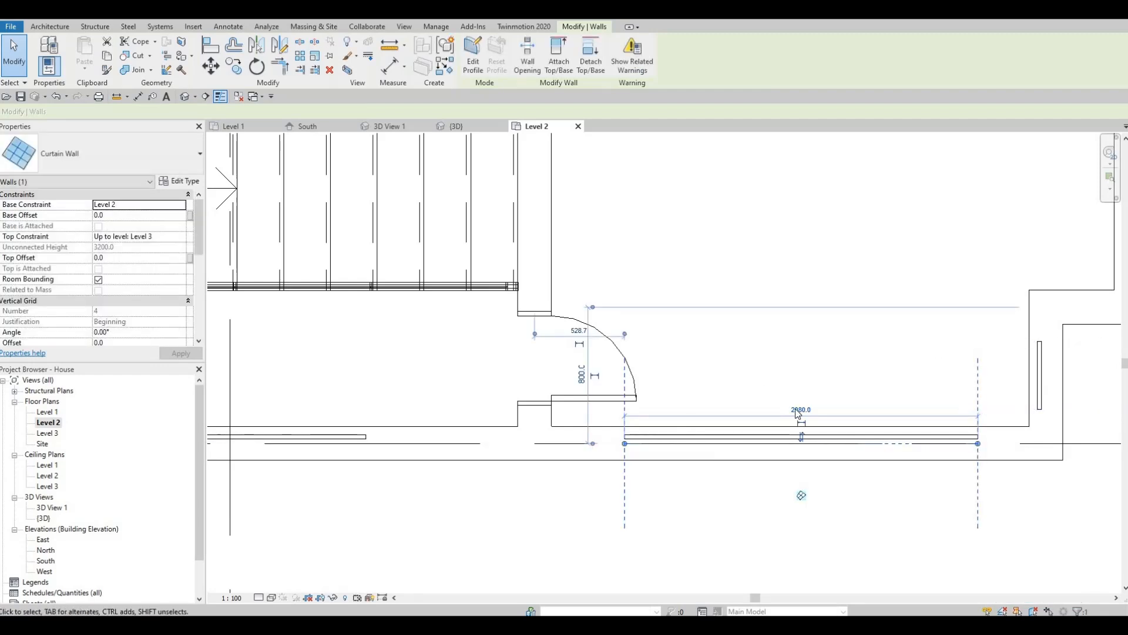
Examine the room layout across Level 2, from the east room to the two western rooms
scroll(851, 356, "down", 3)
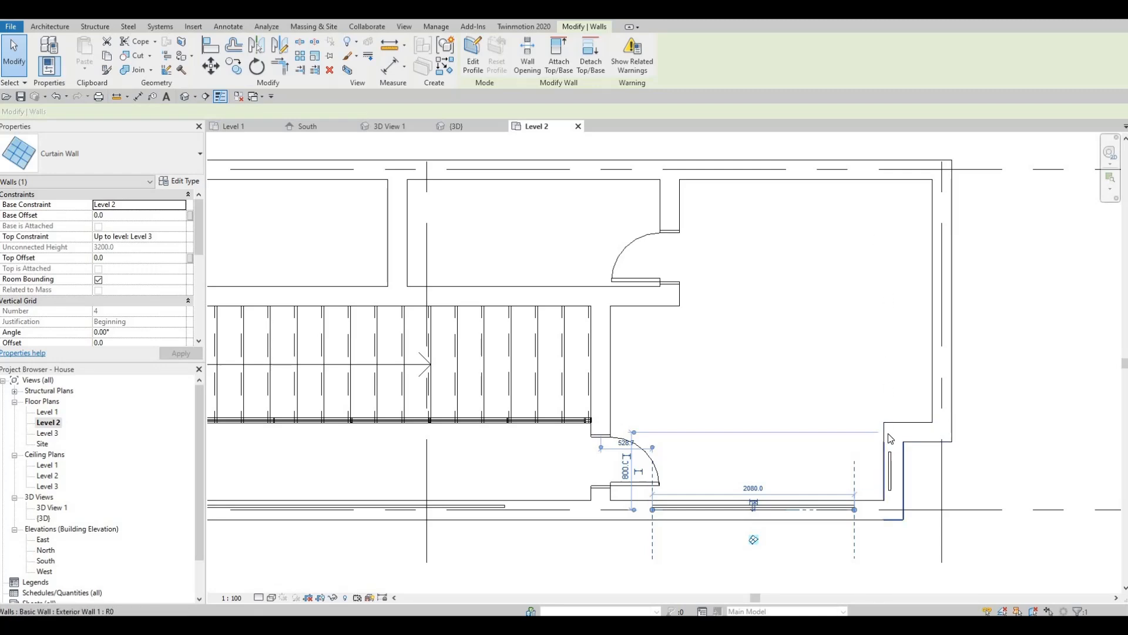
middle_click_drag(835, 450, 844, 441)
scroll(853, 432, "down", 2)
middle_click_drag(878, 357, 994, 333)
middle_click_drag(542, 419, 677, 343)
scroll(677, 343, "down", 1)
middle_click_drag(554, 335, 586, 358)
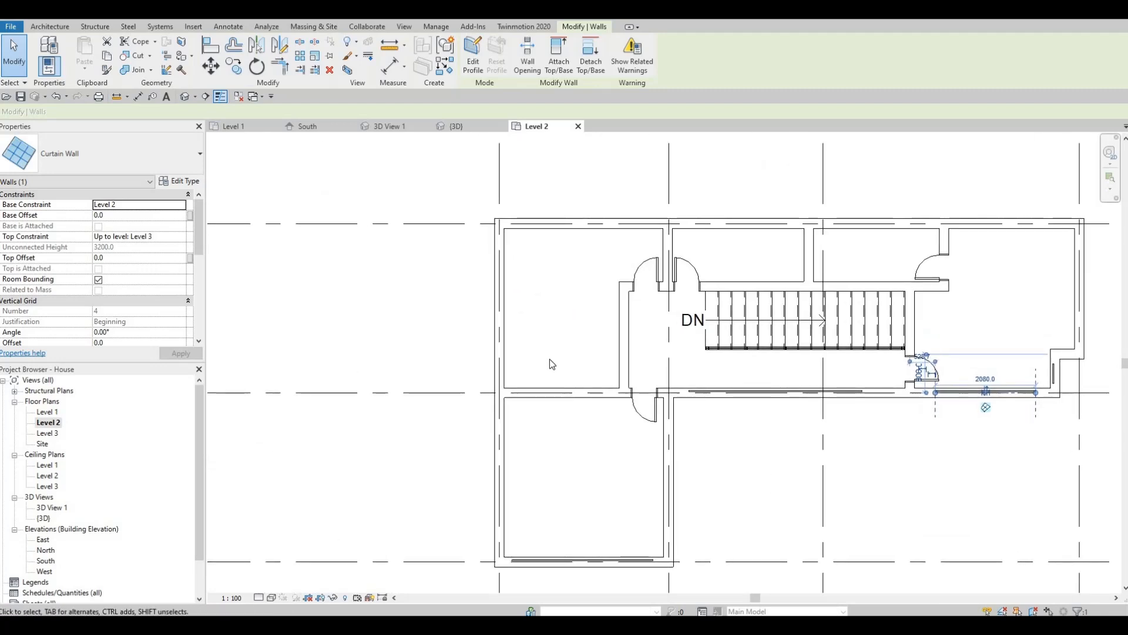
middle_click_drag(616, 430, 603, 356)
scroll(620, 385, "down", 1)
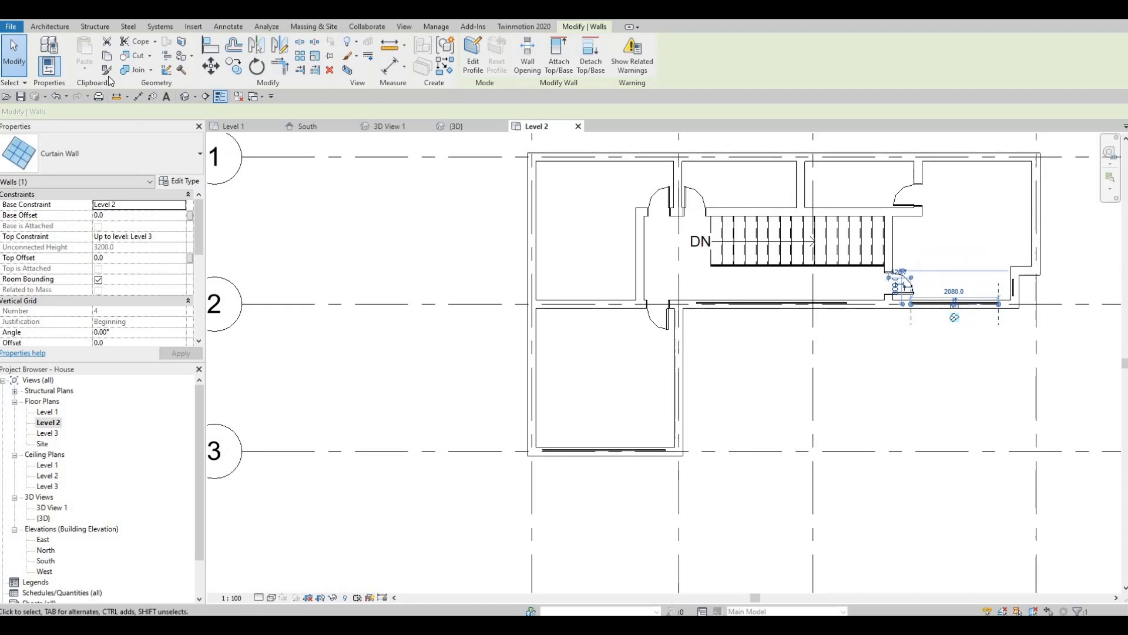
Start loading a family and browse to the Canada library folder
left_click(50, 27)
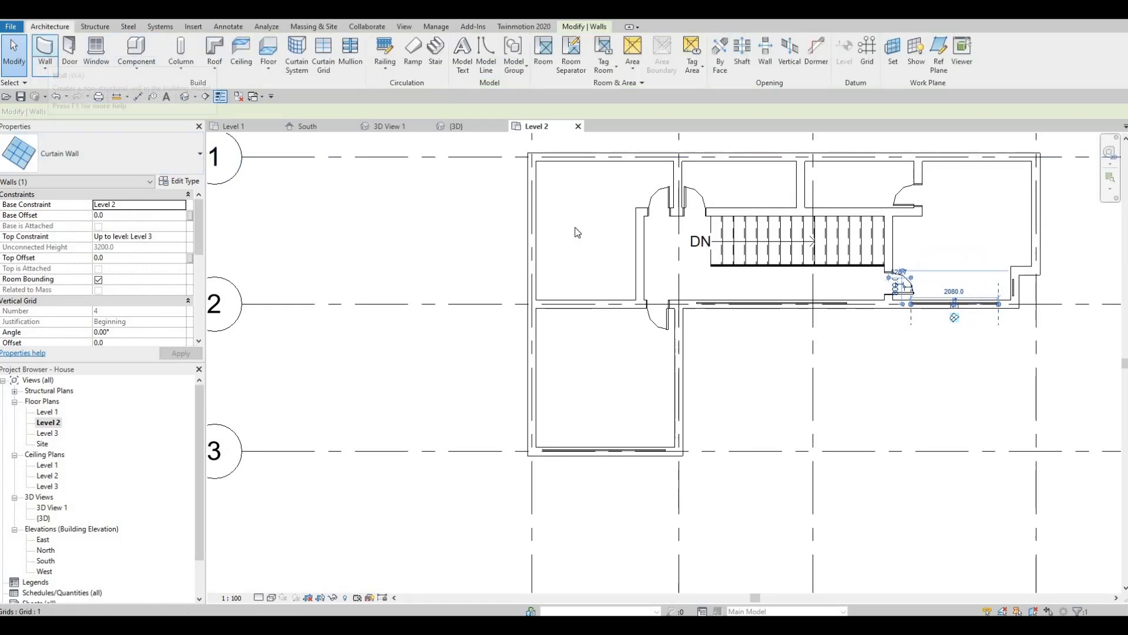
middle_click_drag(600, 306, 588, 358)
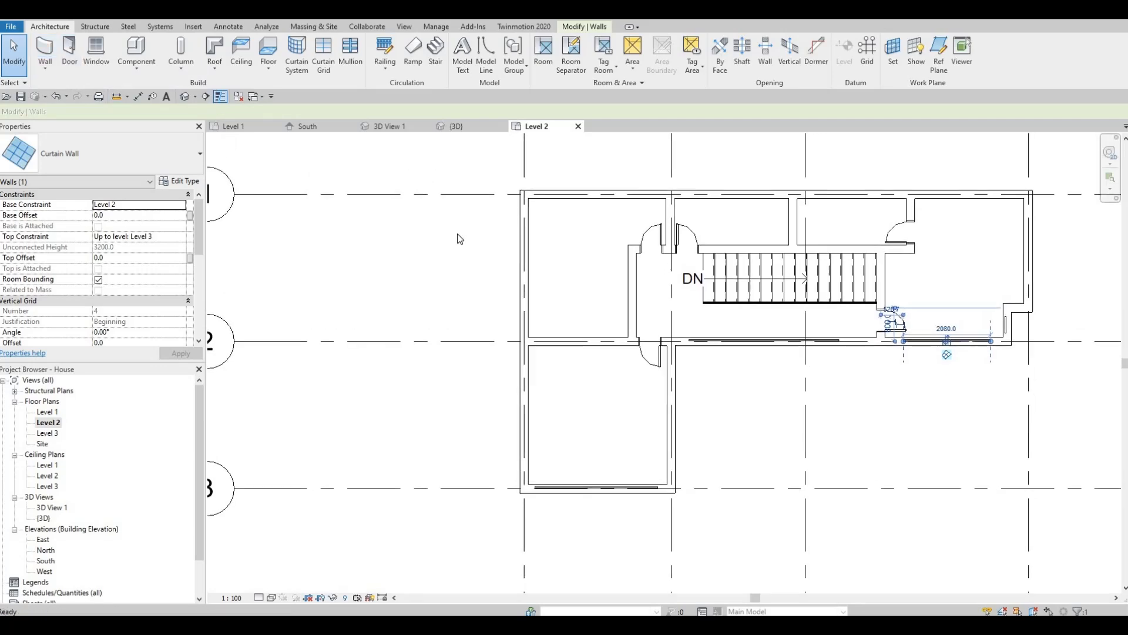
left_click(193, 27)
left_click(482, 59)
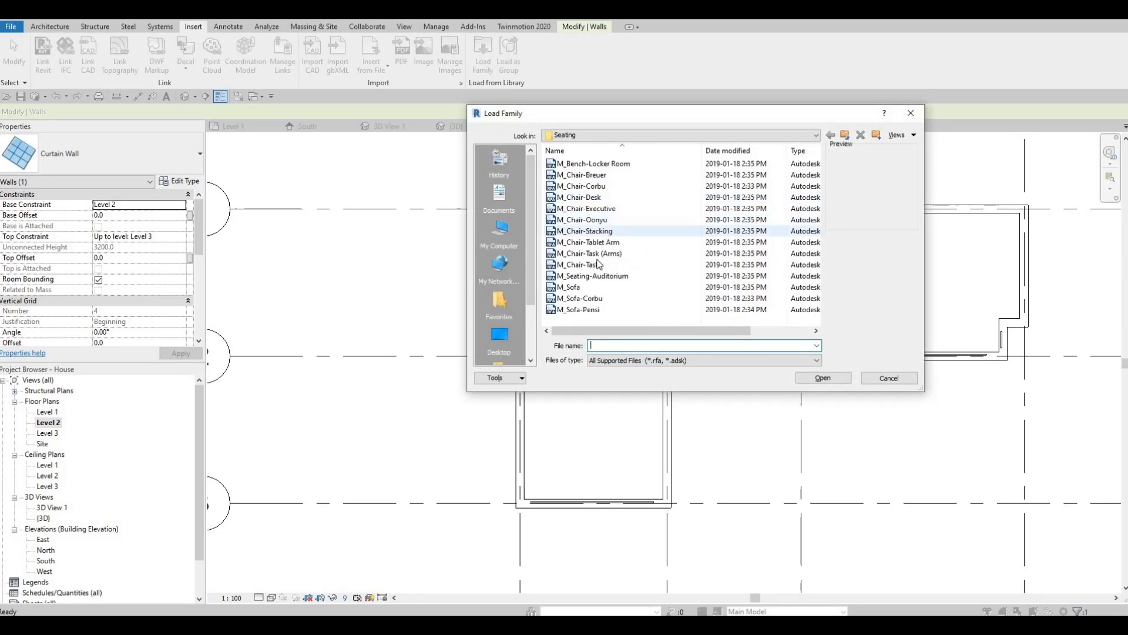
left_click(676, 135)
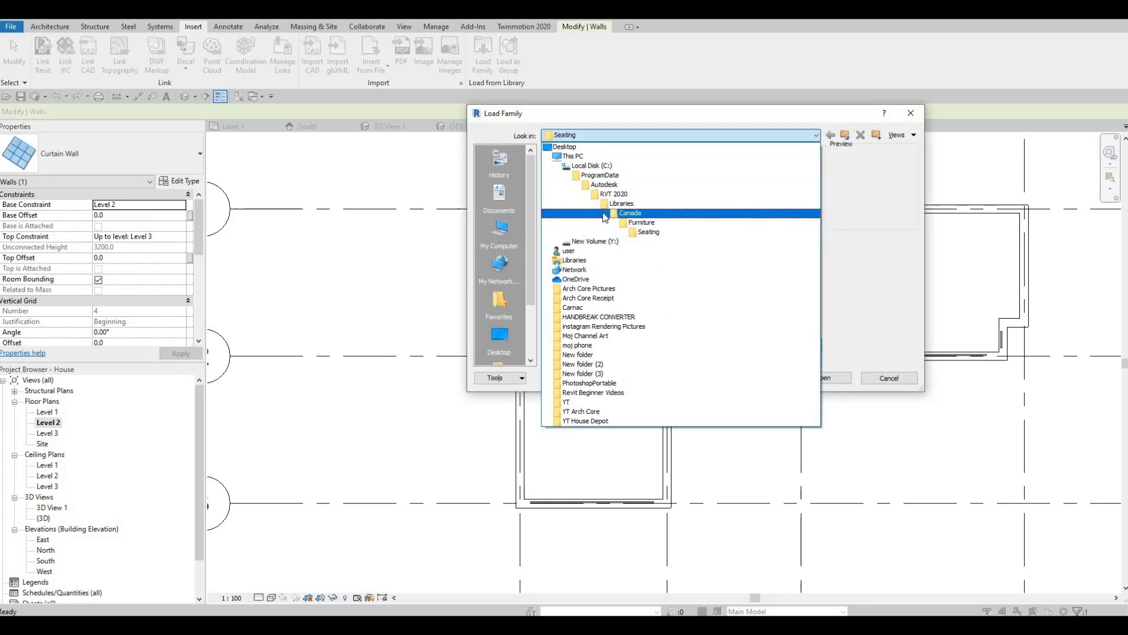
left_click(630, 213)
Load the M_Bed-Box family from the Beds folder within the Furniture folder
scroll(579, 285, "down", 1)
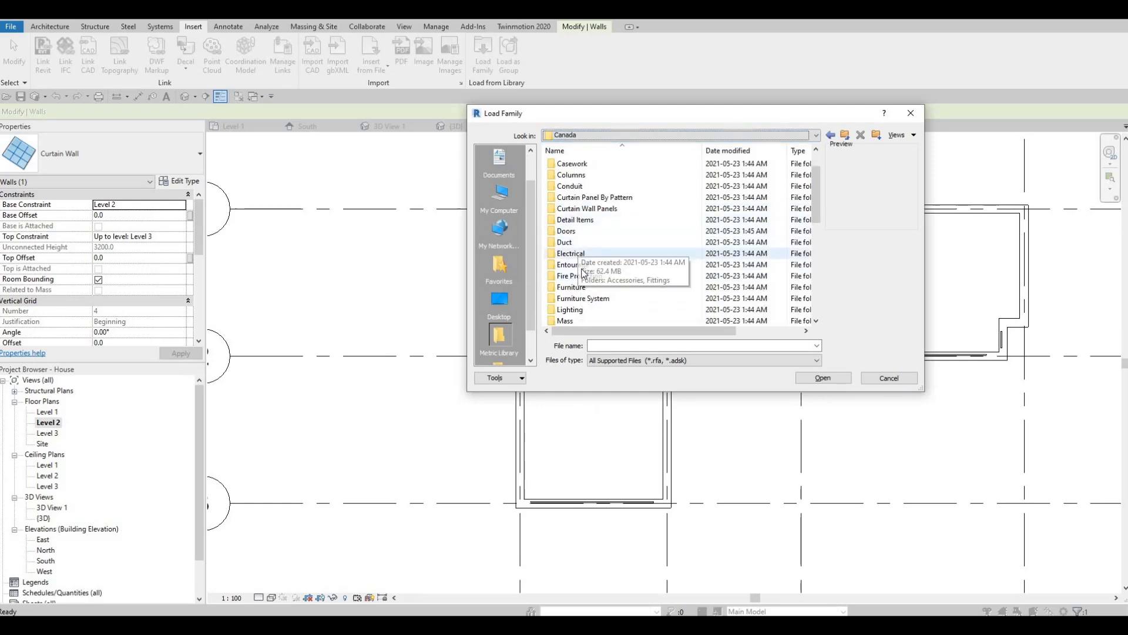
scroll(598, 281, "down", 1)
scroll(595, 283, "up", 2)
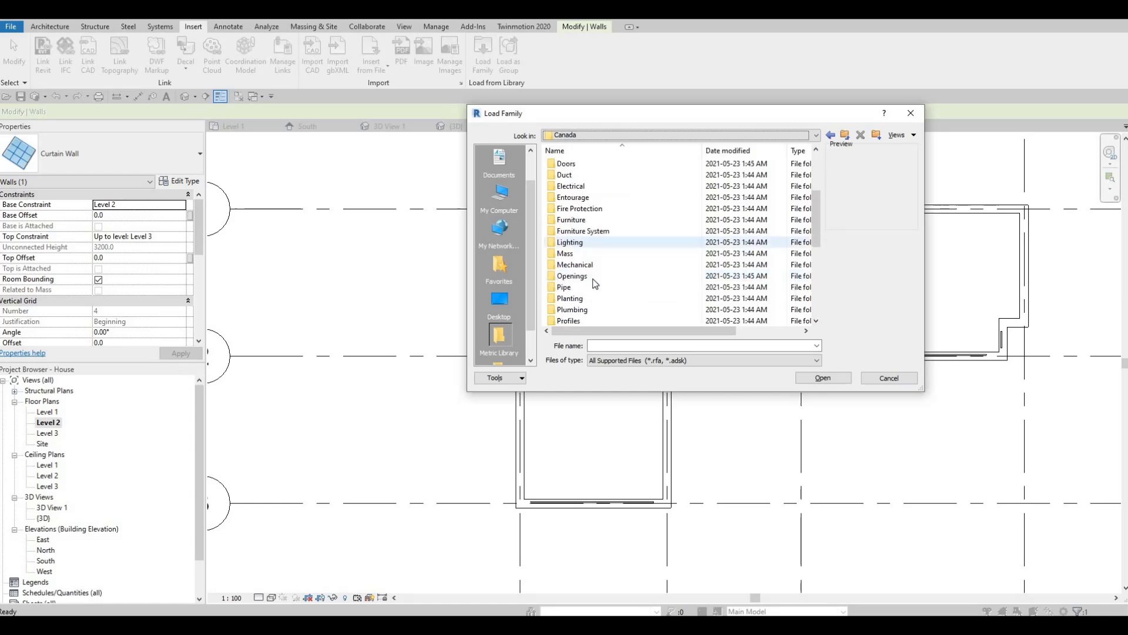
scroll(589, 277, "down", 2)
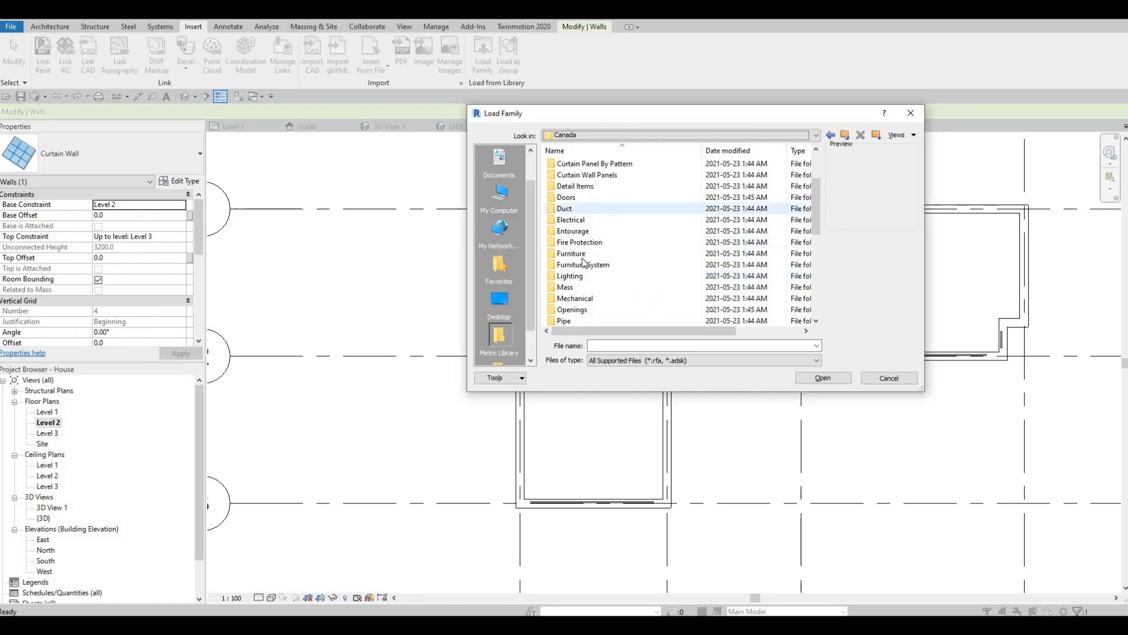
left_click(581, 253)
double_click(582, 166)
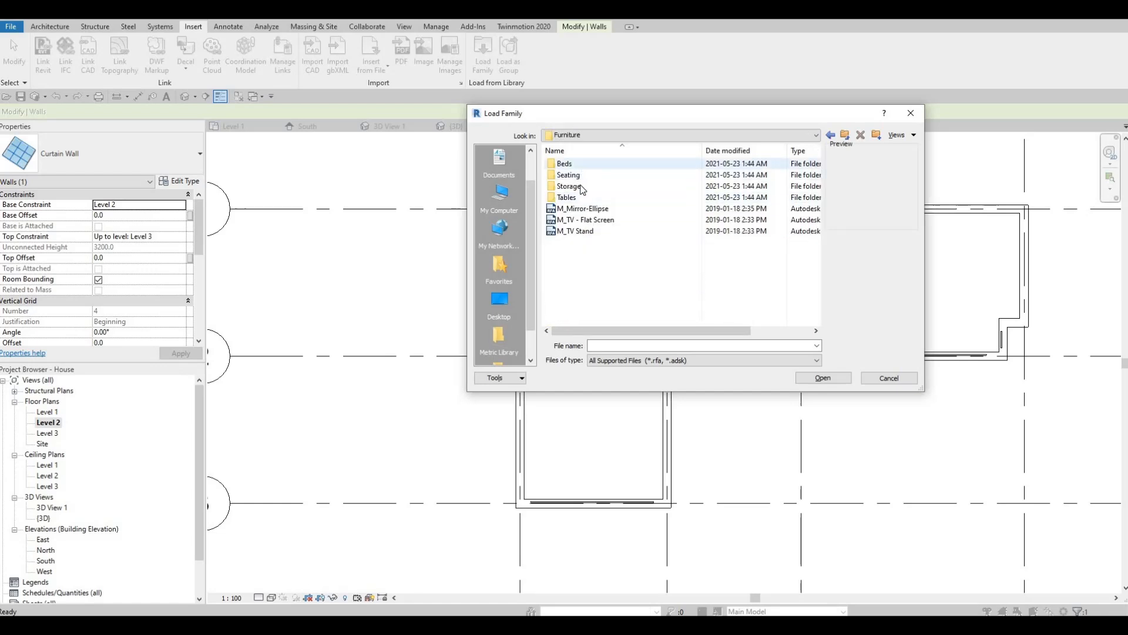
left_click(575, 164)
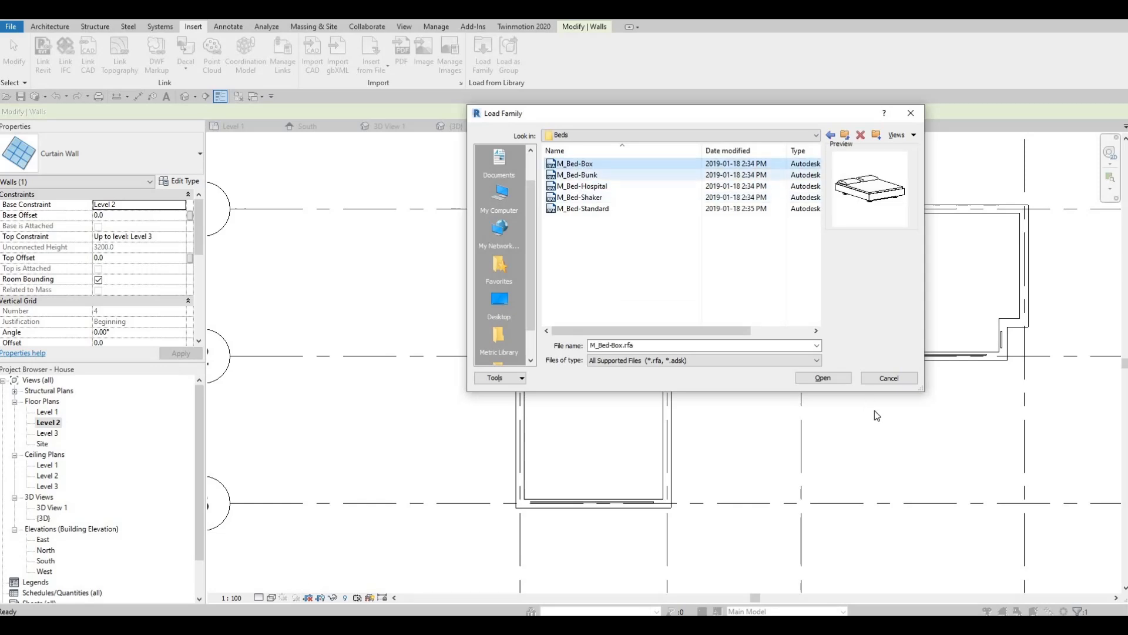
left_click(839, 381)
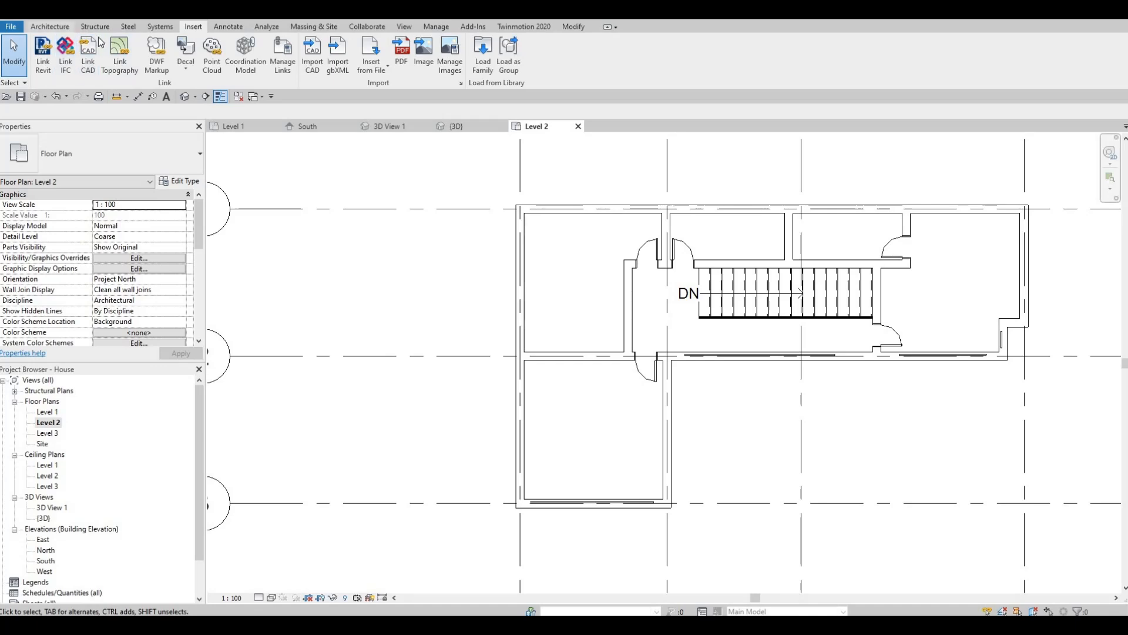
Place a 1525 x 2007mm - Queen M_Bed-Box in the east room with its headboard against the north wall
left_click(50, 27)
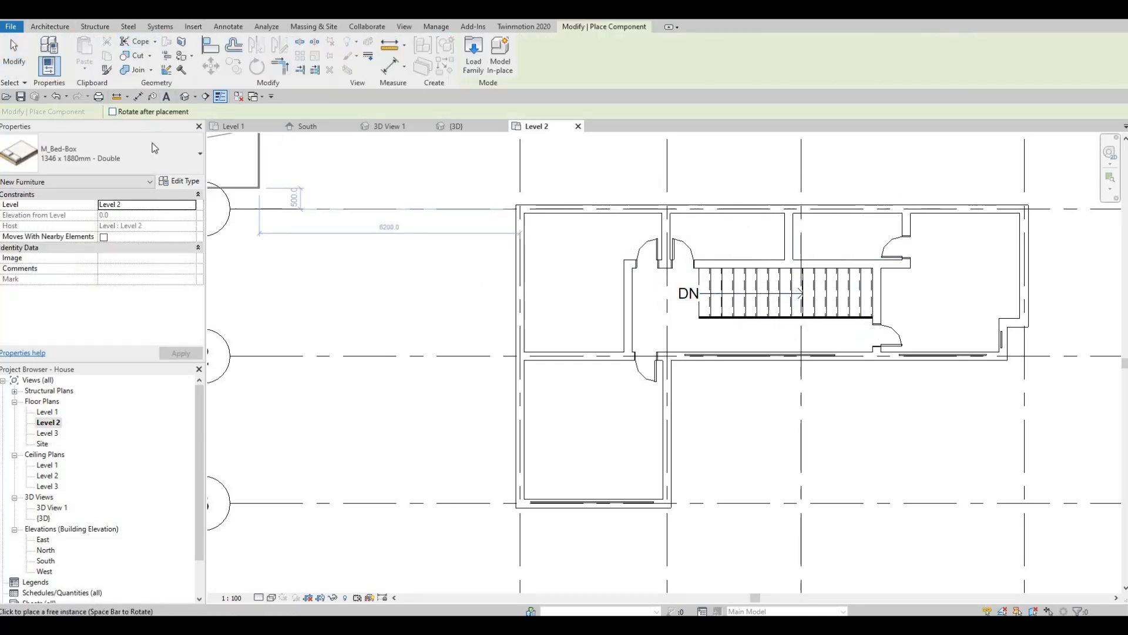
left_click(118, 154)
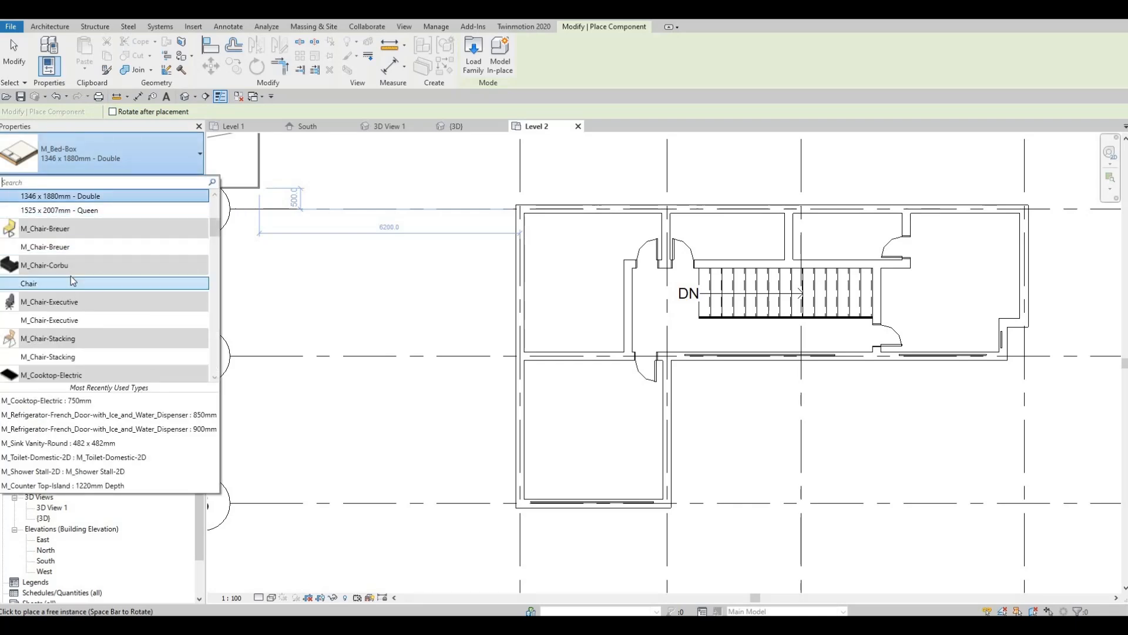
scroll(71, 276, "up", 3)
scroll(73, 280, "up", 2)
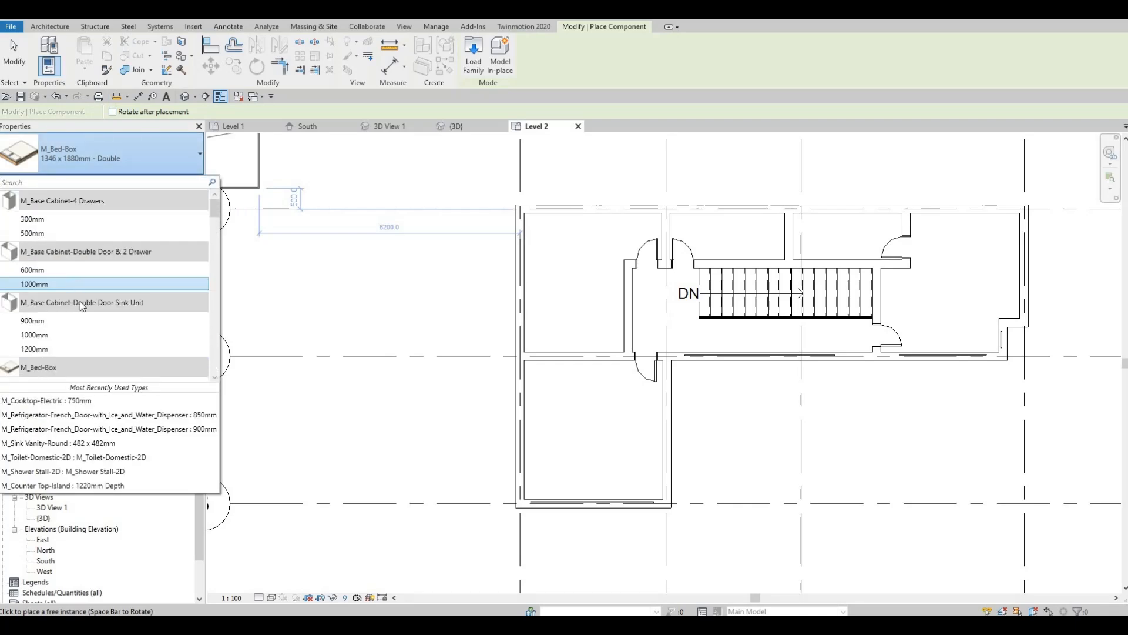
scroll(80, 302, "down", 5)
scroll(69, 330, "up", 2)
left_click(71, 329)
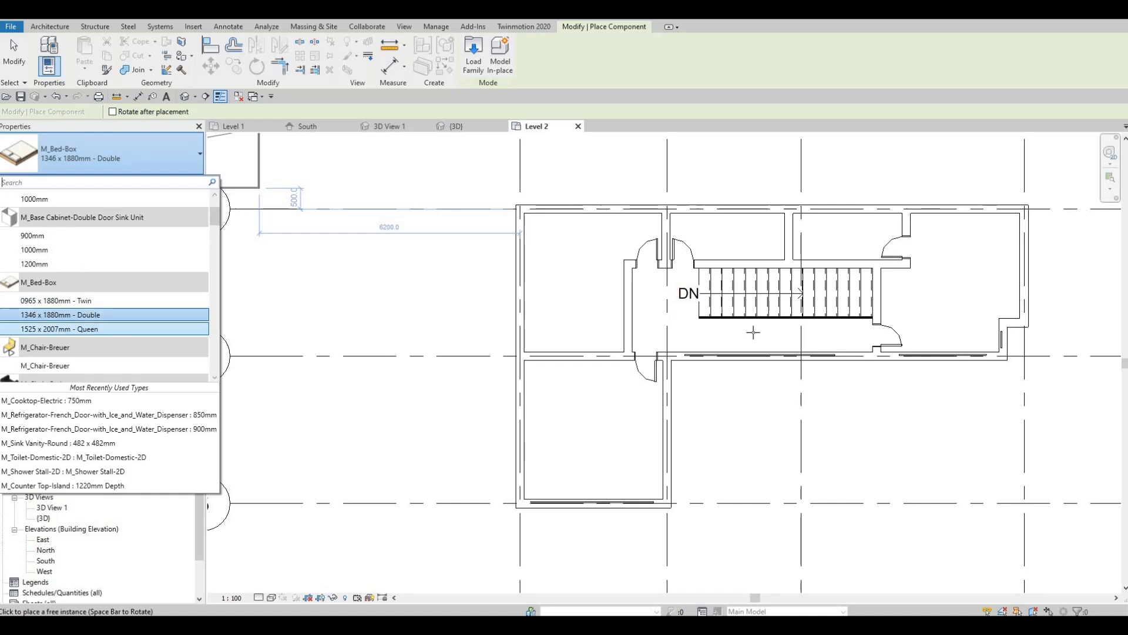
scroll(952, 250, "up", 1)
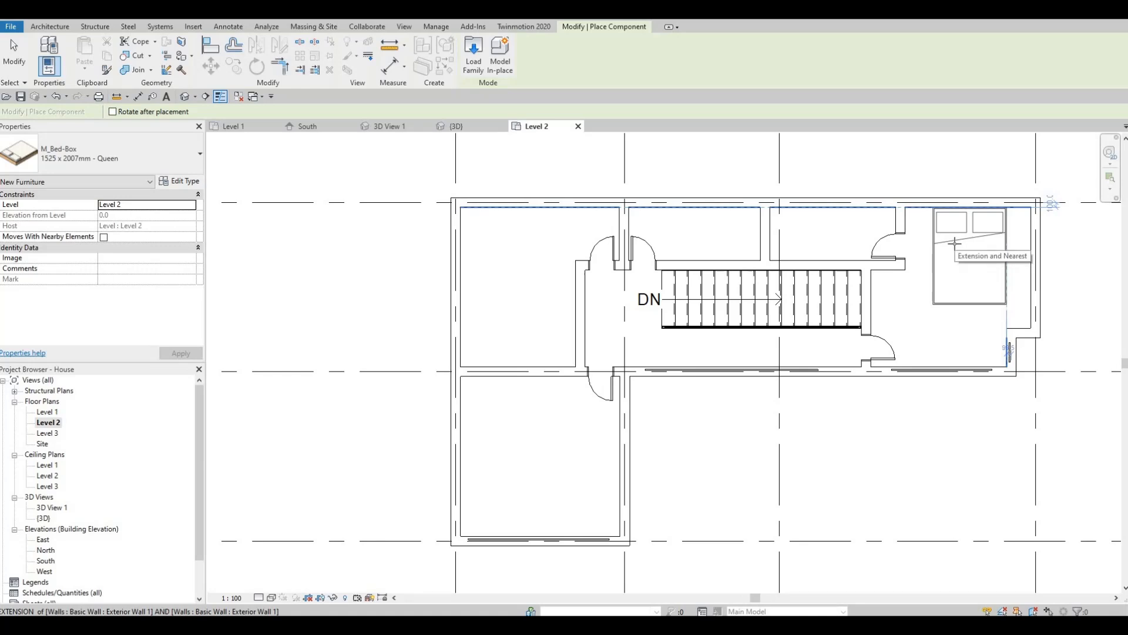
left_click(955, 242)
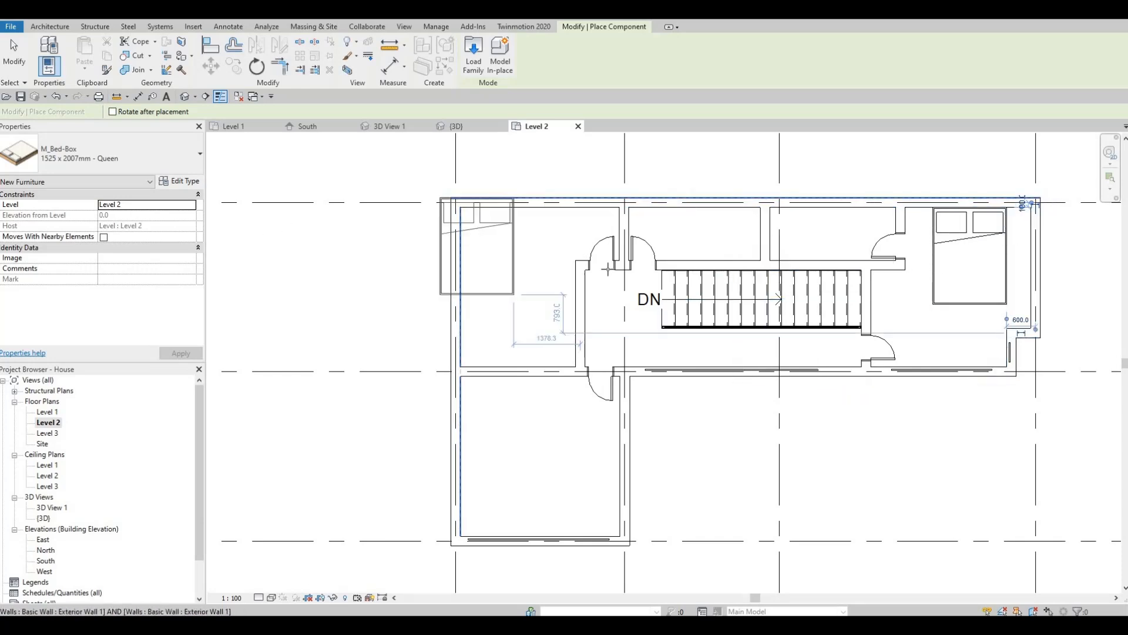
Place another Queen bed in the southwest room, headboard against its north wall and 1320 mm from the grid line to the east
middle_click_drag(654, 394, 800, 400)
middle_click_drag(612, 389, 750, 367)
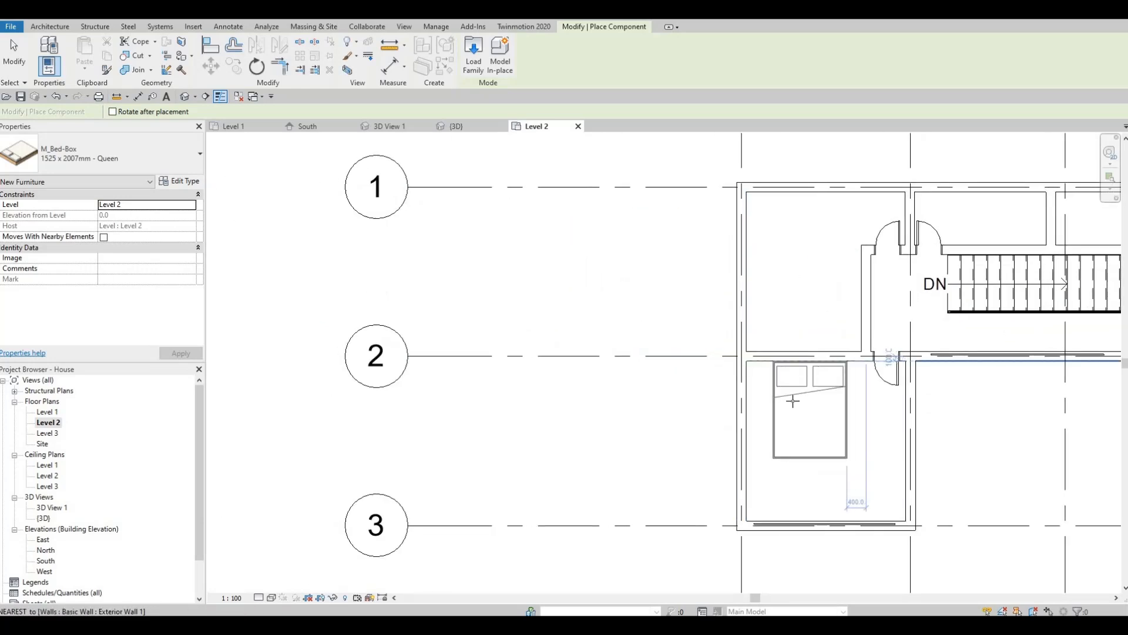
left_click(793, 400)
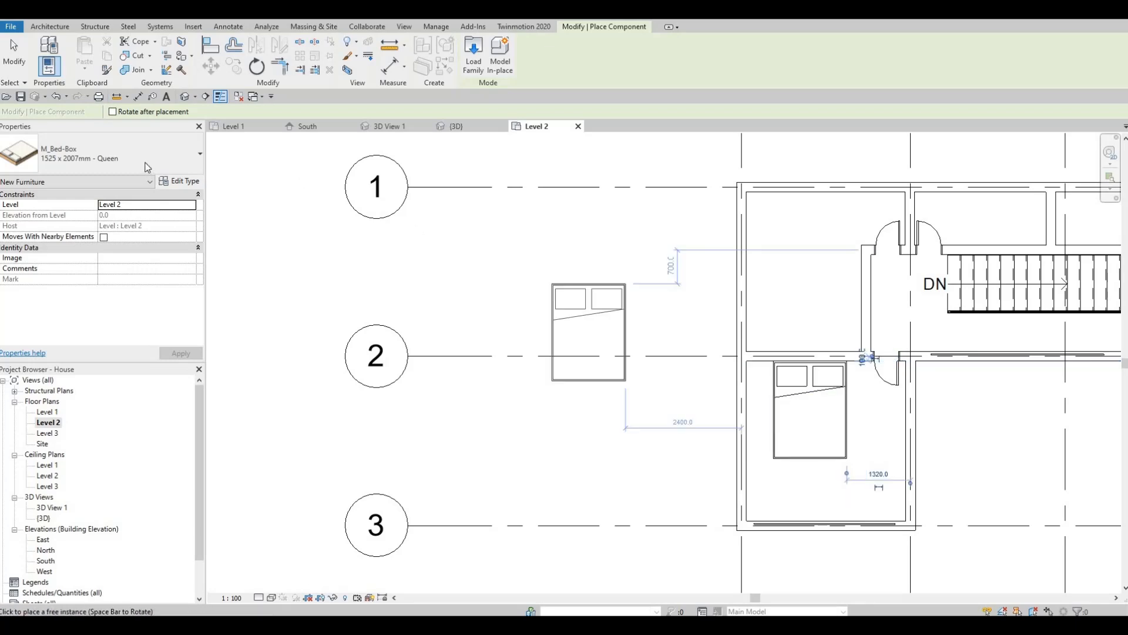
Place a 1346 x 1880mm - Double bed in the northwest room's southeast corner, rotated so its pillows face the south wall
left_click(111, 162)
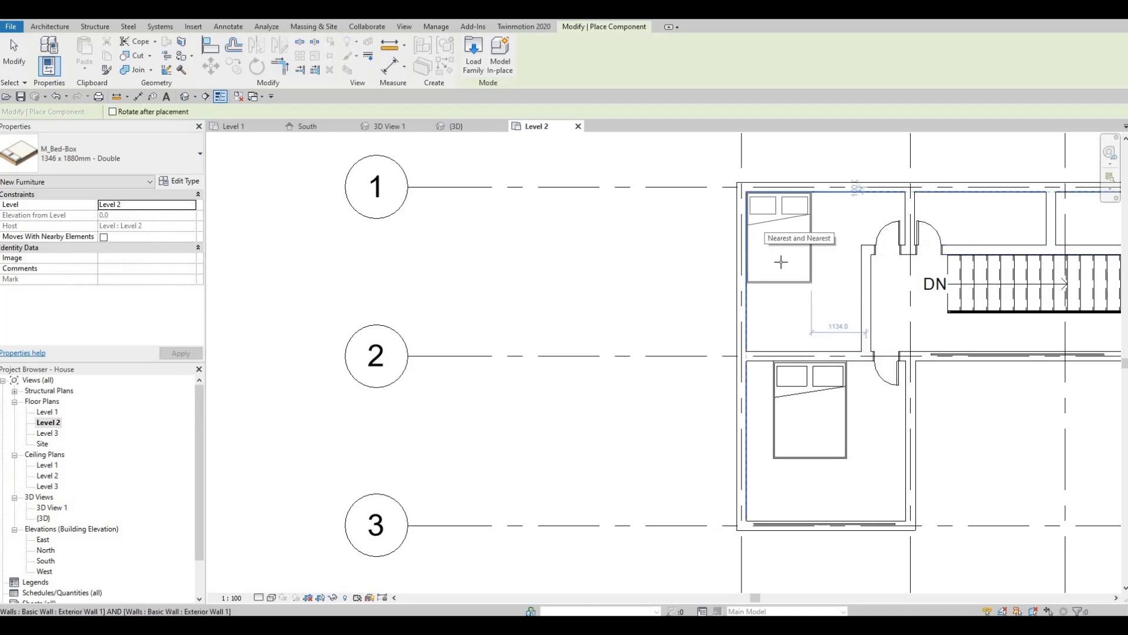
key("space")
key("space")
key("space")
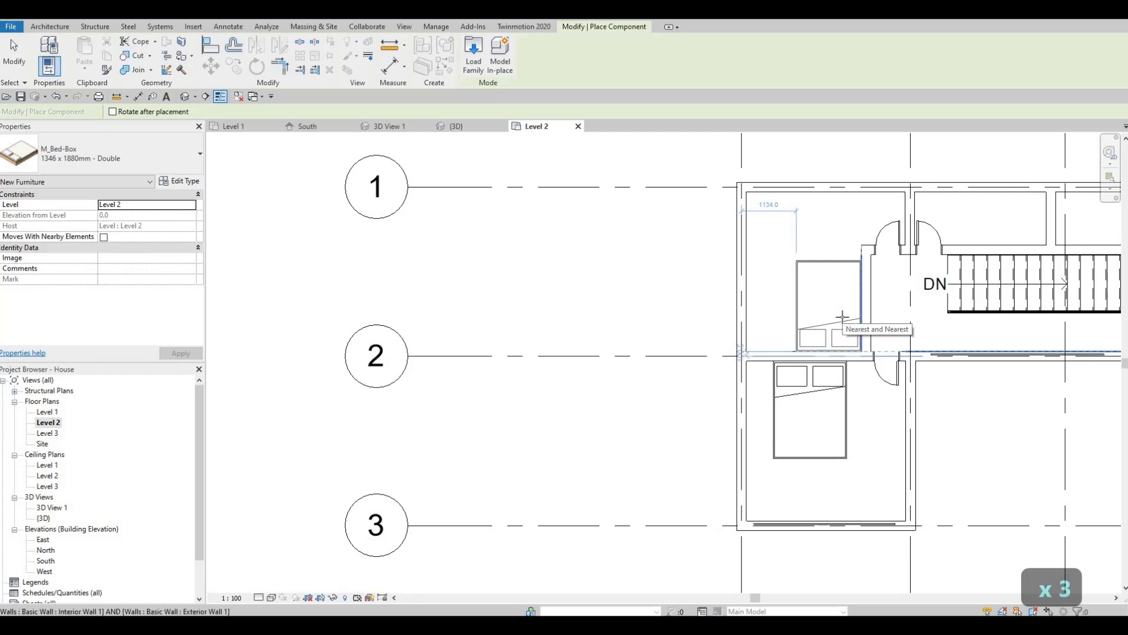
left_click(768, 298)
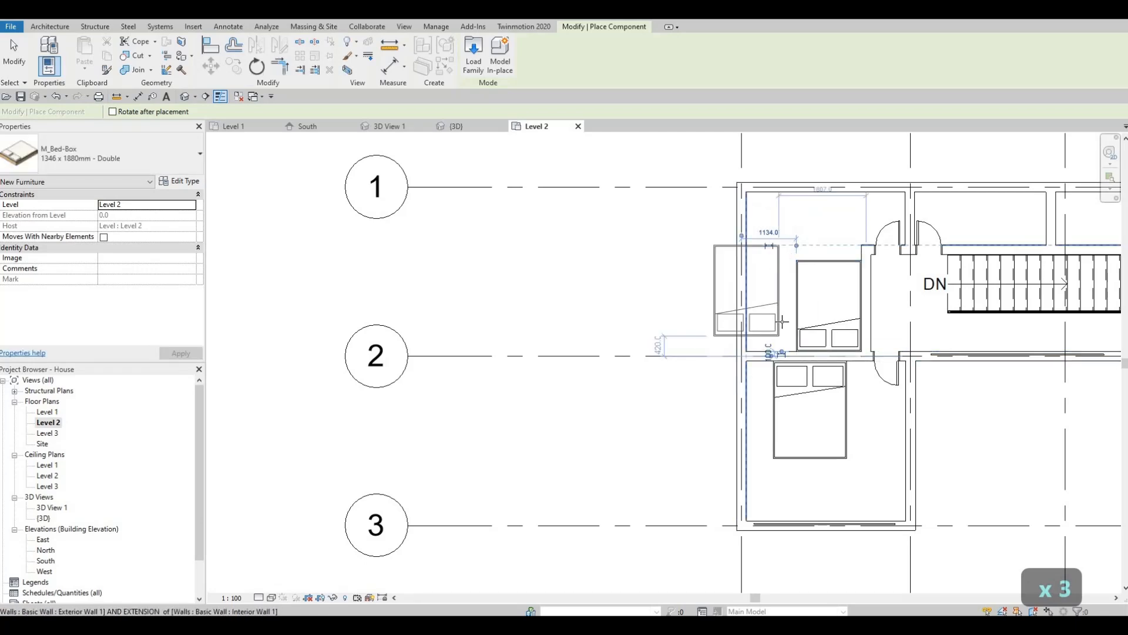
middle_click_drag(800, 385, 648, 269)
scroll(658, 306, "down", 1)
middle_click_drag(774, 406, 781, 456)
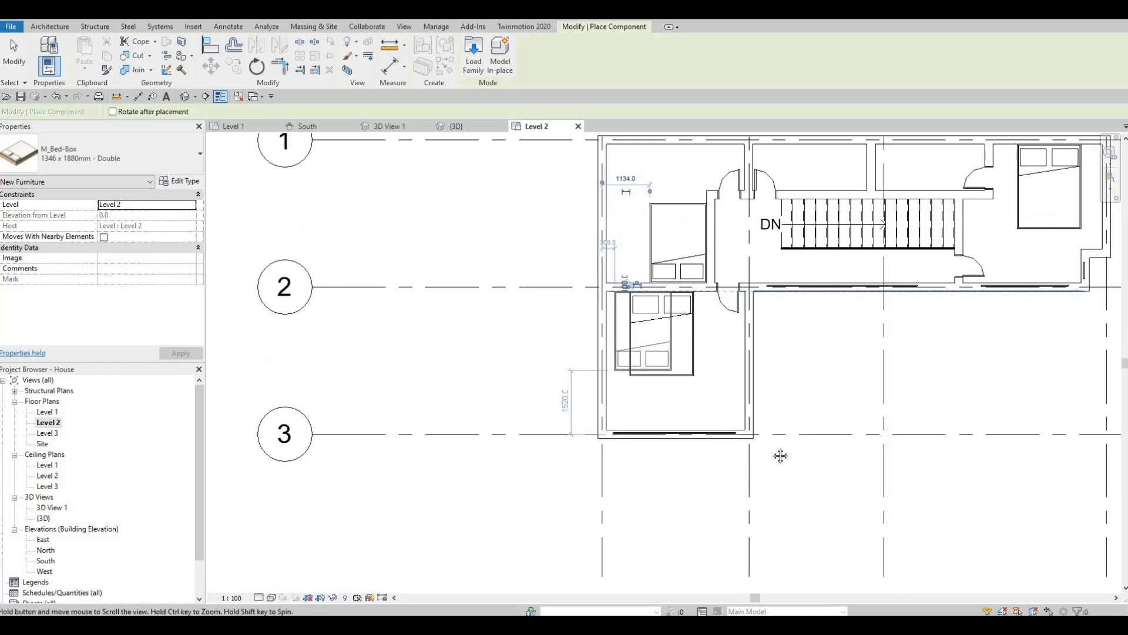
Duplicate the Interior Wall 1 wall type as Interior Wall 2
middle_click_drag(704, 315, 704, 376)
key("Escape")
key("Escape")
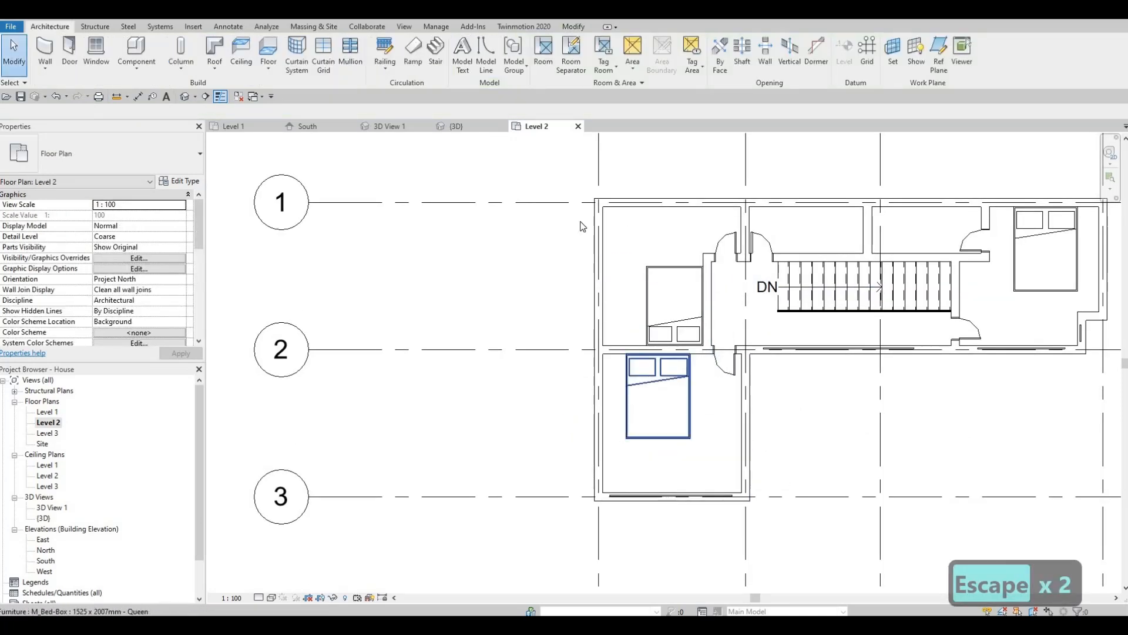
left_click(45, 50)
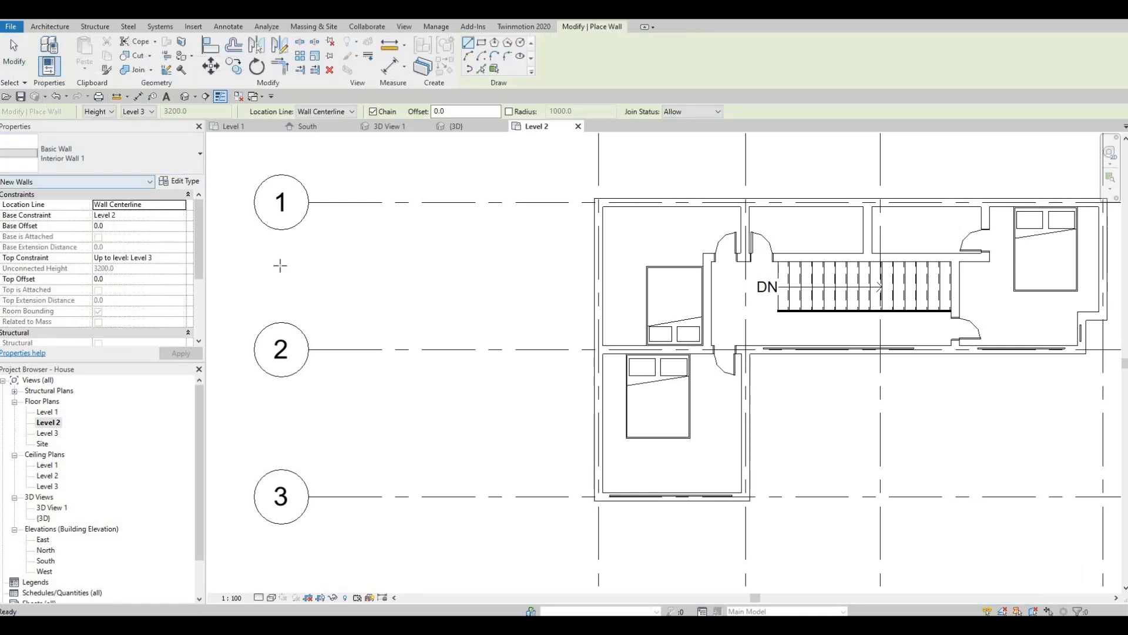
left_click(148, 159)
key("Escape")
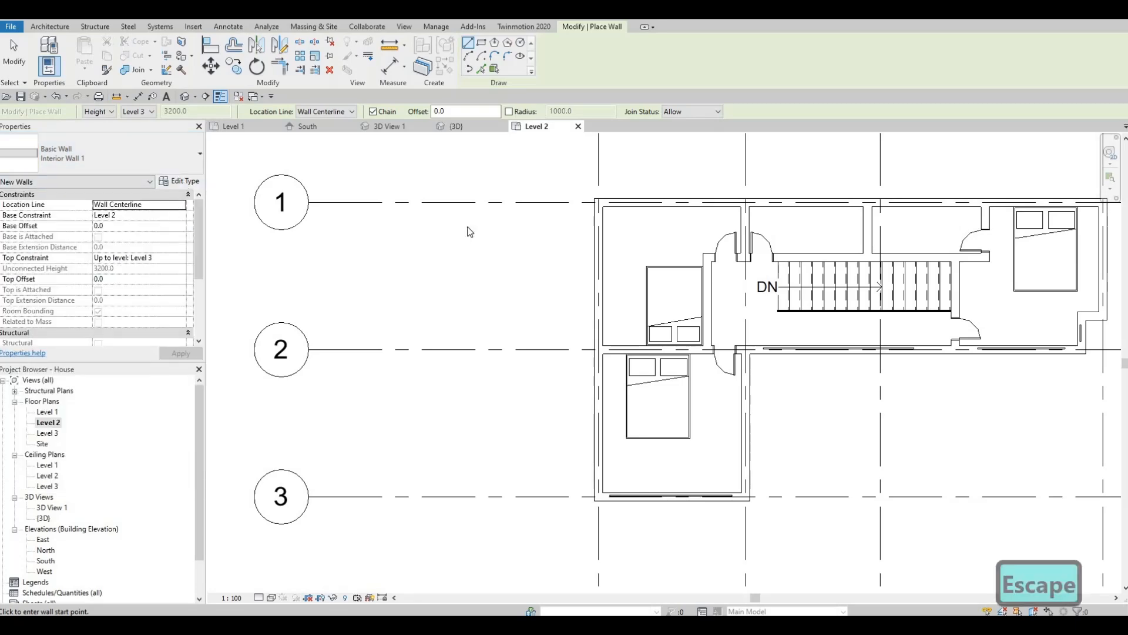
left_click(180, 181)
left_click(789, 146)
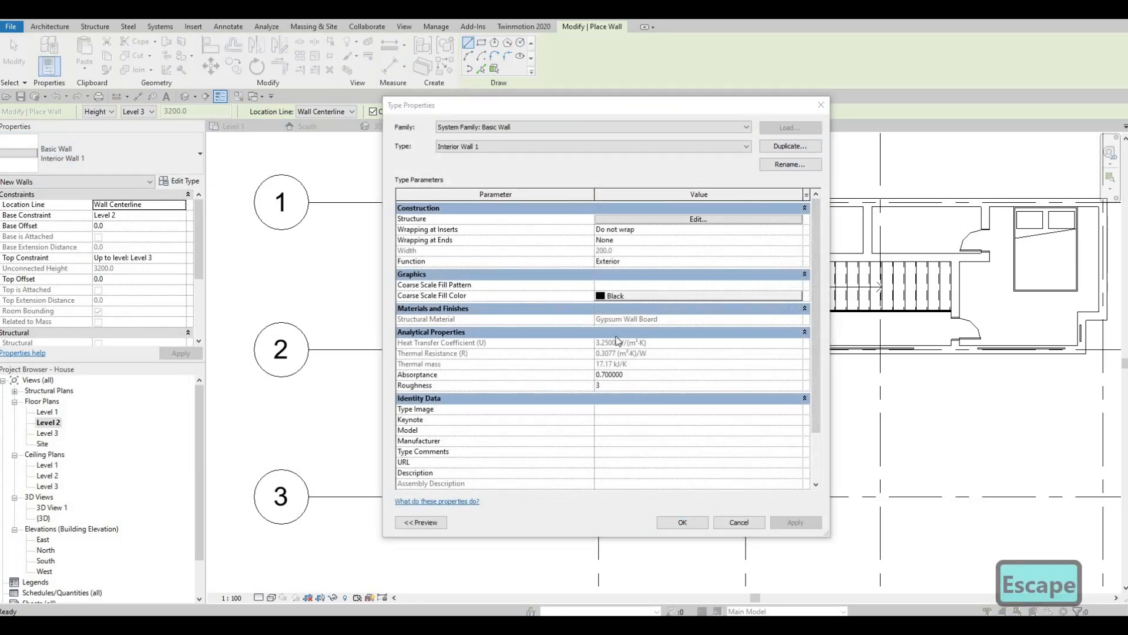
key("Return")
Set the structure layer of Interior Wall 2 to a thickness of 100 mm
left_click(671, 217)
left_click(645, 216)
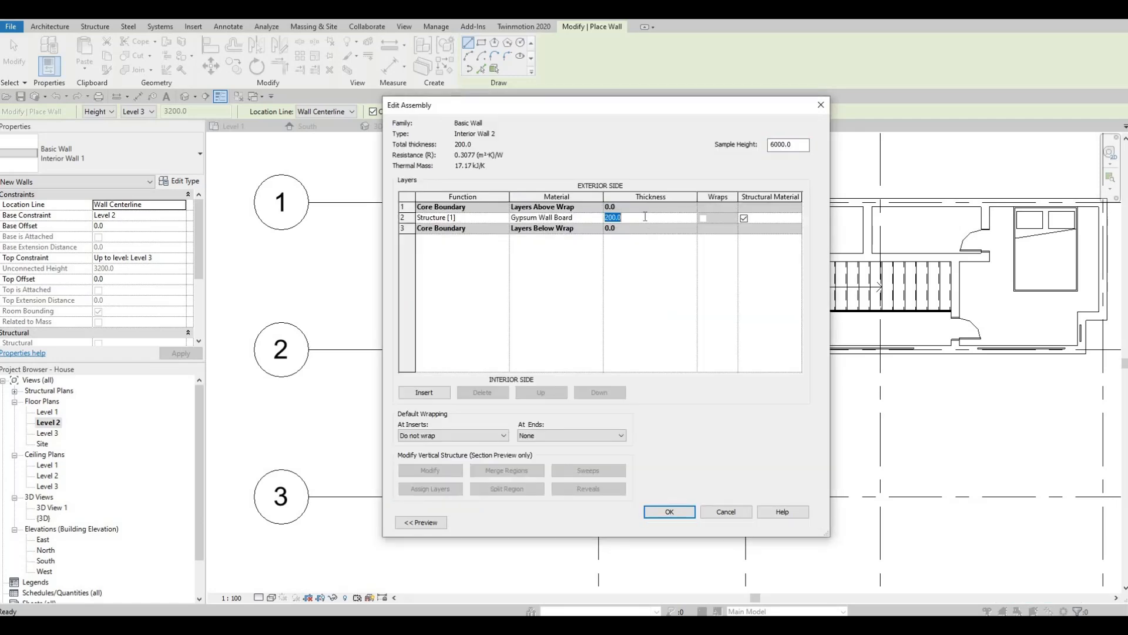
type("100")
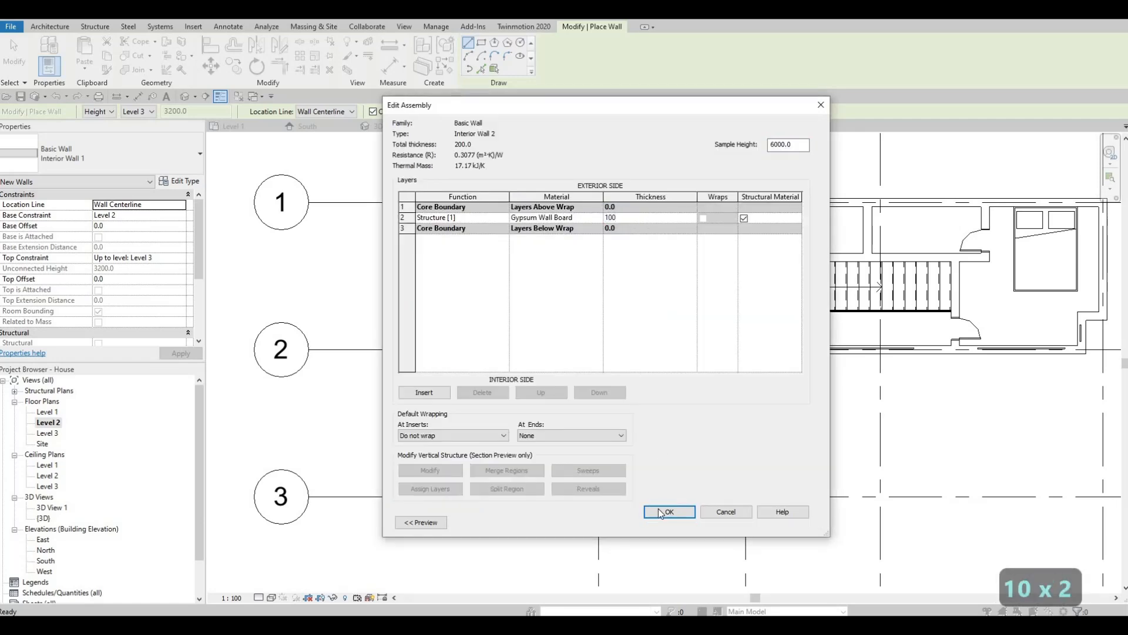
left_click(672, 510)
left_click(682, 522)
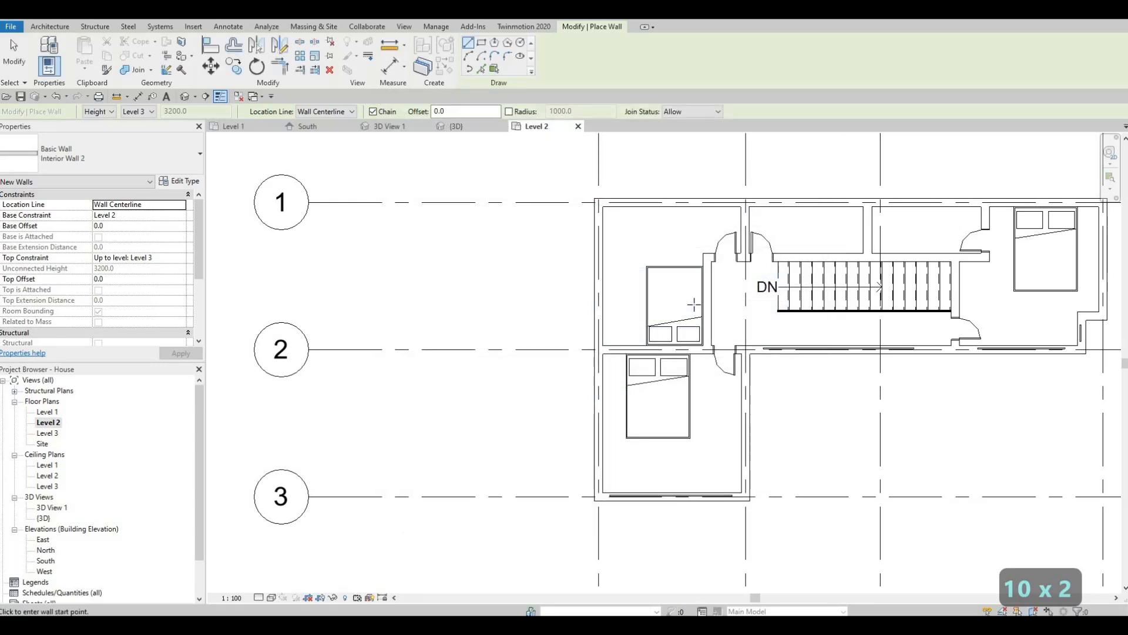
Enclose a closet along the southwest bedroom's east wall with Interior Wall 2, turning below the door and running about 2700 mm south
middle_click_drag(687, 325, 692, 385)
scroll(646, 318, "up", 2)
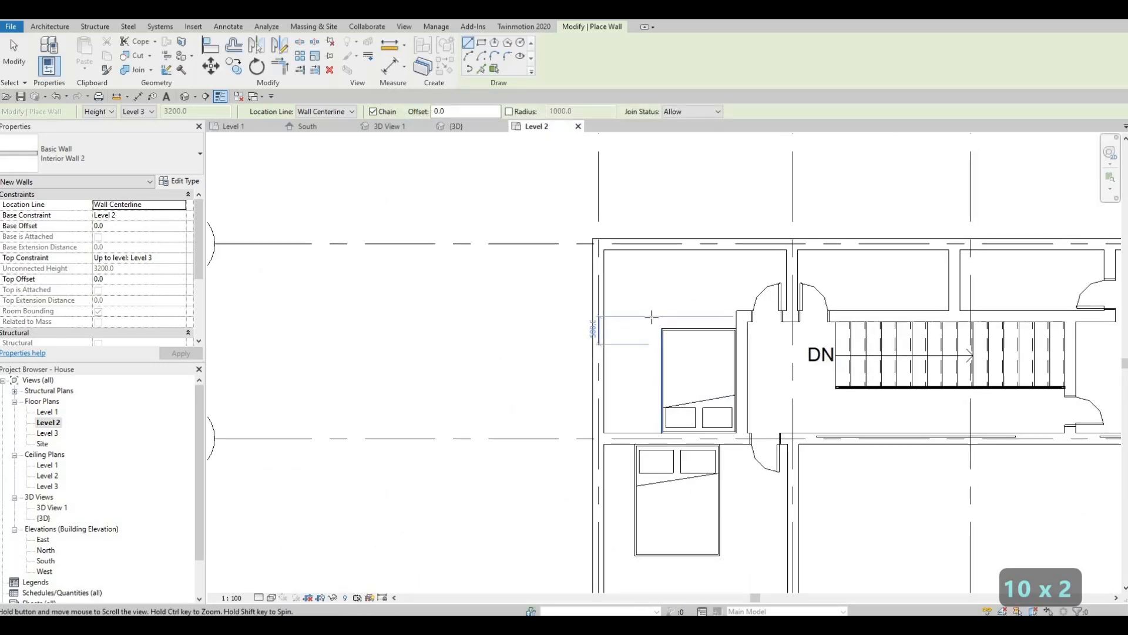
middle_click_drag(755, 302, 726, 229)
scroll(693, 329, "down", 1)
middle_click_drag(698, 354, 679, 222)
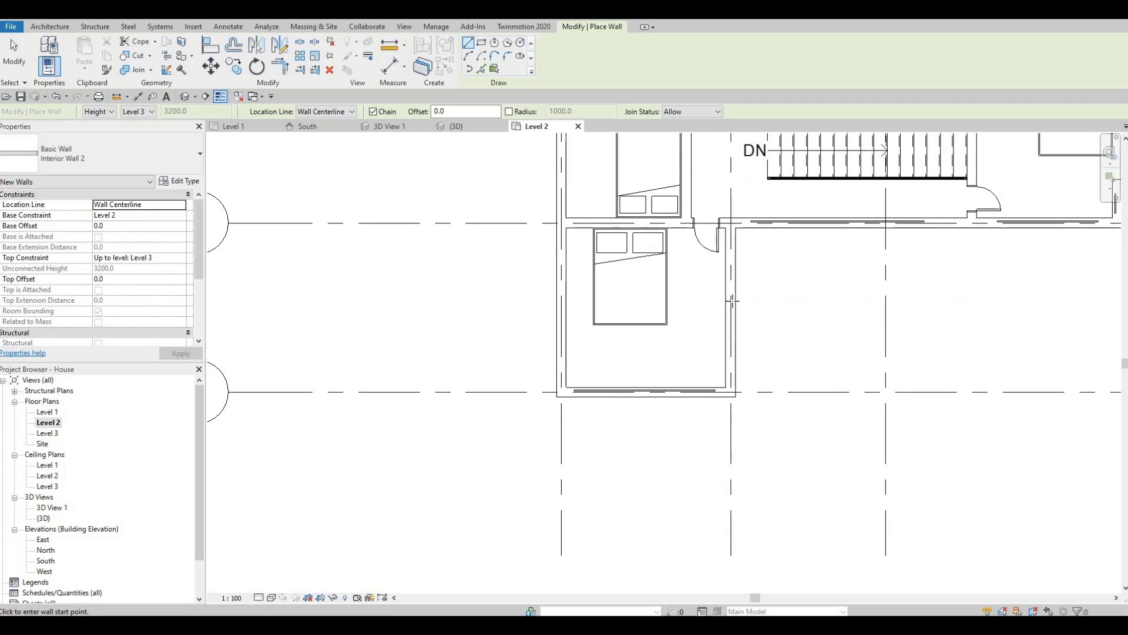
scroll(733, 300, "up", 1)
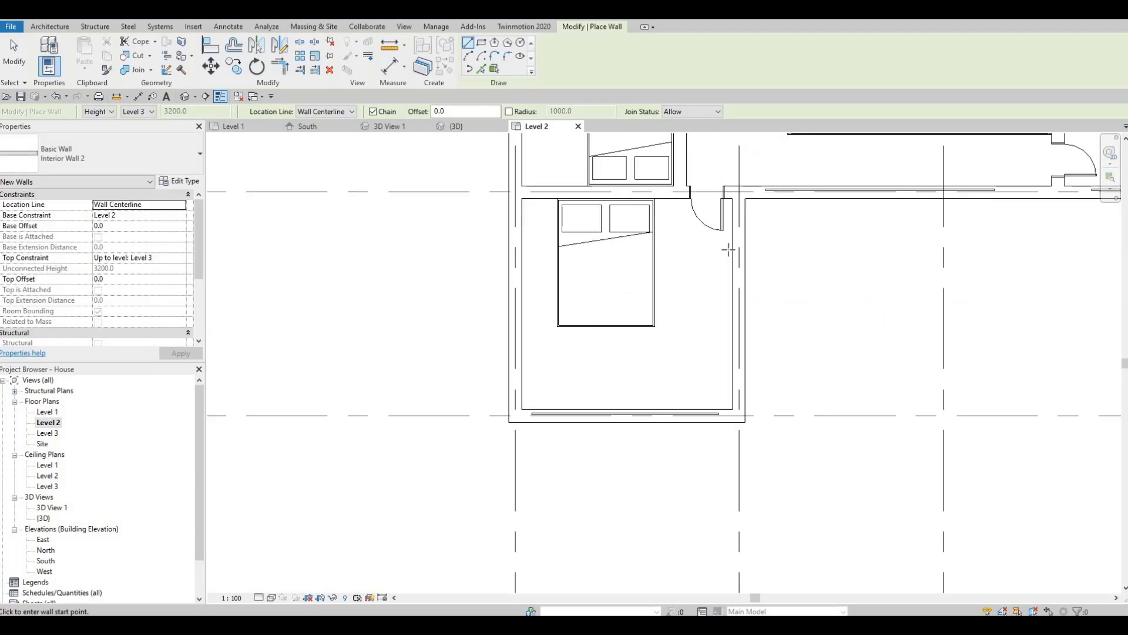
left_click(695, 238)
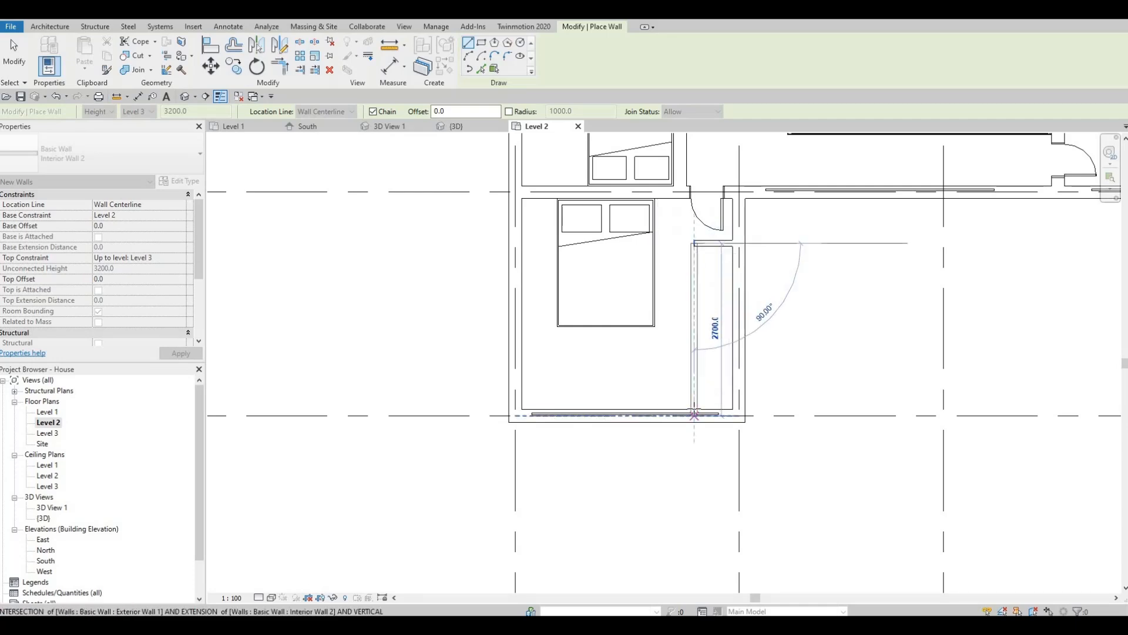
left_click(694, 408)
key("Escape")
key("Escape")
Shorten the southwest bedroom's south curtain wall to 2200 mm so it stops west of the closet wall
left_click(672, 414)
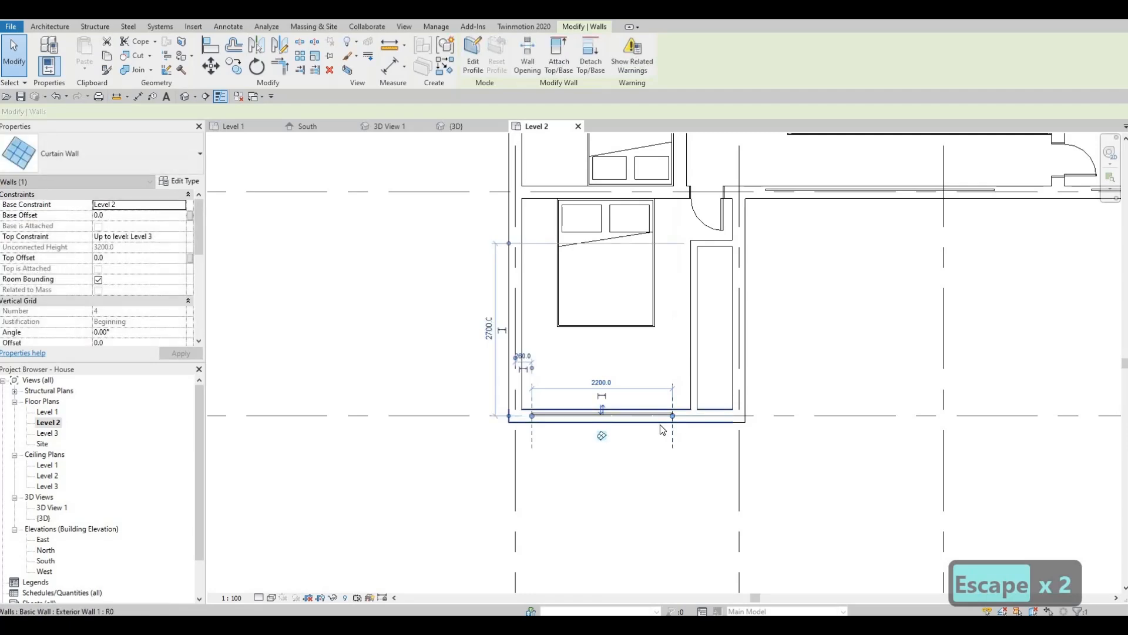
key("Escape")
scroll(650, 440, "down", 1)
middle_click_drag(689, 413, 530, 481)
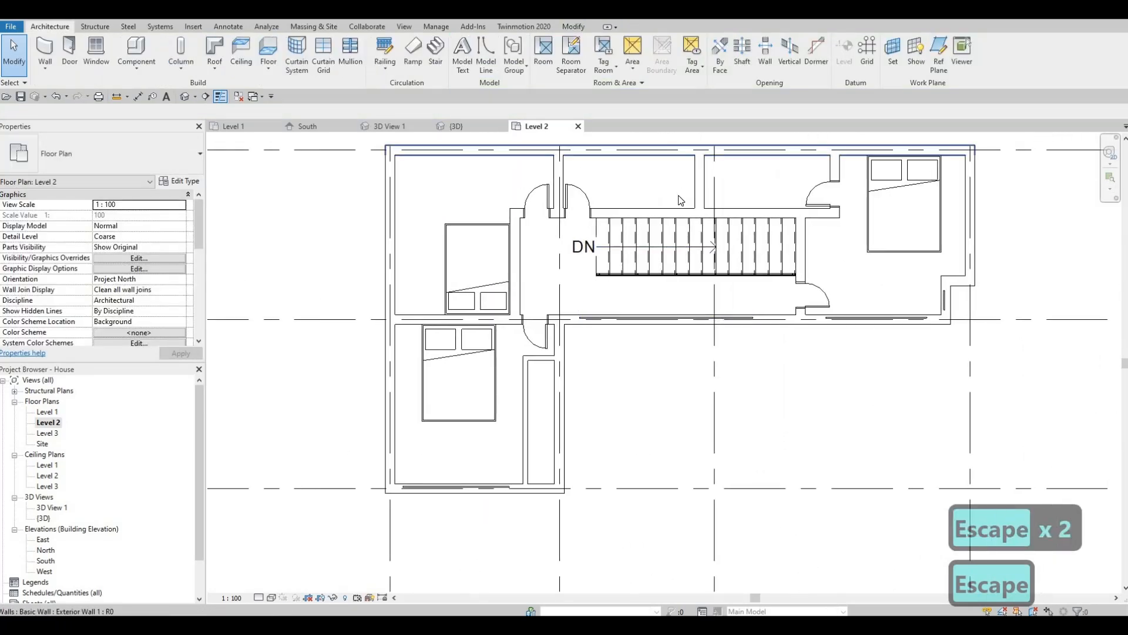
Enclose a closet east of the stairs with Interior Wall 2, from just above the door a short way east, then about 1240 mm north
middle_click_drag(704, 277, 651, 306)
middle_click_drag(900, 263, 768, 224)
scroll(753, 322, "up", 3)
middle_click_drag(757, 337, 774, 386)
scroll(750, 322, "down", 2)
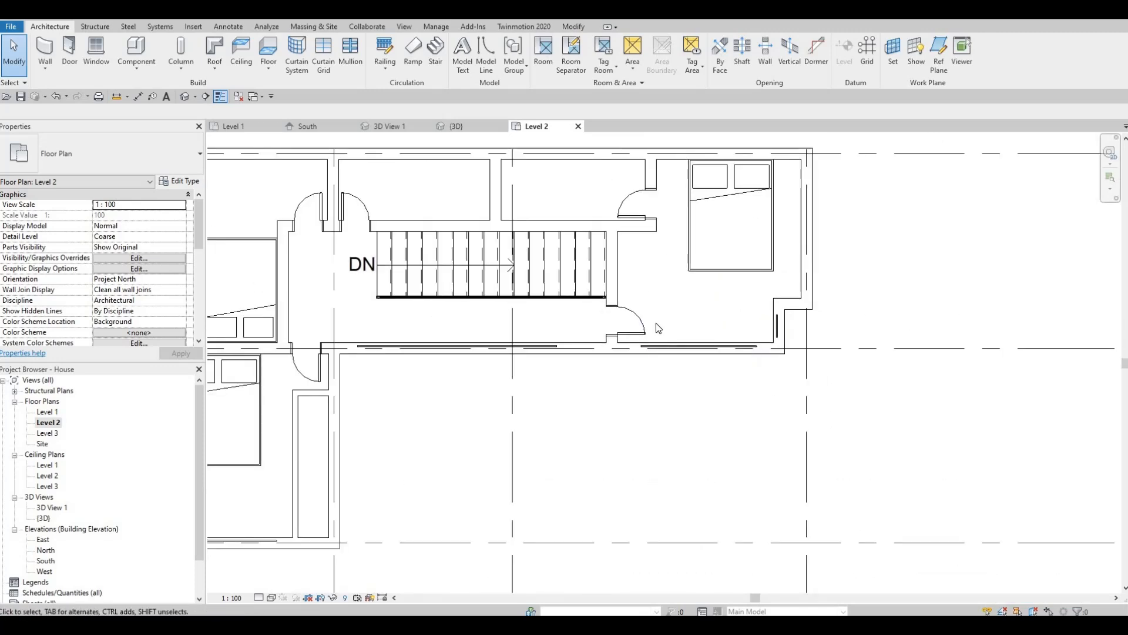
middle_click_drag(658, 328, 662, 369)
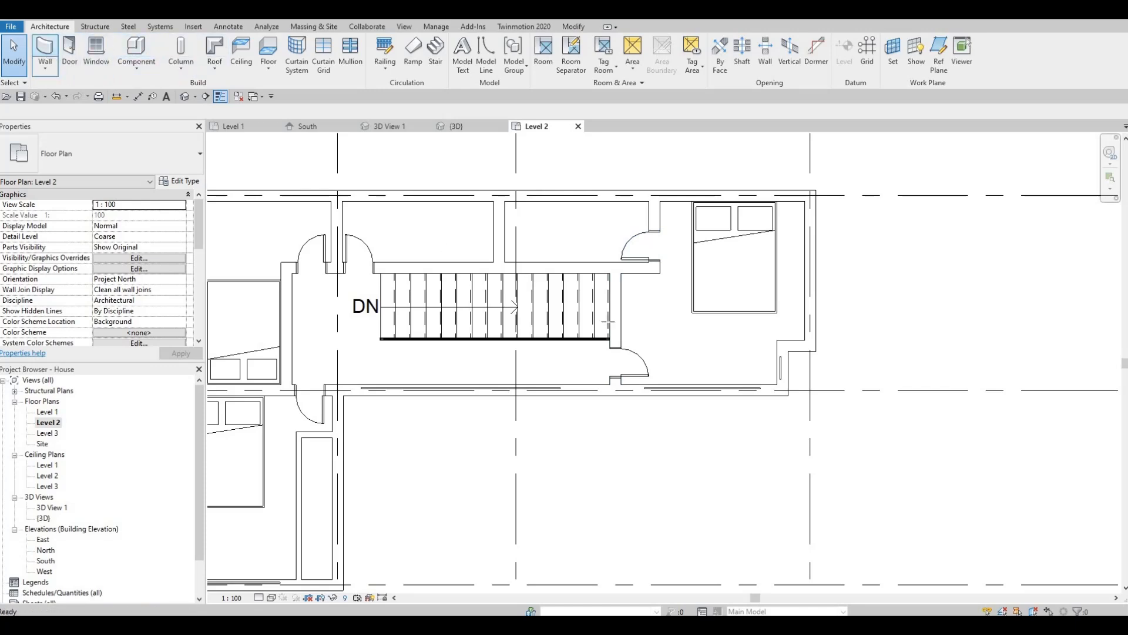
key("w")
key("a")
scroll(608, 322, "up", 3)
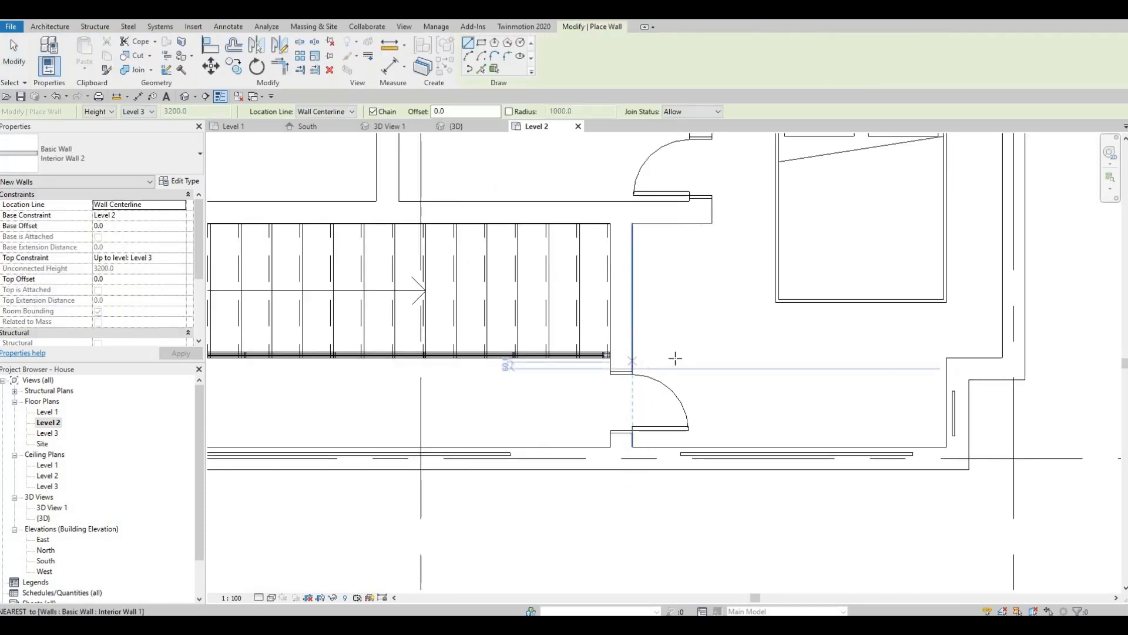
left_click(632, 362)
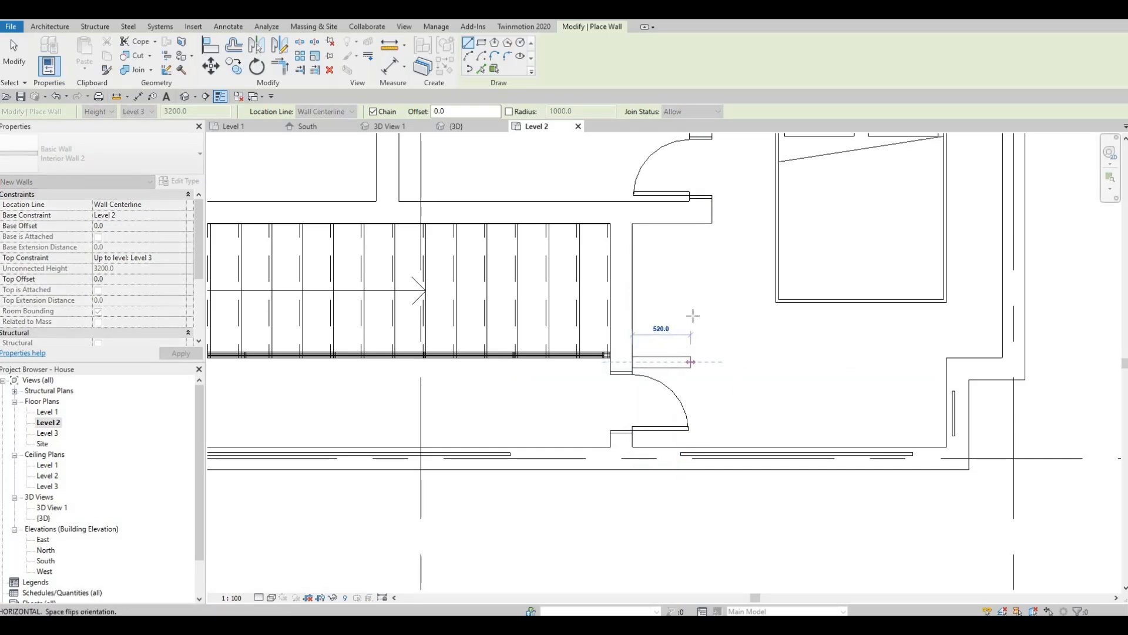
left_click(693, 361)
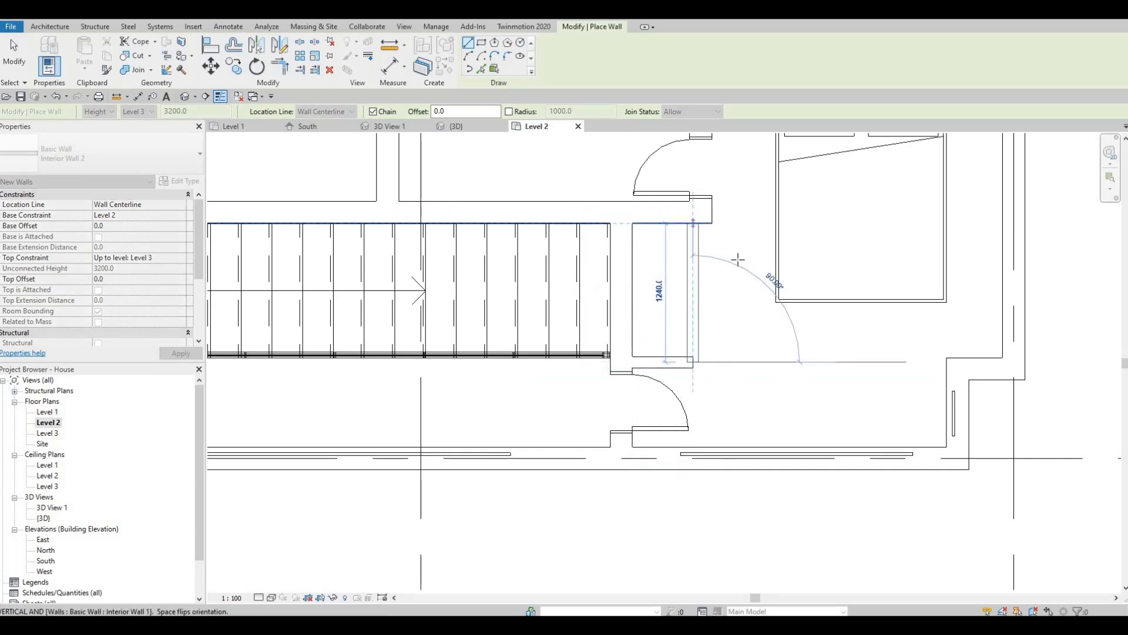
key("Escape")
Draw an Interior Wall 2 closet wall across the northwest bedroom from south to north, about 600 mm east of the west grid line
scroll(791, 343, "down", 3)
scroll(662, 300, "down", 2)
scroll(617, 382, "up", 5)
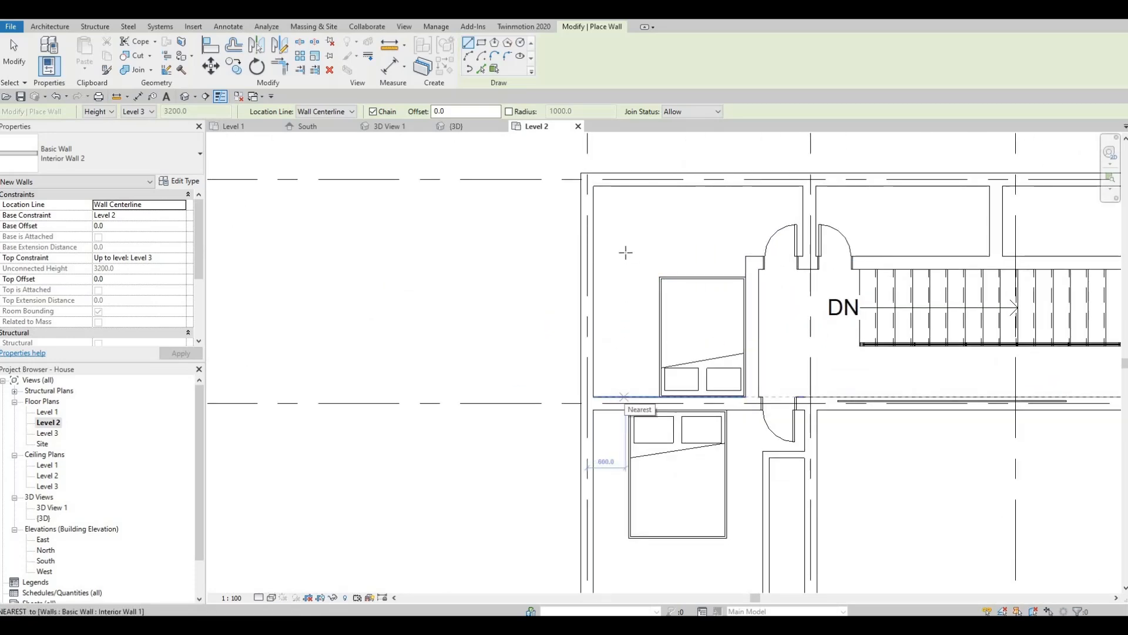
left_click(624, 397)
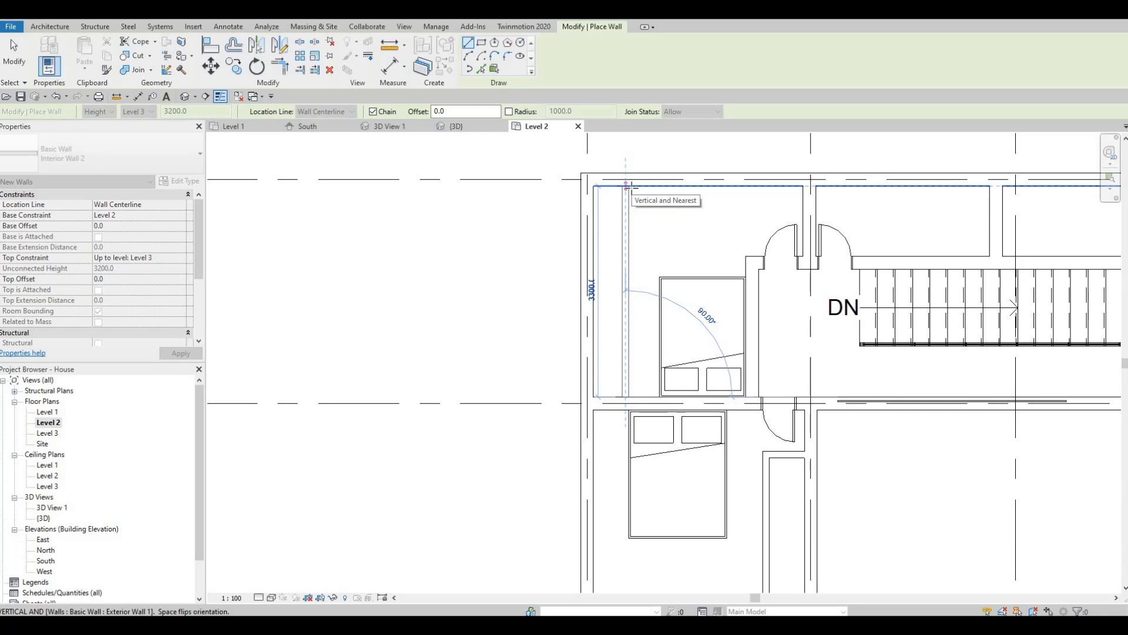
left_click(624, 247)
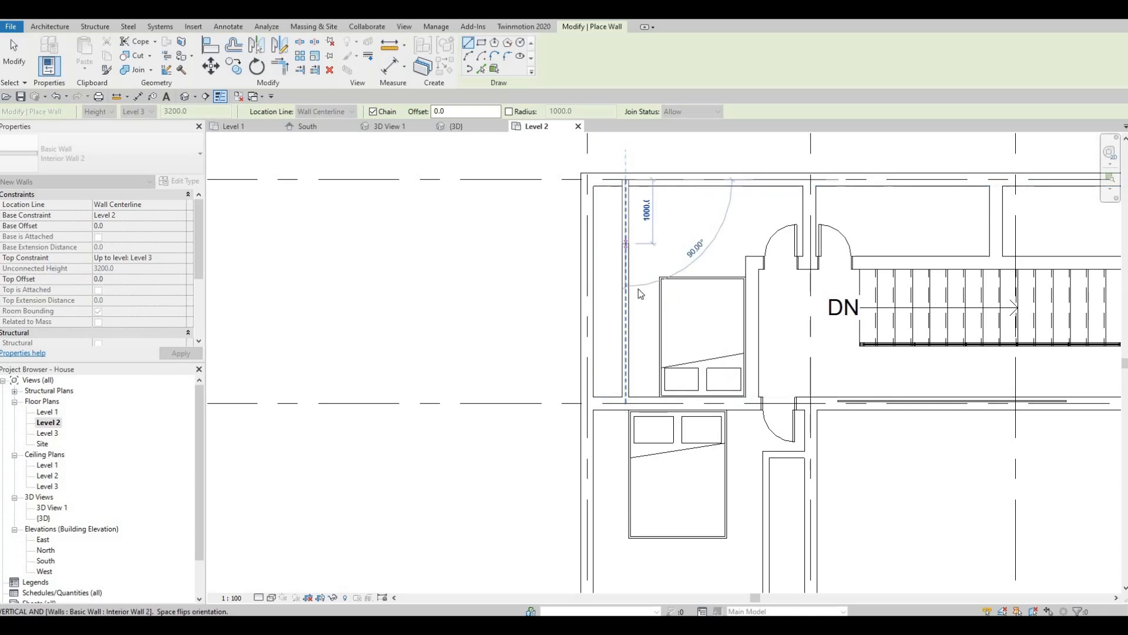
key("Escape")
key("Escape")
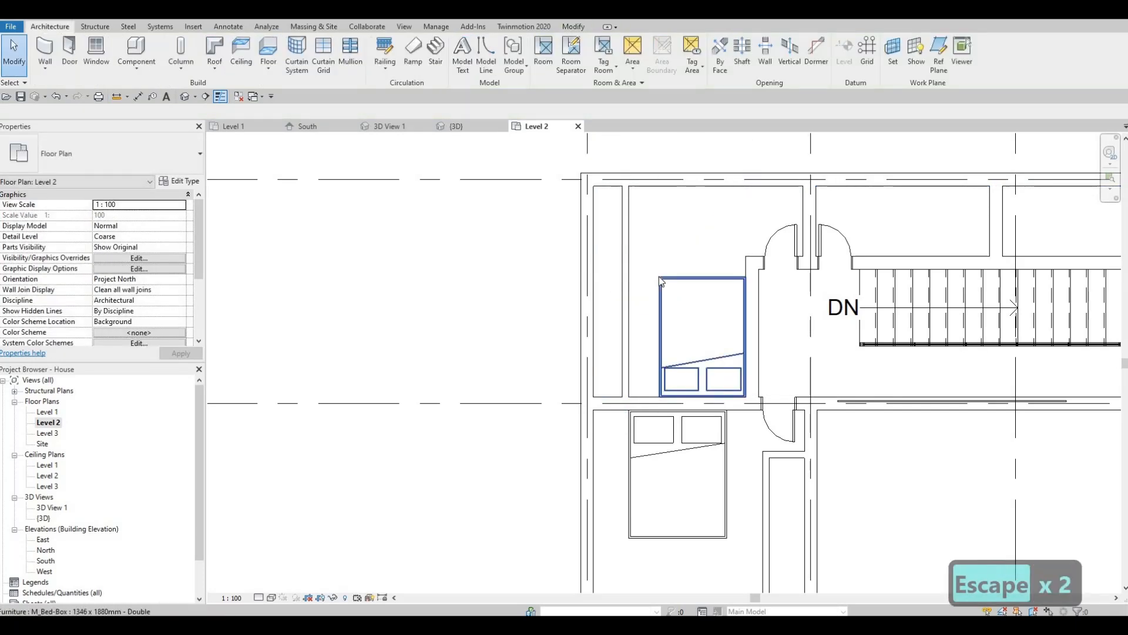
Nudge the northwest bedroom's closet wall slightly east to deepen the closet
left_click(630, 279)
key("Right")
key("Right")
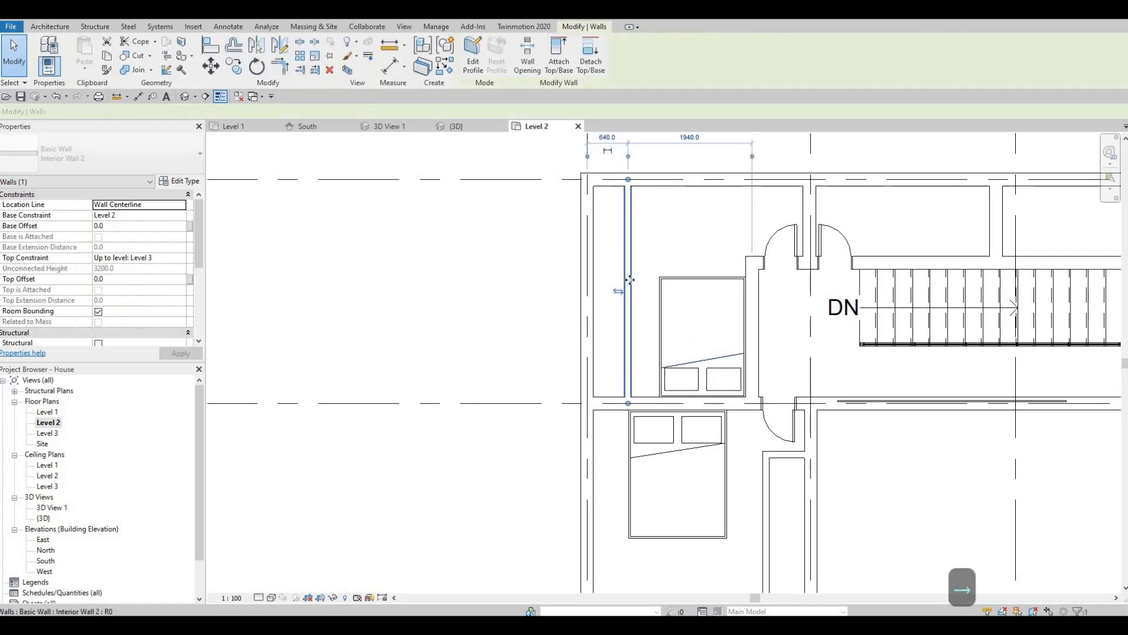
key("Escape")
key("Escape")
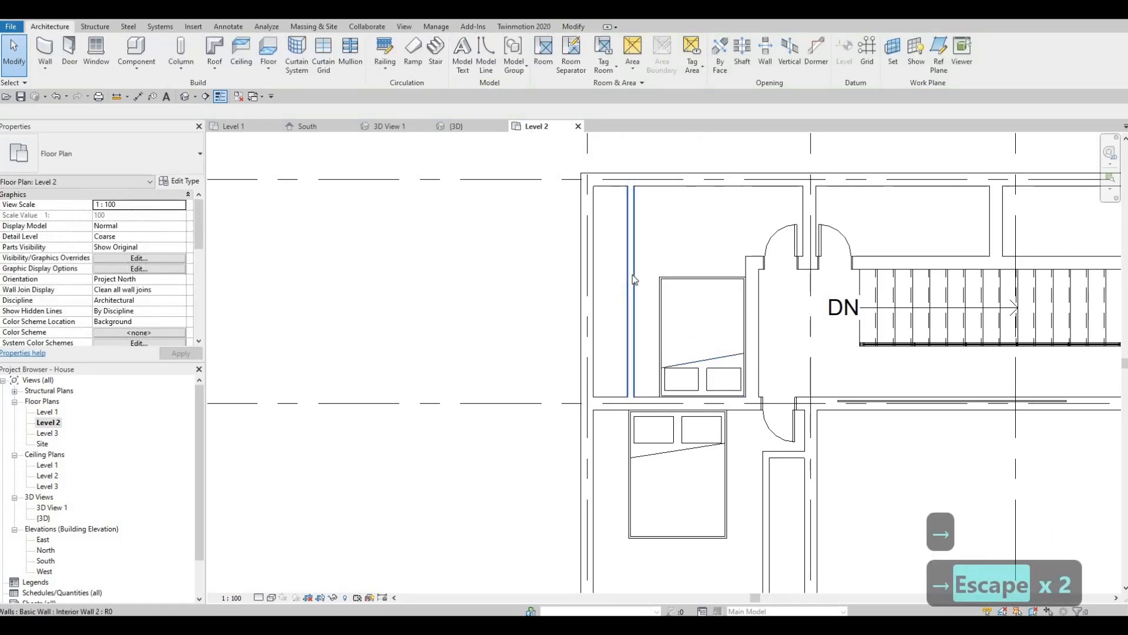
Draw a vertical detail line about 1190 mm long in the <Demolished> style down the middle of the closet beside the stairs
scroll(653, 261, "down", 3)
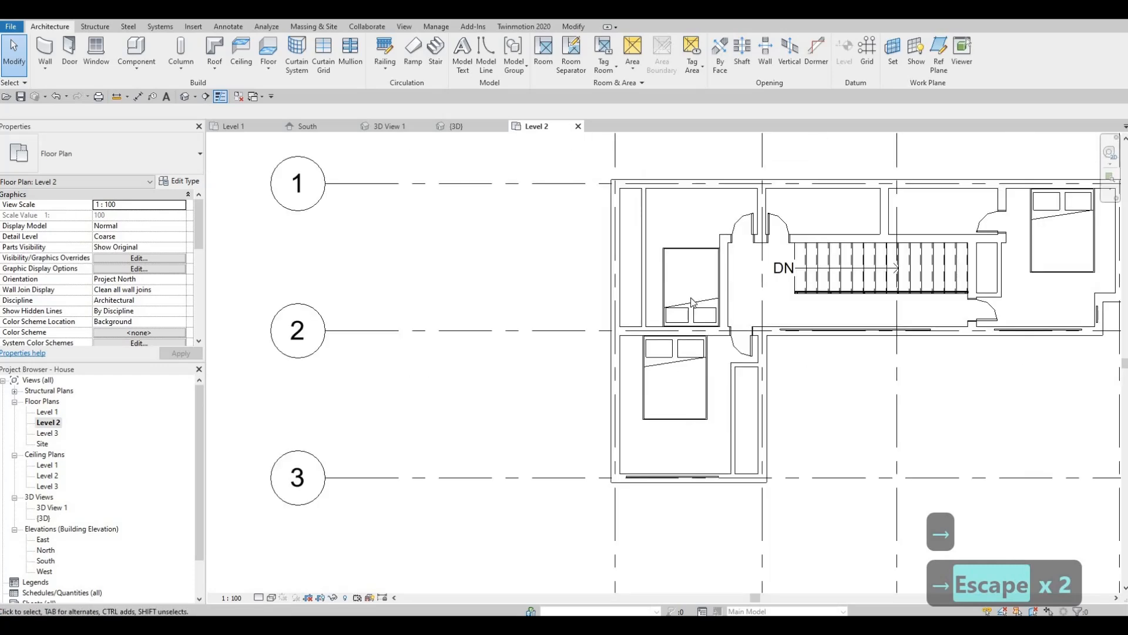
middle_click_drag(750, 328, 695, 368)
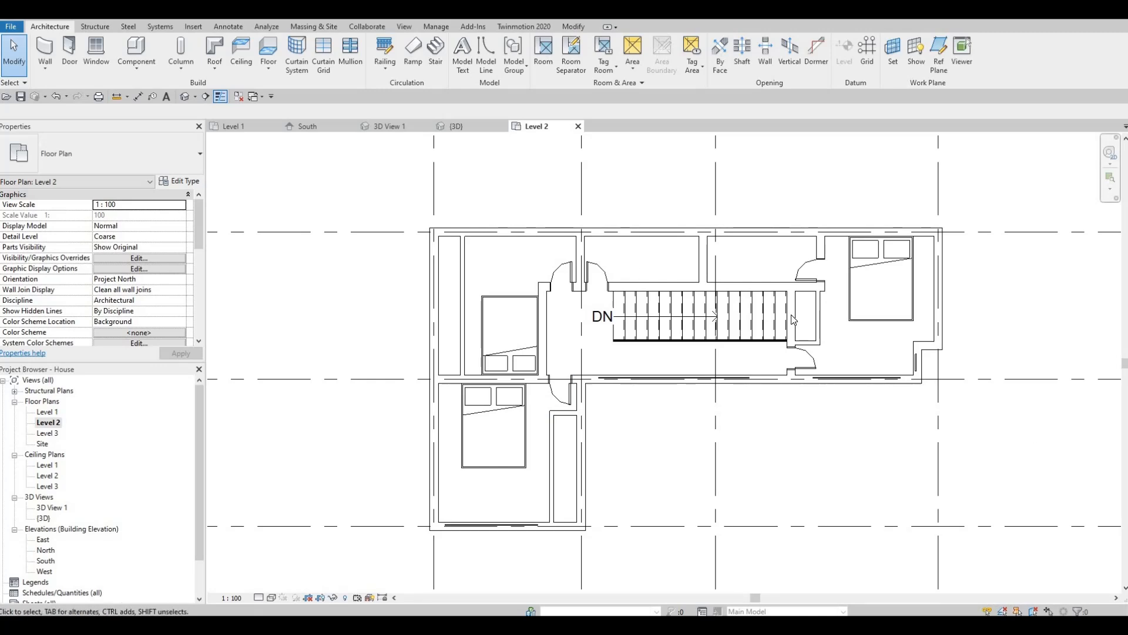
middle_click_drag(623, 438, 702, 425)
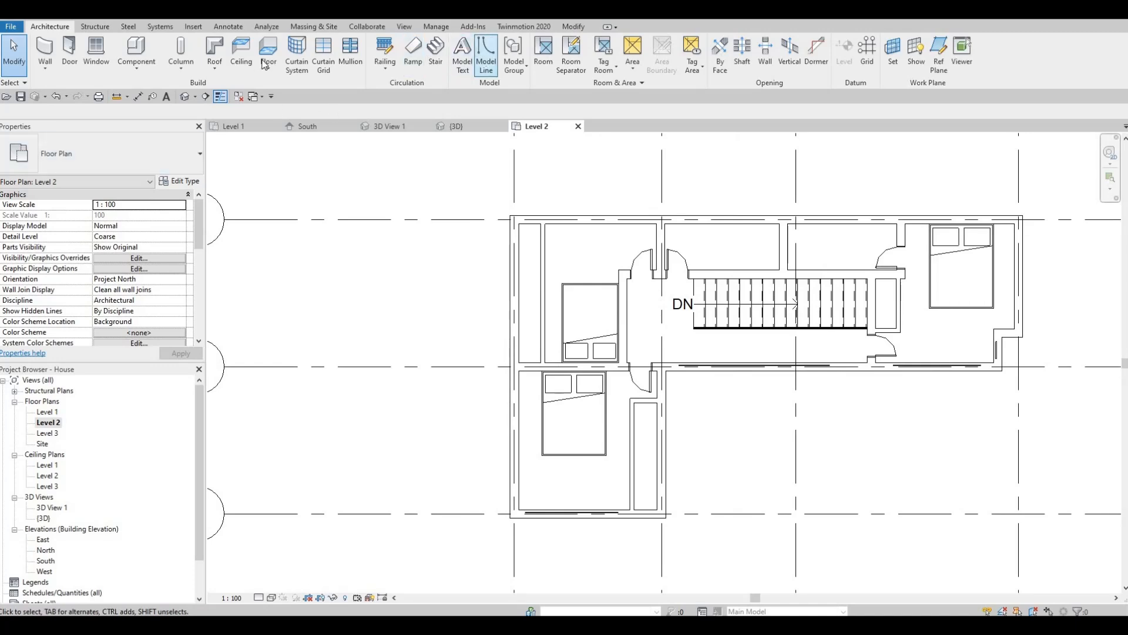
left_click(224, 27)
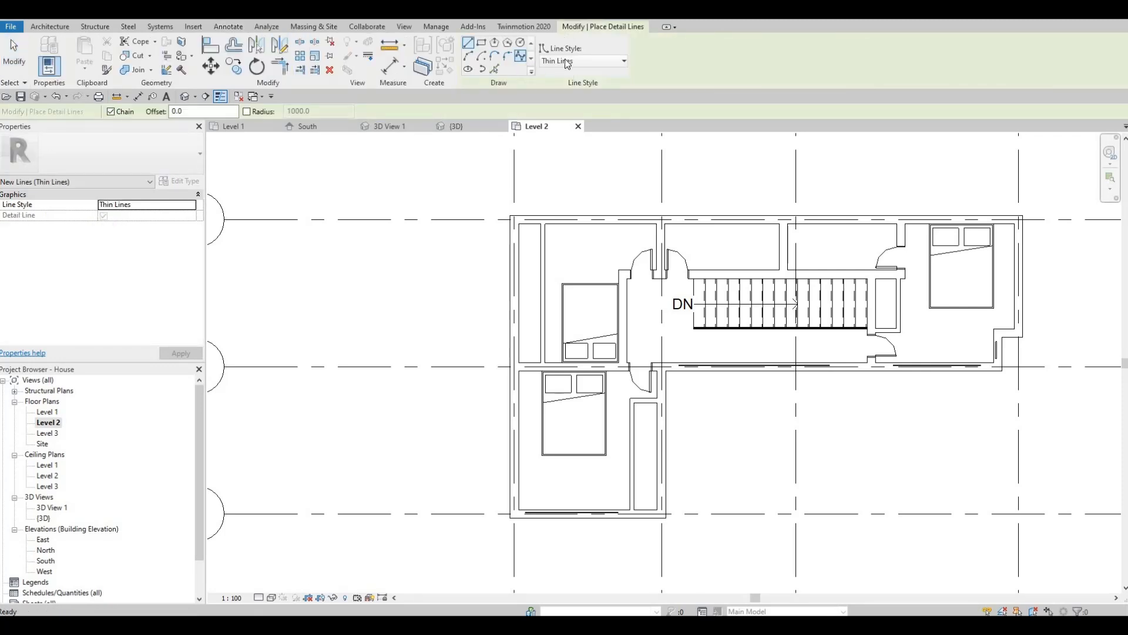
left_click(563, 61)
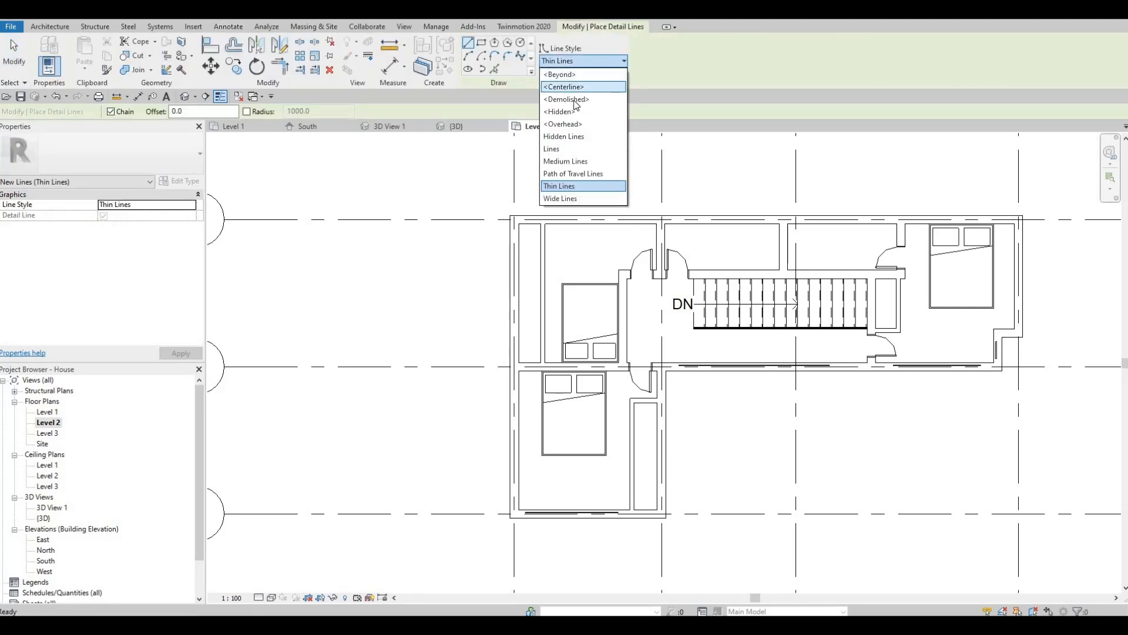
left_click(564, 99)
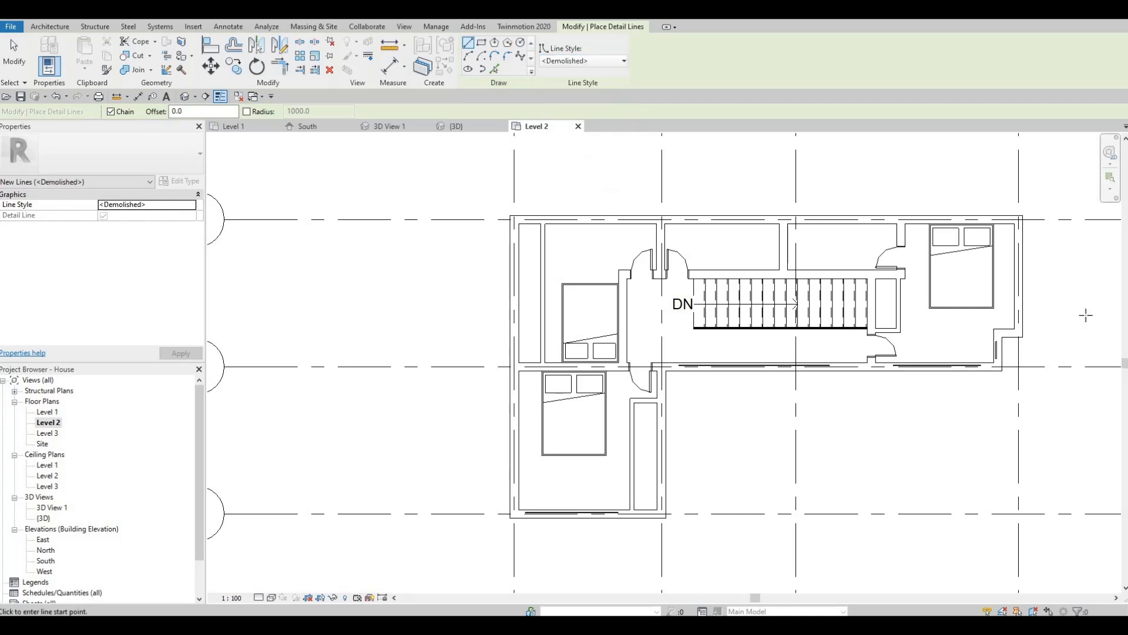
scroll(784, 358, "up", 5)
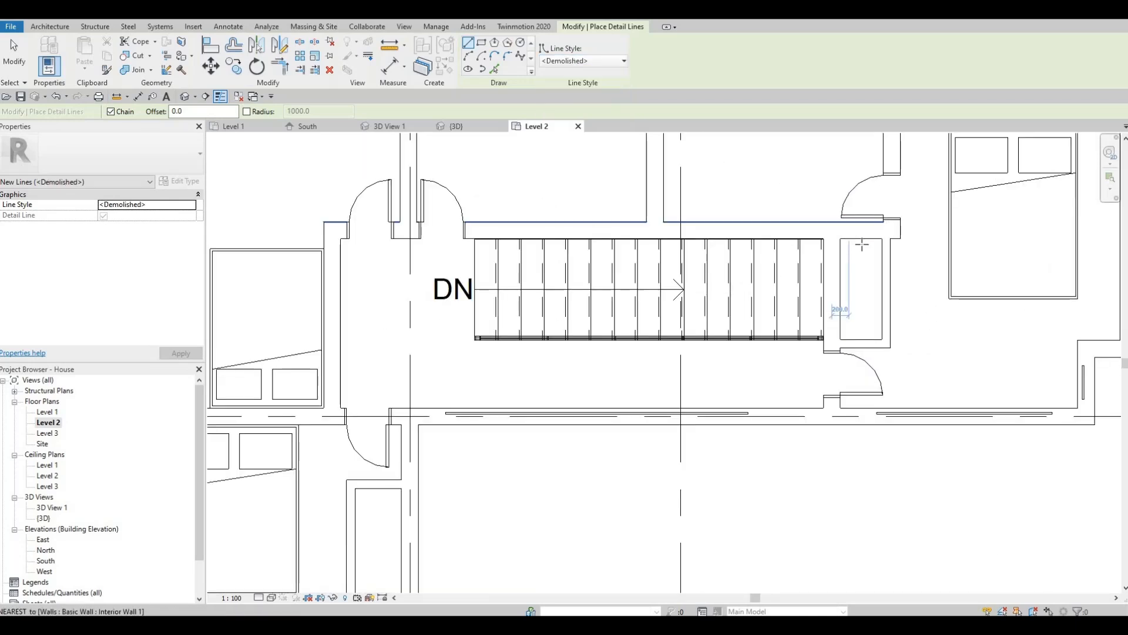
left_click(864, 375)
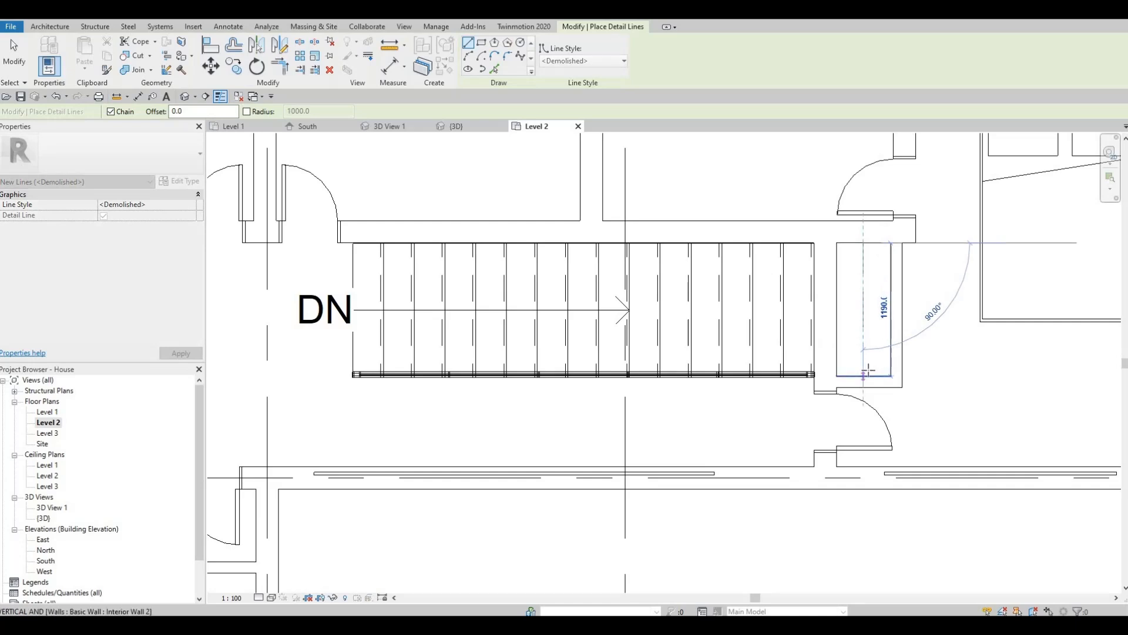
left_click(864, 243)
key("Escape")
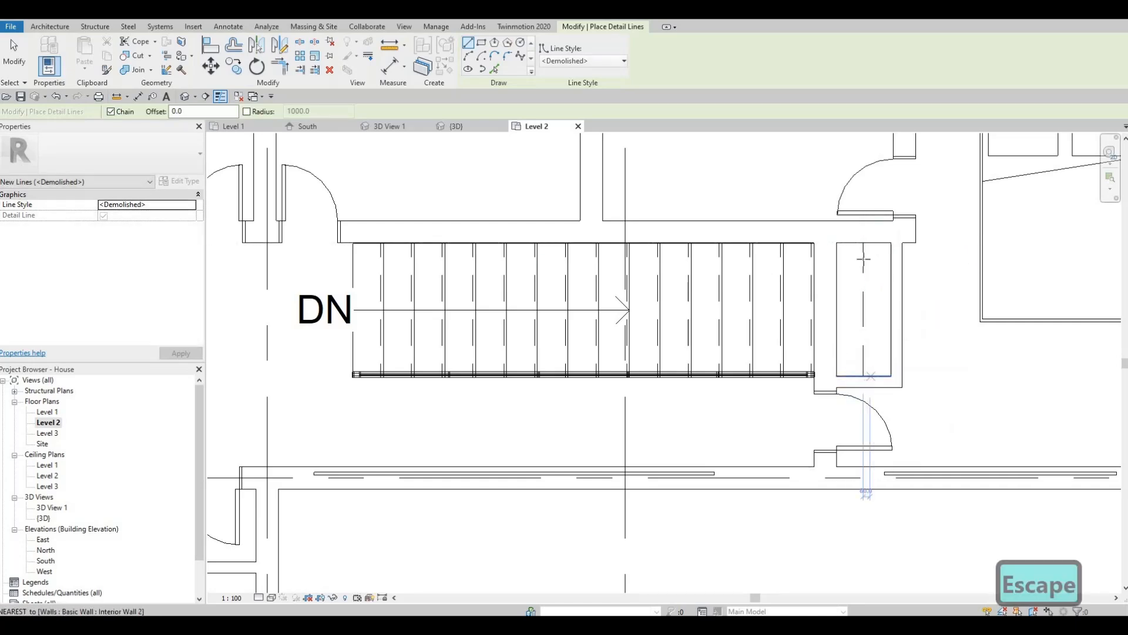
Draw a second, parallel <Demolished> detail line about 60 mm east of the first in the same closet
left_click(870, 374)
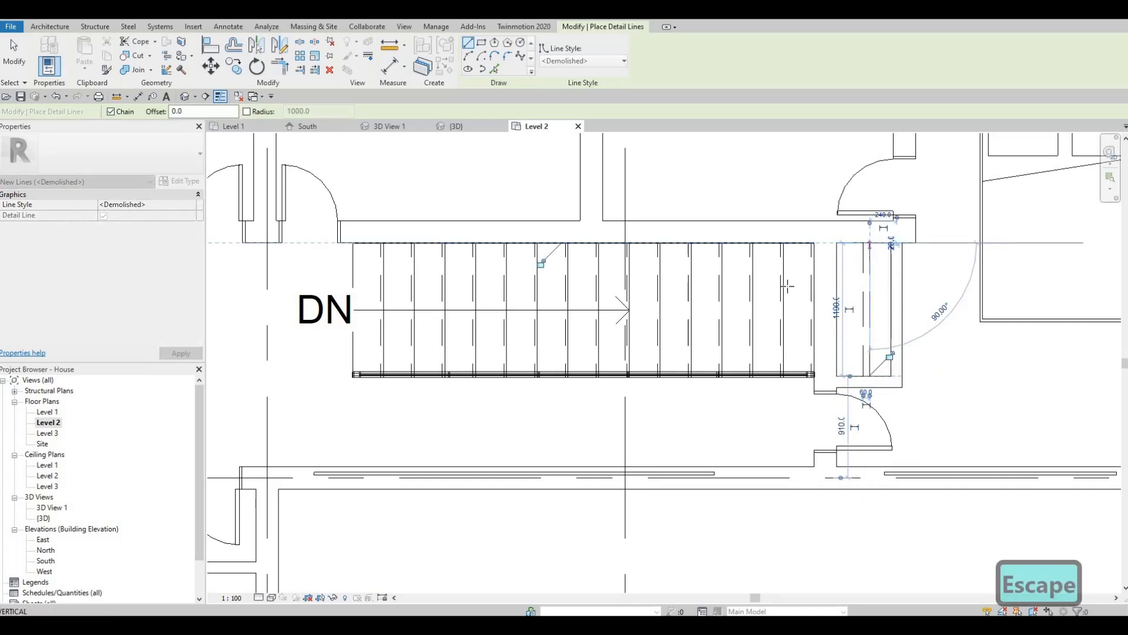
key("Escape")
scroll(941, 261, "down", 3)
middle_click_drag(609, 164, 778, 152)
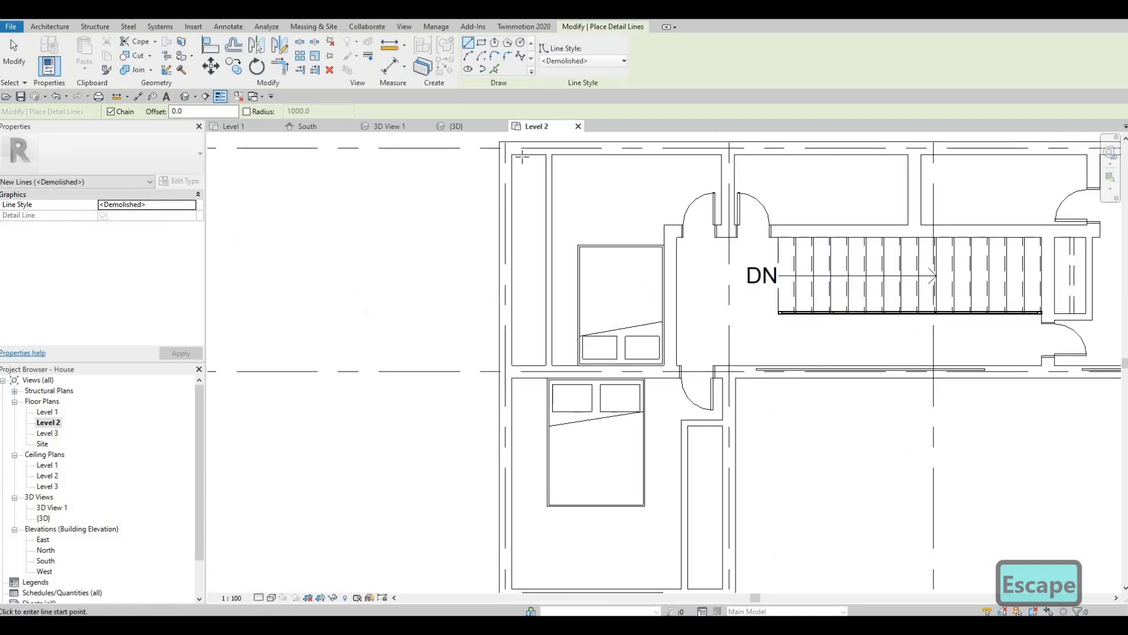
Draw two parallel vertical detail lines about 3300 mm long in the <Demolished> style down the northwest bedroom's closet
left_click(522, 155)
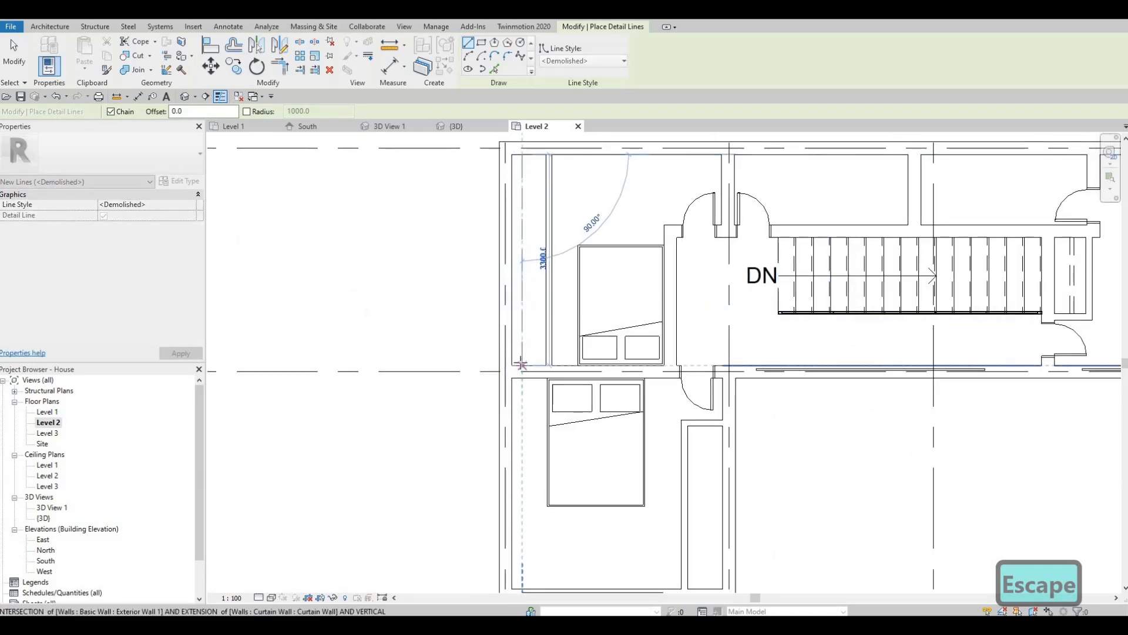
left_click(522, 364)
key("Escape")
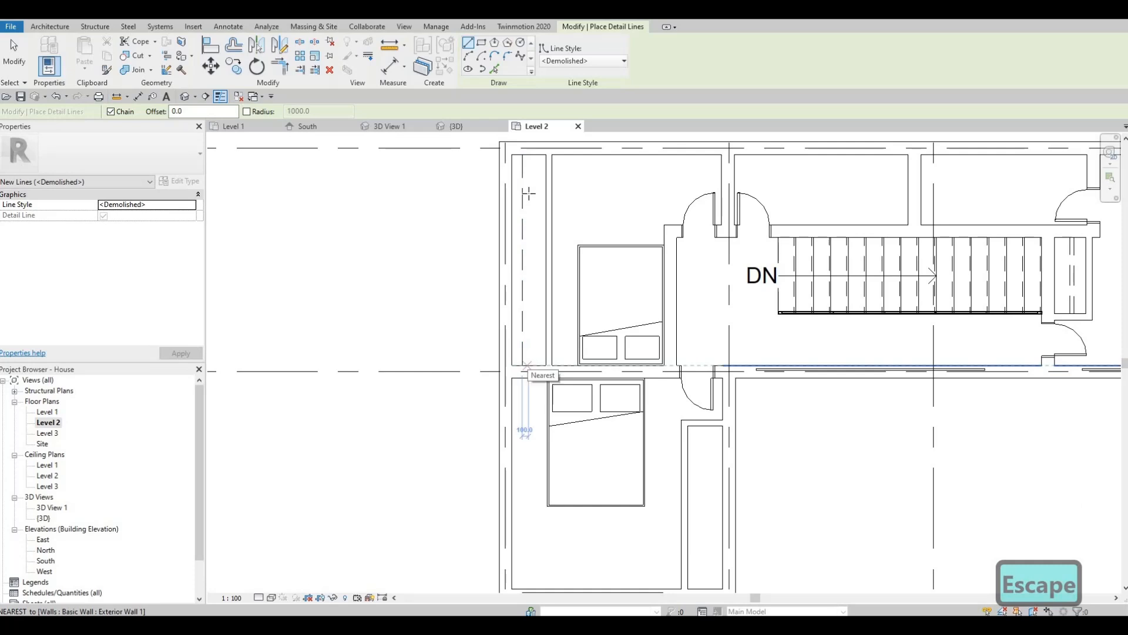
left_click(528, 366)
left_click(536, 159)
key("Escape")
Draw two parallel vertical <Demolished> detail lines down the full length of the southwest bedroom's closet
middle_click_drag(703, 425, 682, 292)
left_click(684, 294)
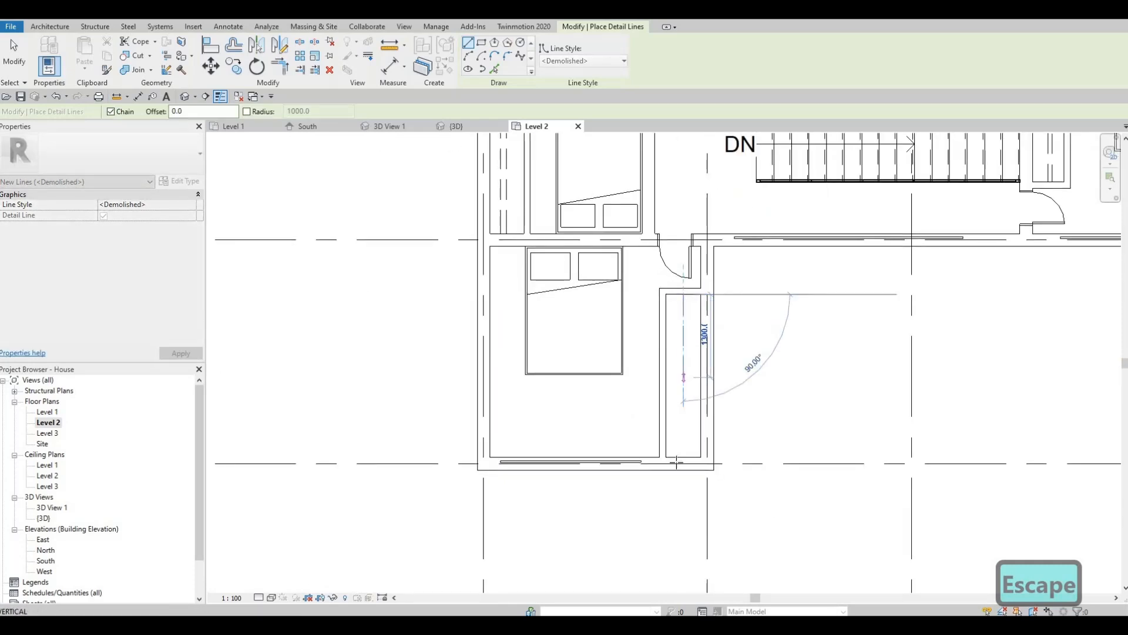
left_click(685, 456)
key("Escape")
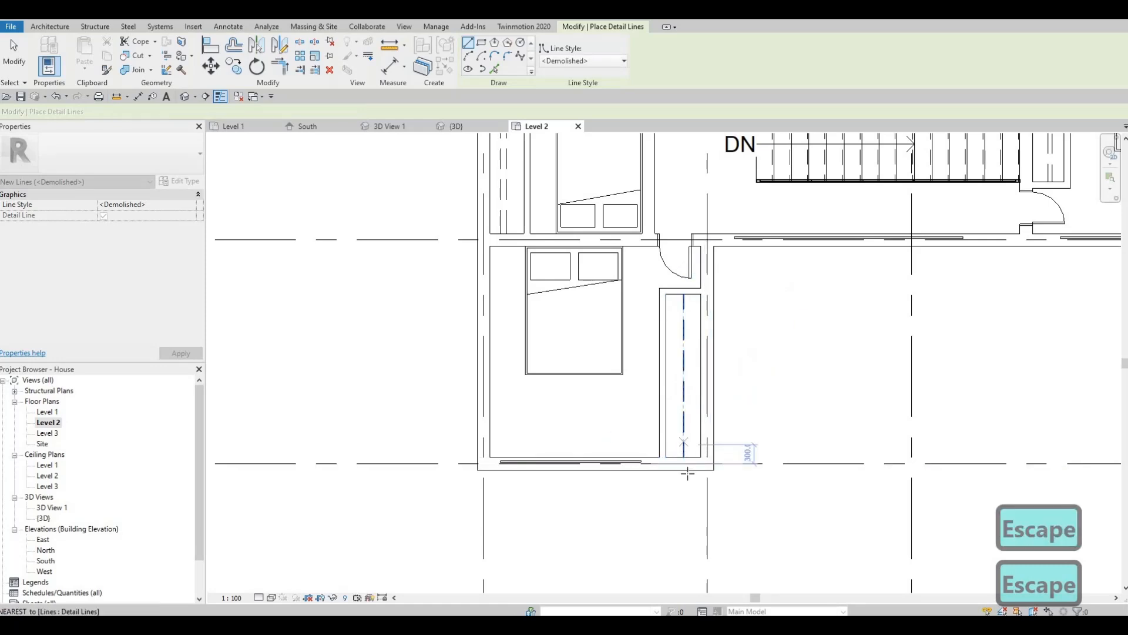
scroll(688, 471, "up", 2)
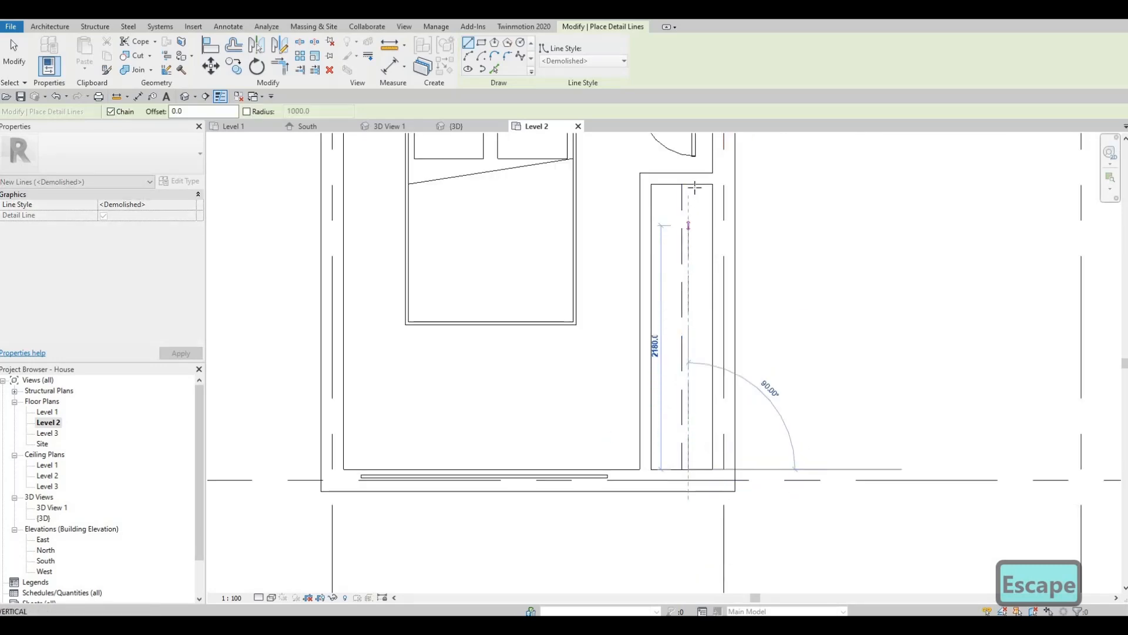
key("Escape")
key("Escape")
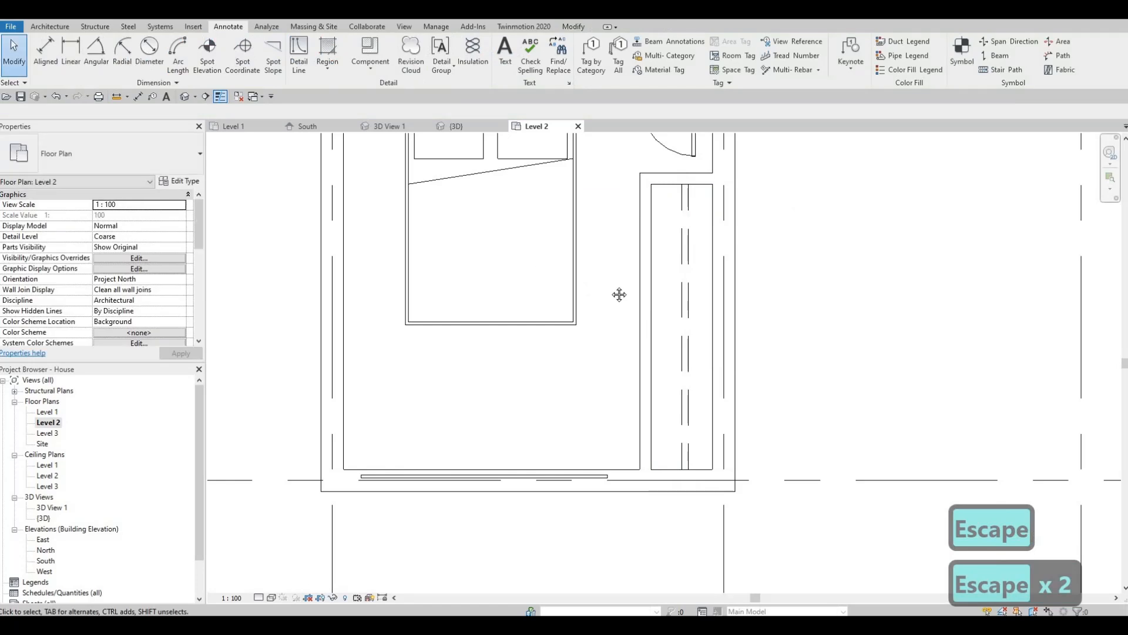
Start loading a family and open the Doors > Residential folder of the Canada library
scroll(617, 294, "down", 3)
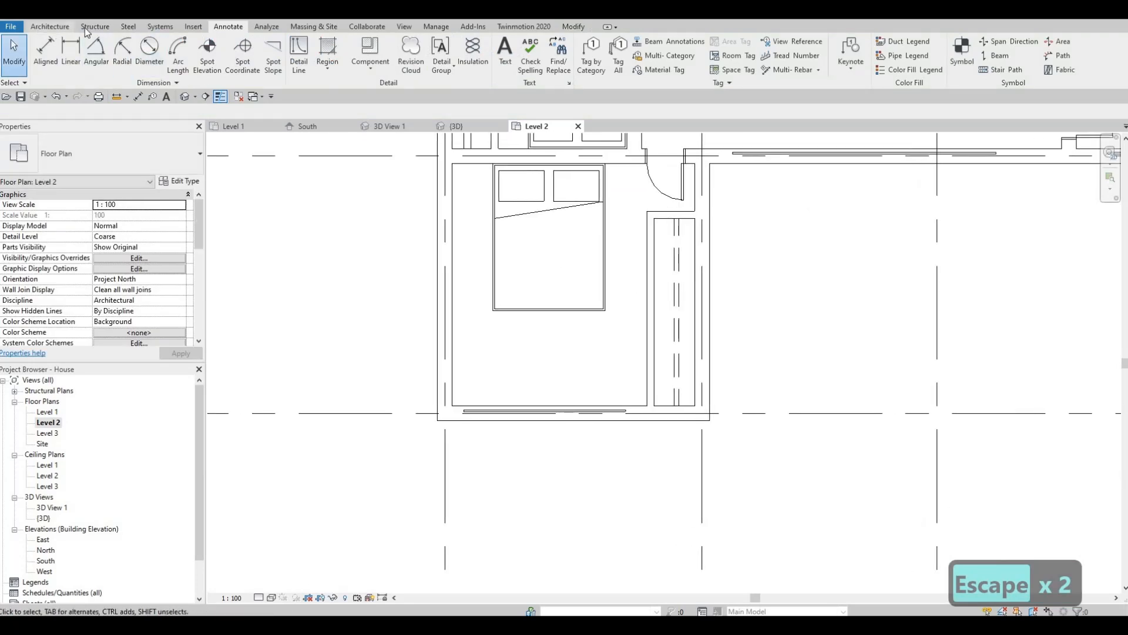
left_click(60, 27)
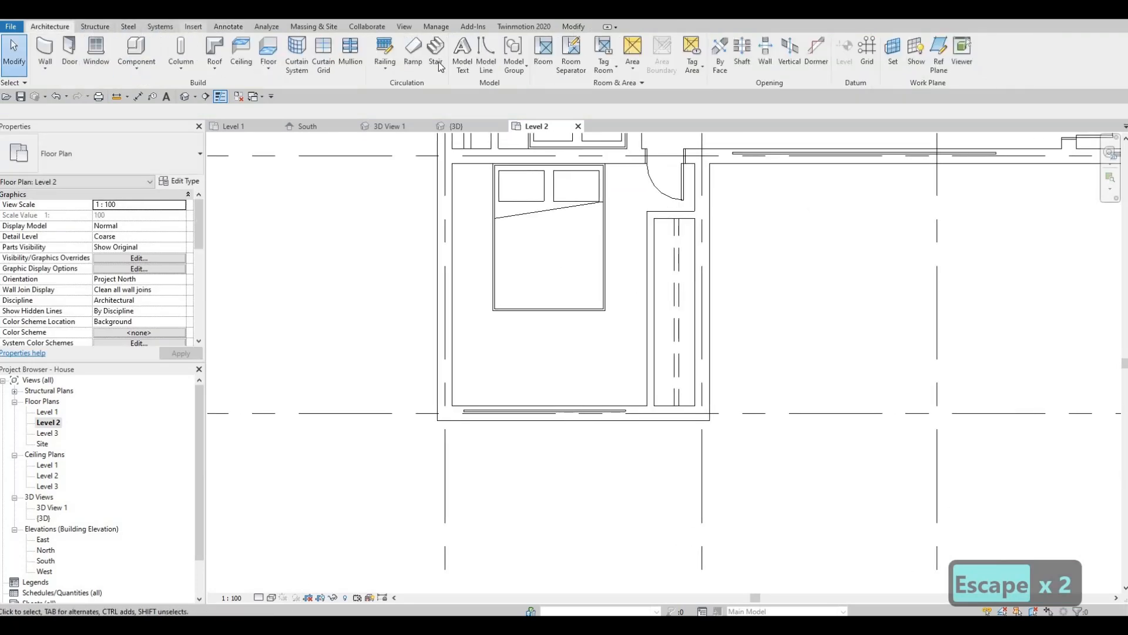
left_click(191, 27)
left_click(480, 67)
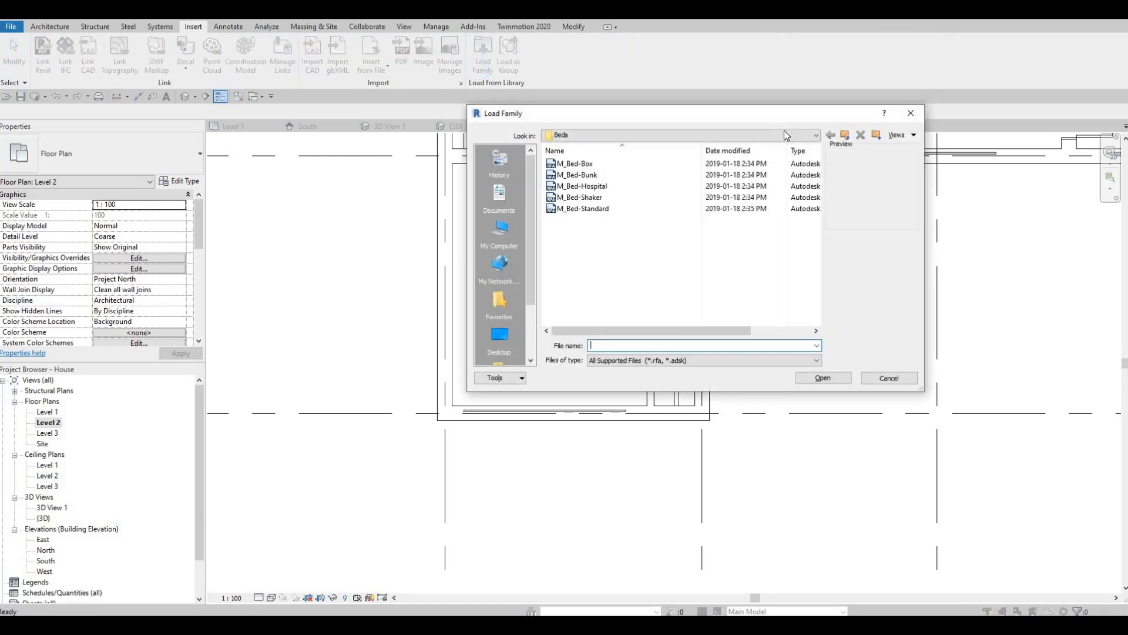
left_click(676, 136)
left_click(617, 212)
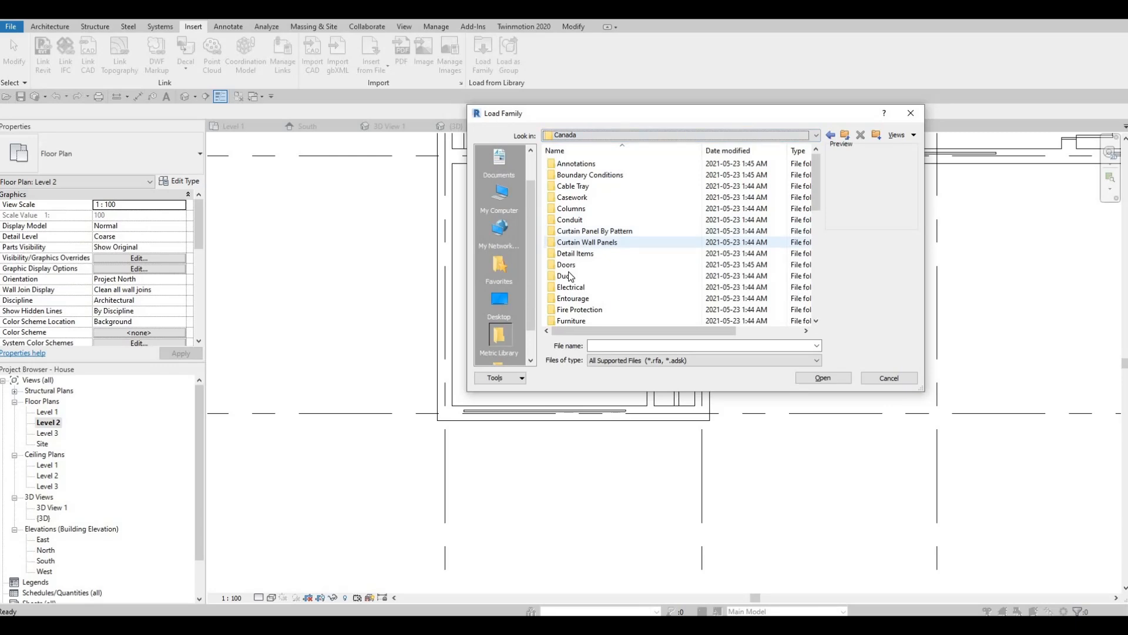
double_click(566, 264)
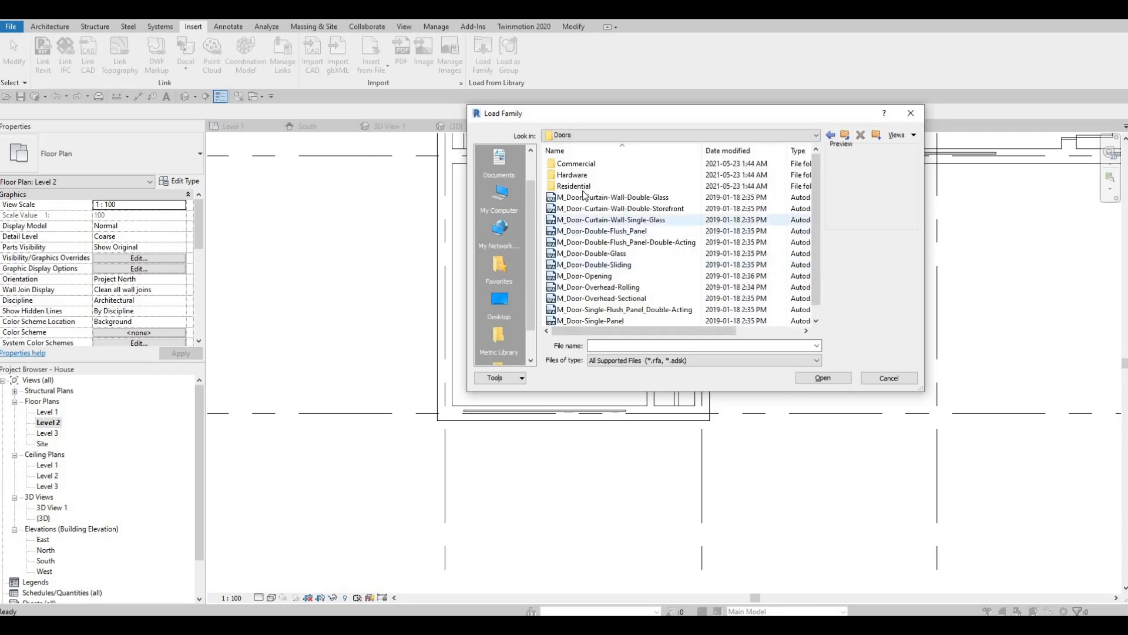
double_click(579, 186)
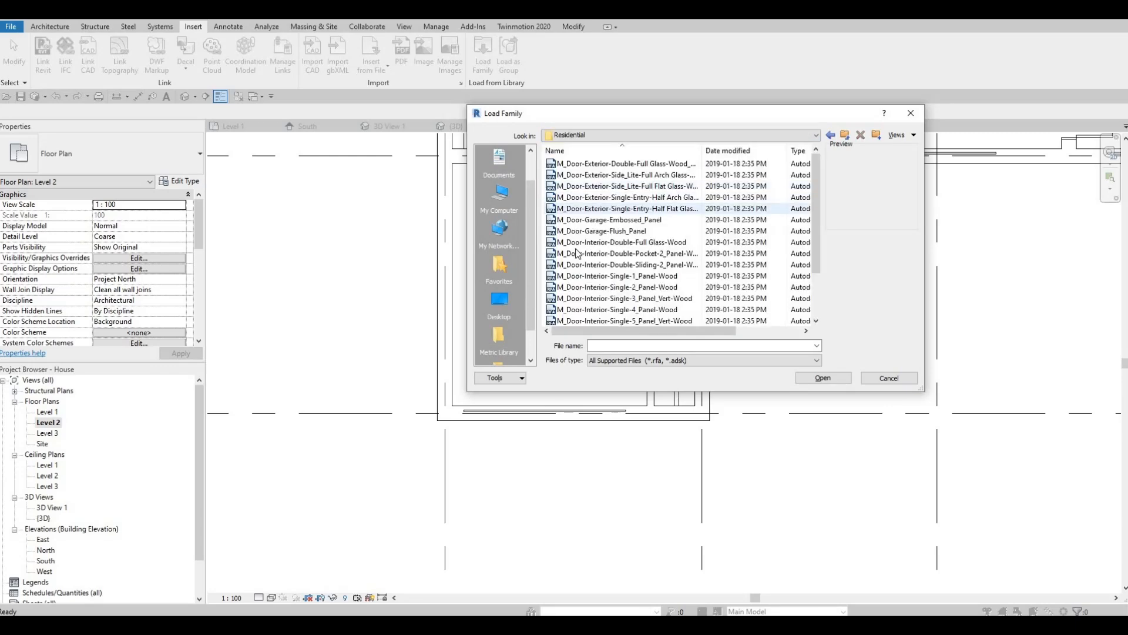
Preview the residential door families and select M_Door-Interior-Double-Sliding-2_Panel-Wood
left_click(577, 231)
key("Up")
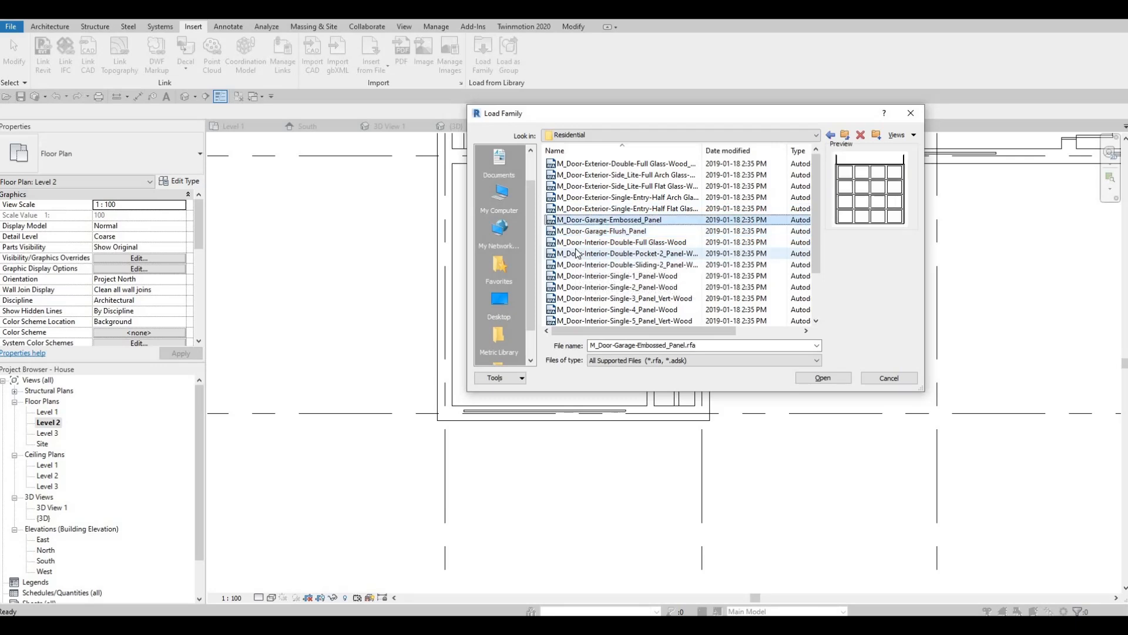
key("Up")
key("Up")
key("Up")
key("Down")
key("Down")
key("Down")
key("Down")
key("Down")
key("Down")
key("Down")
left_click(577, 254)
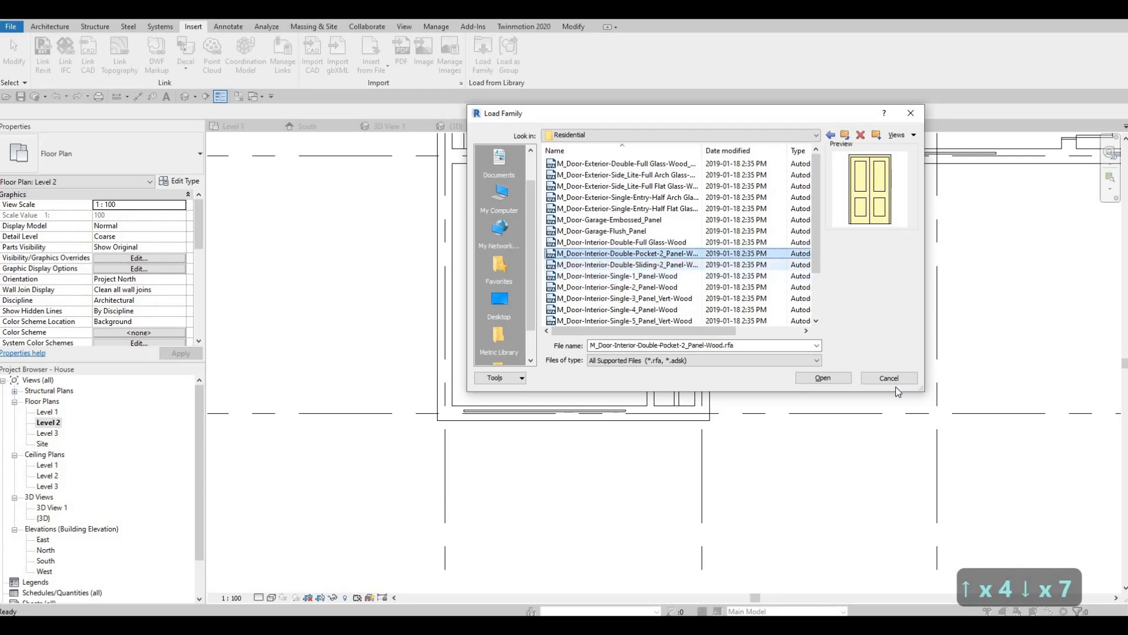
key("Down")
Load the selected double sliding door family with all its types, from 1200 x 2000mm to 1800 x 2100mm
left_click(828, 377)
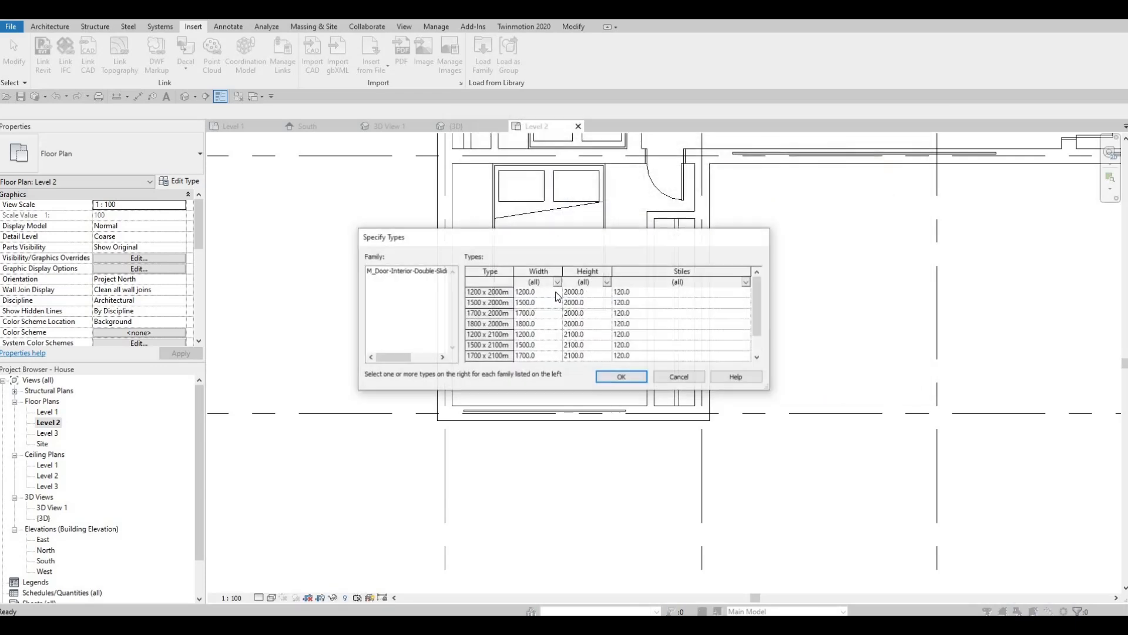
left_click(500, 290)
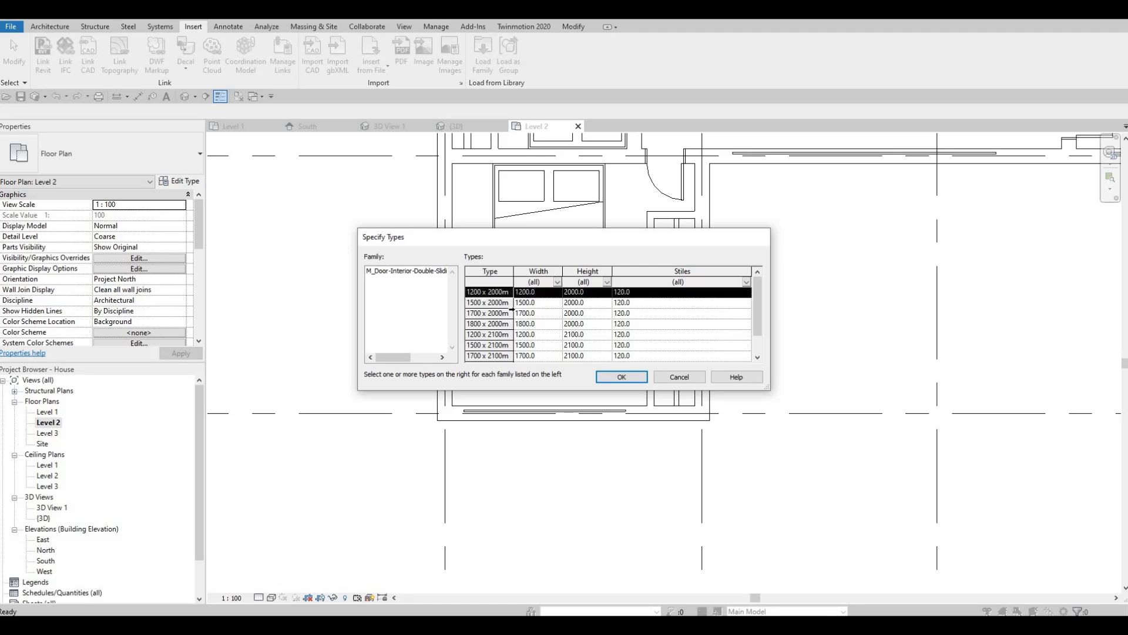
scroll(500, 352, "down", 1)
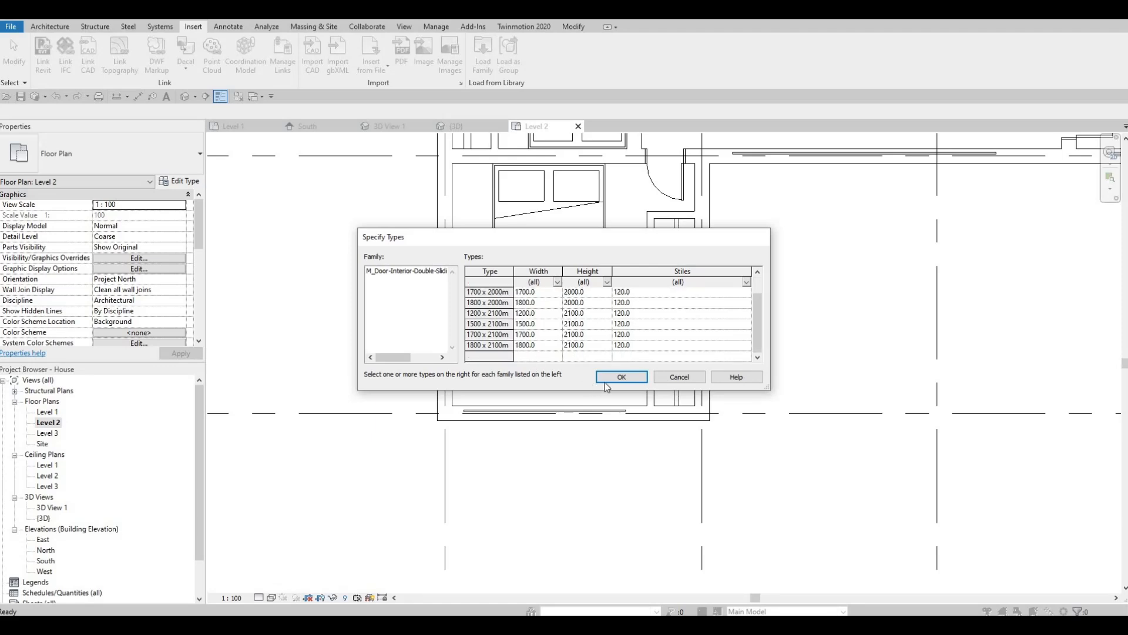
left_click(621, 377)
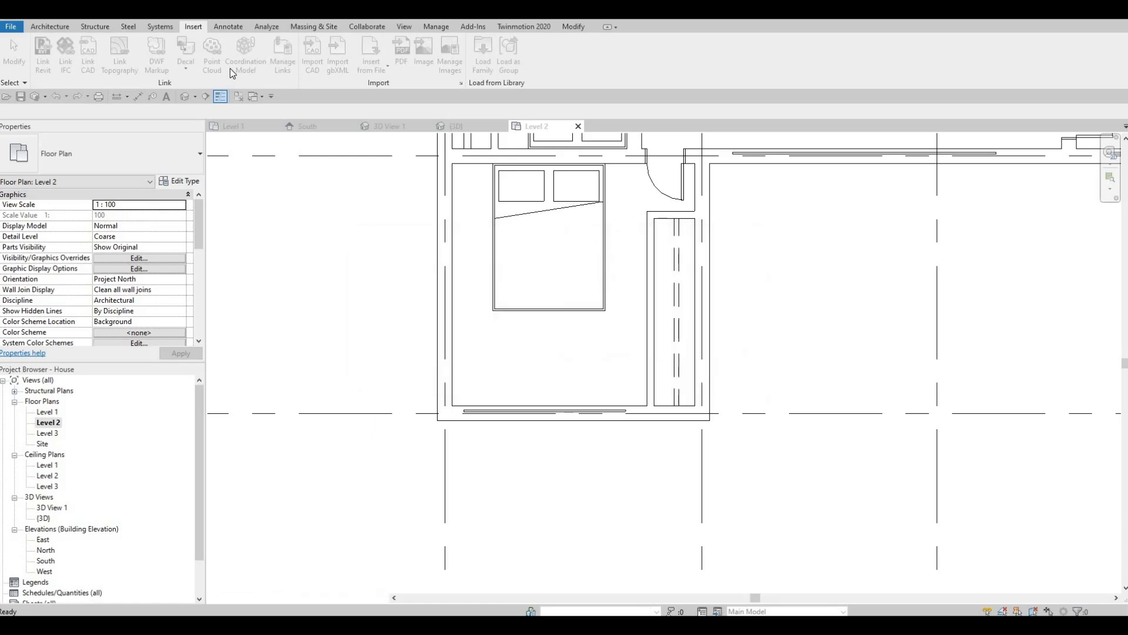
Place two 1200 x 2000mm double sliding doors in the northwest closet wall, centred about 1300 mm from its north end and 800 mm from its south end
left_click(57, 27)
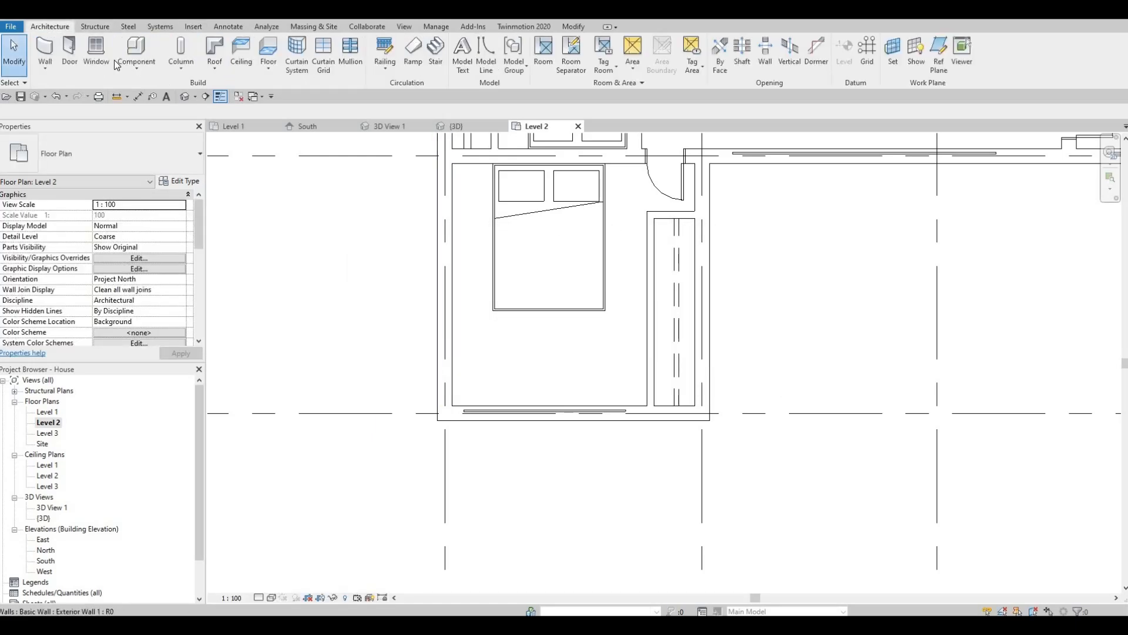
left_click(73, 56)
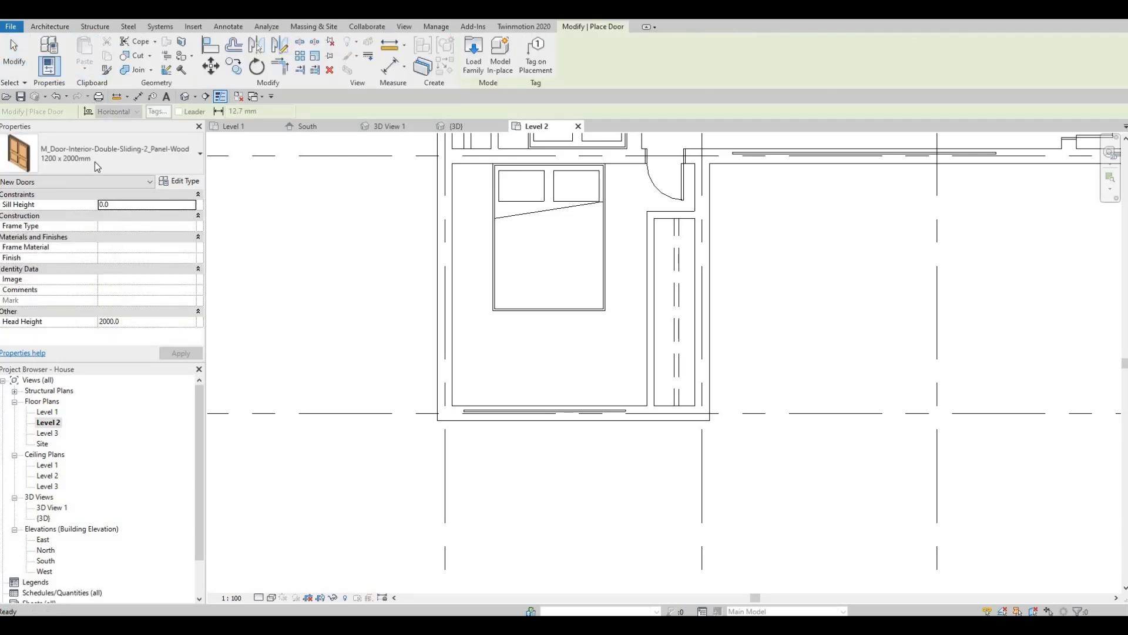
left_click(114, 154)
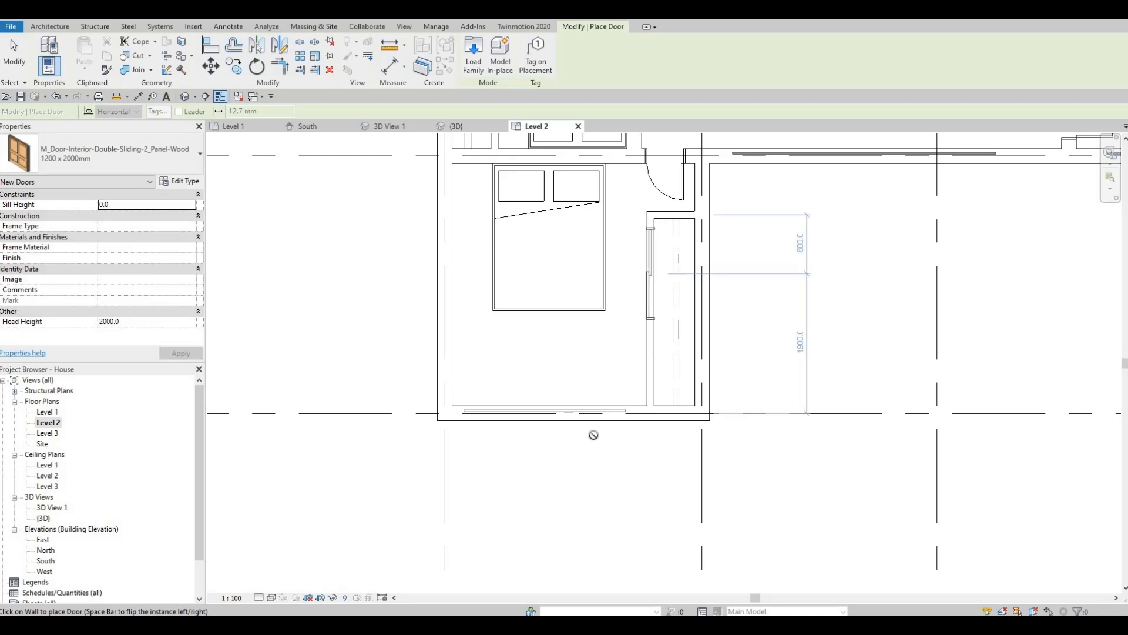
middle_click_drag(488, 163, 593, 435)
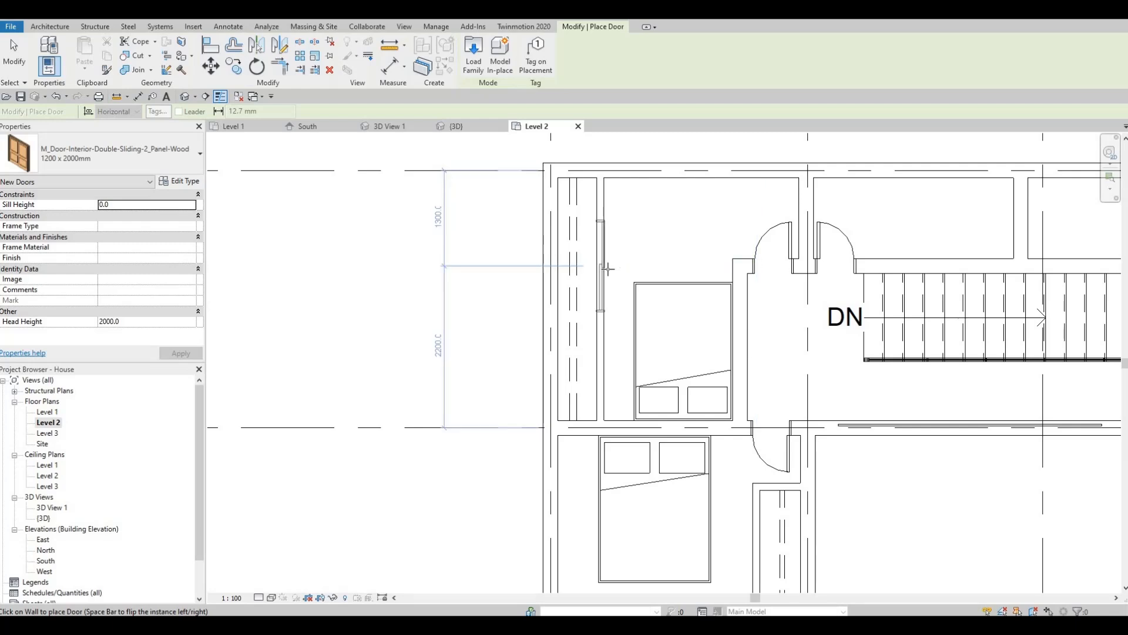
left_click(600, 265)
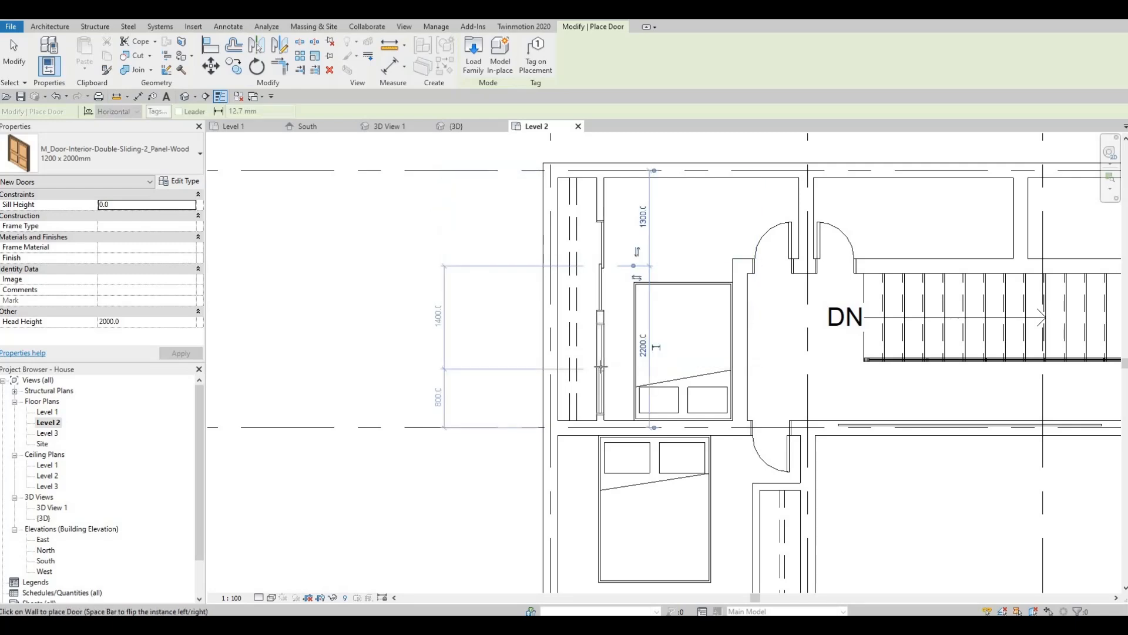
left_click(605, 364)
Place a 1500 x 2100mm double sliding door centred in the southwest bedroom's closet wall, 1350 mm from each end
middle_click_drag(659, 208, 653, 242)
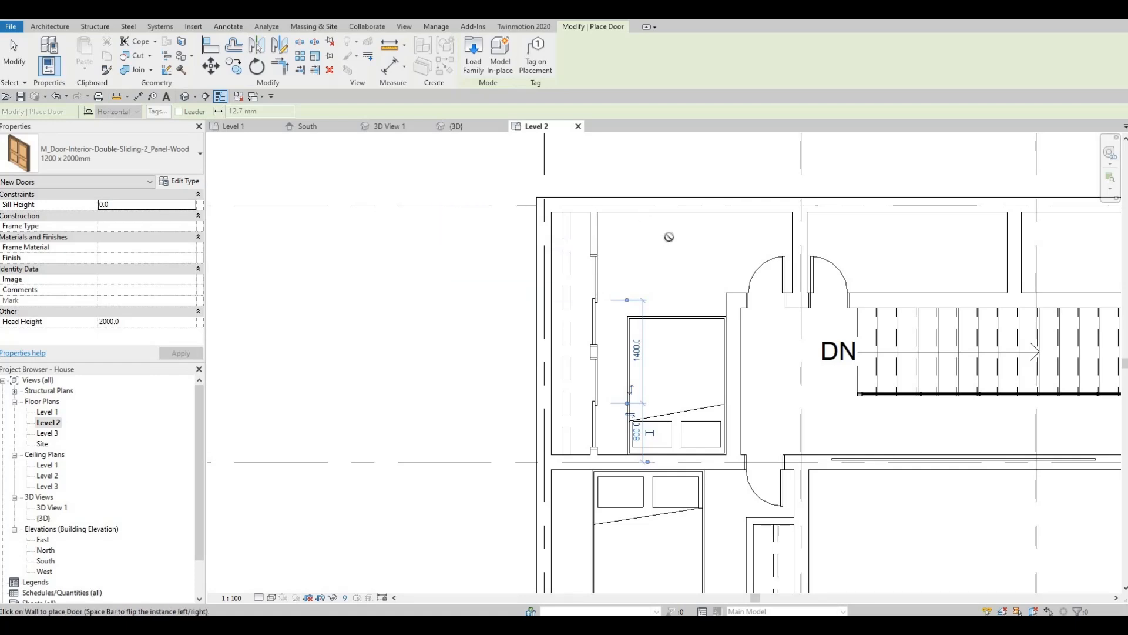
middle_click_drag(562, 221, 487, 197)
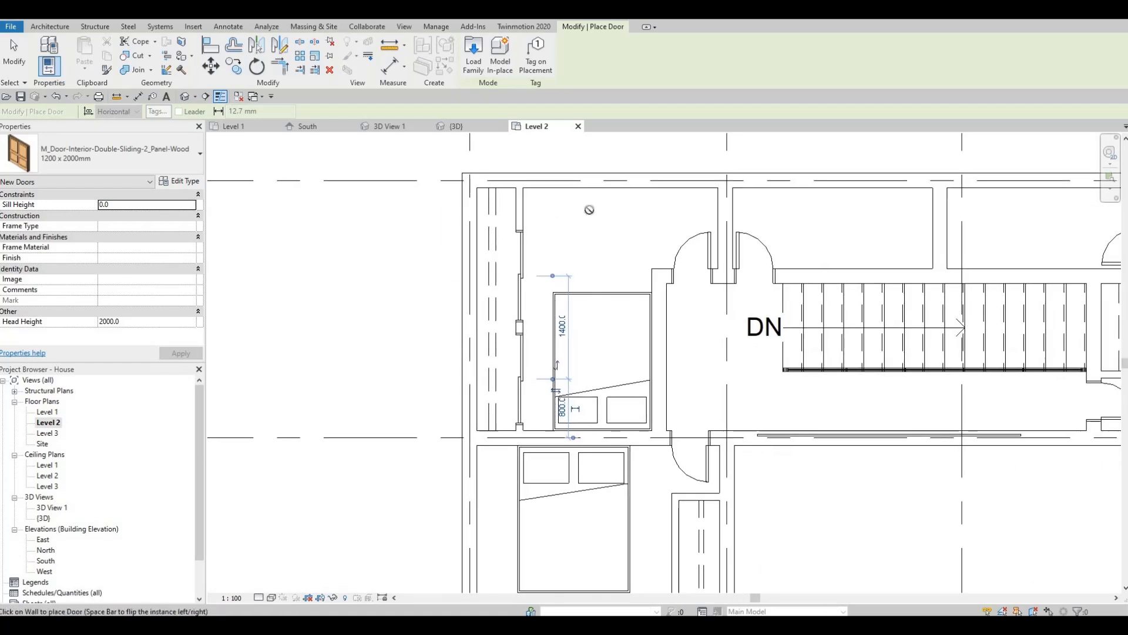
scroll(590, 211, "down", 1)
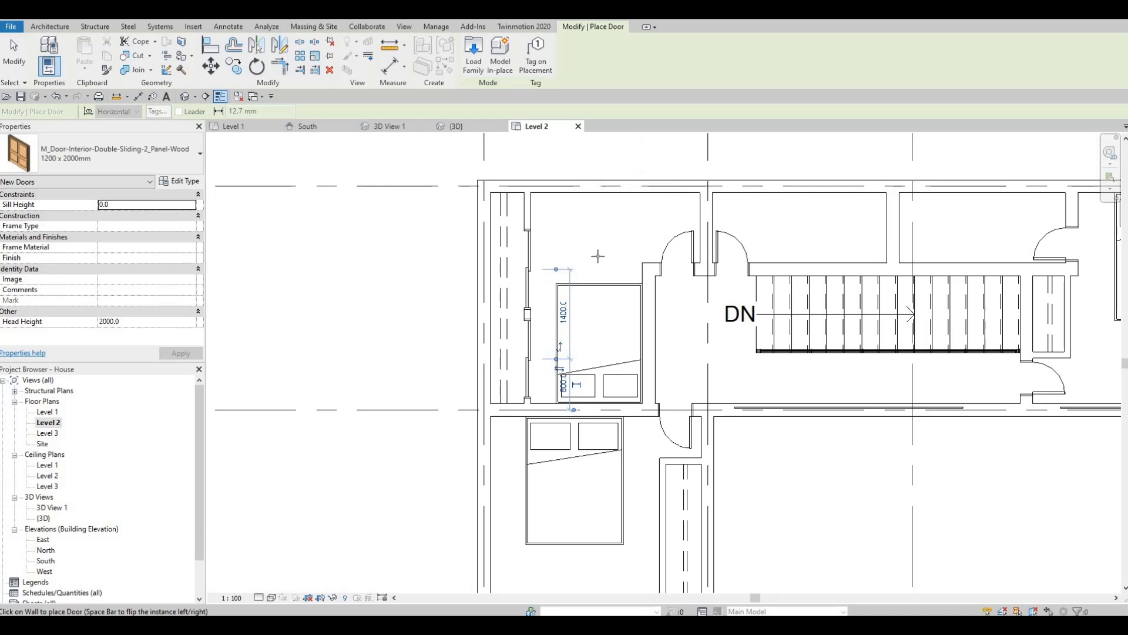
middle_click_drag(708, 387, 672, 320)
scroll(662, 388, "down", 1)
middle_click_drag(661, 391, 674, 288)
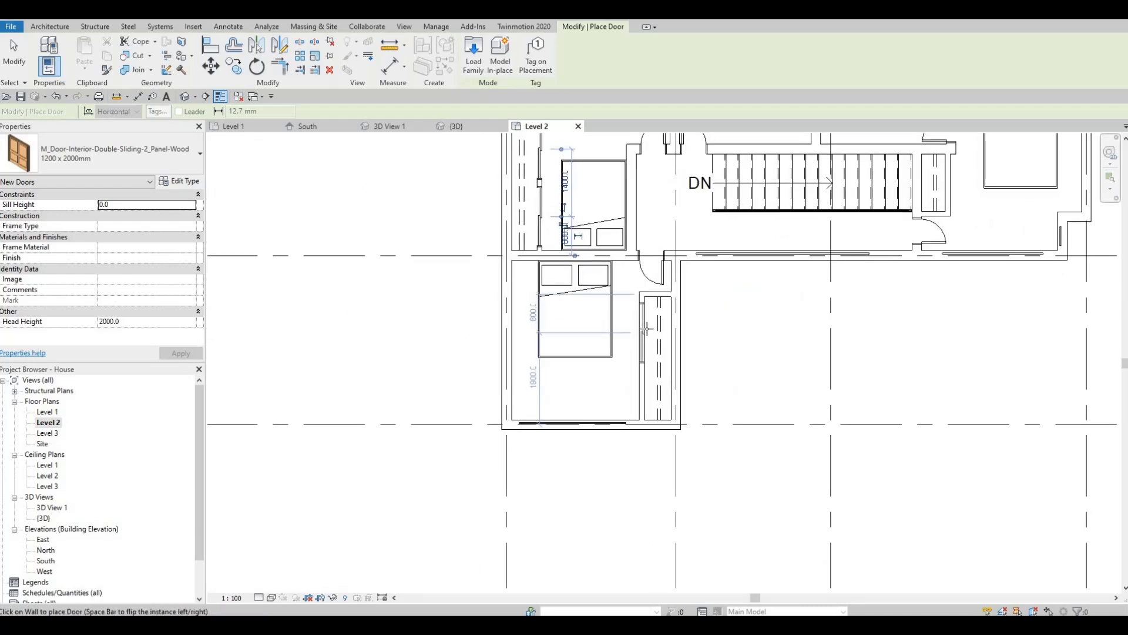
scroll(645, 336, "up", 2)
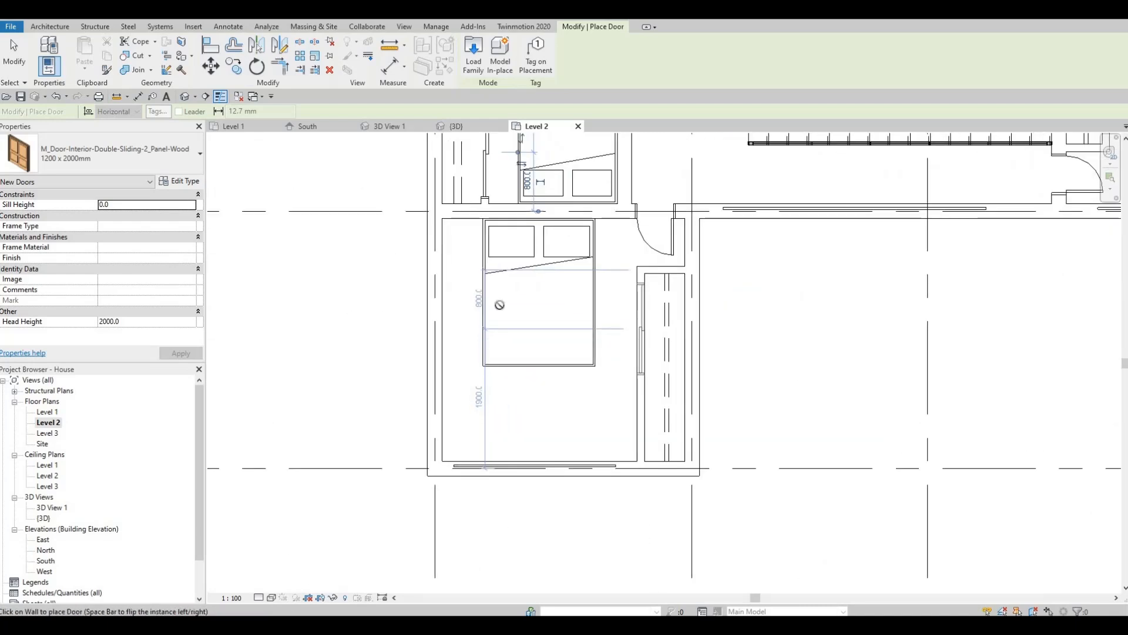
left_click(129, 161)
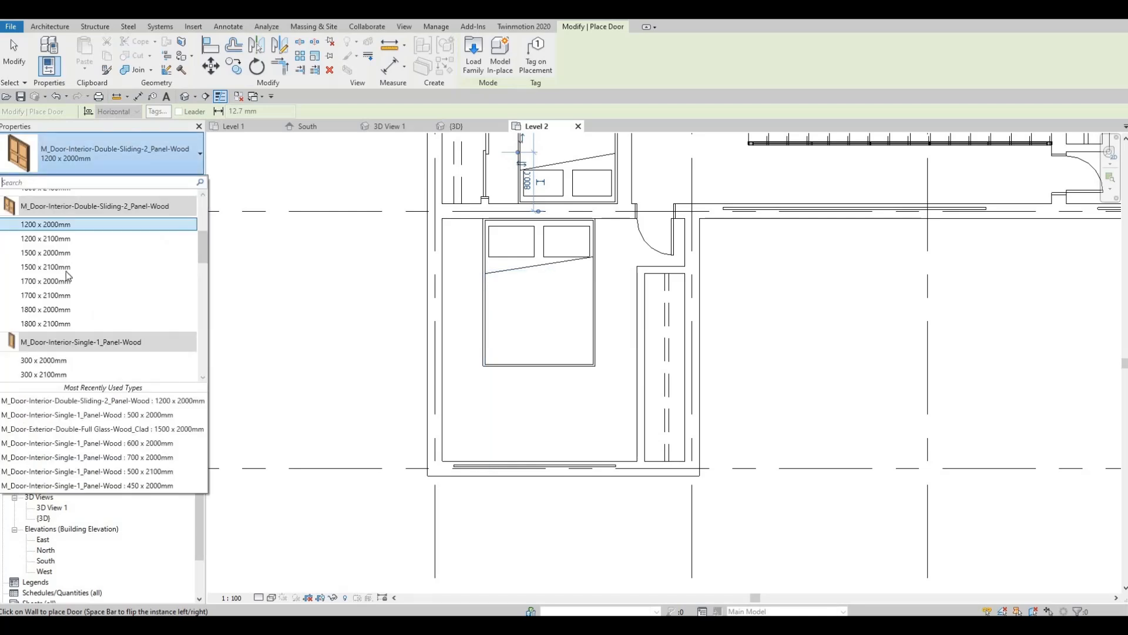
left_click(69, 268)
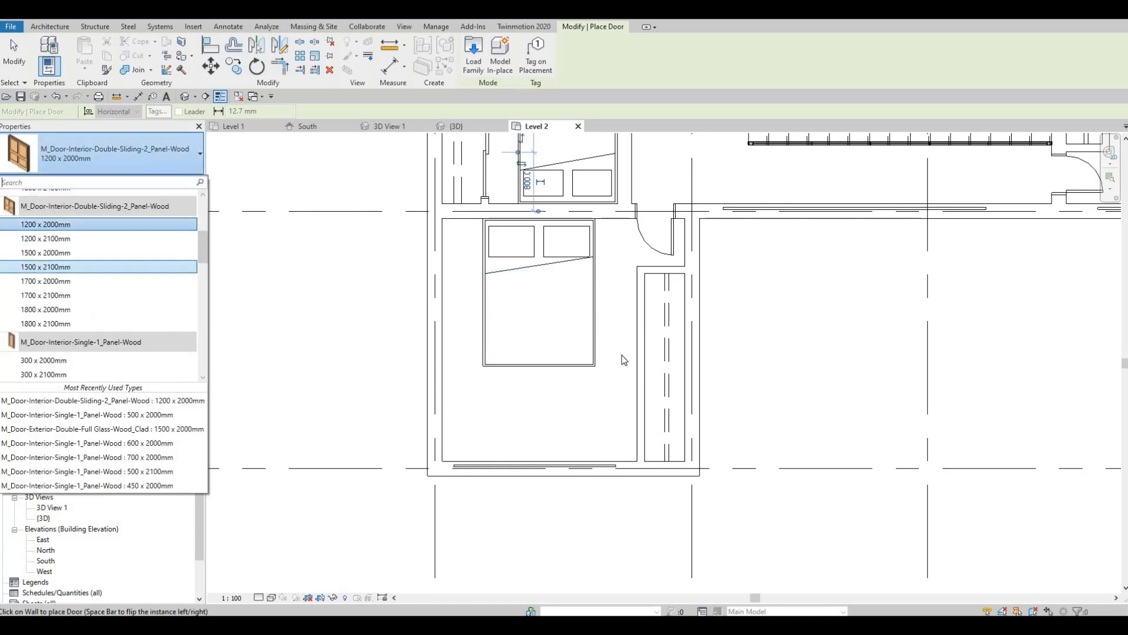
left_click(639, 362)
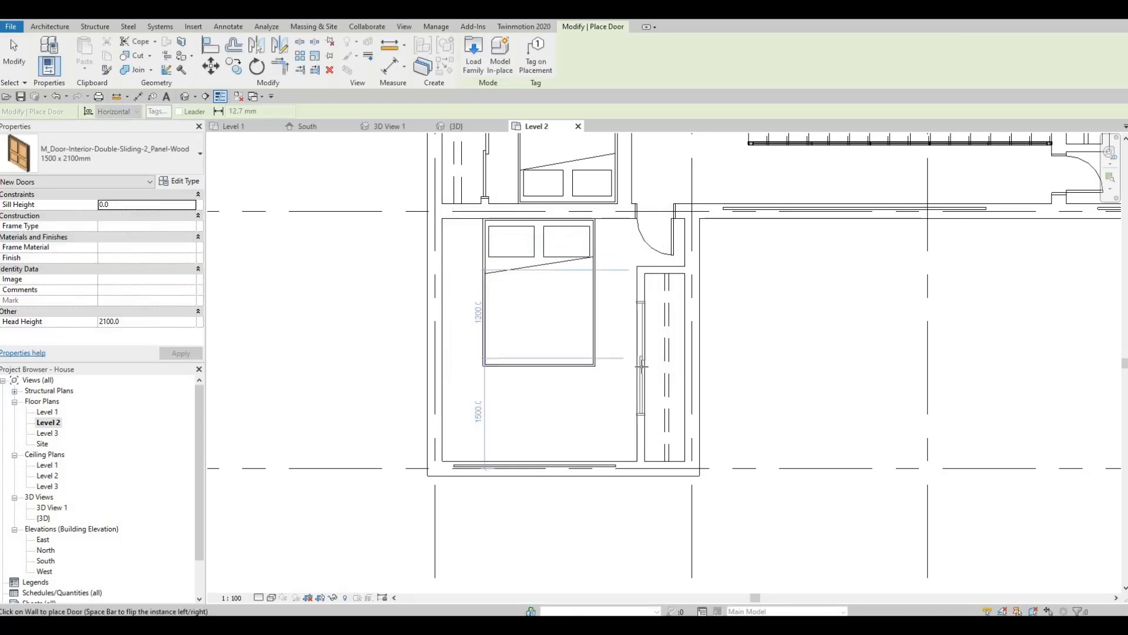
Place a flipped 1200 x 2000mm double sliding door centred in the east wall of the closet beside the stairs
scroll(827, 290, "down", 5)
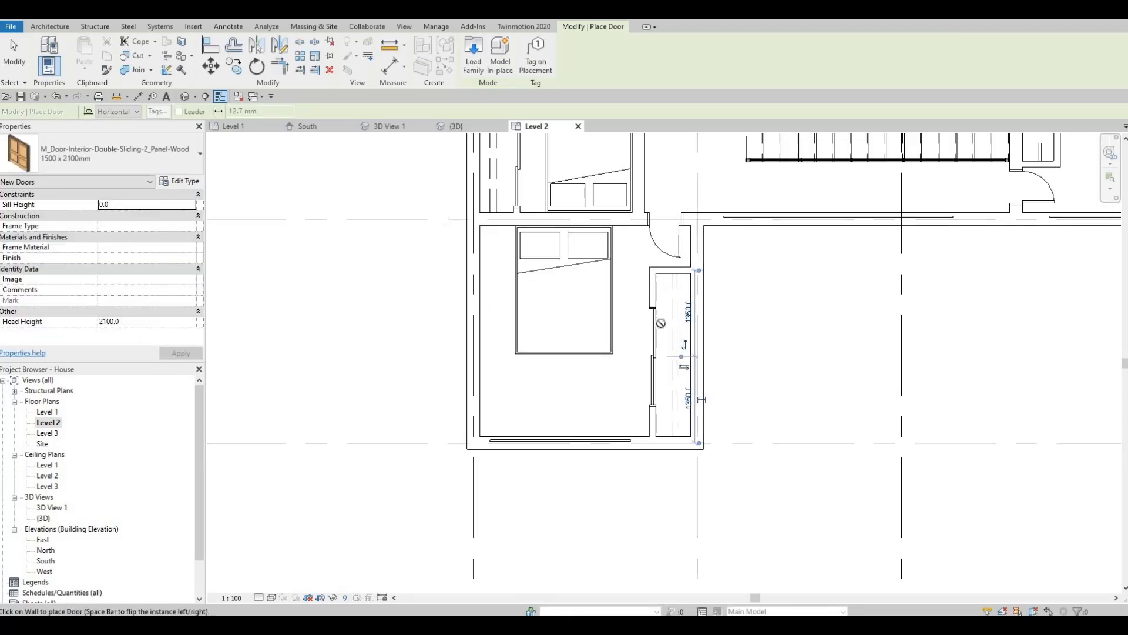
scroll(627, 293, "up", 5)
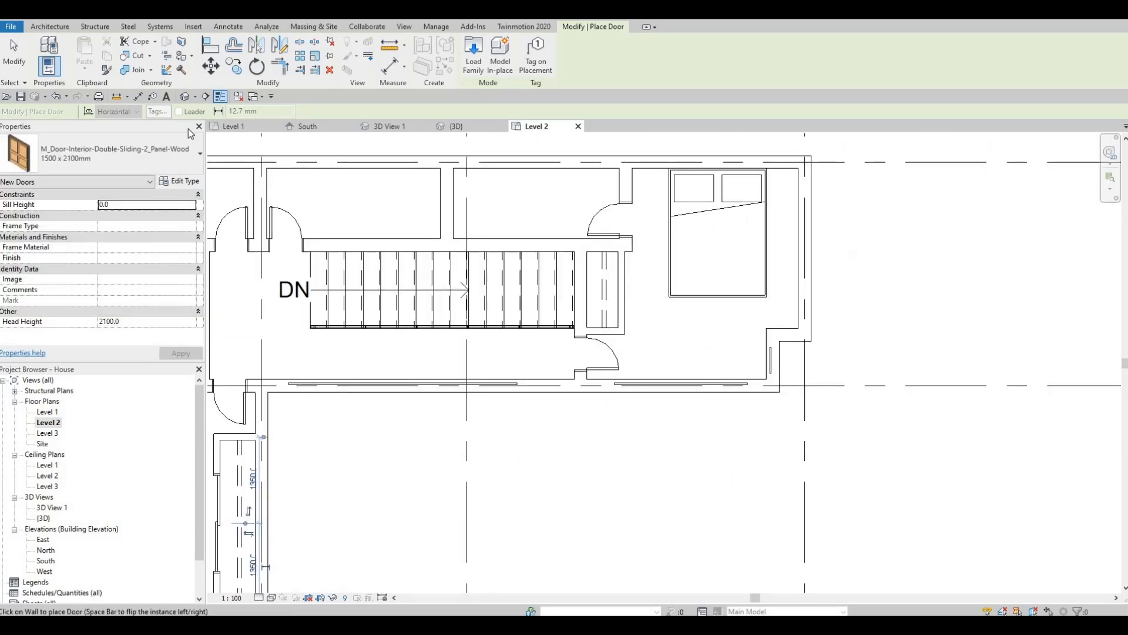
left_click(111, 154)
left_click(69, 225)
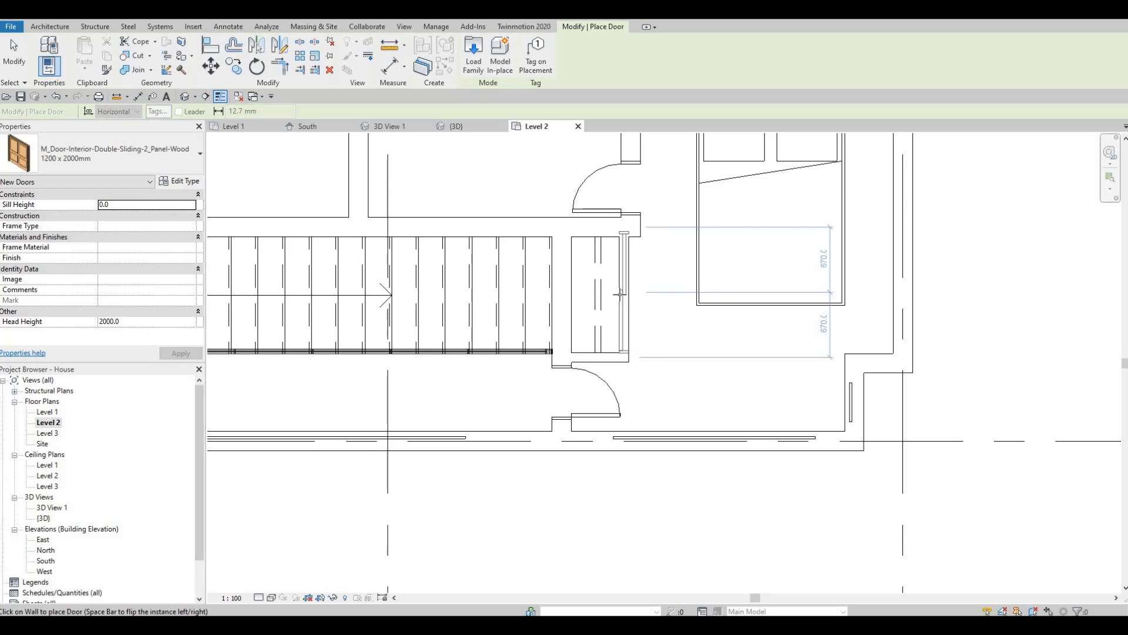
key("space")
left_click(635, 267)
key("Escape")
key("Escape")
scroll(636, 264, "up", 3)
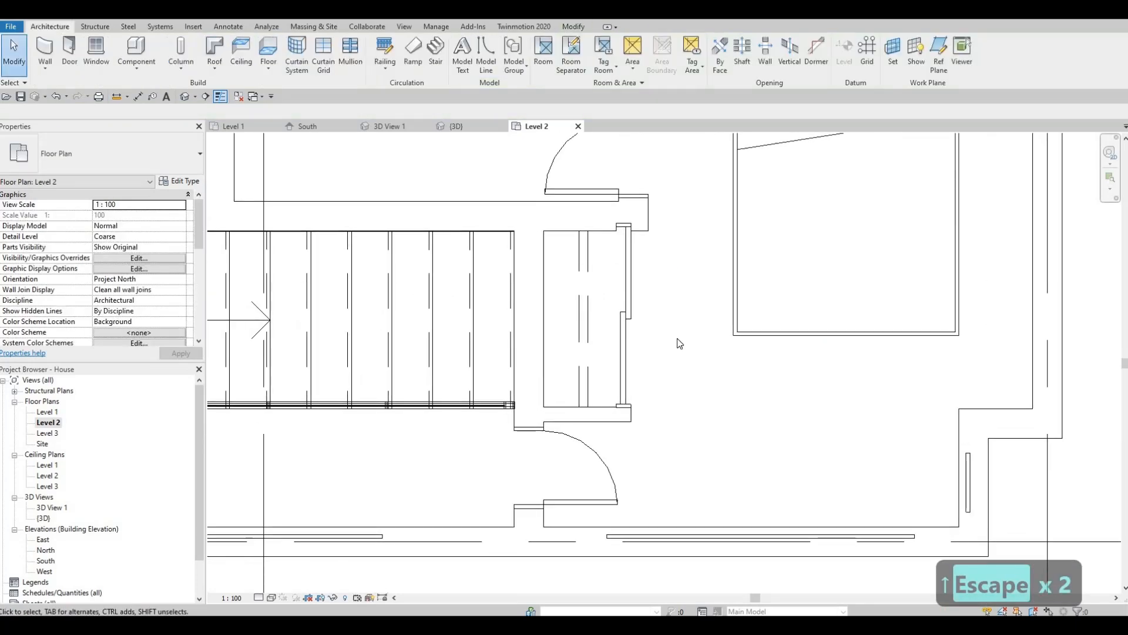
Nudge the double sliding door of the closet beside the stairs slightly along its wall
left_click(629, 281)
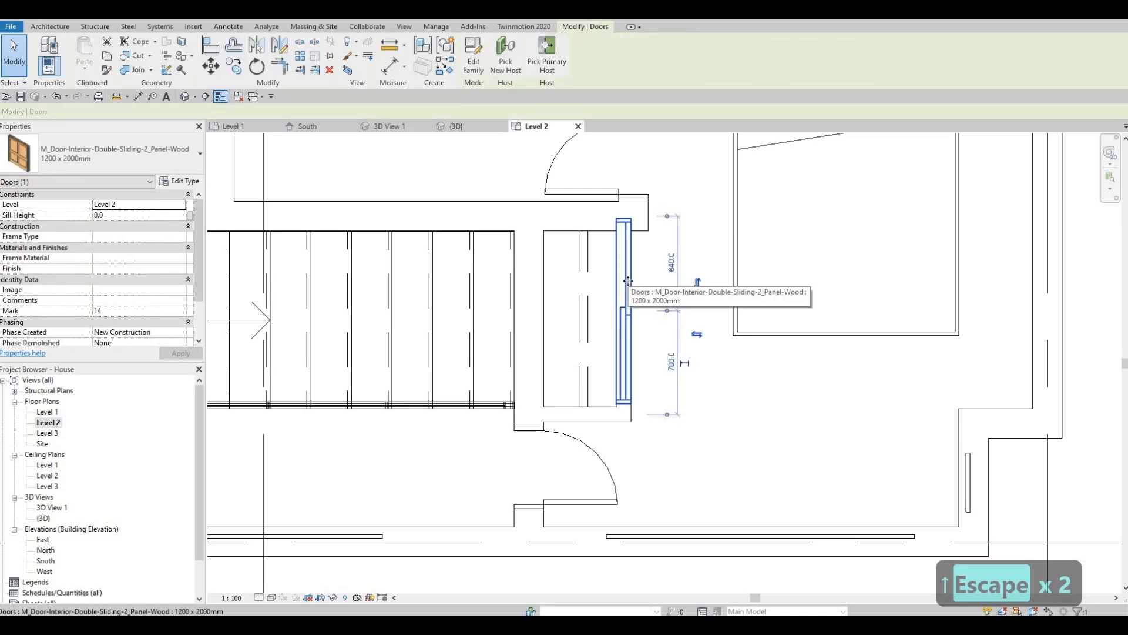
key("Escape")
middle_click_drag(670, 323, 682, 311)
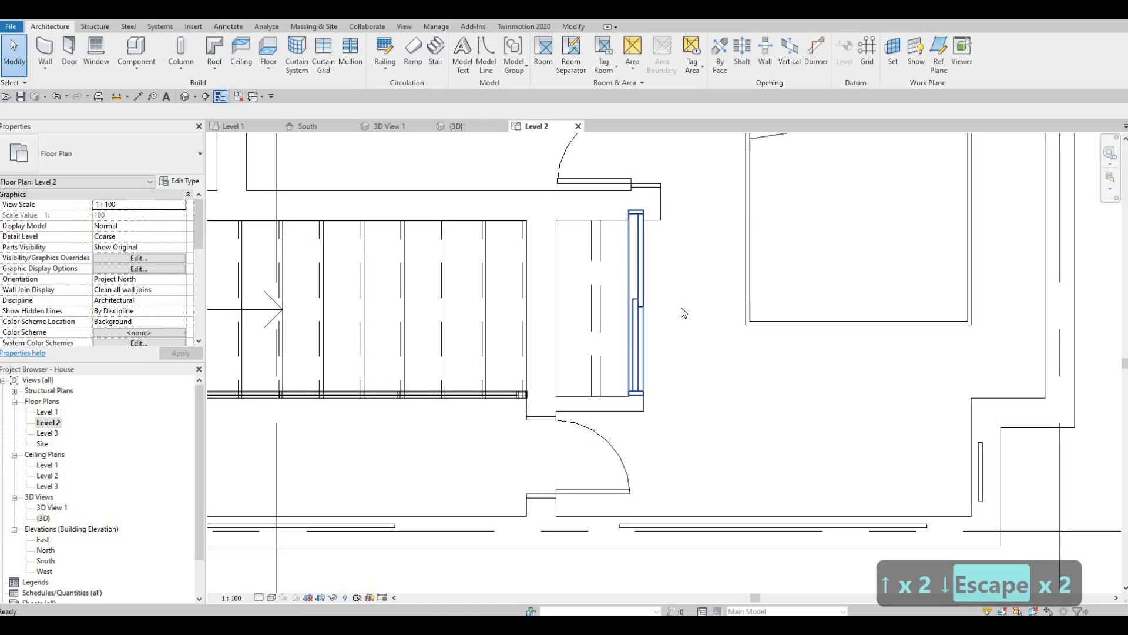
key("Escape")
Place a 482 x 482mm M_Sink Vanity-Round near the north wall of each bathroom, one in the east and one in the west, by the doors
scroll(699, 281, "down", 3)
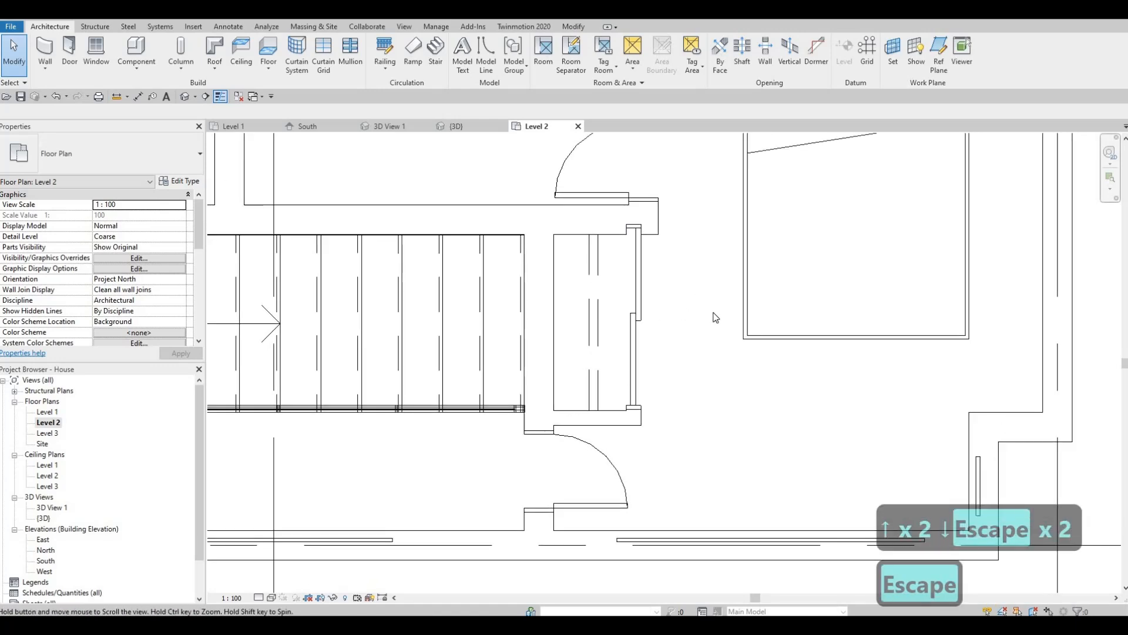
scroll(685, 333, "down", 3)
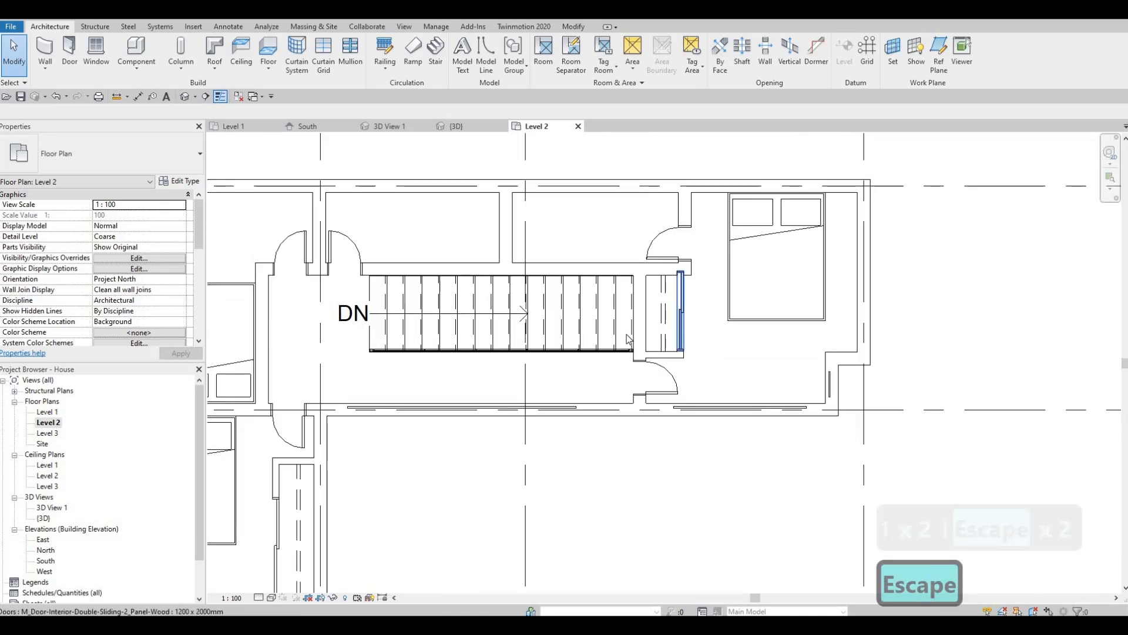
key("F1")
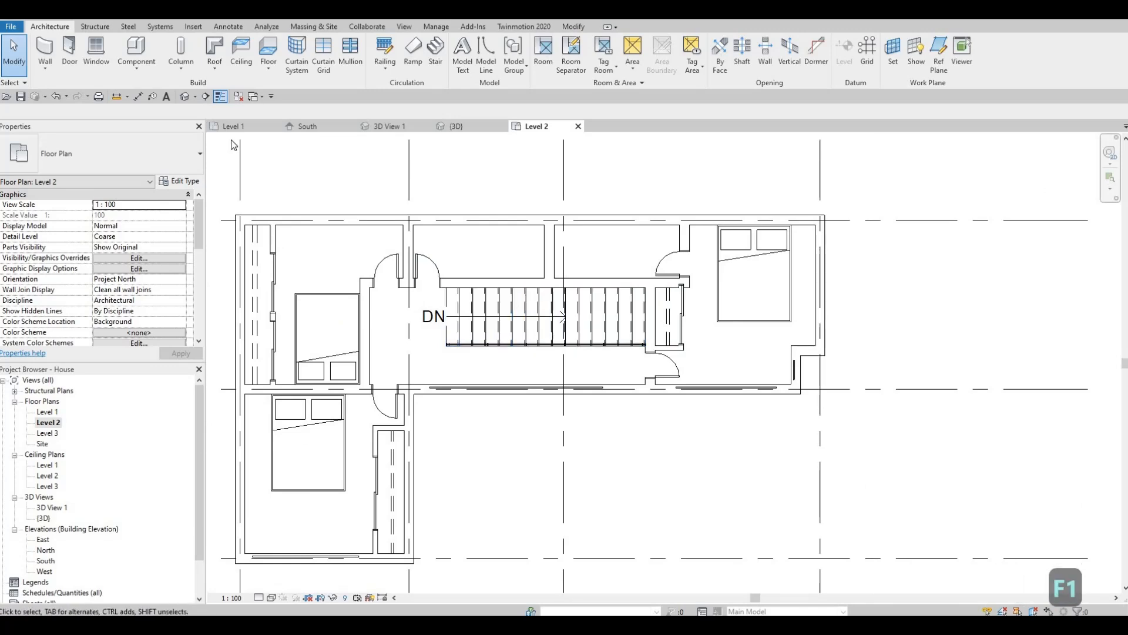
middle_click_drag(453, 246, 606, 236)
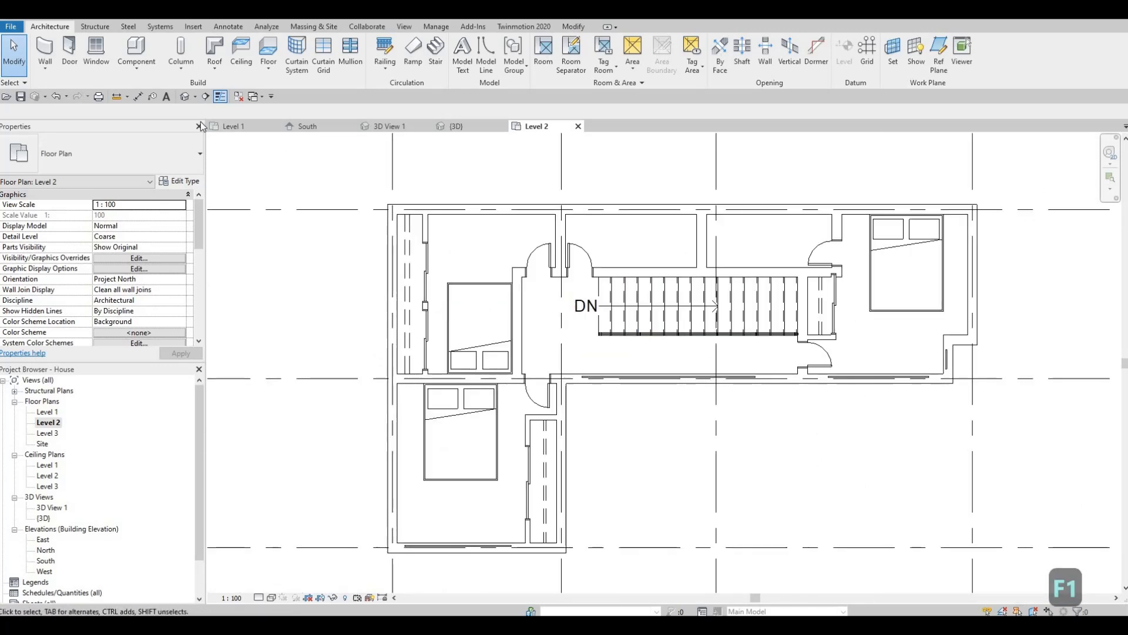
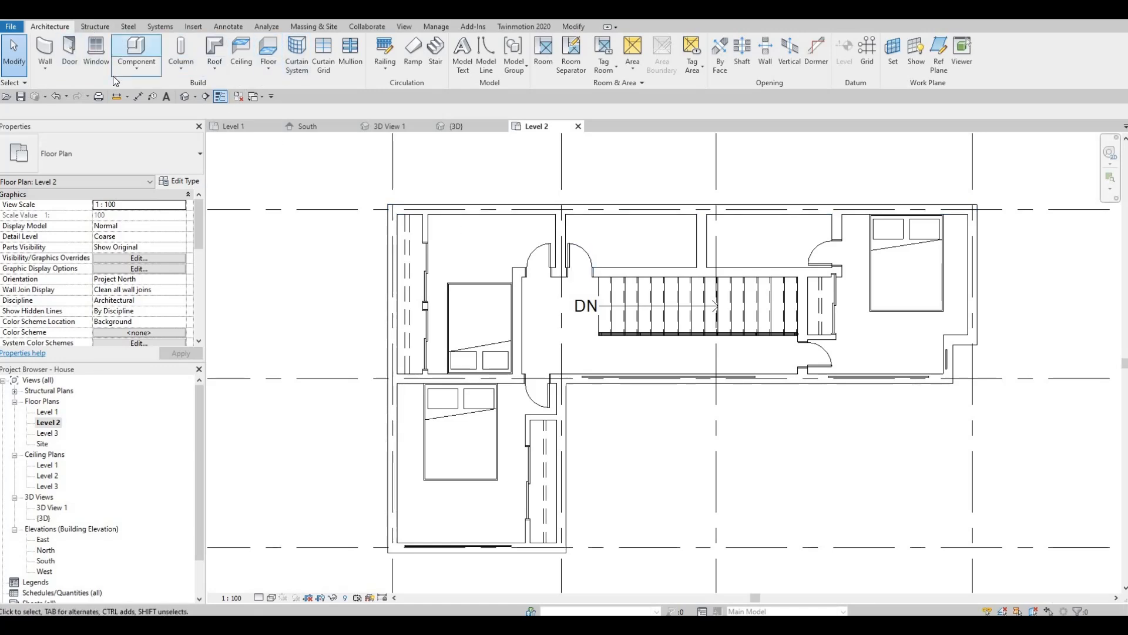
left_click(134, 56)
left_click(118, 154)
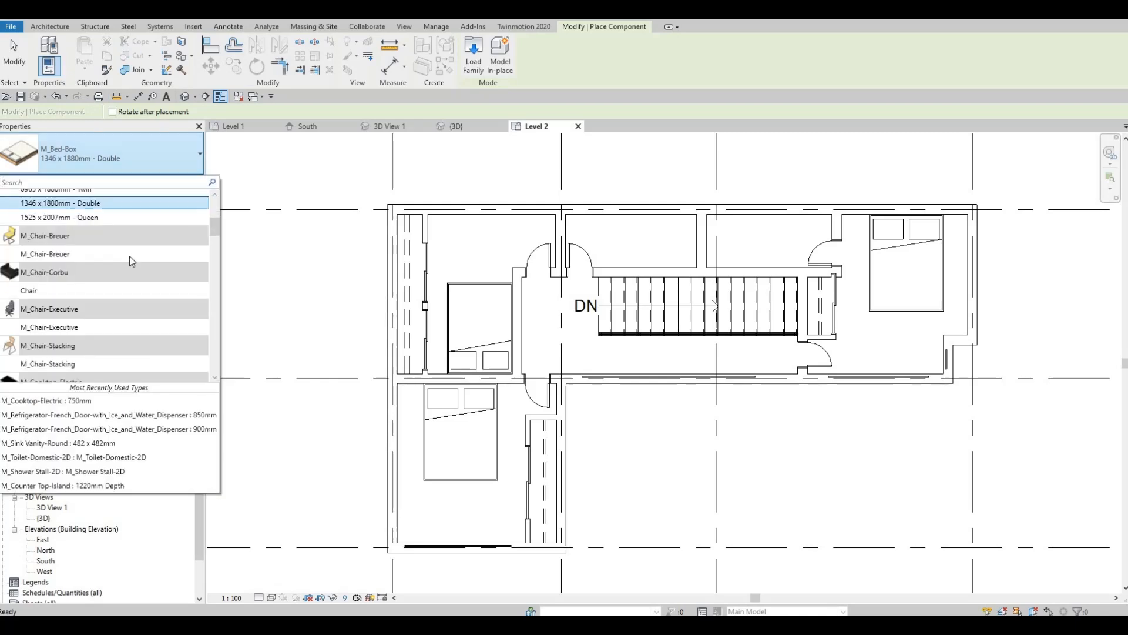
scroll(138, 291, "down", 3)
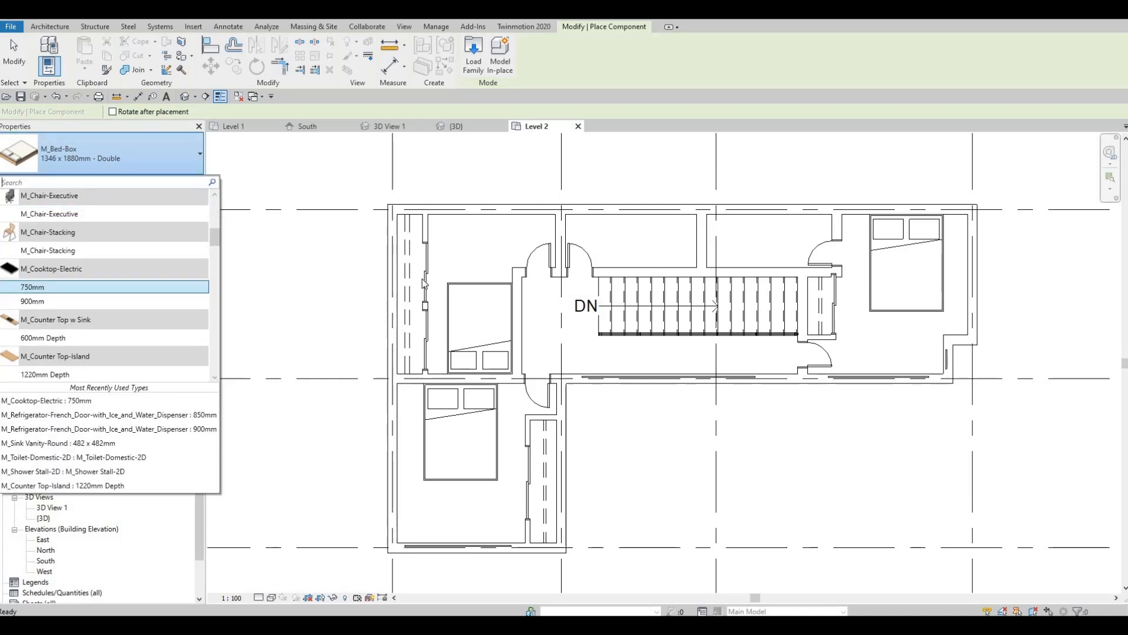
scroll(100, 284, "down", 5)
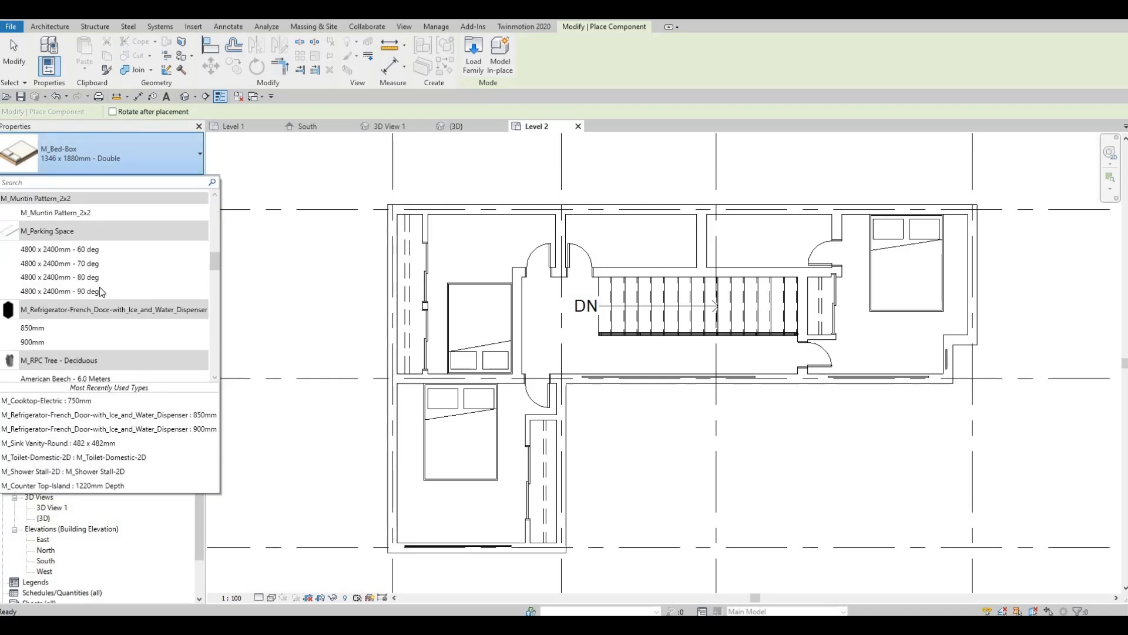
scroll(100, 292, "down", 6)
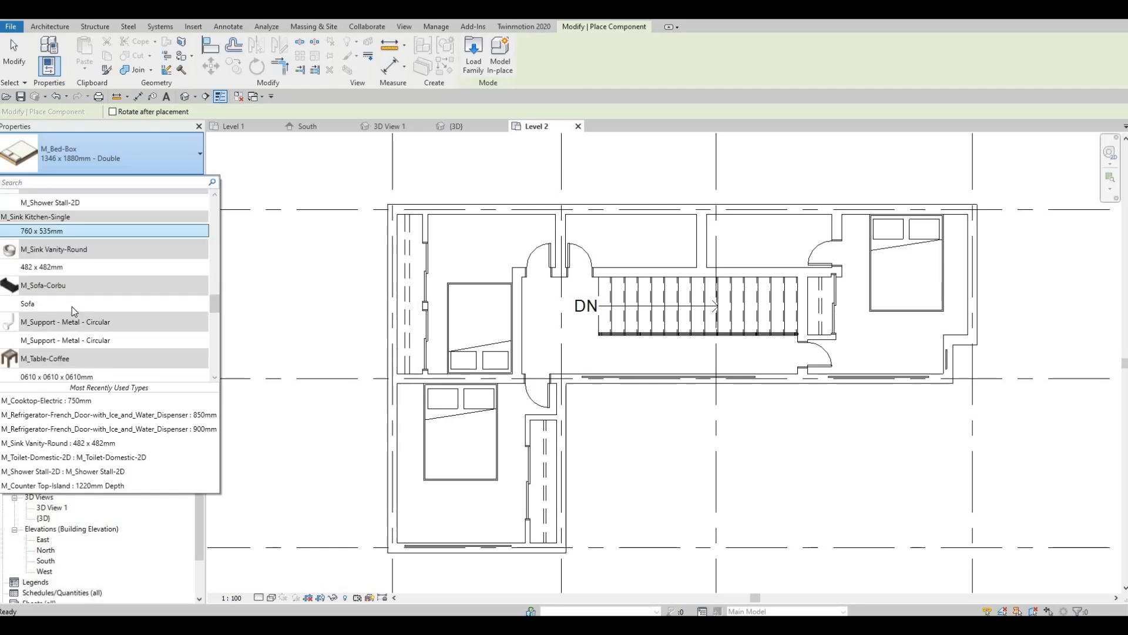
left_click(80, 296)
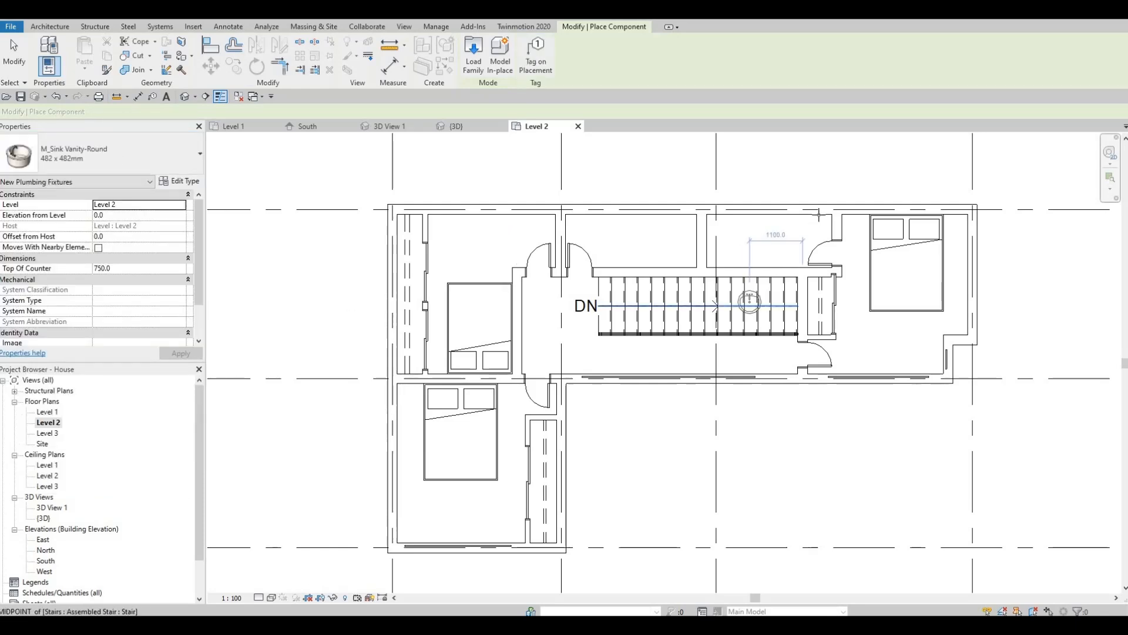
scroll(831, 223, "up", 2)
scroll(831, 223, "up", 2)
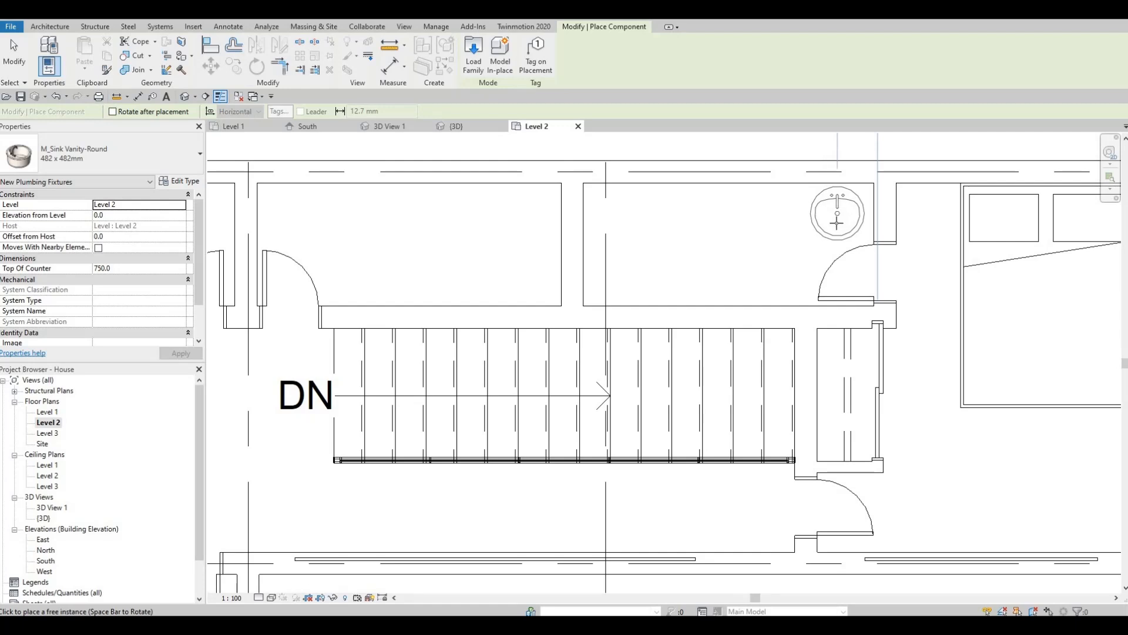
left_click(828, 222)
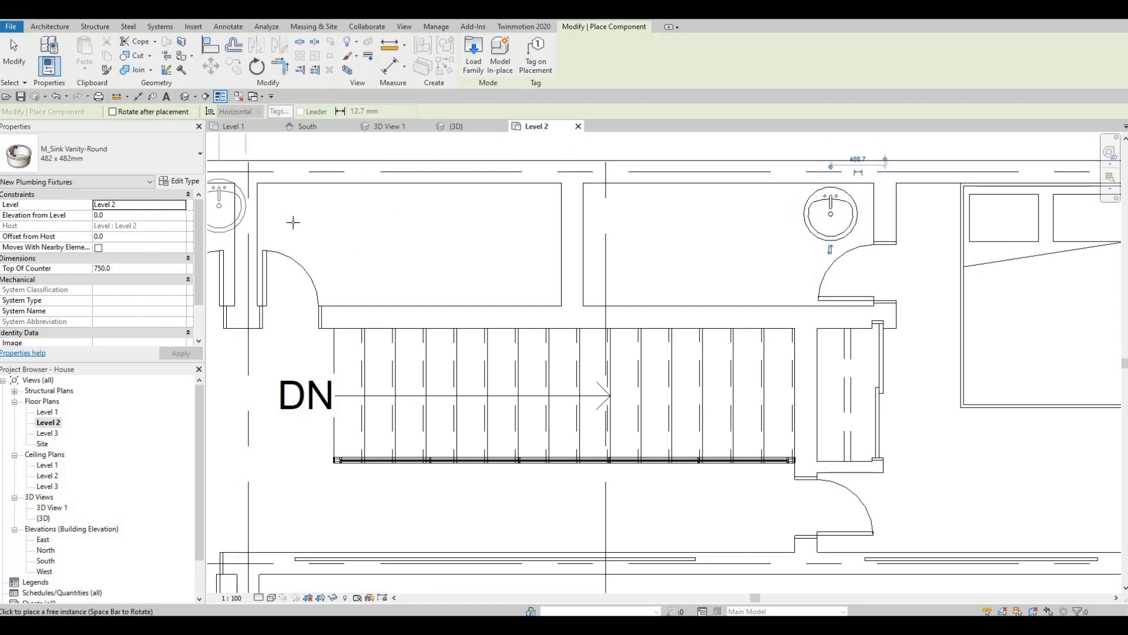
Place an M_Shower Stall-2D in the west bathroom against the wall shared with the east bathroom
left_click(88, 156)
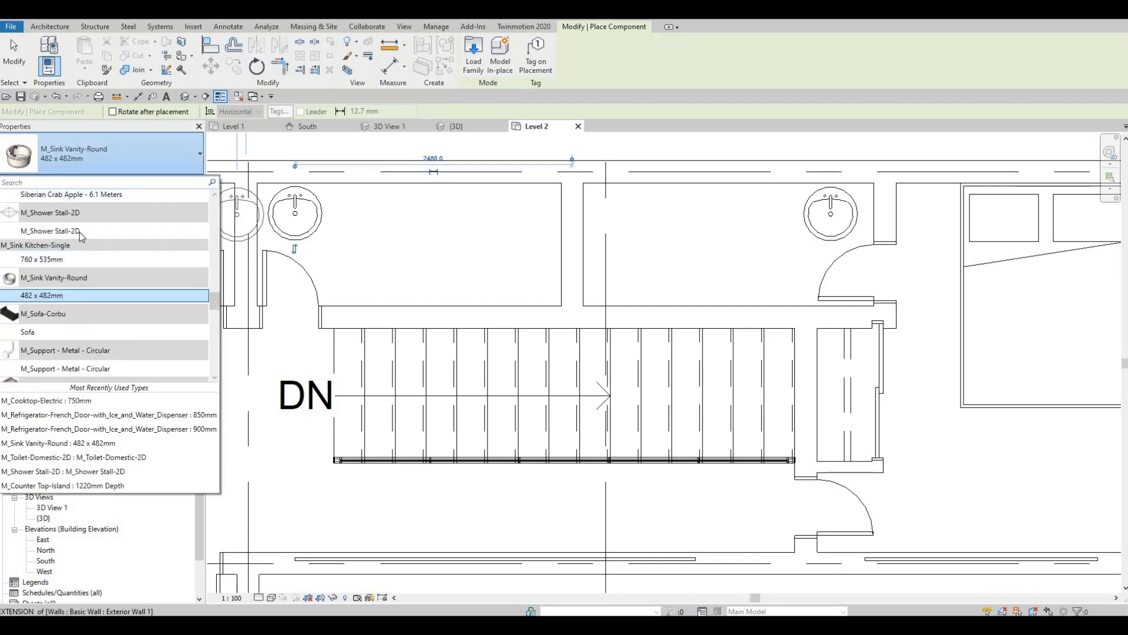
left_click(111, 230)
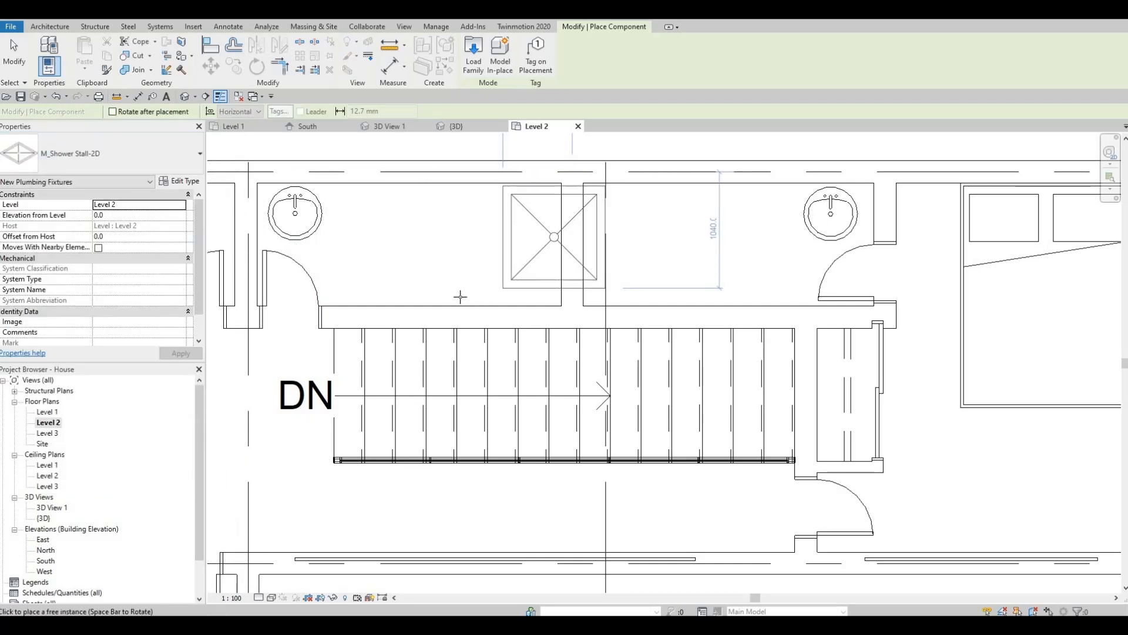
left_click(590, 300)
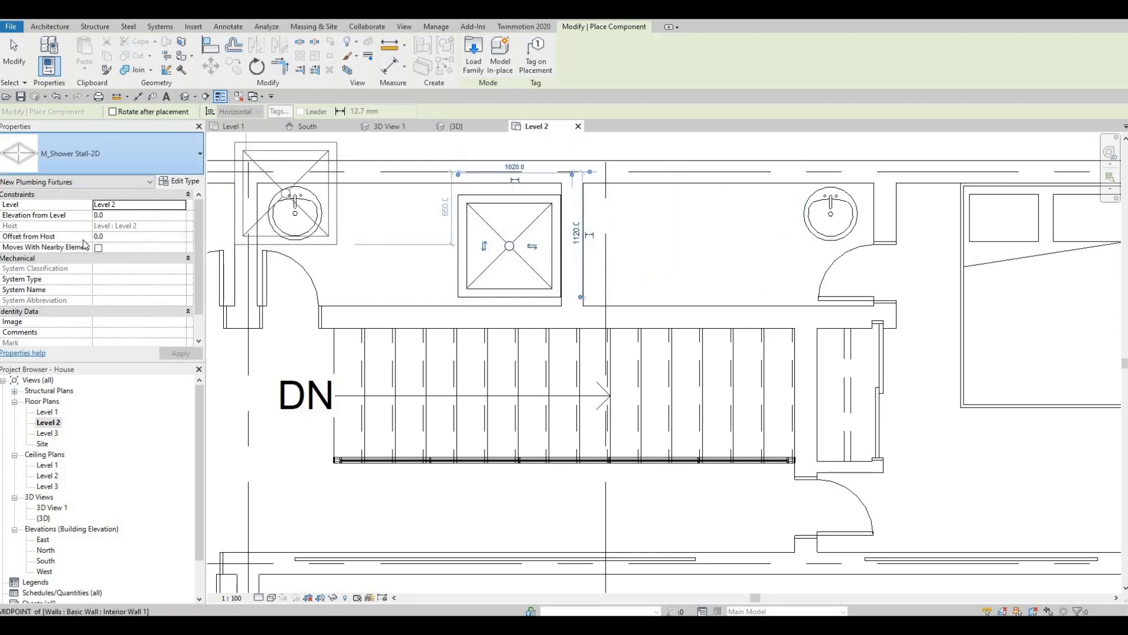
Place an M_Toilet-Domestic-2D on the north wall of each bathroom, the west one 1600 mm from the shared wall
left_click(110, 154)
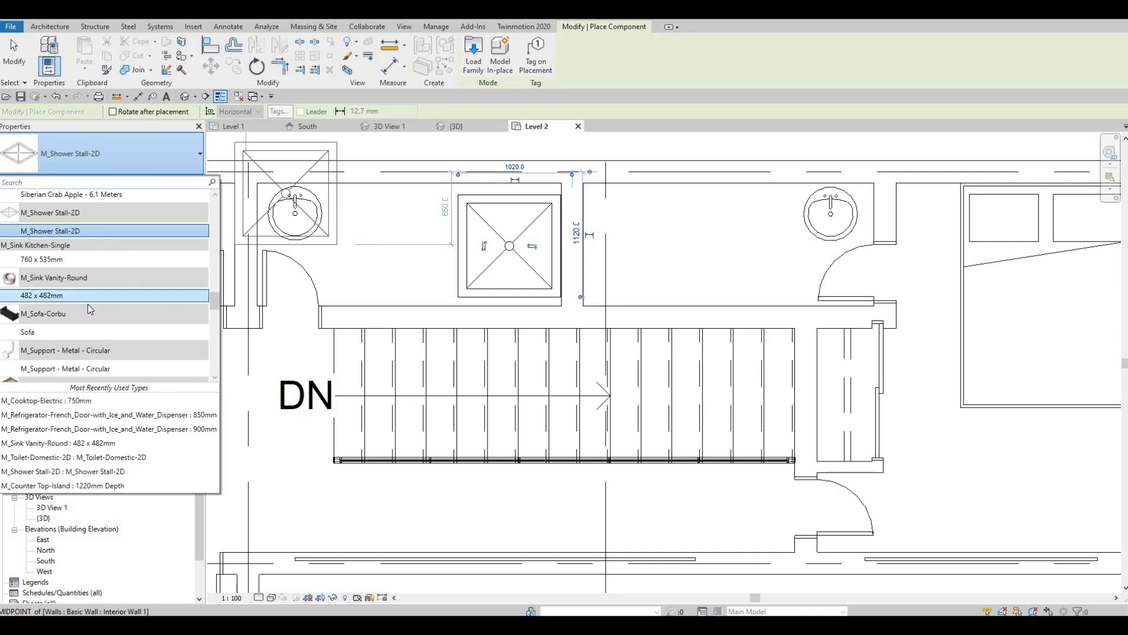
scroll(87, 305, "down", 3)
scroll(90, 305, "down", 10)
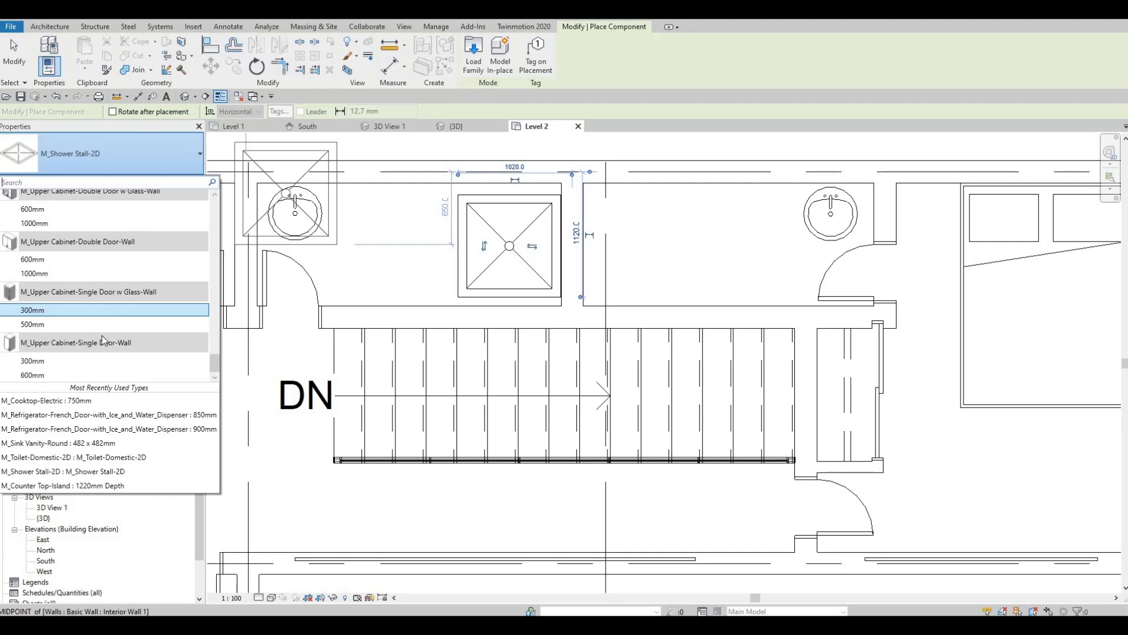
scroll(102, 338, "up", 5)
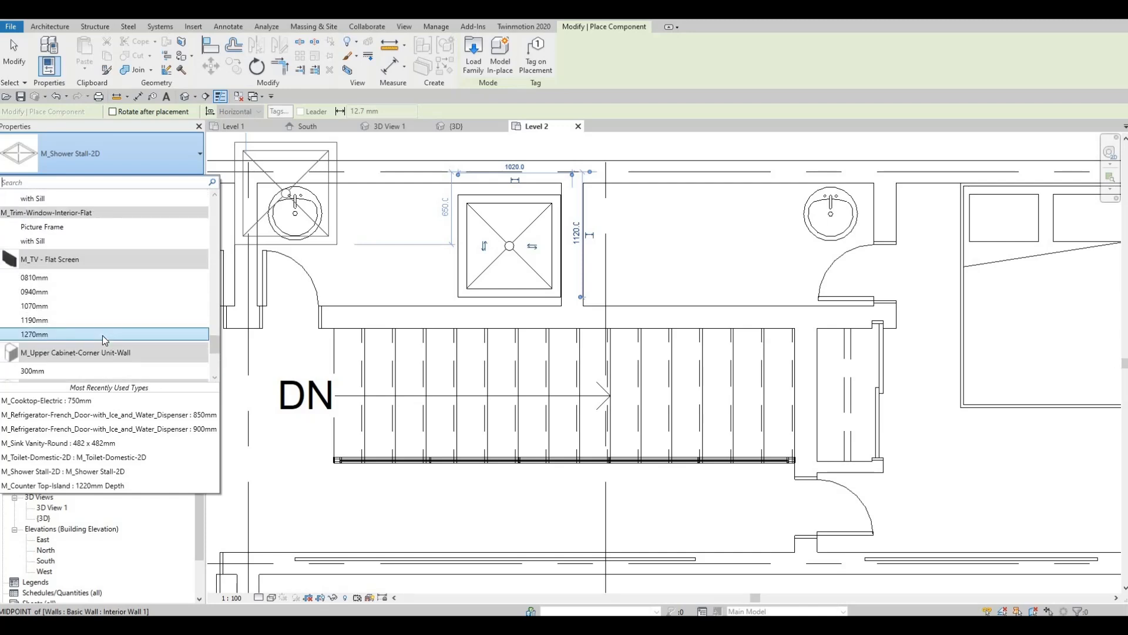
scroll(102, 335, "up", 3)
left_click(62, 298)
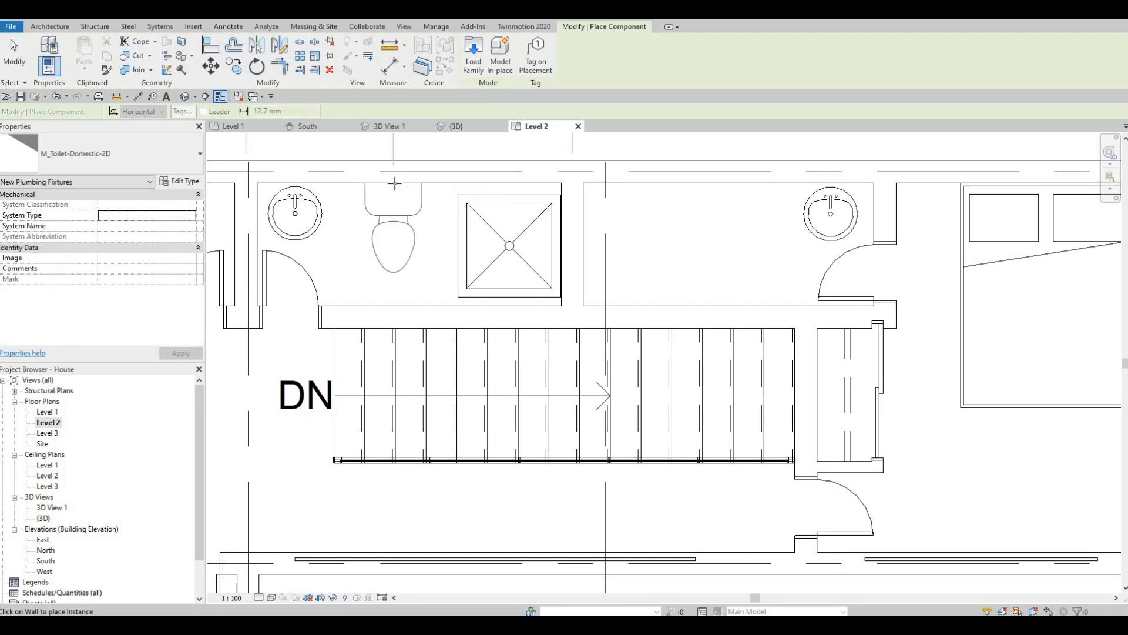
left_click(429, 183)
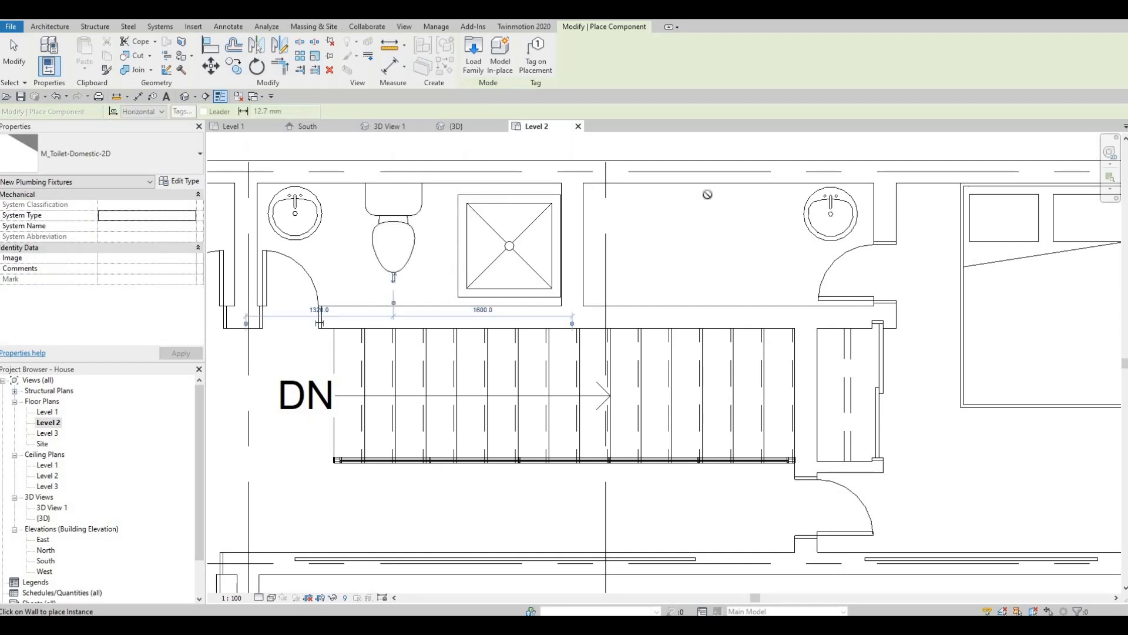
scroll(698, 265, "down", 2)
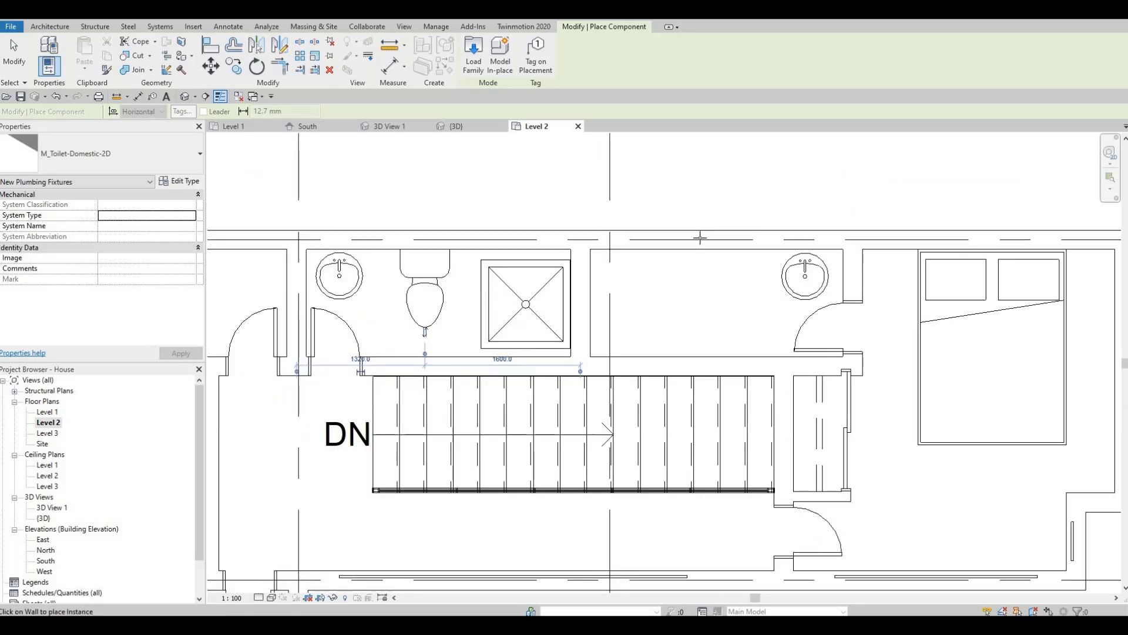
key("Escape")
key("Escape")
Copy the west bathroom's shower stall about 1.2 m east into the east bathroom, beside the shared wall
left_click(547, 288)
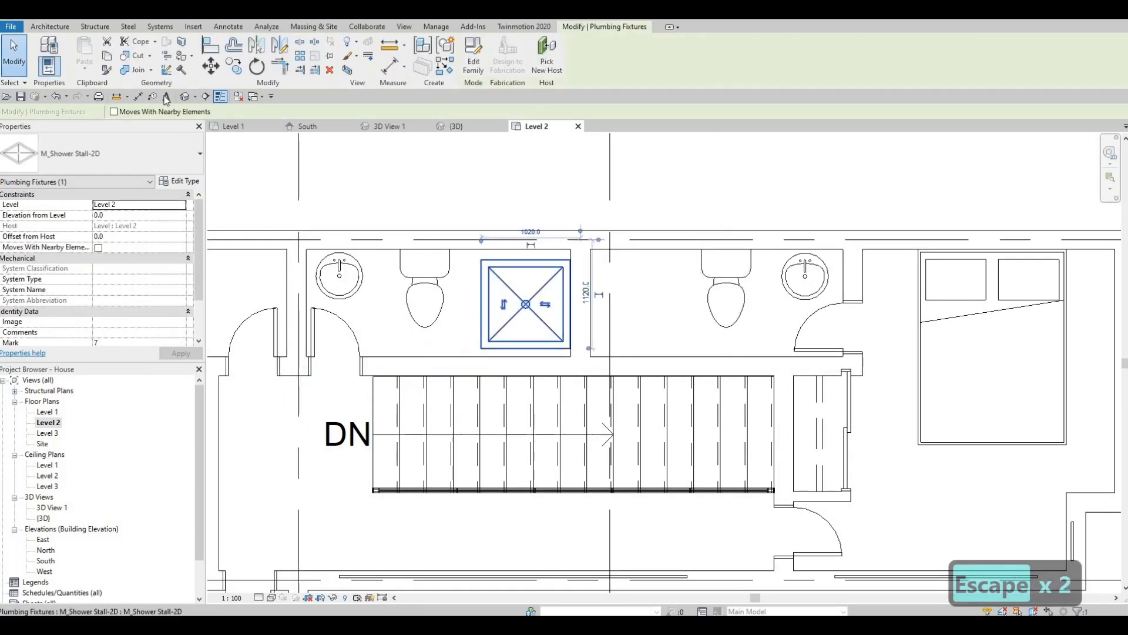
key("c")
key("o")
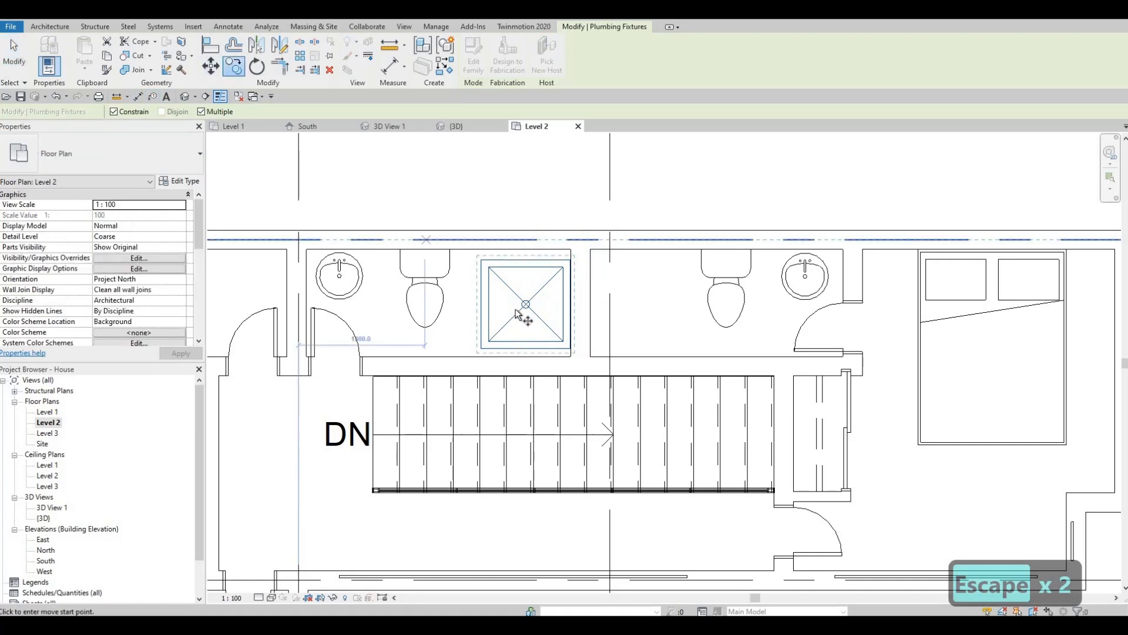
left_click(515, 308)
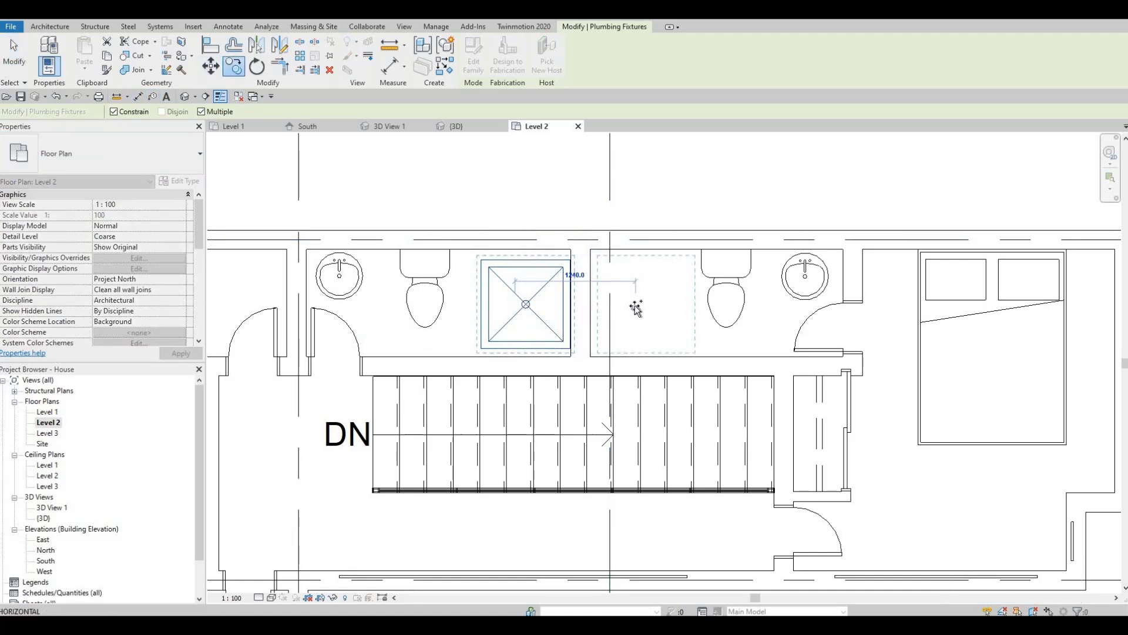
left_click(633, 310)
key("Escape")
key("Escape")
Examine the Level 2 layout and the curtain wall in the southwest bedroom's south wall
scroll(558, 316, "down", 3)
scroll(558, 315, "down", 2)
scroll(477, 302, "up", 2)
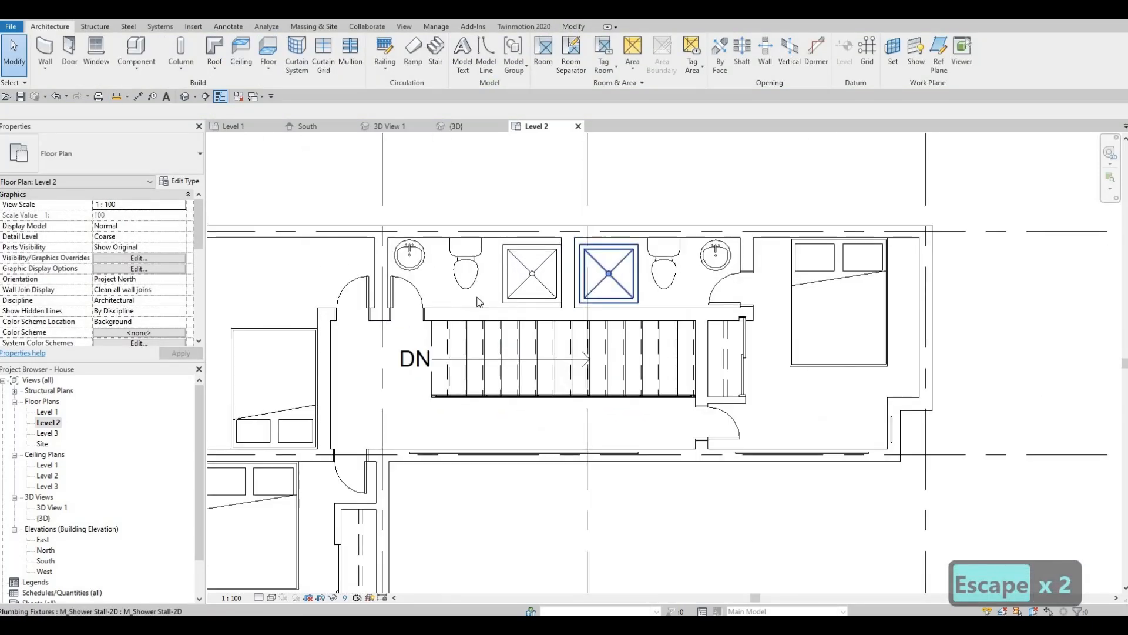
scroll(477, 301, "down", 3)
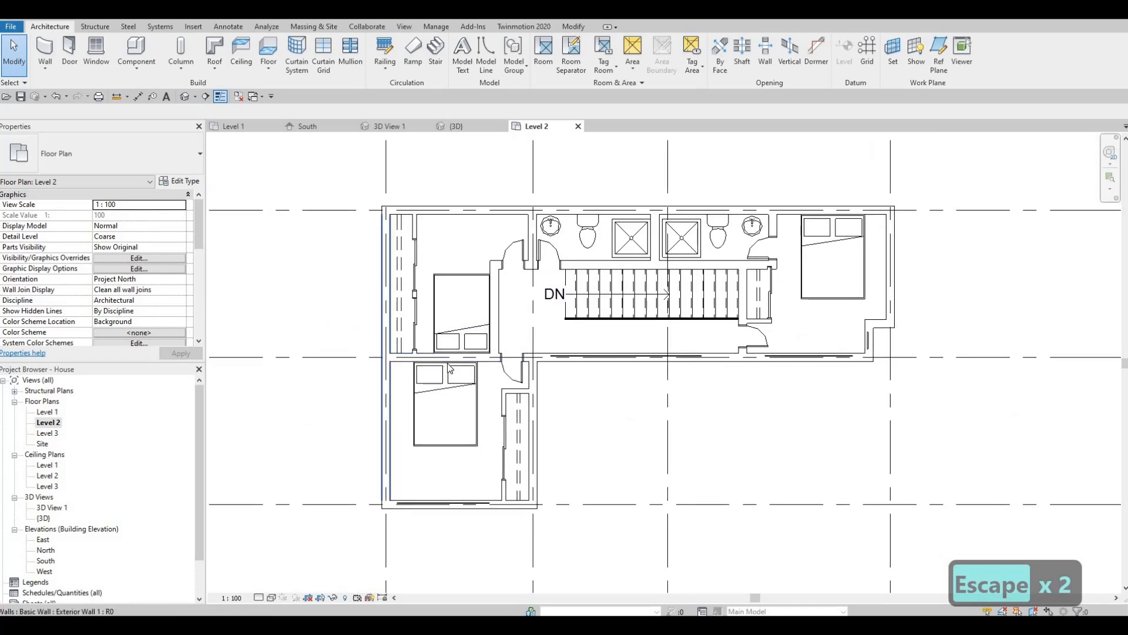
scroll(487, 483, "up", 4)
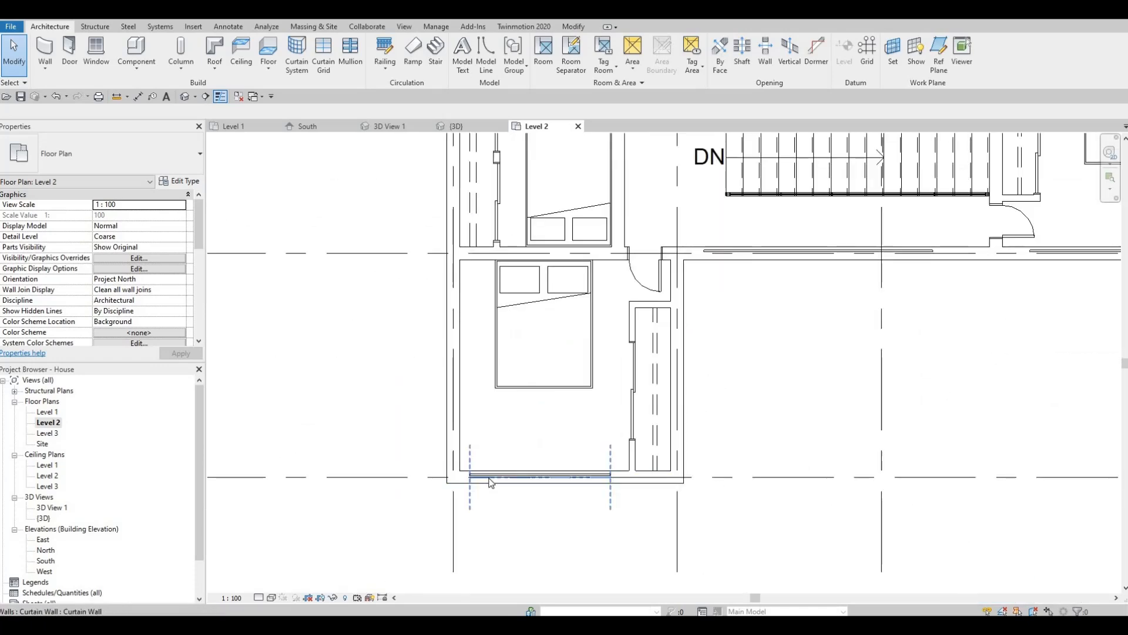
left_click(489, 477)
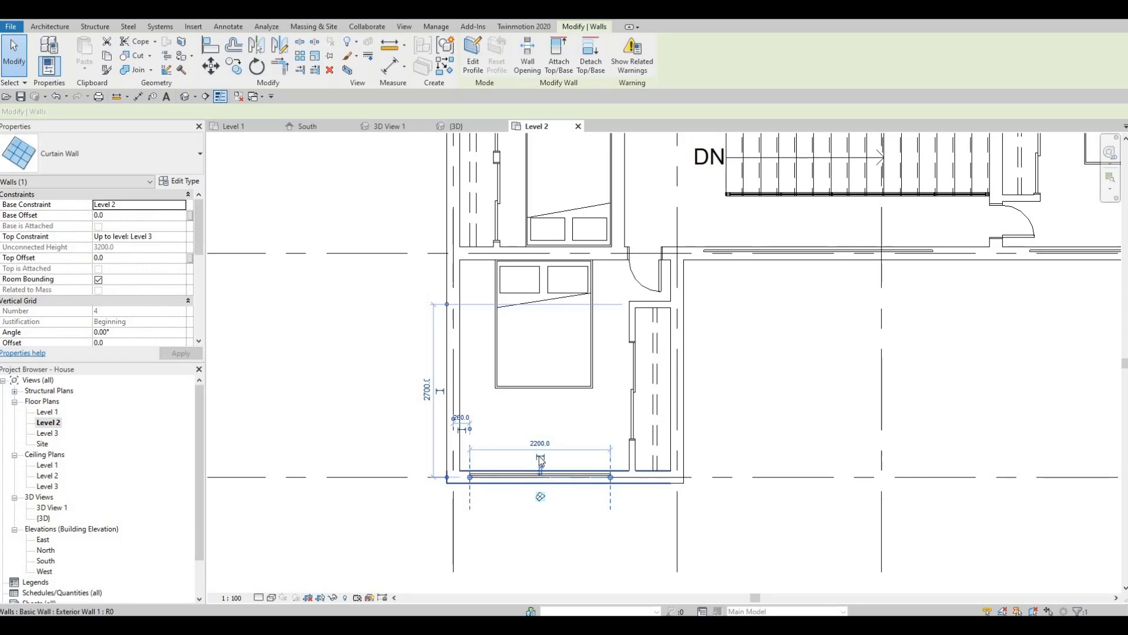
key("Escape")
scroll(529, 411, "down", 4)
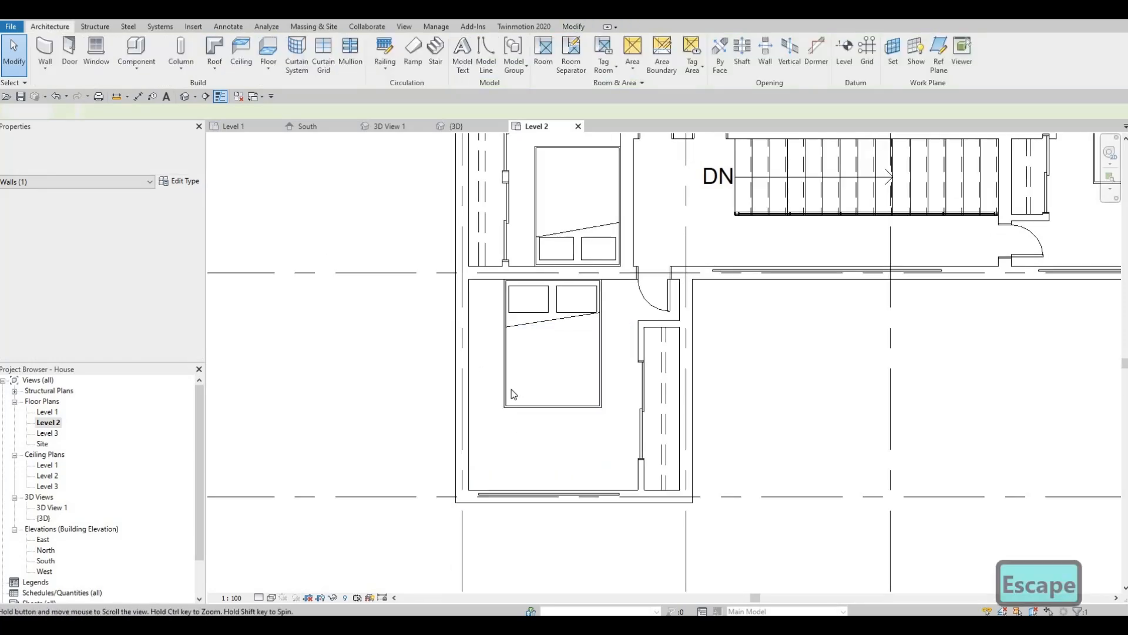
middle_click_drag(545, 276, 538, 341)
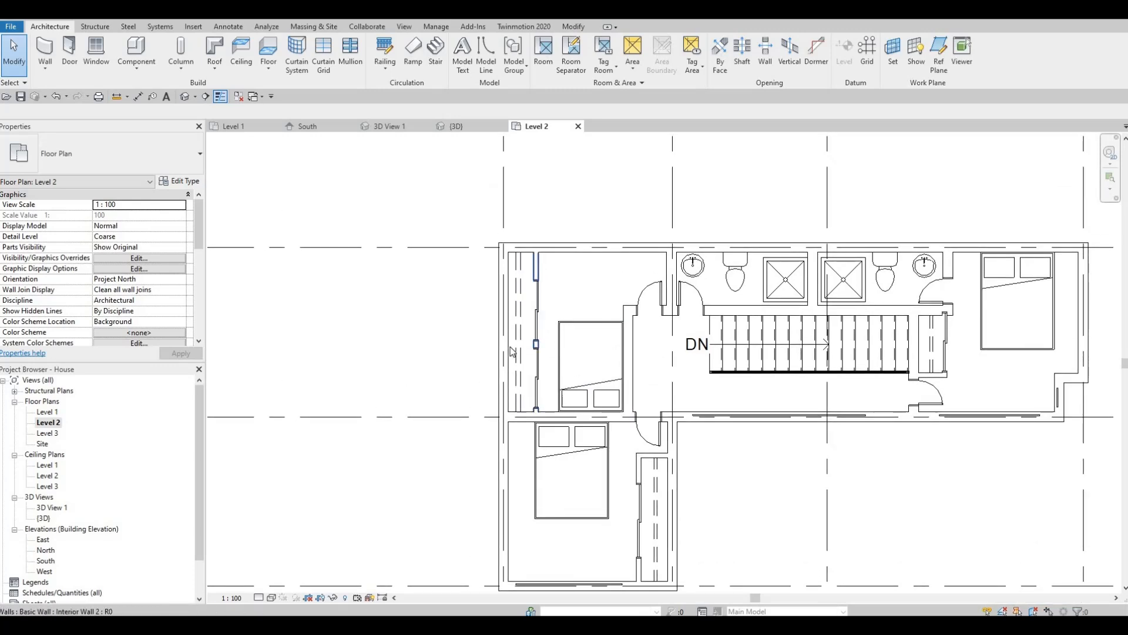
Draw a Curtain Wall about 2245 mm long in the northwest bedroom's north exterior wall and flip it to the interior side
scroll(511, 351, "up", 2)
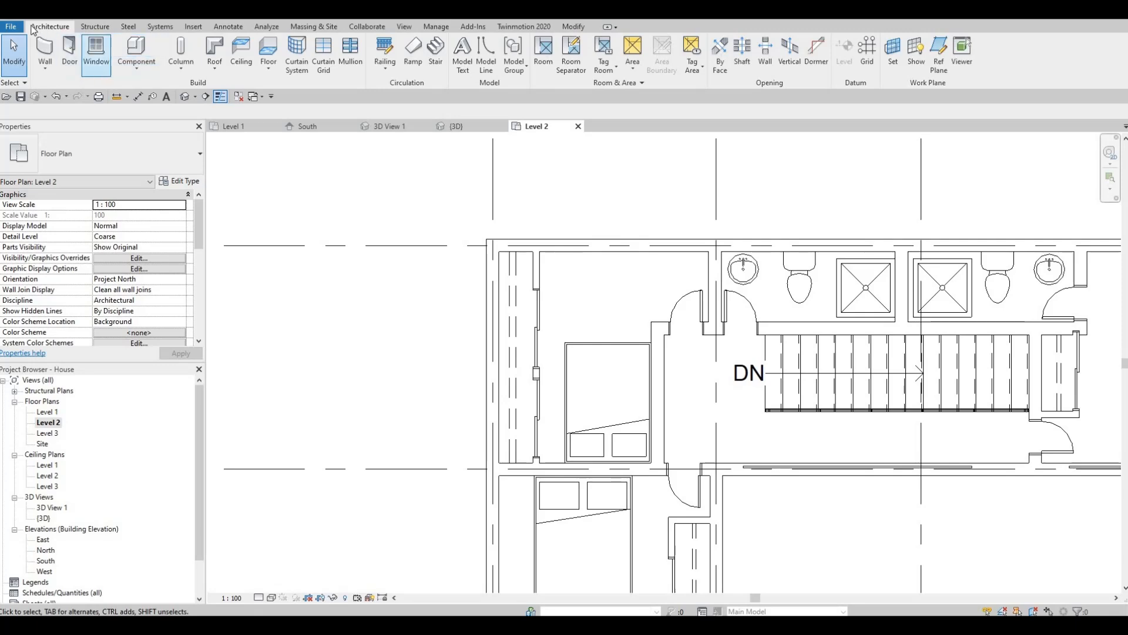
left_click(45, 68)
left_click(71, 91)
left_click(117, 160)
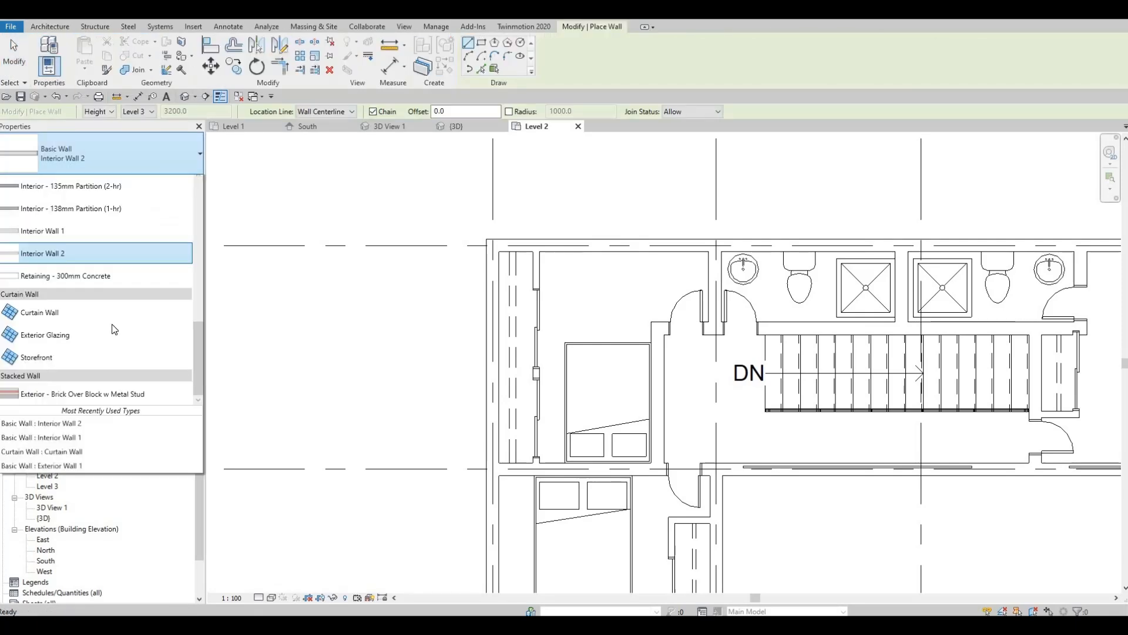
left_click(93, 331)
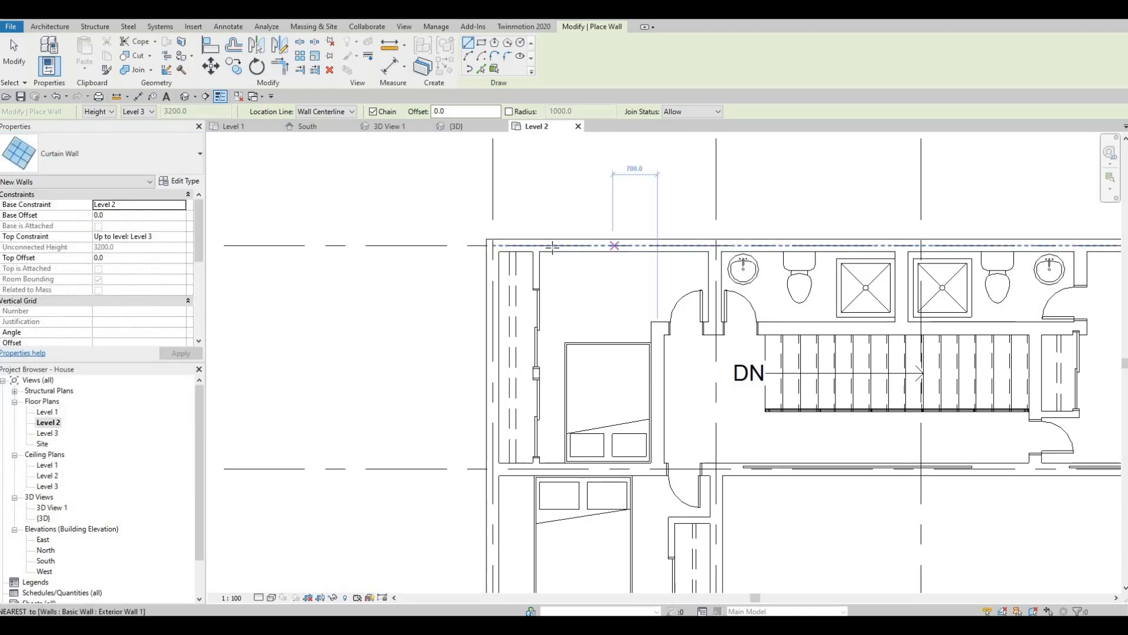
left_click(550, 245)
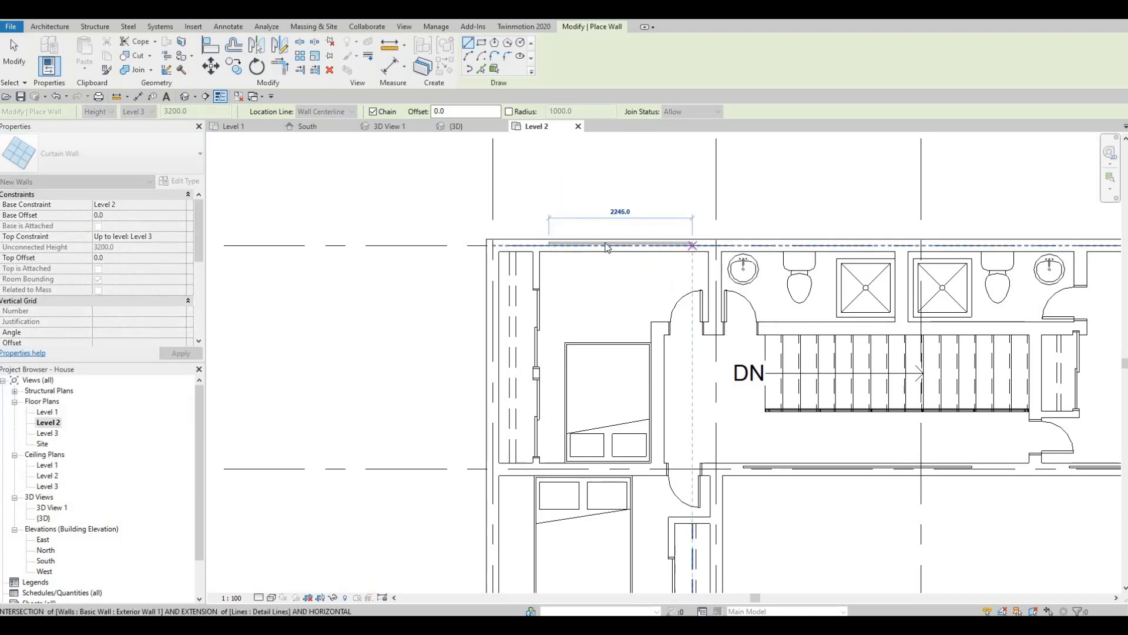
left_click(692, 243)
key("Escape")
key("Escape")
key("Escape")
left_click(617, 243)
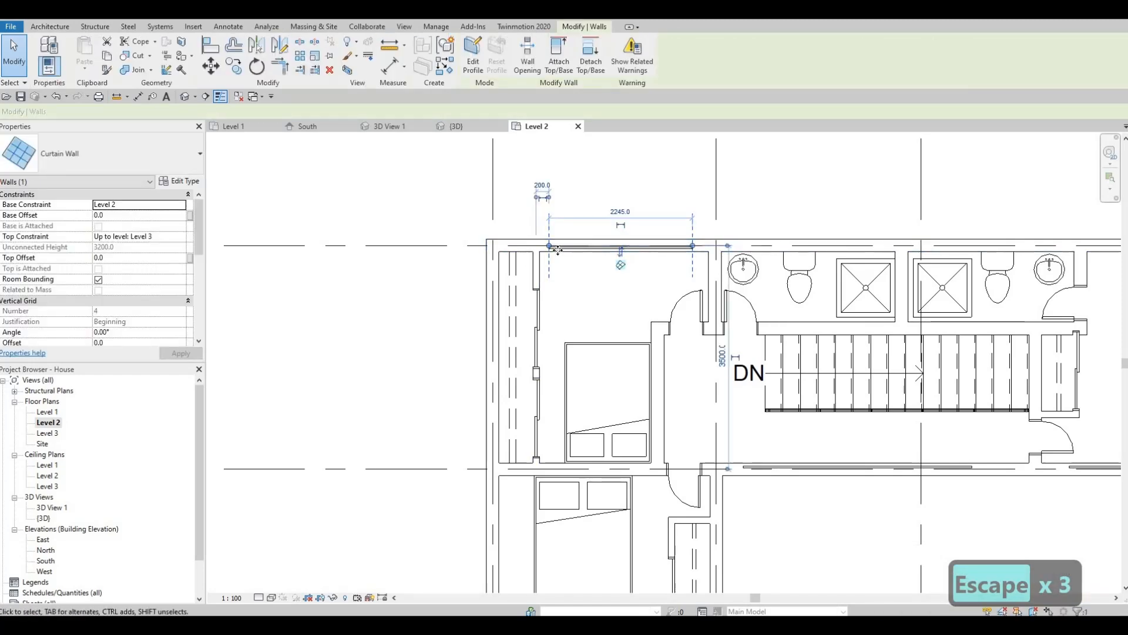
Examine the new curtain wall and the remaining exterior walls around the Level 2 plan
scroll(557, 248, "up", 5)
scroll(586, 249, "down", 6)
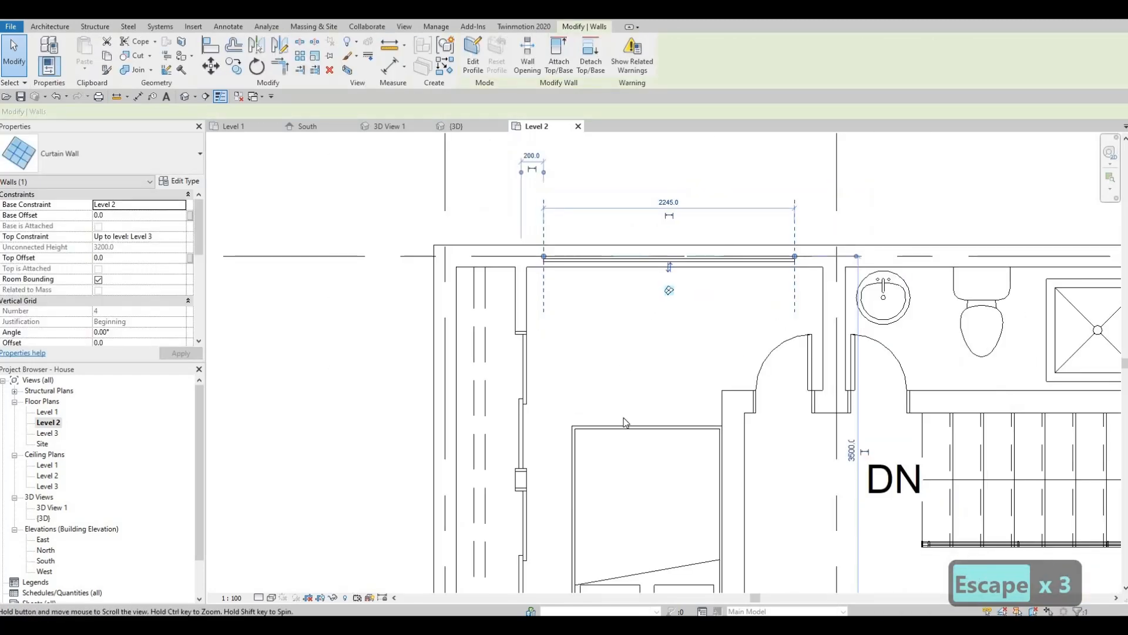
scroll(676, 261, "up", 5)
middle_click_drag(593, 288, 538, 386)
scroll(693, 256, "down", 3)
scroll(635, 295, "down", 2)
scroll(538, 387, "down", 3)
middle_click_drag(501, 324, 508, 330)
scroll(508, 331, "up", 2)
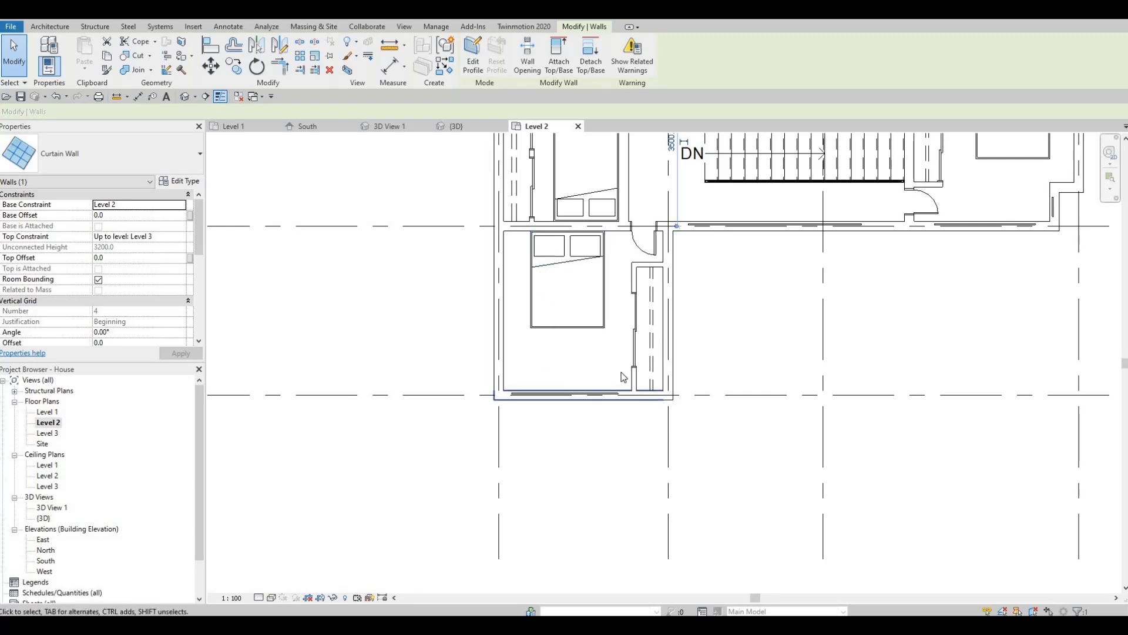
scroll(557, 365, "down", 2)
middle_click_drag(567, 364, 323, 411)
middle_click_drag(605, 344, 659, 455)
scroll(668, 357, "up", 1)
scroll(668, 359, "down", 1)
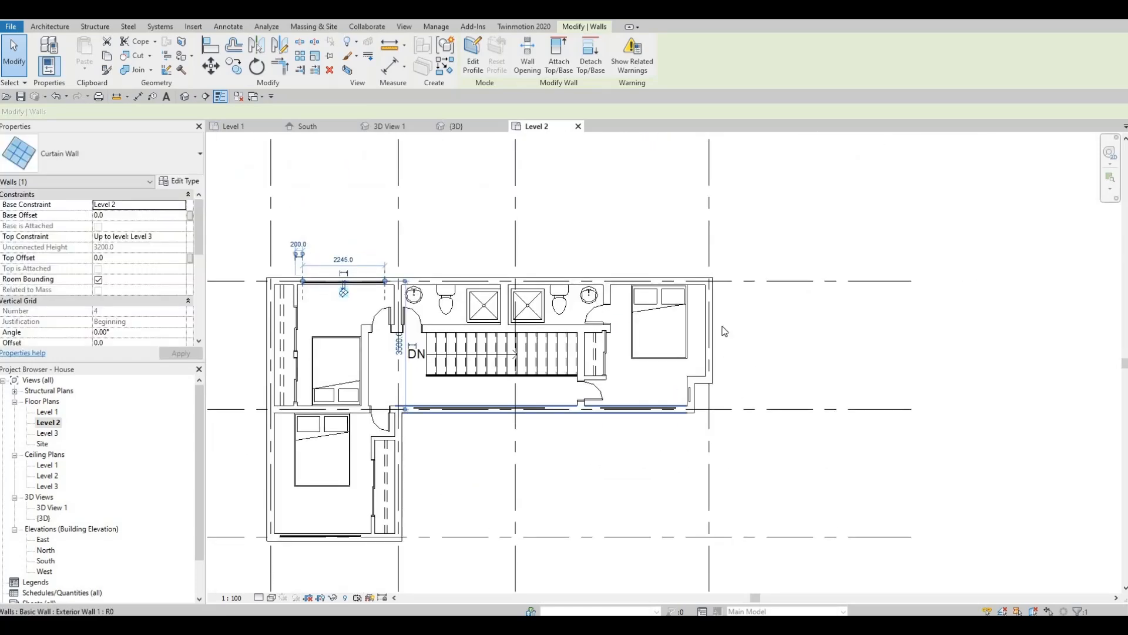
middle_click_drag(725, 331, 765, 300)
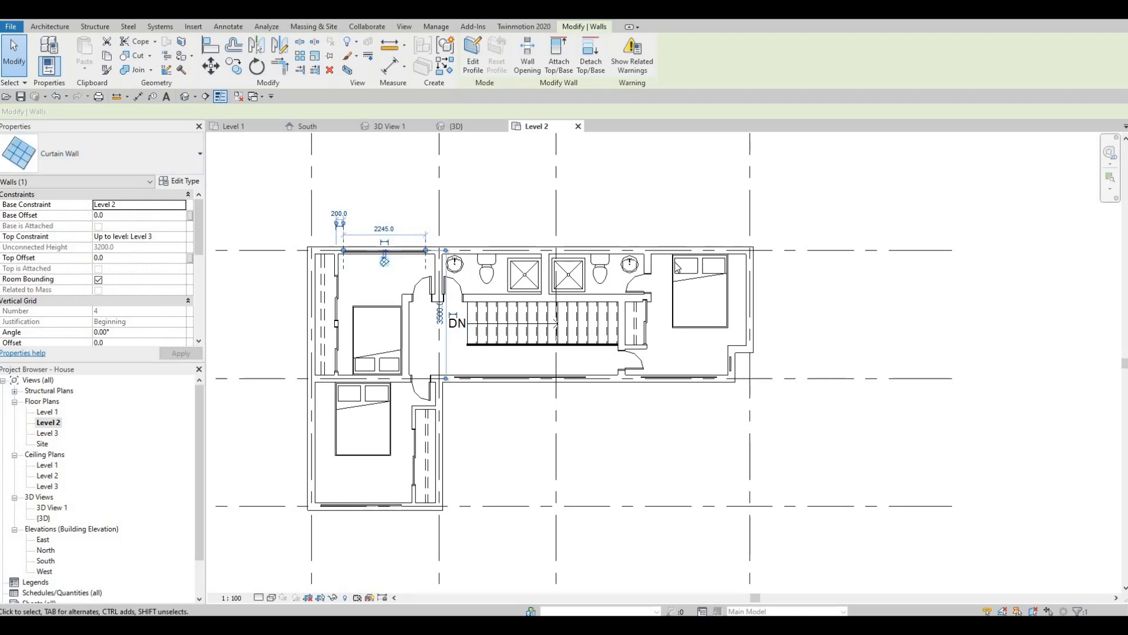
Draw a Curtain Wall about 2100 mm long in the east bedroom's east wall, starting 300 mm from the north gridline, and flip it inward
scroll(750, 267, "up", 3)
left_click(151, 153)
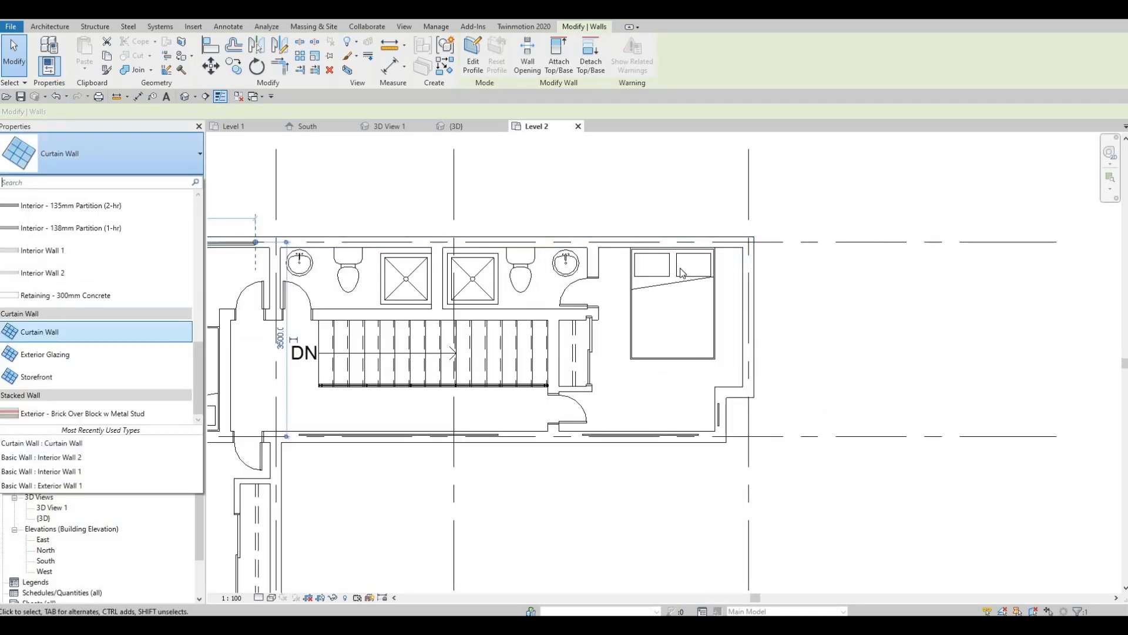
key("Escape")
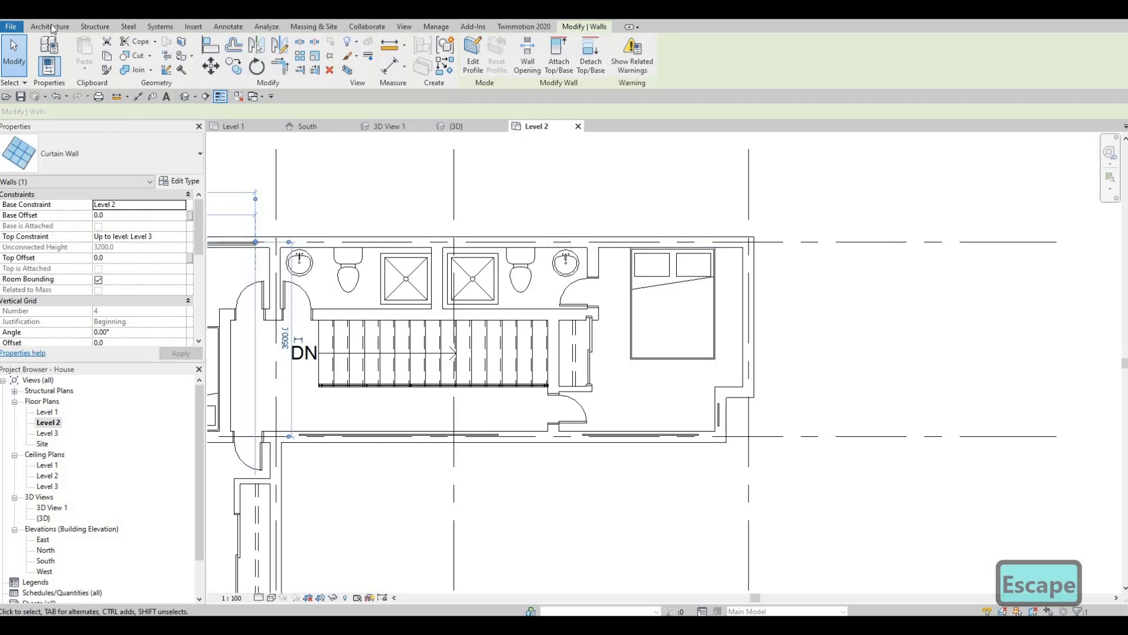
left_click(50, 26)
key("Escape")
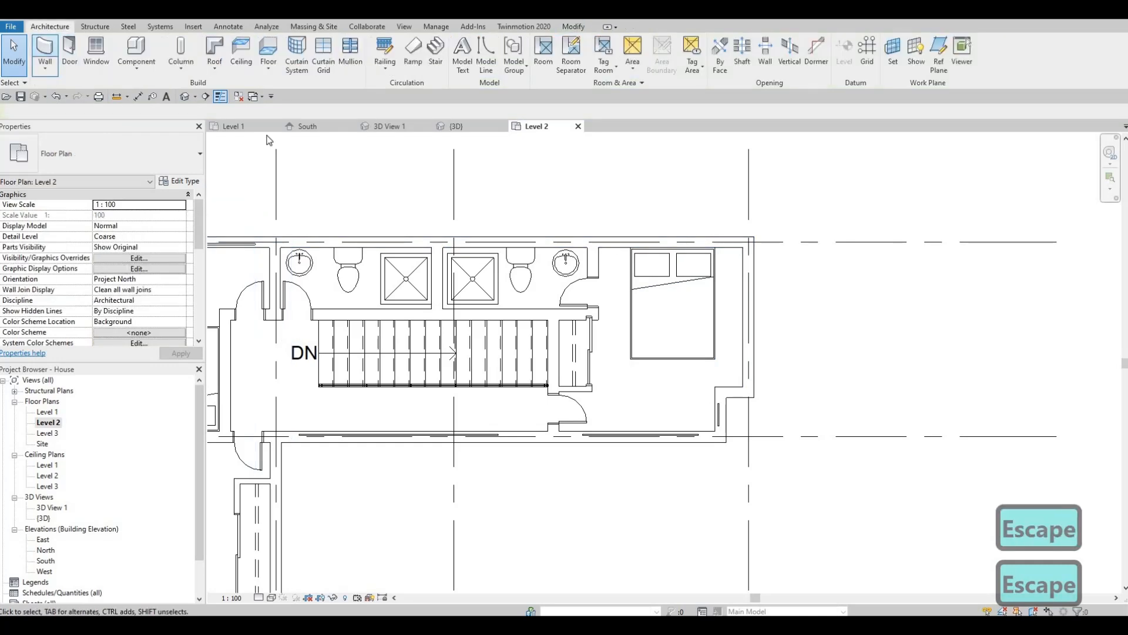
left_click(15, 52)
left_click(750, 259)
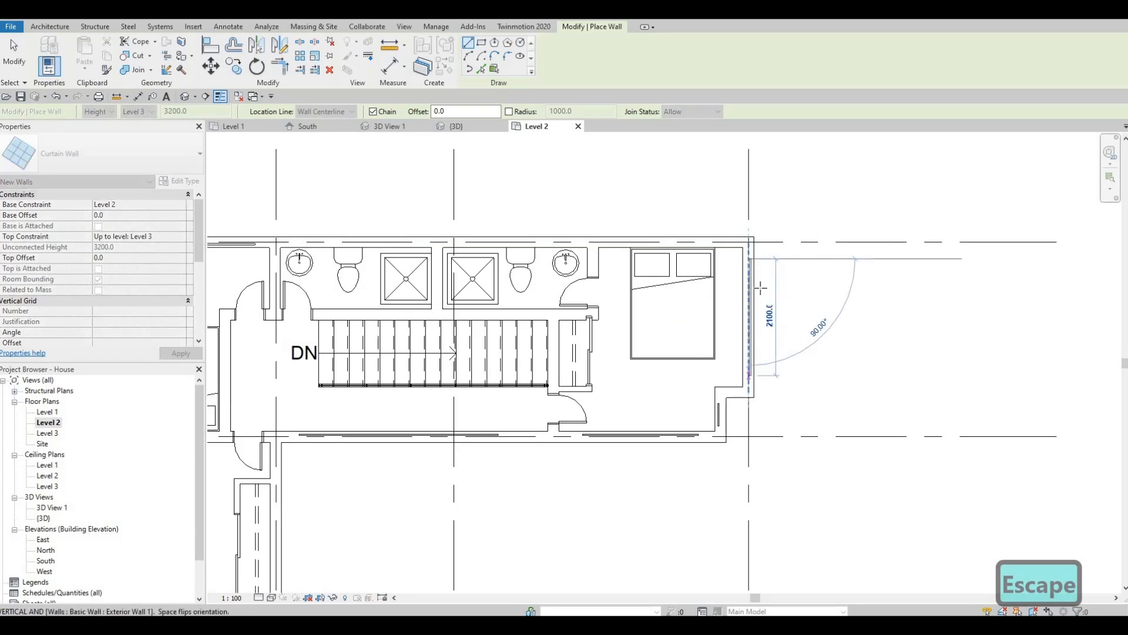
key("Escape")
scroll(745, 267, "up", 3)
left_click(751, 343)
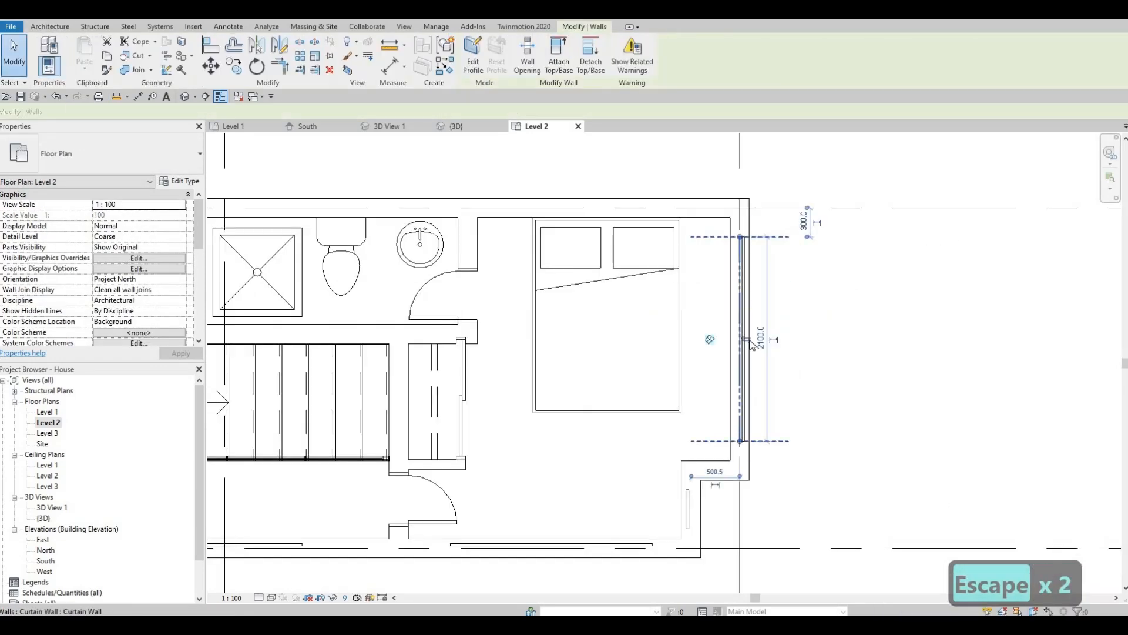
scroll(753, 294, "down", 5)
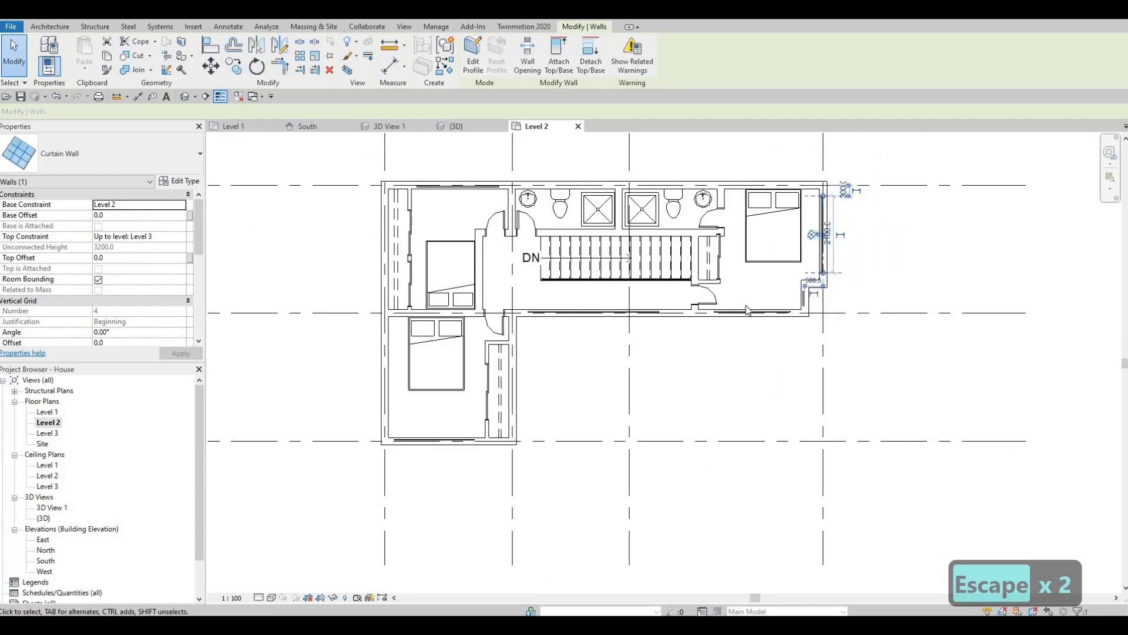
key("Escape")
scroll(637, 298, "up", 1)
scroll(623, 294, "down", 1)
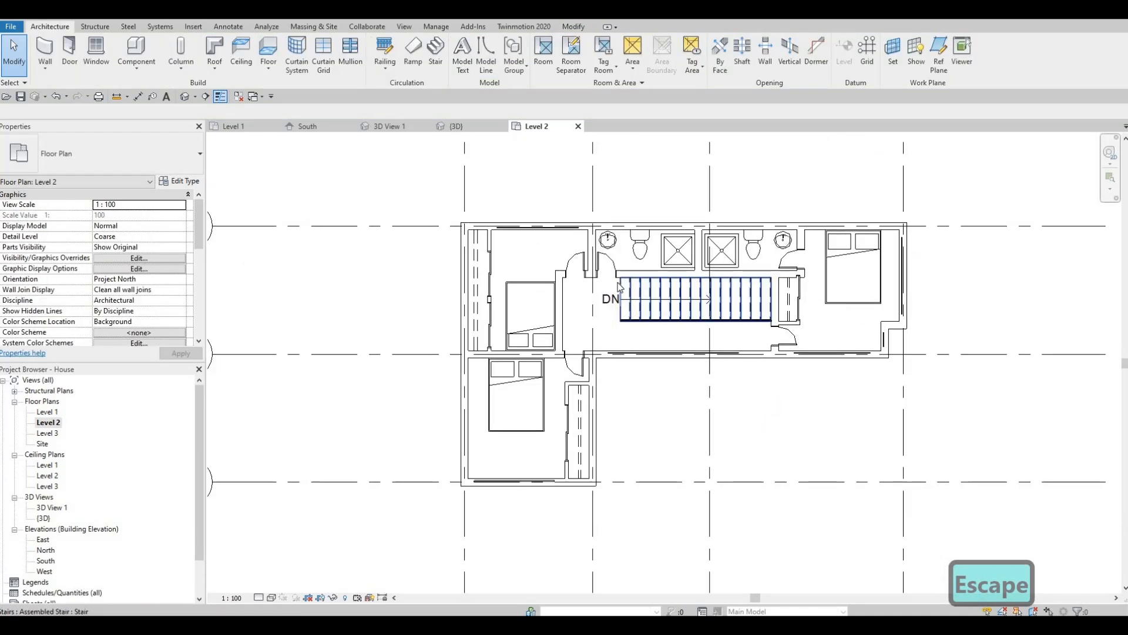
Draw a Curtain Wall about 640 mm long in the north exterior wall behind the west bathroom's toilet
scroll(587, 261, "up", 2)
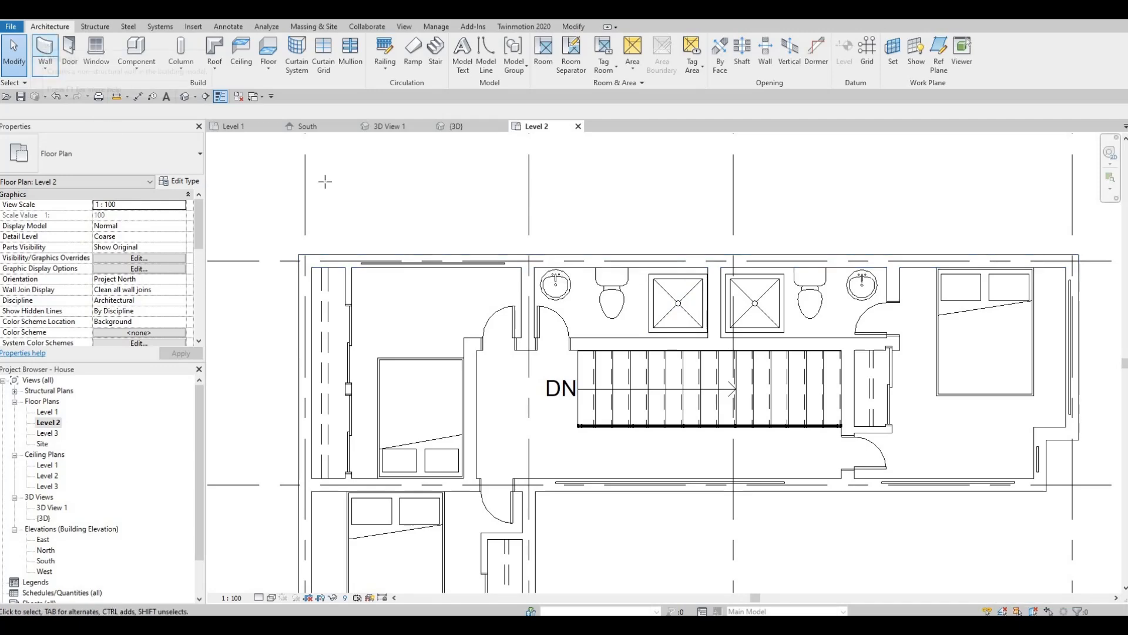
key("w")
key("a")
scroll(583, 259, "up", 2)
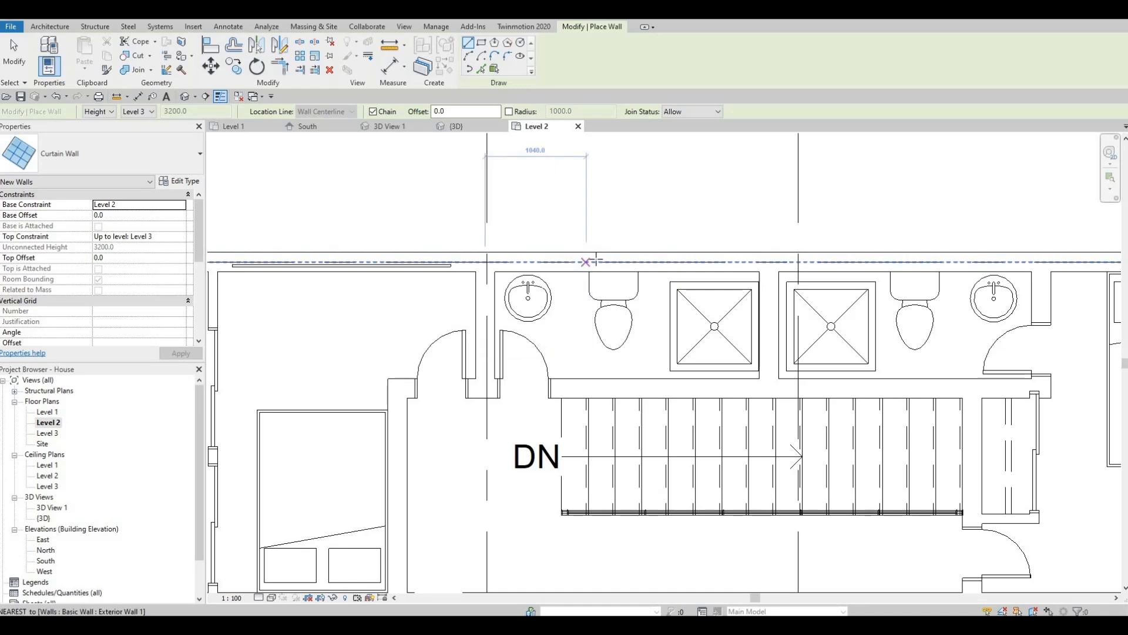
left_click(583, 259)
left_click(646, 258)
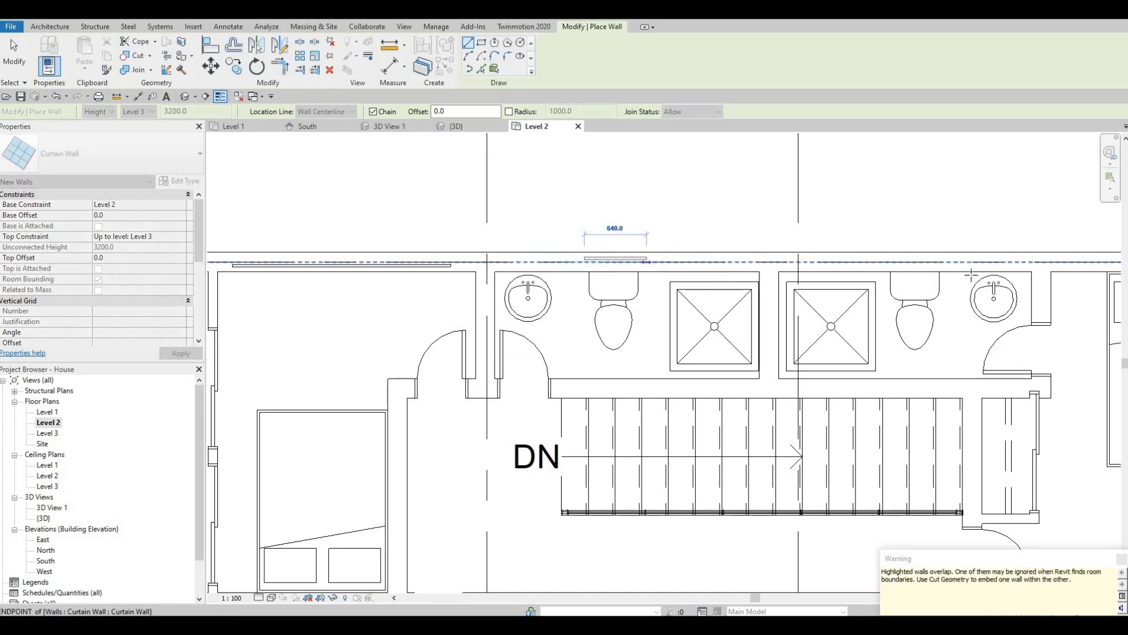
key("Escape")
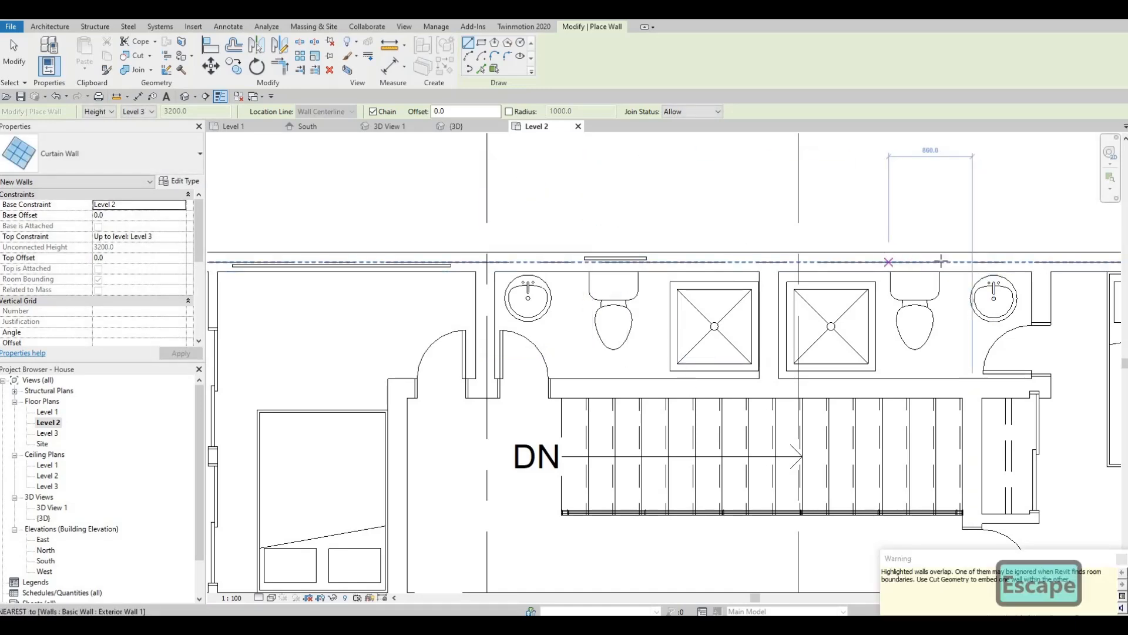
Draw a similar short Curtain Wall behind the east bathroom's toilet and flip both bathroom curtain walls to the interior side
left_click(940, 261)
key("Escape")
key("Escape")
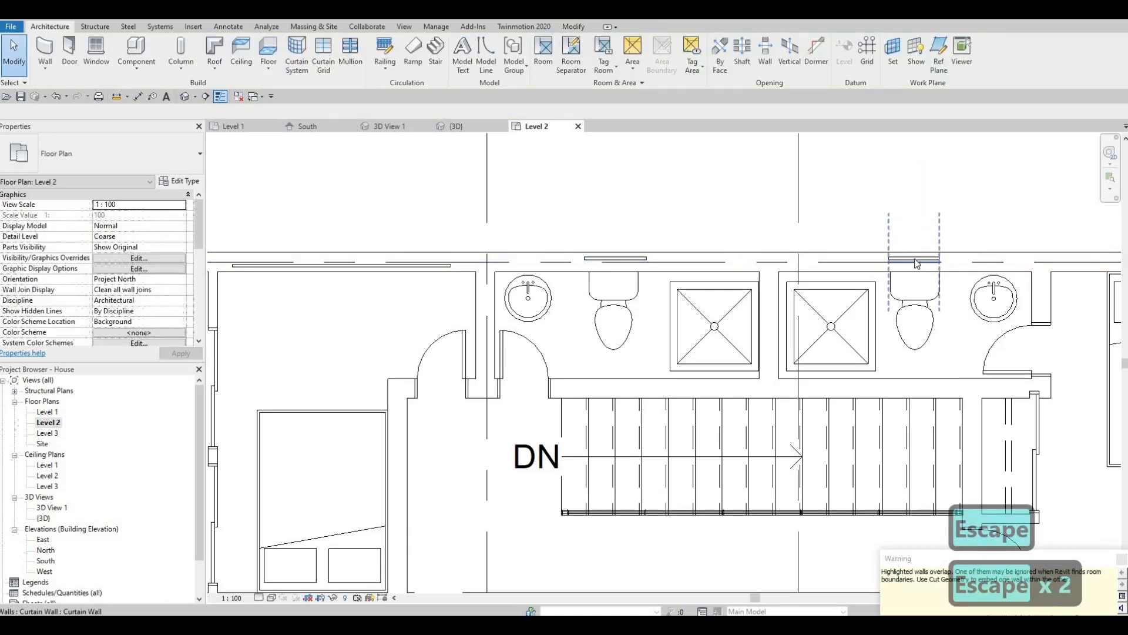
left_click(917, 264)
left_click(614, 257)
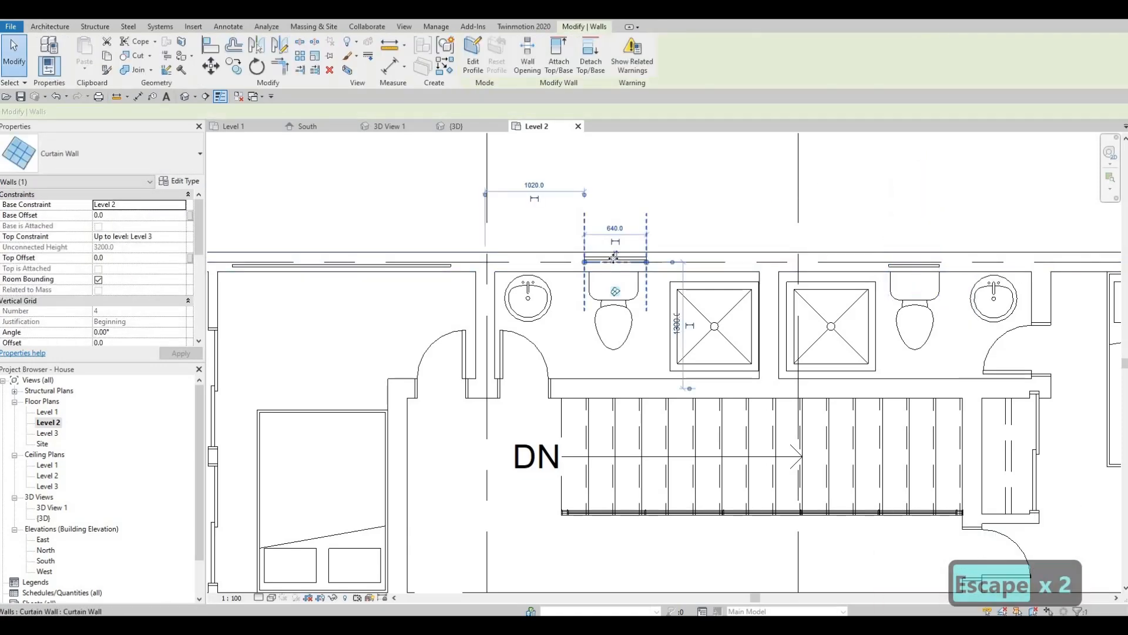
key("Escape")
scroll(675, 283, "down", 4)
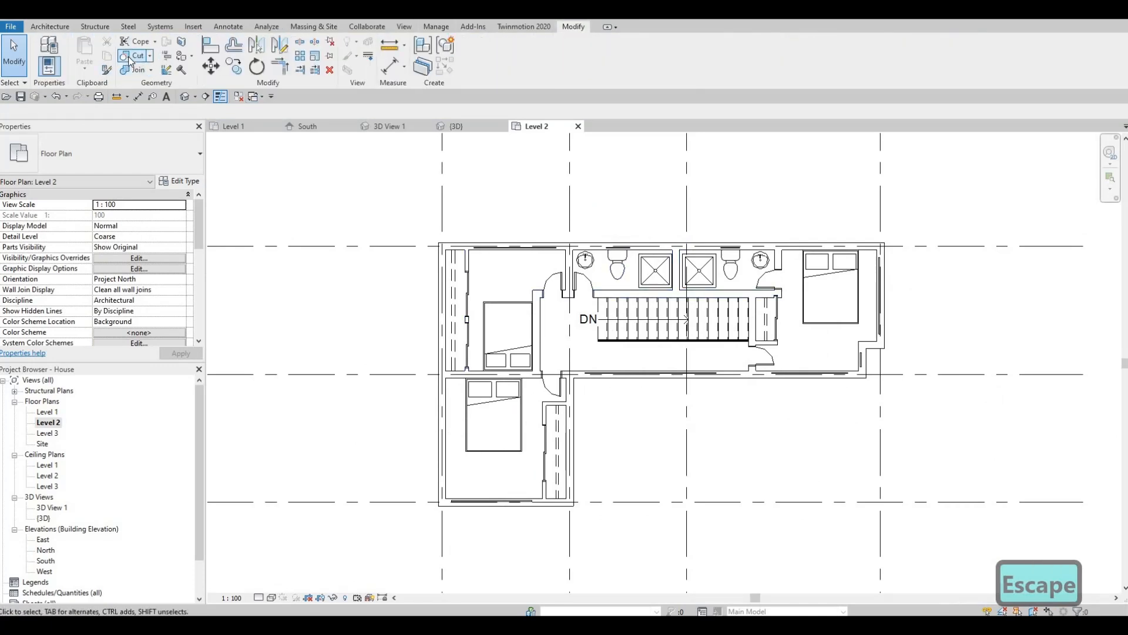
Use Cut Geometry to embed the curtain walls in the northwest bedroom's north wall and the southwest bedroom's south wall
left_click(130, 56)
scroll(470, 245, "up", 2)
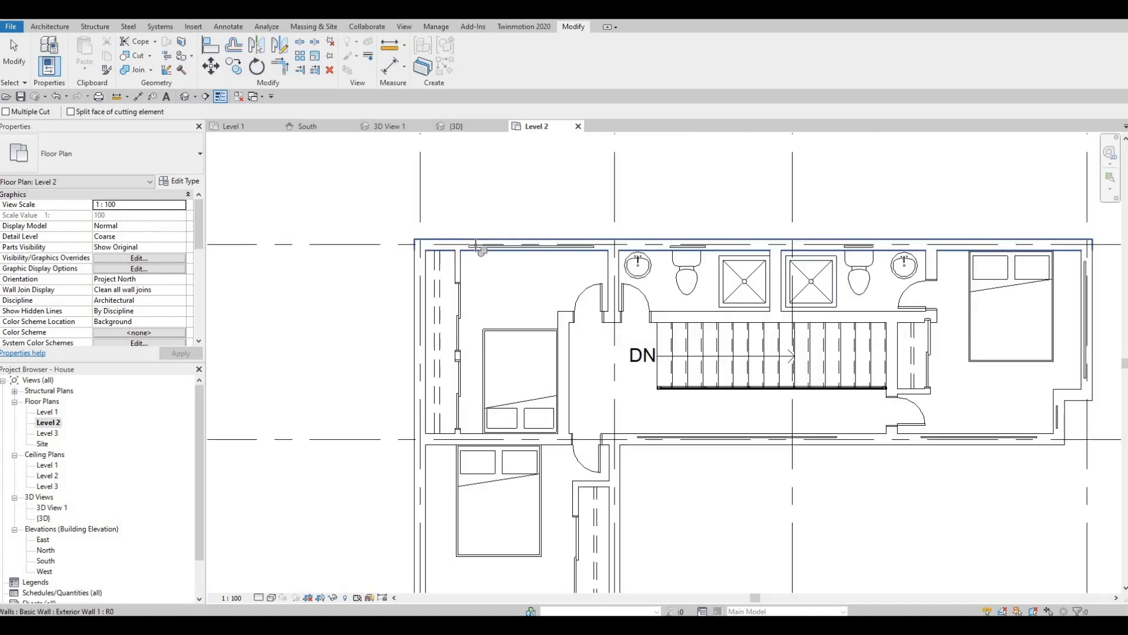
middle_click_drag(434, 448, 434, 372)
middle_click_drag(428, 499, 433, 404)
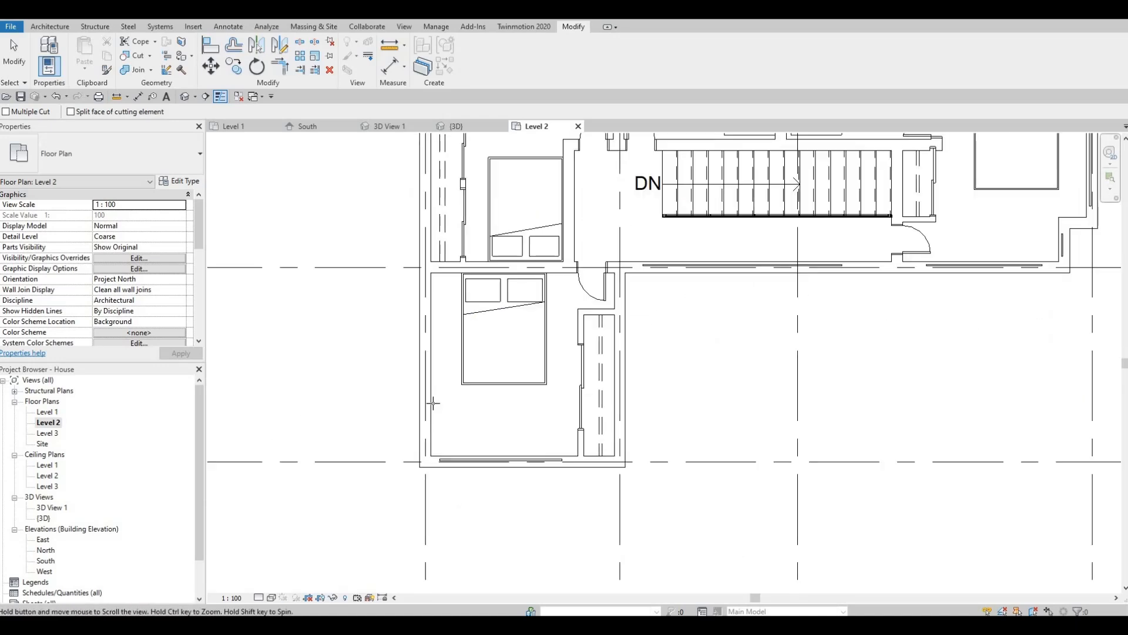
middle_click_drag(448, 462, 451, 403)
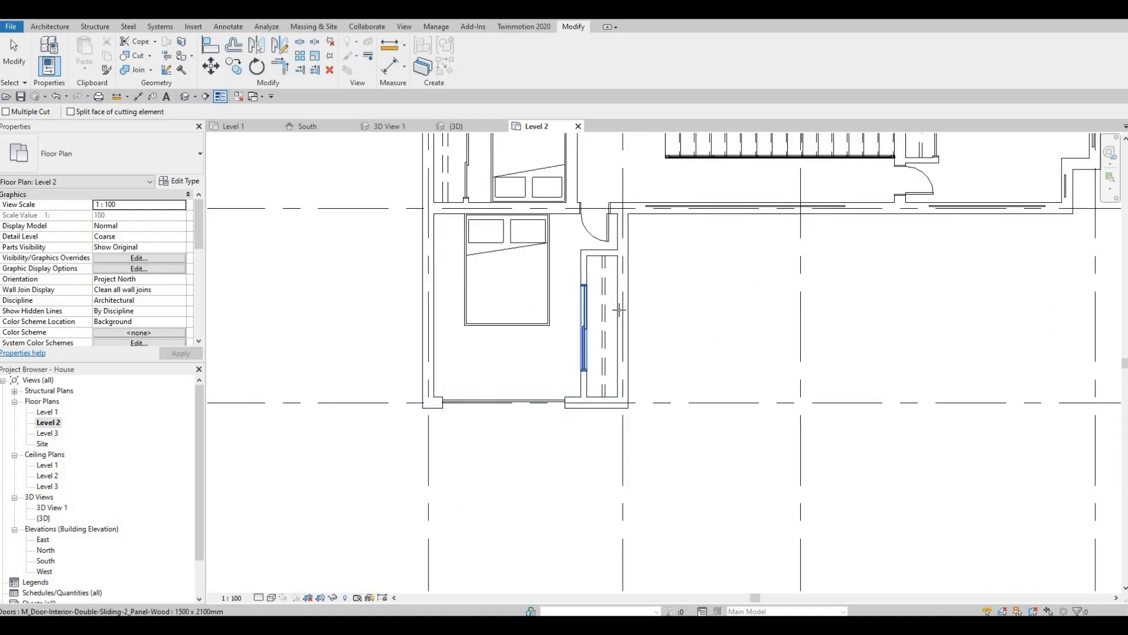
Cut the exterior walls of the corridor, east bedroom and both bathrooms with their curtain walls
middle_click_drag(792, 219, 619, 304)
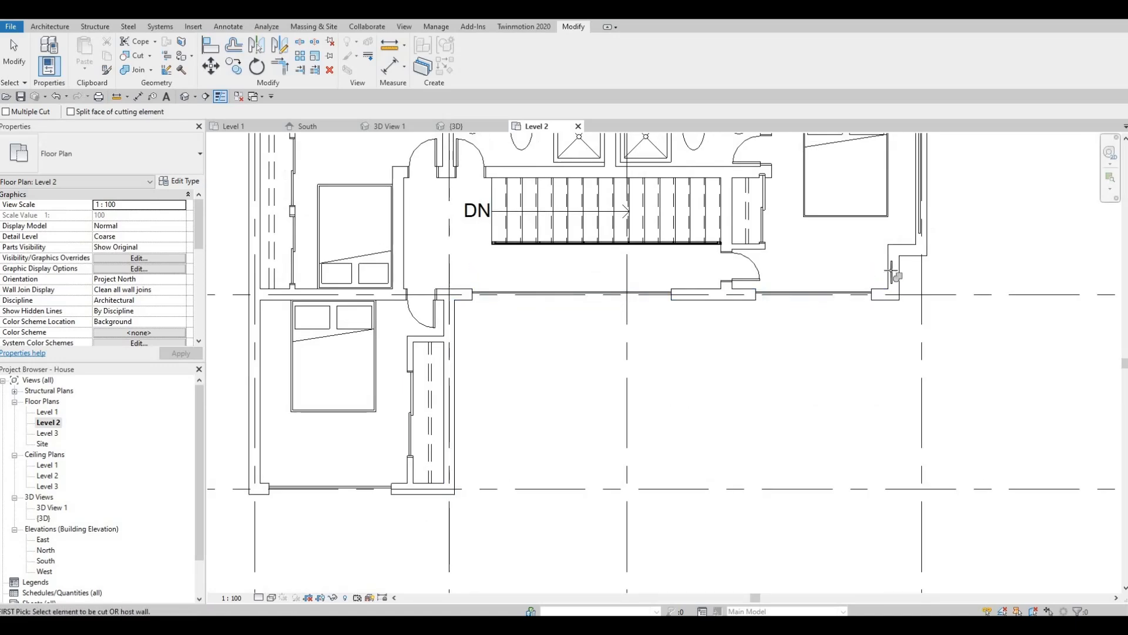
middle_click_drag(903, 170, 851, 318)
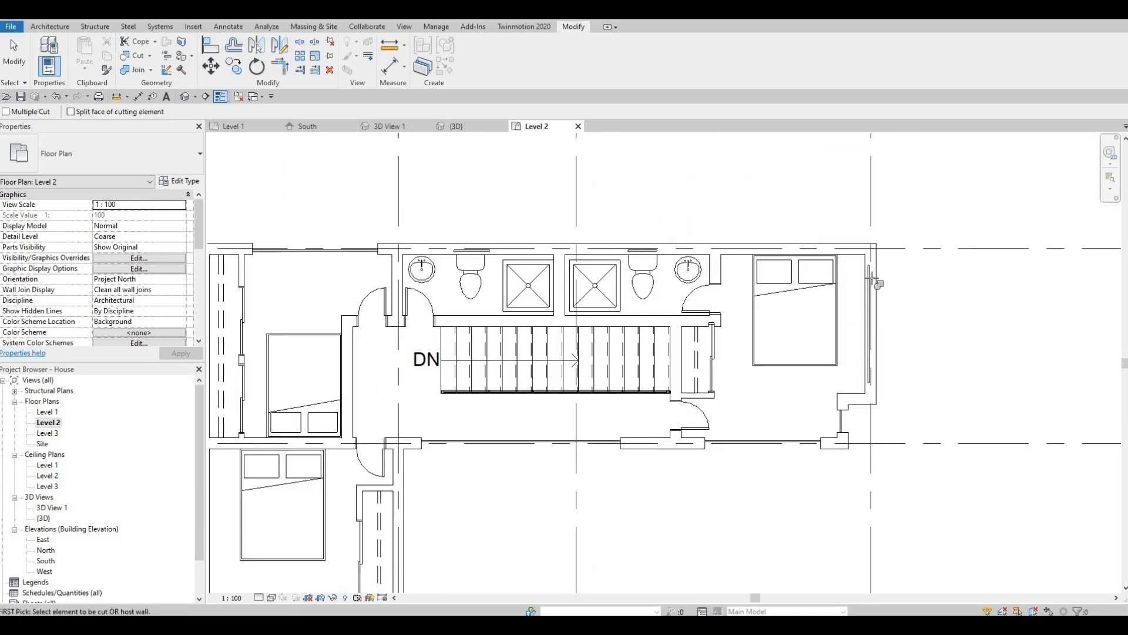
middle_click_drag(807, 355, 845, 427)
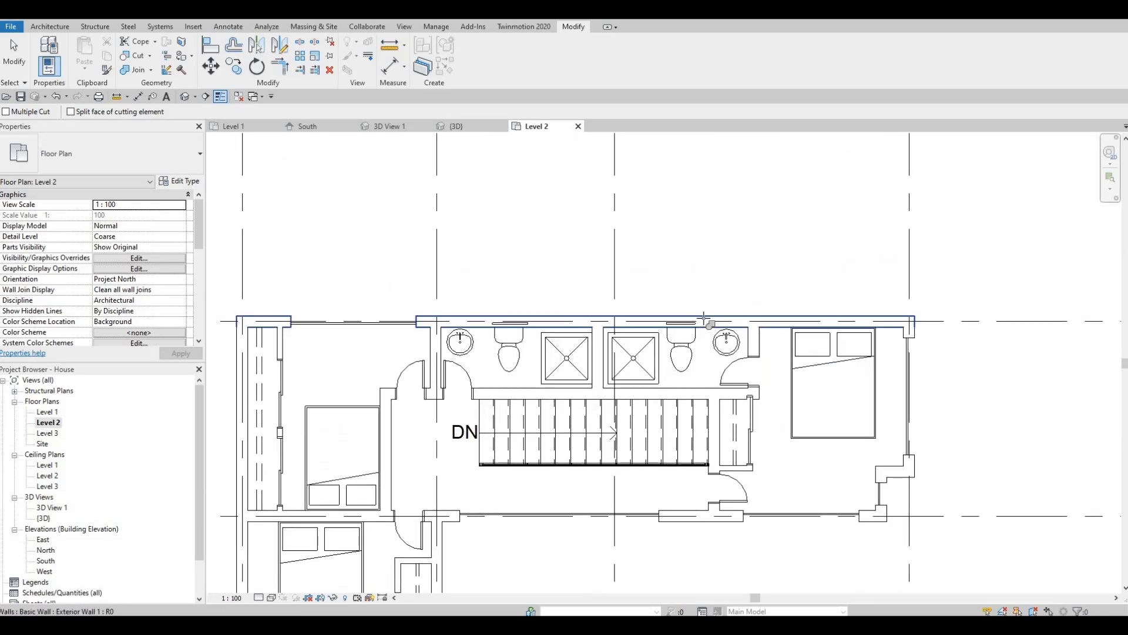
left_click(693, 324)
left_click(536, 321)
scroll(587, 294, "down", 2)
scroll(587, 297, "down", 3)
key("Escape")
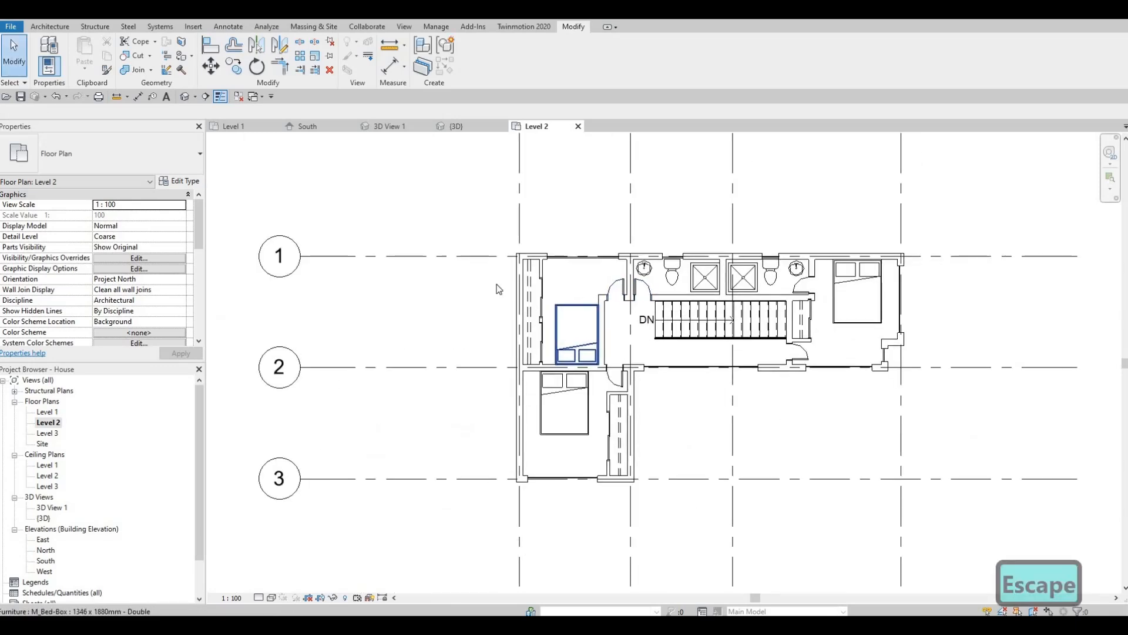
In the {3D} view, raise the base and lower the top of the east bedroom's south curtain wall to form a high strip window
scroll(550, 329, "up", 1)
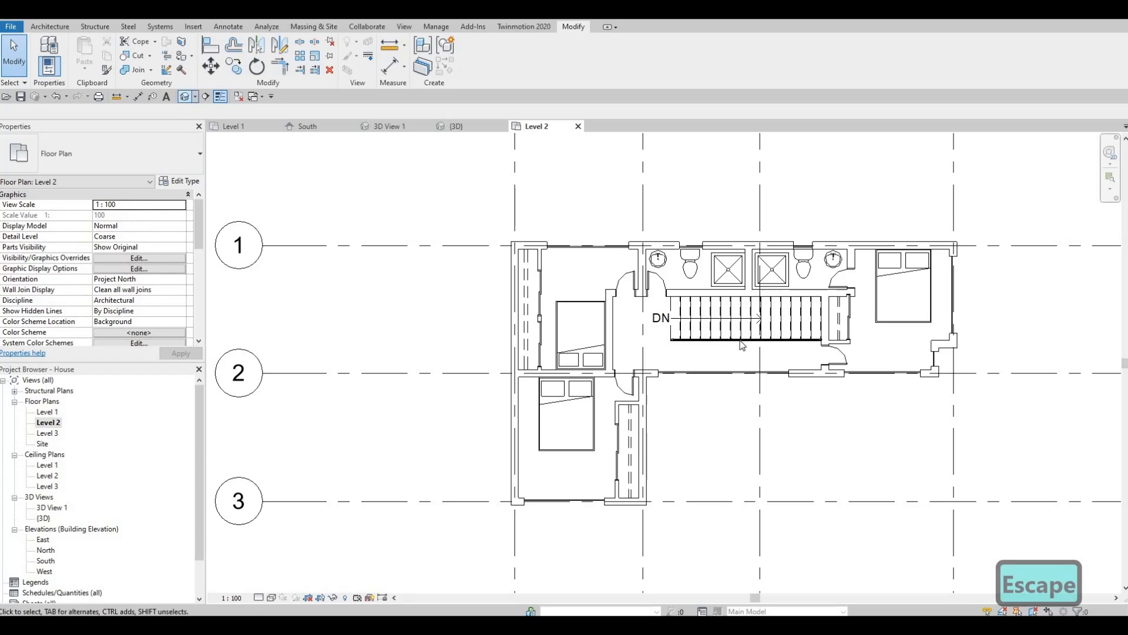
middle_click_drag(685, 406, 617, 405, "shift")
middle_click_drag(719, 365, 683, 302)
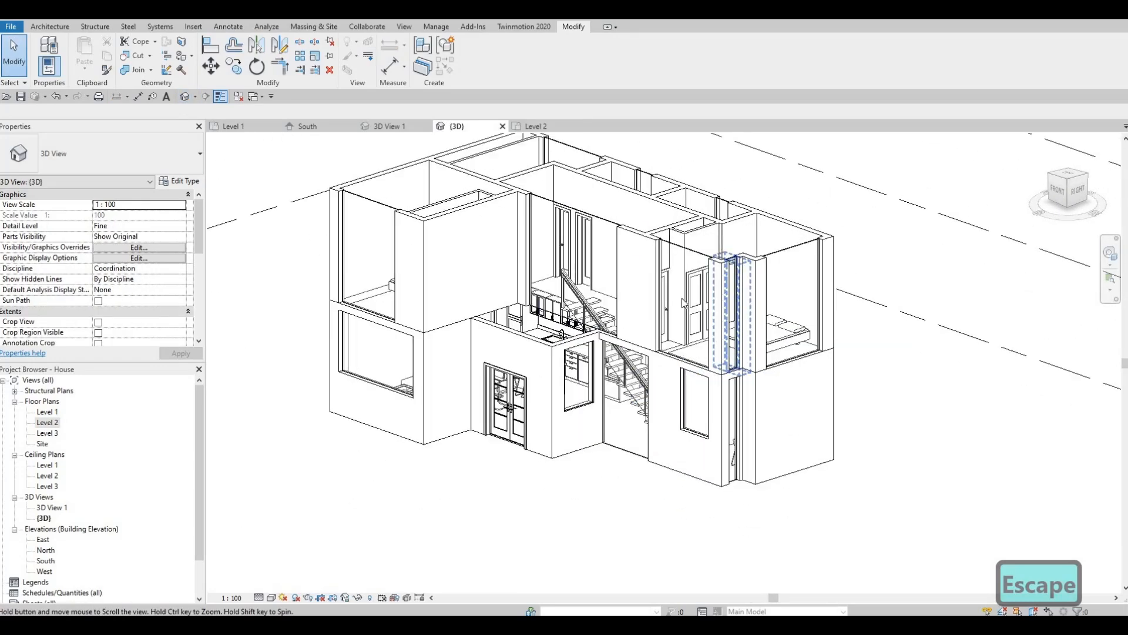
scroll(685, 303, "up", 3)
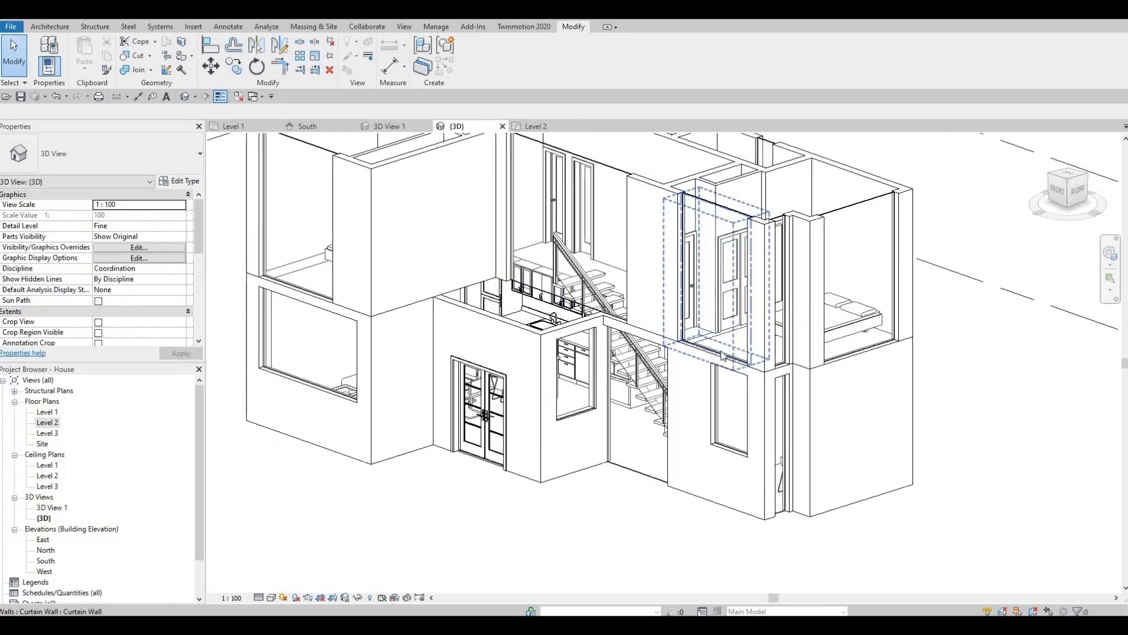
left_click(722, 354)
left_click_drag(723, 228, 716, 257)
key("Escape")
middle_click_drag(712, 232, 711, 287, "shift")
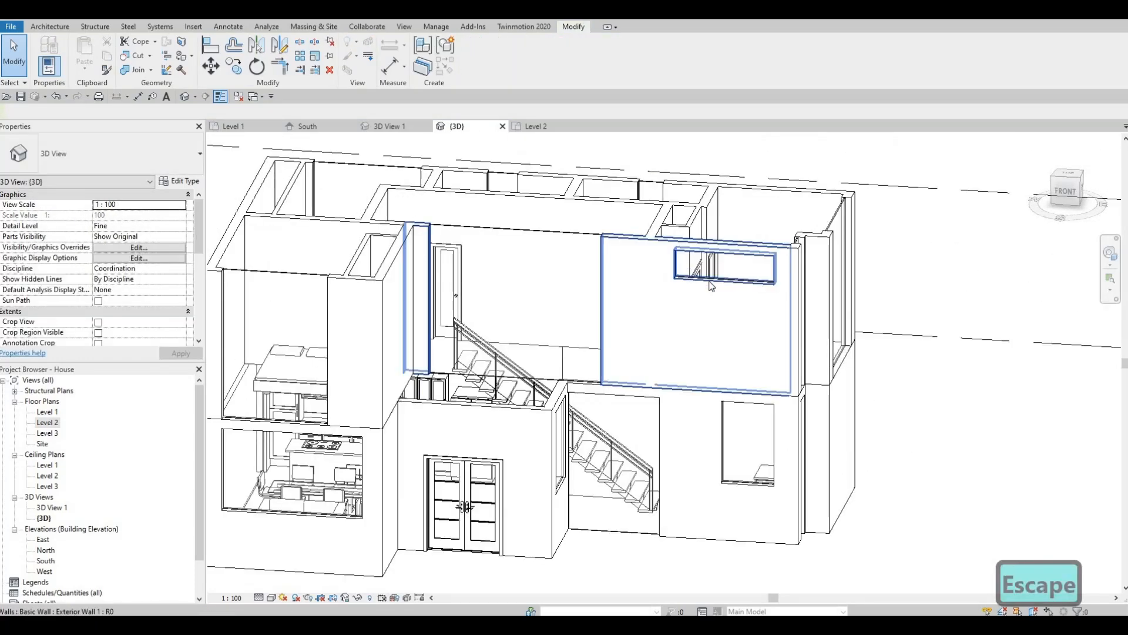
left_click(710, 281)
key("Escape")
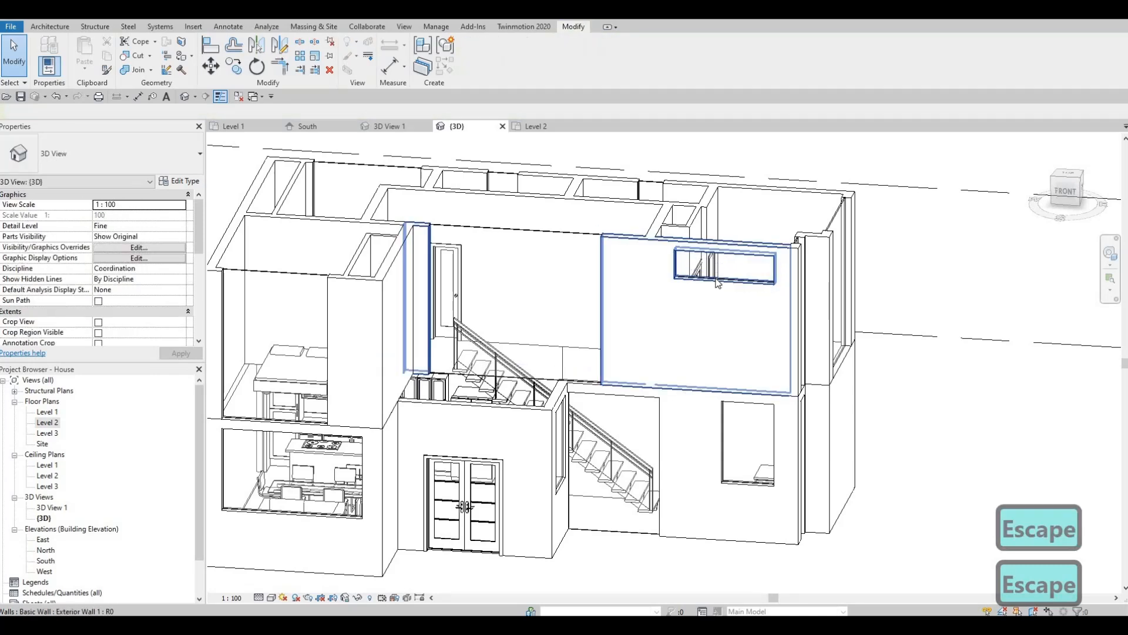
Lower the base of the east bedroom's south strip window to about 2102 mm above Level 2 and bring its top down slightly
left_click(729, 292)
left_click_drag(730, 296, 729, 312)
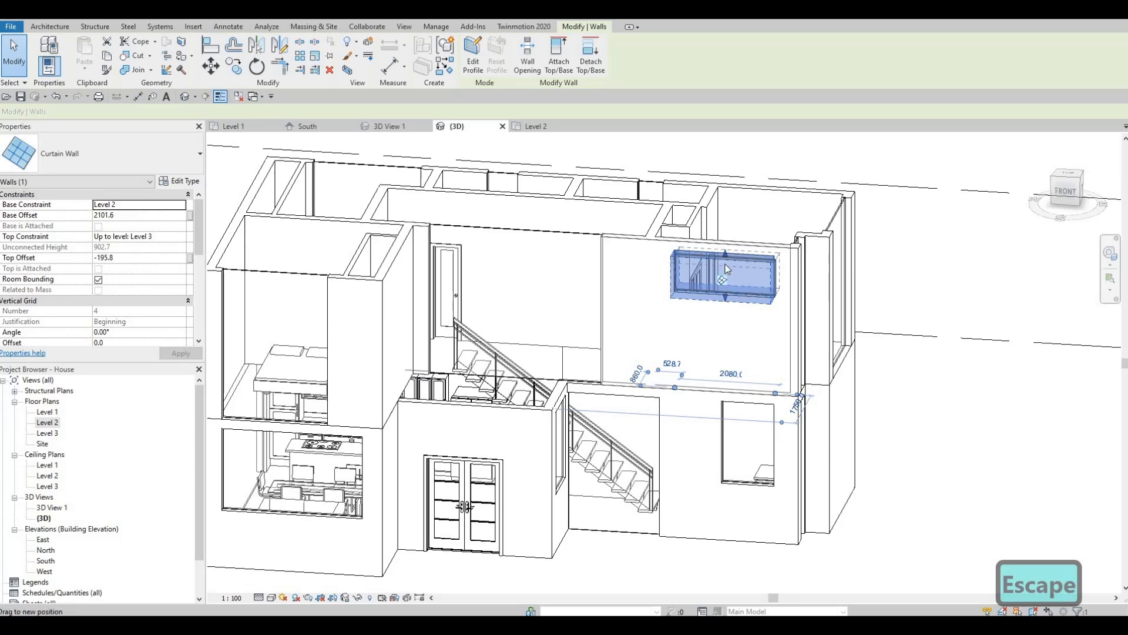
key("Escape")
middle_click_drag(699, 356, 695, 355, "shift")
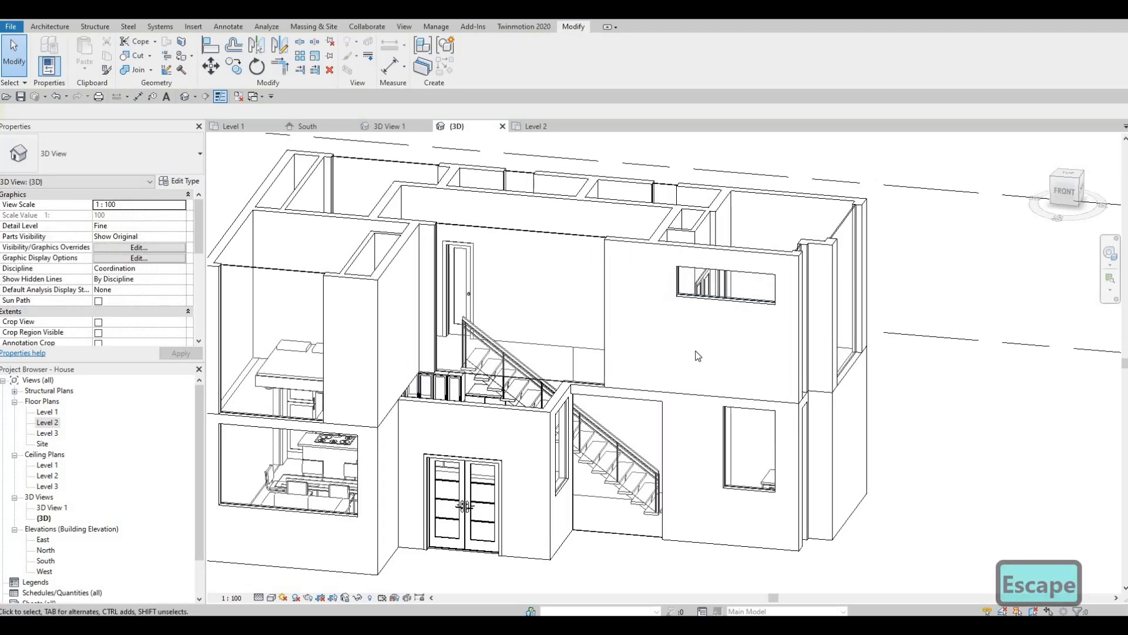
Align the tops of the east bedroom's east curtain wall and both bathroom curtain walls with the top of the south strip window
key("a")
key("l")
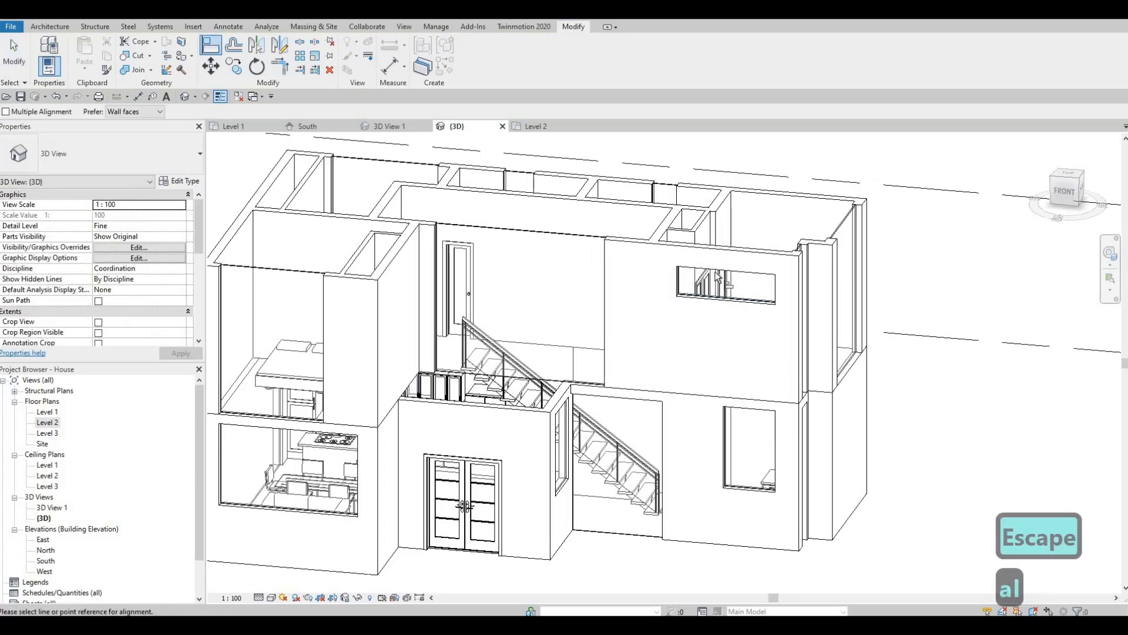
middle_click_drag(709, 341, 769, 301, "shift")
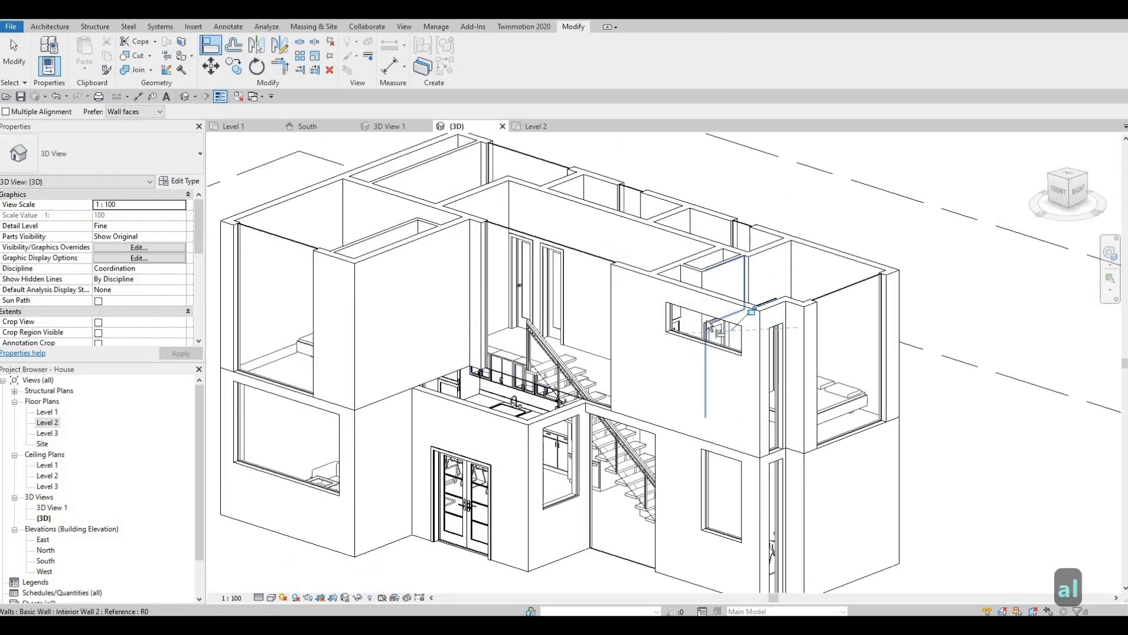
left_click(847, 287)
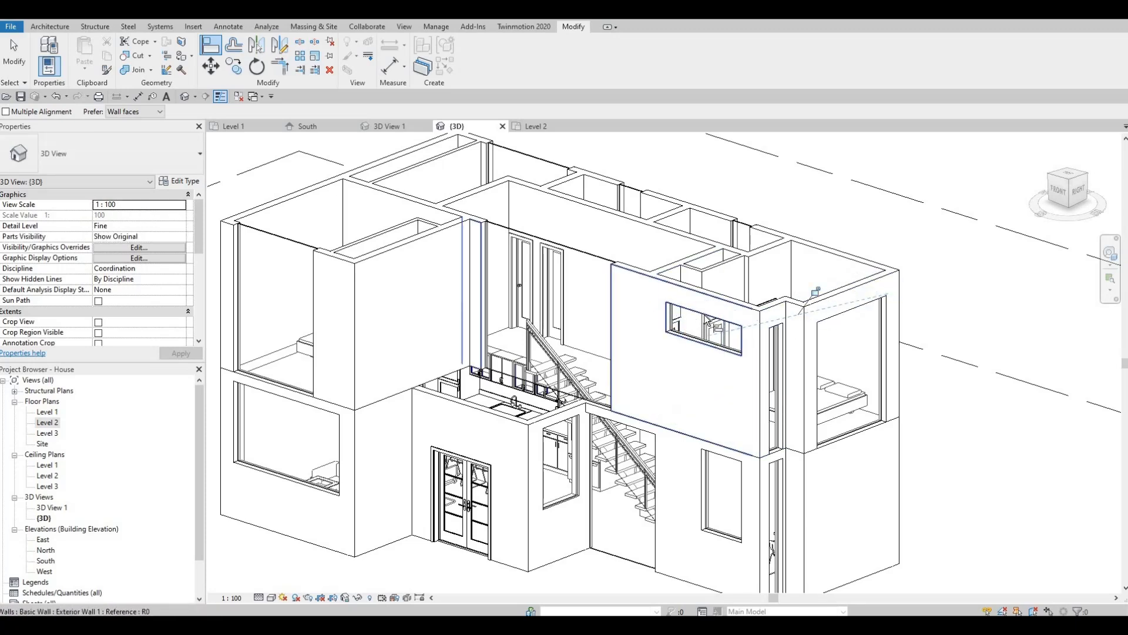
left_click(746, 225)
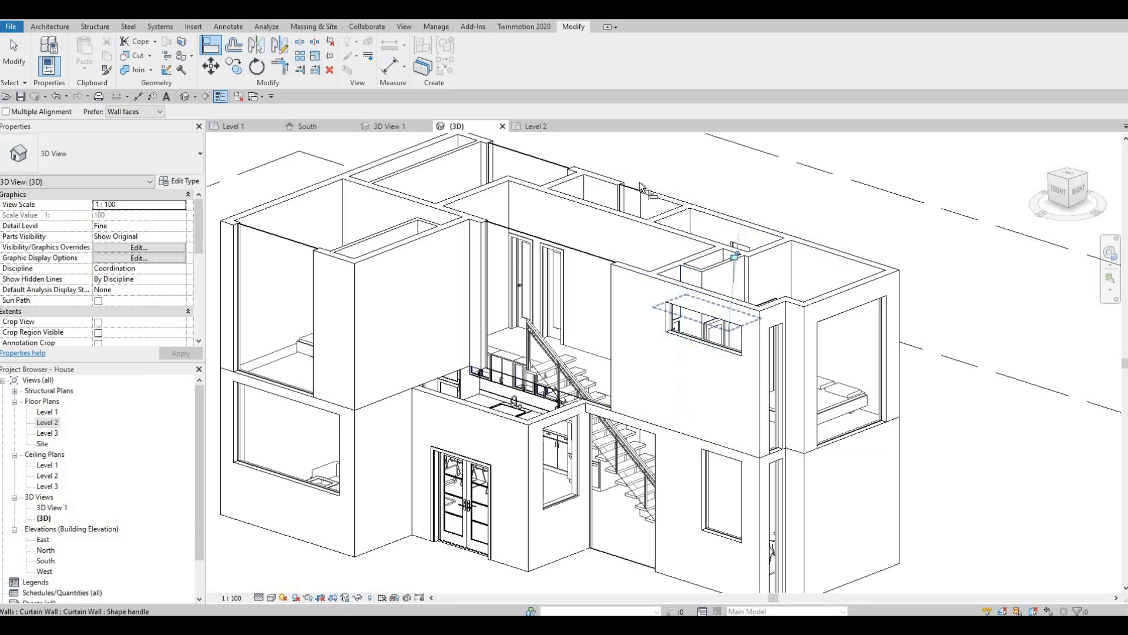
left_click(668, 272)
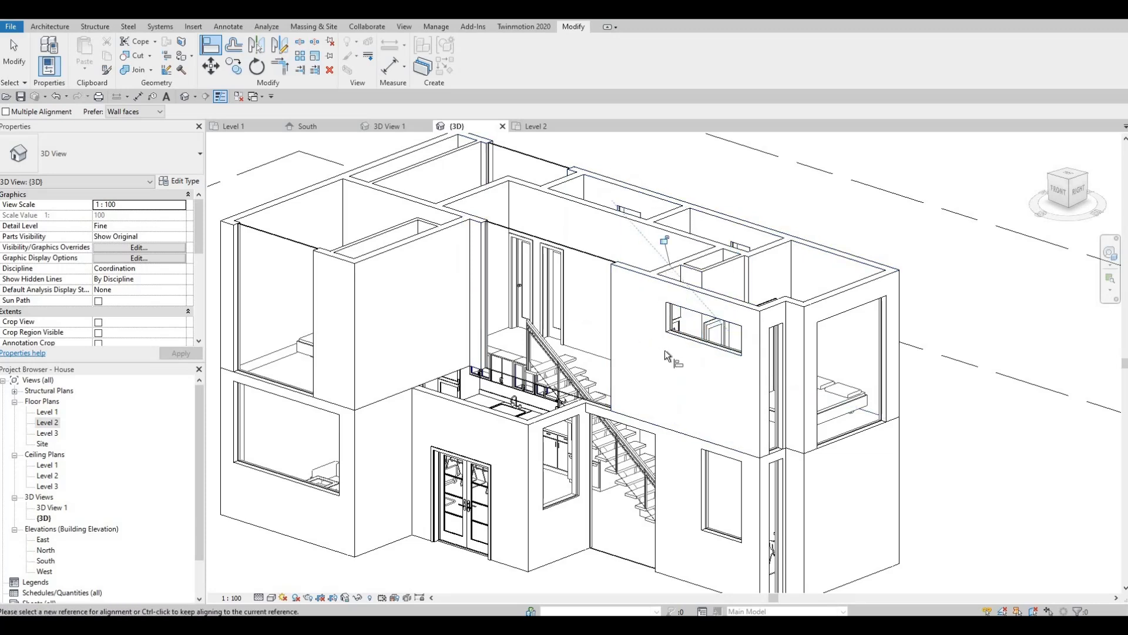
Align the bases of both bathroom curtain walls with the base of the east bedroom's strip window
left_click(694, 348)
middle_click_drag(693, 348, 581, 511, "shift")
left_click(574, 420)
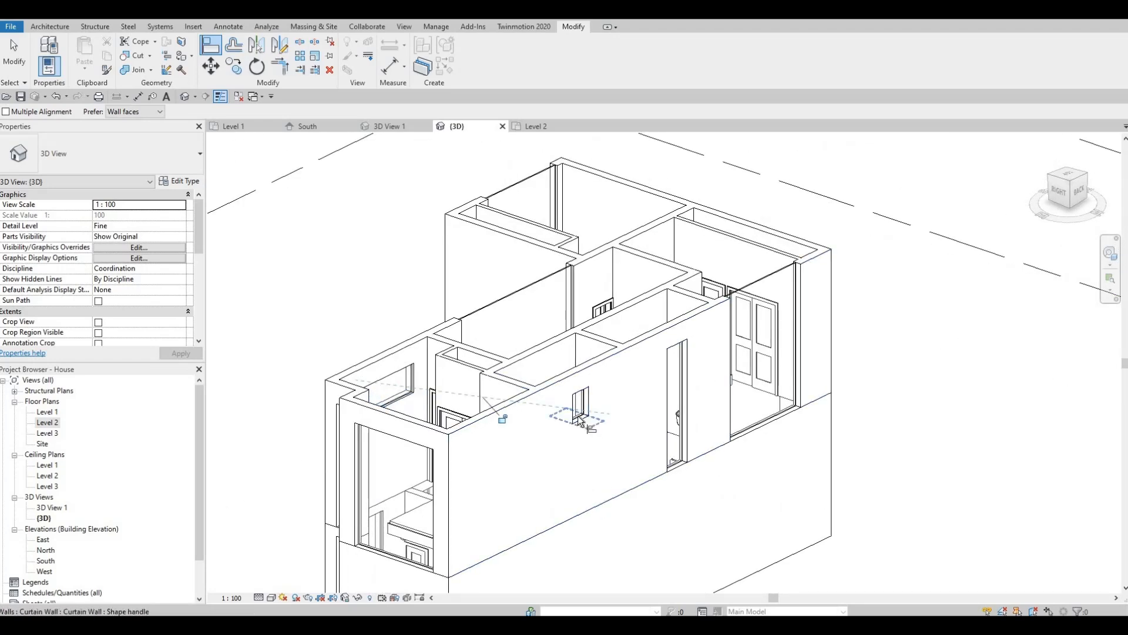
left_click(678, 466)
Align the tops of the northwest bedroom, southwest bedroom and corridor curtain walls with the top of the bathroom windows
left_click(678, 347)
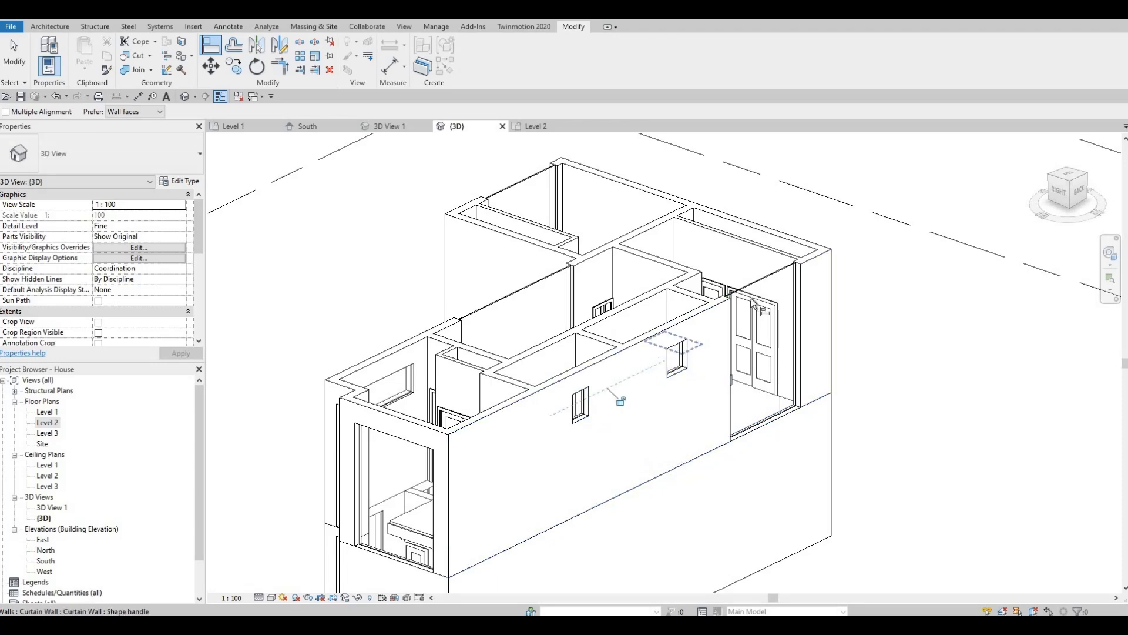
left_click(762, 279)
middle_click_drag(680, 372, 665, 201, "shift")
left_click(662, 203)
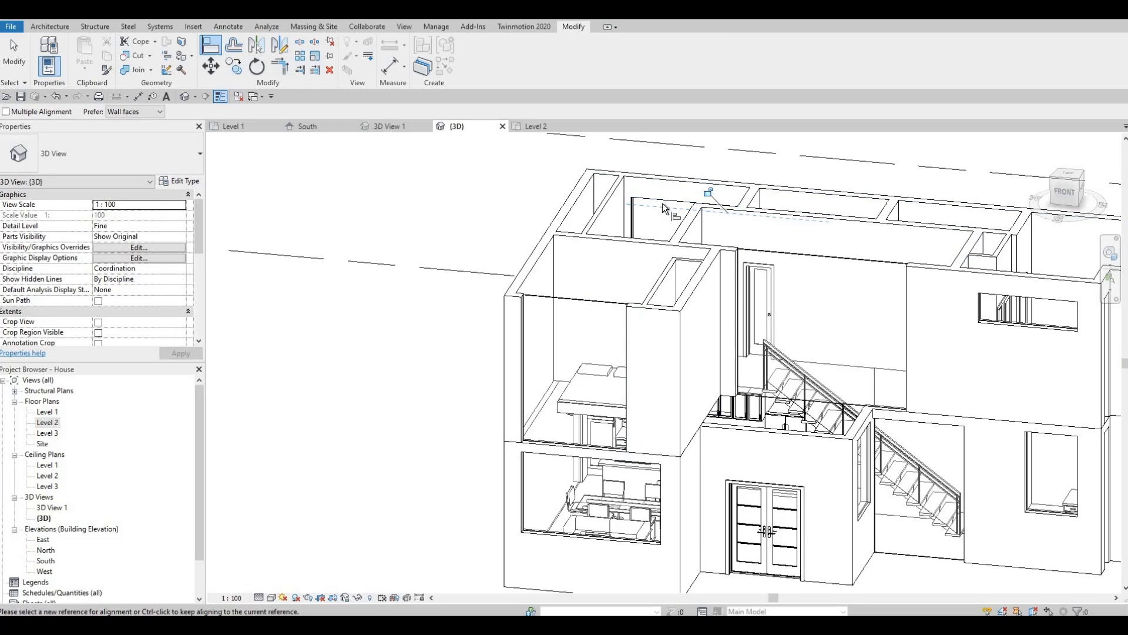
left_click(581, 305)
middle_click_drag(603, 330, 441, 304)
left_click(441, 305)
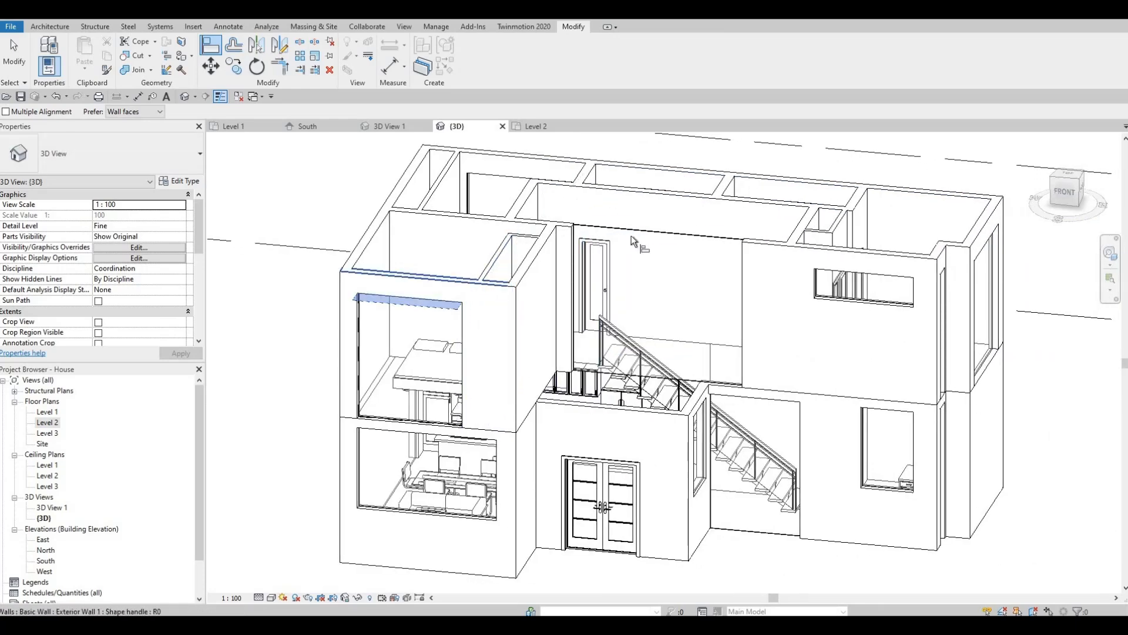
left_click(541, 313)
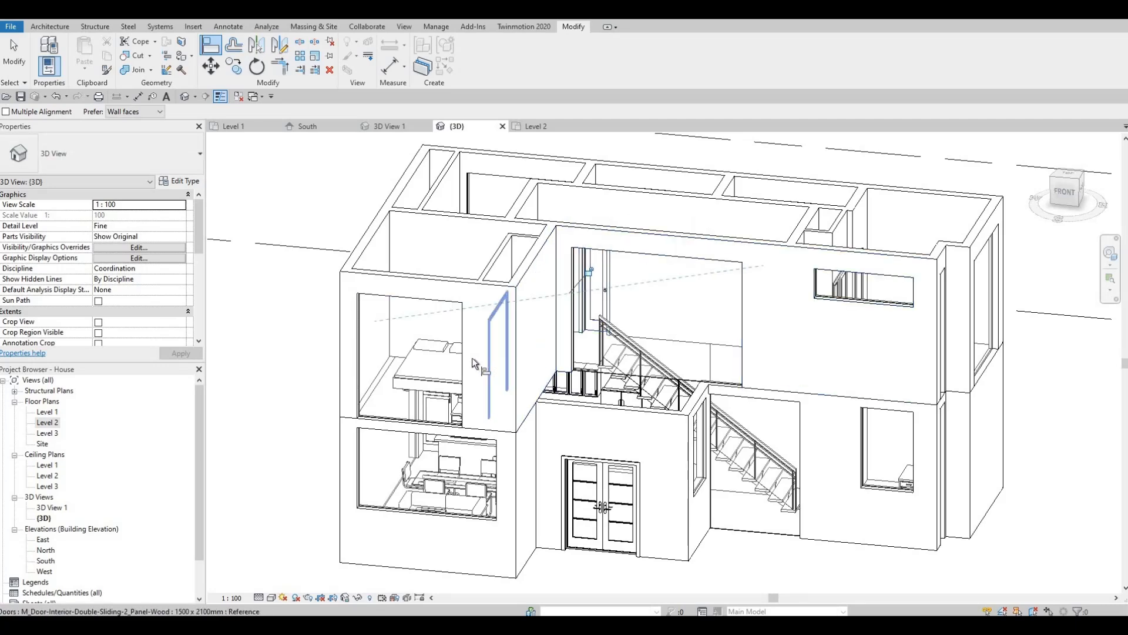
key("Escape")
key("Escape")
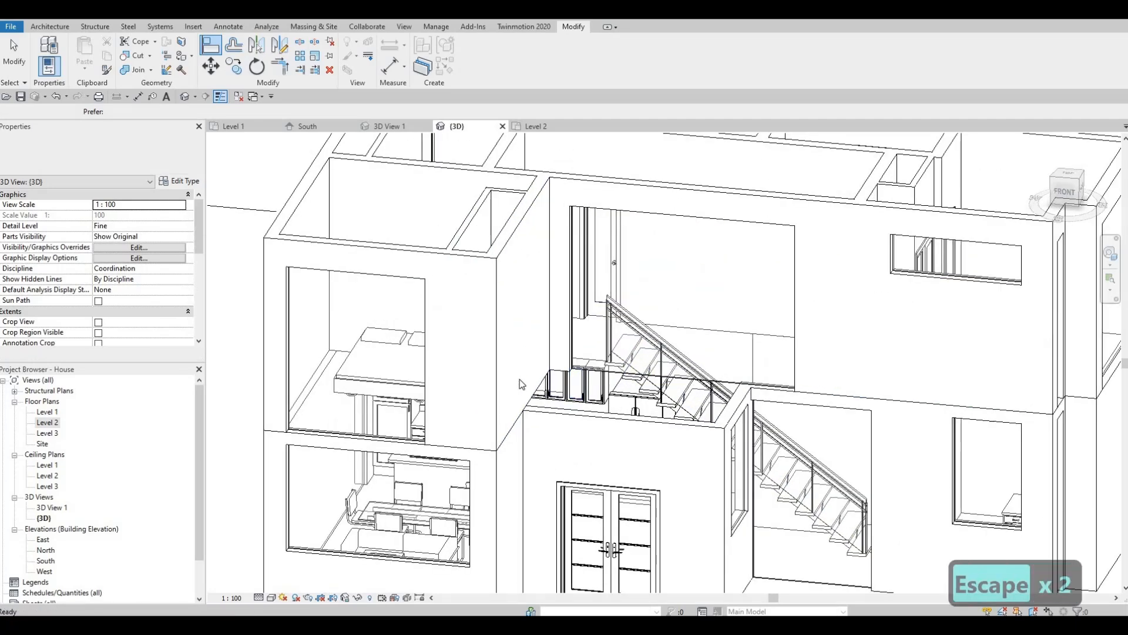
Examine the Level 1 and Level 2 windows along the south and east facades of the house
scroll(661, 388, "down", 2)
middle_click_drag(749, 347, 685, 347, "shift")
scroll(665, 355, "up", 1)
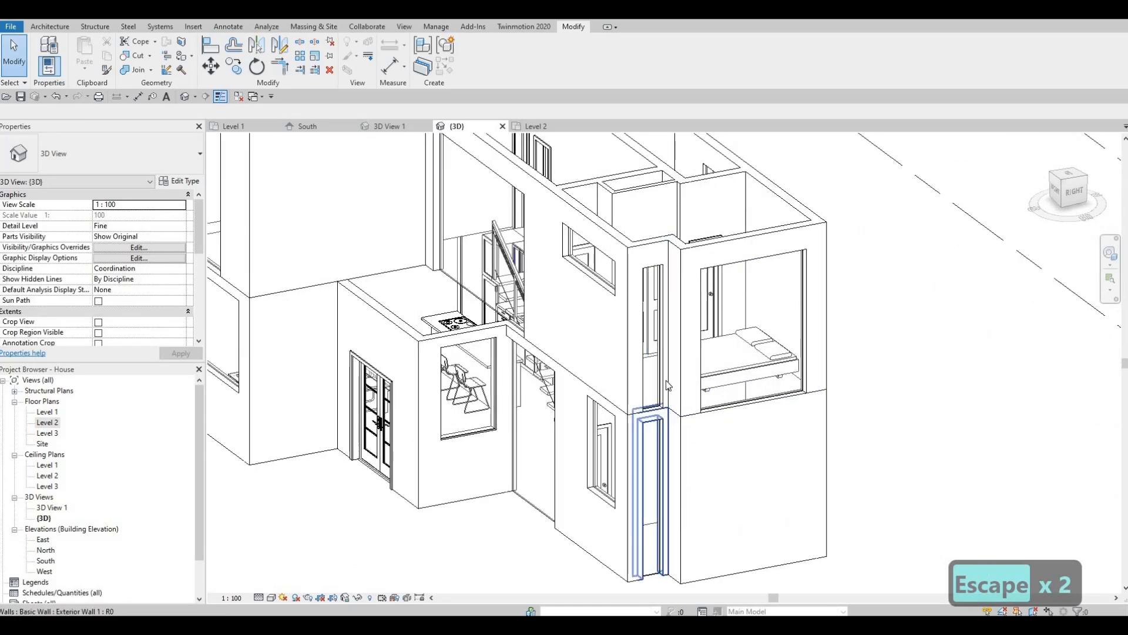
scroll(647, 376, "up", 2)
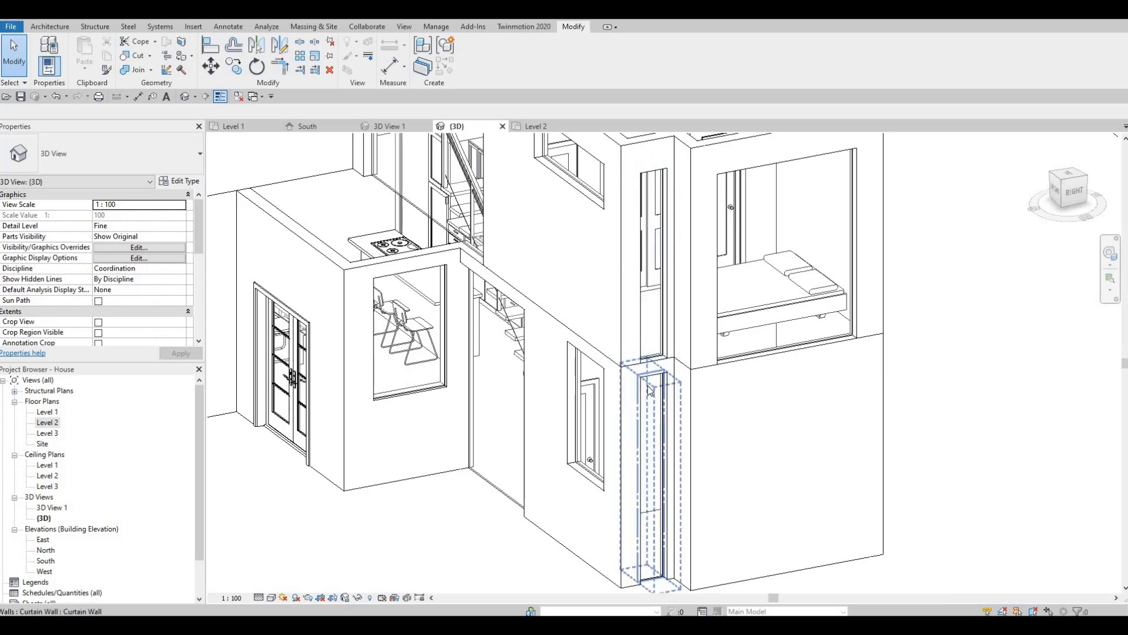
scroll(697, 295, "up", 2)
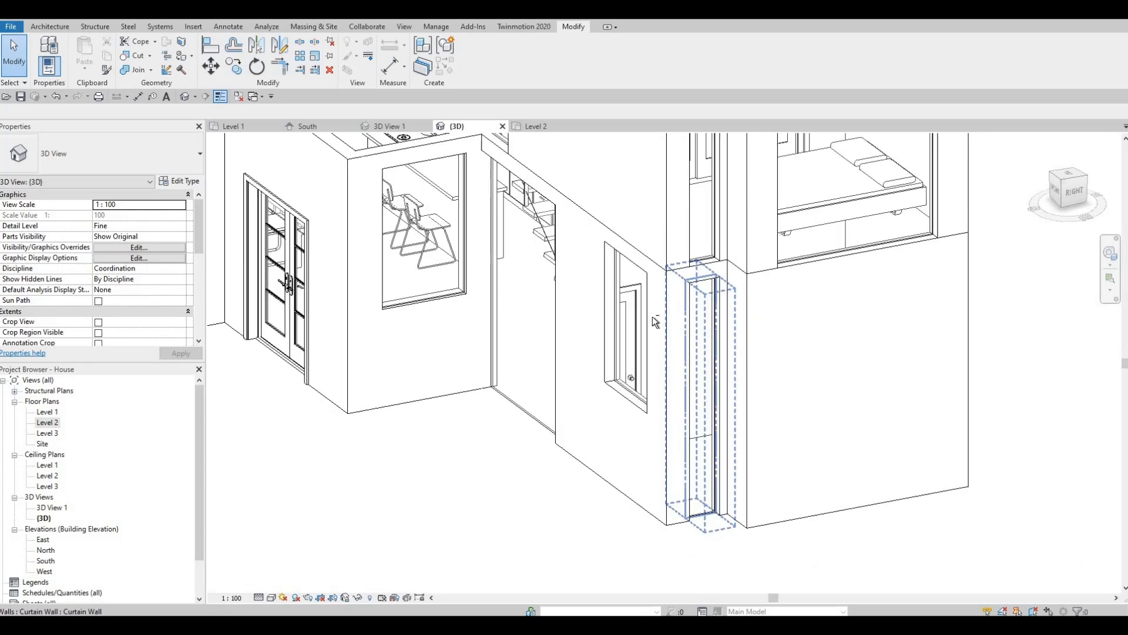
scroll(706, 302, "down", 5)
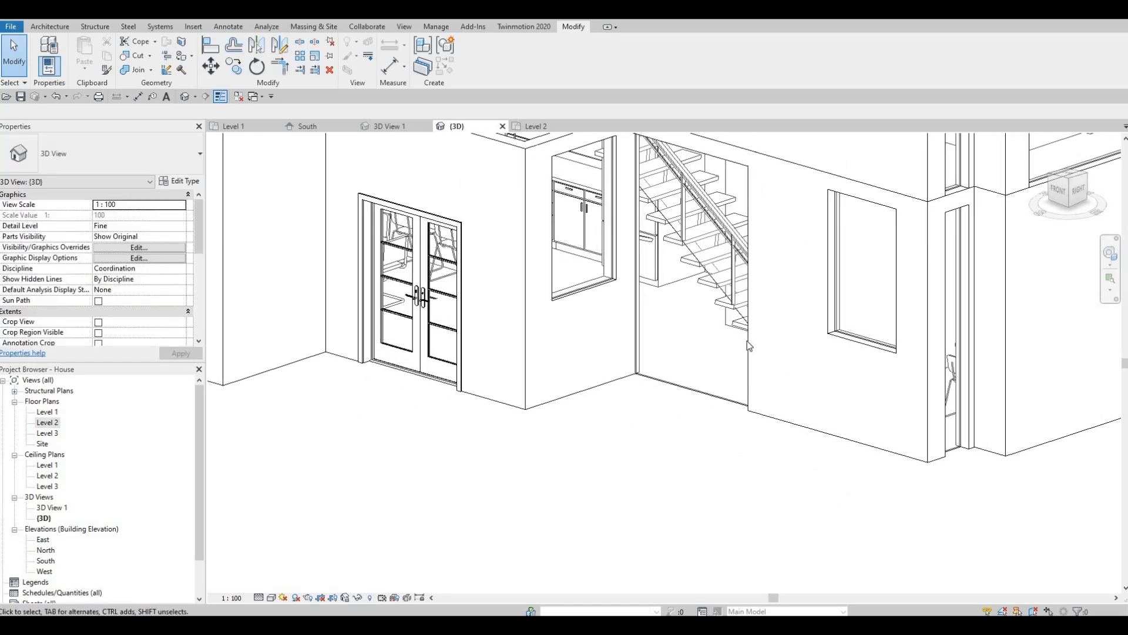
scroll(711, 370, "down", 2)
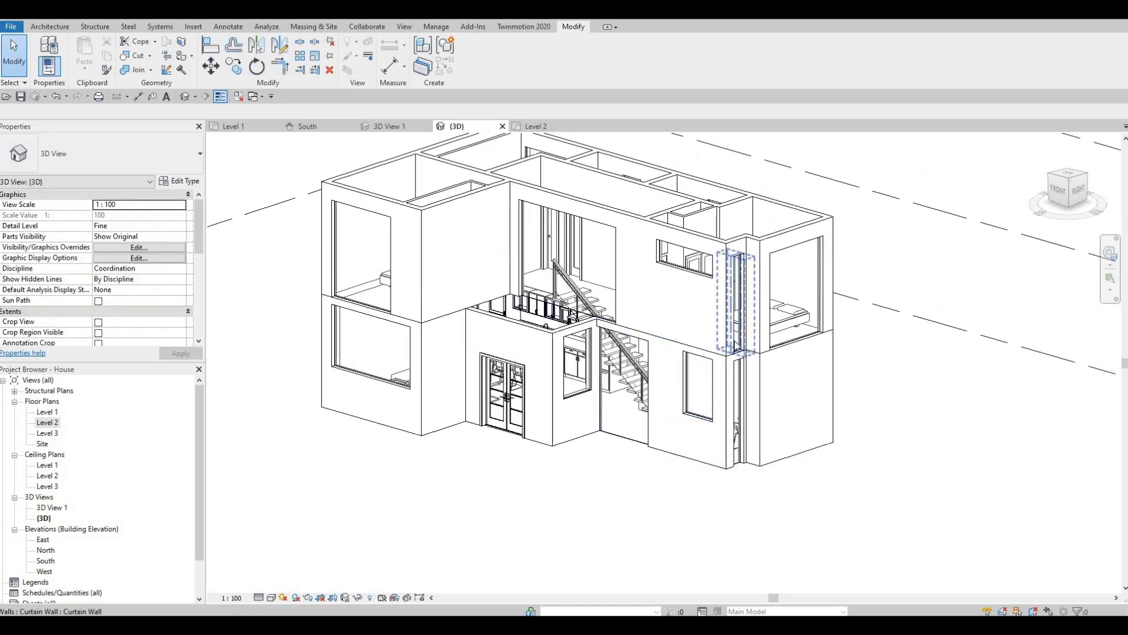
middle_click_drag(654, 449, 539, 433, "shift")
scroll(539, 432, "up", 2)
middle_click_drag(482, 376, 570, 400, "shift")
scroll(579, 330, "up", 2)
middle_click_drag(681, 313, 655, 402)
scroll(656, 402, "down", 2)
Raise the base of the east bedroom's east curtain wall above the floor to form a sill
left_click(686, 413)
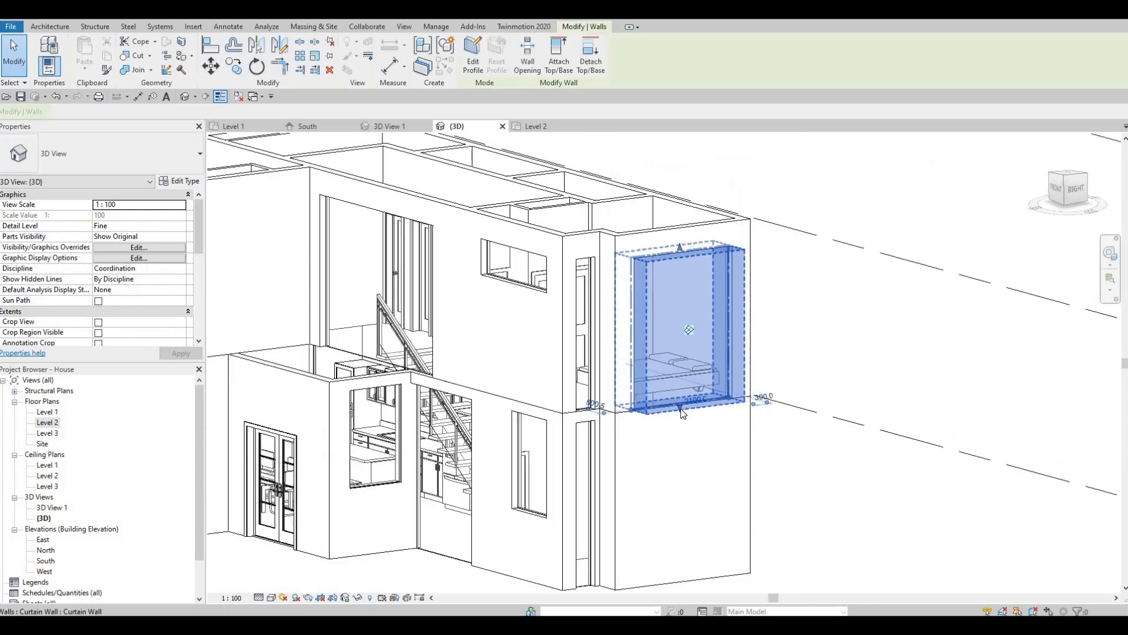
left_click_drag(683, 375, 683, 374)
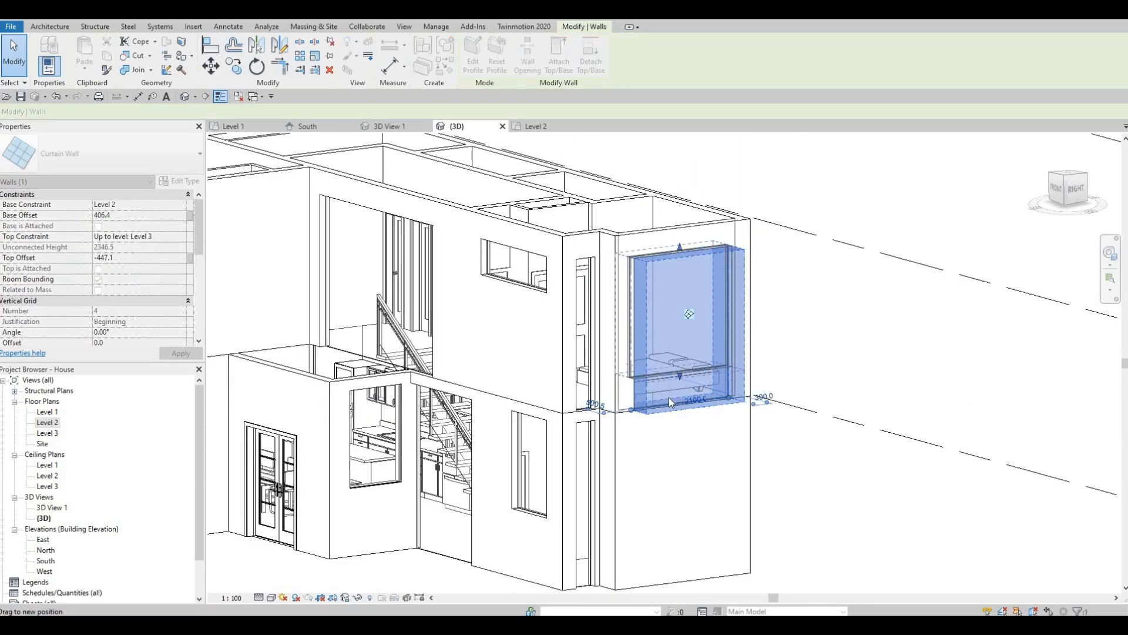
key("Escape")
key("Escape")
scroll(738, 385, "down", 3)
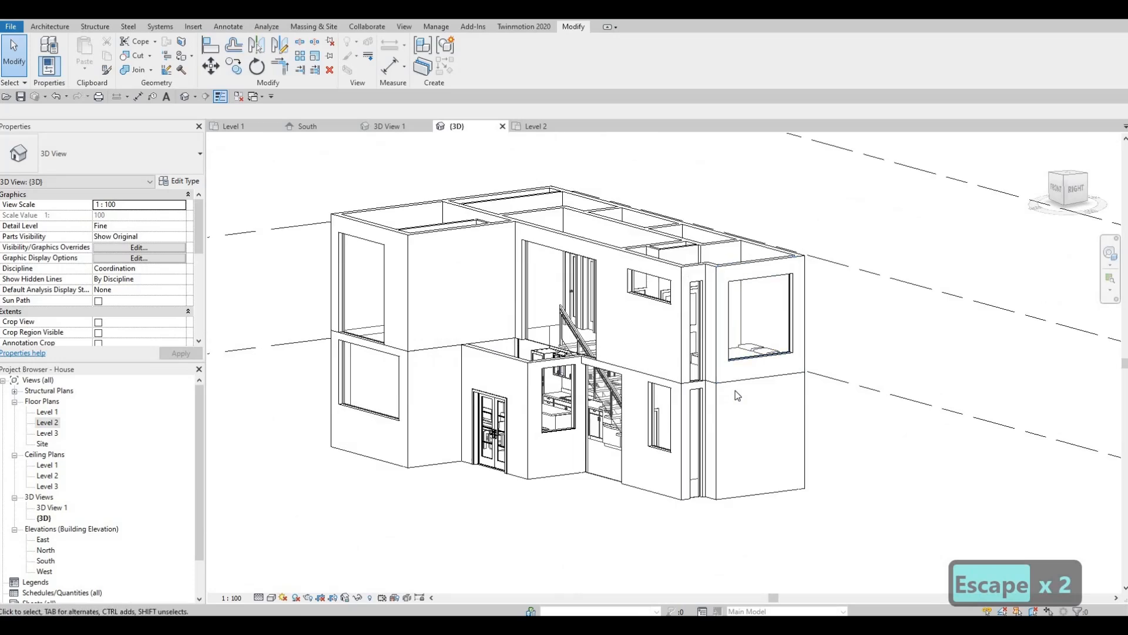
Align the bases of the corridor, southwest bedroom and northwest bedroom curtain walls with the sill of the east bedroom's east window
key("a")
key("l")
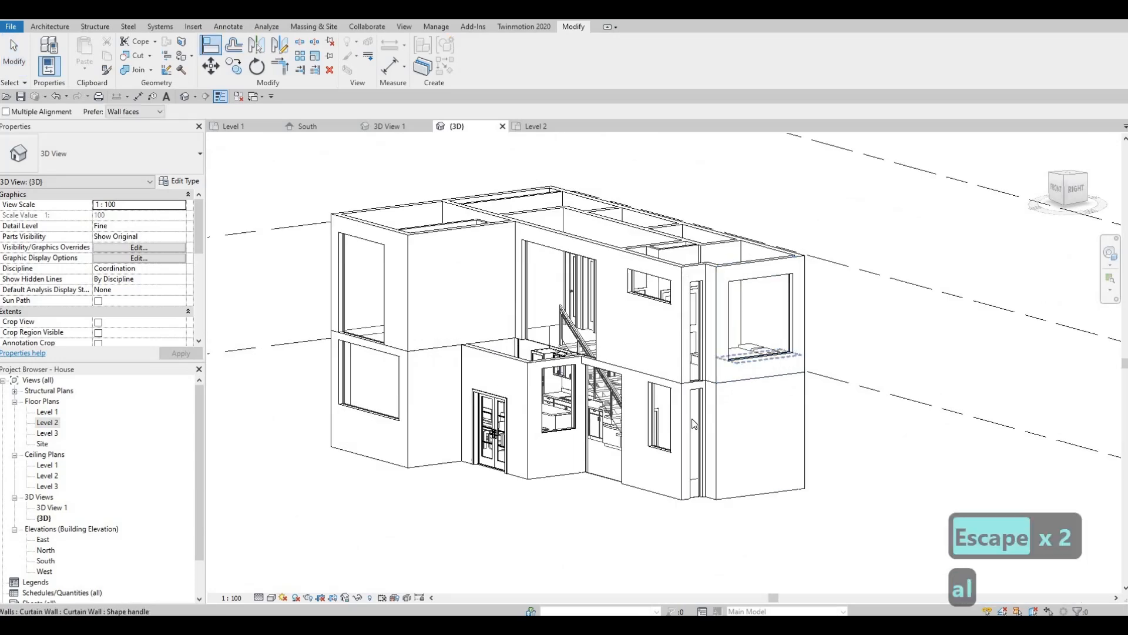
middle_click_drag(690, 371, 647, 382, "shift")
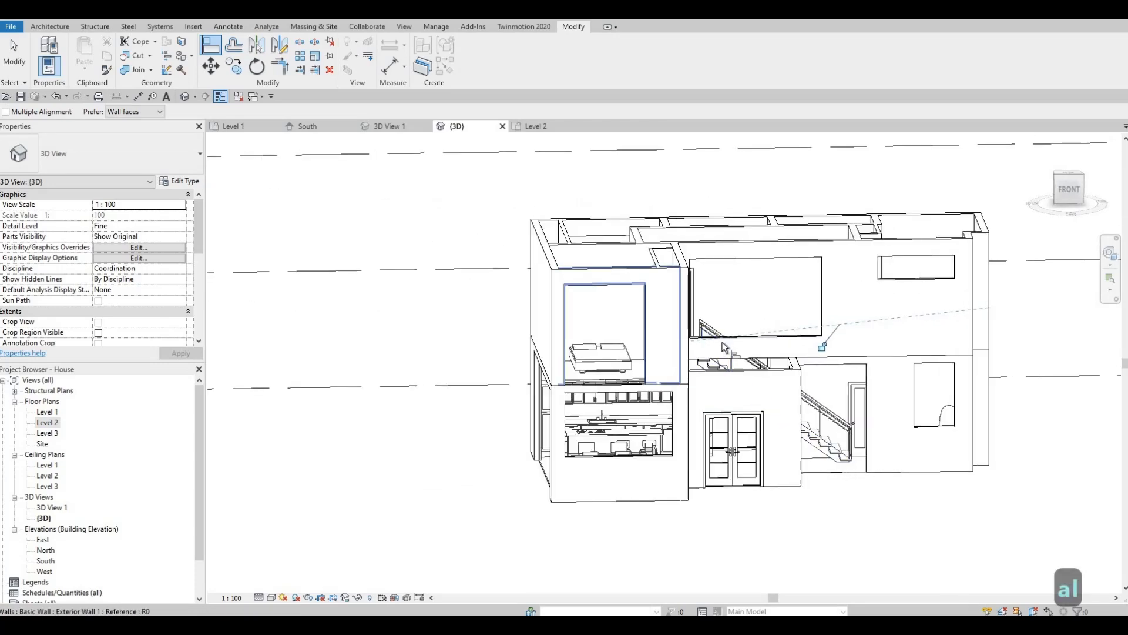
middle_click_drag(657, 423, 408, 422, "shift")
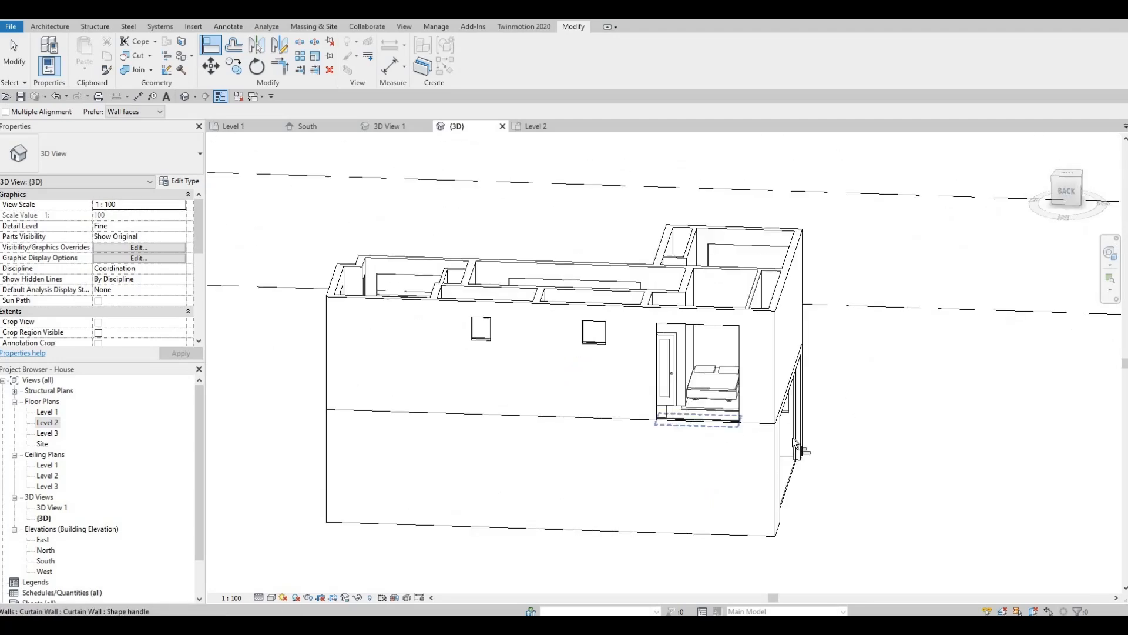
key("Escape")
Align the east end of the Level 1 south window at the southwest corner with the bedroom window above it
middle_click_drag(461, 448, 747, 448, "shift")
middle_click_drag(641, 385, 708, 384, "shift")
scroll(672, 379, "up", 3)
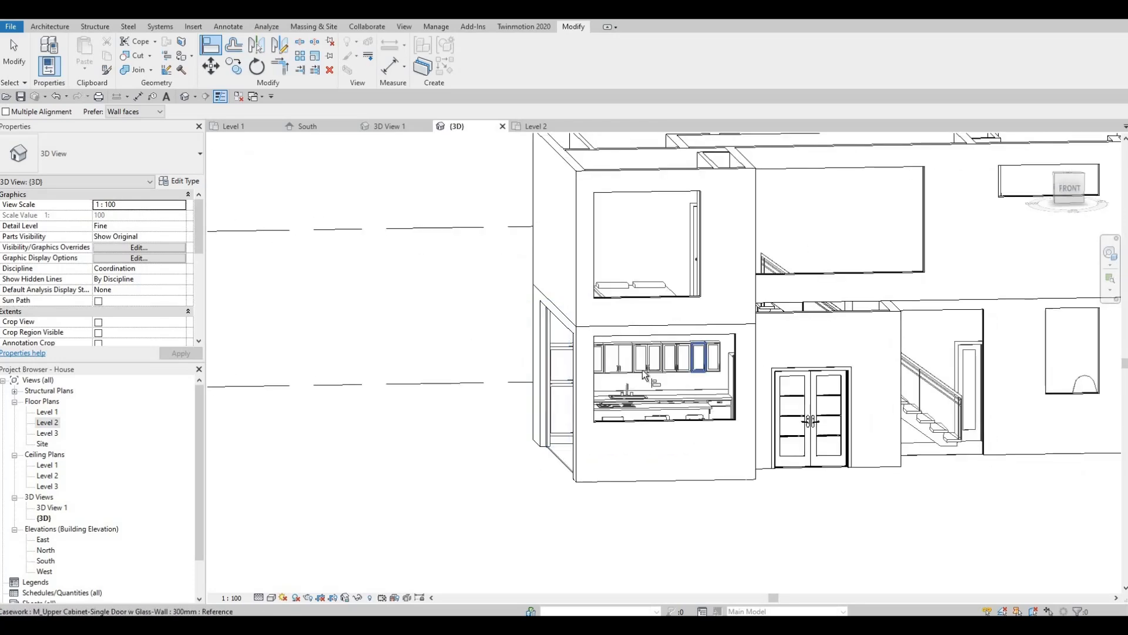
middle_click_drag(551, 355, 563, 361, "shift")
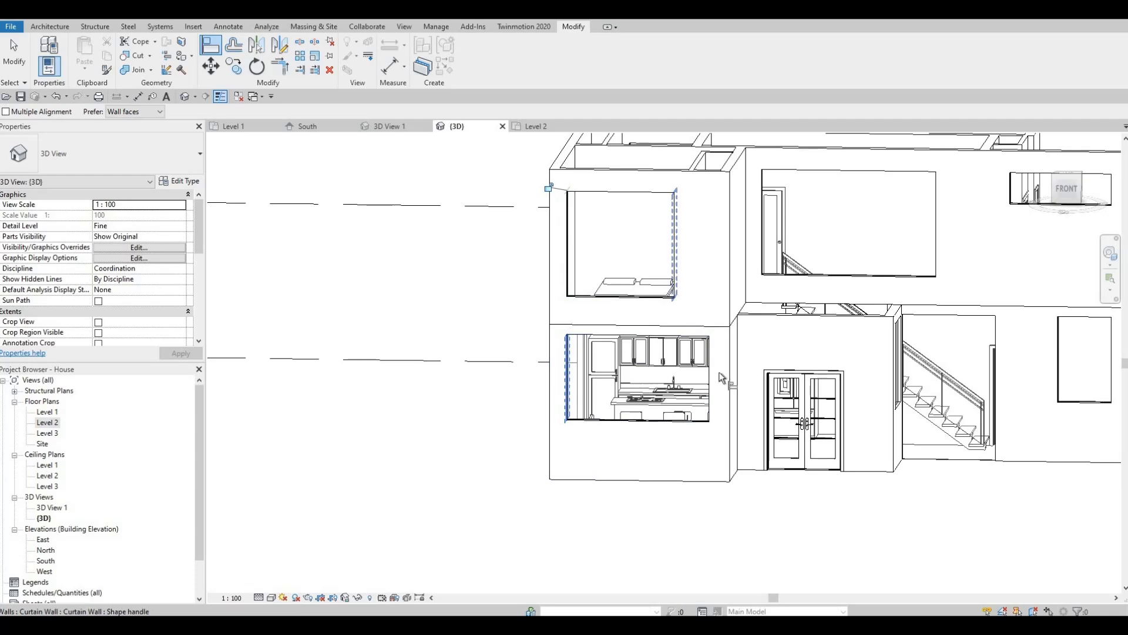
middle_click_drag(767, 385, 679, 419, "shift")
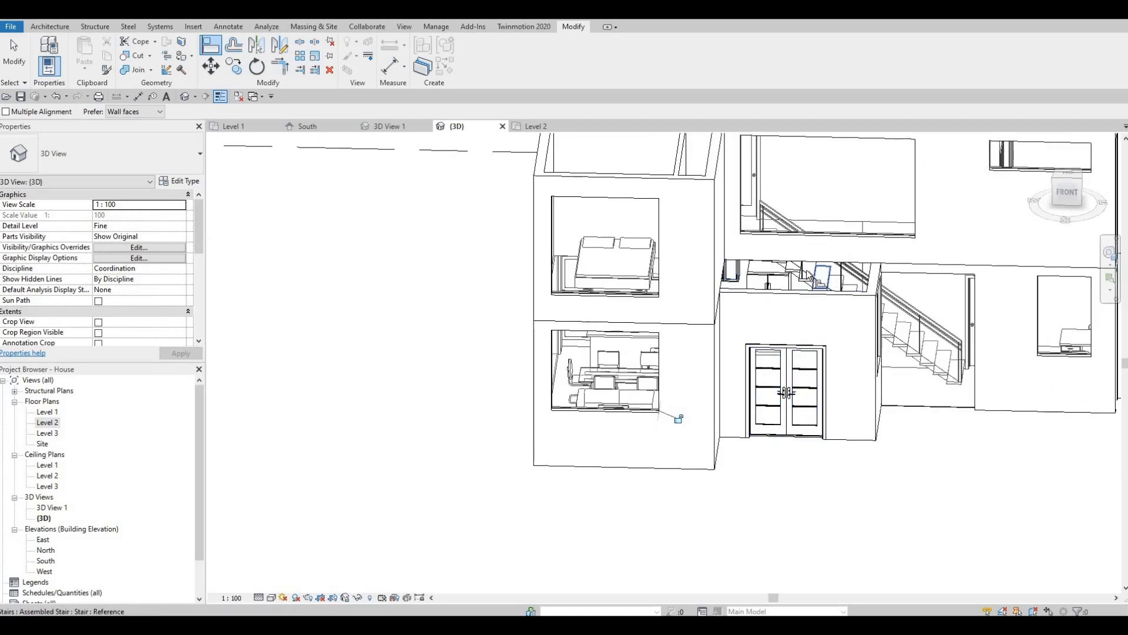
middle_click_drag(791, 316, 748, 303, "shift")
middle_click_drag(758, 440, 667, 360)
scroll(712, 310, "up", 2)
middle_click_drag(713, 310, 789, 186, "shift")
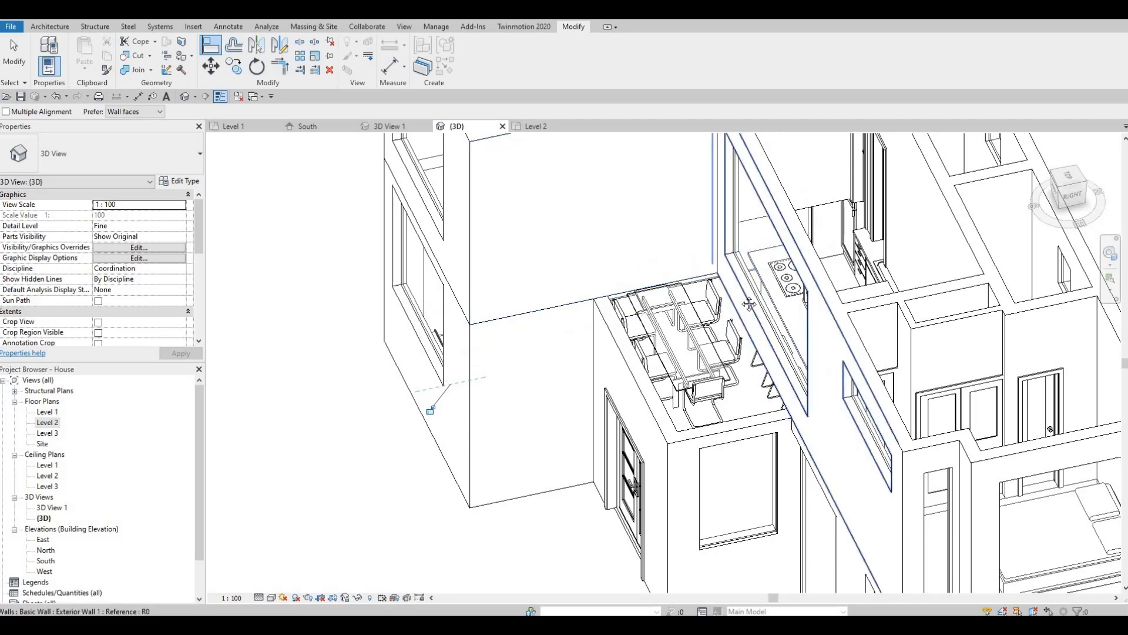
middle_click_drag(749, 303, 745, 241)
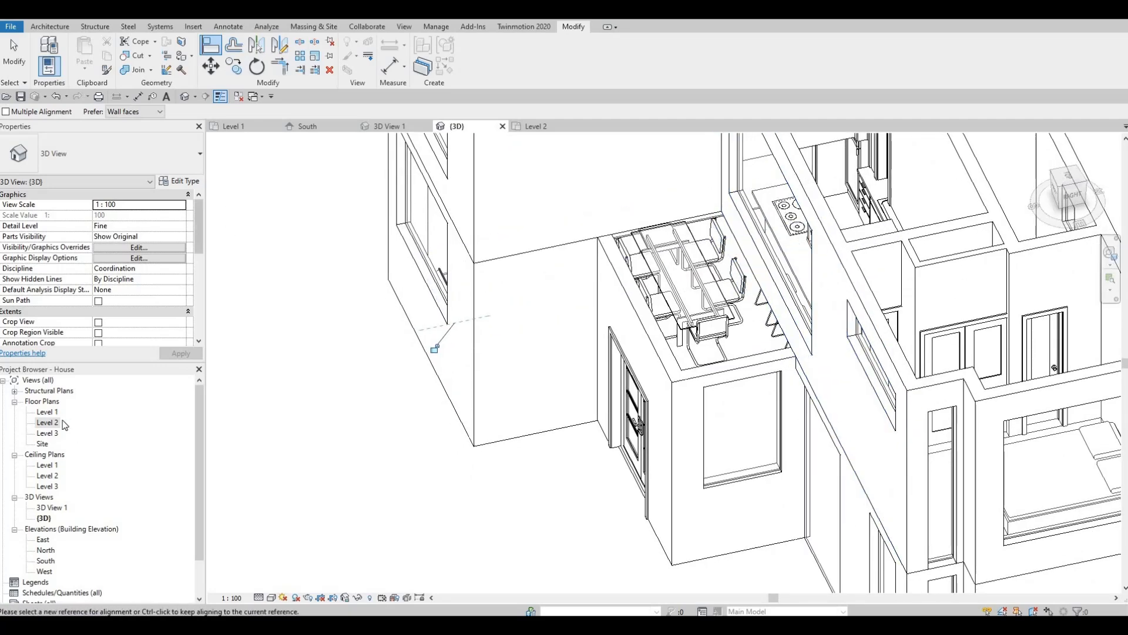
In the Level 2 floor plan, try shortening the corridor's south curtain wall to 3000 mm by moving its west end
left_click(536, 126)
middle_click_drag(548, 301, 414, 254)
scroll(531, 309, "up", 4)
scroll(521, 340, "up", 1)
left_click(522, 340)
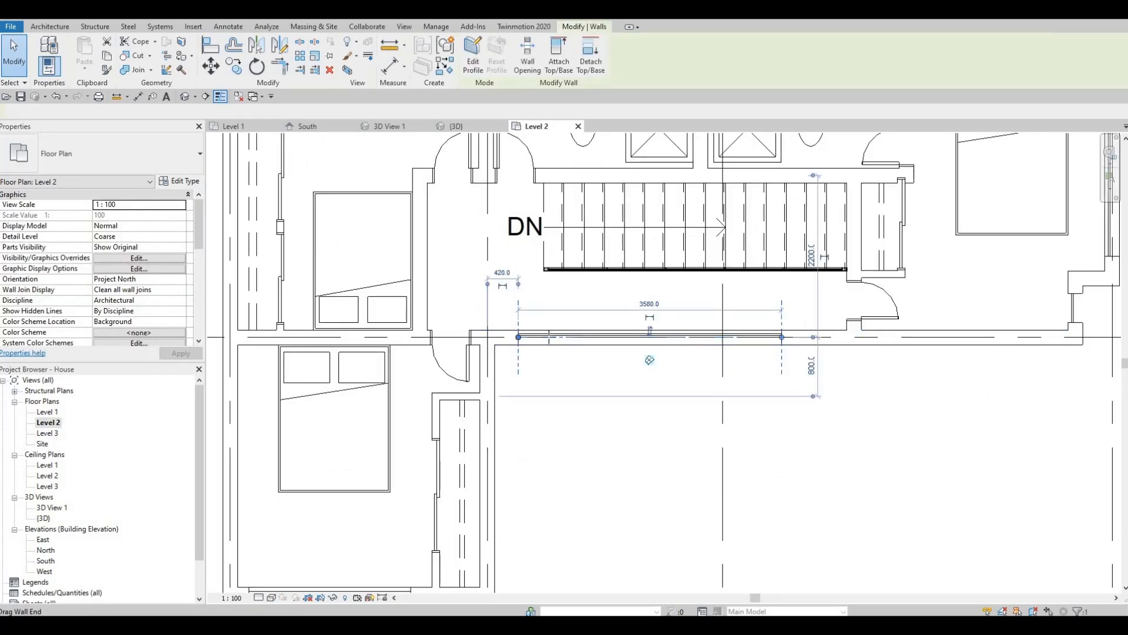
left_click(562, 340)
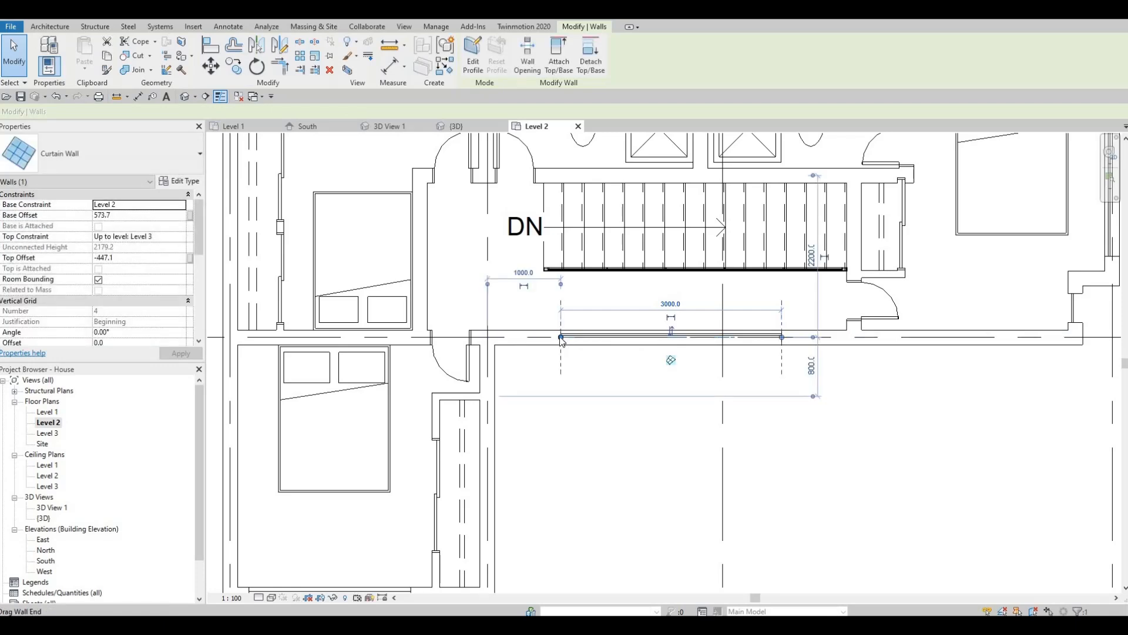
key("Escape")
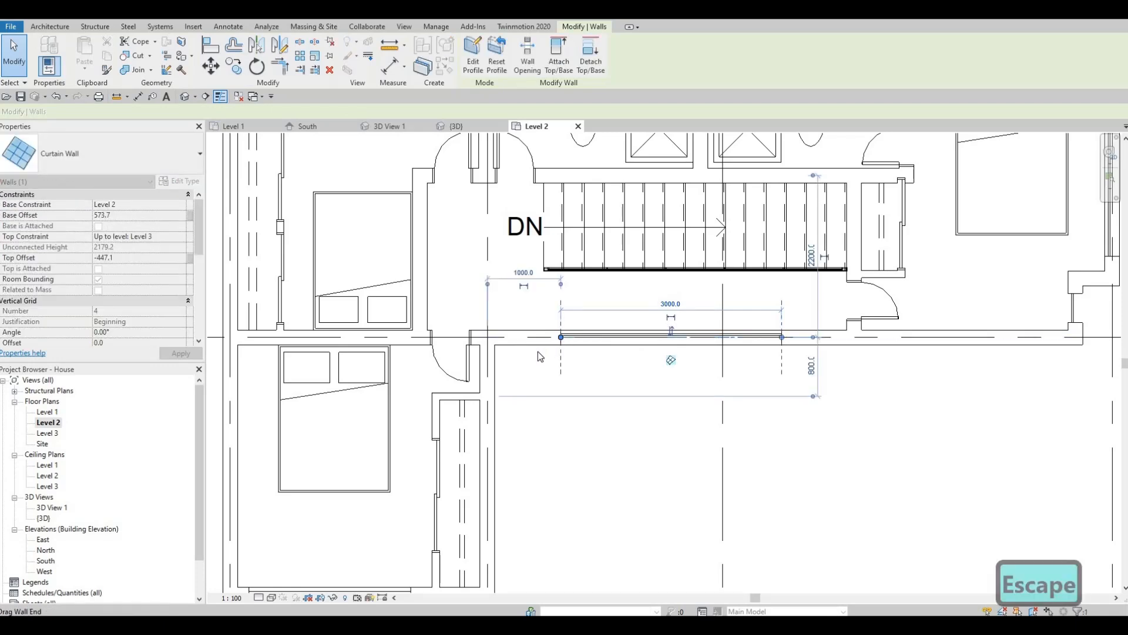
Undo the shortening of the corridor curtain wall and return to the default 3D view
key("ctrl+z")
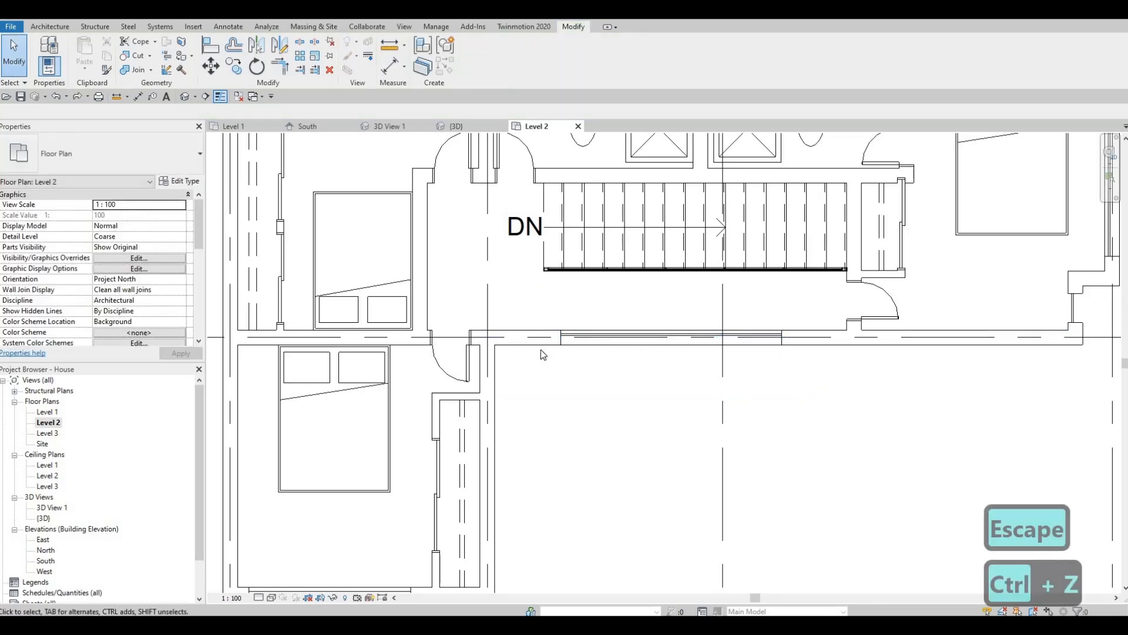
key("ctrl+z")
middle_click_drag(329, 174, 291, 114)
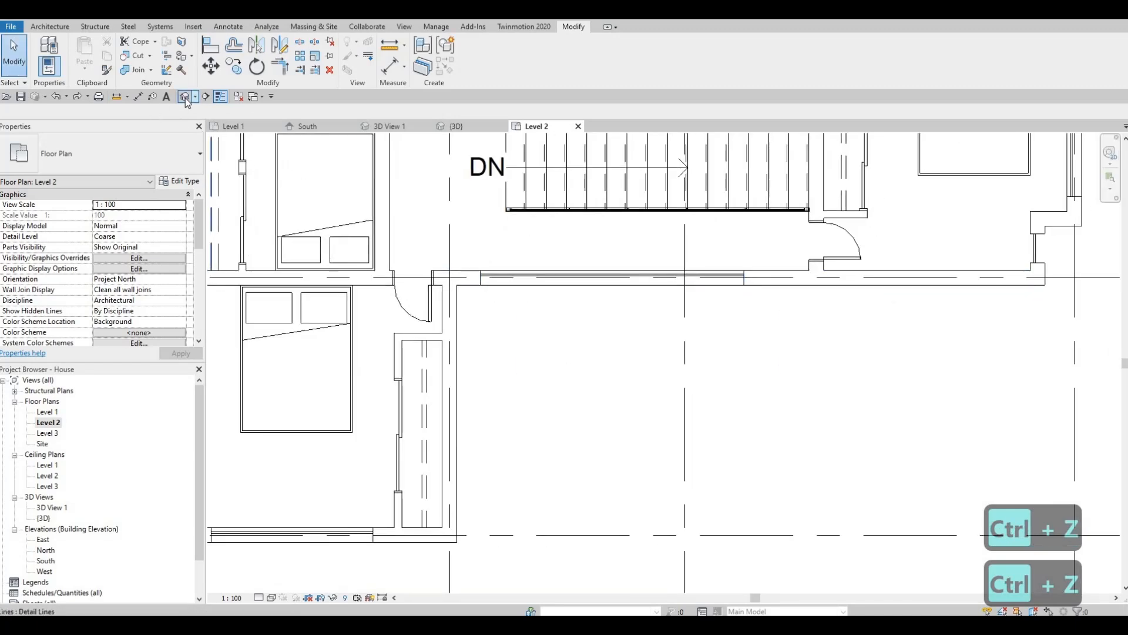
left_click(184, 97)
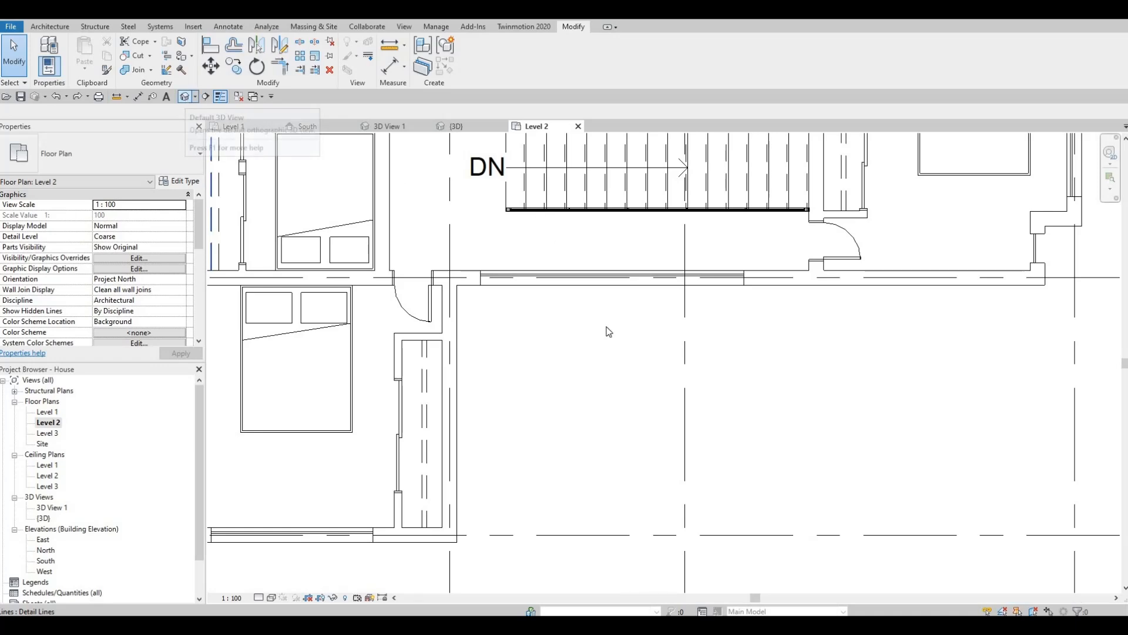
Extend the corridor's south curtain wall down to Level 2, giving it a base offset of 0.0
middle_click_drag(476, 458, 443, 518, "shift")
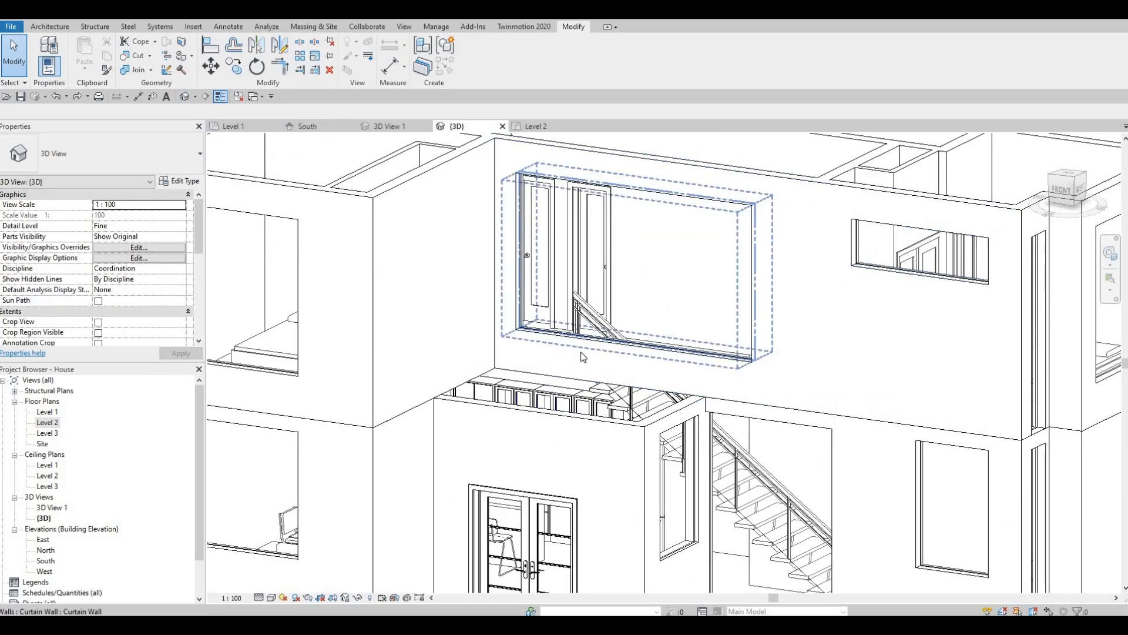
left_click(633, 352)
left_click_drag(638, 354, 634, 390)
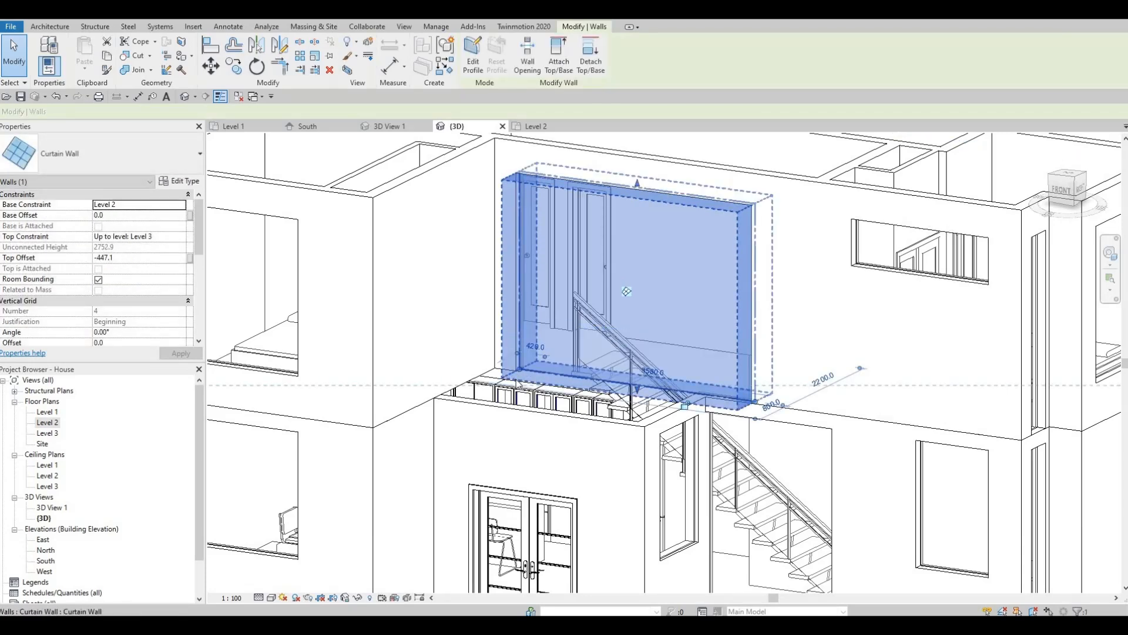
key("Escape")
scroll(593, 410, "down", 3)
middle_click_drag(593, 410, 601, 379, "shift")
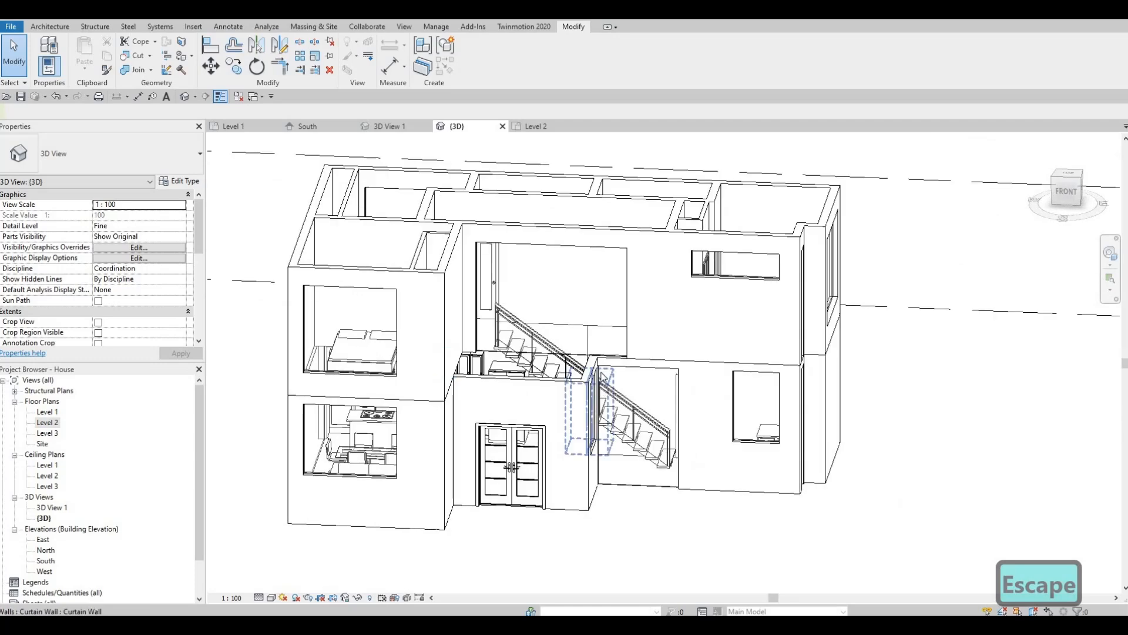
In the Level 1 floor plan, shorten the curtain wall beside the entrance to 1820 mm by moving its west end
scroll(603, 363, "up", 2)
middle_click_drag(660, 358, 633, 387, "shift")
middle_click_drag(522, 369, 685, 297, "shift")
middle_click_drag(594, 331, 556, 418, "shift")
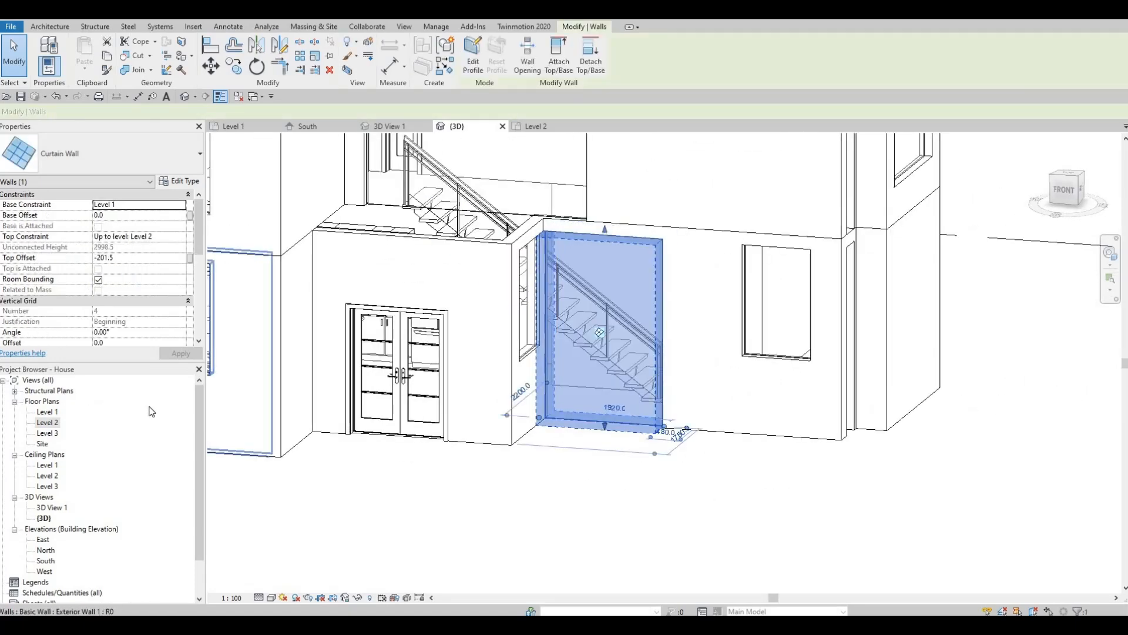
double_click(47, 411)
middle_click_drag(504, 390, 555, 419)
scroll(555, 419, "up", 3)
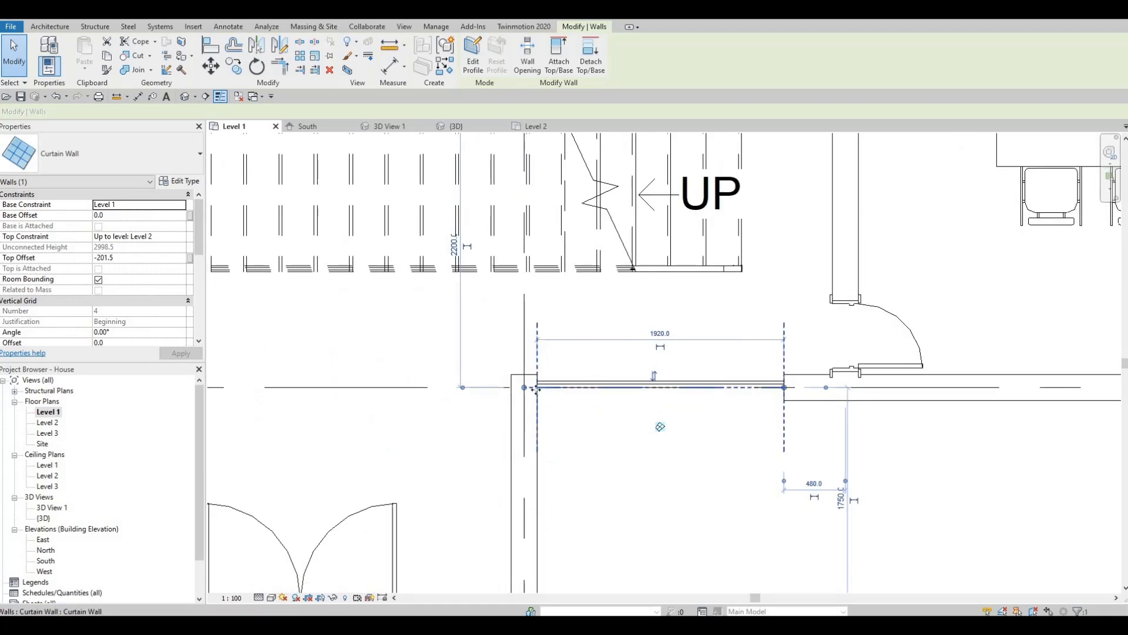
left_click_drag(551, 387, 552, 388)
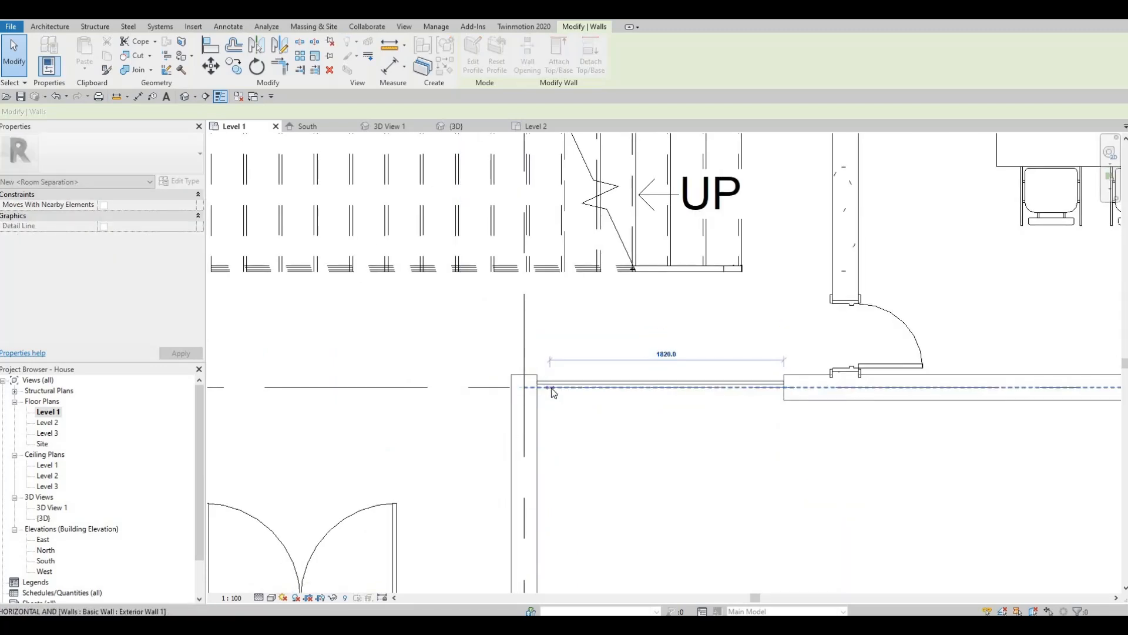
key("Escape")
key("Escape")
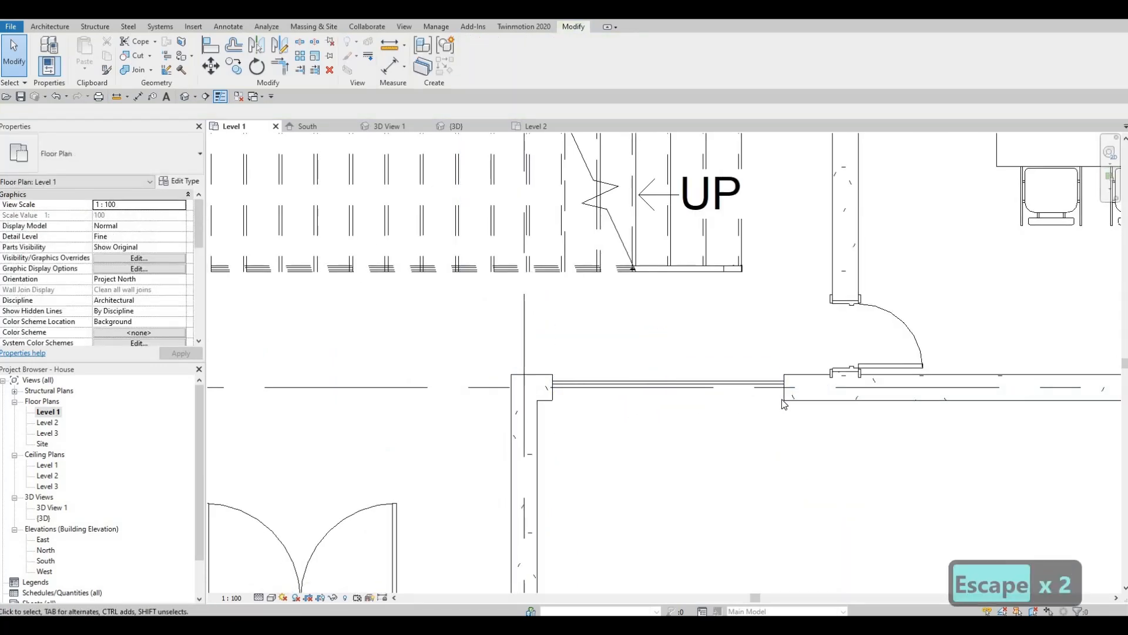
Move the east end of the curtain wall beside the entrance inward to make it 1500 mm long
left_click(779, 388)
left_click_drag(784, 388, 745, 387)
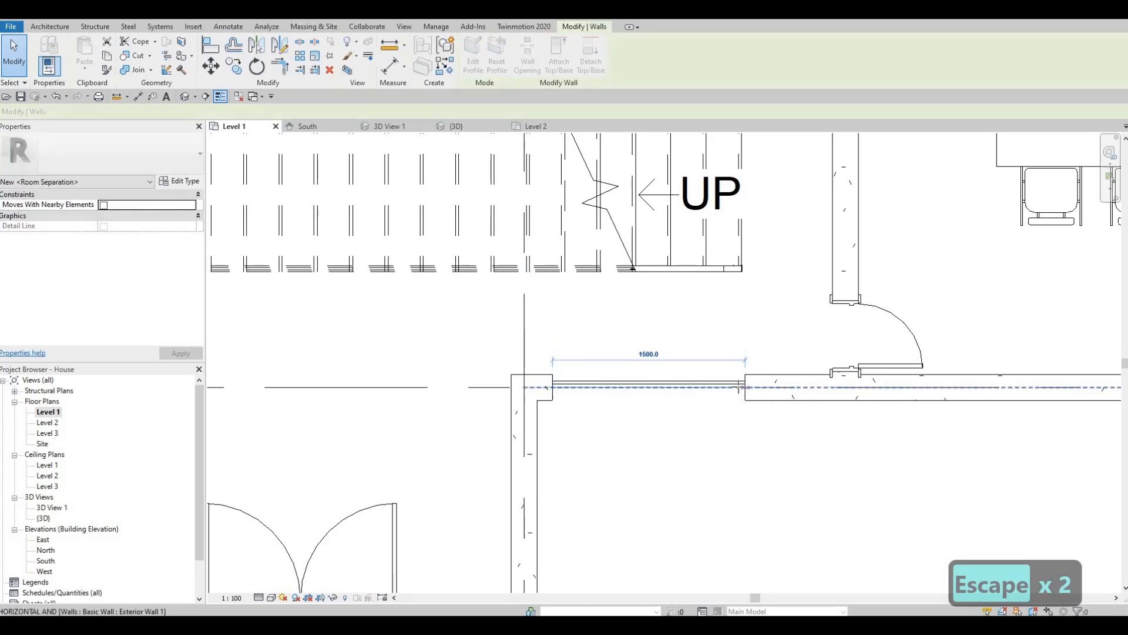
key("Escape")
scroll(753, 359, "down", 3)
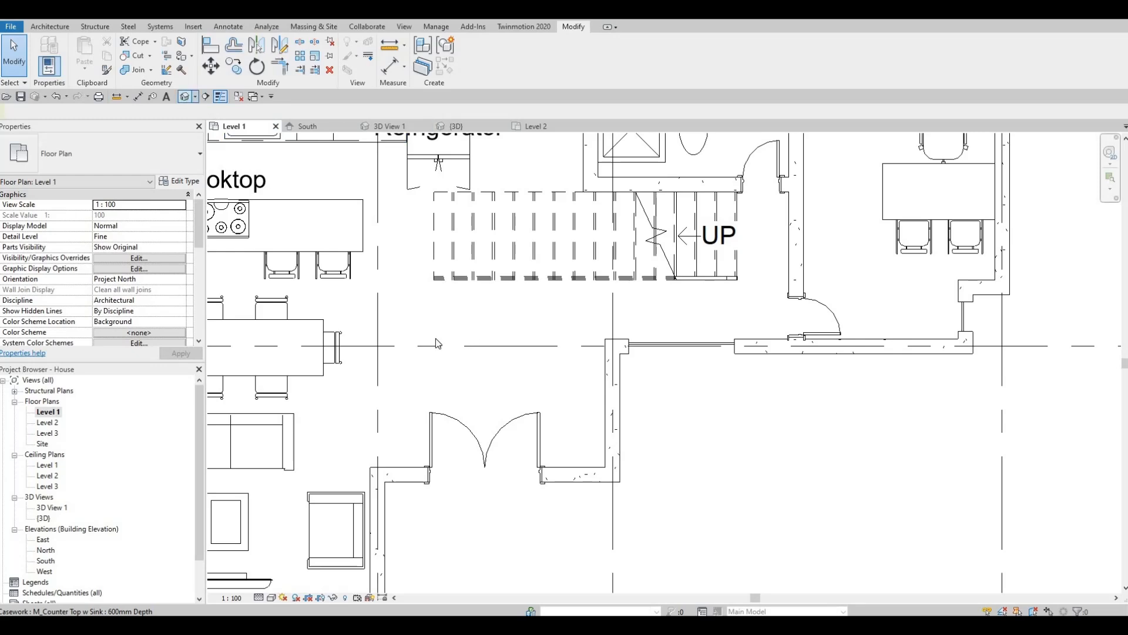
Examine the south and east facades in the 3D view to compare the window openings on both levels
scroll(455, 356, "down", 3)
middle_click_drag(387, 316, 423, 355, "shift")
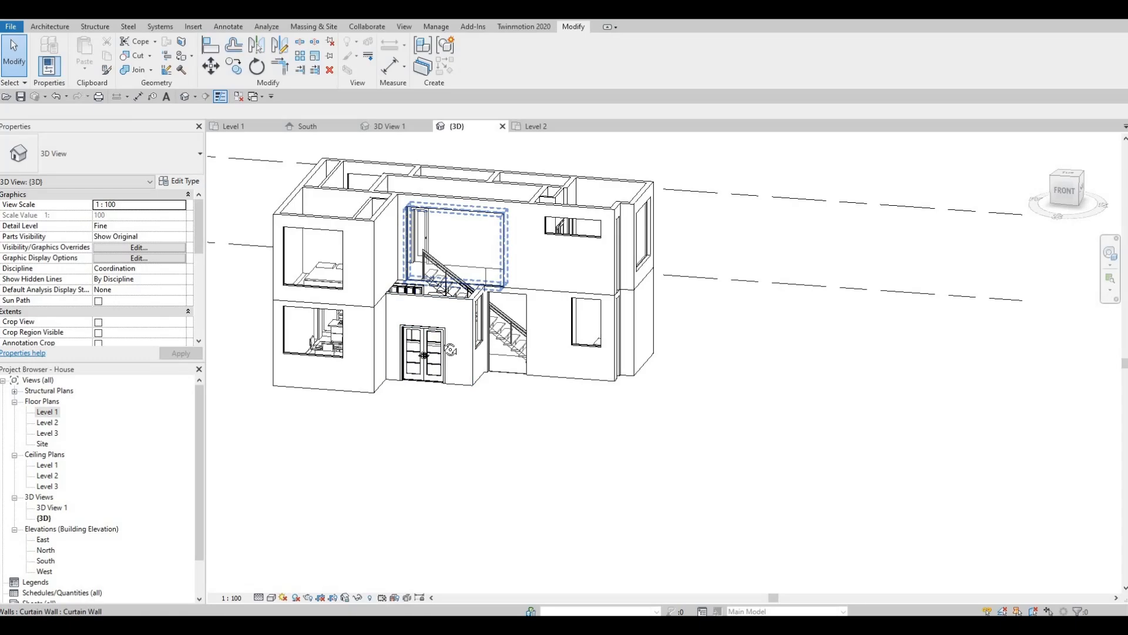
scroll(464, 341, "up", 5)
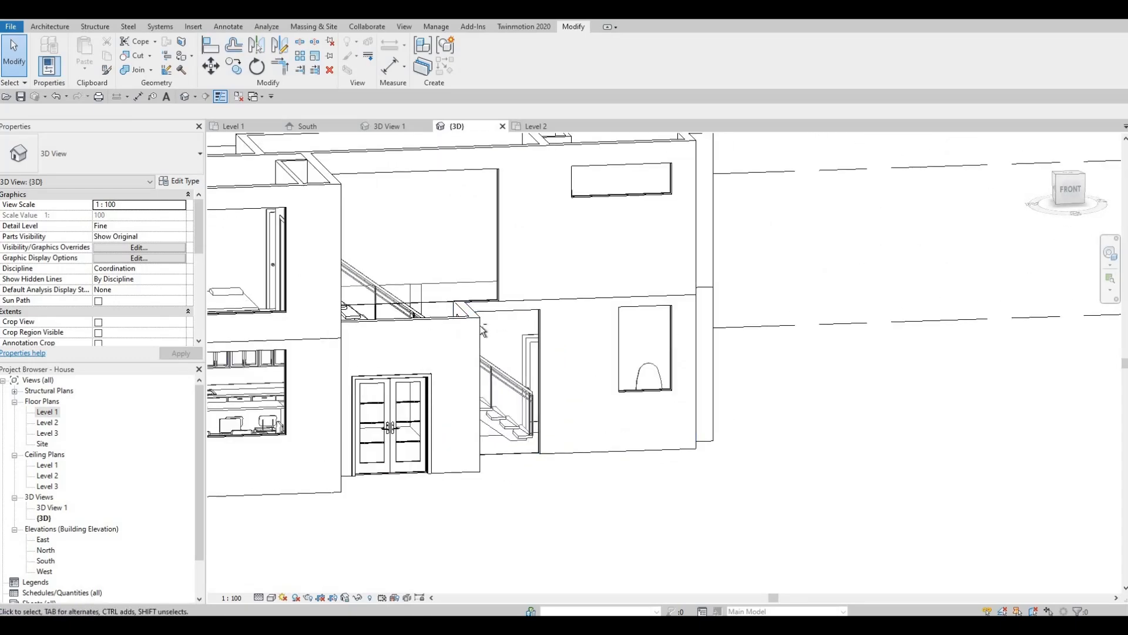
scroll(483, 331, "down", 5)
middle_click_drag(483, 331, 665, 373, "shift")
middle_click_drag(523, 409, 566, 403, "shift")
middle_click_drag(427, 255, 624, 392, "shift")
left_click(624, 392)
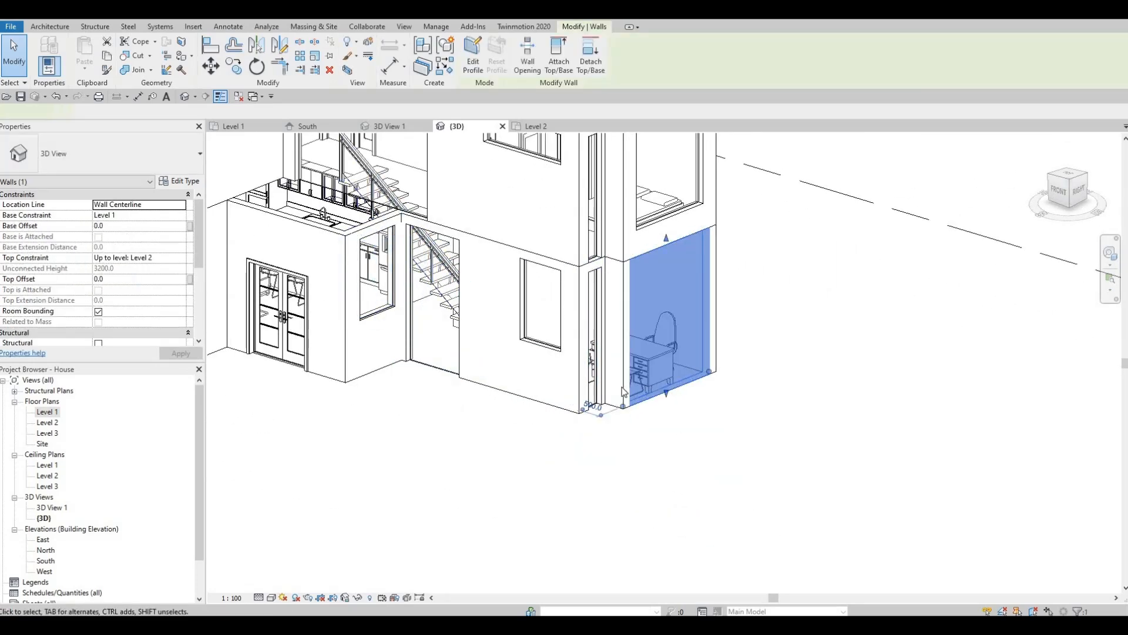
middle_click_drag(593, 337, 560, 428, "shift")
scroll(626, 420, "down", 2)
middle_click_drag(666, 446, 641, 417, "shift")
key("Escape")
scroll(693, 465, "up", 3)
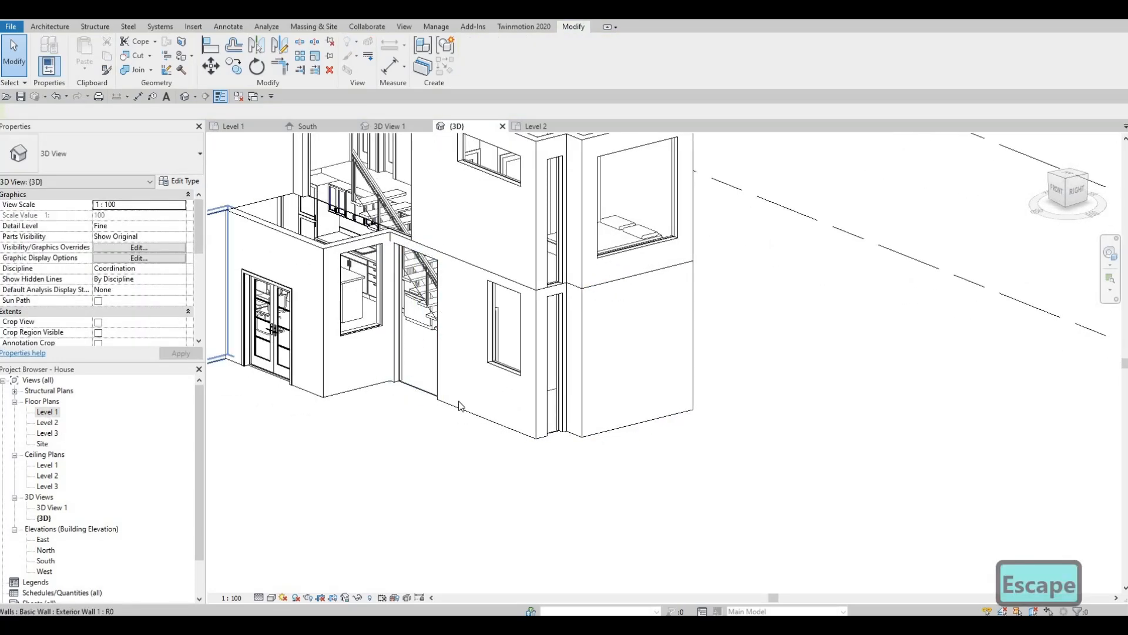
In the Level 1 floor plan, draw a curtain wall about 2120 mm long along the office's east exterior wall
middle_click_drag(718, 317, 419, 374)
scroll(419, 374, "down", 2)
scroll(562, 286, "up", 2)
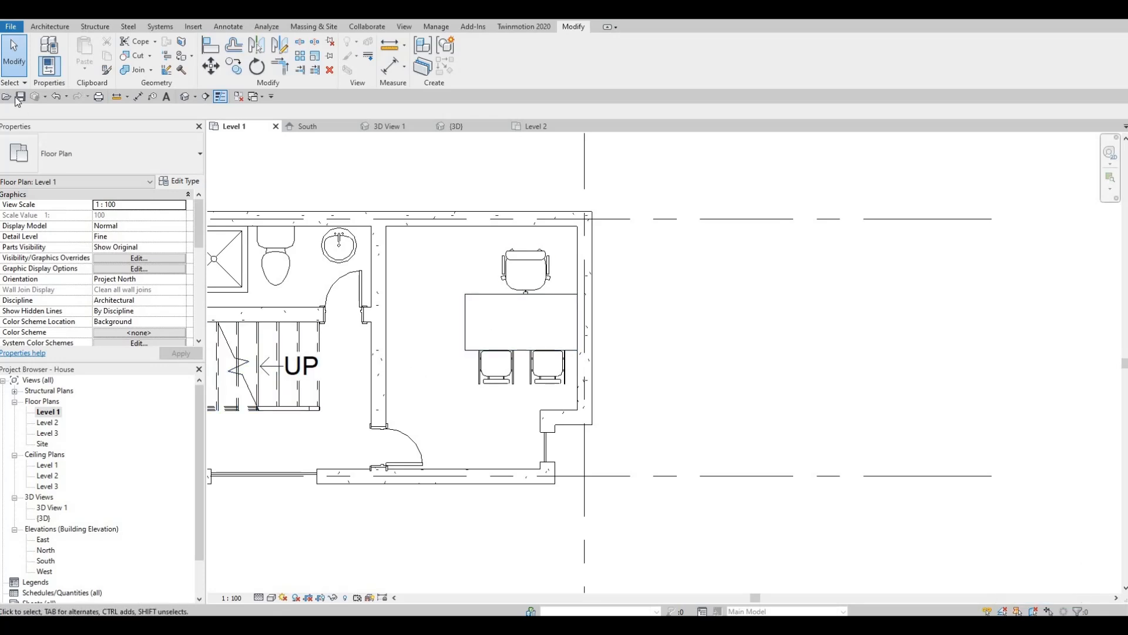
left_click(52, 27)
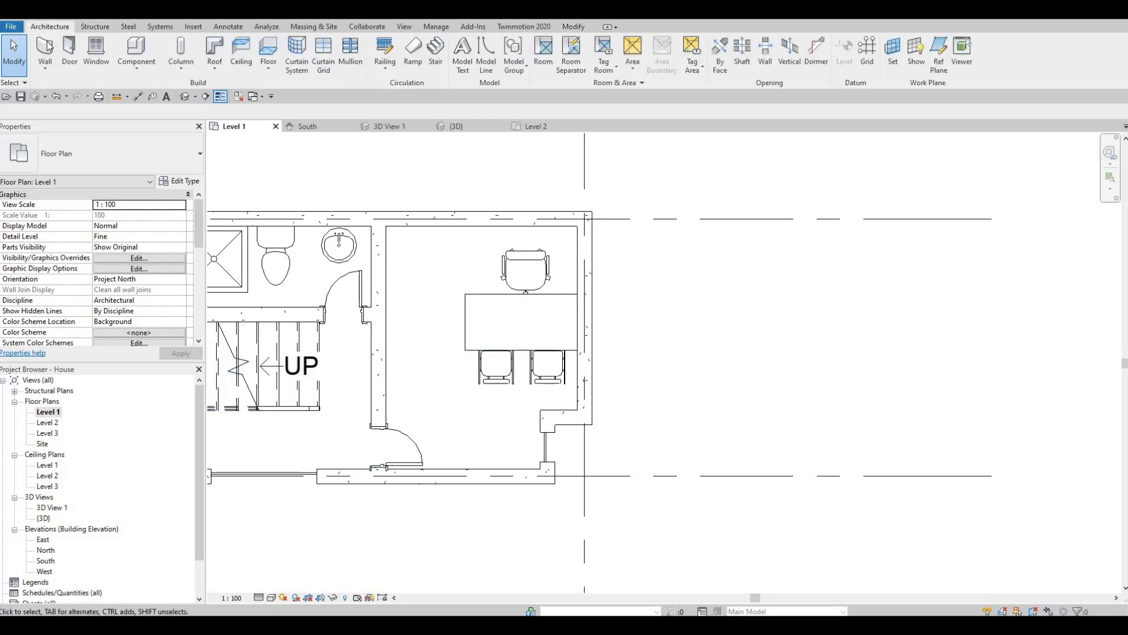
left_click(46, 47)
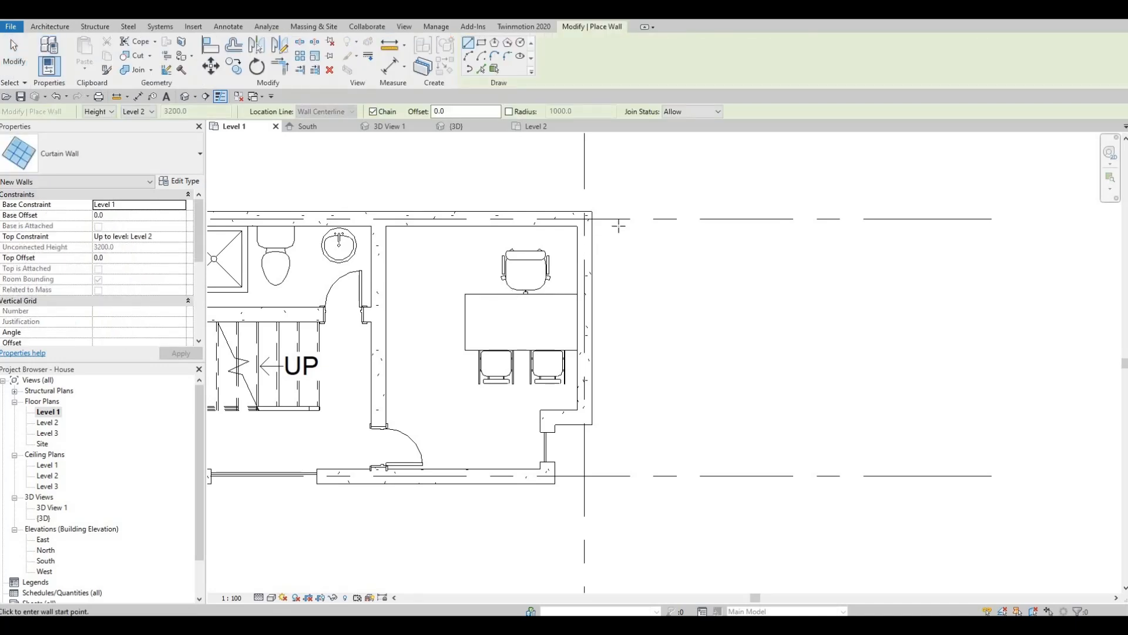
scroll(599, 224, "up", 1)
left_click(599, 224)
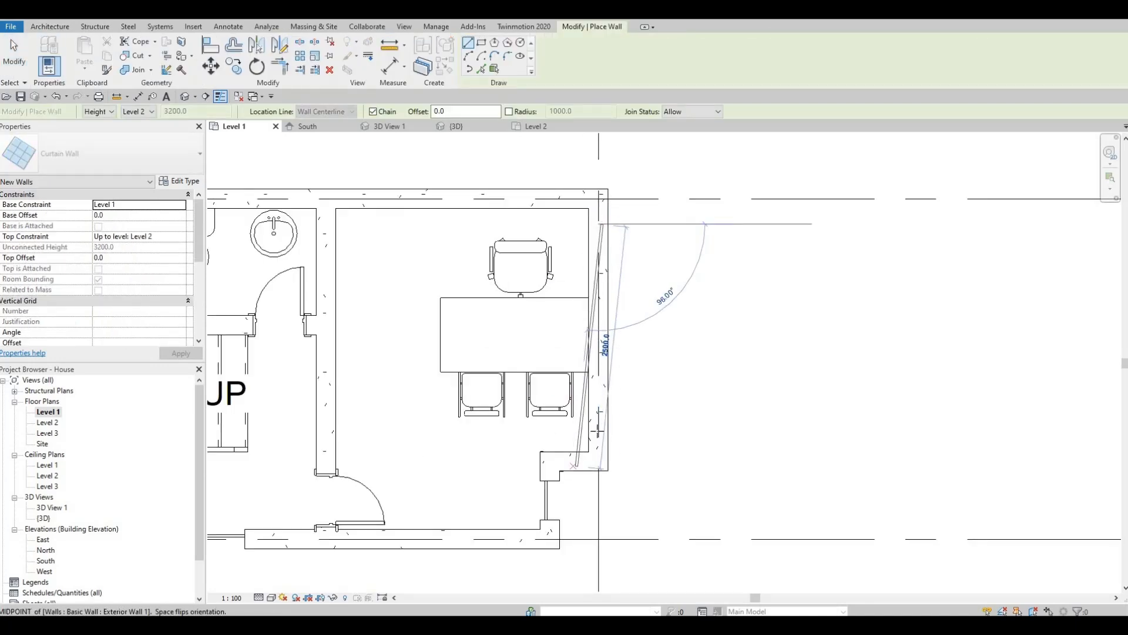
left_click(599, 433)
key("Escape")
key("Escape")
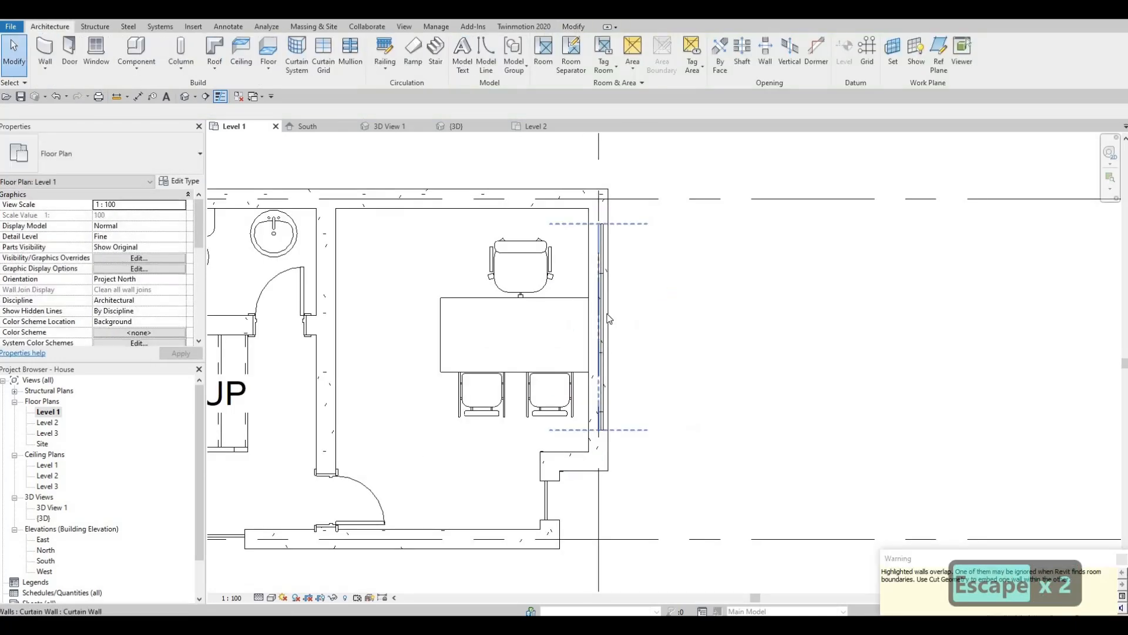
Flip the orientation of the office's east curtain wall and embed it in the exterior wall with Cut Geometry
left_click(607, 331)
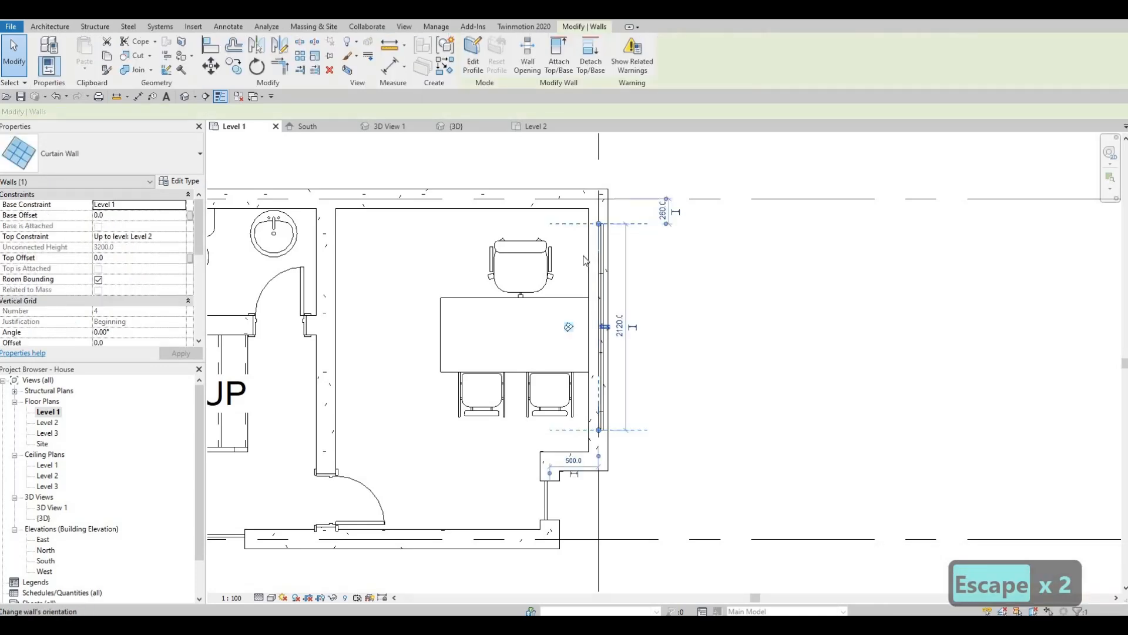
key("Escape")
key("Escape")
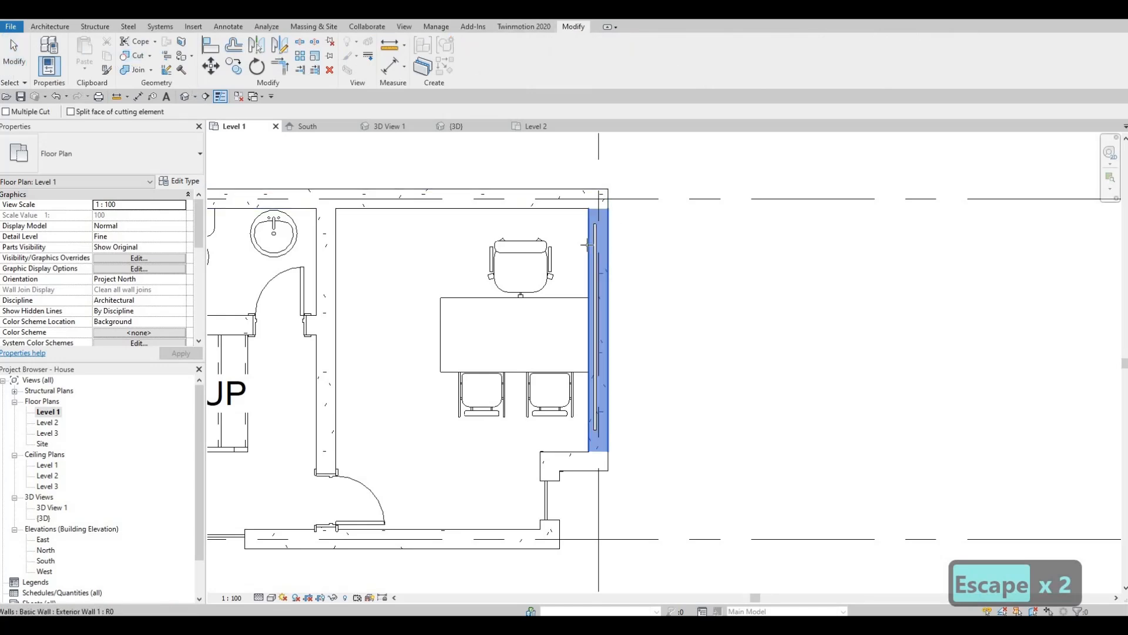
key("Escape")
key("Escape")
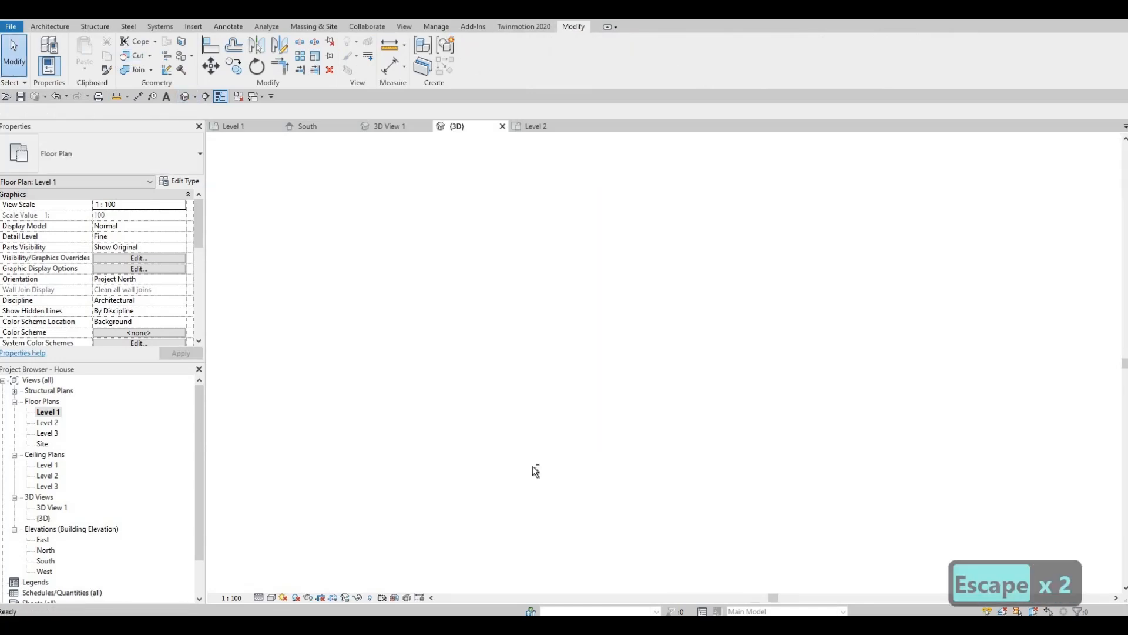
In the 3D view, align both ends of the office's east curtain wall with the bedroom window directly above it
key("a")
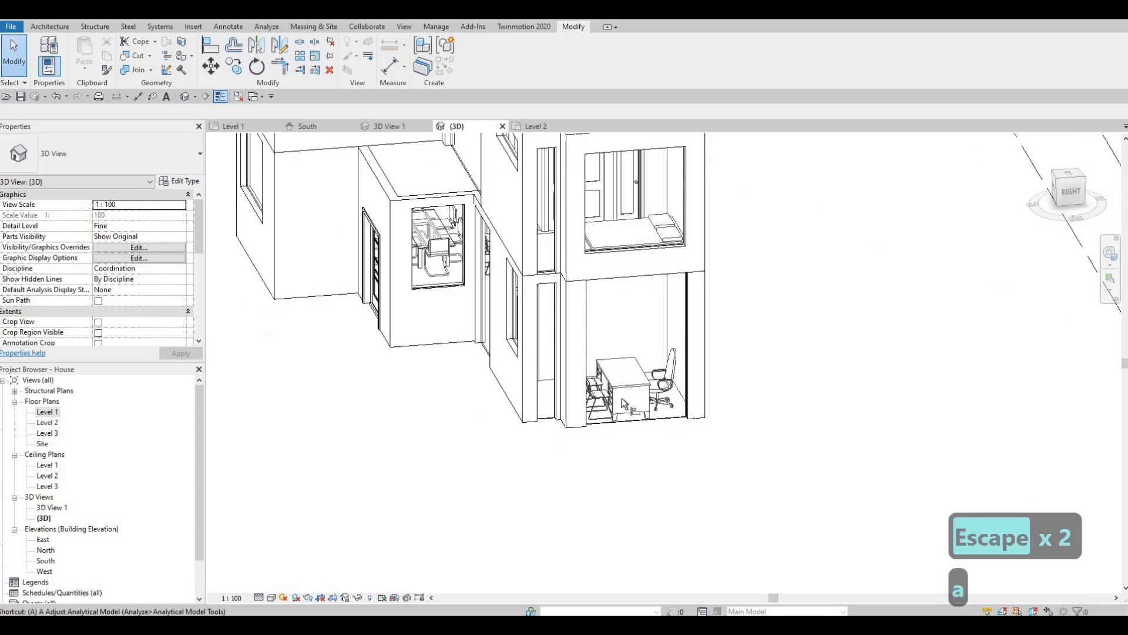
key("l")
left_click(683, 282)
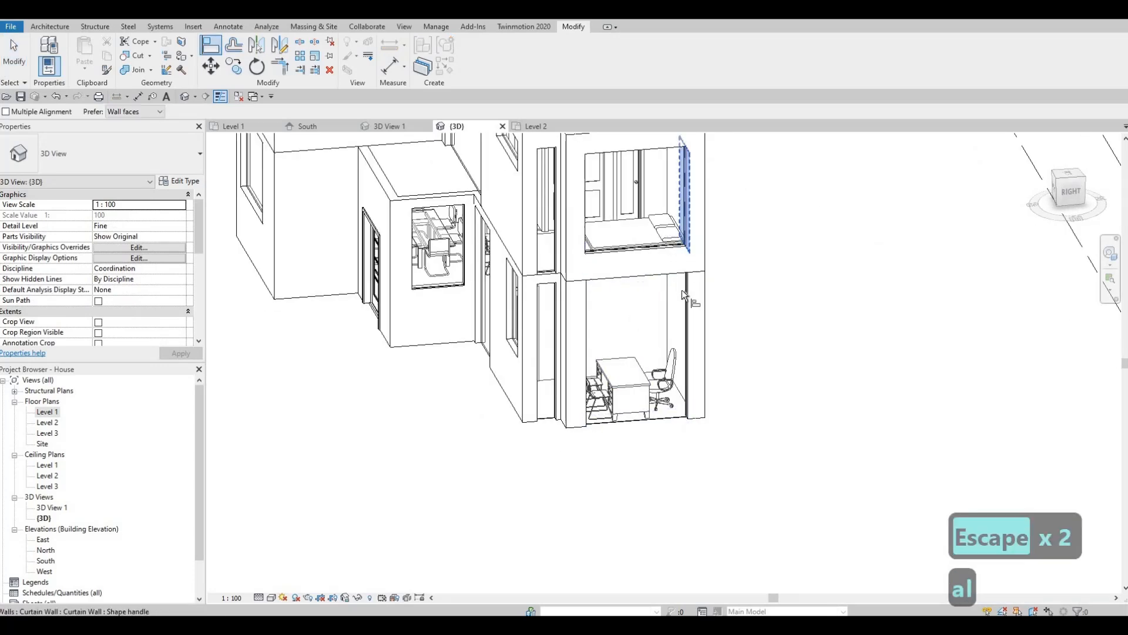
left_click(590, 211)
left_click(587, 204)
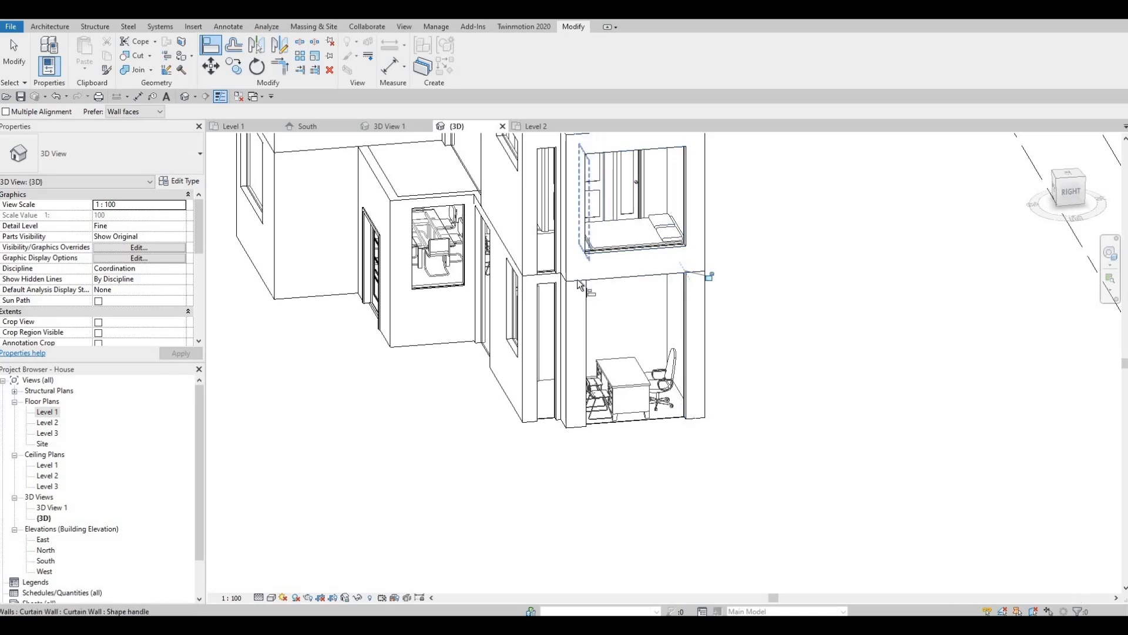
left_click(587, 309)
key("Escape")
key("Escape")
key("Escape")
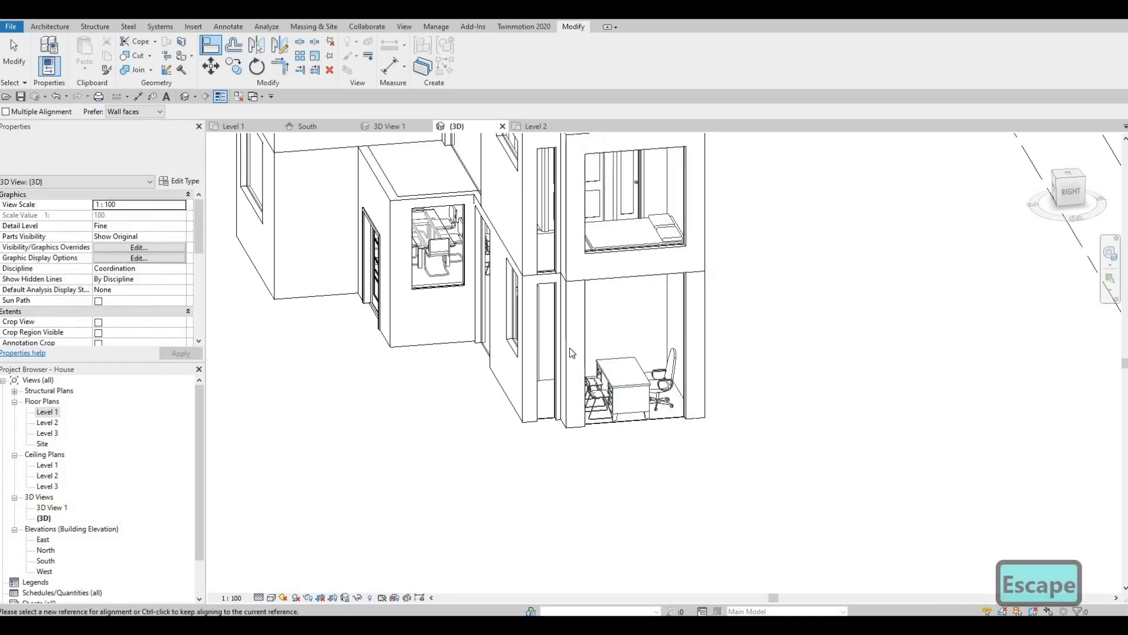
key("Escape")
Align the top of the office's east curtain wall with the head of the adjacent narrow Level 1 window
key("a")
key("l")
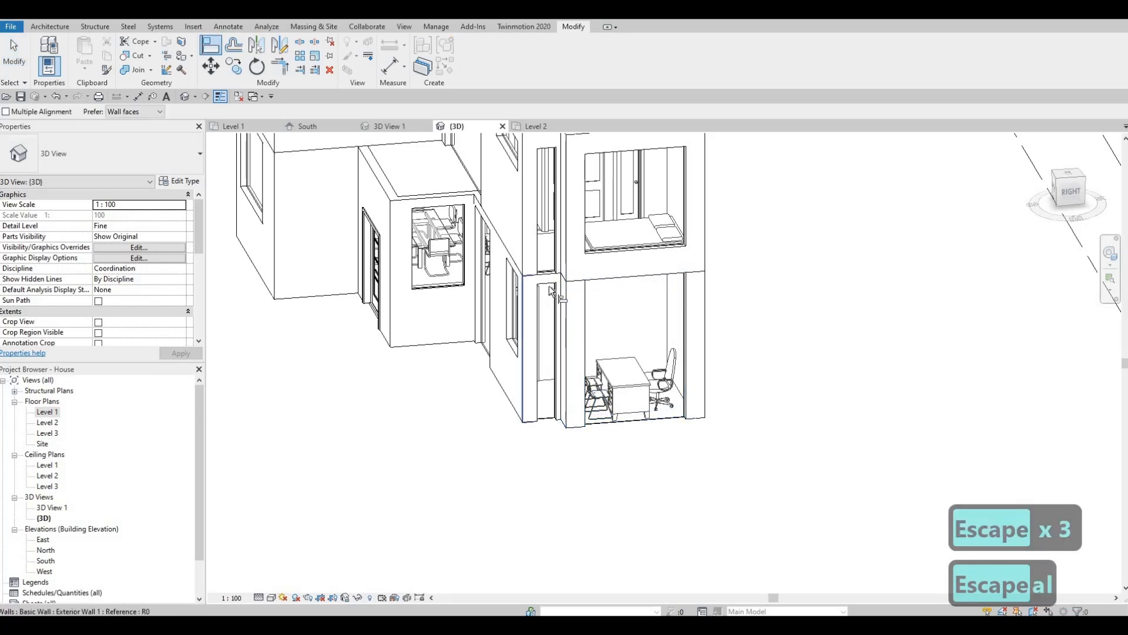
left_click(608, 287)
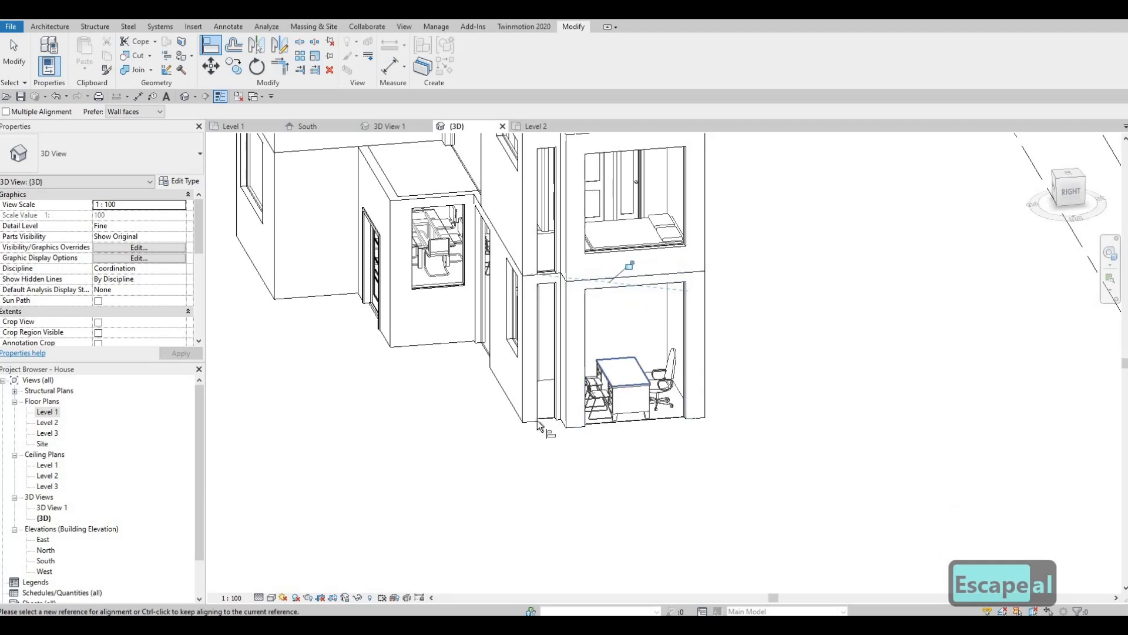
middle_click_drag(558, 404, 611, 347, "shift")
key("Escape")
key("Escape")
Examine the house from the east, south and west in 3D to review the windows on both levels
middle_click_drag(411, 497, 337, 522, "shift")
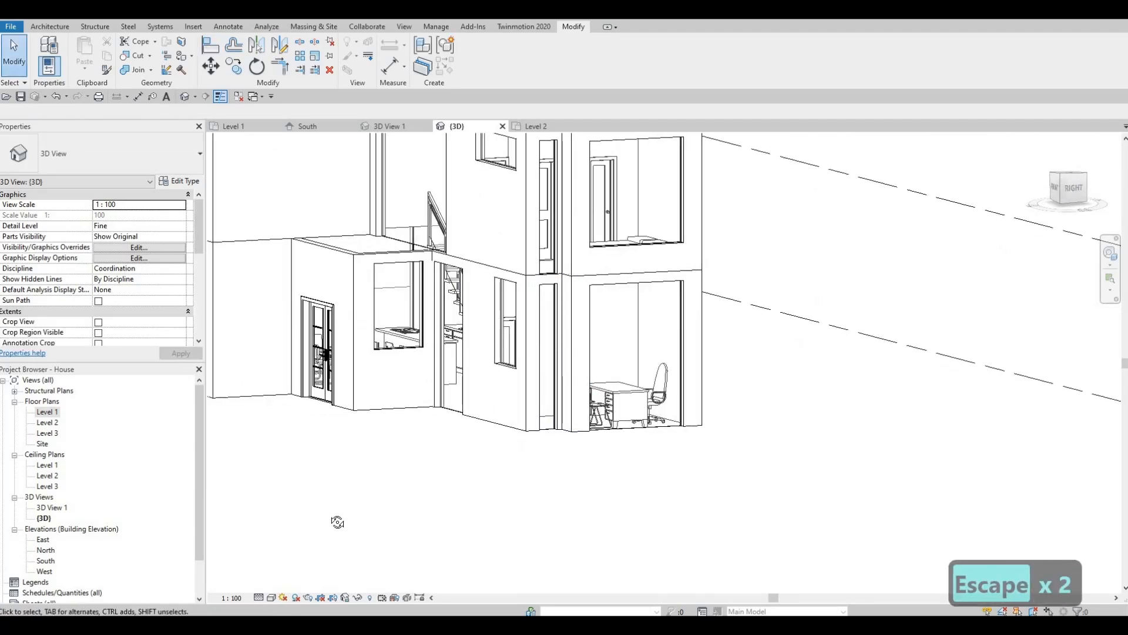
middle_click_drag(408, 558, 667, 375, "shift")
middle_click_drag(480, 493, 610, 378)
scroll(673, 364, "down", 4)
middle_click_drag(745, 370, 476, 575, "shift")
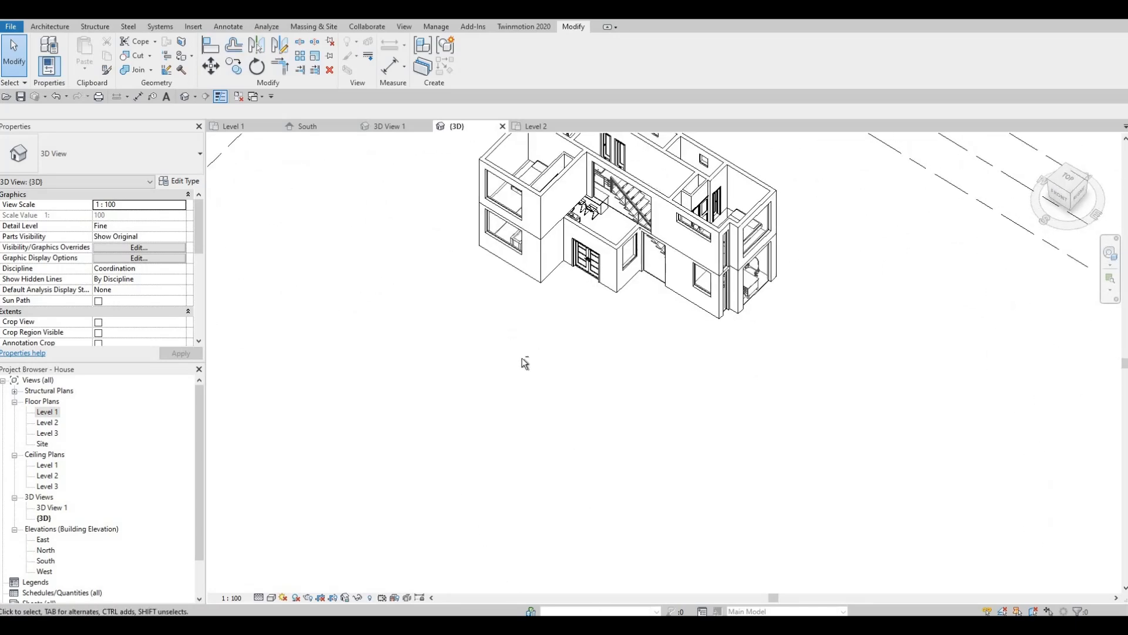
middle_click_drag(522, 363, 601, 404, "shift")
middle_click_drag(504, 400, 565, 425, "shift")
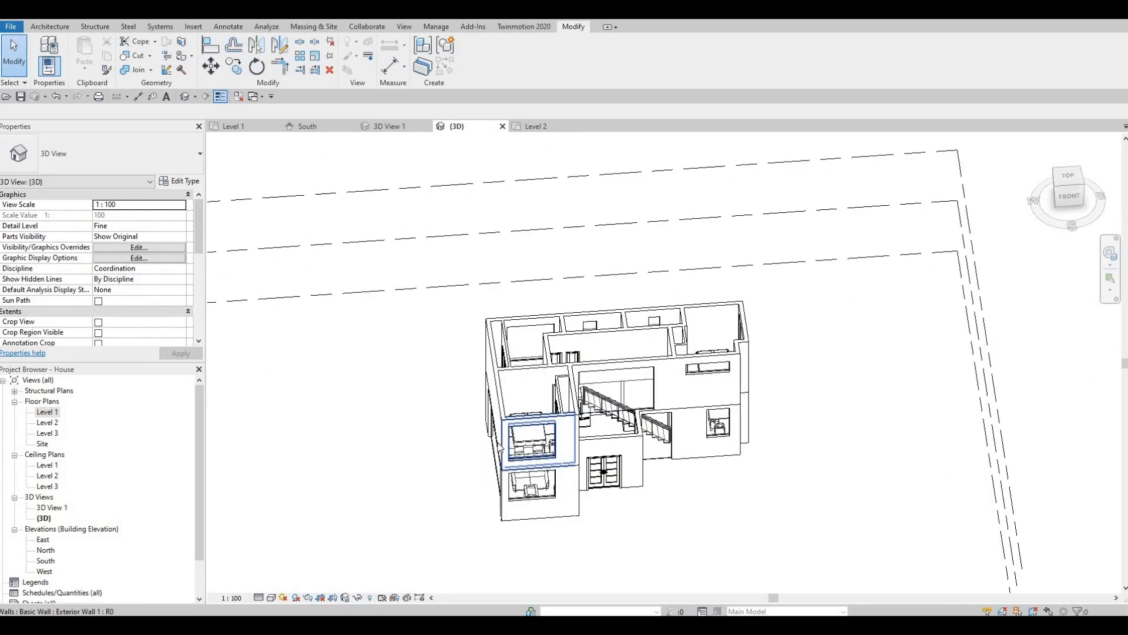
scroll(561, 426, "up", 4)
middle_click_drag(623, 482, 640, 361, "shift")
scroll(640, 362, "up", 1)
middle_click_drag(641, 500, 644, 365)
scroll(646, 374, "down", 3)
middle_click_drag(517, 365, 593, 405, "shift")
middle_click_drag(529, 282, 469, 218, "shift")
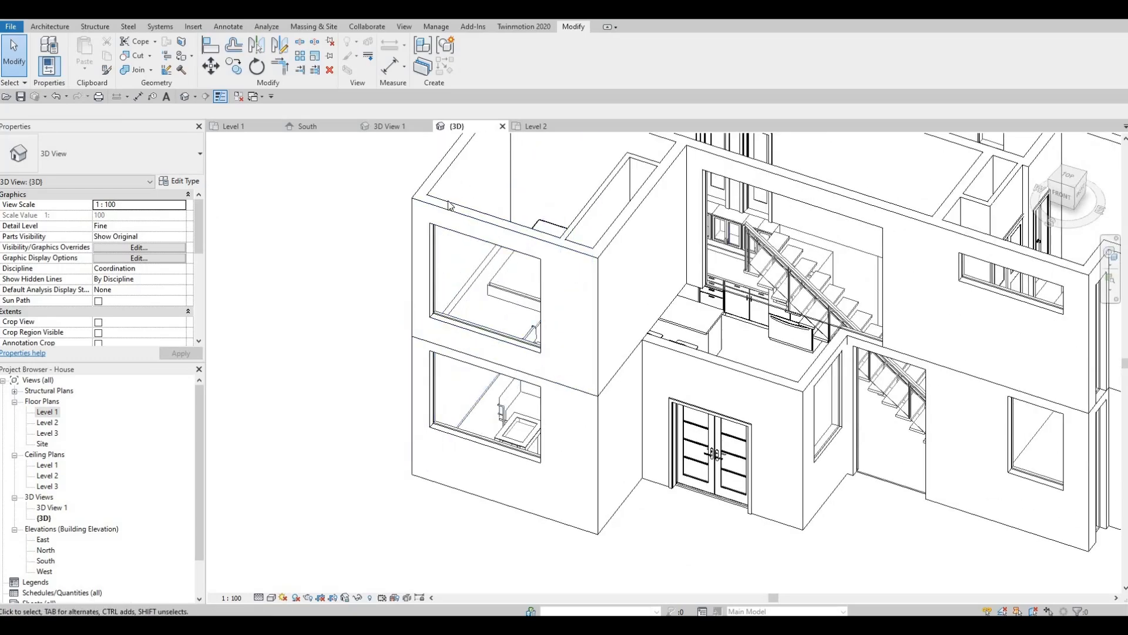
middle_click_drag(670, 274, 789, 393, "shift")
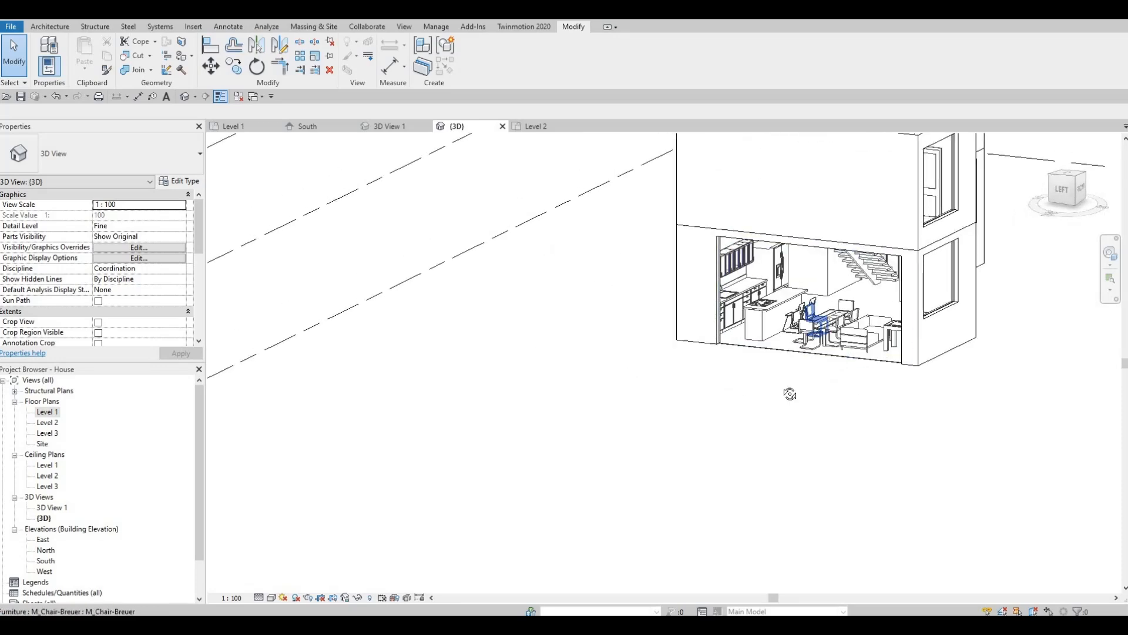
middle_click_drag(723, 403, 517, 358, "shift")
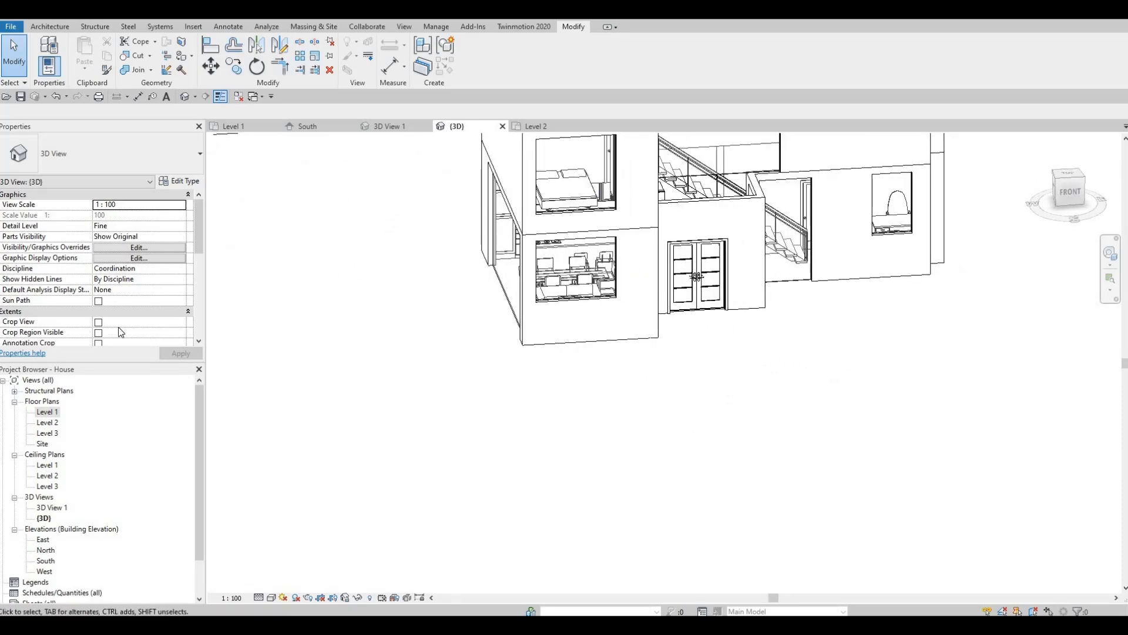
Save the project and open the Level 2 floor plan
left_click(20, 97)
middle_click_drag(524, 354, 513, 404)
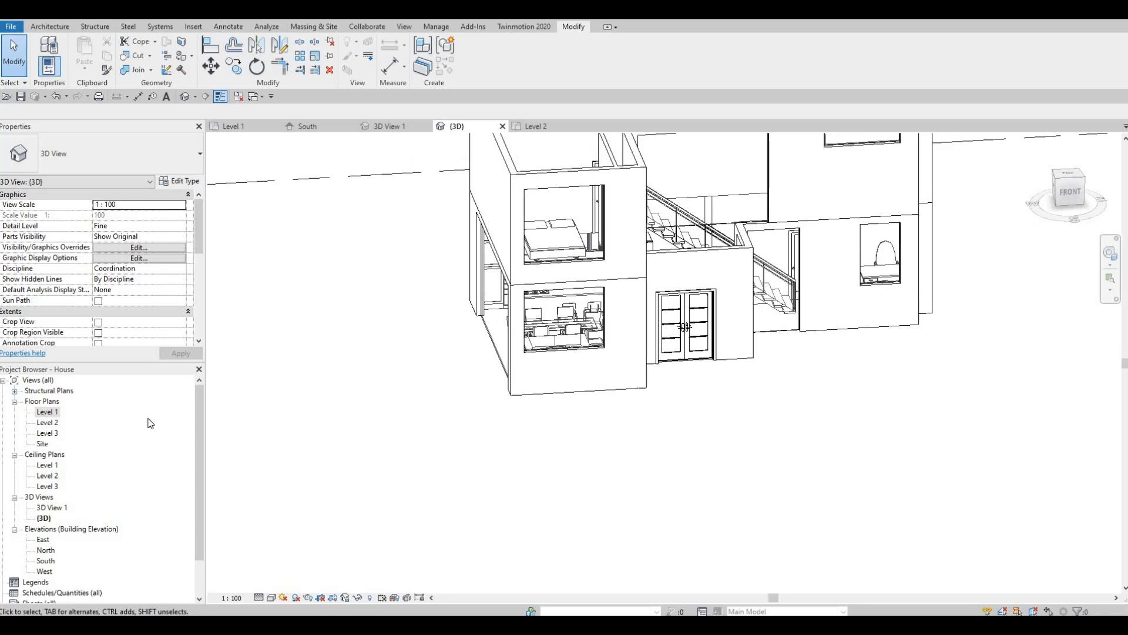
double_click(48, 422)
scroll(518, 353, "down", 5)
scroll(573, 388, "up", 3)
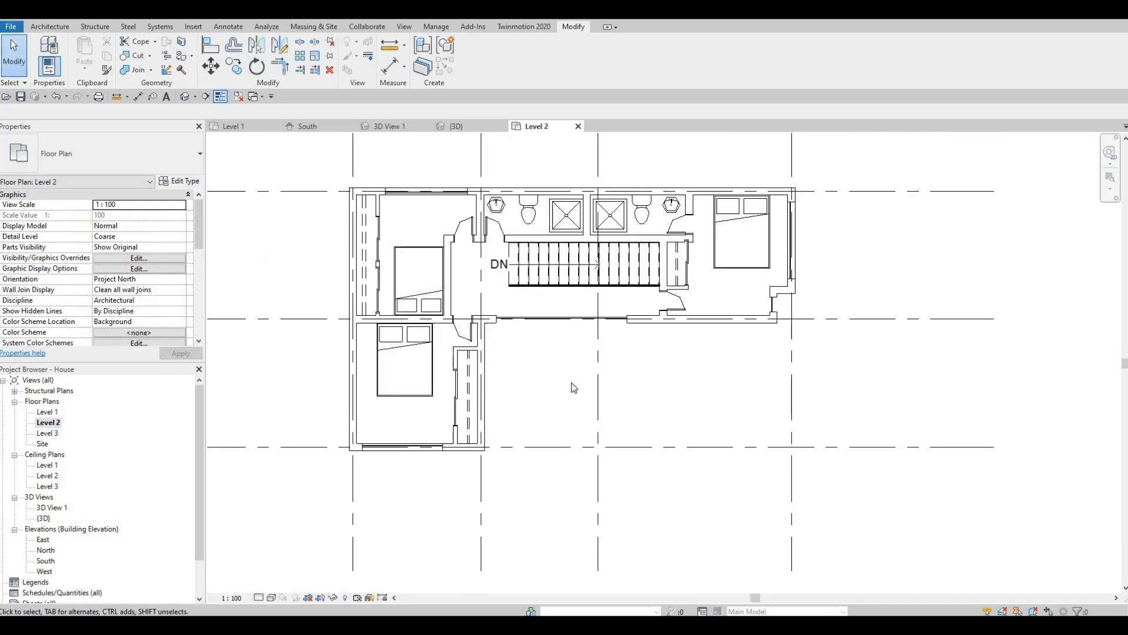